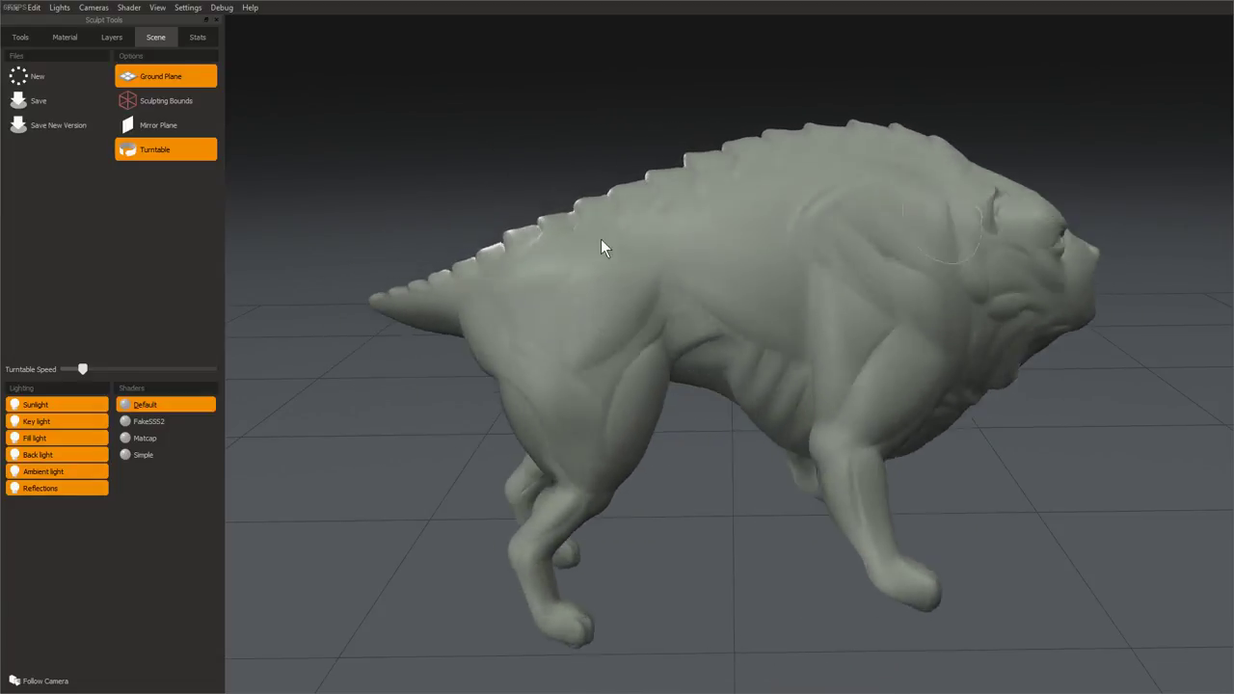
- Review the distance field and mesh statistics for the whole scene and the selected layer
{"action": "left_click", "coordinate": [200, 36]}
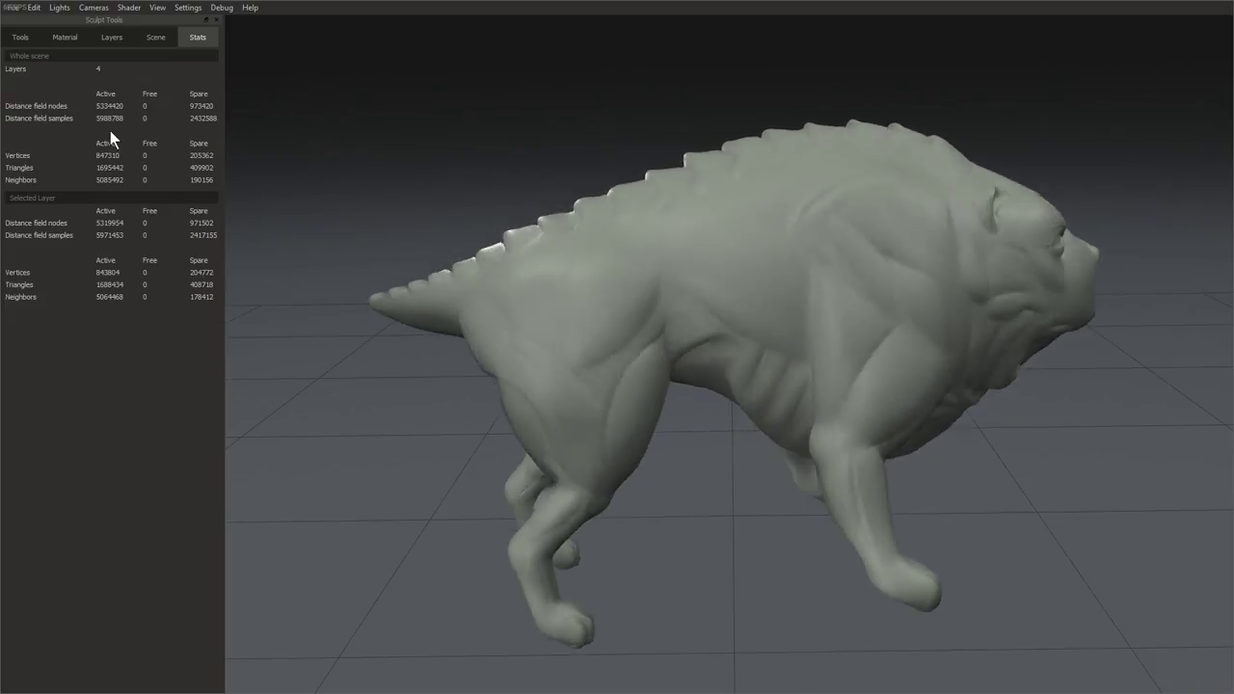
{"action": "left_click", "coordinate": [150, 41]}
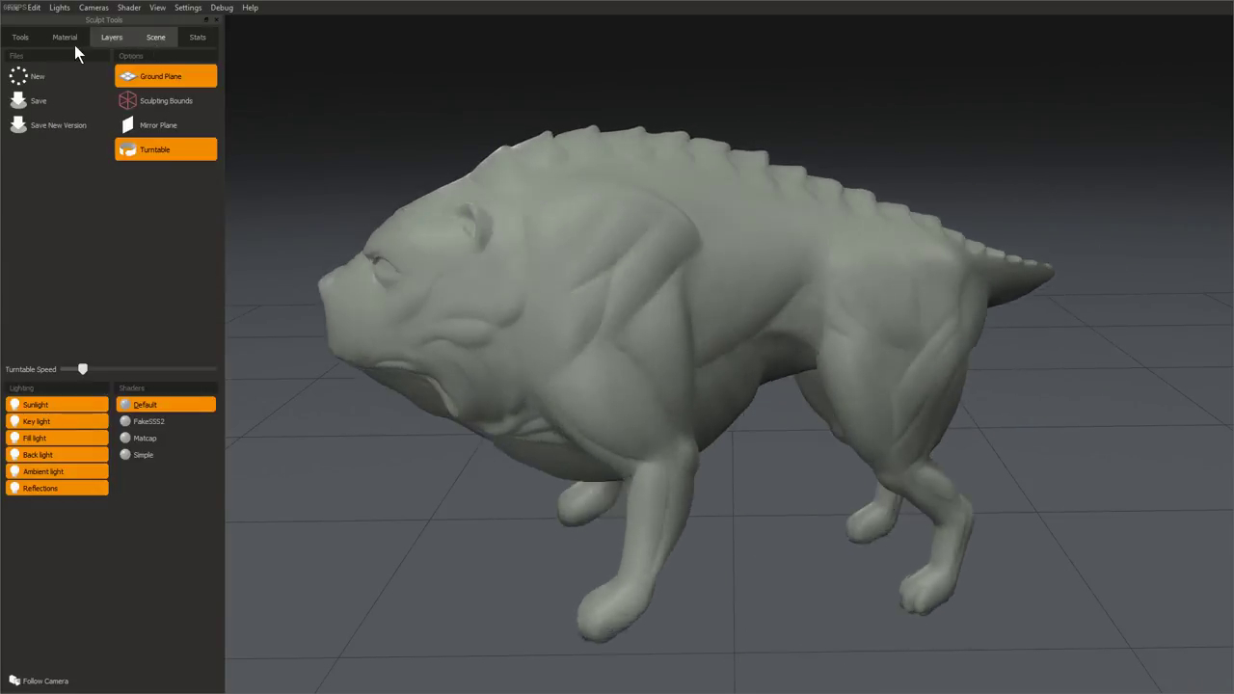
{"action": "left_click", "coordinate": [20, 38]}
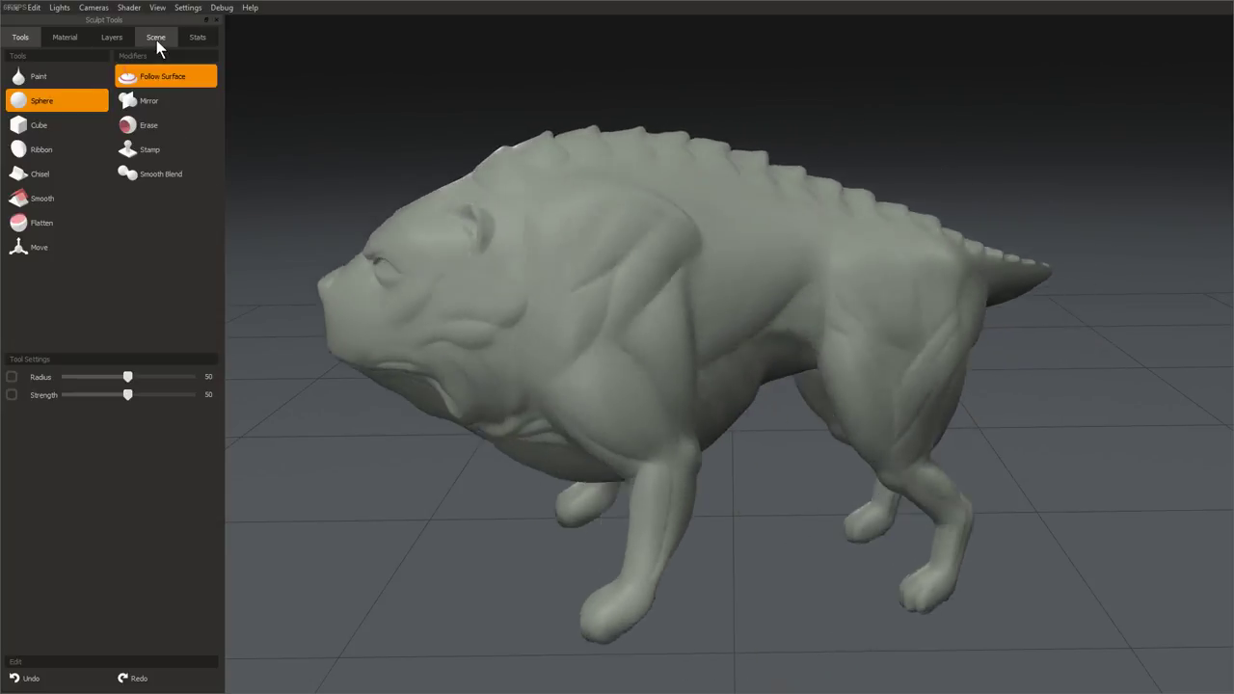
- Stop the turntable rotation and face the creature toward the camera
{"action": "left_click", "coordinate": [156, 38]}
{"action": "left_click", "coordinate": [152, 149]}
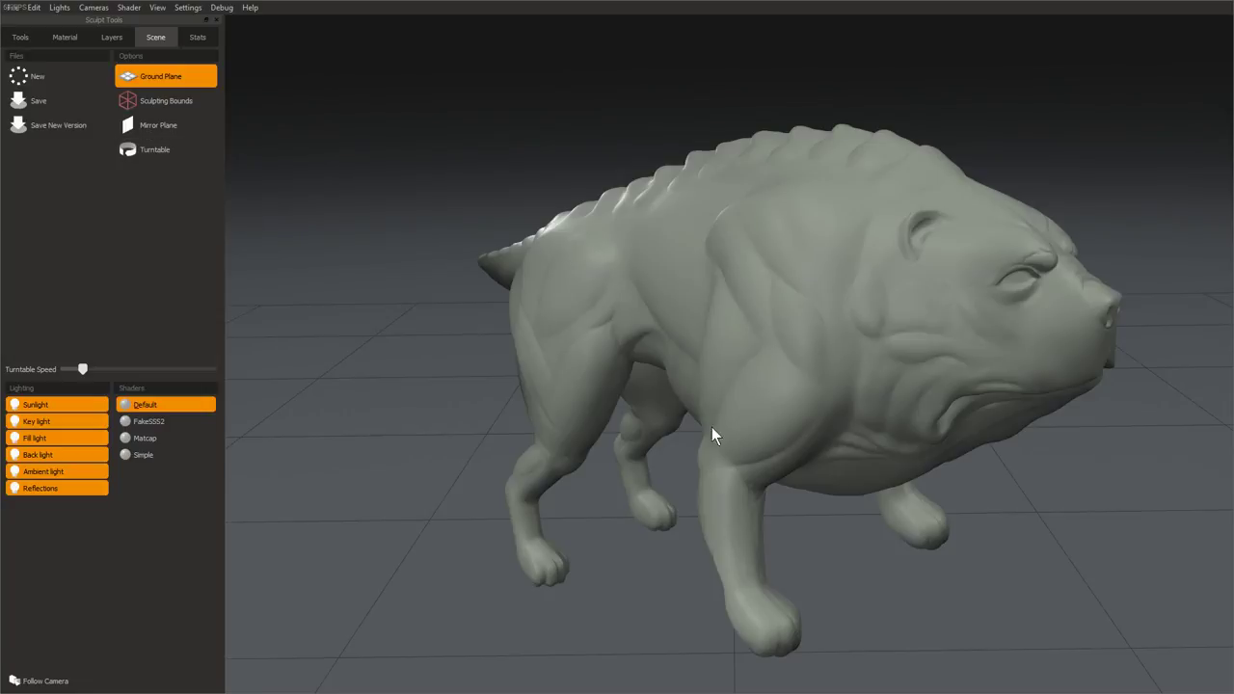
{"action": "middle_click_drag", "start_coordinate": [818, 501], "coordinate": [773, 434]}
{"action": "left_click_drag", "start_coordinate": [774, 444], "coordinate": [835, 415]}
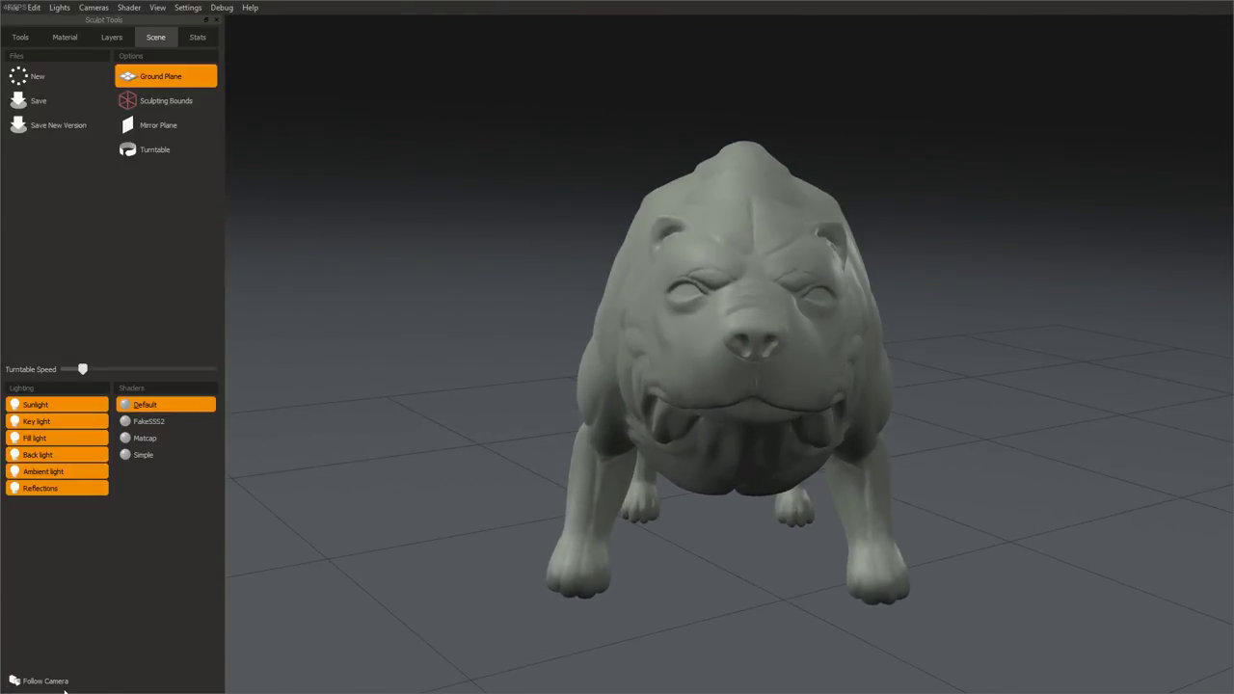
- Try out Follow Camera lighting on the creature from several angles and switch it off again
{"action": "left_click_drag", "start_coordinate": [289, 642], "coordinate": [543, 519]}
{"action": "left_click", "coordinate": [29, 680]}
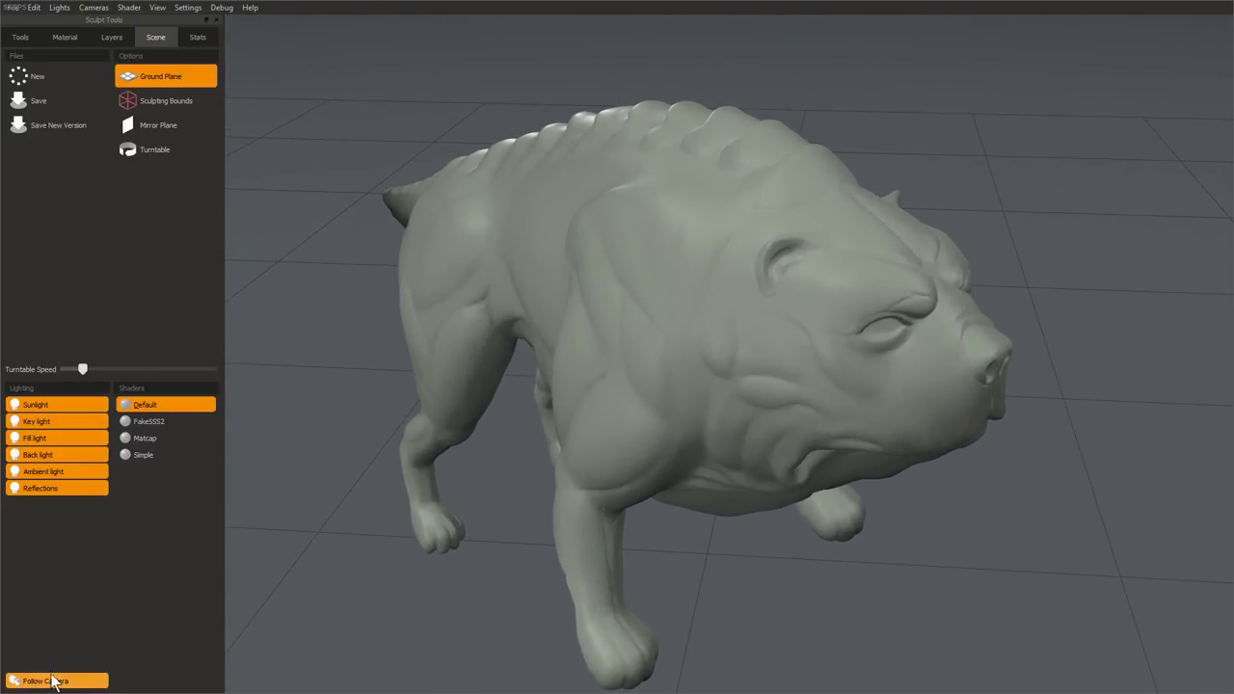
{"action": "left_click_drag", "start_coordinate": [702, 504], "coordinate": [706, 417]}
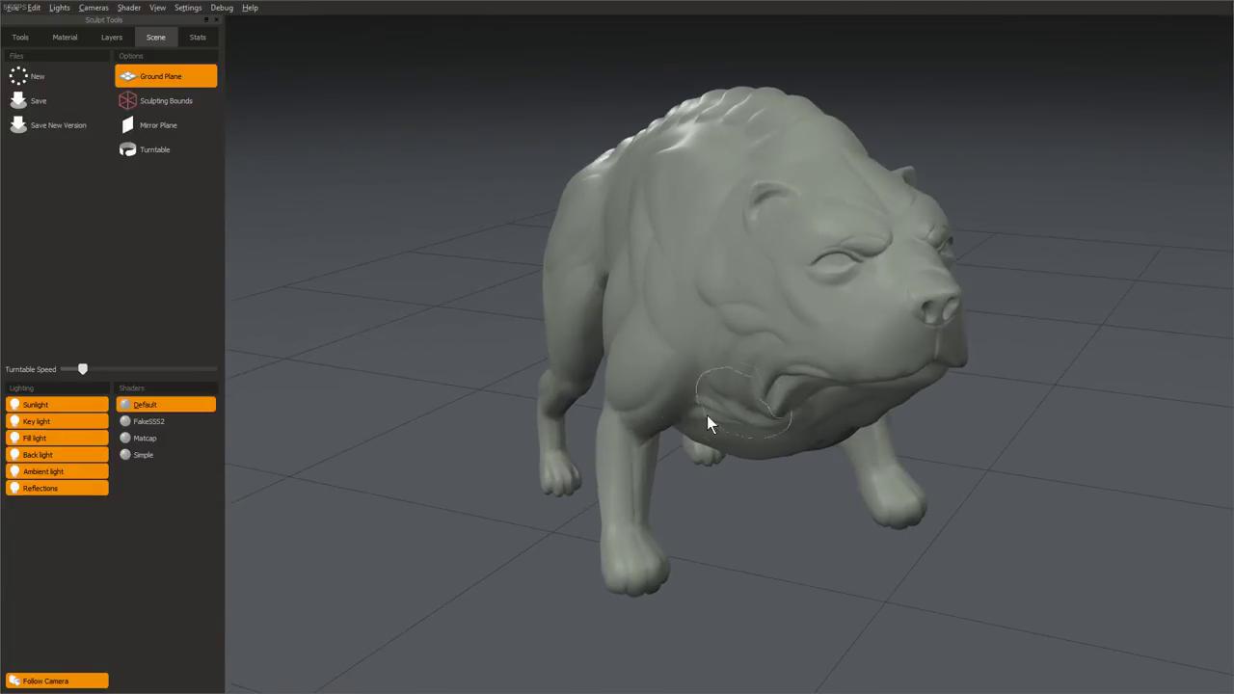
{"action": "left_click", "coordinate": [85, 682]}
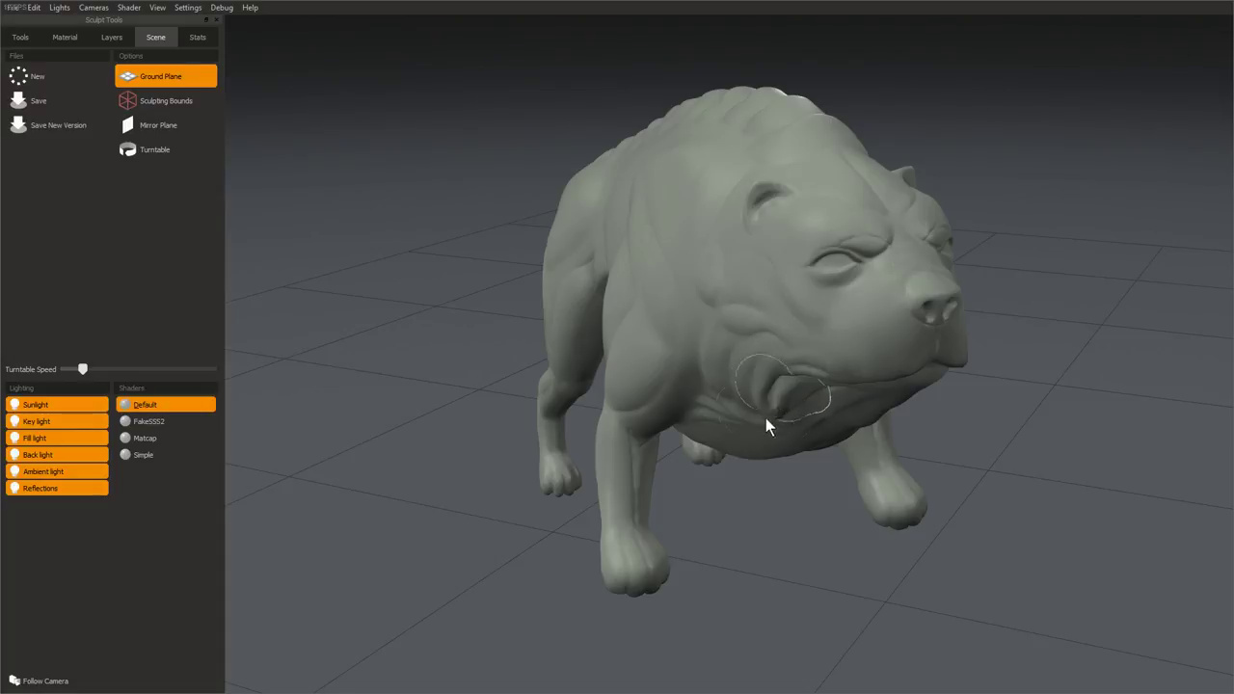
{"action": "mouse_move", "coordinate": [765, 417]}
{"action": "middle_mouse_down"}
{"action": "mouse_move", "coordinate": [965, 396]}
{"action": "mouse_move", "coordinate": [871, 391]}
{"action": "mouse_move", "coordinate": [851, 407]}
{"action": "mouse_move", "coordinate": [737, 407]}
{"action": "mouse_move", "coordinate": [885, 378]}
{"action": "mouse_move", "coordinate": [659, 395]}
{"action": "mouse_move", "coordinate": [831, 403]}
{"action": "middle_mouse_up"}
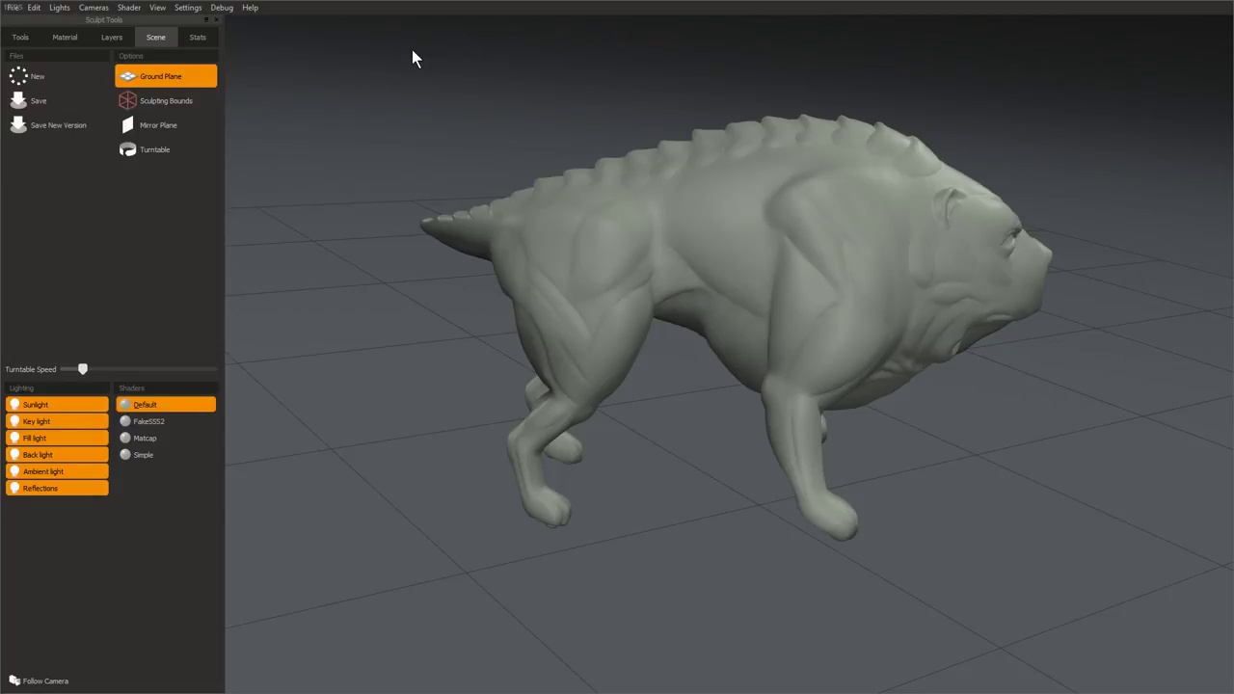
{"action": "left_click", "coordinate": [222, 8]}
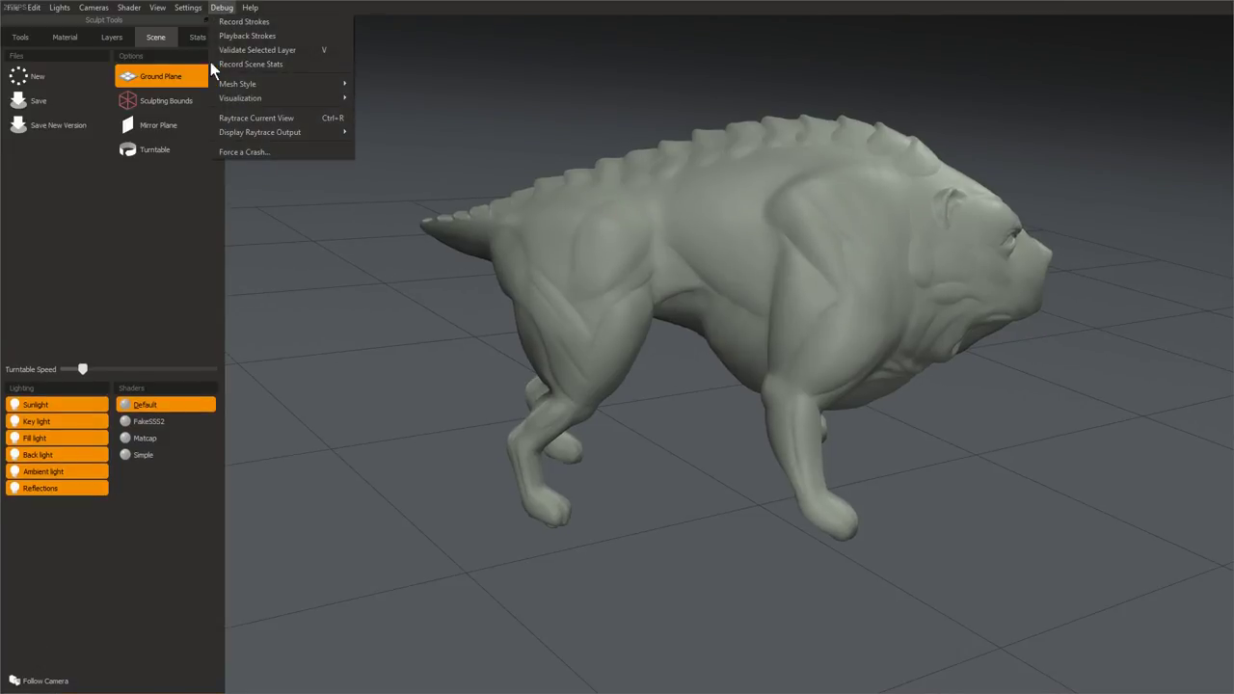
{"action": "mouse_move", "coordinate": [230, 81]}
{"action": "left_click", "coordinate": [189, 237]}
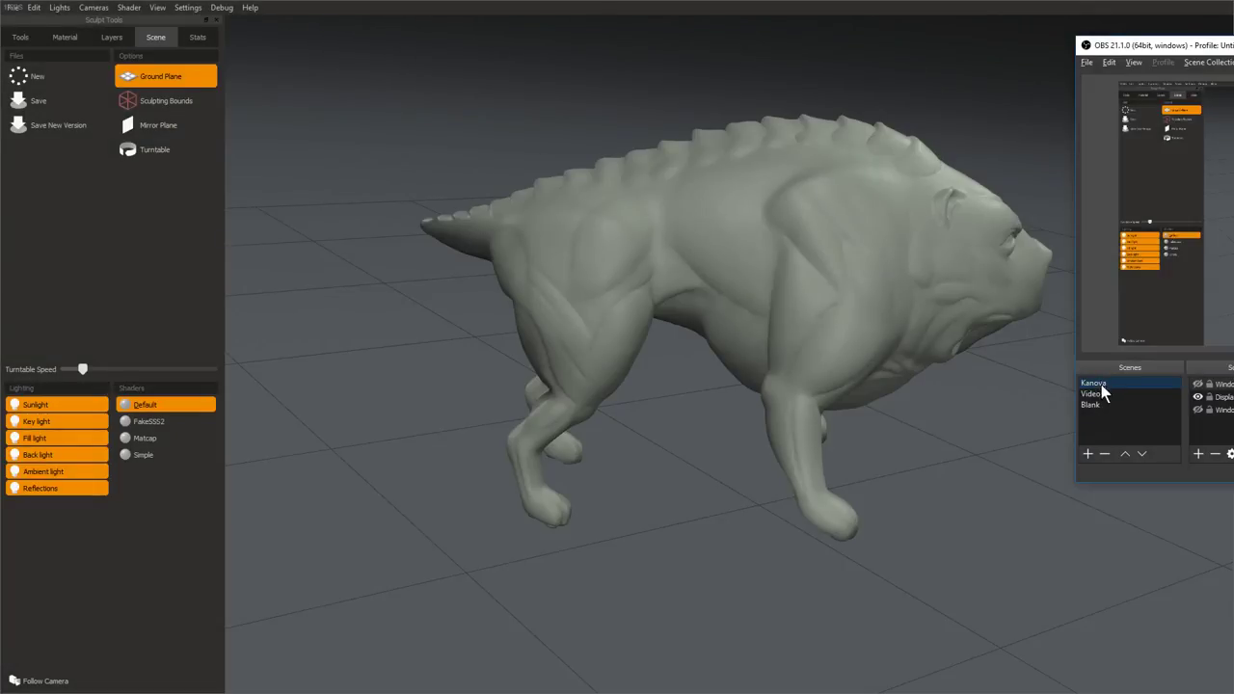
- Clear the Skype call and Kanova Release Notes windows off the desktop and switch to the video player
{"action": "left_click", "coordinate": [1097, 394]}
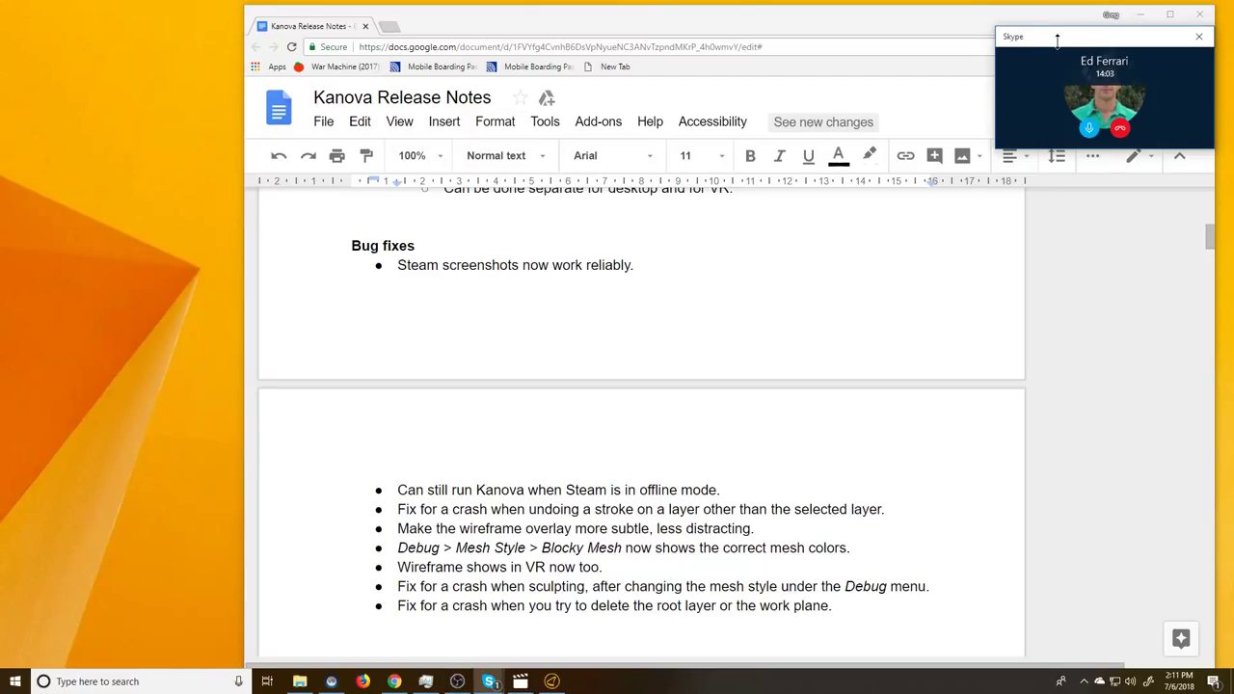
{"action": "left_click_drag", "start_coordinate": [1057, 38], "coordinate": [545, 141]}
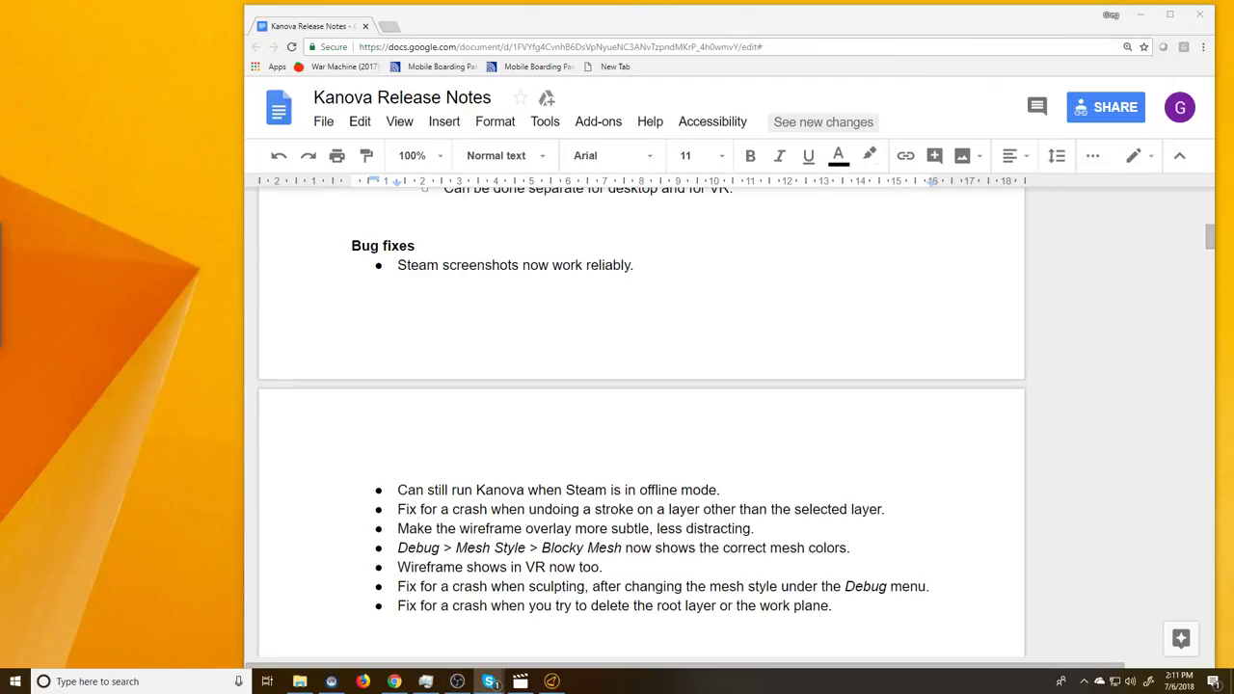
{"action": "left_click", "coordinate": [1141, 14]}
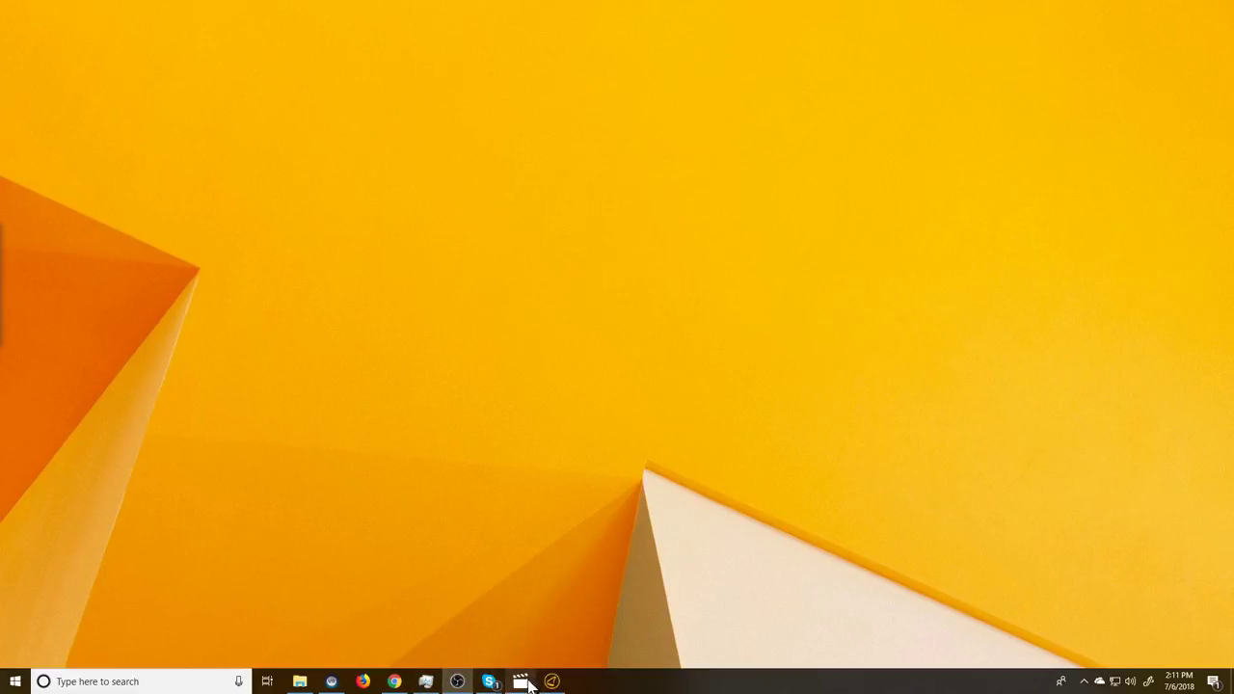
{"action": "left_click", "coordinate": [521, 681]}
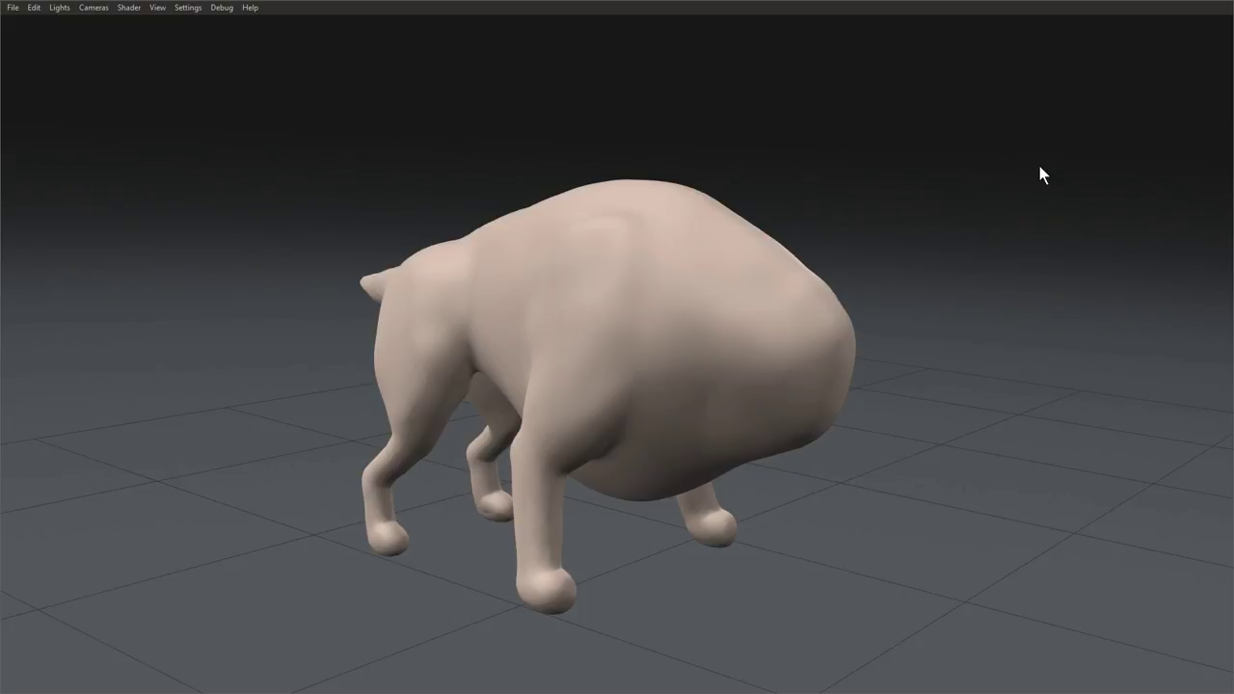
- Display the Sculpt Tools for the rough creature model and choose the Ribbon tool
{"action": "mouse_move", "coordinate": [1039, 166]}
{"action": "middle_mouse_down"}
{"action": "mouse_move", "coordinate": [649, 485]}
{"action": "mouse_move", "coordinate": [712, 499]}
{"action": "mouse_move", "coordinate": [530, 499]}
{"action": "mouse_move", "coordinate": [579, 486]}
{"action": "mouse_move", "coordinate": [669, 383]}
{"action": "middle_mouse_up"}
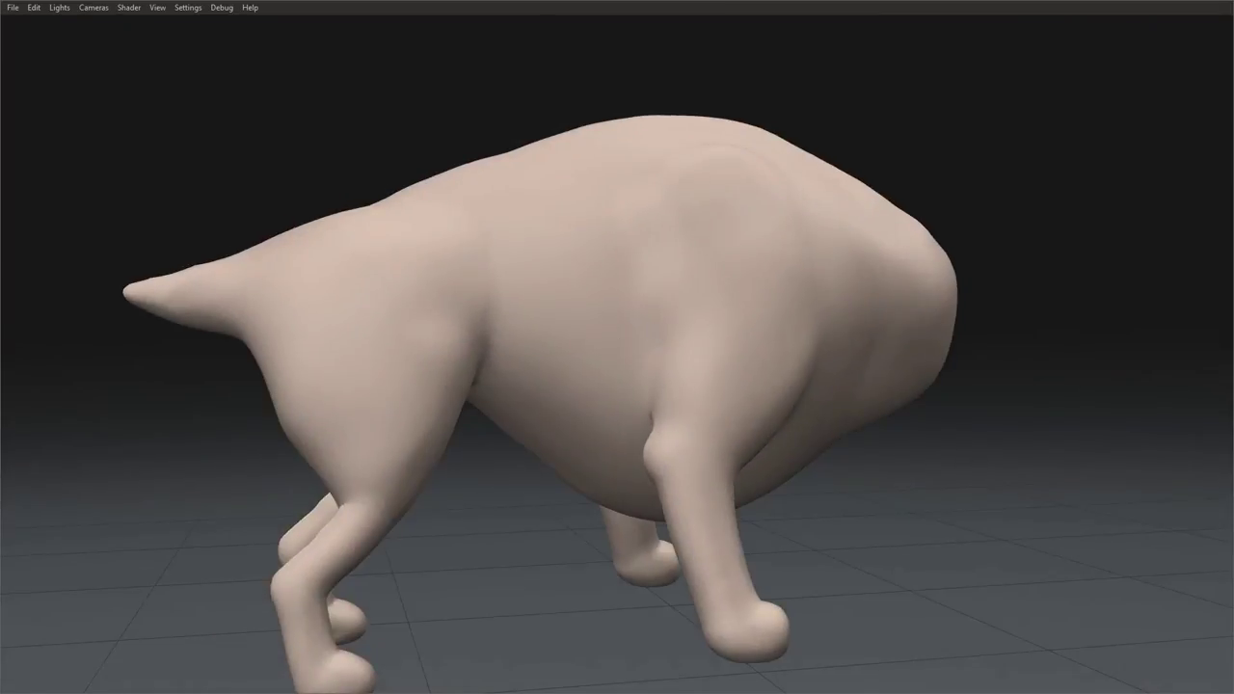
{"action": "left_click_drag", "start_coordinate": [1046, 115], "coordinate": [32, 40]}
{"action": "left_click", "coordinate": [20, 38]}
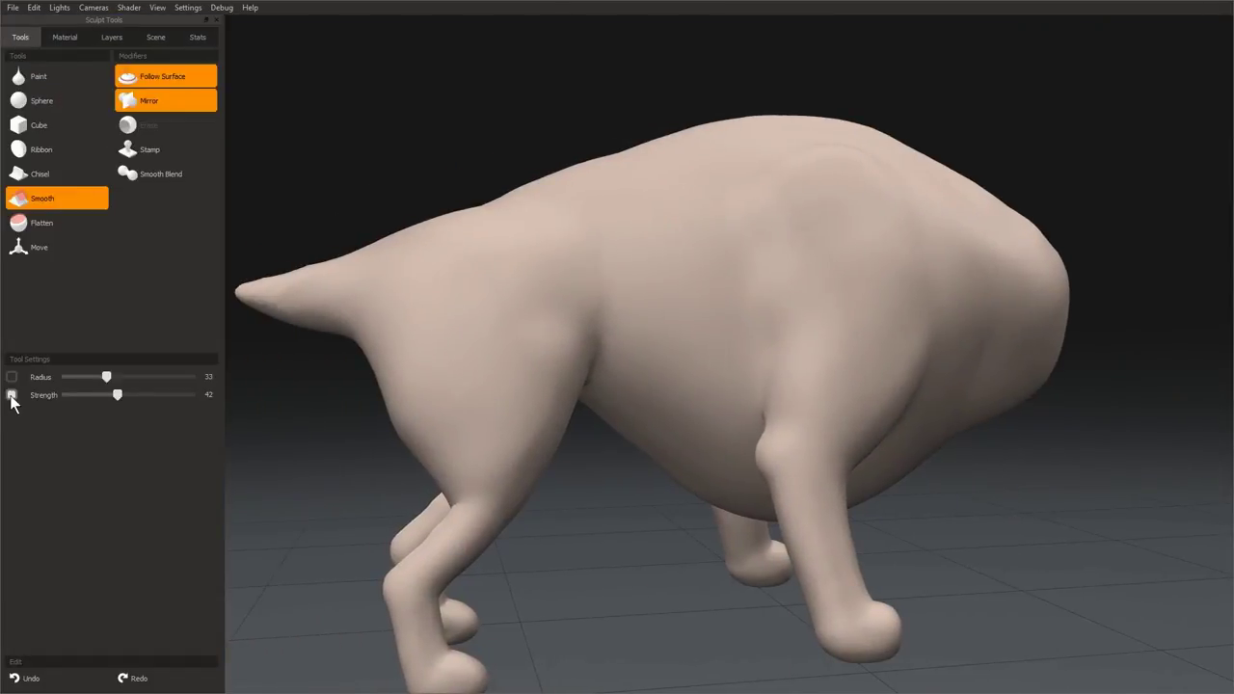
{"action": "left_click", "coordinate": [38, 103]}
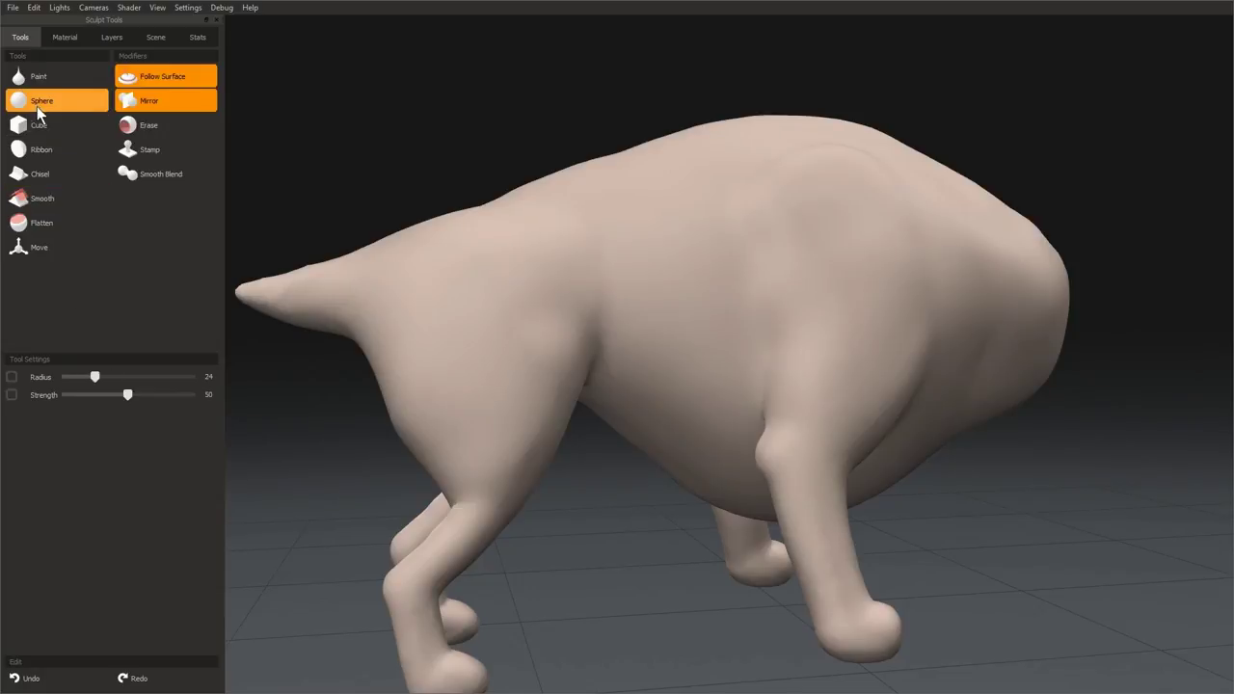
{"action": "left_click", "coordinate": [38, 149]}
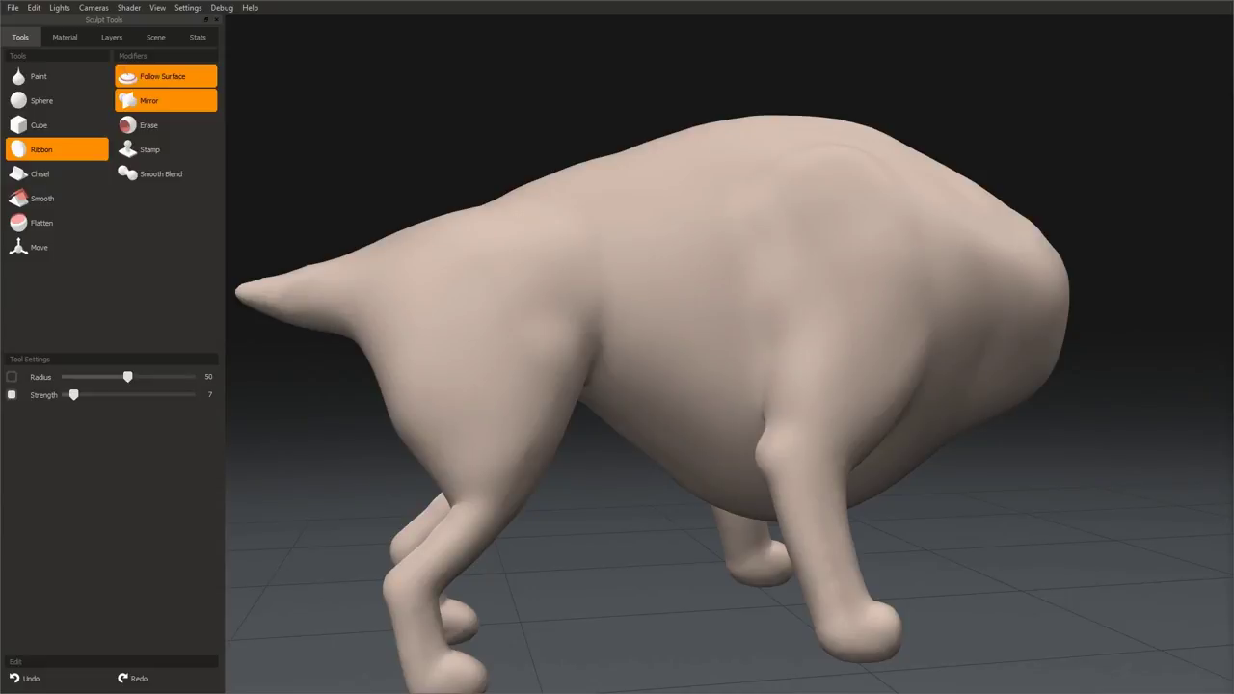
- Set the Ribbon brush to radius 9 and strength 3 and make a test stroke behind the upper front leg
{"action": "mouse_move", "coordinate": [882, 475]}
{"action": "middle_mouse_down"}
{"action": "mouse_move", "coordinate": [673, 309]}
{"action": "mouse_move", "coordinate": [964, 268]}
{"action": "mouse_move", "coordinate": [739, 319]}
{"action": "mouse_move", "coordinate": [798, 338]}
{"action": "middle_mouse_up"}
{"action": "right_click_drag", "start_coordinate": [798, 338], "coordinate": [730, 363]}
{"action": "mouse_move", "coordinate": [769, 338]}
{"action": "middle_mouse_down"}
{"action": "mouse_move", "coordinate": [758, 363]}
{"action": "mouse_move", "coordinate": [782, 353]}
{"action": "middle_mouse_up"}
{"action": "right_click_drag", "start_coordinate": [782, 353], "coordinate": [775, 358], "text": "shift"}
{"action": "mouse_move", "coordinate": [745, 322]}
{"action": "middle_mouse_down"}
{"action": "mouse_move", "coordinate": [935, 393]}
{"action": "mouse_move", "coordinate": [800, 411]}
{"action": "middle_mouse_up"}
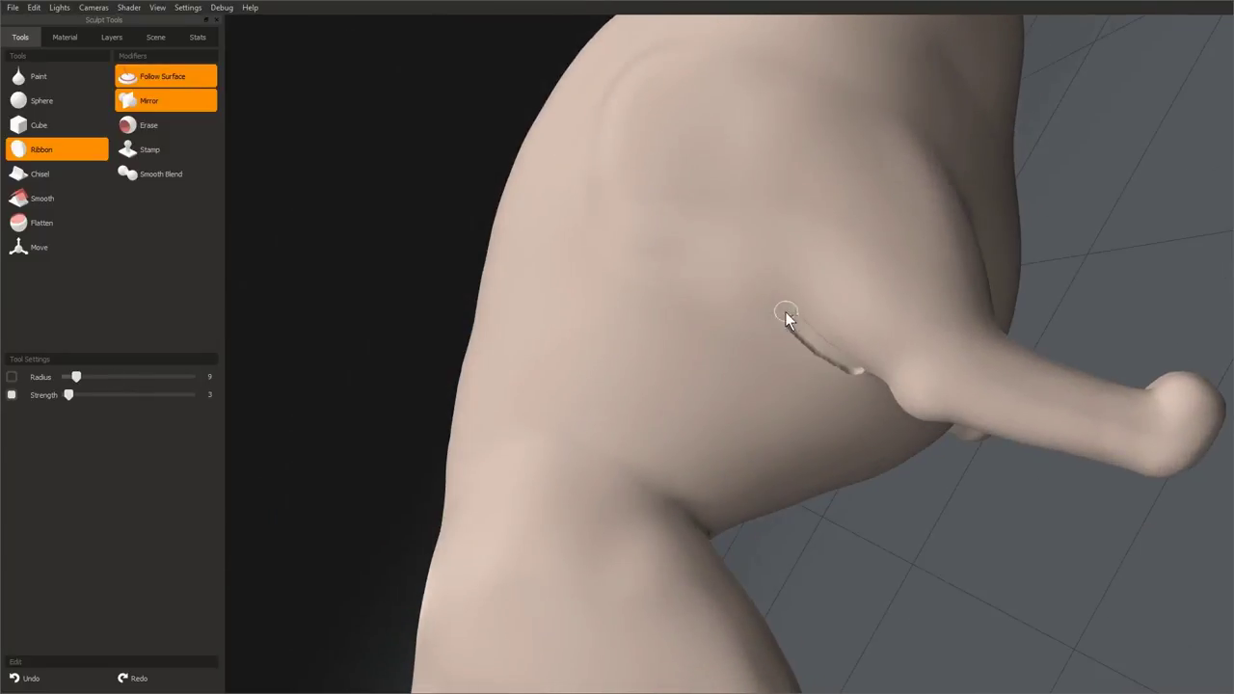
- Enable Smooth Blend for the Ribbon tool and reduce the brush size
{"action": "left_click", "coordinate": [162, 173]}
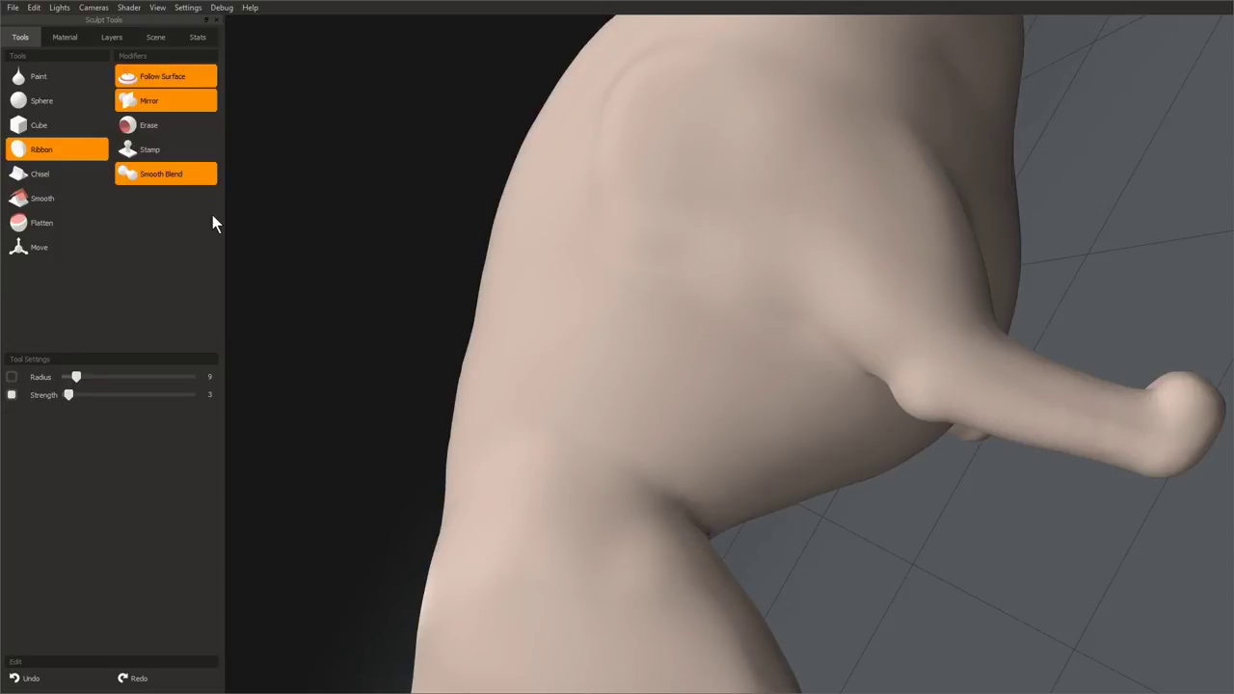
{"action": "middle_click_drag", "start_coordinate": [617, 404], "coordinate": [687, 203]}
{"action": "key", "text": "["}
- Make the lights follow the camera and clean up the crease where the front leg meets the belly
{"action": "left_click", "coordinate": [156, 37]}
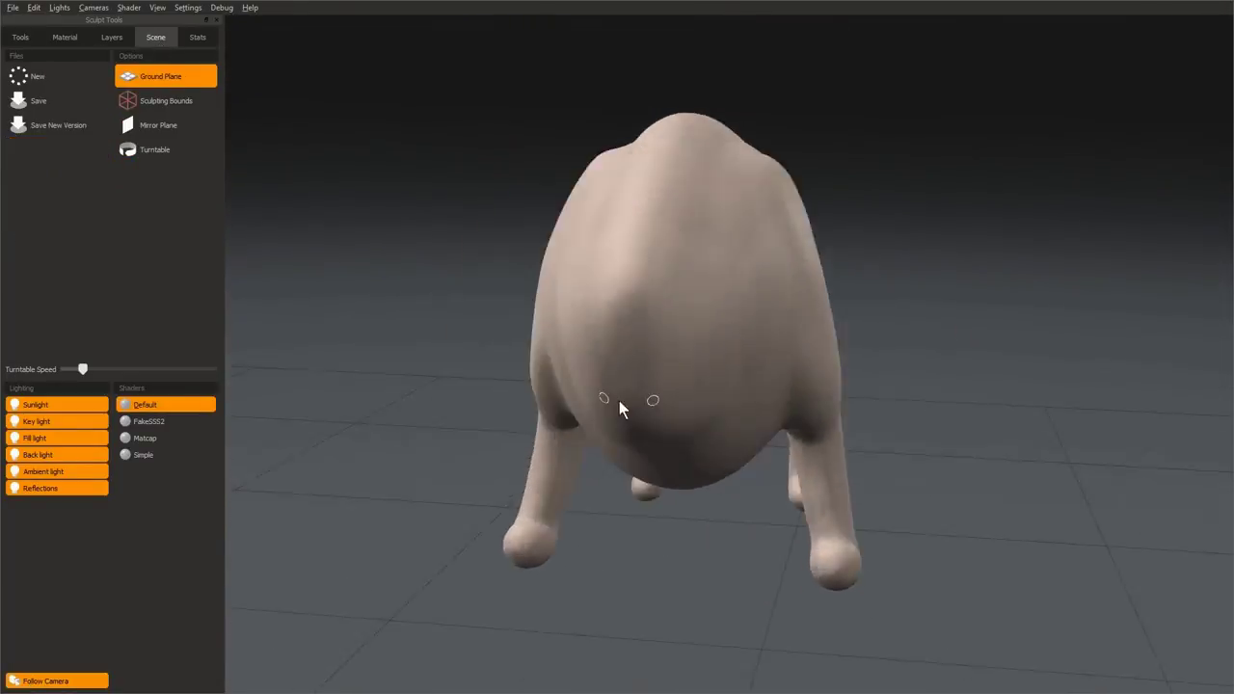
{"action": "middle_click_drag", "start_coordinate": [618, 400], "coordinate": [706, 302]}
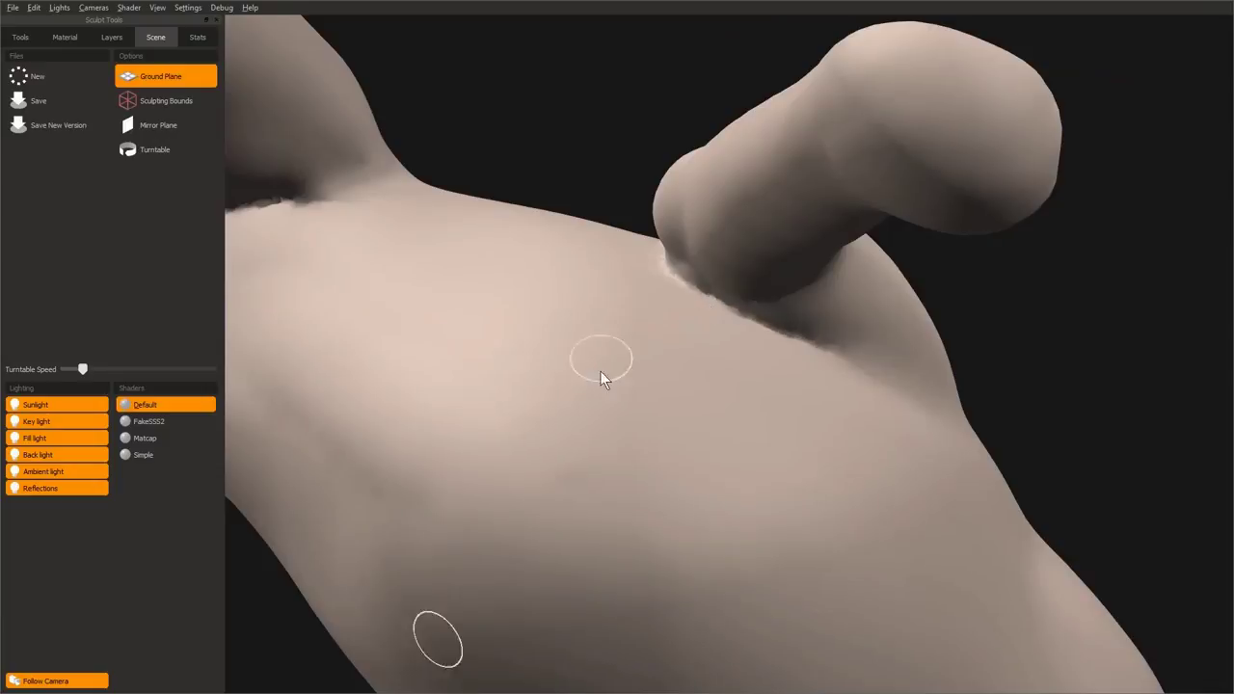
{"action": "middle_click_drag", "start_coordinate": [601, 371], "coordinate": [714, 214]}
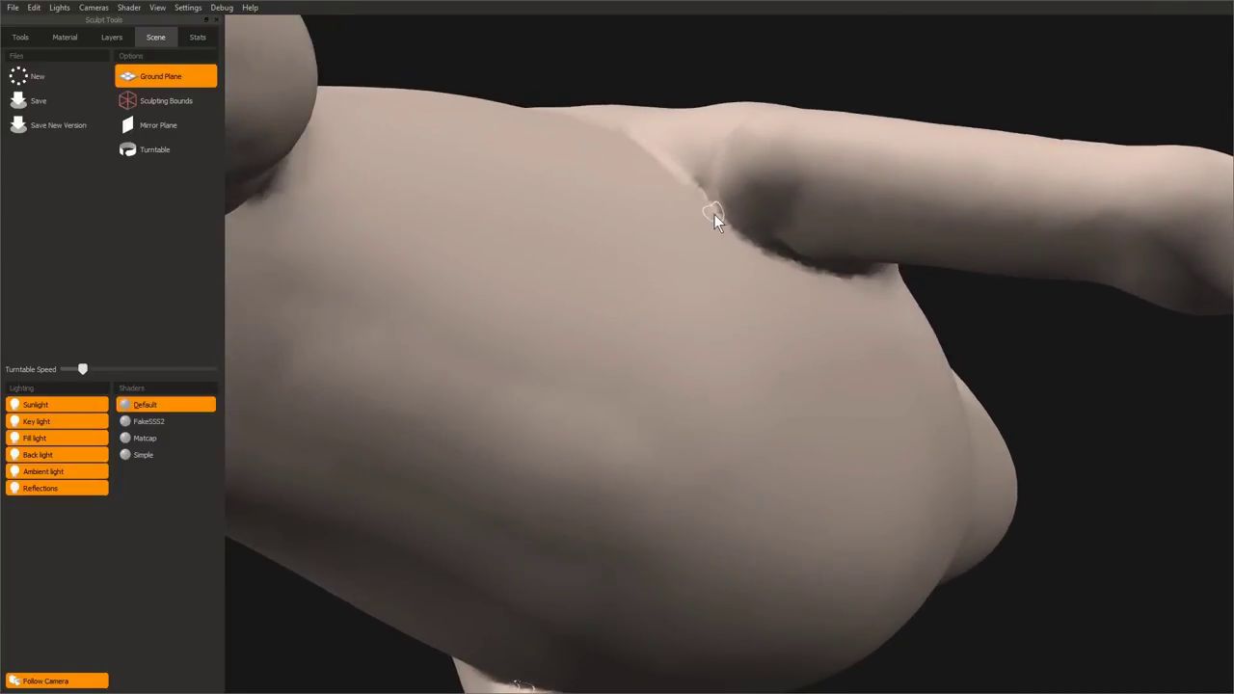
{"action": "middle_click_drag", "start_coordinate": [788, 261], "coordinate": [729, 256]}
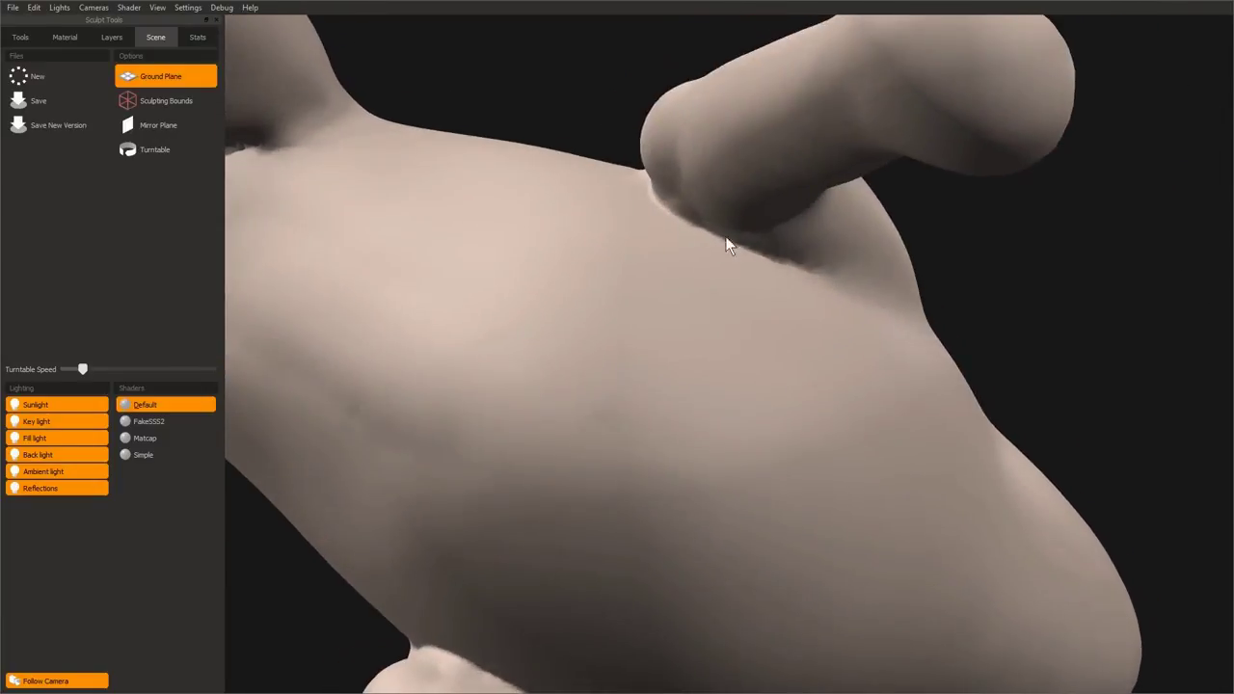
{"action": "middle_click_drag", "start_coordinate": [685, 221], "coordinate": [782, 410]}
{"action": "middle_click_drag", "start_coordinate": [673, 291], "coordinate": [725, 288]}
- Refine the front armpit crease with smooth-blended Ribbon strokes at radius 6 and strength 7
{"action": "left_click", "coordinate": [20, 37]}
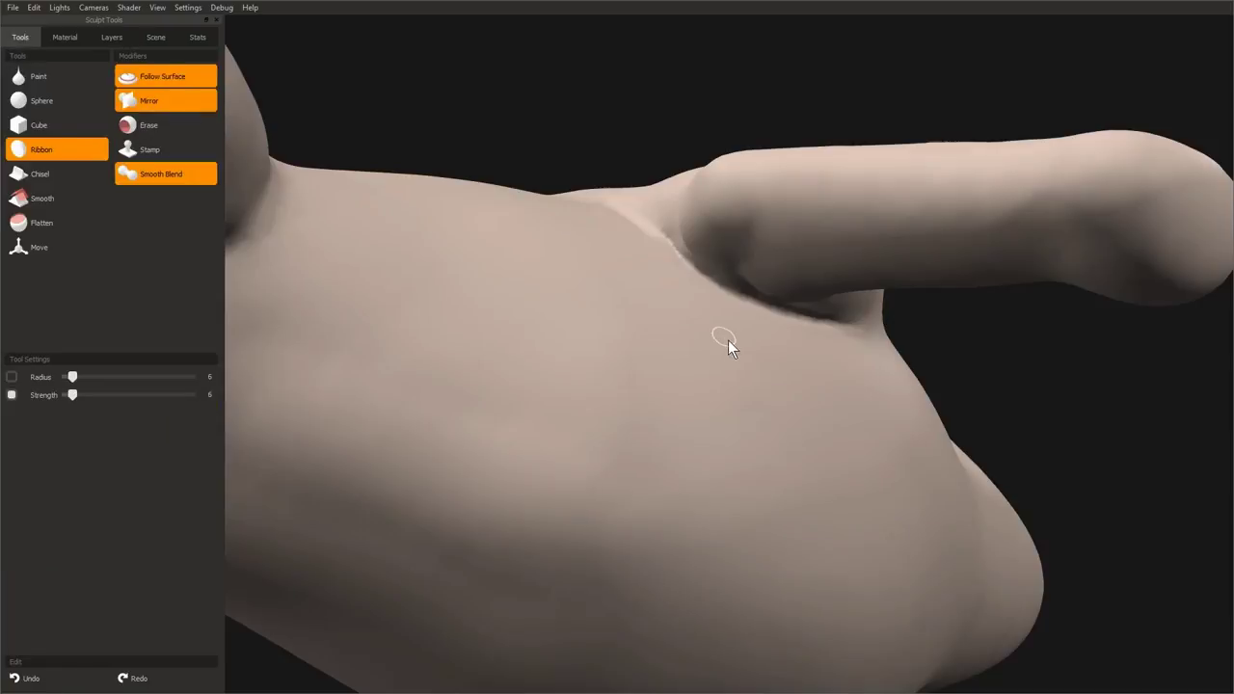
{"action": "middle_click_drag", "start_coordinate": [728, 340], "coordinate": [683, 257]}
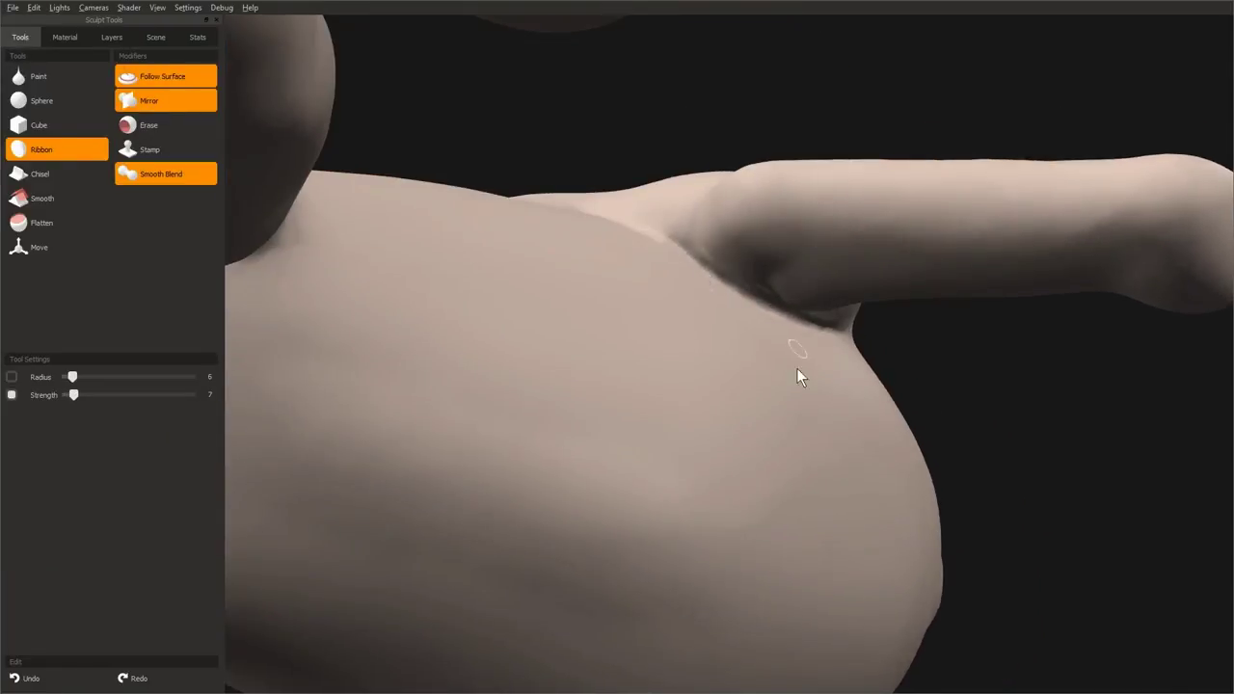
{"action": "middle_click_drag", "start_coordinate": [796, 369], "coordinate": [666, 328]}
{"action": "key", "text": "bracketright"}
- Shape the elbow and upper front leg muscles with Ribbon strokes at radius 16 and strength 3
{"action": "middle_click_drag", "start_coordinate": [640, 451], "coordinate": [640, 319]}
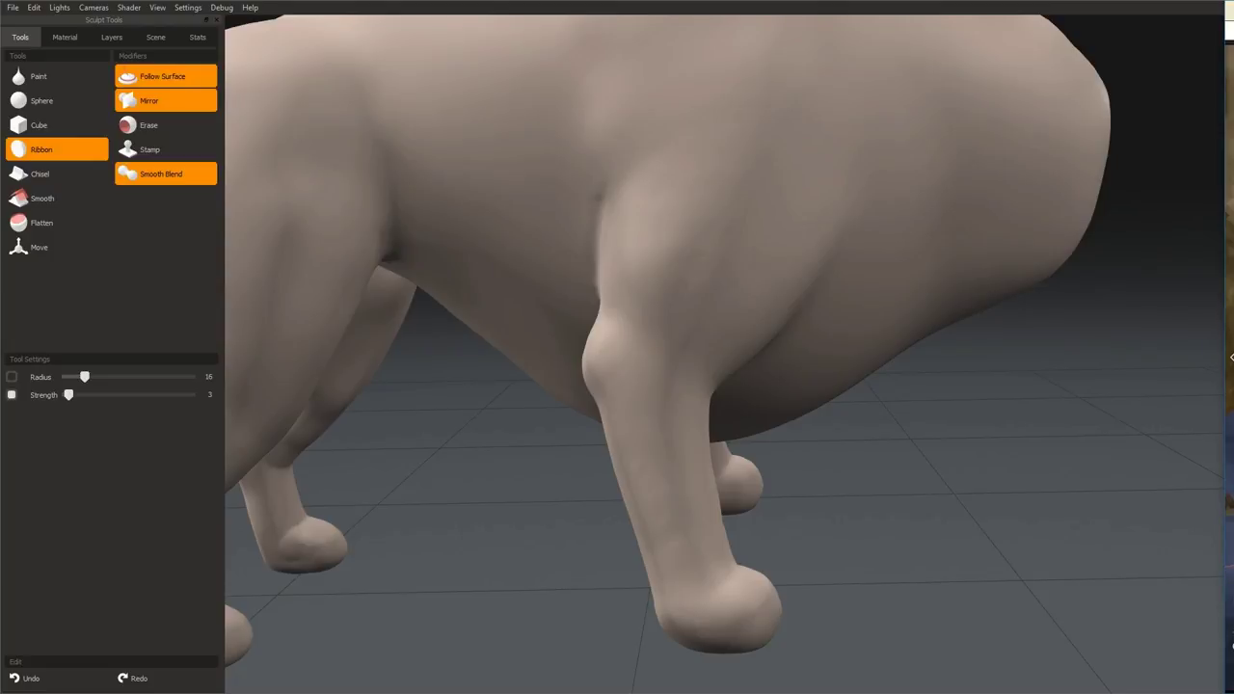
{"action": "middle_click_drag", "start_coordinate": [529, 539], "coordinate": [513, 607]}
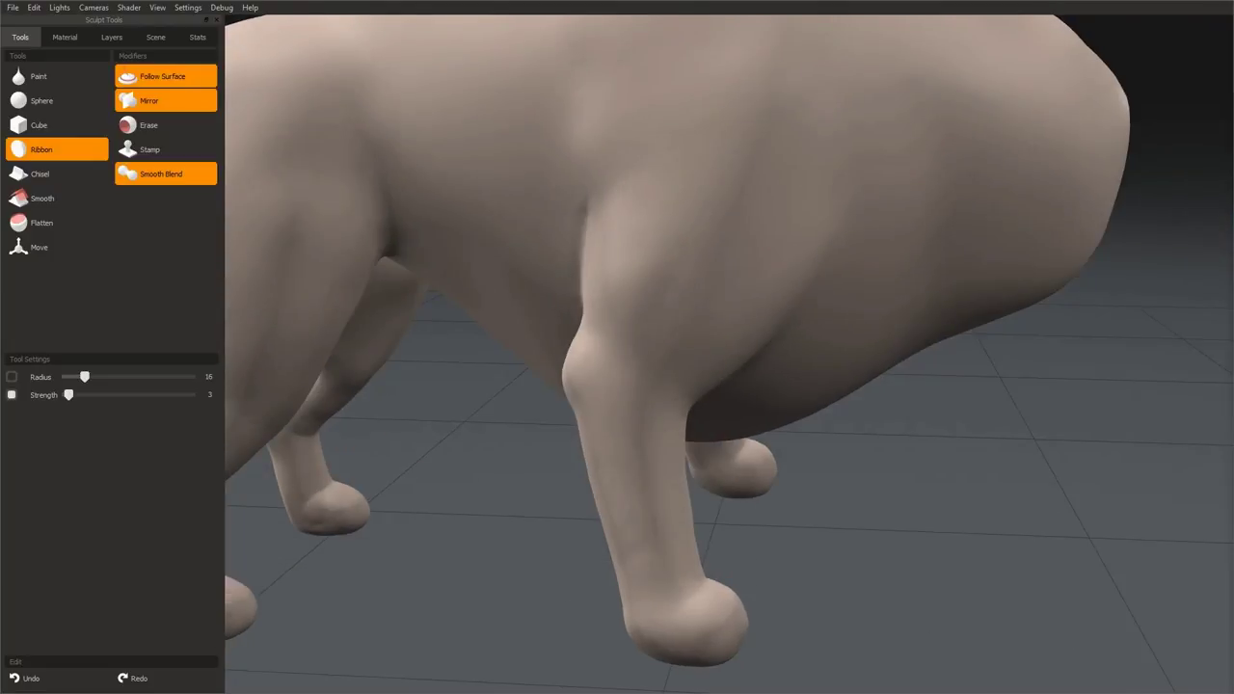
{"action": "mouse_move", "coordinate": [560, 511]}
{"action": "middle_mouse_down"}
{"action": "mouse_move", "coordinate": [565, 545]}
{"action": "mouse_move", "coordinate": [627, 292]}
{"action": "mouse_move", "coordinate": [656, 325]}
{"action": "mouse_move", "coordinate": [625, 338]}
{"action": "middle_mouse_up"}
{"action": "middle_click_drag", "start_coordinate": [754, 365], "coordinate": [715, 305]}
{"action": "middle_click_drag", "start_coordinate": [704, 403], "coordinate": [750, 407]}
{"action": "middle_click_drag", "start_coordinate": [779, 271], "coordinate": [691, 317]}
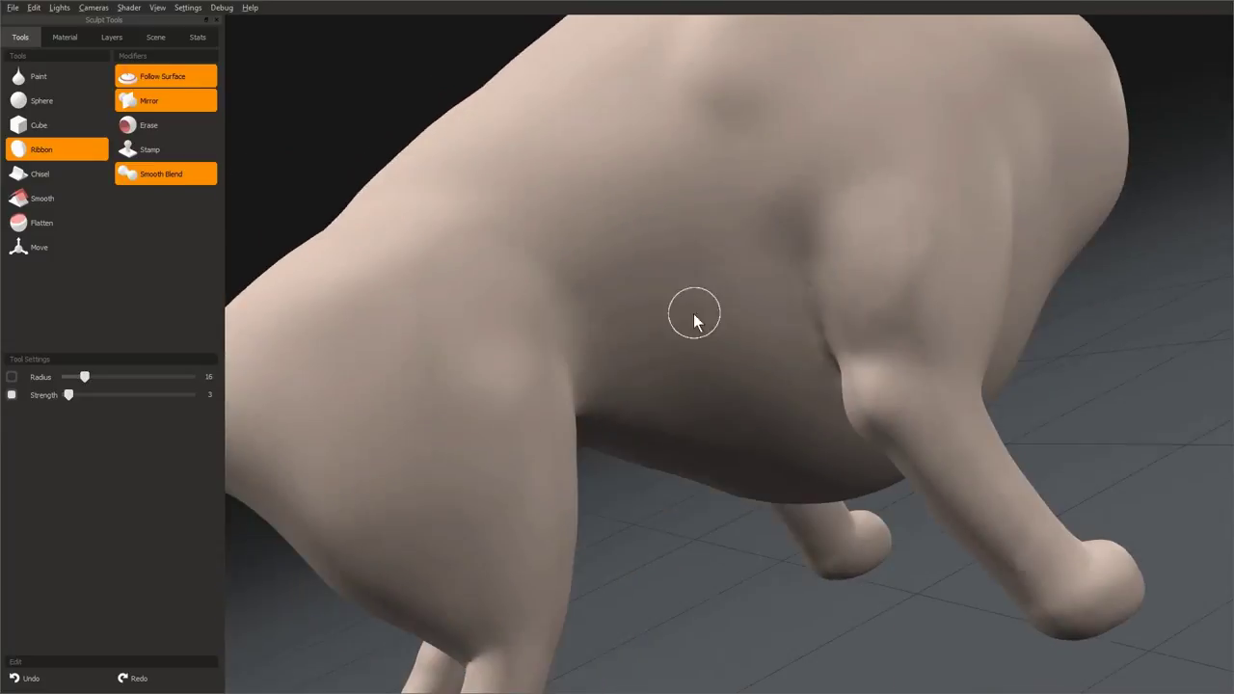
- Define the shoulder blade and upper arm forms with Ribbon strokes, varying the radius between 28 and 16
{"action": "mouse_move", "coordinate": [884, 247]}
{"action": "middle_mouse_down"}
{"action": "mouse_move", "coordinate": [694, 419]}
{"action": "mouse_move", "coordinate": [744, 422]}
{"action": "mouse_move", "coordinate": [730, 379]}
{"action": "middle_mouse_up"}
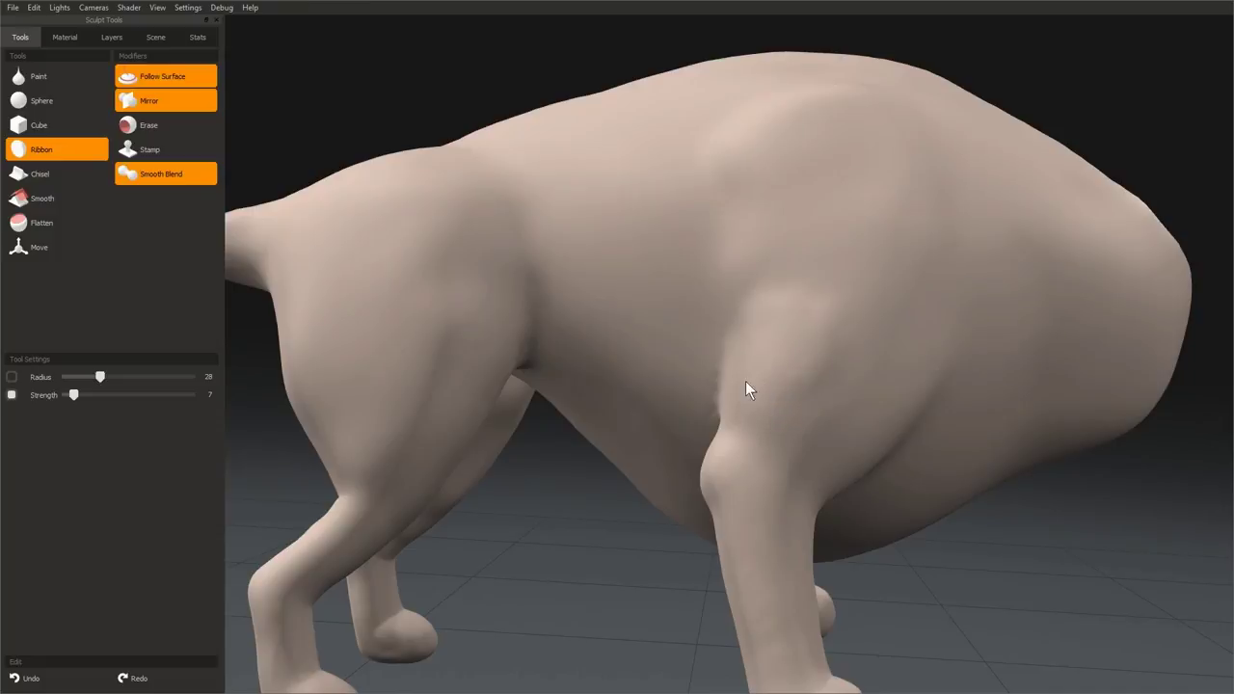
{"action": "mouse_move", "coordinate": [797, 319]}
{"action": "middle_mouse_down"}
{"action": "mouse_move", "coordinate": [625, 520]}
{"action": "mouse_move", "coordinate": [881, 242]}
{"action": "mouse_move", "coordinate": [790, 433]}
{"action": "mouse_move", "coordinate": [713, 415]}
{"action": "mouse_move", "coordinate": [699, 347]}
{"action": "mouse_move", "coordinate": [636, 278]}
{"action": "mouse_move", "coordinate": [680, 367]}
{"action": "mouse_move", "coordinate": [698, 299]}
{"action": "middle_mouse_up"}
{"action": "middle_click_drag", "start_coordinate": [702, 356], "coordinate": [646, 379]}
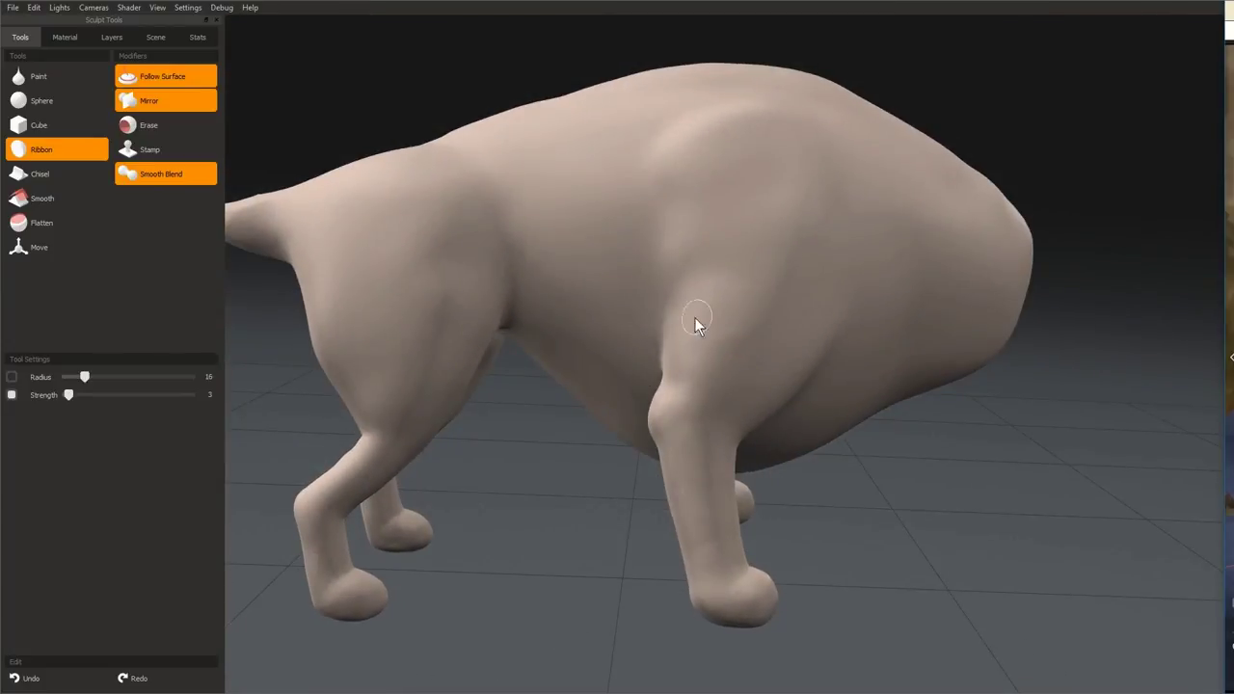
- Sculpt the rib cage edge along the flank from armpit toward hip with Ribbon at radius 12 and strength 3
{"action": "middle_click_drag", "start_coordinate": [693, 322], "coordinate": [676, 438]}
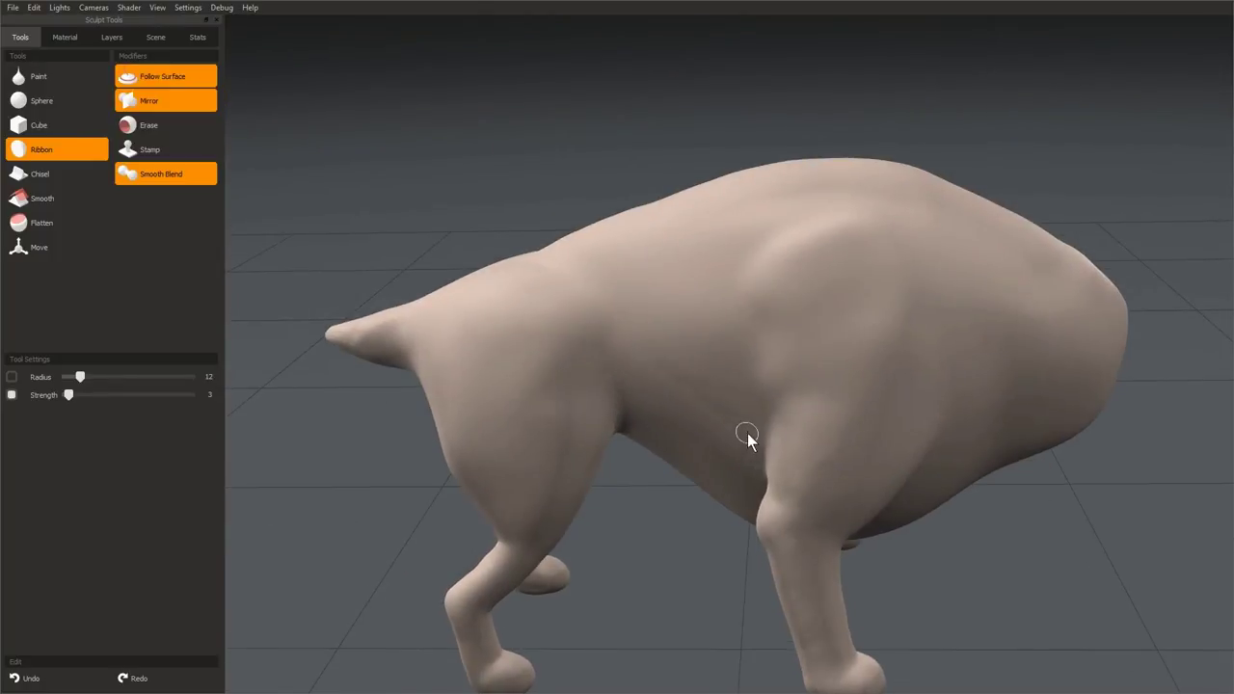
{"action": "middle_click_drag", "start_coordinate": [594, 464], "coordinate": [740, 430]}
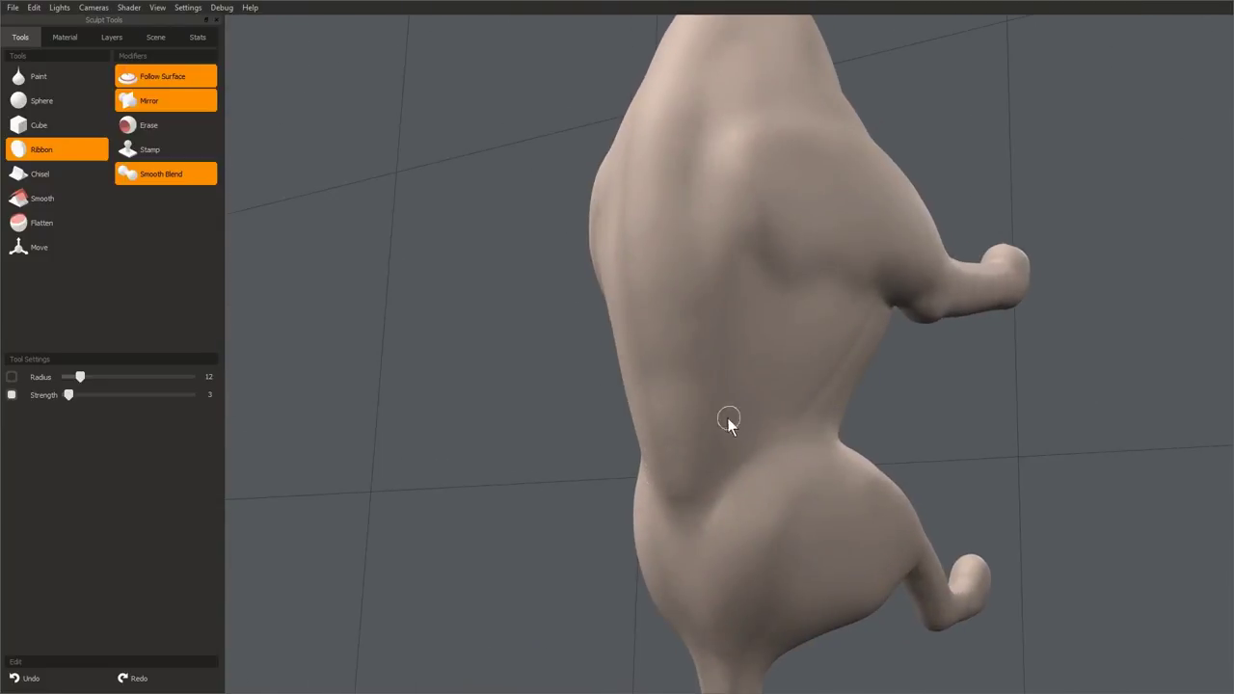
{"action": "middle_click_drag", "start_coordinate": [675, 376], "coordinate": [687, 417]}
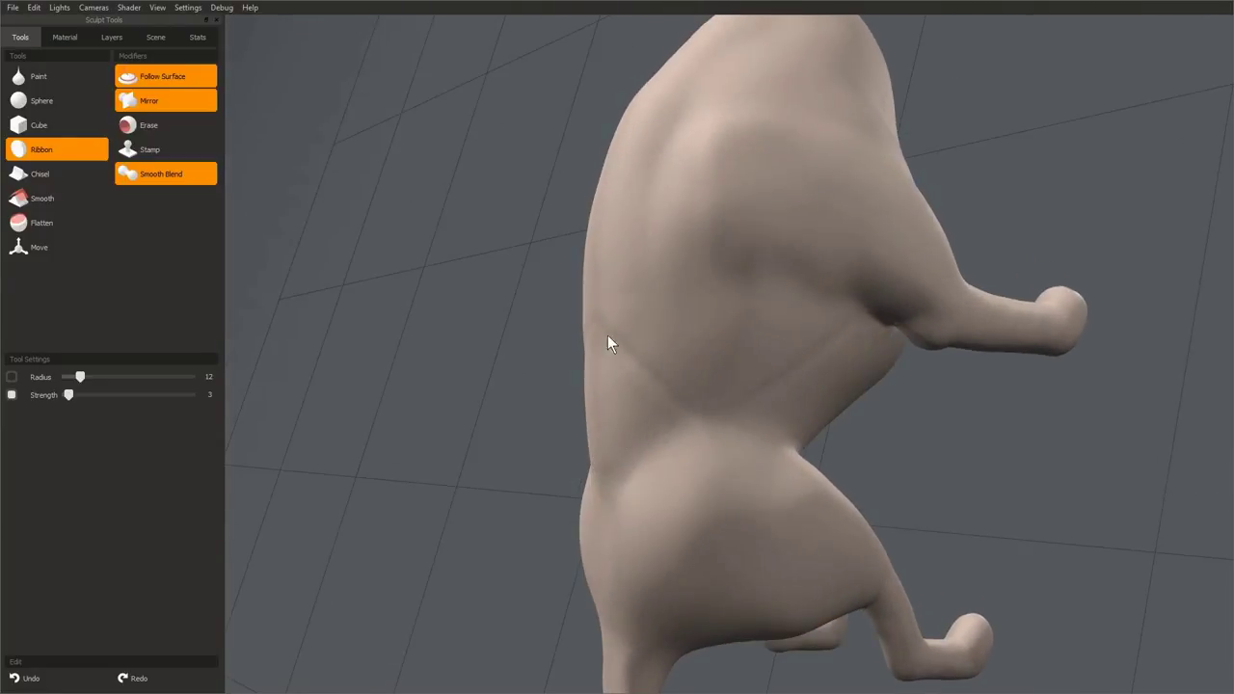
- Refine the rib cage edge along the flank with Ribbon strokes at radius 12 and 14, strength 3
{"action": "middle_click_drag", "start_coordinate": [607, 344], "coordinate": [754, 377]}
{"action": "middle_click_drag", "start_coordinate": [678, 294], "coordinate": [793, 407]}
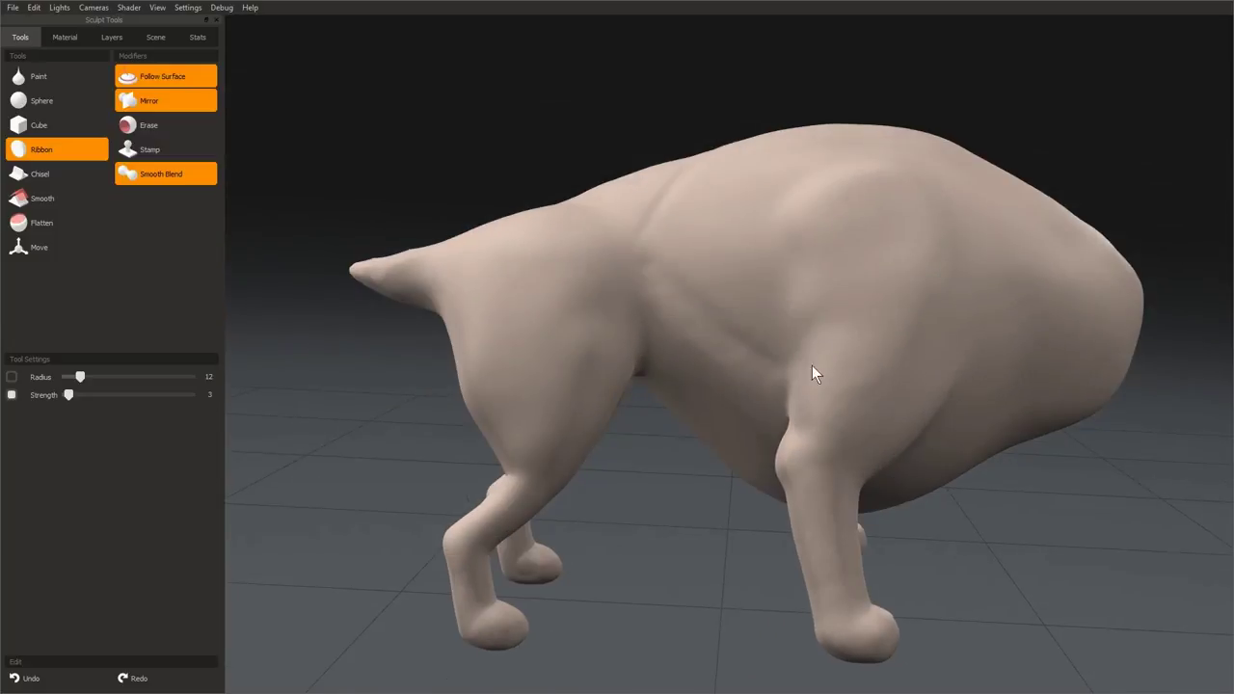
{"action": "middle_click_drag", "start_coordinate": [815, 367], "coordinate": [779, 476]}
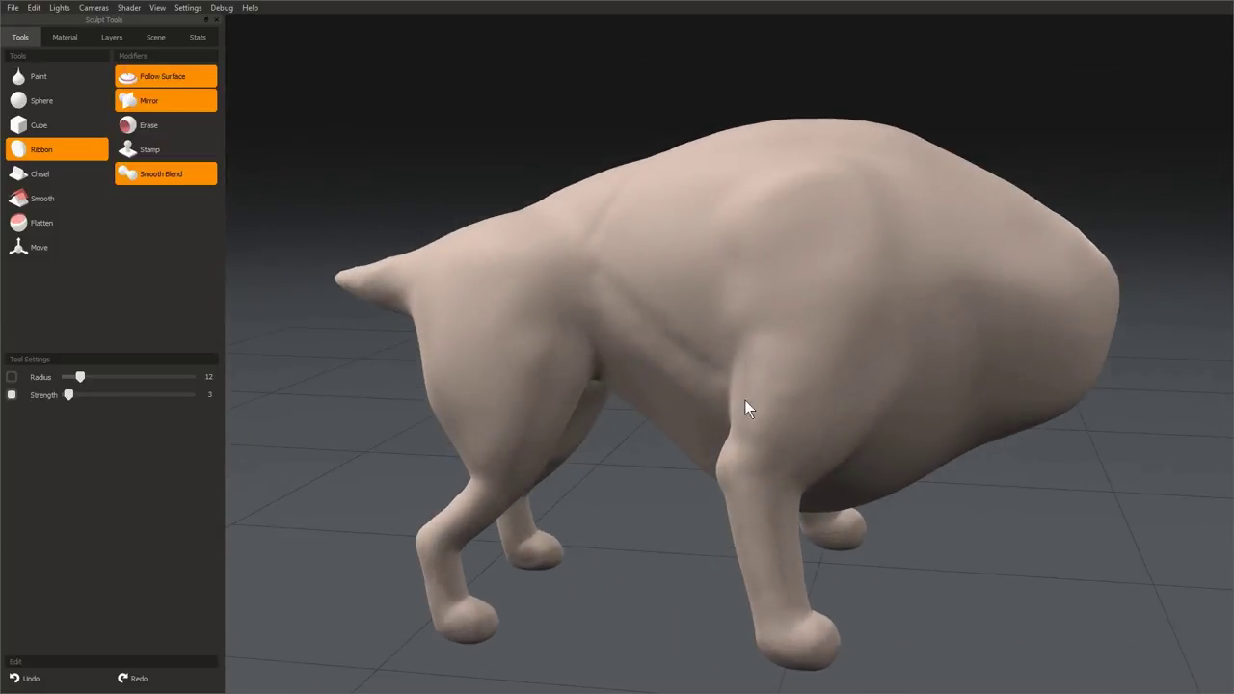
{"action": "middle_click_drag", "start_coordinate": [749, 408], "coordinate": [669, 446]}
{"action": "middle_click_drag", "start_coordinate": [721, 374], "coordinate": [603, 313]}
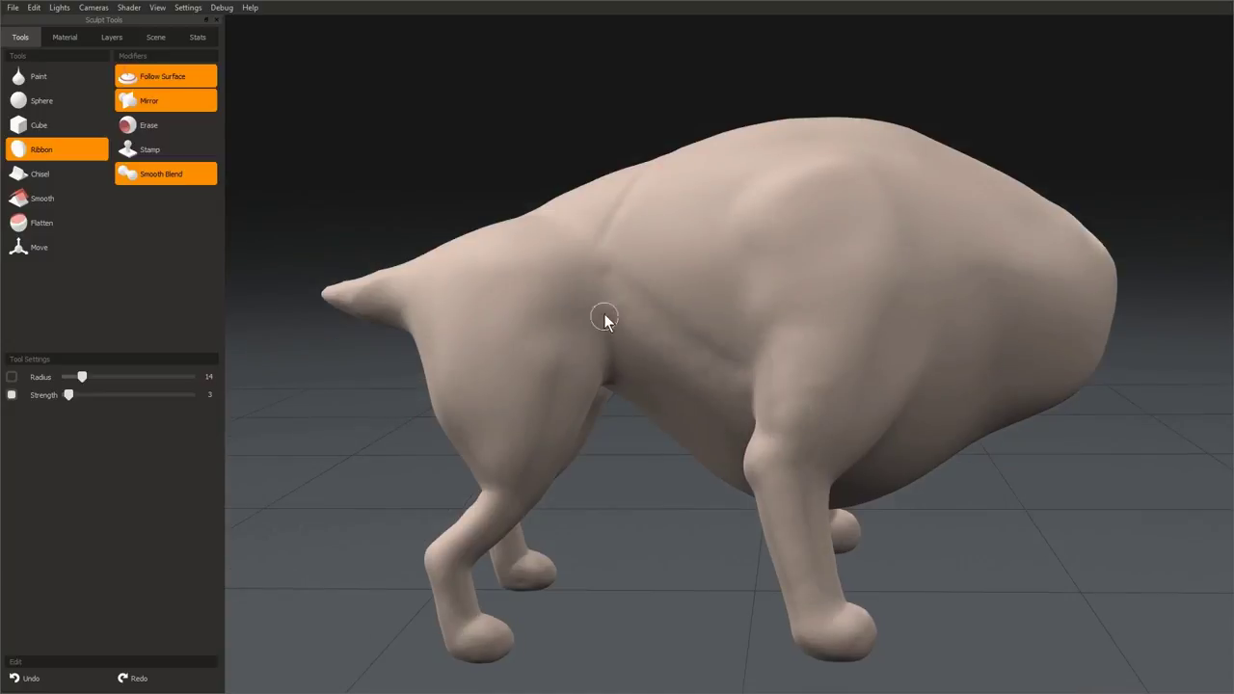
- Blend the flank between the rib cage and hind leg with Ribbon strokes, varying the radius between 19 and 13
{"action": "mouse_move", "coordinate": [730, 392]}
{"action": "middle_mouse_down"}
{"action": "mouse_move", "coordinate": [774, 361]}
{"action": "mouse_move", "coordinate": [730, 378]}
{"action": "middle_mouse_up"}
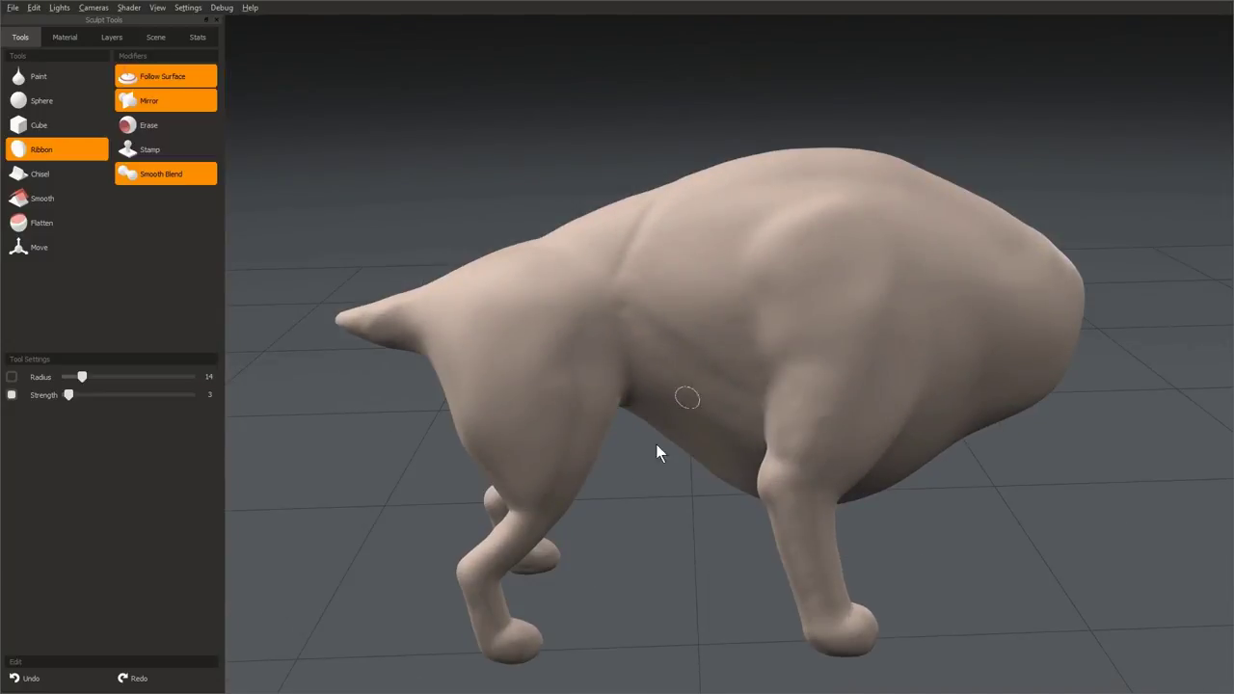
{"action": "middle_click_drag", "start_coordinate": [655, 443], "coordinate": [741, 397]}
{"action": "key", "text": "]"}
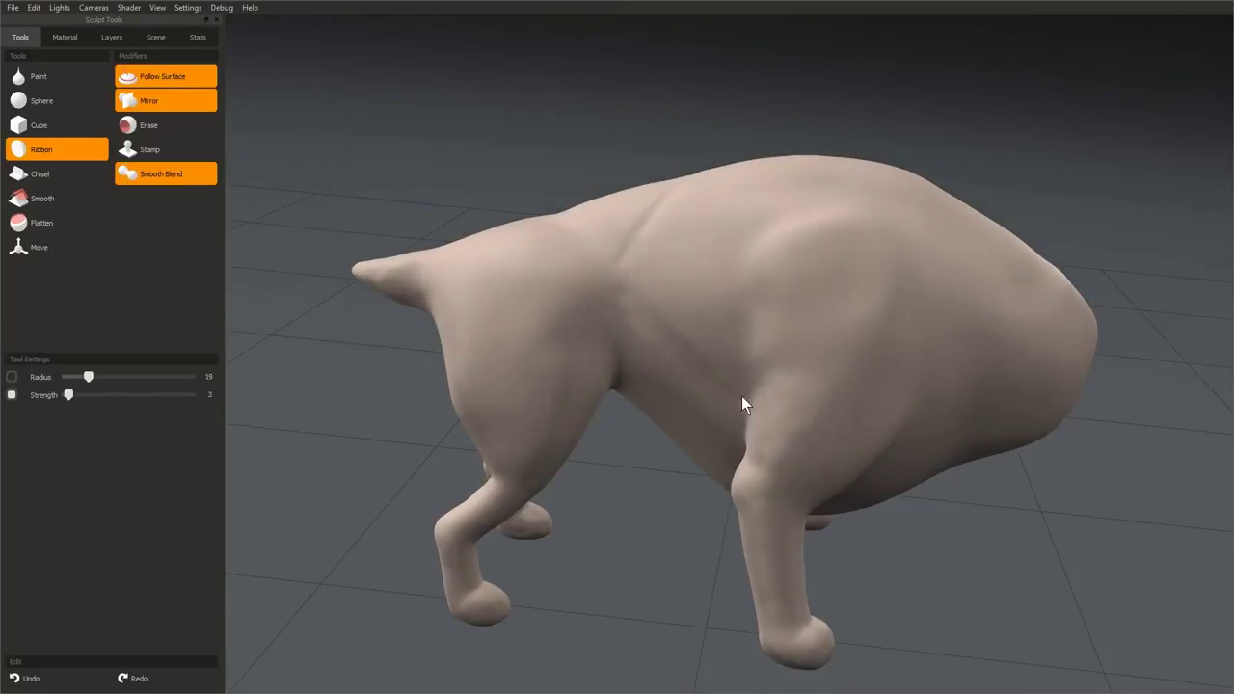
{"action": "mouse_move", "coordinate": [666, 400]}
{"action": "middle_mouse_down"}
{"action": "mouse_move", "coordinate": [645, 604]}
{"action": "mouse_move", "coordinate": [776, 344]}
{"action": "mouse_move", "coordinate": [675, 394]}
{"action": "mouse_move", "coordinate": [643, 318]}
{"action": "mouse_move", "coordinate": [656, 546]}
{"action": "mouse_move", "coordinate": [662, 394]}
{"action": "middle_mouse_up"}
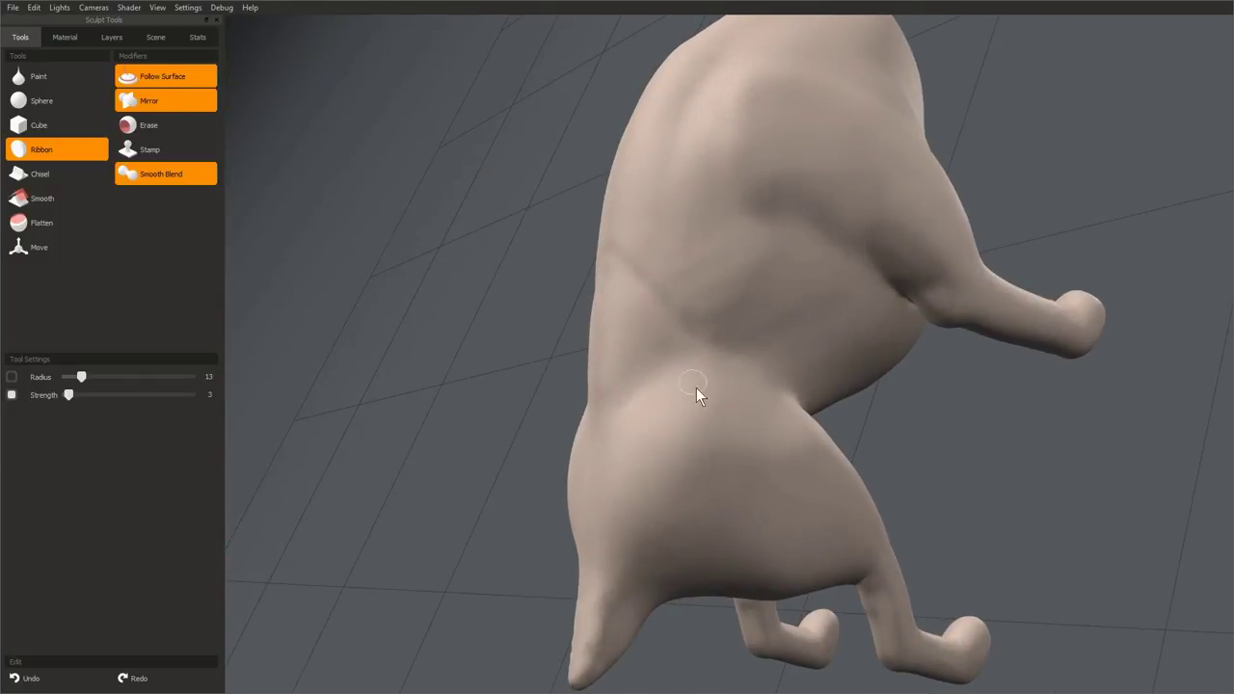
{"action": "mouse_move", "coordinate": [681, 309]}
{"action": "middle_mouse_down"}
{"action": "mouse_move", "coordinate": [739, 514]}
{"action": "mouse_move", "coordinate": [710, 357]}
{"action": "middle_mouse_up"}
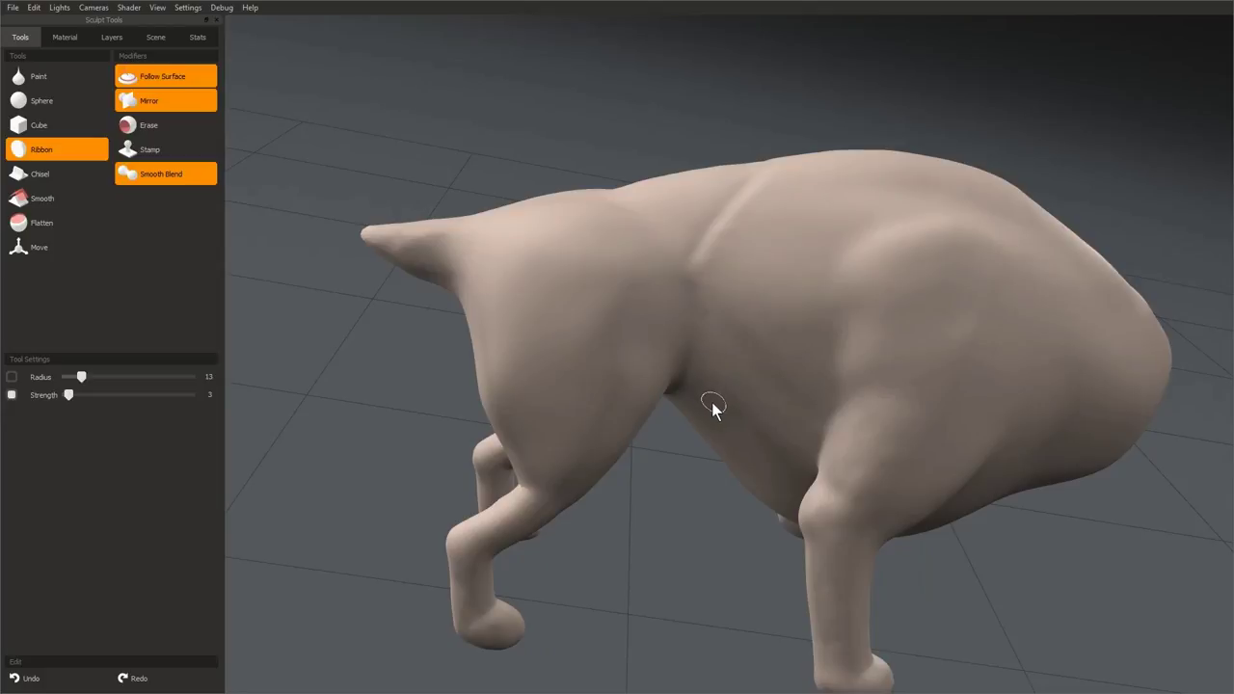
- Define the lower rib cage edge and the side of the ribs with Ribbon at radius 13 and strength 3
{"action": "middle_click_drag", "start_coordinate": [712, 403], "coordinate": [639, 326]}
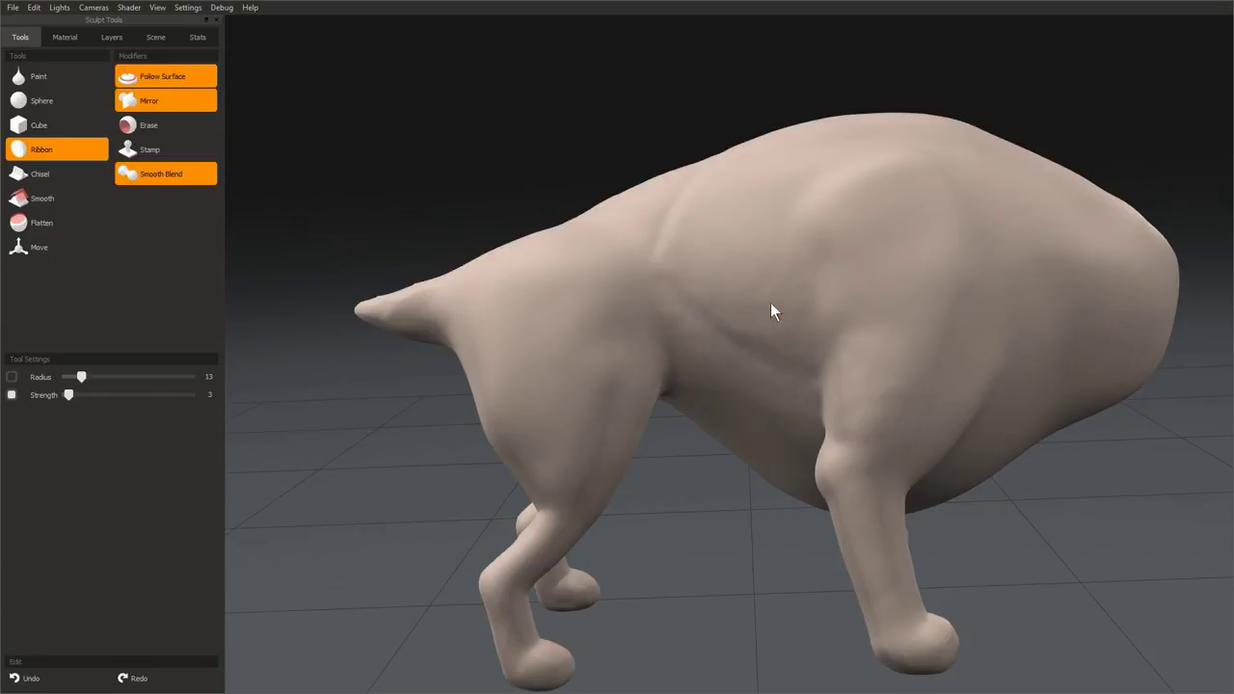
{"action": "middle_click_drag", "start_coordinate": [761, 520], "coordinate": [792, 359]}
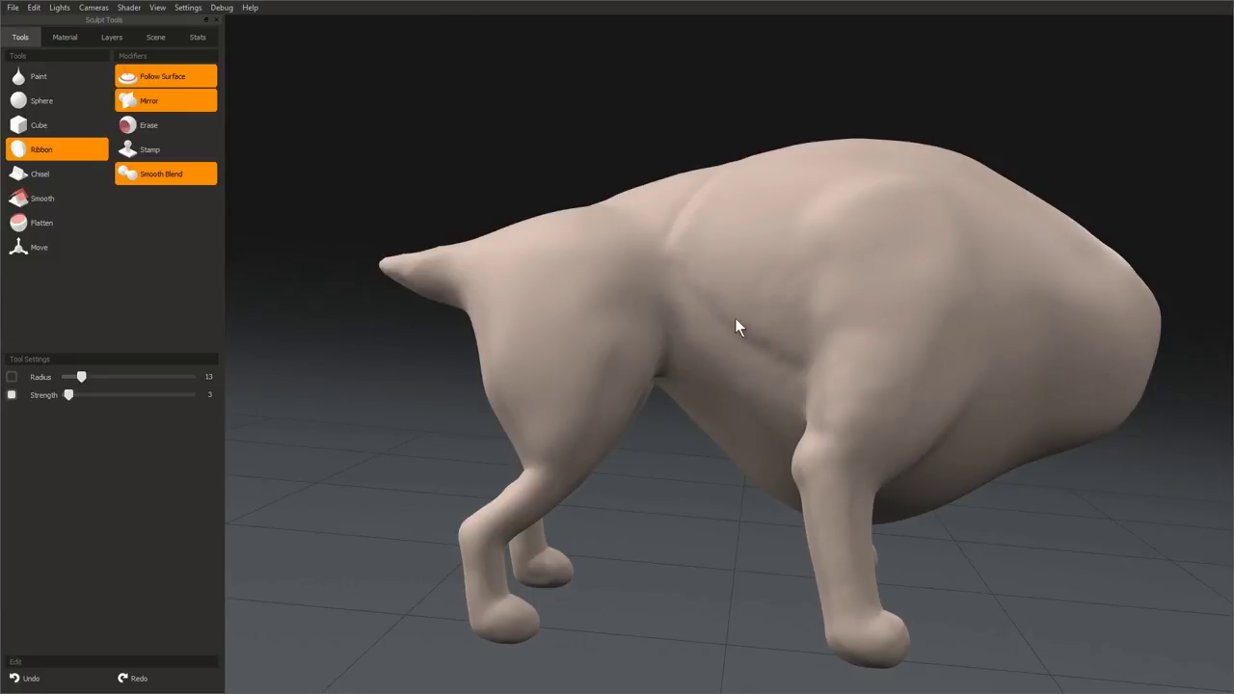
{"action": "middle_click_drag", "start_coordinate": [764, 291], "coordinate": [664, 317]}
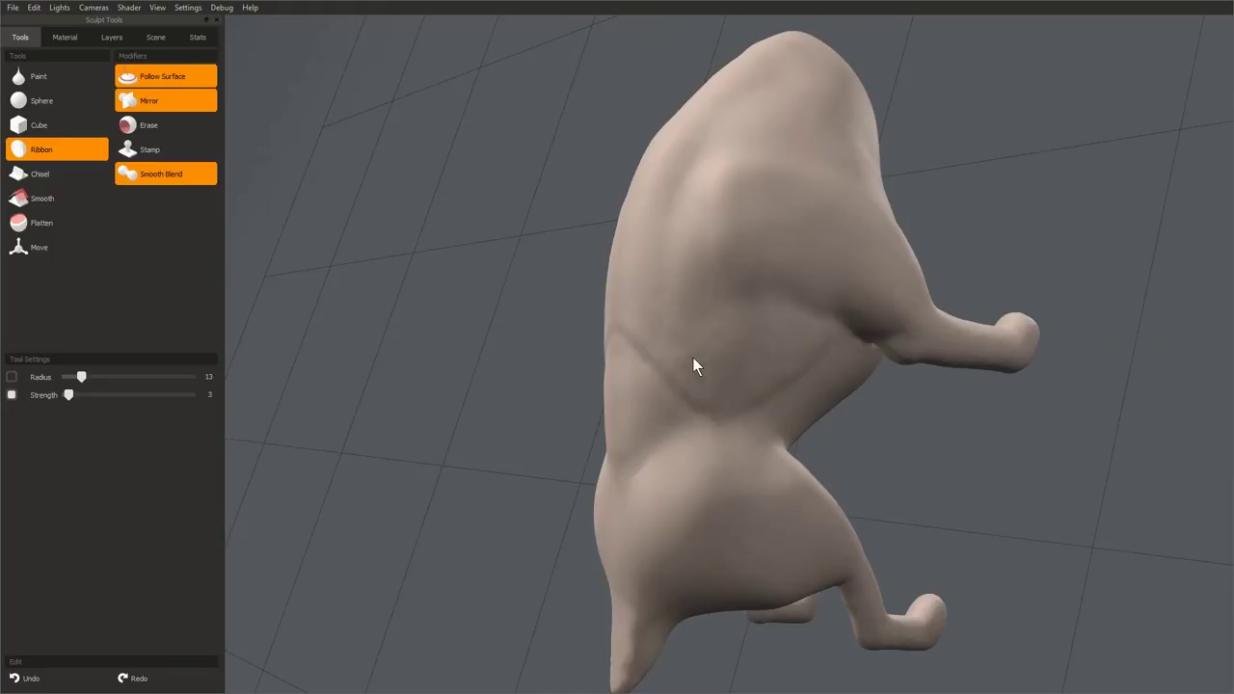
{"action": "middle_click_drag", "start_coordinate": [693, 359], "coordinate": [710, 309]}
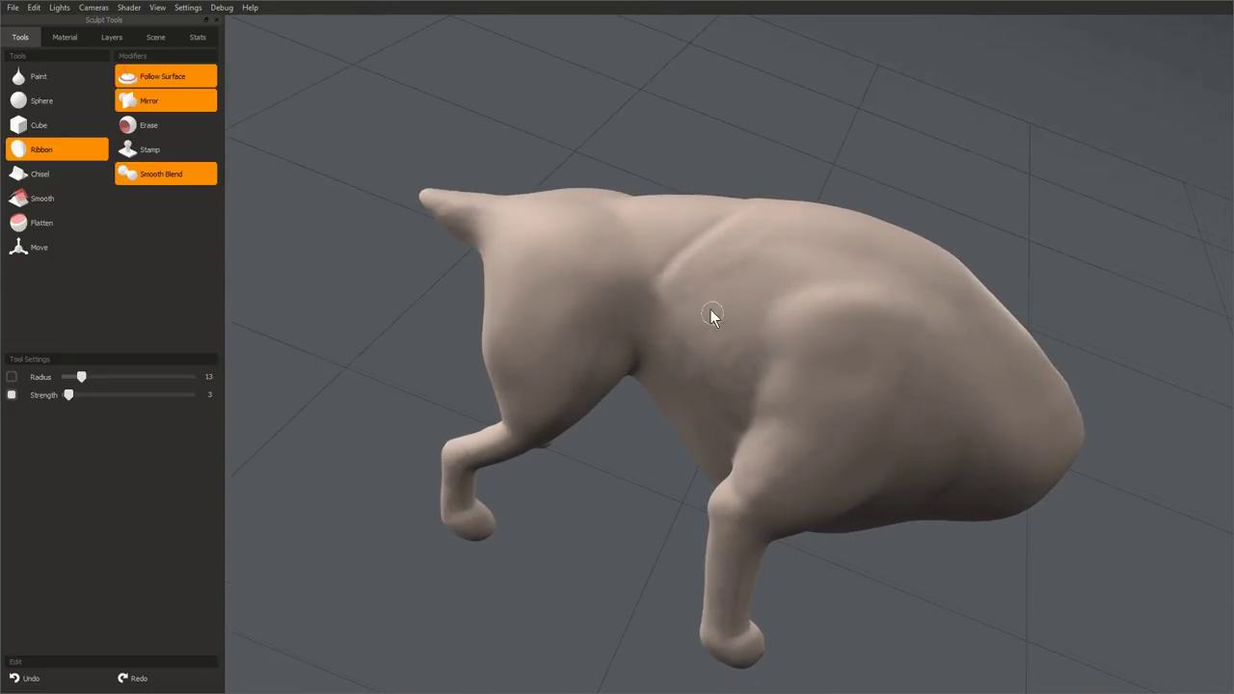
{"action": "middle_click_drag", "start_coordinate": [759, 266], "coordinate": [649, 298]}
- Sculpt the upper back muscles between the shoulder blade and spine with Ribbon at radius 13 and strength 3
{"action": "middle_click_drag", "start_coordinate": [735, 269], "coordinate": [707, 323]}
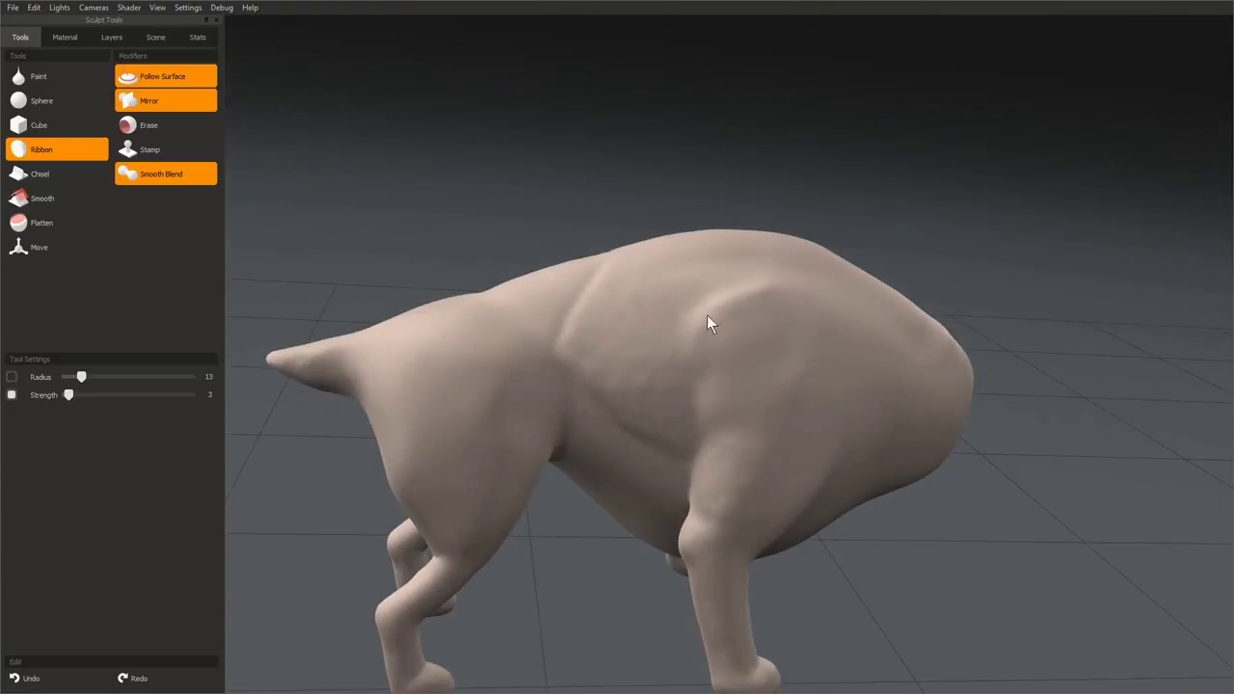
{"action": "middle_click_drag", "start_coordinate": [759, 379], "coordinate": [702, 319]}
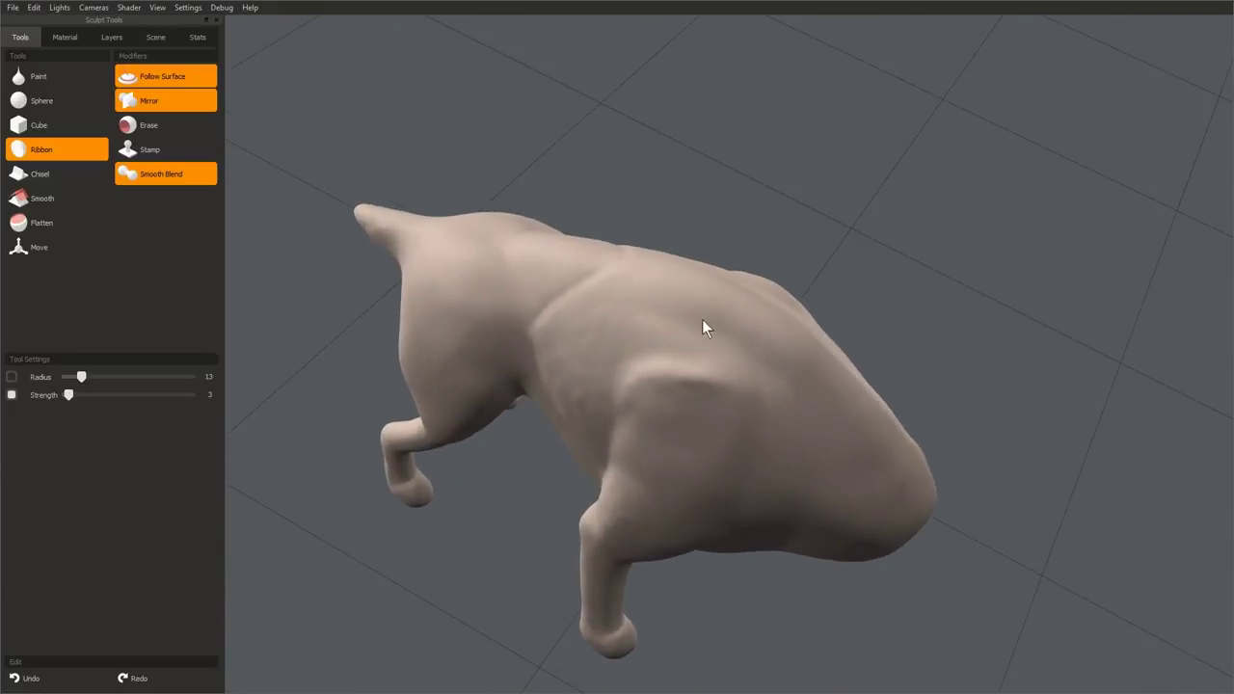
{"action": "middle_click_drag", "start_coordinate": [770, 367], "coordinate": [639, 269]}
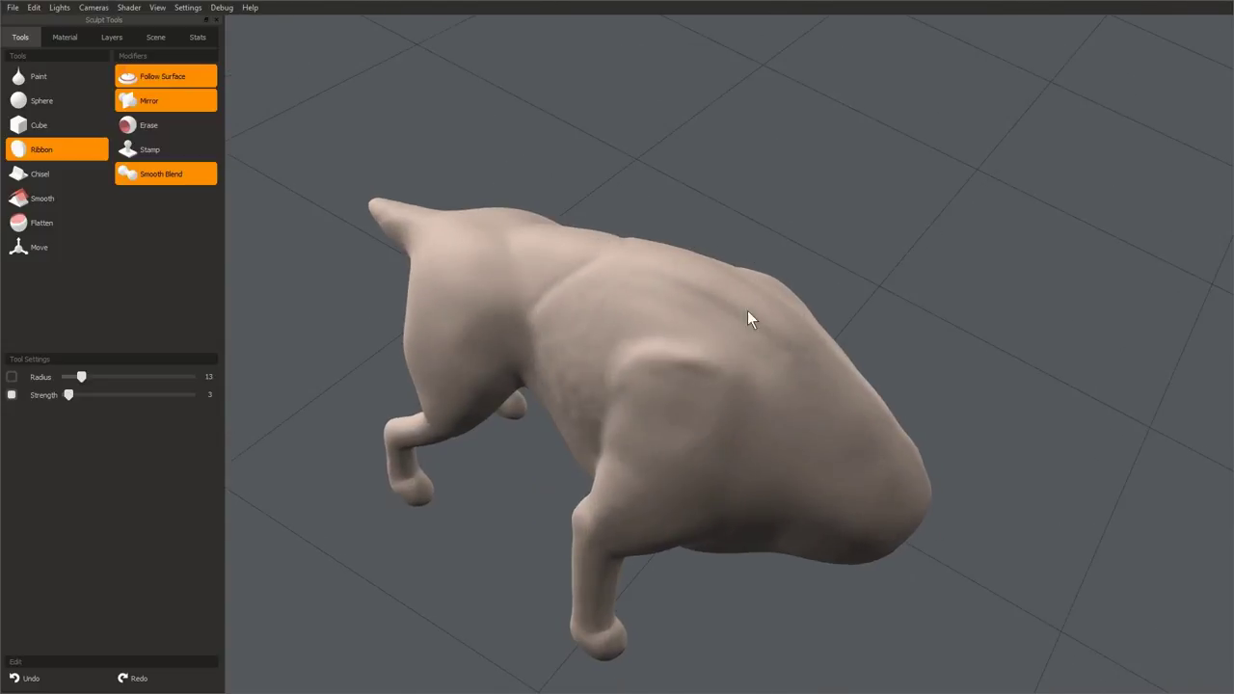
{"action": "middle_click_drag", "start_coordinate": [747, 312], "coordinate": [706, 283]}
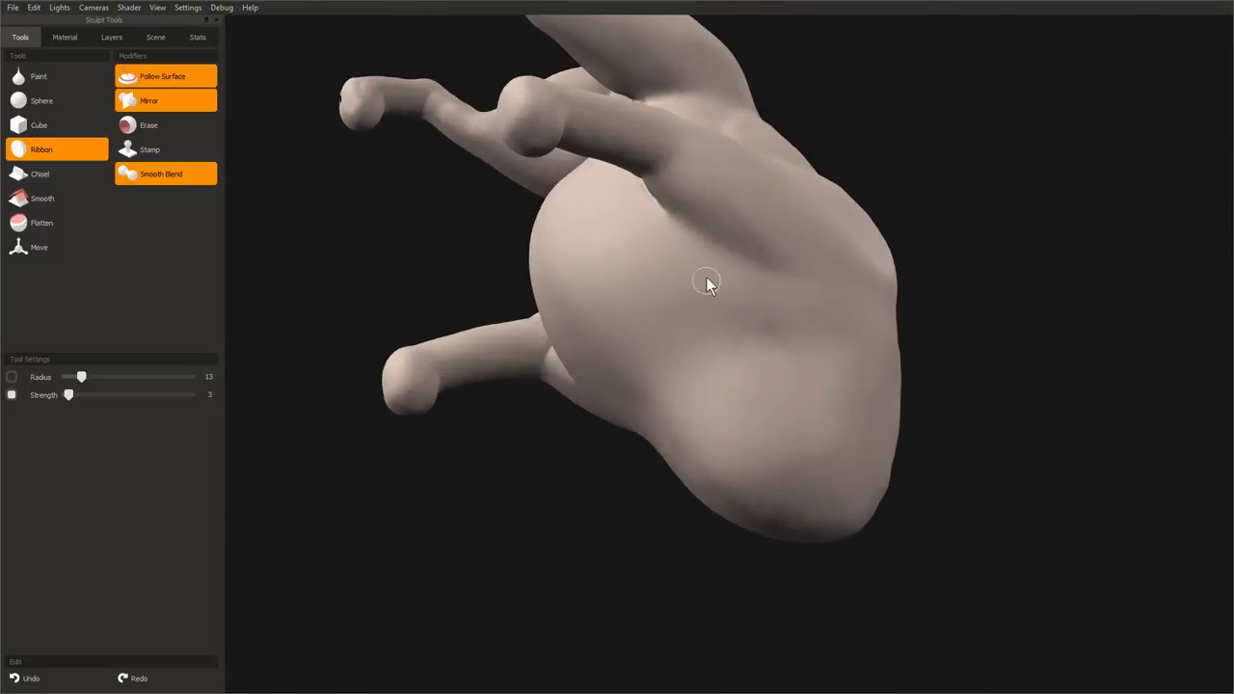
- Carve the crease where the upper front leg meets the forearm, using Ribbon at radius 10 and strength 3
{"action": "key", "text": "bracketleft"}
{"action": "key", "text": "bracketleft"}
{"action": "key", "text": "bracketleft"}
{"action": "key", "text": "bracketleft"}
{"action": "key", "text": "bracketleft"}
{"action": "key", "text": "bracketleft"}
{"action": "middle_click_drag", "start_coordinate": [656, 259], "coordinate": [604, 313]}
{"action": "key", "text": "bracketright"}
{"action": "middle_click_drag", "start_coordinate": [677, 331], "coordinate": [732, 347]}
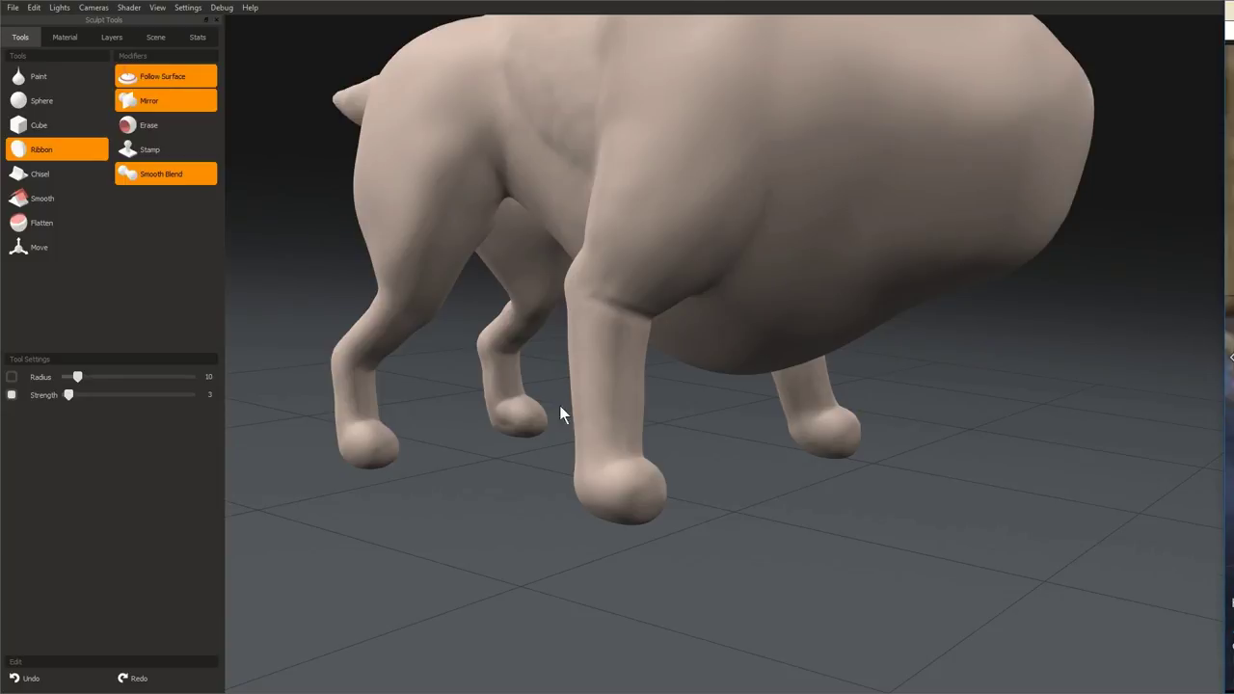
- Shape the outer forearm below the elbow with Ribbon strokes at radius 11 and strength 3
{"action": "middle_click_drag", "start_coordinate": [559, 405], "coordinate": [685, 322]}
{"action": "key", "text": "bracketright"}
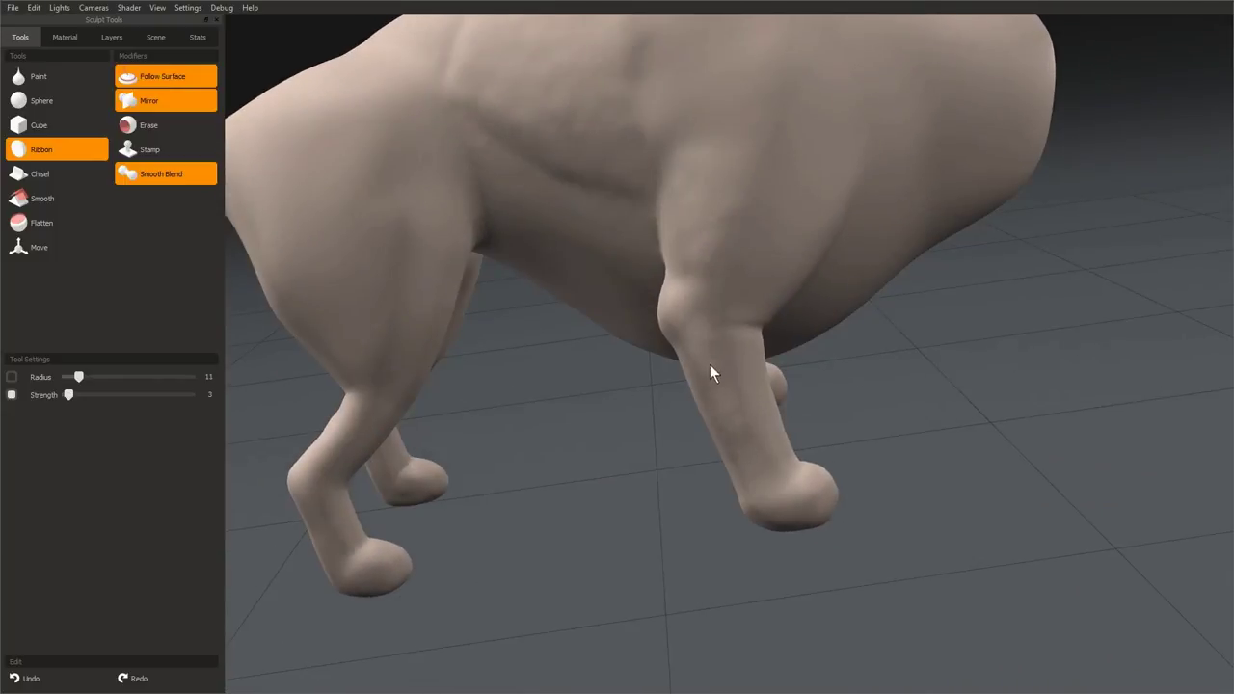
{"action": "middle_click_drag", "start_coordinate": [710, 367], "coordinate": [755, 357]}
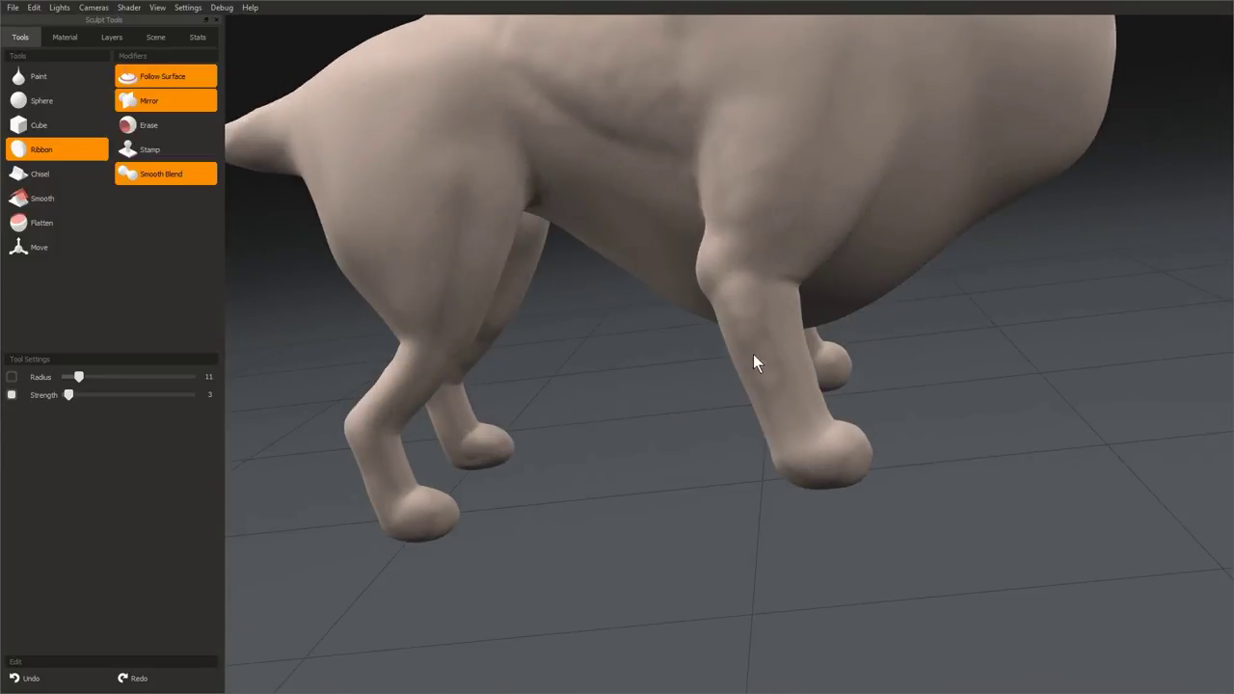
{"action": "middle_click_drag", "start_coordinate": [751, 453], "coordinate": [661, 313]}
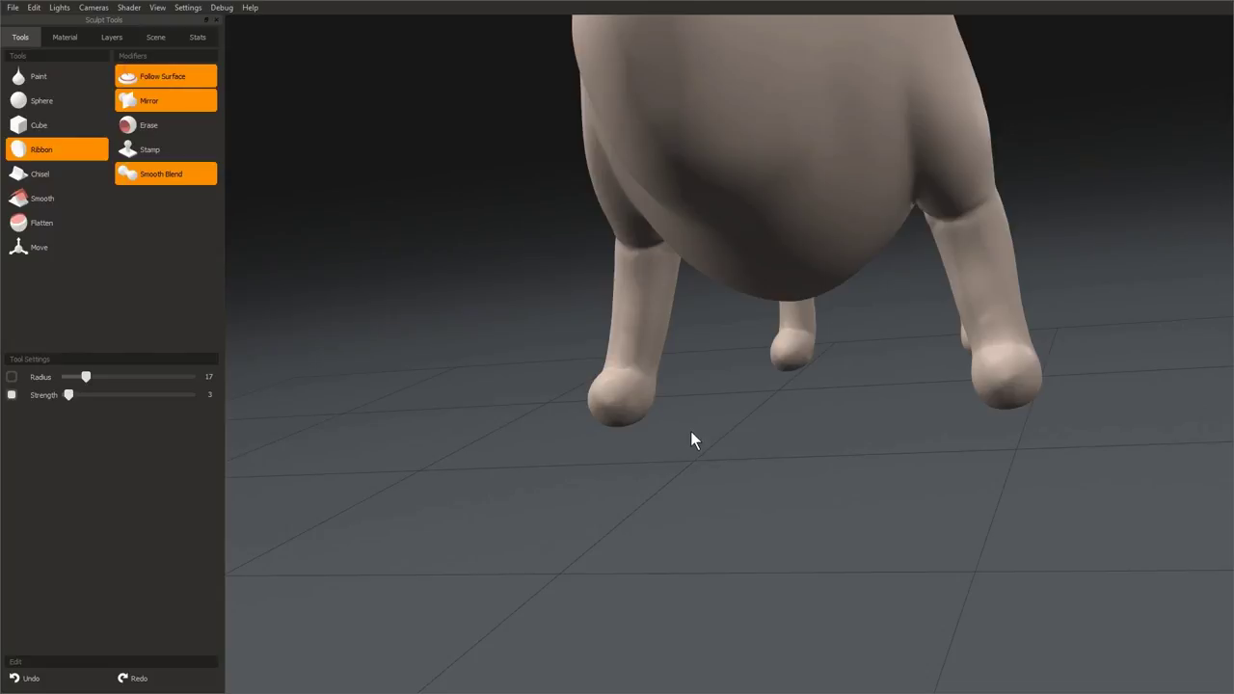
- Build up the rounded forearm muscle beside the elbow with Ribbon, reducing the radius from 17 to 11
{"action": "mouse_move", "coordinate": [694, 431]}
{"action": "middle_mouse_down"}
{"action": "mouse_move", "coordinate": [848, 418]}
{"action": "mouse_move", "coordinate": [653, 288]}
{"action": "mouse_move", "coordinate": [681, 269]}
{"action": "mouse_move", "coordinate": [665, 319]}
{"action": "mouse_move", "coordinate": [688, 299]}
{"action": "mouse_move", "coordinate": [736, 359]}
{"action": "mouse_move", "coordinate": [630, 268]}
{"action": "middle_mouse_up"}
{"action": "key", "text": "bracketleft"}
{"action": "key", "text": "bracketleft"}
{"action": "key", "text": "bracketleft"}
{"action": "key", "text": "bracketleft"}
{"action": "key", "text": "bracketleft"}
{"action": "key", "text": "bracketleft"}
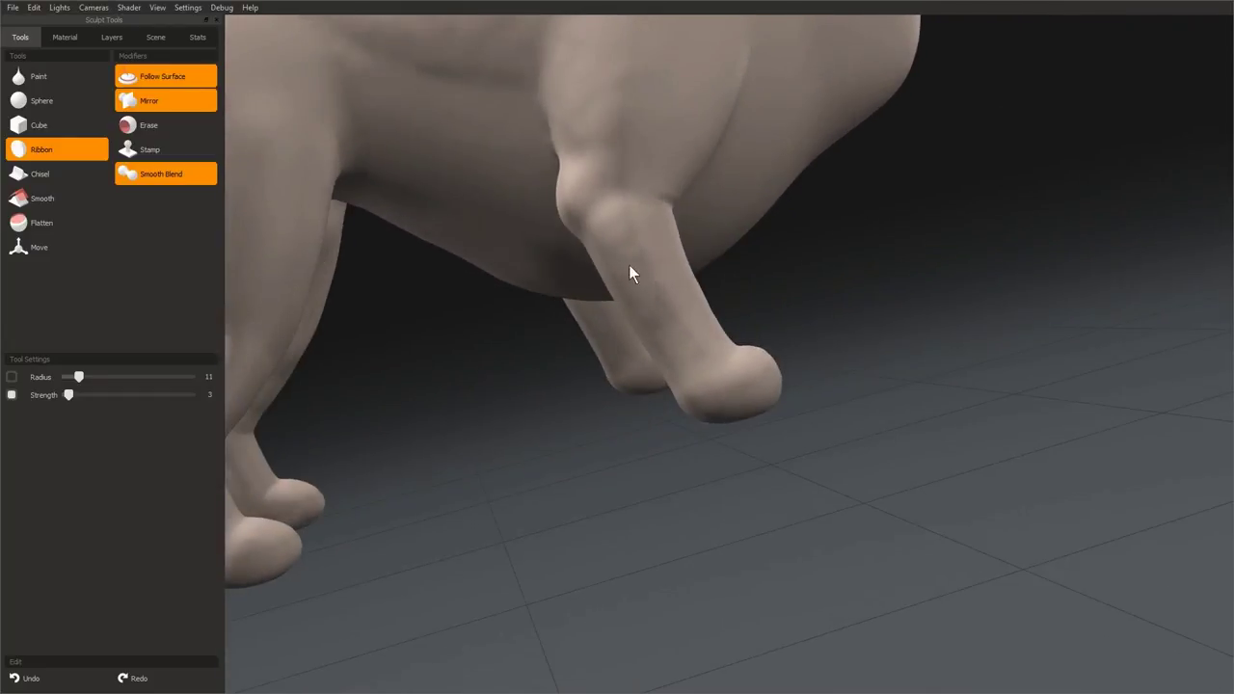
{"action": "middle_click_drag", "start_coordinate": [647, 200], "coordinate": [674, 432]}
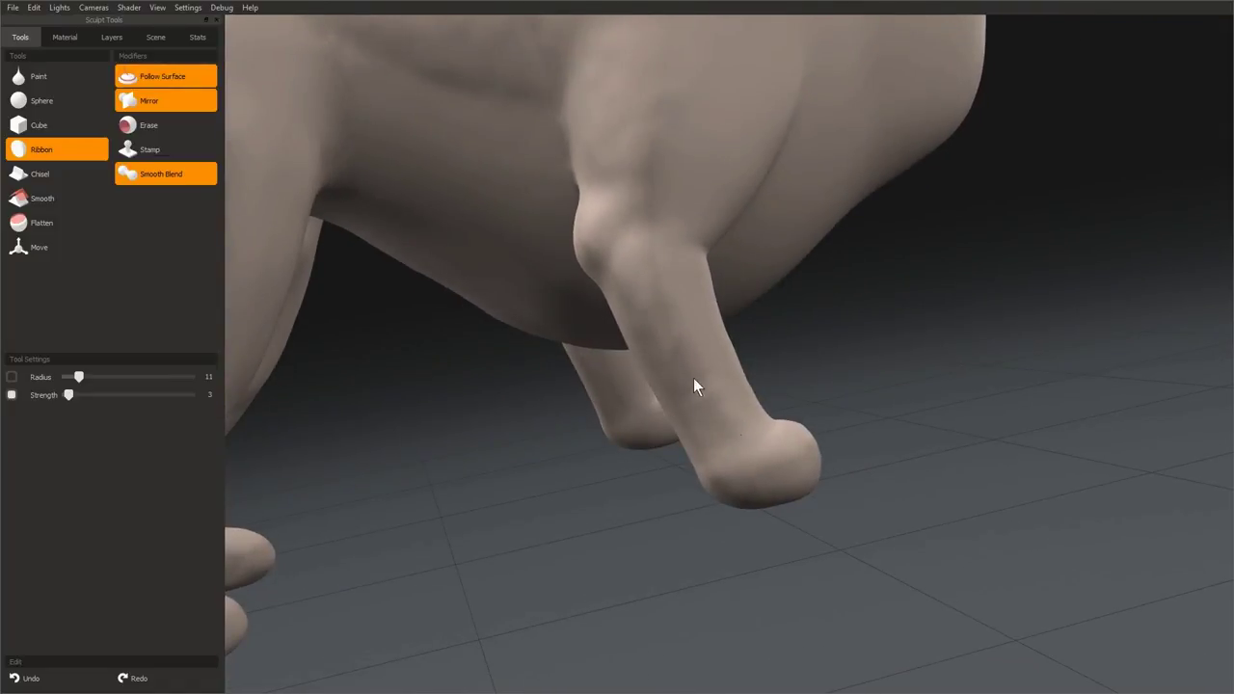
- Define the lengthwise muscles on the front and outer side of the forearm with Ribbon at radius 11
{"action": "middle_click_drag", "start_coordinate": [693, 377], "coordinate": [601, 344]}
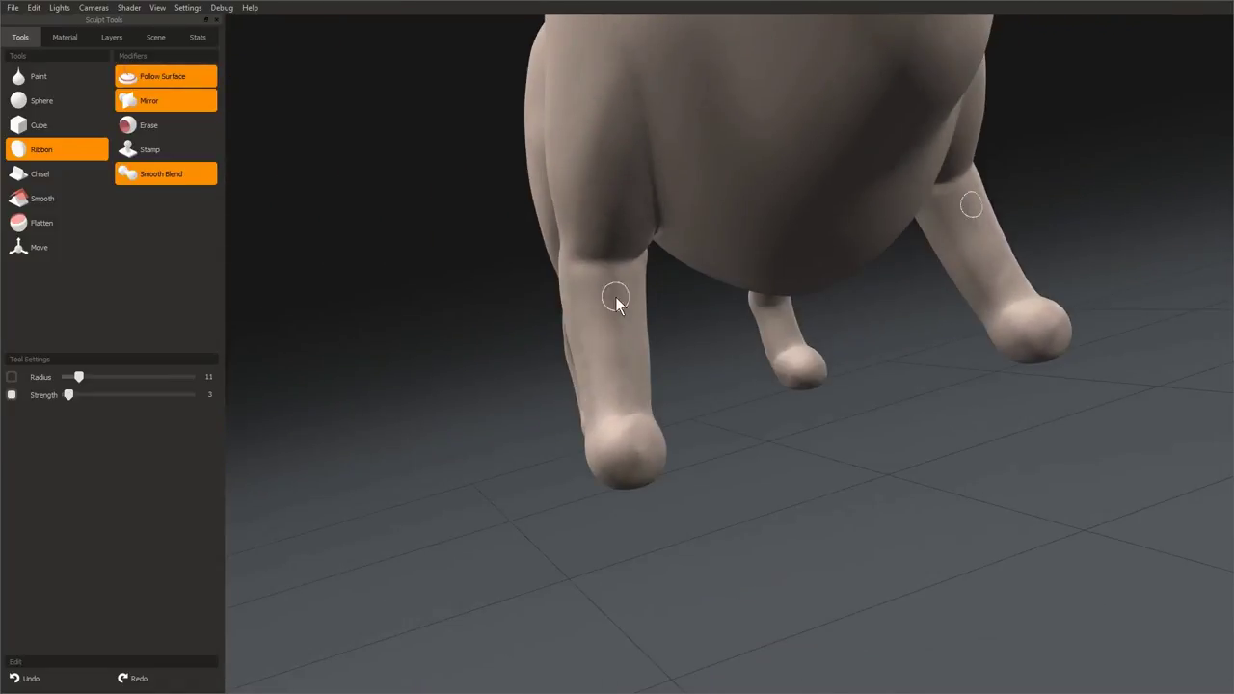
{"action": "middle_click_drag", "start_coordinate": [615, 297], "coordinate": [586, 326]}
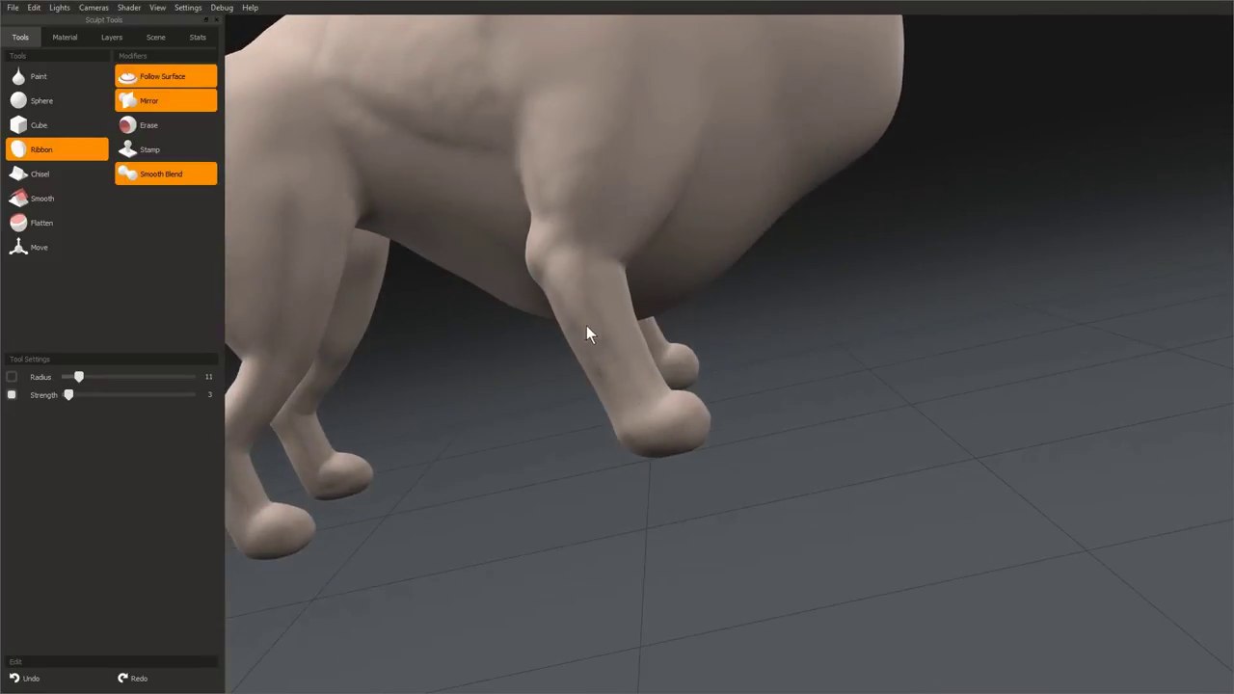
{"action": "middle_click_drag", "start_coordinate": [579, 280], "coordinate": [738, 277]}
{"action": "middle_click_drag", "start_coordinate": [740, 325], "coordinate": [523, 287]}
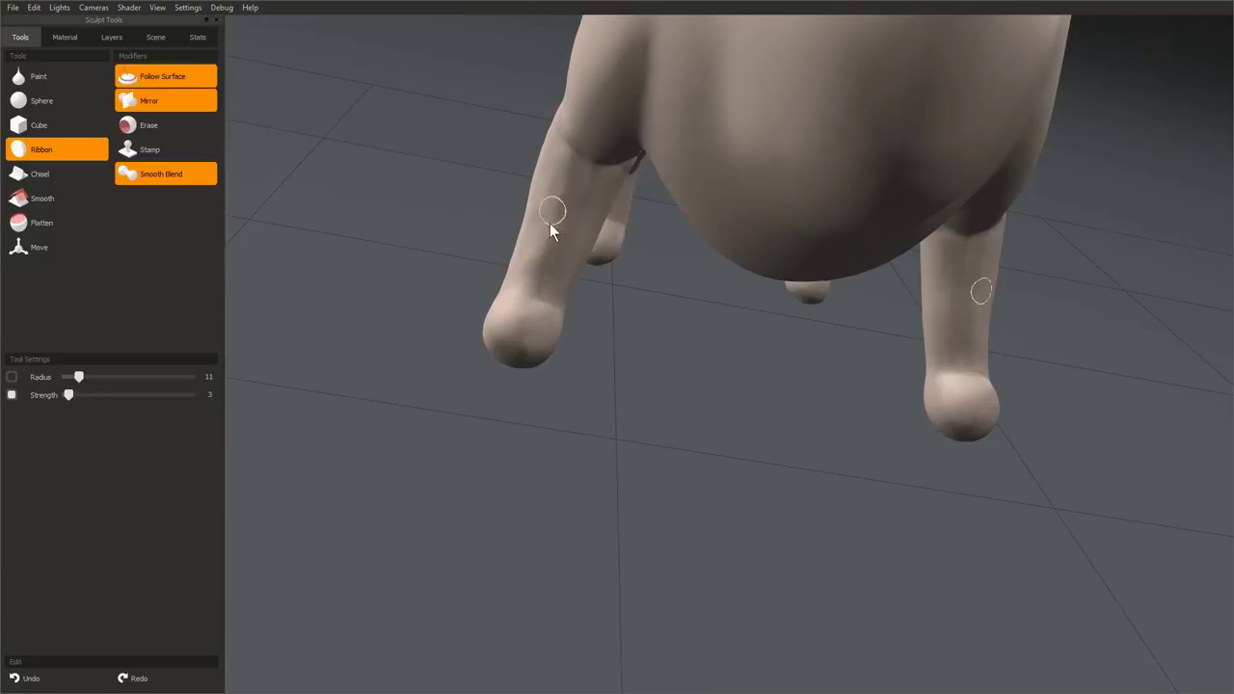
{"action": "middle_click_drag", "start_coordinate": [549, 222], "coordinate": [631, 334]}
{"action": "middle_click_drag", "start_coordinate": [636, 193], "coordinate": [600, 261]}
{"action": "middle_click_drag", "start_coordinate": [604, 351], "coordinate": [712, 302]}
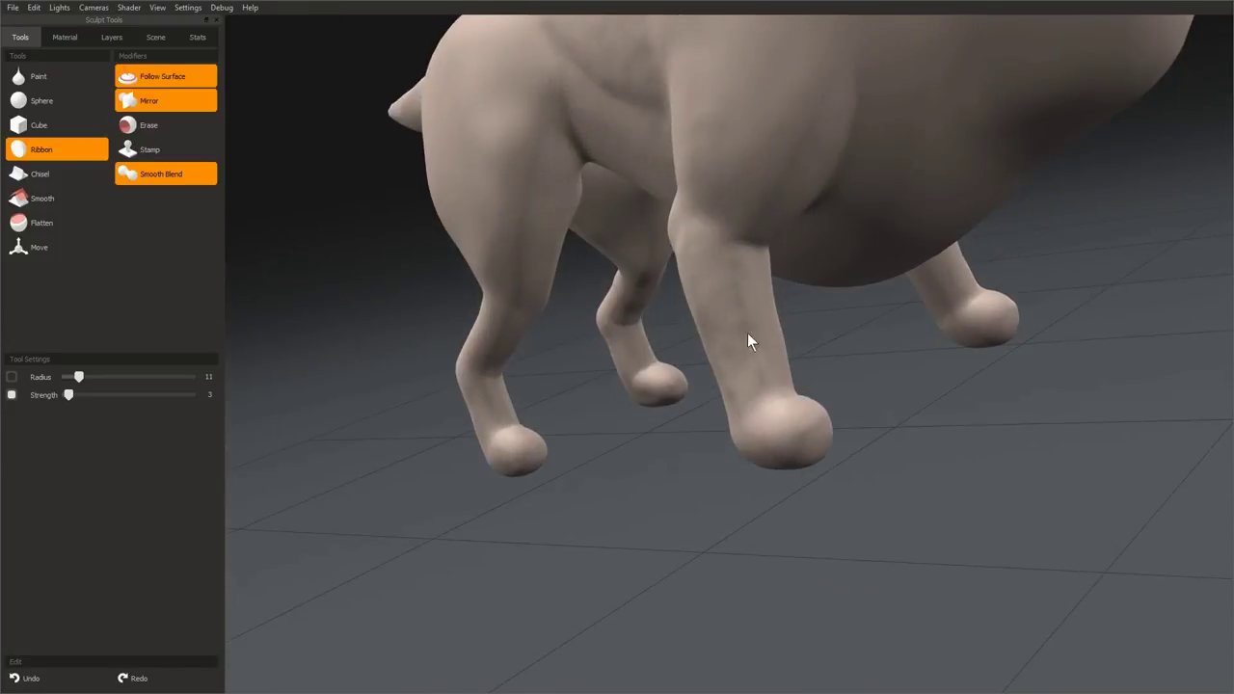
- Refine the forearm muscle grooves down toward the front paw with Ribbon at radius 11 and strength 3
{"action": "middle_click_drag", "start_coordinate": [750, 342], "coordinate": [690, 347]}
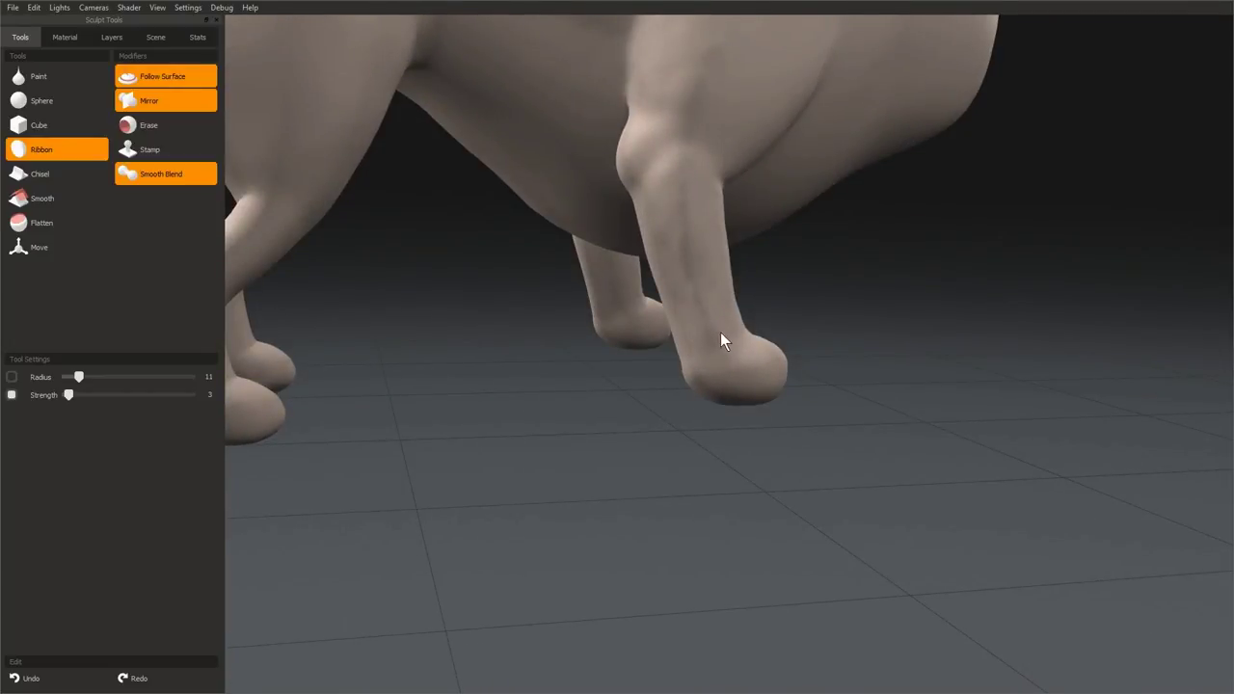
{"action": "mouse_move", "coordinate": [720, 332]}
{"action": "middle_mouse_down"}
{"action": "mouse_move", "coordinate": [637, 352]}
{"action": "mouse_move", "coordinate": [630, 468]}
{"action": "mouse_move", "coordinate": [613, 379]}
{"action": "mouse_move", "coordinate": [770, 410]}
{"action": "middle_mouse_up"}
{"action": "middle_click_drag", "start_coordinate": [646, 391], "coordinate": [677, 272]}
{"action": "middle_click_drag", "start_coordinate": [678, 214], "coordinate": [680, 262]}
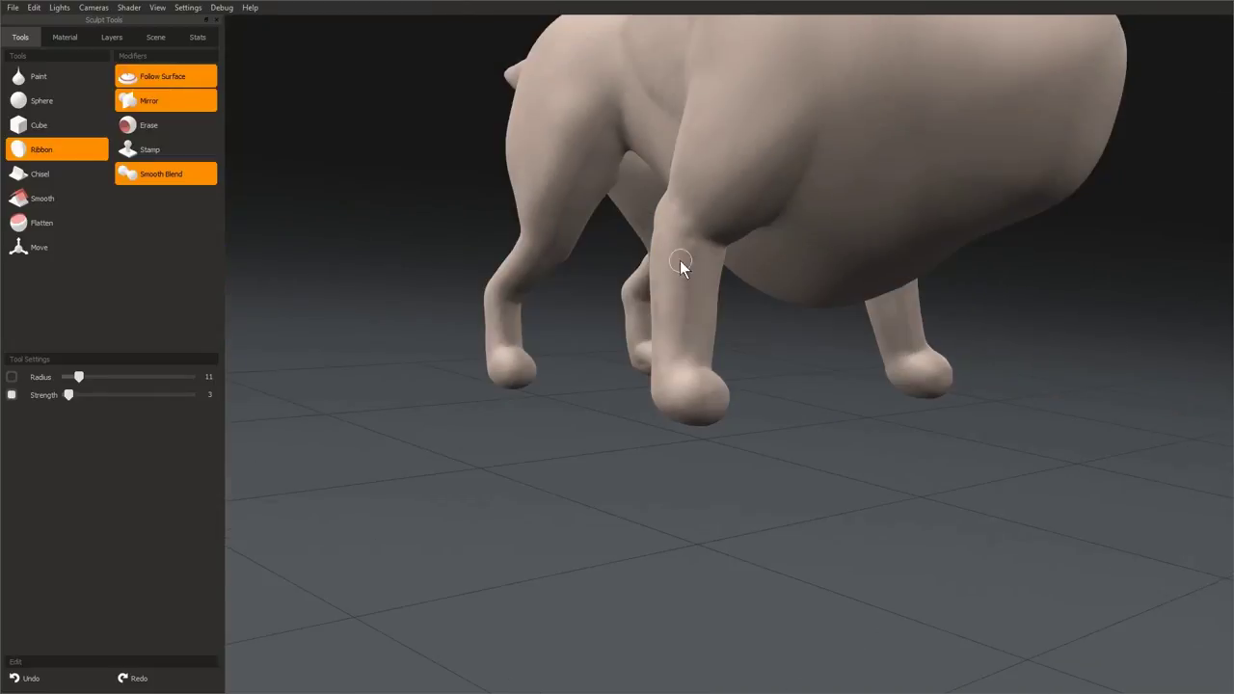
{"action": "mouse_move", "coordinate": [668, 335]}
{"action": "middle_mouse_down"}
{"action": "mouse_move", "coordinate": [751, 334]}
{"action": "mouse_move", "coordinate": [644, 332]}
{"action": "middle_mouse_up"}
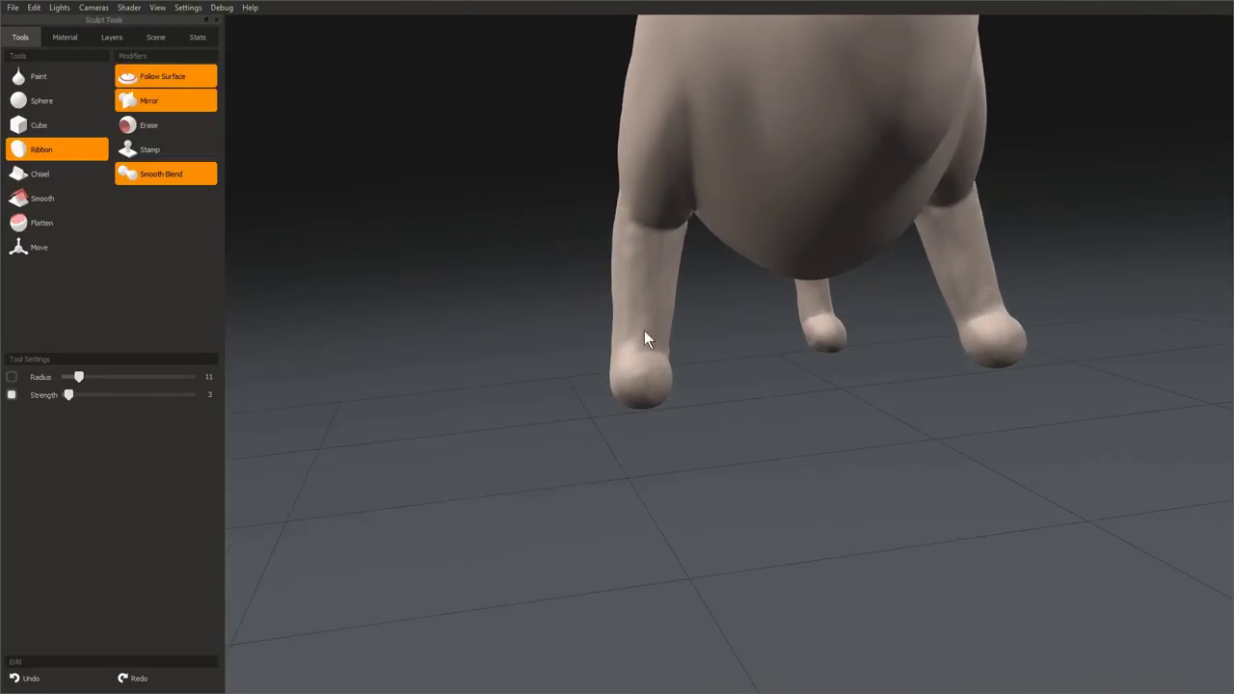
{"action": "middle_click_drag", "start_coordinate": [647, 251], "coordinate": [622, 236]}
- Blend the forearm forms down to the front paw with broader Ribbon strokes at radius 21 and strength 3
{"action": "middle_click_drag", "start_coordinate": [603, 281], "coordinate": [688, 273]}
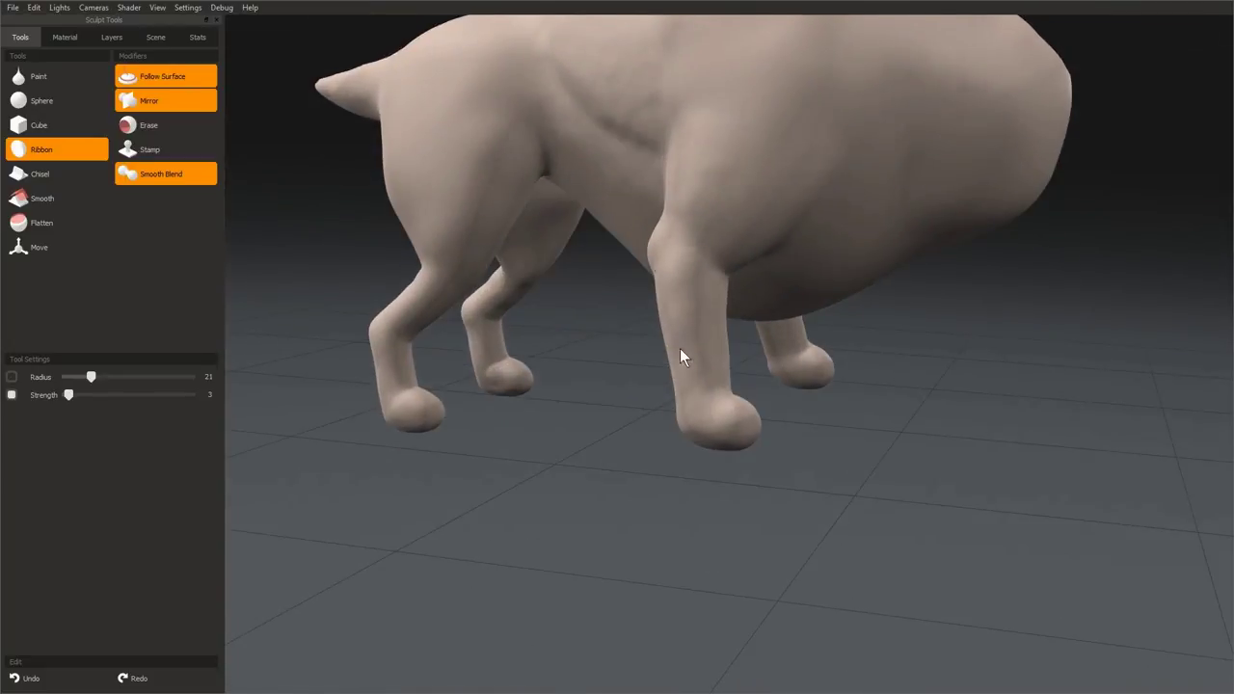
{"action": "mouse_move", "coordinate": [679, 348]}
{"action": "middle_mouse_down"}
{"action": "mouse_move", "coordinate": [571, 409]}
{"action": "mouse_move", "coordinate": [643, 331]}
{"action": "middle_mouse_up"}
{"action": "left_click_drag", "start_coordinate": [643, 331], "coordinate": [626, 230]}
{"action": "mouse_move", "coordinate": [626, 229]}
{"action": "middle_mouse_down"}
{"action": "mouse_move", "coordinate": [734, 413]}
{"action": "mouse_move", "coordinate": [652, 352]}
{"action": "mouse_move", "coordinate": [655, 468]}
{"action": "mouse_move", "coordinate": [680, 360]}
{"action": "mouse_move", "coordinate": [654, 371]}
{"action": "mouse_move", "coordinate": [675, 401]}
{"action": "mouse_move", "coordinate": [589, 395]}
{"action": "mouse_move", "coordinate": [688, 353]}
{"action": "mouse_move", "coordinate": [701, 389]}
{"action": "middle_mouse_up"}
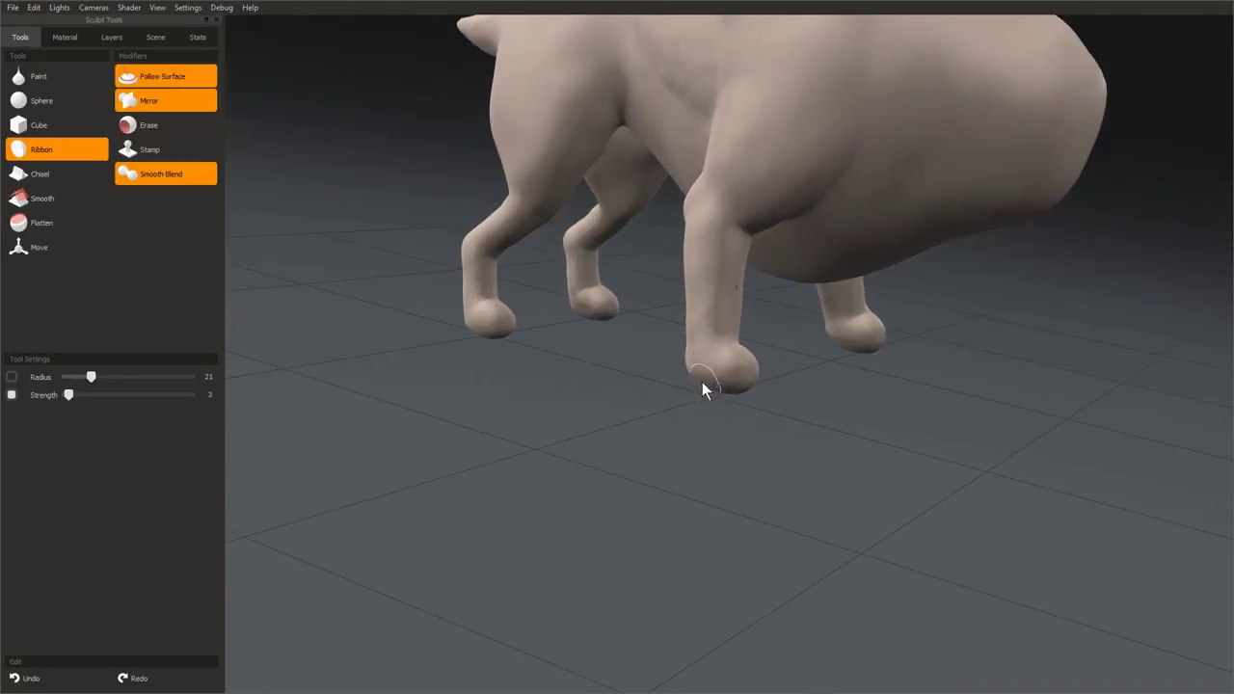
{"action": "middle_click_drag", "start_coordinate": [697, 319], "coordinate": [731, 369]}
{"action": "key", "text": "bracketleft"}
{"action": "key", "text": "bracketright"}
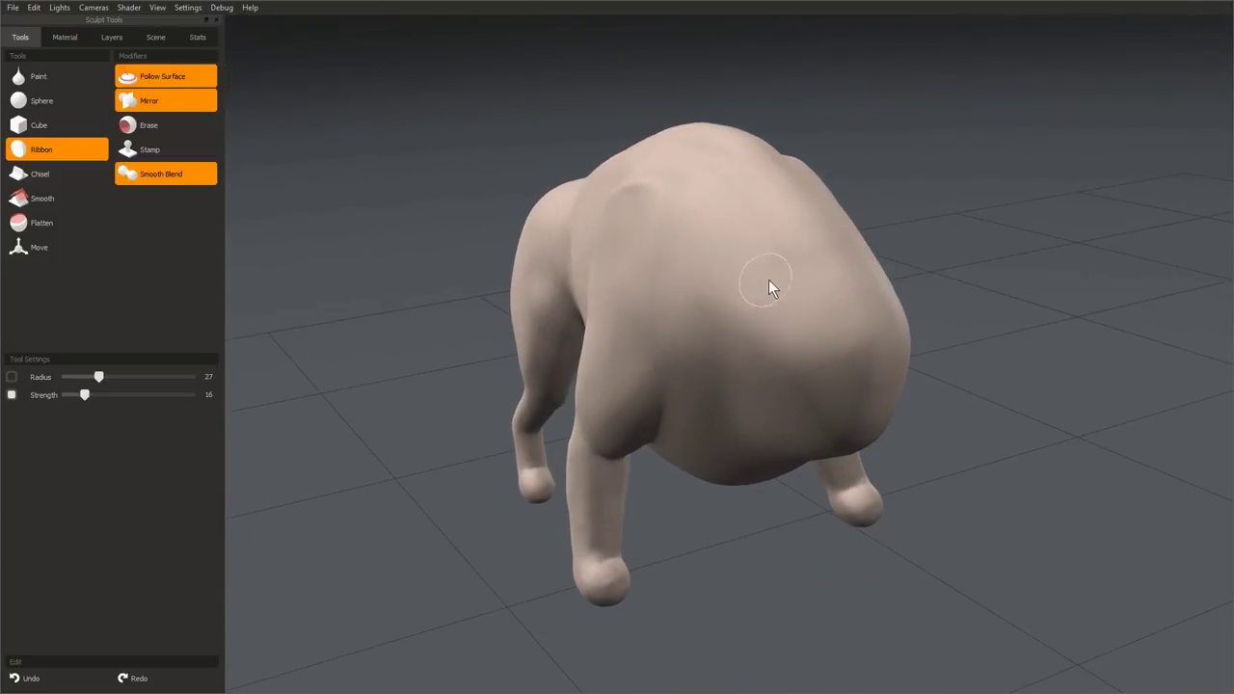
- Build up the central ridge and brow forms of the head with large Ribbon strokes at strength 16
{"action": "left_click_drag", "start_coordinate": [768, 279], "coordinate": [789, 275]}
{"action": "mouse_move", "coordinate": [789, 283]}
{"action": "middle_mouse_down"}
{"action": "mouse_move", "coordinate": [656, 297]}
{"action": "mouse_move", "coordinate": [771, 286]}
{"action": "mouse_move", "coordinate": [803, 256]}
{"action": "mouse_move", "coordinate": [645, 314]}
{"action": "mouse_move", "coordinate": [586, 371]}
{"action": "mouse_move", "coordinate": [629, 313]}
{"action": "mouse_move", "coordinate": [929, 376]}
{"action": "mouse_move", "coordinate": [657, 471]}
{"action": "mouse_move", "coordinate": [664, 253]}
{"action": "mouse_move", "coordinate": [671, 276]}
{"action": "middle_mouse_up"}
{"action": "key", "text": "bracketright"}
{"action": "key", "text": "bracketright"}
{"action": "key", "text": "bracketright"}
{"action": "key", "text": "bracketright"}
{"action": "key", "text": "bracketright"}
{"action": "key", "text": "bracketright"}
- Raise a small nose bump at the front of the head with Ribbon at radius 11 and 13, strength 16
{"action": "key", "text": "bracketleft"}
{"action": "key", "text": "bracketleft"}
{"action": "key", "text": "bracketleft"}
{"action": "key", "text": "bracketleft"}
{"action": "key", "text": "bracketleft"}
{"action": "key", "text": "bracketleft"}
{"action": "key", "text": "bracketleft"}
{"action": "key", "text": "bracketleft"}
{"action": "key", "text": "bracketleft"}
{"action": "key", "text": "bracketleft"}
{"action": "key", "text": "bracketleft"}
{"action": "key", "text": "bracketleft"}
{"action": "key", "text": "bracketleft"}
{"action": "key", "text": "bracketleft"}
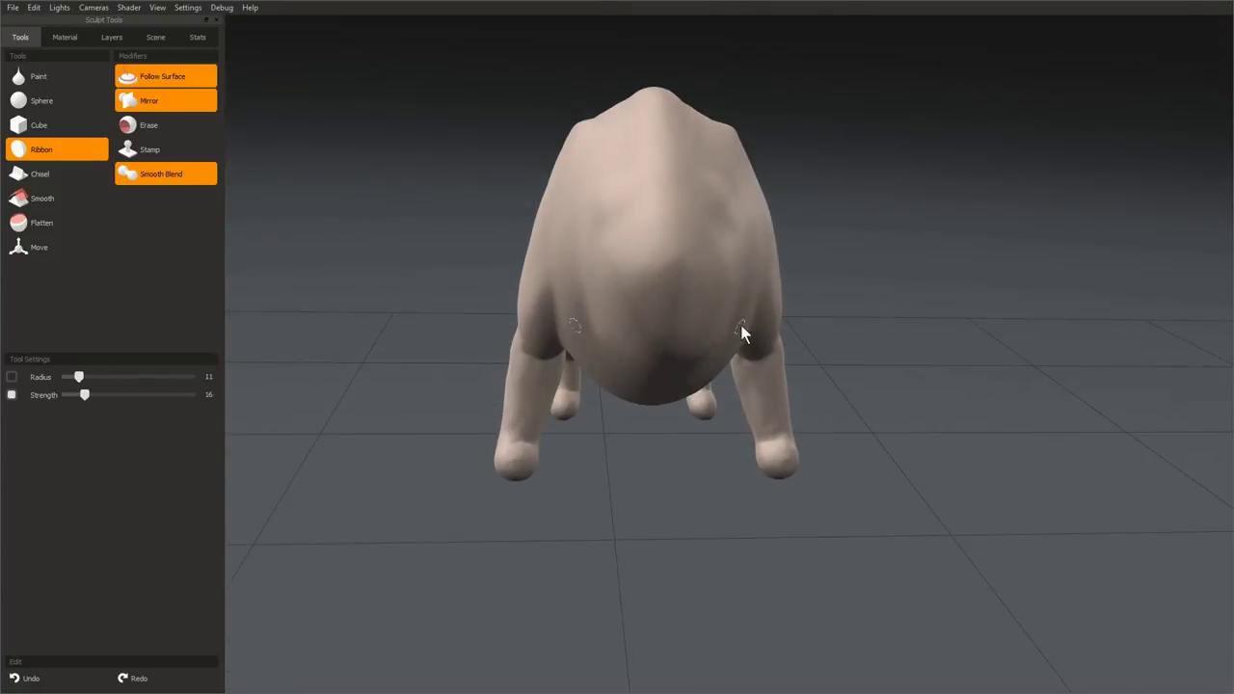
{"action": "middle_click_drag", "start_coordinate": [665, 247], "coordinate": [695, 269]}
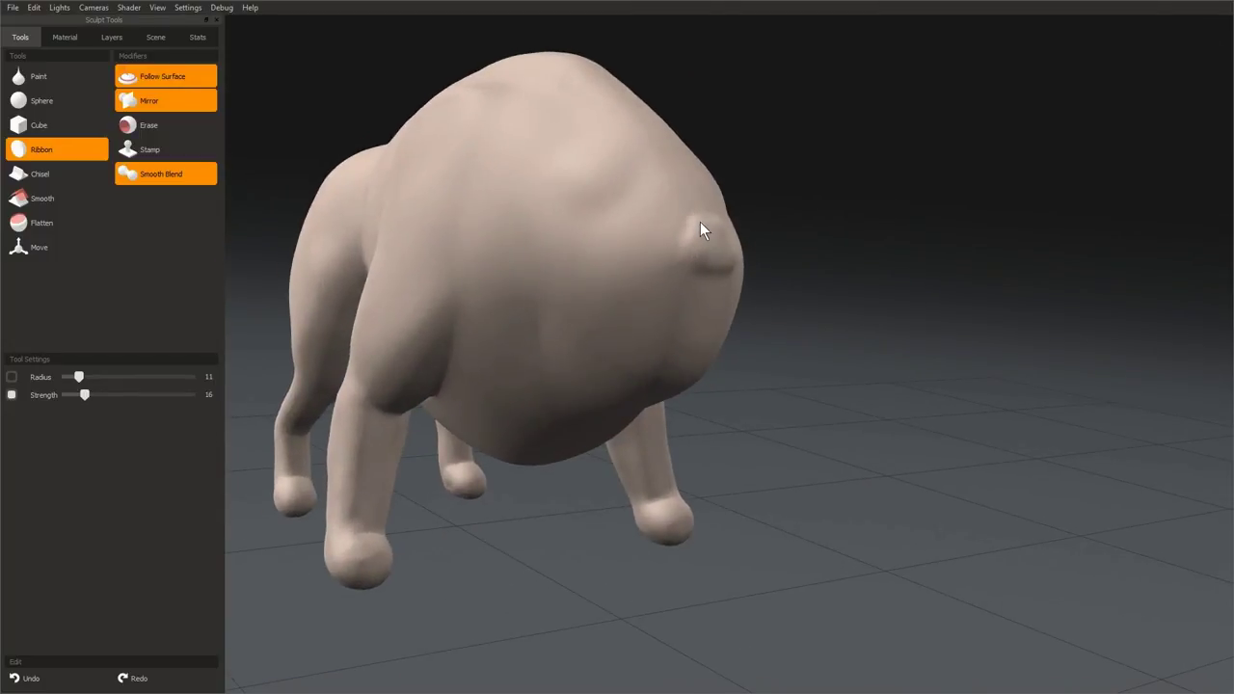
{"action": "middle_click_drag", "start_coordinate": [700, 225], "coordinate": [650, 292]}
{"action": "key", "text": "bracketright"}
{"action": "key", "text": "bracketright"}
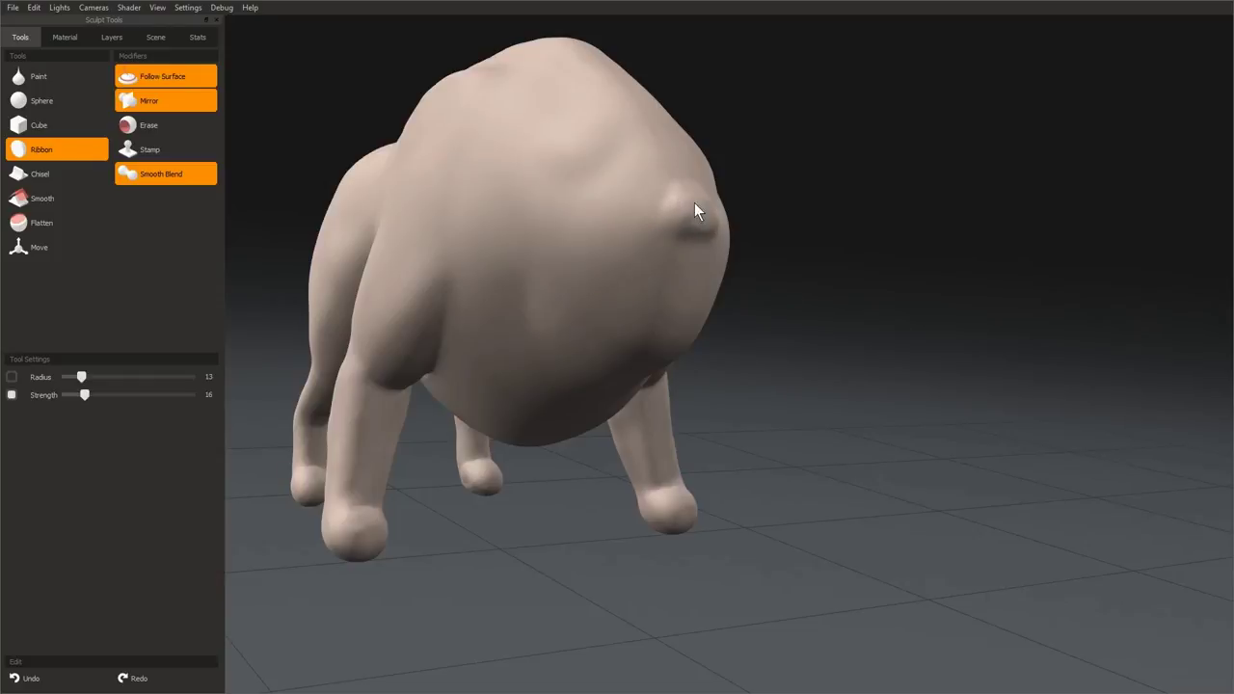
{"action": "middle_click_drag", "start_coordinate": [684, 221], "coordinate": [618, 374]}
- Set the Ribbon brush to radius 20 and strength 3 for blending the head forms
{"action": "key", "text": "bracketright"}
{"action": "key", "text": "bracketright"}
{"action": "key", "text": "bracketright"}
{"action": "key", "text": "bracketright"}
{"action": "key", "text": "bracketright"}
{"action": "key", "text": "bracketright"}
{"action": "key", "text": "bracketright"}
{"action": "key", "text": "shift+bracketleft"}
{"action": "key", "text": "shift+bracketleft"}
{"action": "key", "text": "shift+bracketleft"}
{"action": "key", "text": "shift+bracketleft"}
{"action": "key", "text": "shift+bracketleft"}
{"action": "key", "text": "shift+bracketleft"}
{"action": "key", "text": "shift+bracketleft"}
{"action": "key", "text": "shift+bracketleft"}
{"action": "key", "text": "shift+bracketleft"}
{"action": "key", "text": "shift+bracketleft"}
{"action": "key", "text": "shift+bracketleft"}
{"action": "key", "text": "shift+bracketleft"}
{"action": "key", "text": "shift+bracketleft"}
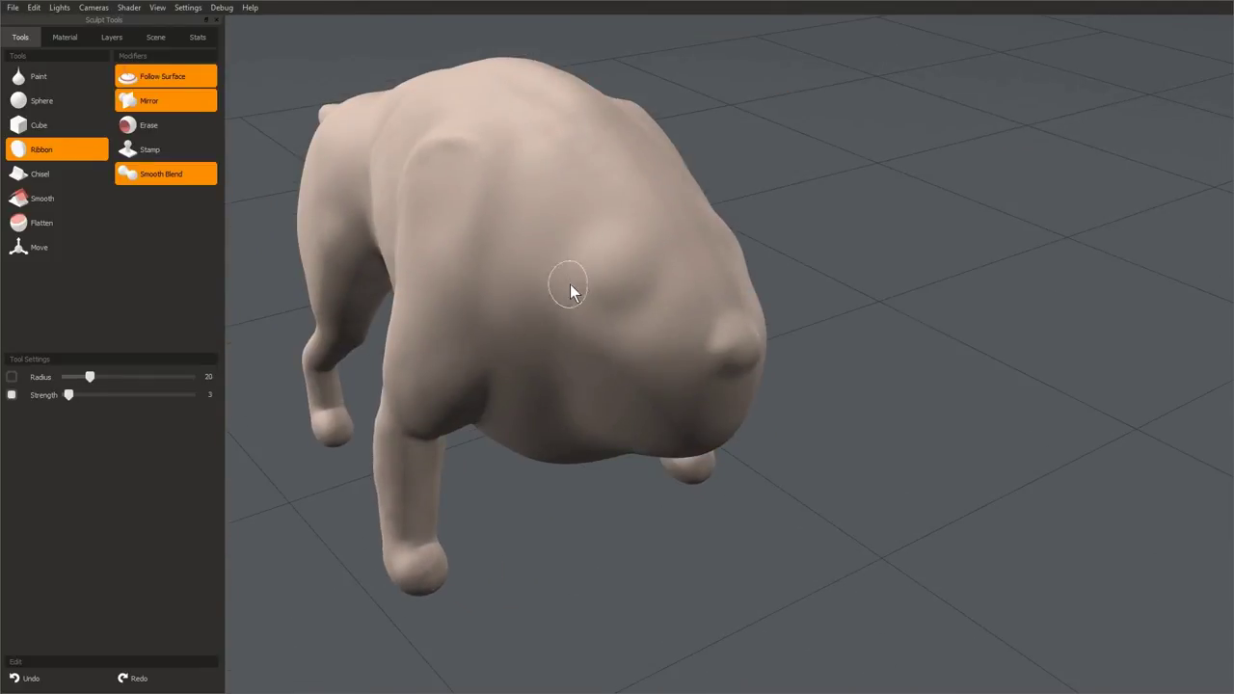
- Shape the mirrored eye sockets and eye bulges beneath the brow with Ribbon strokes at radius 16 and strength 3
{"action": "key", "text": "bracketleft"}
{"action": "key", "text": "bracketleft"}
{"action": "key", "text": "bracketleft"}
{"action": "key", "text": "bracketleft"}
{"action": "mouse_move", "coordinate": [570, 286]}
{"action": "middle_mouse_down"}
{"action": "mouse_move", "coordinate": [657, 300]}
{"action": "mouse_move", "coordinate": [627, 325]}
{"action": "mouse_move", "coordinate": [585, 296]}
{"action": "middle_mouse_up"}
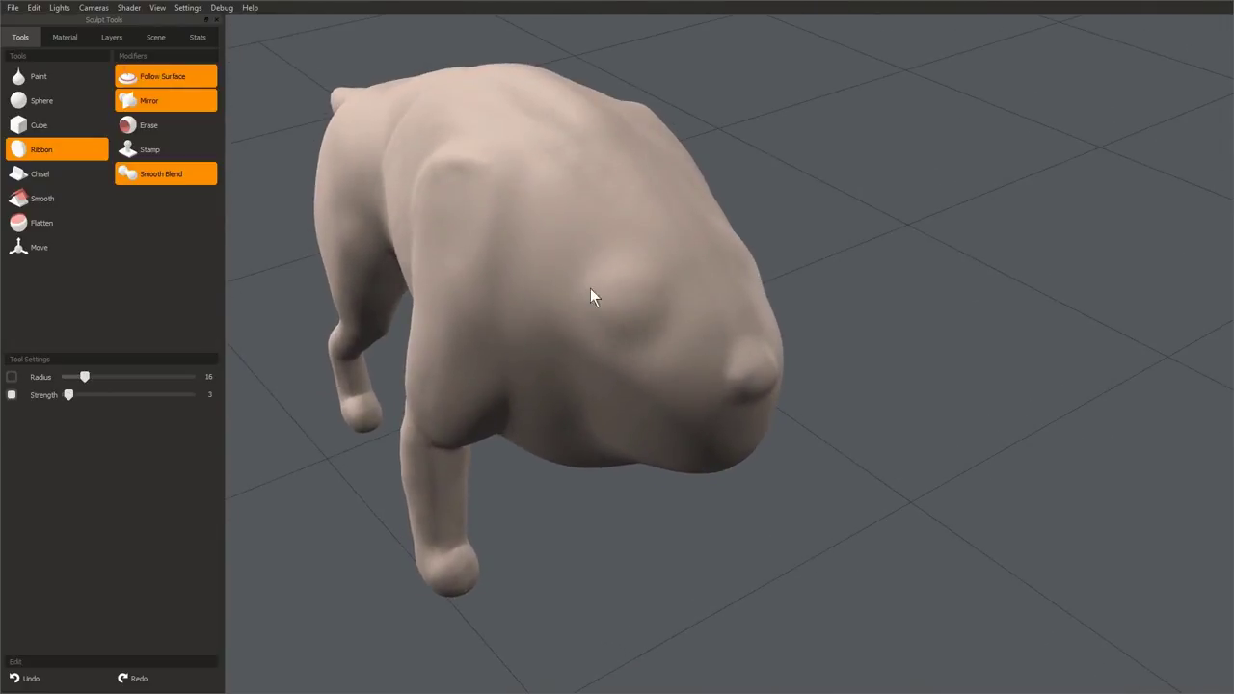
{"action": "mouse_move", "coordinate": [619, 335]}
{"action": "middle_mouse_down"}
{"action": "mouse_move", "coordinate": [620, 268]}
{"action": "mouse_move", "coordinate": [686, 311]}
{"action": "mouse_move", "coordinate": [685, 336]}
{"action": "mouse_move", "coordinate": [672, 258]}
{"action": "middle_mouse_up"}
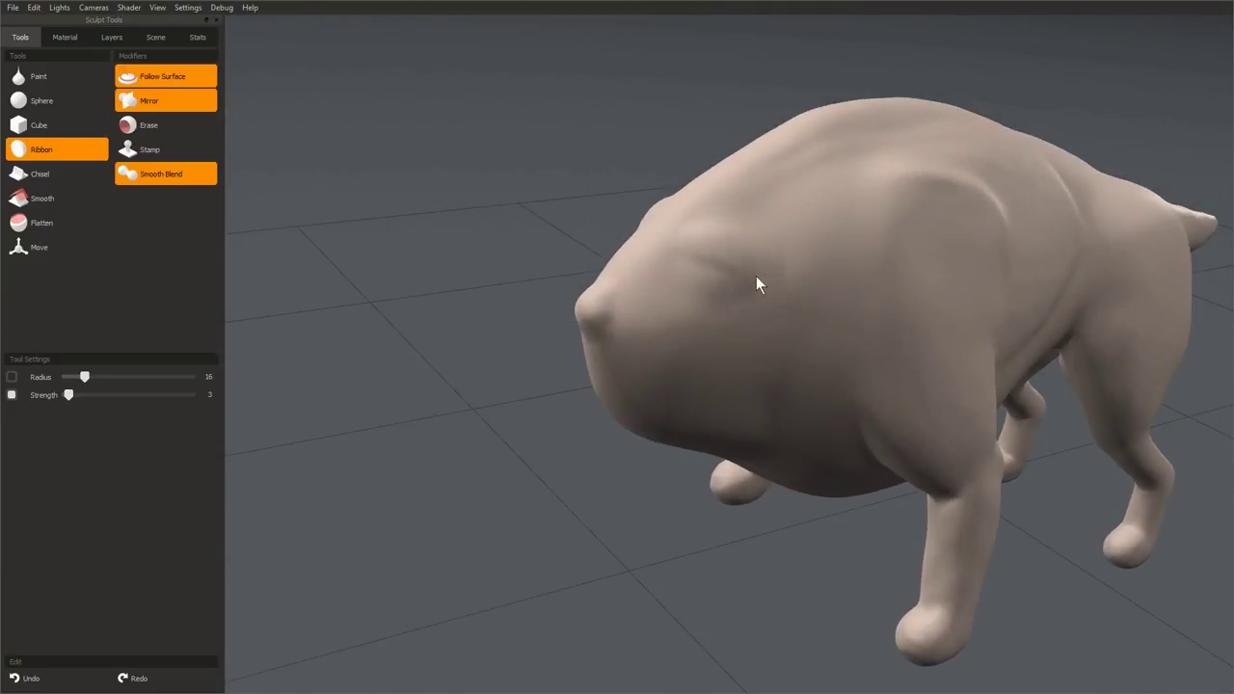
{"action": "middle_click_drag", "start_coordinate": [757, 280], "coordinate": [762, 276]}
{"action": "mouse_move", "coordinate": [681, 248]}
{"action": "middle_mouse_down"}
{"action": "mouse_move", "coordinate": [661, 356]}
{"action": "mouse_move", "coordinate": [708, 253]}
{"action": "mouse_move", "coordinate": [876, 276]}
{"action": "mouse_move", "coordinate": [750, 330]}
{"action": "mouse_move", "coordinate": [765, 325]}
{"action": "mouse_move", "coordinate": [783, 242]}
{"action": "middle_mouse_up"}
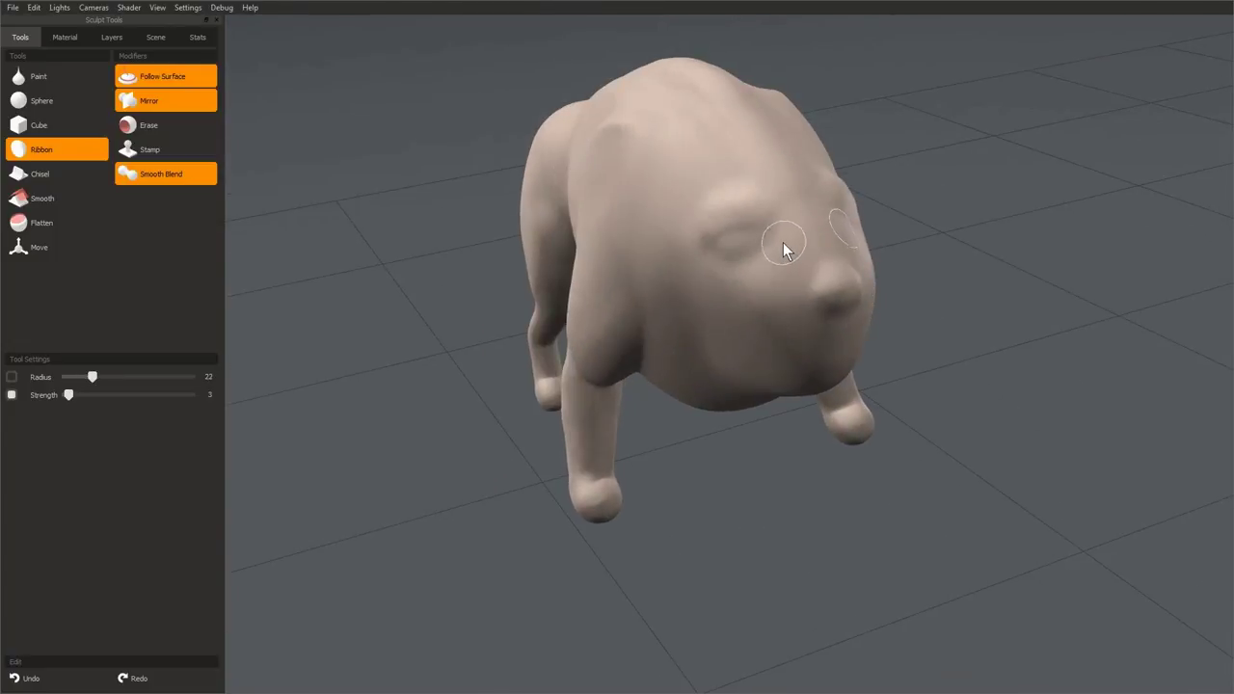
- Form the mouth line along both sides of the muzzle with Ribbon at radius 19 and strength 3
{"action": "middle_click_drag", "start_coordinate": [809, 332], "coordinate": [502, 169]}
{"action": "mouse_move", "coordinate": [575, 247]}
{"action": "middle_mouse_down"}
{"action": "mouse_move", "coordinate": [659, 414]}
{"action": "mouse_move", "coordinate": [784, 300]}
{"action": "middle_mouse_up"}
{"action": "mouse_move", "coordinate": [705, 233]}
{"action": "middle_mouse_down"}
{"action": "mouse_move", "coordinate": [732, 417]}
{"action": "mouse_move", "coordinate": [612, 238]}
{"action": "middle_mouse_up"}
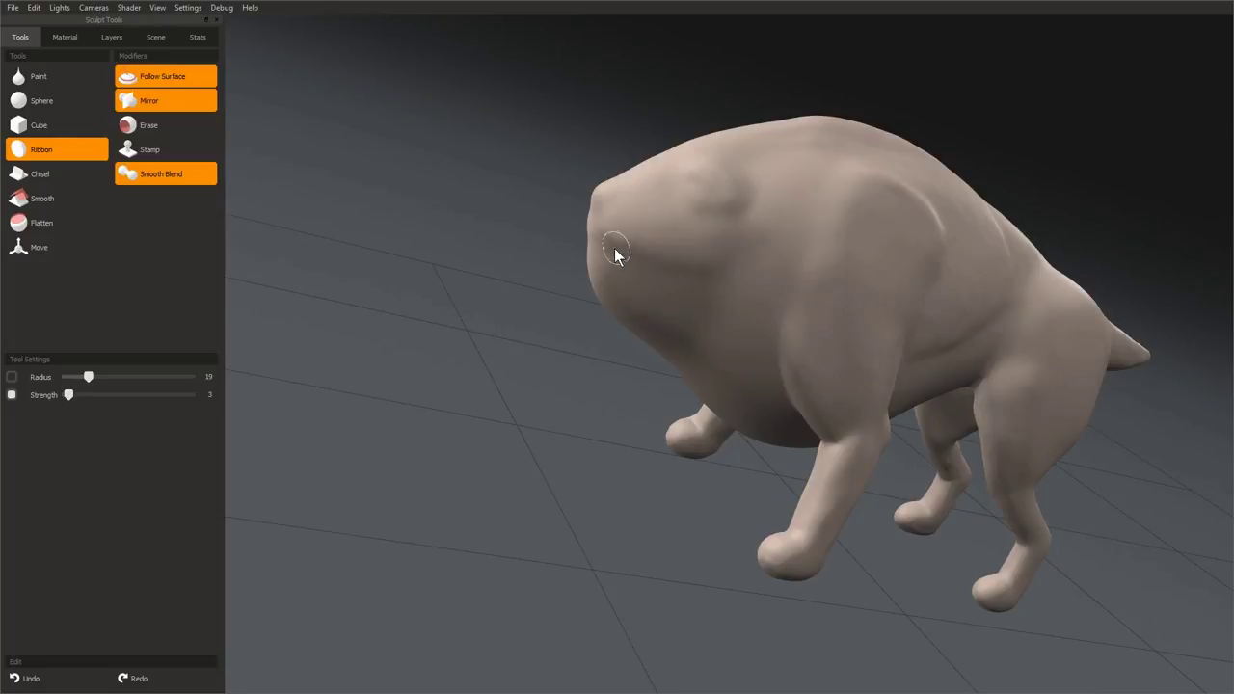
{"action": "mouse_move", "coordinate": [661, 256]}
{"action": "middle_mouse_down"}
{"action": "mouse_move", "coordinate": [939, 391]}
{"action": "mouse_move", "coordinate": [589, 295]}
{"action": "mouse_move", "coordinate": [660, 240]}
{"action": "middle_mouse_up"}
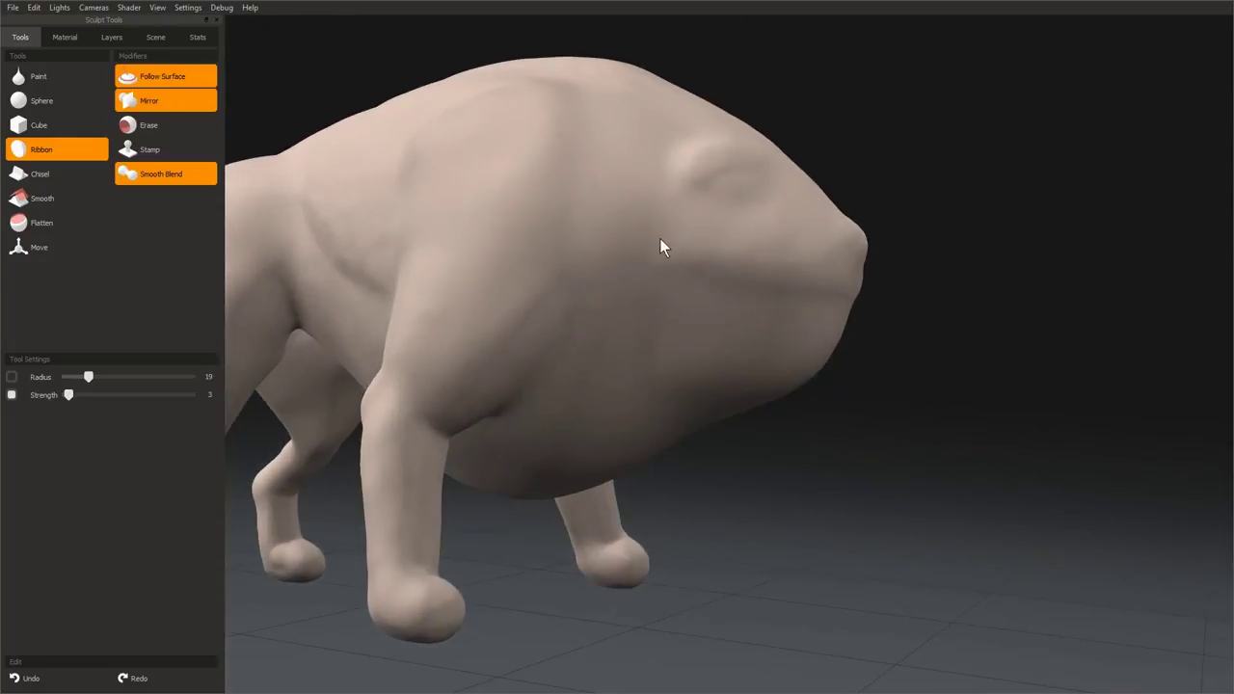
{"action": "mouse_move", "coordinate": [675, 170]}
{"action": "middle_mouse_down"}
{"action": "mouse_move", "coordinate": [653, 261]}
{"action": "mouse_move", "coordinate": [683, 385]}
{"action": "mouse_move", "coordinate": [675, 294]}
{"action": "middle_mouse_up"}
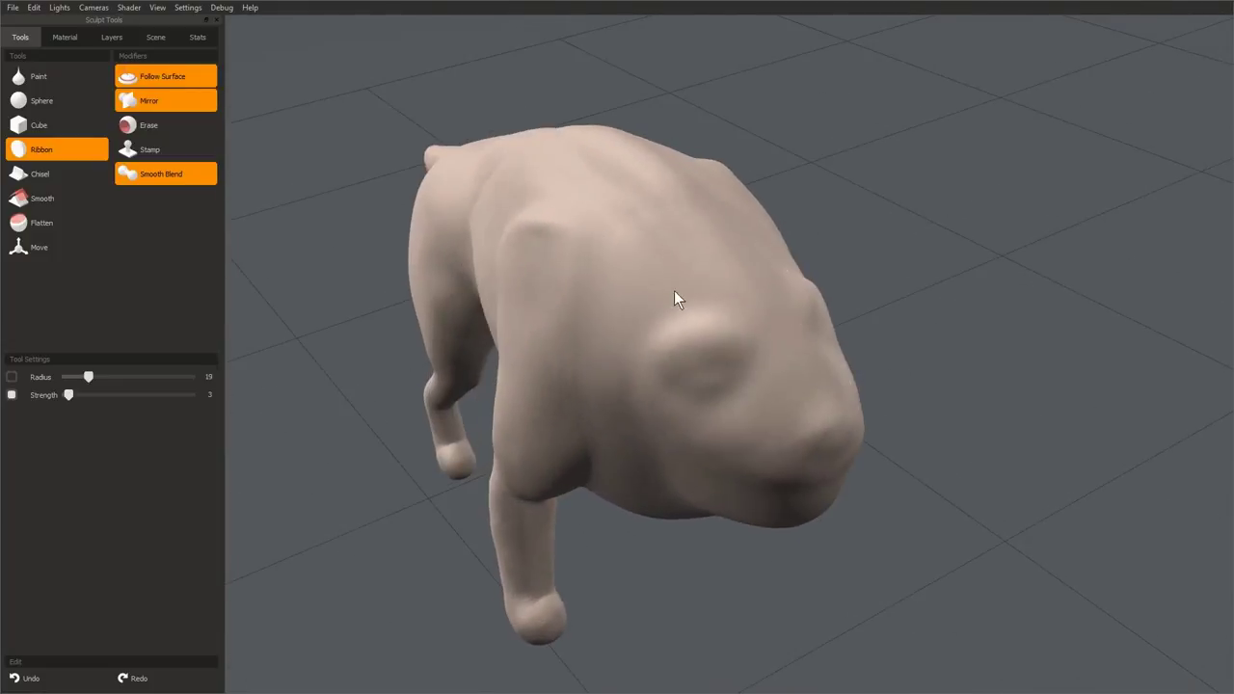
{"action": "middle_click_drag", "start_coordinate": [694, 363], "coordinate": [716, 350]}
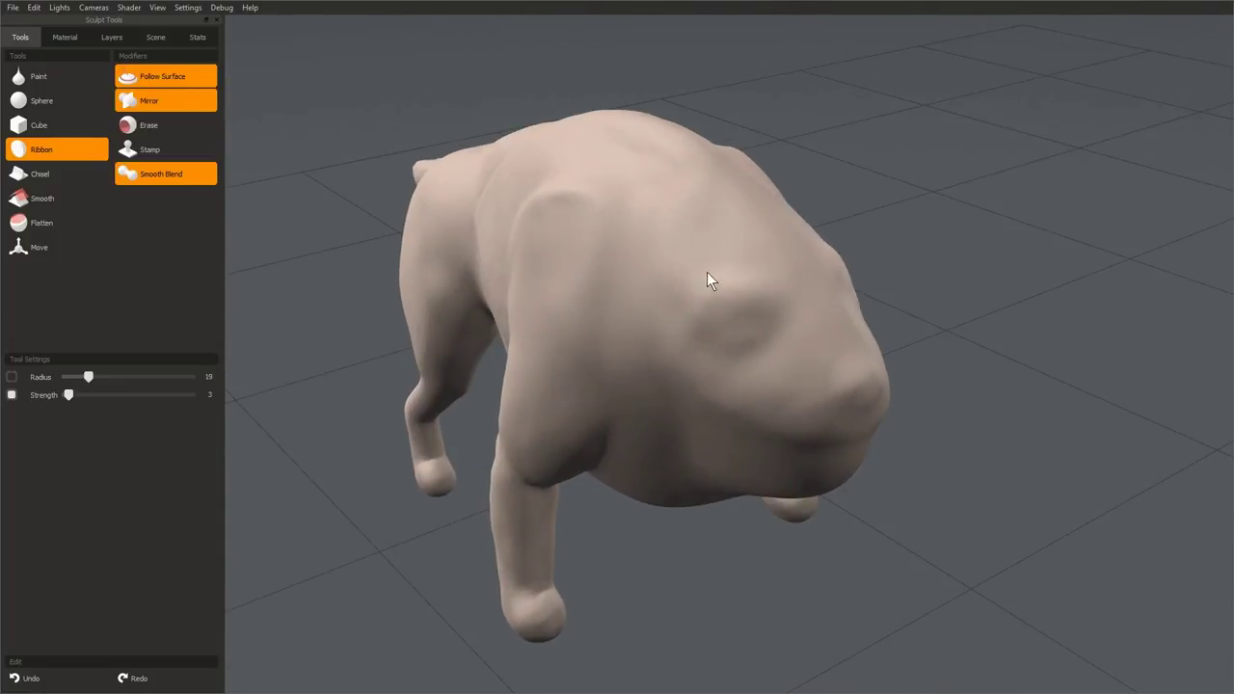
- Blend the brow, temple and cheek forms around the eye sockets with Ribbon at radius 19 and strength 3
{"action": "mouse_move", "coordinate": [707, 275]}
{"action": "middle_mouse_down"}
{"action": "mouse_move", "coordinate": [771, 204]}
{"action": "mouse_move", "coordinate": [780, 293]}
{"action": "middle_mouse_up"}
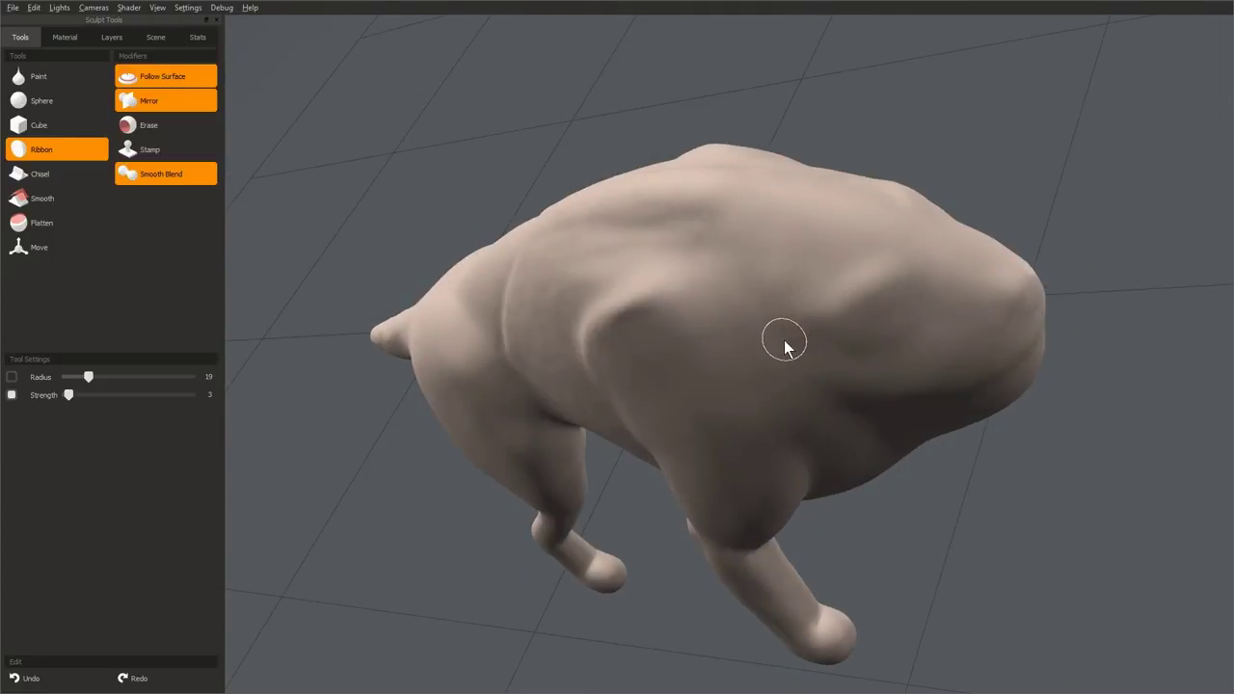
{"action": "mouse_move", "coordinate": [848, 367]}
{"action": "middle_mouse_down"}
{"action": "mouse_move", "coordinate": [846, 339]}
{"action": "mouse_move", "coordinate": [881, 435]}
{"action": "mouse_move", "coordinate": [867, 345]}
{"action": "mouse_move", "coordinate": [586, 421]}
{"action": "mouse_move", "coordinate": [590, 245]}
{"action": "middle_mouse_up"}
{"action": "mouse_move", "coordinate": [620, 289]}
{"action": "middle_mouse_down"}
{"action": "mouse_move", "coordinate": [900, 407]}
{"action": "mouse_move", "coordinate": [591, 311]}
{"action": "mouse_move", "coordinate": [804, 256]}
{"action": "mouse_move", "coordinate": [674, 407]}
{"action": "mouse_move", "coordinate": [655, 338]}
{"action": "mouse_move", "coordinate": [569, 400]}
{"action": "mouse_move", "coordinate": [675, 270]}
{"action": "middle_mouse_up"}
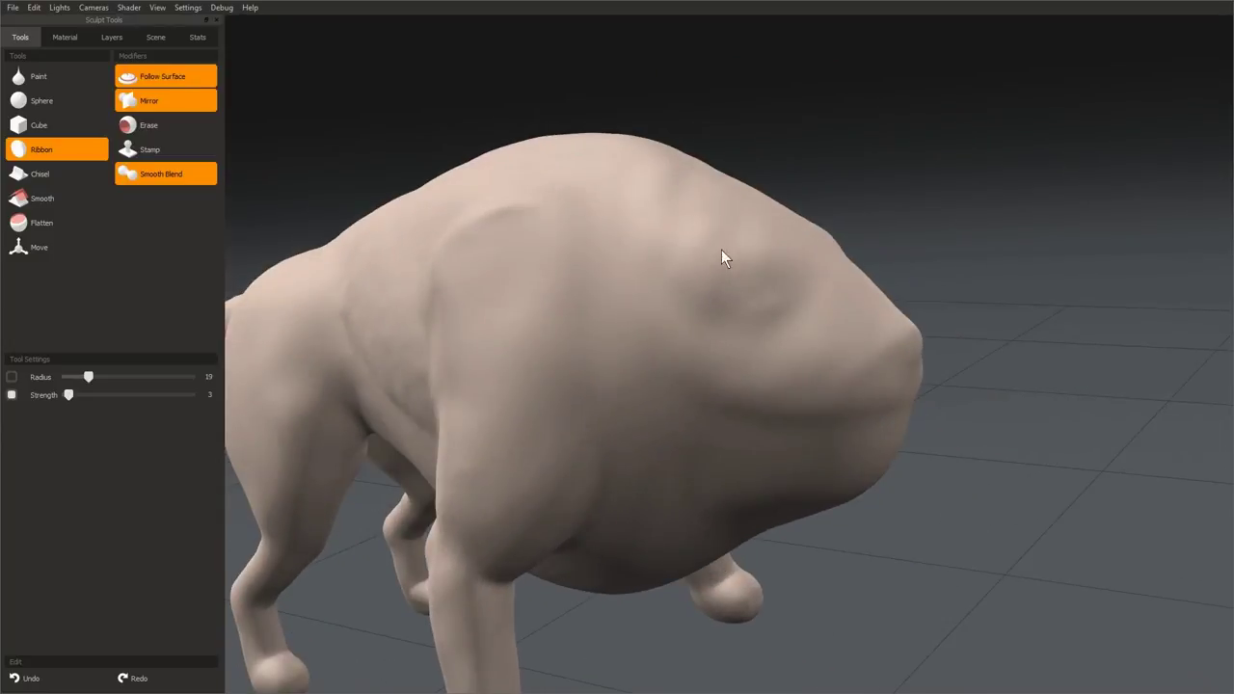
{"action": "mouse_move", "coordinate": [780, 268]}
{"action": "middle_mouse_down"}
{"action": "mouse_move", "coordinate": [743, 274]}
{"action": "mouse_move", "coordinate": [650, 454]}
{"action": "middle_mouse_up"}
{"action": "left_click_drag", "start_coordinate": [650, 454], "coordinate": [641, 339]}
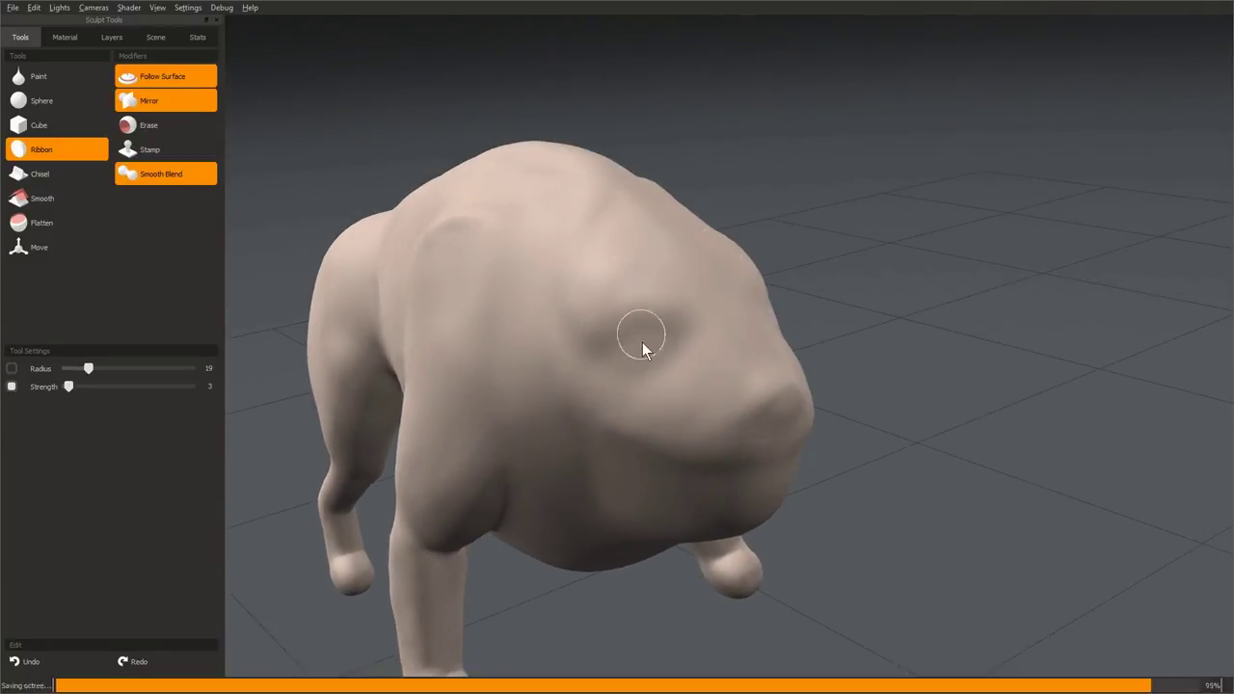
{"action": "mouse_move", "coordinate": [642, 339]}
{"action": "middle_mouse_down"}
{"action": "mouse_move", "coordinate": [615, 420]}
{"action": "mouse_move", "coordinate": [688, 432]}
{"action": "mouse_move", "coordinate": [674, 334]}
{"action": "mouse_move", "coordinate": [594, 581]}
{"action": "mouse_move", "coordinate": [831, 374]}
{"action": "mouse_move", "coordinate": [608, 267]}
{"action": "middle_mouse_up"}
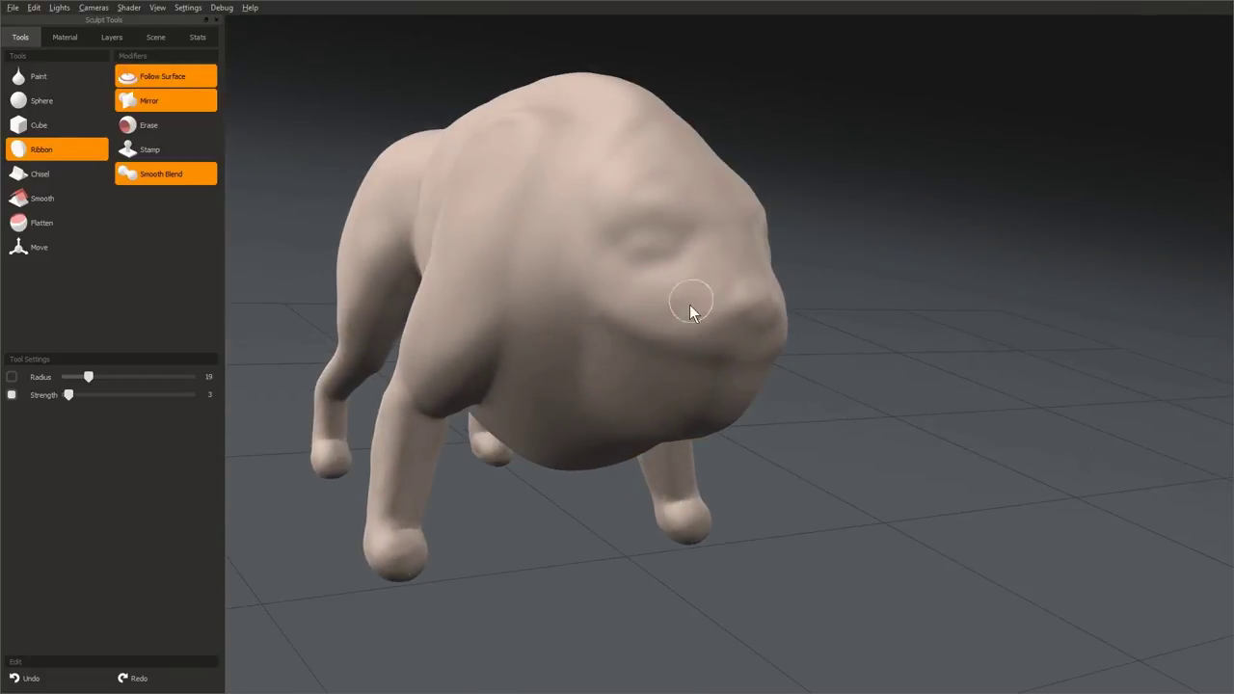
{"action": "middle_click_drag", "start_coordinate": [689, 304], "coordinate": [695, 251]}
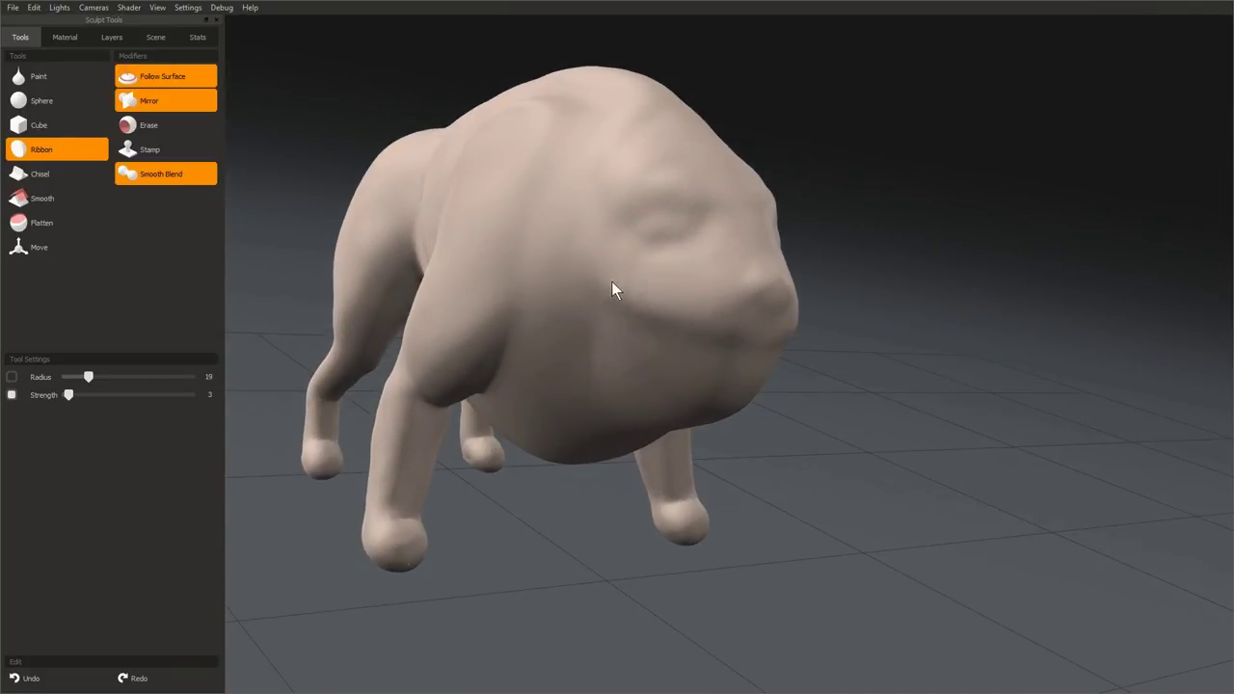
- Fill out the temple mass behind the eyes with broad Ribbon strokes at radius 31 and strength 3
{"action": "mouse_move", "coordinate": [611, 281]}
{"action": "middle_mouse_down"}
{"action": "mouse_move", "coordinate": [524, 353]}
{"action": "mouse_move", "coordinate": [675, 524]}
{"action": "mouse_move", "coordinate": [550, 225]}
{"action": "mouse_move", "coordinate": [574, 313]}
{"action": "mouse_move", "coordinate": [510, 279]}
{"action": "mouse_move", "coordinate": [835, 484]}
{"action": "mouse_move", "coordinate": [691, 322]}
{"action": "mouse_move", "coordinate": [556, 260]}
{"action": "mouse_move", "coordinate": [681, 214]}
{"action": "mouse_move", "coordinate": [514, 418]}
{"action": "mouse_move", "coordinate": [531, 176]}
{"action": "mouse_move", "coordinate": [551, 261]}
{"action": "middle_mouse_up"}
{"action": "key", "text": "bracketright"}
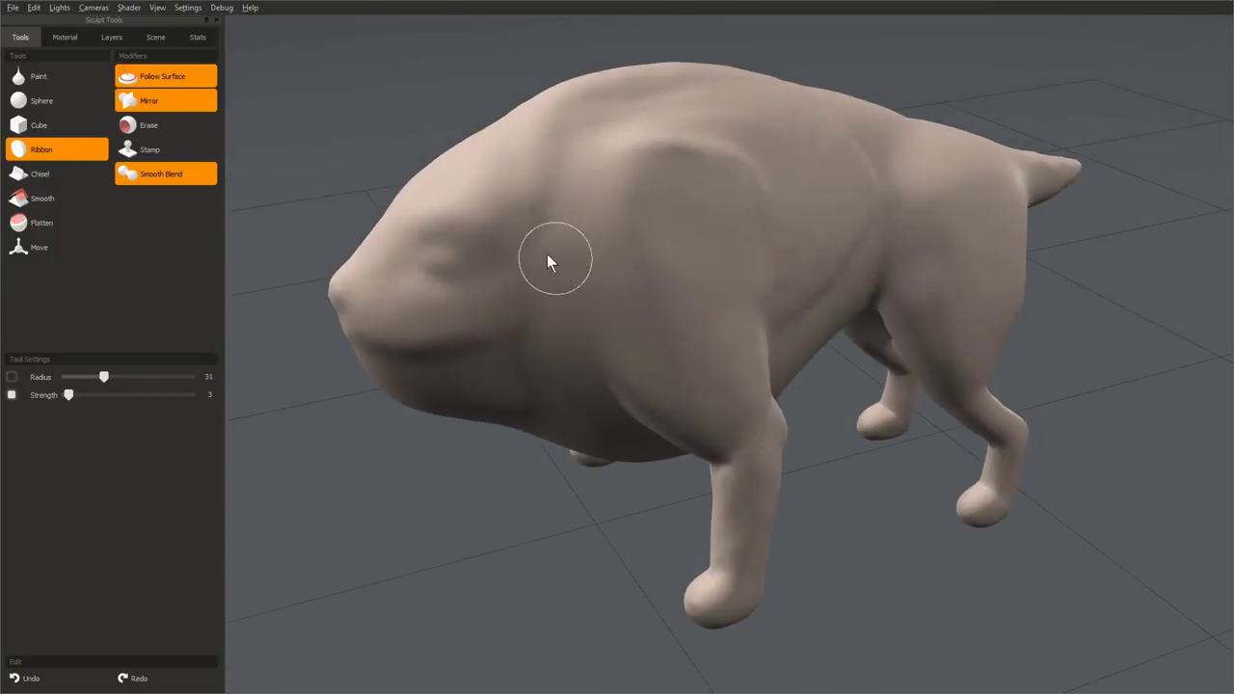
{"action": "mouse_move", "coordinate": [540, 96]}
{"action": "middle_mouse_down"}
{"action": "mouse_move", "coordinate": [717, 206]}
{"action": "mouse_move", "coordinate": [597, 262]}
{"action": "mouse_move", "coordinate": [562, 306]}
{"action": "mouse_move", "coordinate": [633, 260]}
{"action": "mouse_move", "coordinate": [642, 402]}
{"action": "mouse_move", "coordinate": [658, 295]}
{"action": "middle_mouse_up"}
- Define the crease between temple and neck and sharpen the eye sockets with Ribbon at radius 9 and strength 3
{"action": "key", "text": "bracketleft"}
{"action": "mouse_move", "coordinate": [753, 361]}
{"action": "middle_mouse_down"}
{"action": "mouse_move", "coordinate": [842, 325]}
{"action": "mouse_move", "coordinate": [524, 360]}
{"action": "mouse_move", "coordinate": [531, 295]}
{"action": "mouse_move", "coordinate": [654, 453]}
{"action": "mouse_move", "coordinate": [816, 440]}
{"action": "mouse_move", "coordinate": [661, 176]}
{"action": "mouse_move", "coordinate": [514, 438]}
{"action": "mouse_move", "coordinate": [666, 242]}
{"action": "middle_mouse_up"}
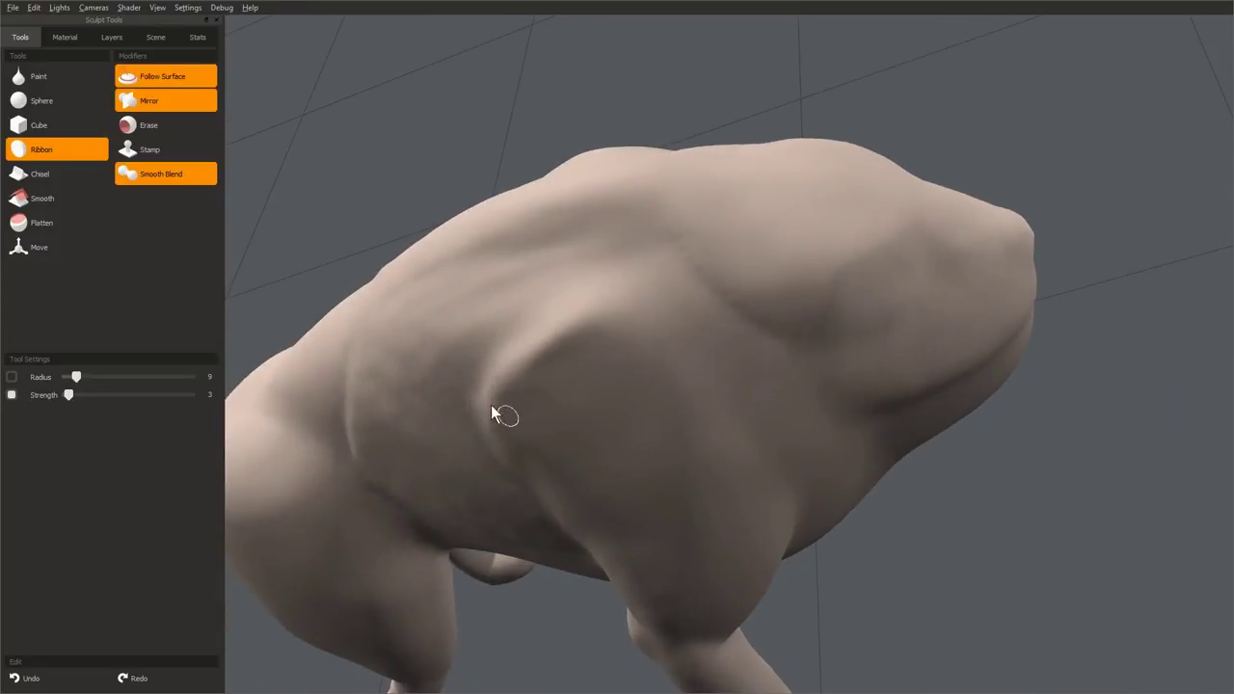
{"action": "middle_click_drag", "start_coordinate": [502, 413], "coordinate": [773, 282]}
{"action": "mouse_move", "coordinate": [806, 336]}
{"action": "middle_mouse_down"}
{"action": "mouse_move", "coordinate": [862, 669]}
{"action": "mouse_move", "coordinate": [691, 257]}
{"action": "mouse_move", "coordinate": [731, 318]}
{"action": "mouse_move", "coordinate": [570, 267]}
{"action": "middle_mouse_up"}
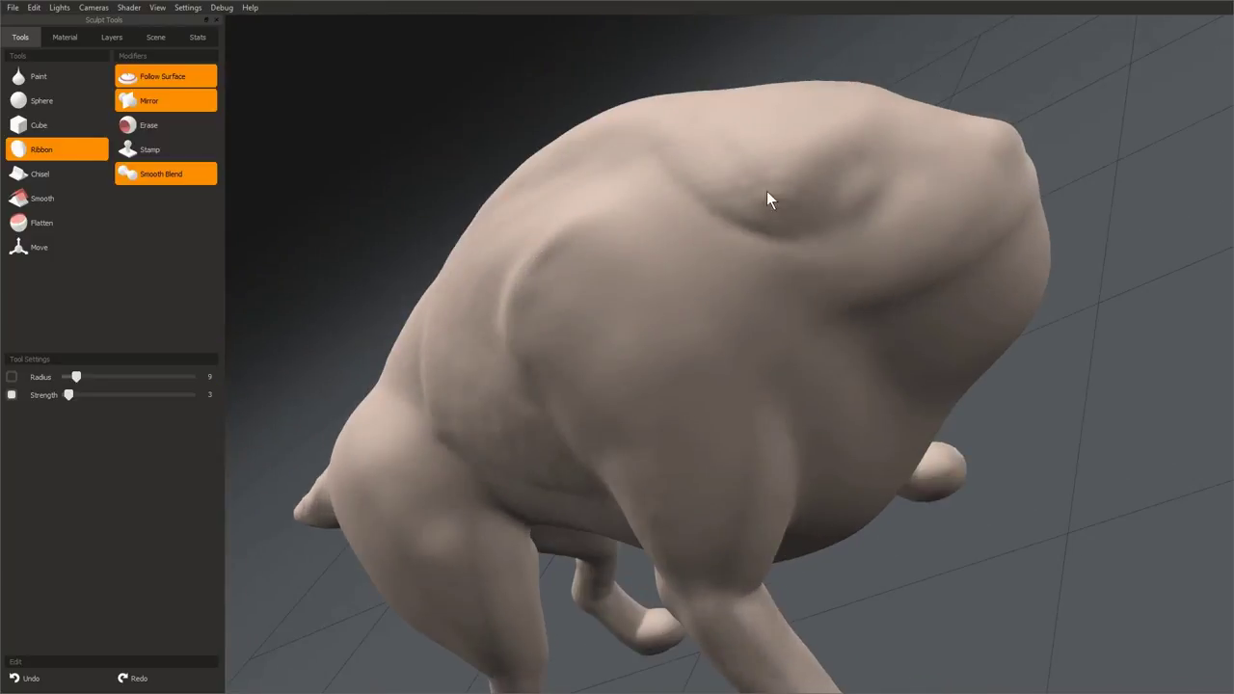
{"action": "mouse_move", "coordinate": [766, 191]}
{"action": "middle_mouse_down"}
{"action": "mouse_move", "coordinate": [722, 347]}
{"action": "mouse_move", "coordinate": [784, 595]}
{"action": "mouse_move", "coordinate": [653, 449]}
{"action": "mouse_move", "coordinate": [672, 570]}
{"action": "mouse_move", "coordinate": [578, 399]}
{"action": "mouse_move", "coordinate": [609, 287]}
{"action": "middle_mouse_up"}
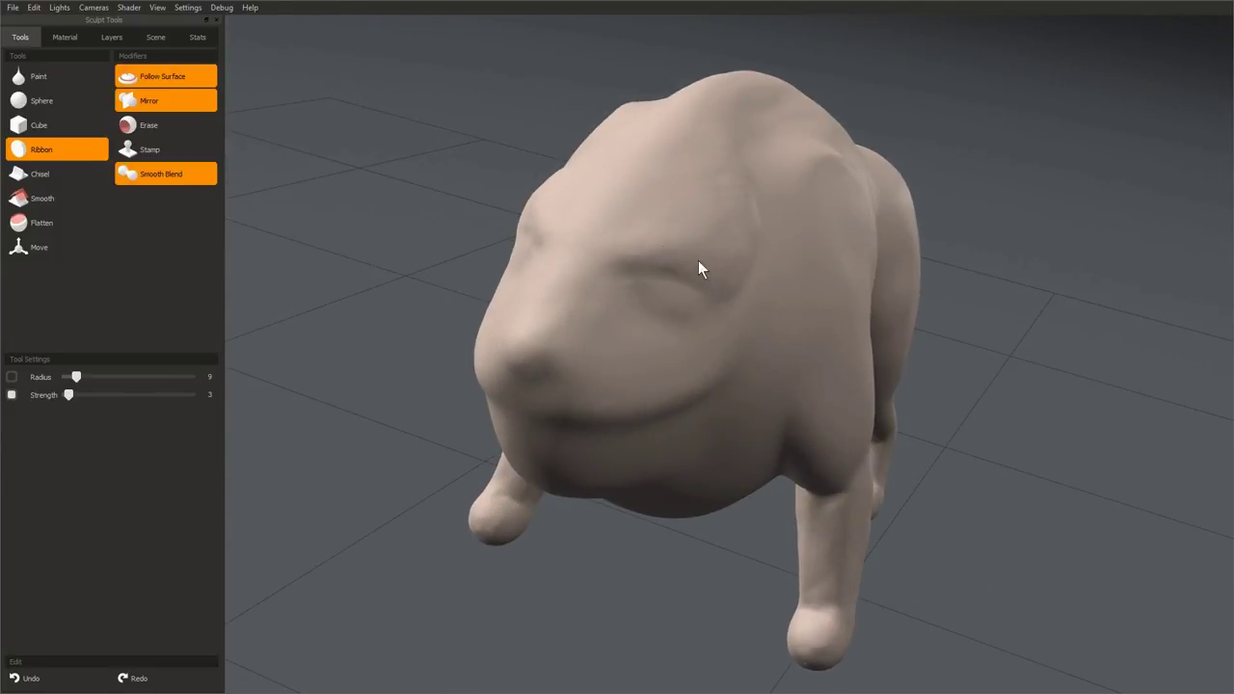
- Refine the eyes, brow ridge and cheekbones with Ribbon at radius 14 and strength 3
{"action": "mouse_move", "coordinate": [697, 261]}
{"action": "middle_mouse_down"}
{"action": "mouse_move", "coordinate": [500, 395]}
{"action": "mouse_move", "coordinate": [625, 200]}
{"action": "mouse_move", "coordinate": [603, 514]}
{"action": "mouse_move", "coordinate": [660, 274]}
{"action": "mouse_move", "coordinate": [498, 369]}
{"action": "mouse_move", "coordinate": [719, 413]}
{"action": "mouse_move", "coordinate": [603, 313]}
{"action": "mouse_move", "coordinate": [653, 383]}
{"action": "mouse_move", "coordinate": [728, 424]}
{"action": "mouse_move", "coordinate": [630, 316]}
{"action": "mouse_move", "coordinate": [661, 258]}
{"action": "middle_mouse_up"}
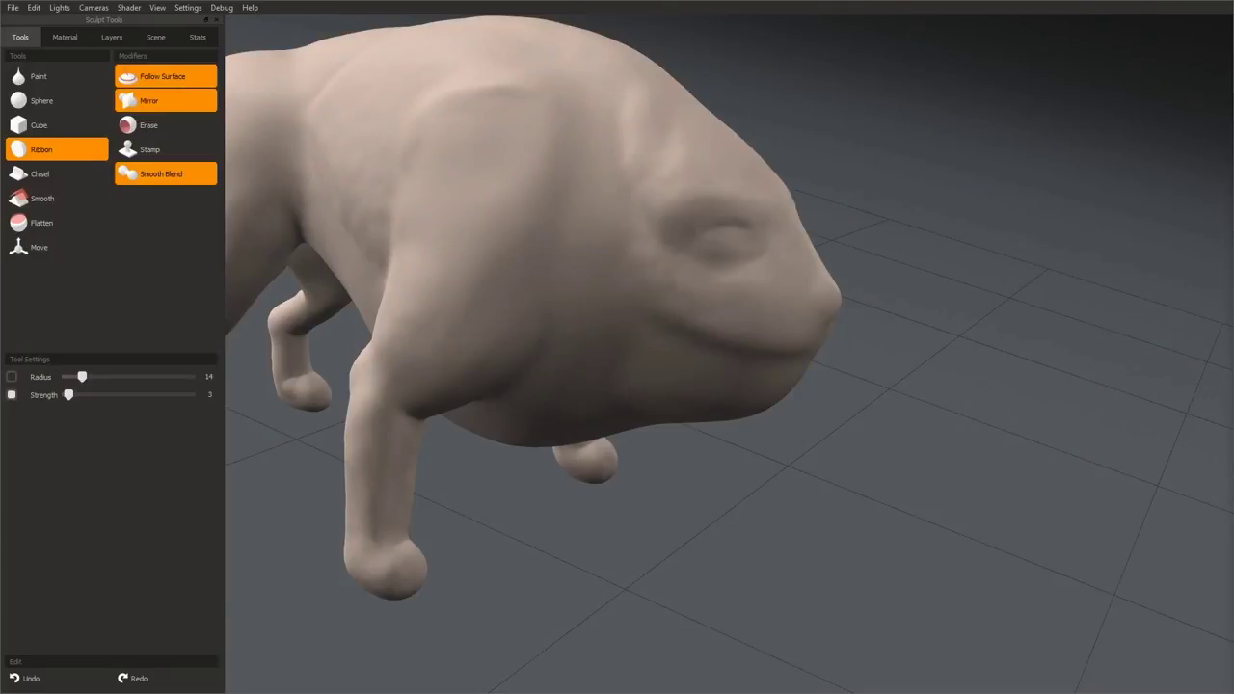
{"action": "middle_click_drag", "start_coordinate": [511, 568], "coordinate": [569, 306]}
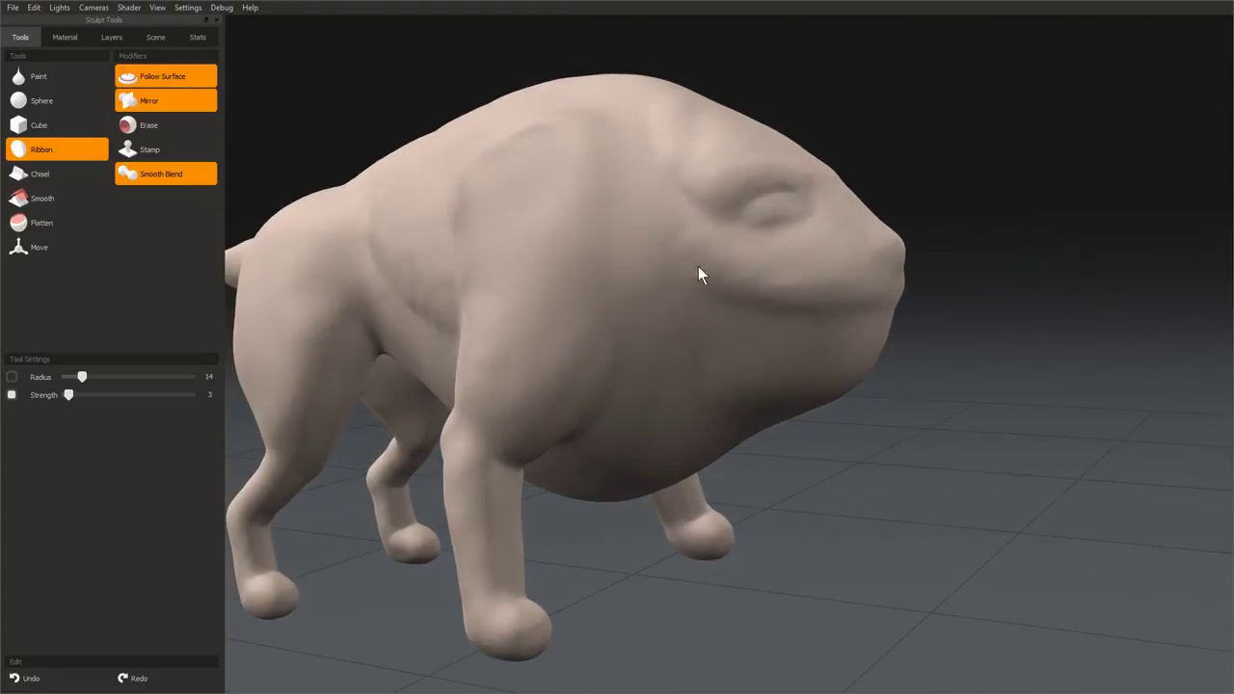
{"action": "middle_click_drag", "start_coordinate": [670, 268], "coordinate": [653, 322]}
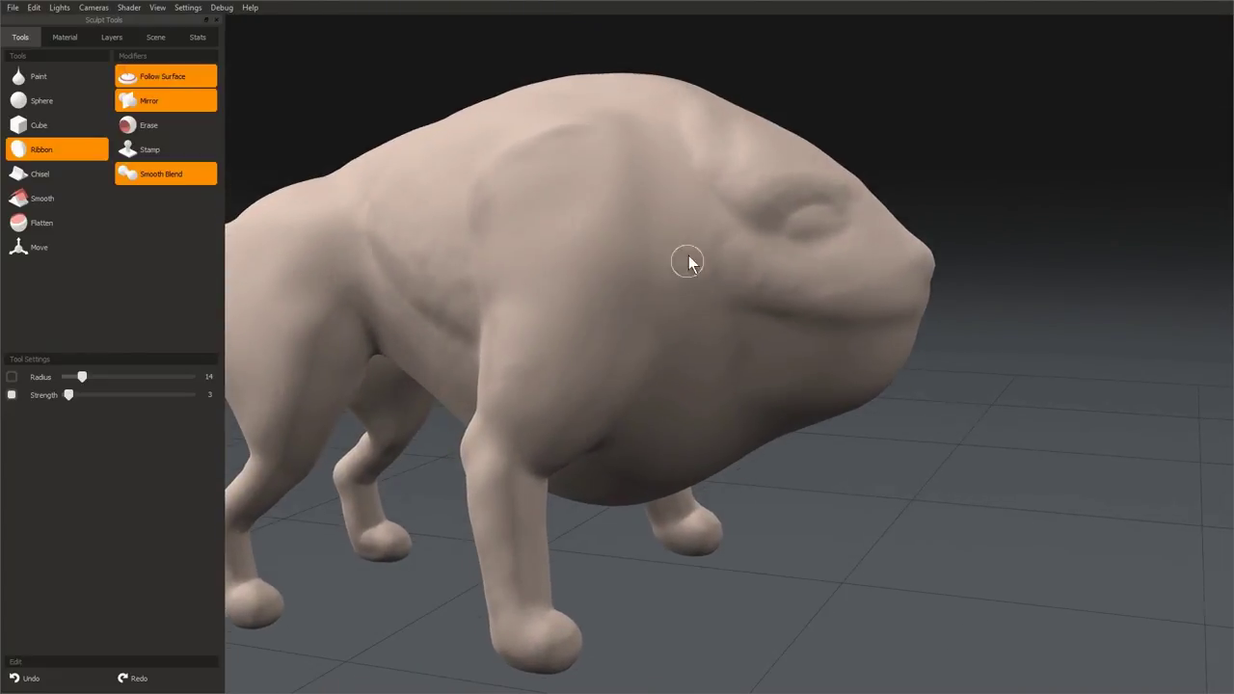
{"action": "middle_click_drag", "start_coordinate": [768, 378], "coordinate": [781, 236]}
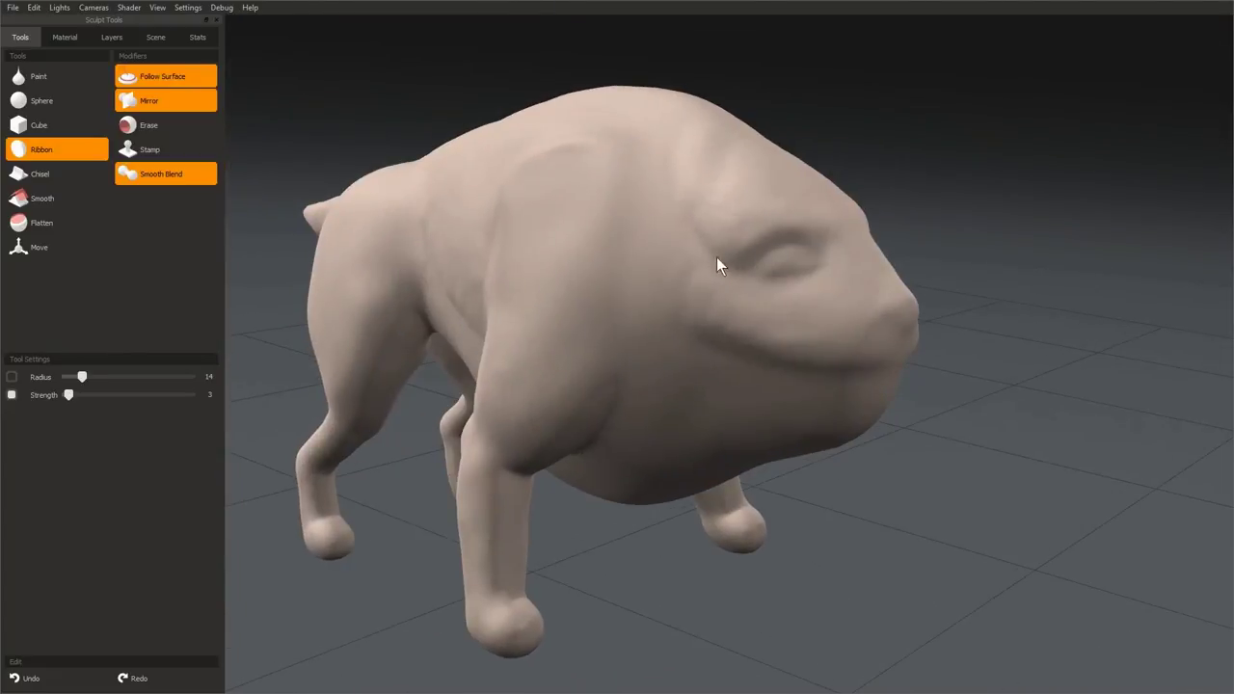
{"action": "middle_click_drag", "start_coordinate": [671, 337], "coordinate": [704, 292]}
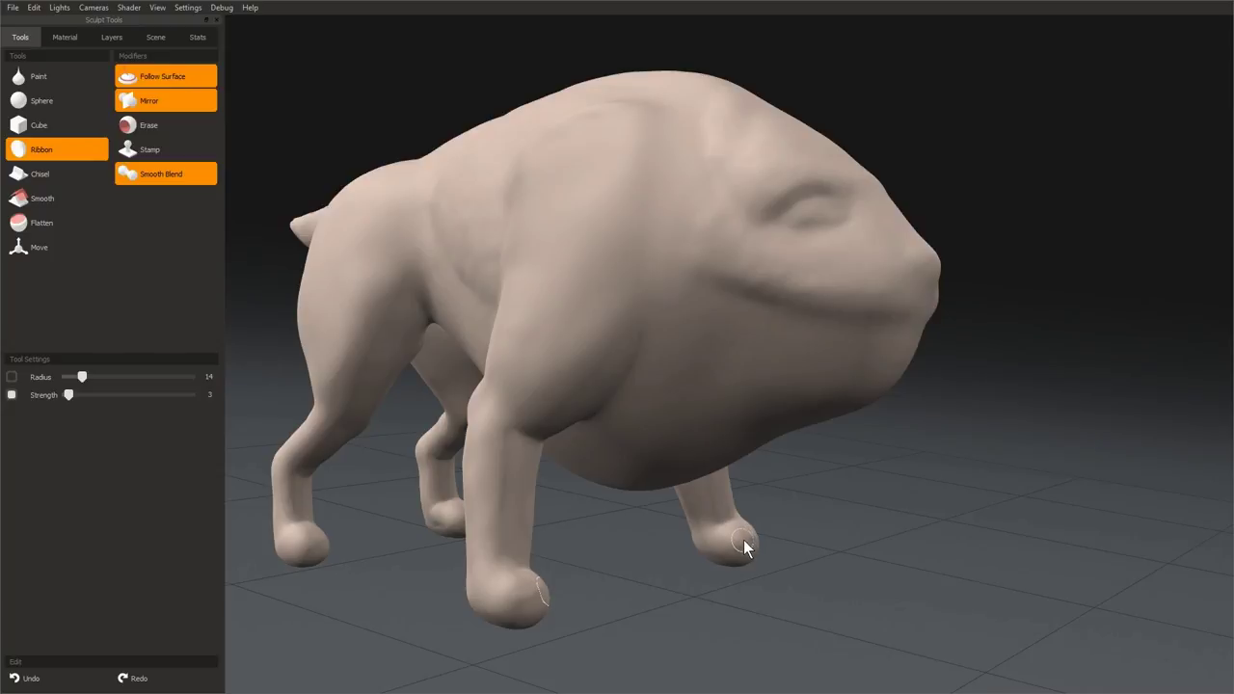
- Sculpt the mouth corners and the jaw fold beneath the cheeks with Ribbon at radius 14 and strength 3
{"action": "middle_click_drag", "start_coordinate": [740, 386], "coordinate": [633, 285]}
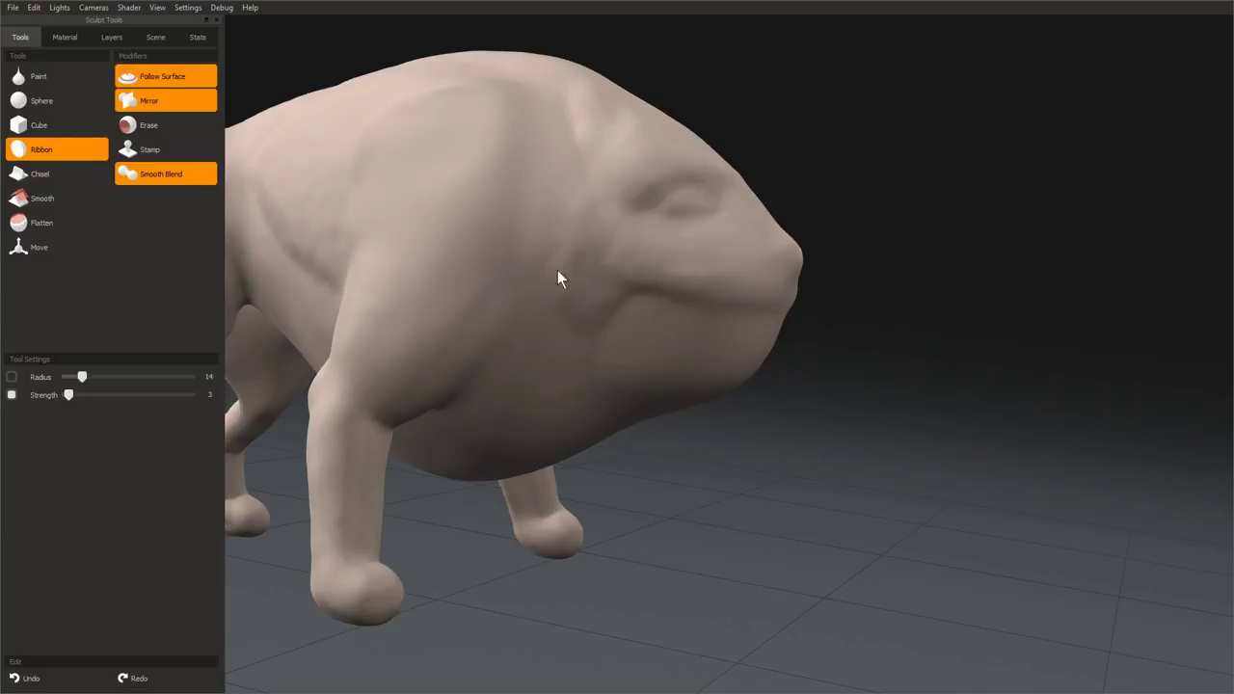
{"action": "middle_click_drag", "start_coordinate": [558, 278], "coordinate": [479, 228]}
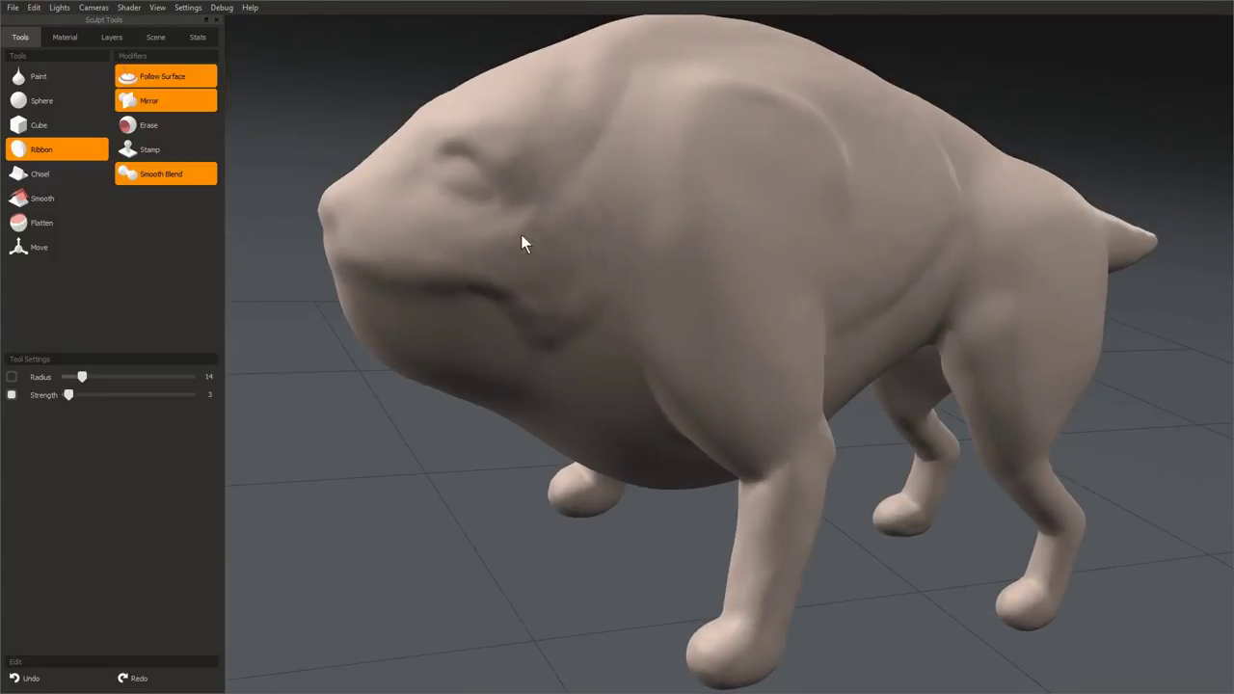
{"action": "middle_click_drag", "start_coordinate": [579, 289], "coordinate": [585, 184]}
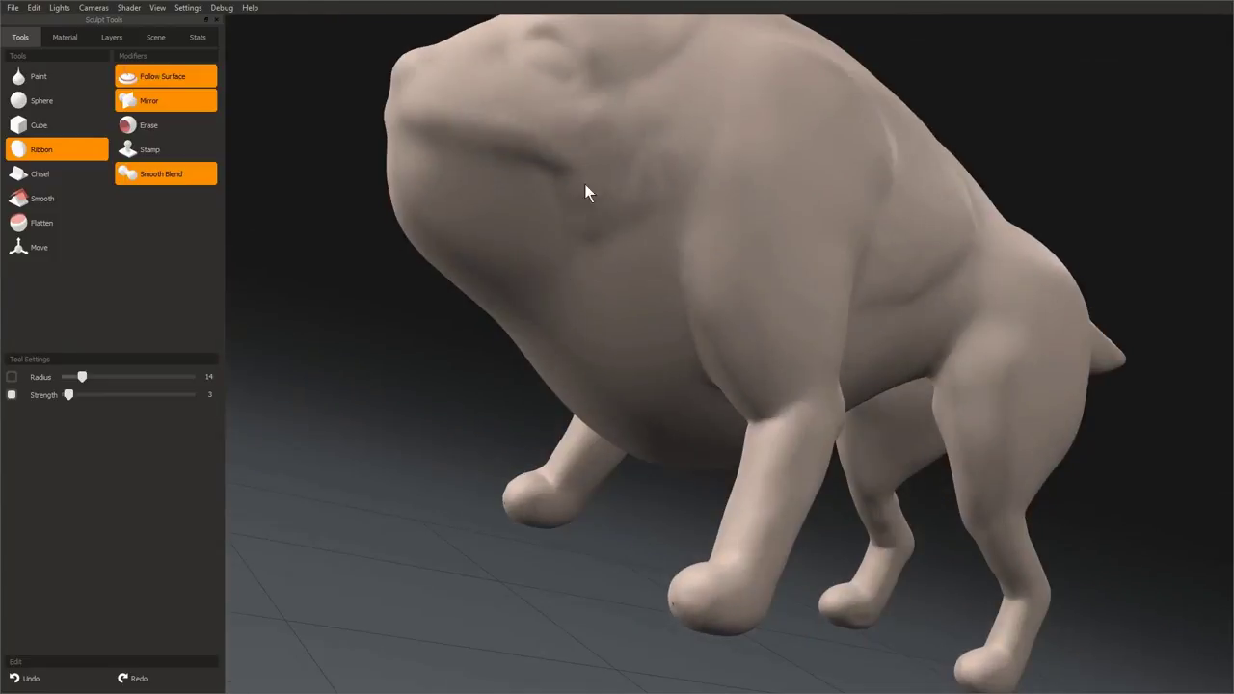
{"action": "middle_click_drag", "start_coordinate": [609, 140], "coordinate": [679, 231]}
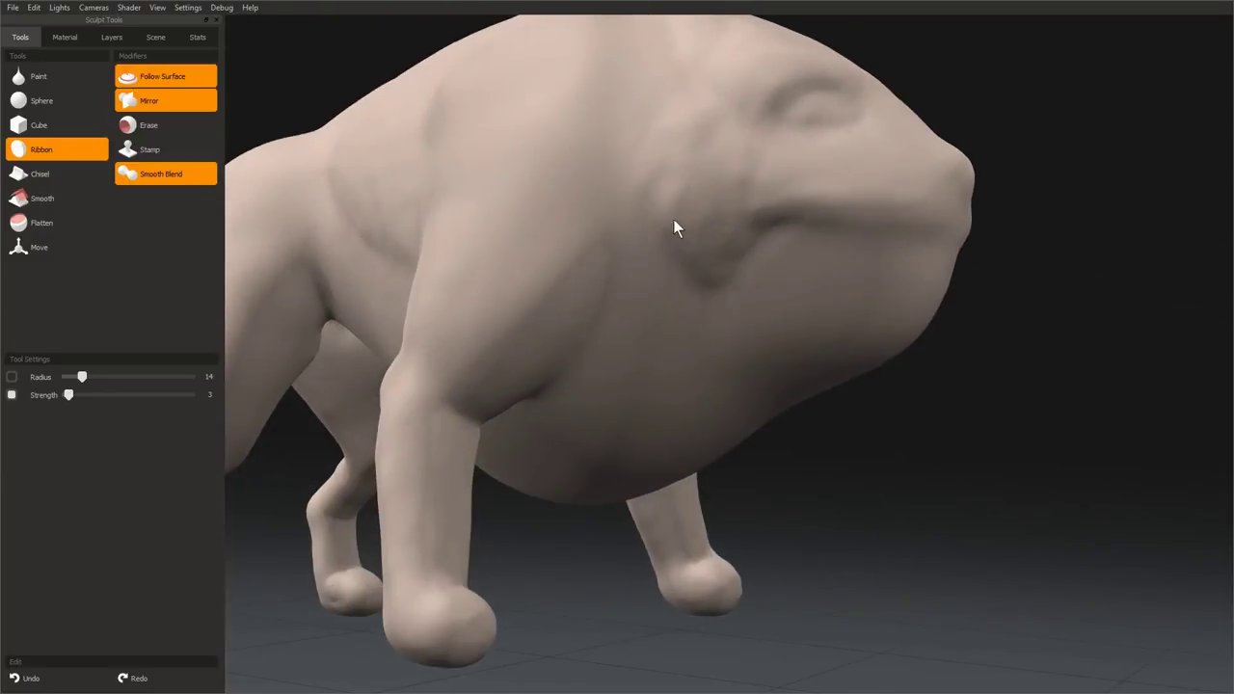
{"action": "middle_click_drag", "start_coordinate": [751, 186], "coordinate": [540, 159]}
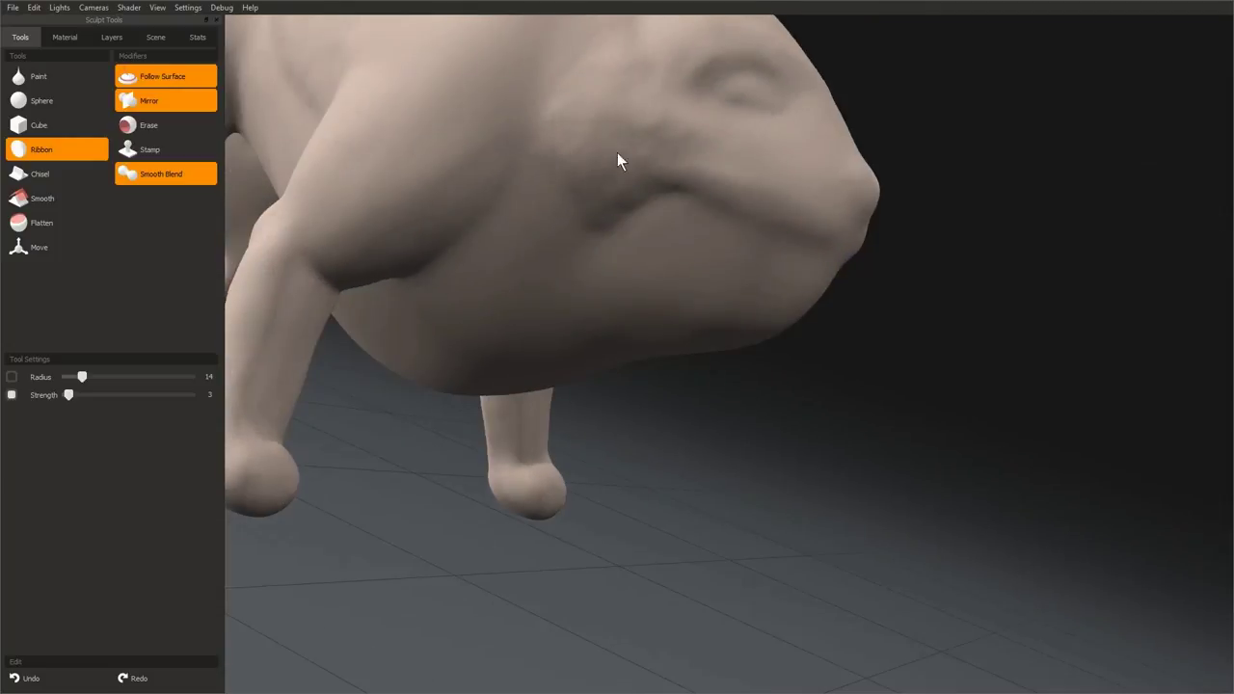
{"action": "middle_click_drag", "start_coordinate": [730, 192], "coordinate": [587, 347]}
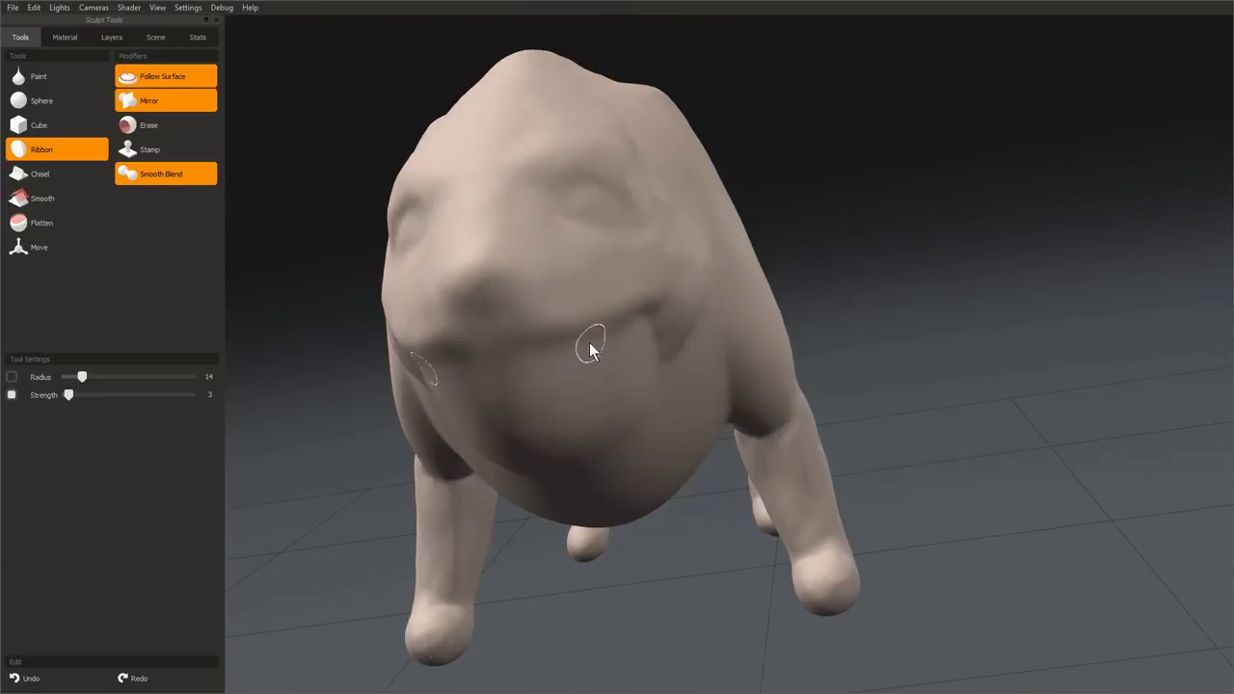
- Build up the muzzle in front of the brow with Ribbon at radius 18 and strength 3
{"action": "middle_click_drag", "start_coordinate": [487, 315], "coordinate": [767, 265]}
{"action": "middle_click_drag", "start_coordinate": [592, 418], "coordinate": [852, 303]}
{"action": "mouse_move", "coordinate": [852, 395]}
{"action": "middle_mouse_down"}
{"action": "mouse_move", "coordinate": [665, 333]}
{"action": "mouse_move", "coordinate": [591, 252]}
{"action": "middle_mouse_up"}
{"action": "left_click_drag", "start_coordinate": [578, 241], "coordinate": [575, 305]}
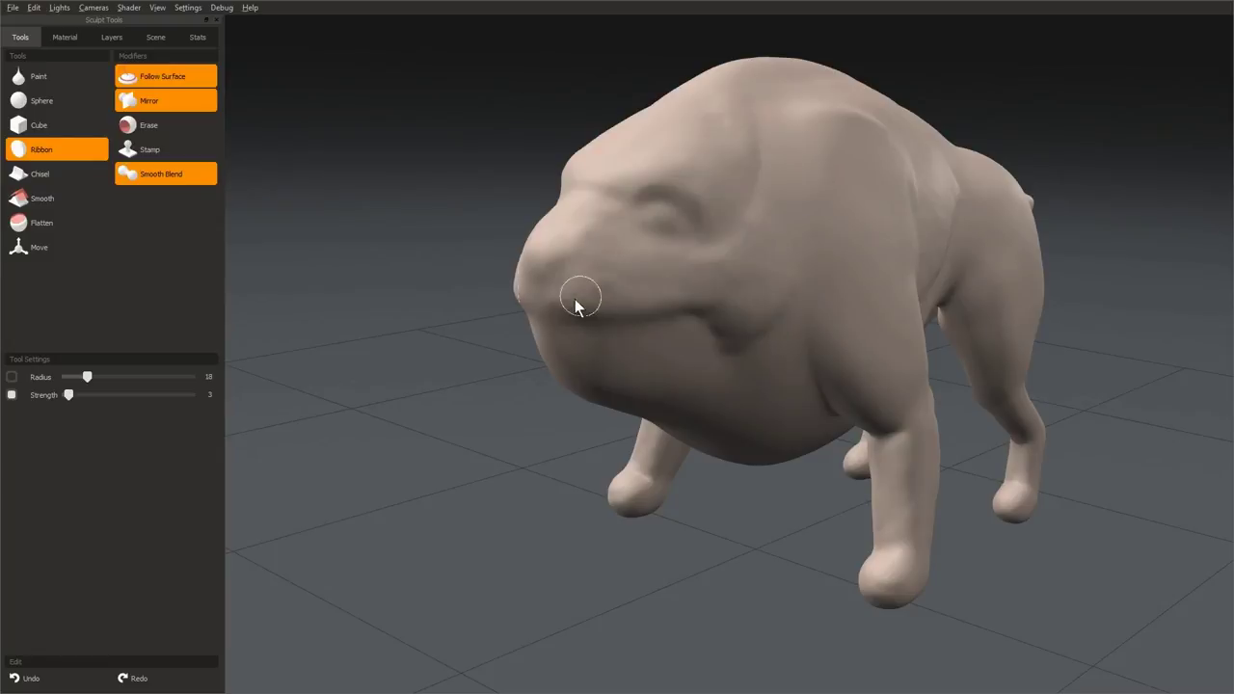
{"action": "middle_click_drag", "start_coordinate": [575, 305], "coordinate": [649, 297]}
- Tighten the mouth line, upper lip and eye sockets with Ribbon at radius 11 and strength 3
{"action": "mouse_move", "coordinate": [681, 366]}
{"action": "middle_mouse_down"}
{"action": "mouse_move", "coordinate": [521, 266]}
{"action": "mouse_move", "coordinate": [520, 211]}
{"action": "middle_mouse_up"}
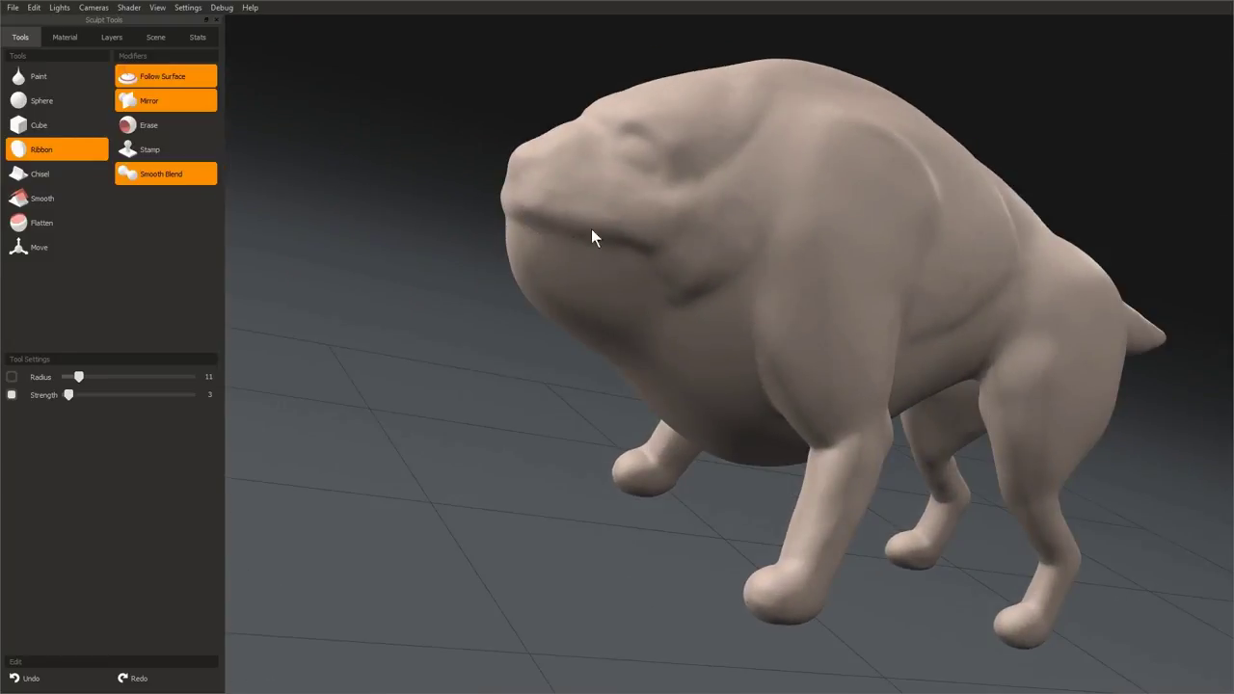
{"action": "middle_click_drag", "start_coordinate": [616, 216], "coordinate": [449, 309]}
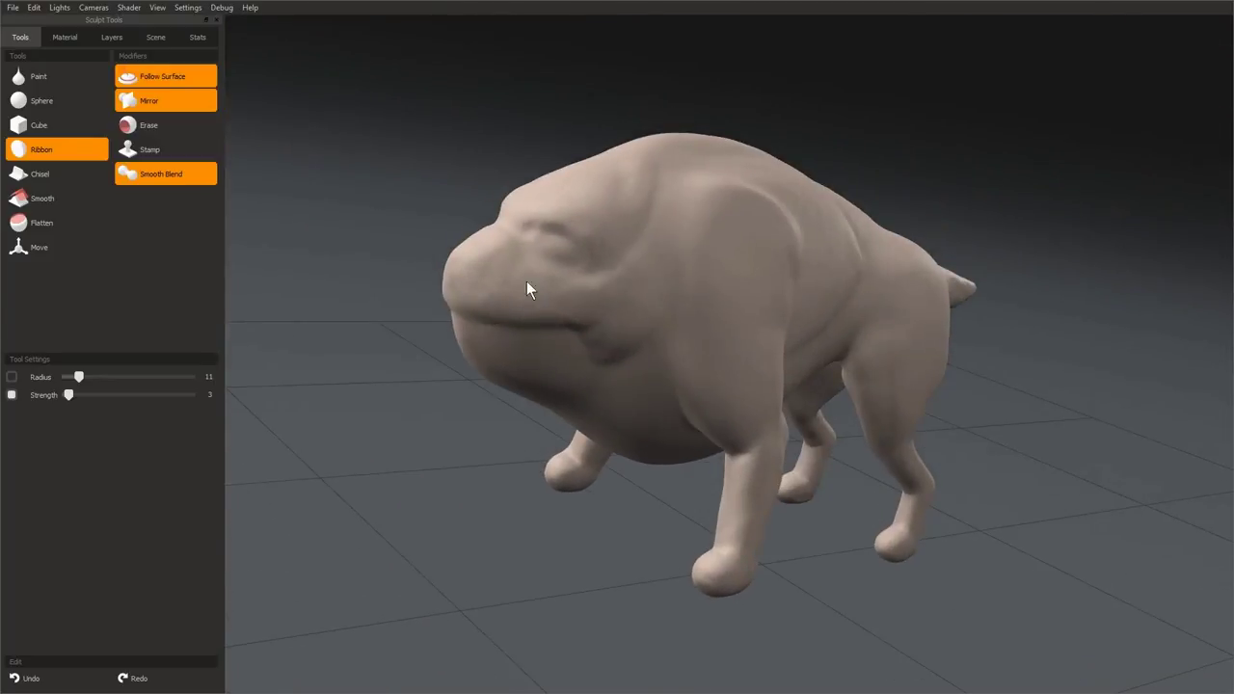
{"action": "middle_click_drag", "start_coordinate": [527, 281], "coordinate": [608, 249]}
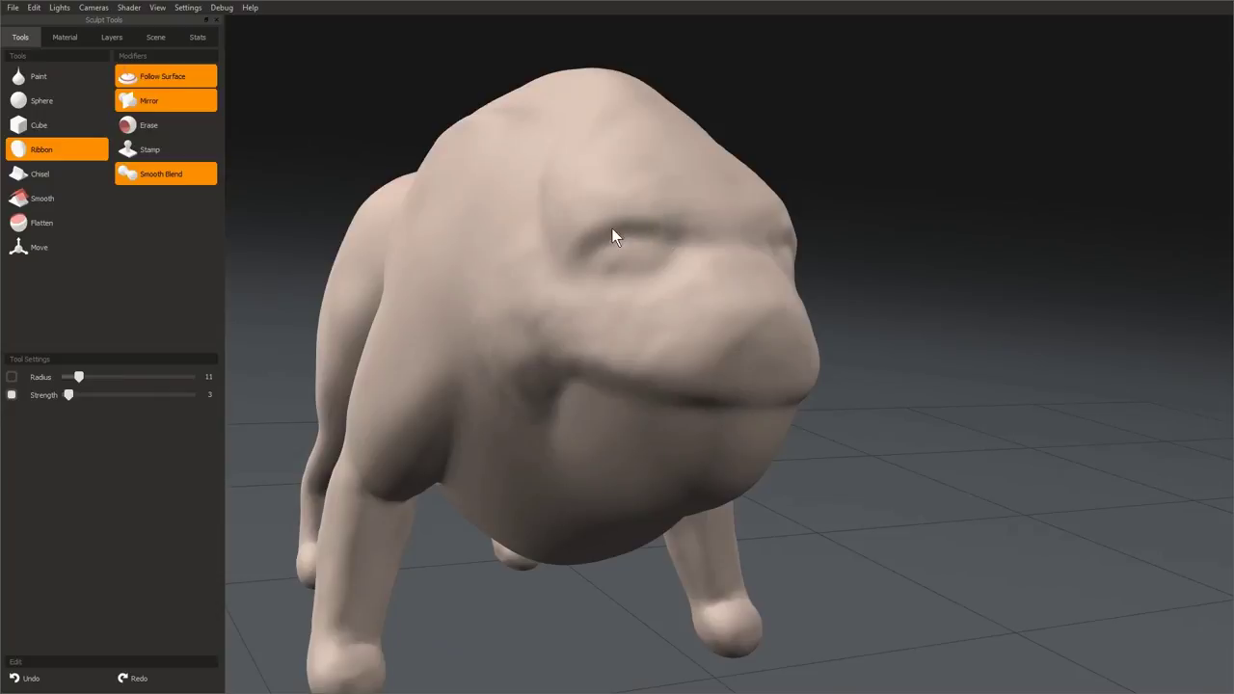
{"action": "middle_click_drag", "start_coordinate": [633, 206], "coordinate": [548, 278]}
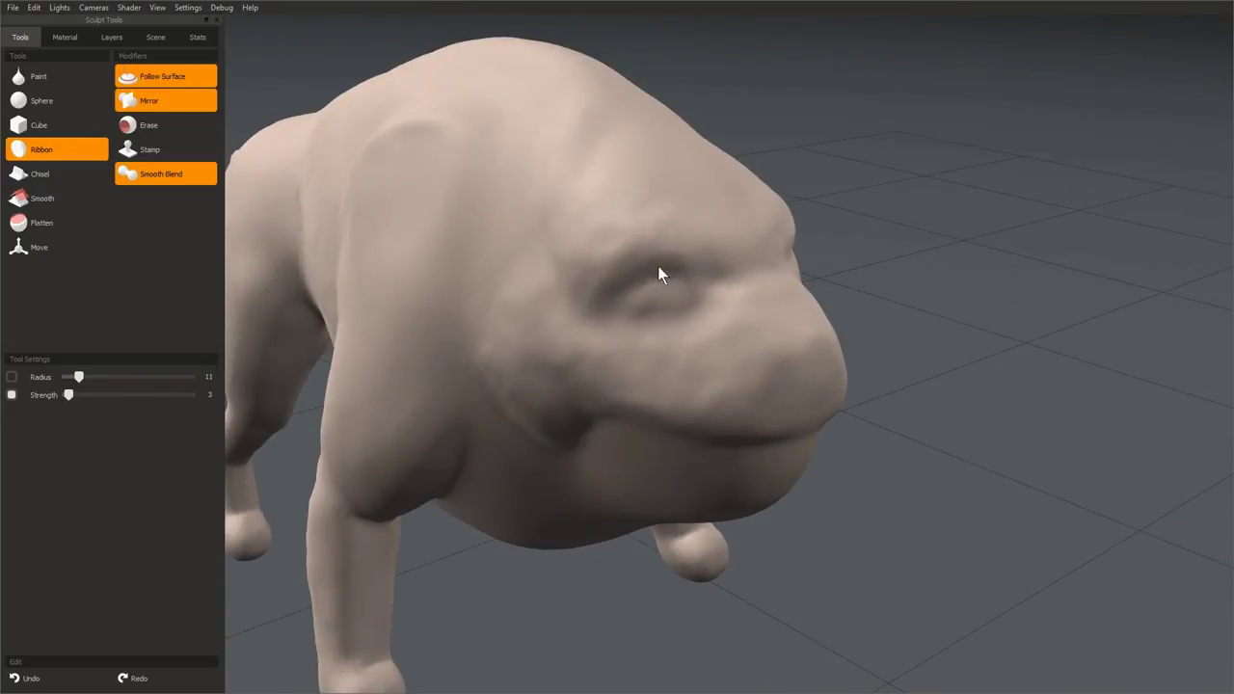
{"action": "middle_click_drag", "start_coordinate": [658, 266], "coordinate": [682, 366]}
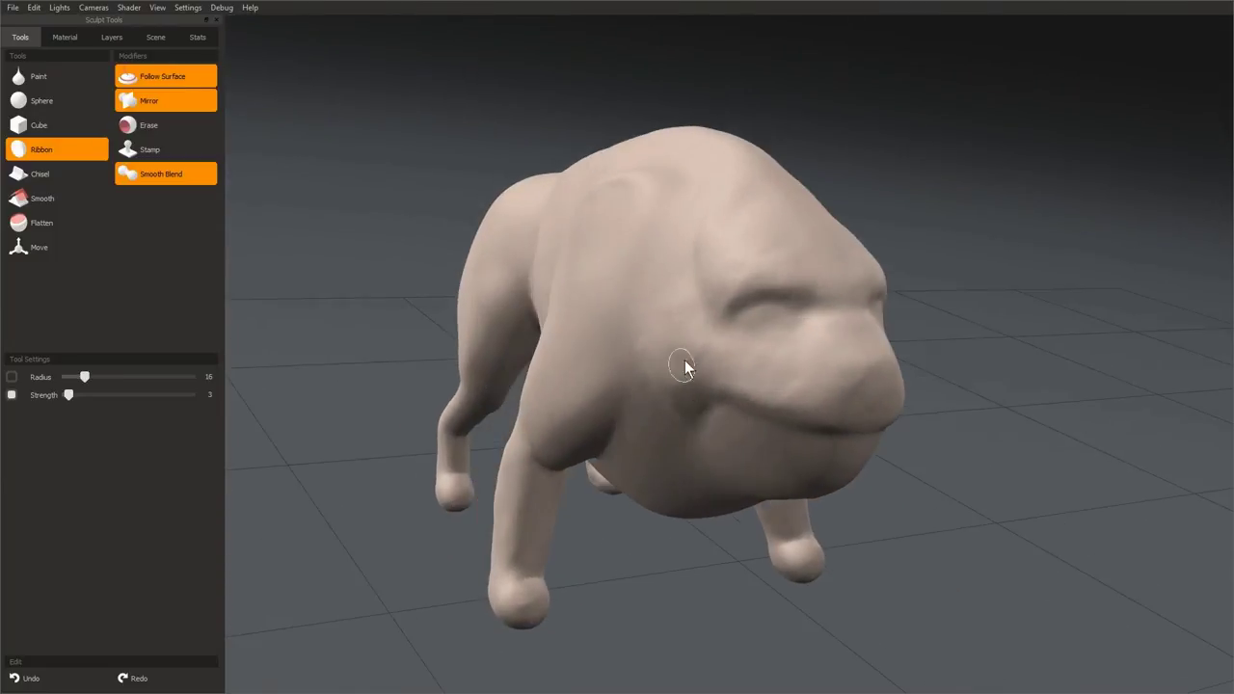
- Add volume to the muzzle and head with large Ribbon strokes at radius 31 and strength 16
{"action": "key", "text": "bracketright"}
{"action": "key", "text": "bracketright"}
{"action": "key", "text": "bracketright"}
{"action": "key", "text": "shift+bracketright"}
{"action": "key", "text": "shift+bracketright"}
{"action": "key", "text": "shift+bracketright"}
{"action": "middle_click_drag", "start_coordinate": [781, 398], "coordinate": [525, 257]}
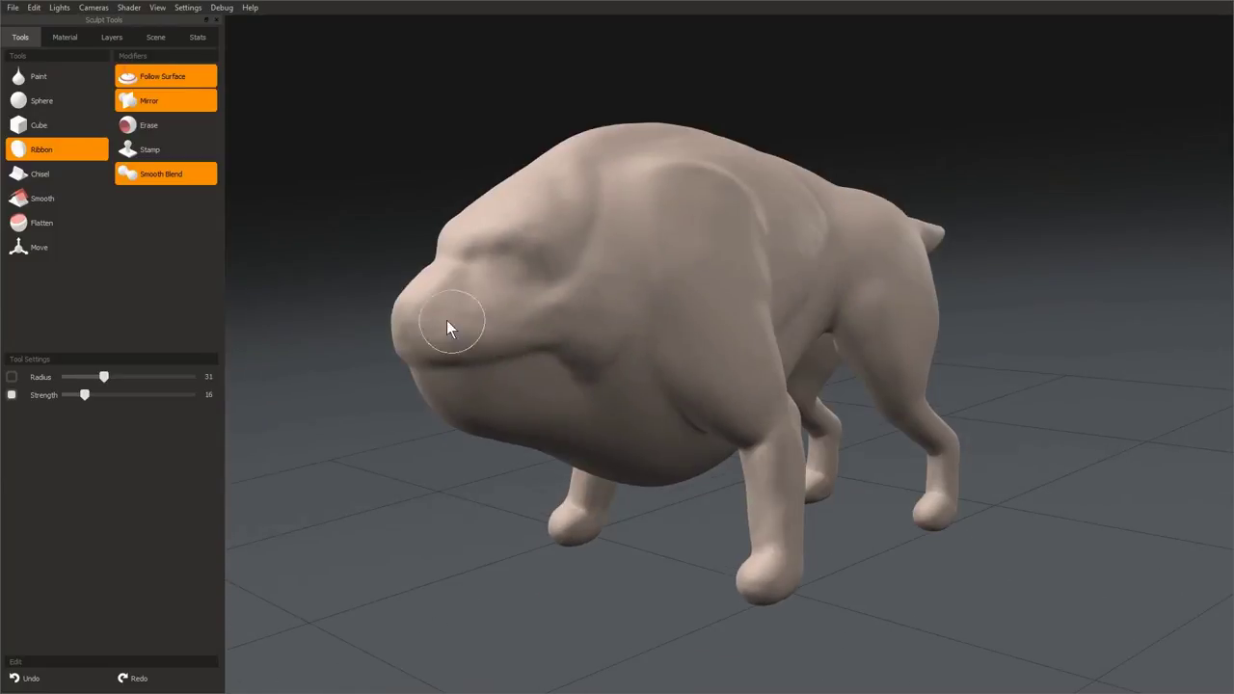
{"action": "middle_click_drag", "start_coordinate": [447, 320], "coordinate": [779, 279]}
{"action": "middle_click_drag", "start_coordinate": [818, 339], "coordinate": [697, 407]}
- Set the Ribbon brush to radius 16 and strength 3 for refining the chin and muzzle
{"action": "key", "text": "["}
{"action": "key", "text": "shift+["}
{"action": "scroll", "coordinate": [635, 310], "scroll_direction": "up", "scroll_amount": 2, "text": "shift"}
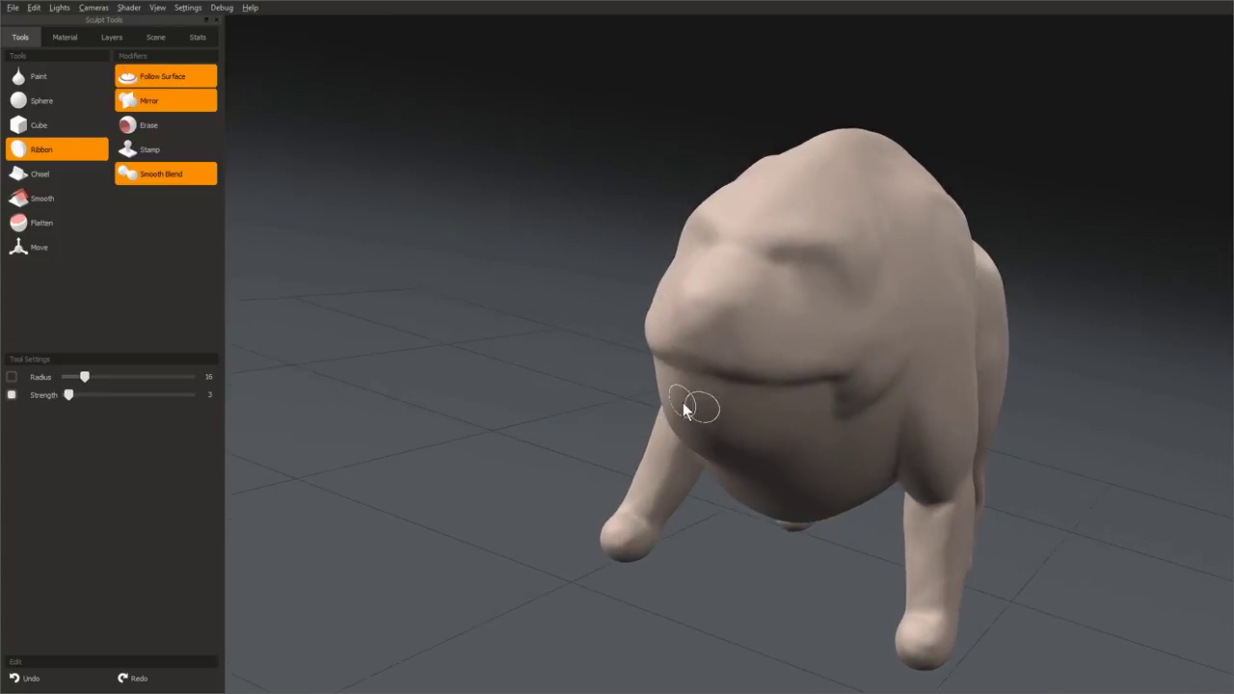
- Define the eye sockets and the crease behind the brow with Ribbon at radius 8 and strength 3
{"action": "mouse_move", "coordinate": [705, 344]}
{"action": "middle_mouse_down"}
{"action": "mouse_move", "coordinate": [607, 358]}
{"action": "mouse_move", "coordinate": [629, 334]}
{"action": "mouse_move", "coordinate": [600, 388]}
{"action": "mouse_move", "coordinate": [611, 344]}
{"action": "mouse_move", "coordinate": [429, 248]}
{"action": "mouse_move", "coordinate": [433, 295]}
{"action": "mouse_move", "coordinate": [510, 376]}
{"action": "mouse_move", "coordinate": [543, 265]}
{"action": "mouse_move", "coordinate": [846, 464]}
{"action": "mouse_move", "coordinate": [633, 325]}
{"action": "mouse_move", "coordinate": [675, 346]}
{"action": "mouse_move", "coordinate": [716, 410]}
{"action": "mouse_move", "coordinate": [752, 402]}
{"action": "mouse_move", "coordinate": [719, 416]}
{"action": "mouse_move", "coordinate": [648, 313]}
{"action": "mouse_move", "coordinate": [620, 310]}
{"action": "mouse_move", "coordinate": [570, 395]}
{"action": "mouse_move", "coordinate": [659, 271]}
{"action": "middle_mouse_up"}
{"action": "key", "text": "bracketleft"}
{"action": "key", "text": "bracketleft"}
{"action": "key", "text": "bracketleft"}
{"action": "key", "text": "bracketleft"}
{"action": "key", "text": "bracketleft"}
{"action": "key", "text": "bracketright"}
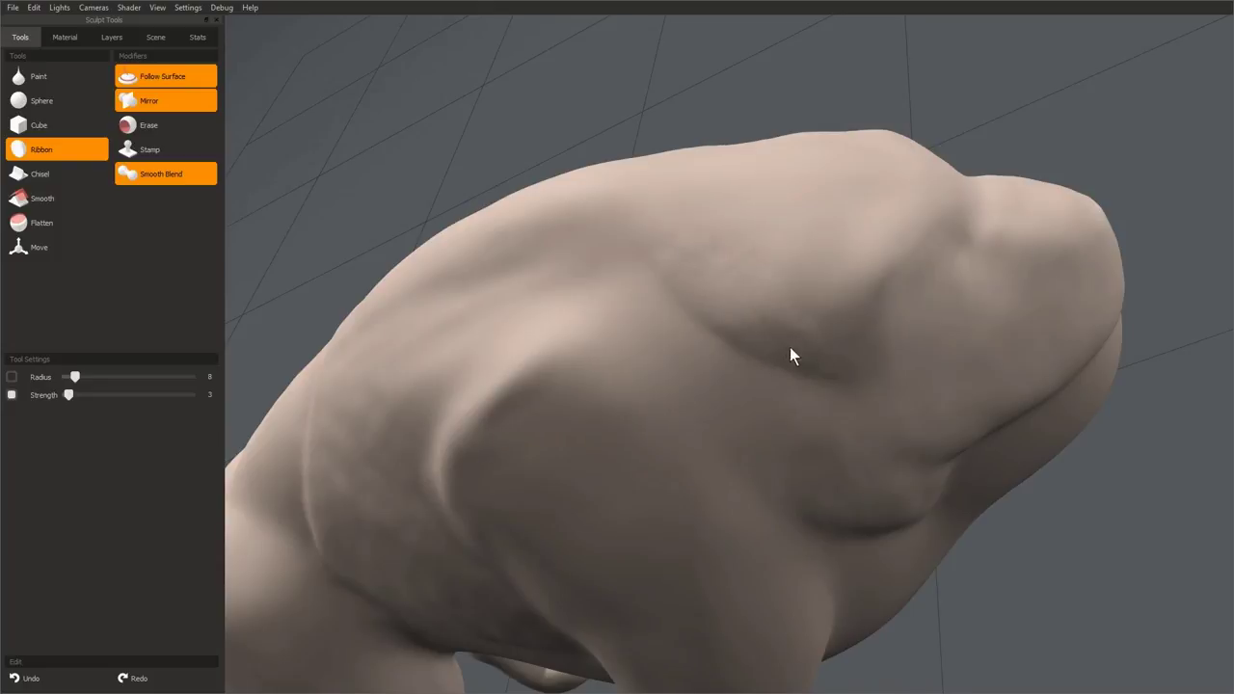
- Refine the temples, cheeks and mouth corners with fine Ribbon strokes at radius 8 and strength 3
{"action": "middle_click_drag", "start_coordinate": [790, 349], "coordinate": [664, 250]}
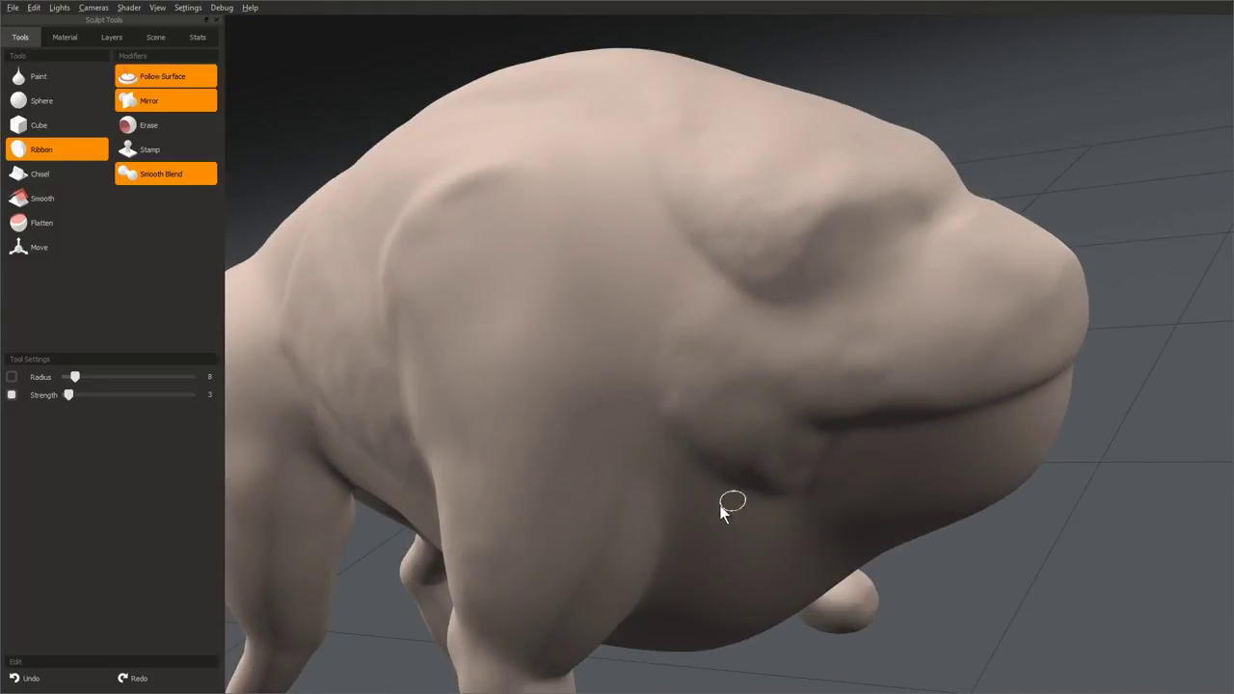
{"action": "middle_click_drag", "start_coordinate": [729, 504], "coordinate": [645, 294]}
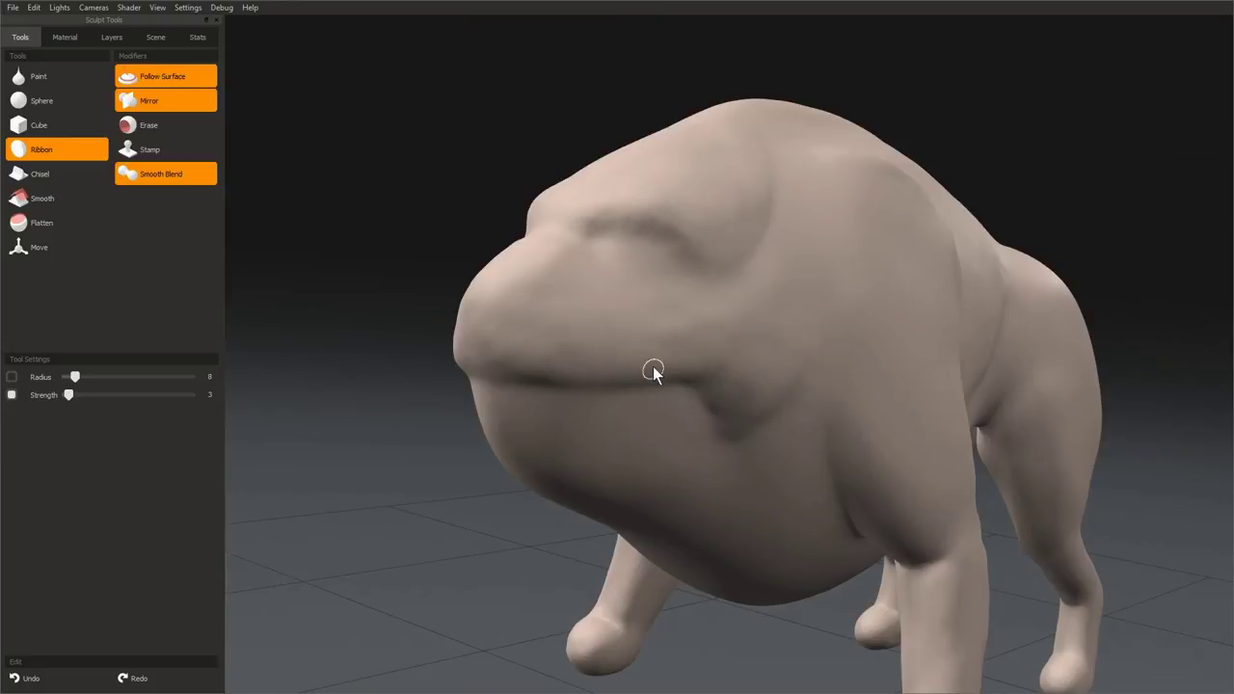
{"action": "mouse_move", "coordinate": [642, 384]}
{"action": "middle_mouse_down"}
{"action": "mouse_move", "coordinate": [655, 246]}
{"action": "mouse_move", "coordinate": [607, 319]}
{"action": "mouse_move", "coordinate": [619, 342]}
{"action": "middle_mouse_up"}
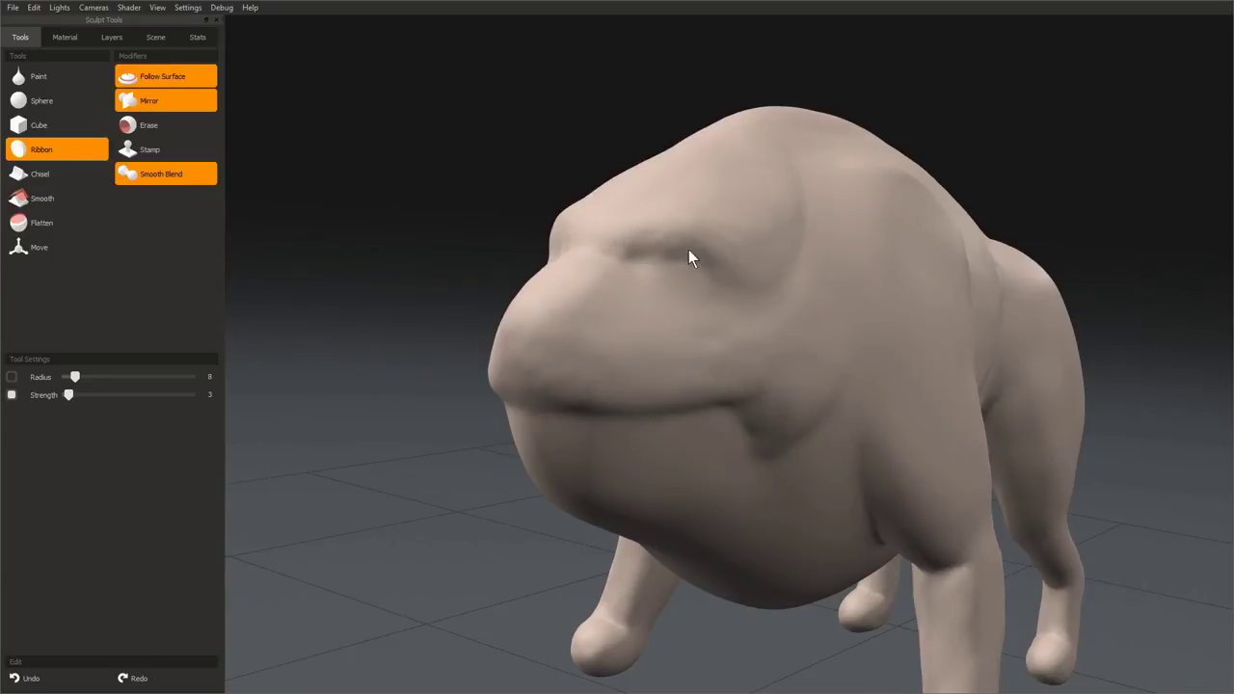
{"action": "middle_click_drag", "start_coordinate": [688, 250], "coordinate": [750, 426]}
{"action": "scroll", "coordinate": [757, 395], "scroll_direction": "up", "scroll_amount": 3}
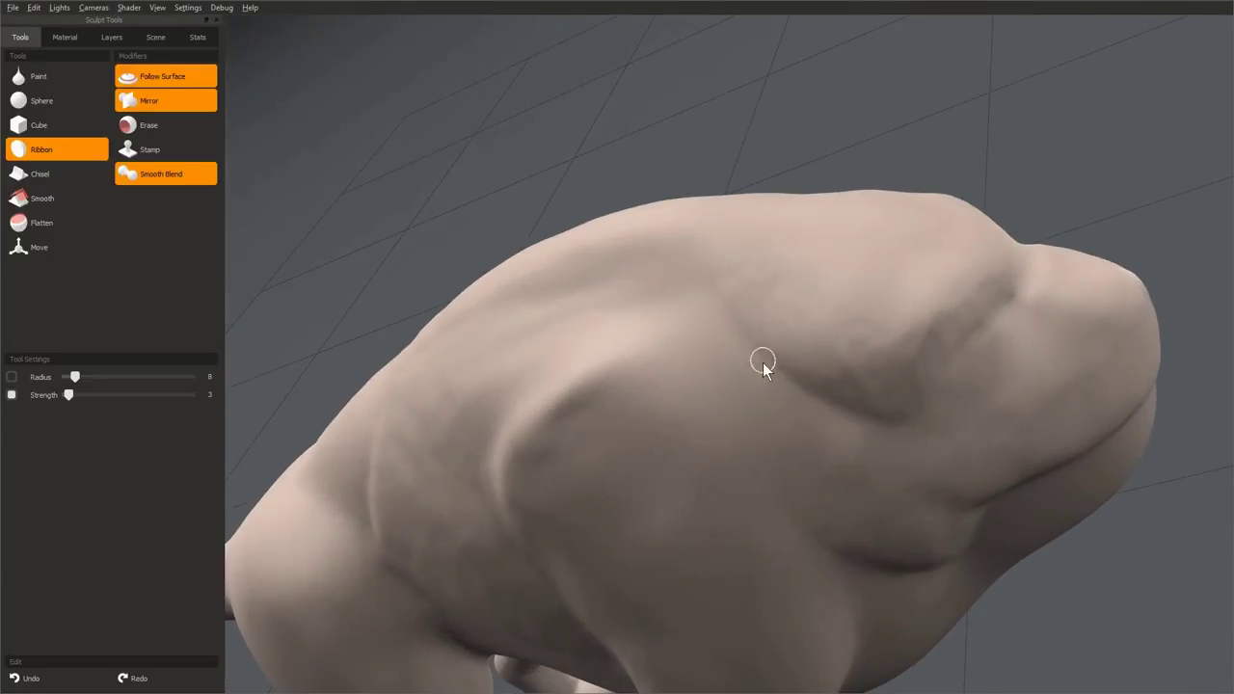
{"action": "mouse_move", "coordinate": [762, 363]}
{"action": "middle_mouse_down"}
{"action": "mouse_move", "coordinate": [727, 311]}
{"action": "mouse_move", "coordinate": [784, 418]}
{"action": "mouse_move", "coordinate": [805, 294]}
{"action": "mouse_move", "coordinate": [572, 460]}
{"action": "mouse_move", "coordinate": [818, 352]}
{"action": "mouse_move", "coordinate": [796, 418]}
{"action": "mouse_move", "coordinate": [738, 443]}
{"action": "mouse_move", "coordinate": [784, 357]}
{"action": "mouse_move", "coordinate": [584, 367]}
{"action": "mouse_move", "coordinate": [621, 246]}
{"action": "mouse_move", "coordinate": [662, 358]}
{"action": "mouse_move", "coordinate": [575, 289]}
{"action": "mouse_move", "coordinate": [710, 433]}
{"action": "mouse_move", "coordinate": [672, 300]}
{"action": "mouse_move", "coordinate": [700, 471]}
{"action": "mouse_move", "coordinate": [627, 337]}
{"action": "mouse_move", "coordinate": [834, 251]}
{"action": "middle_mouse_up"}
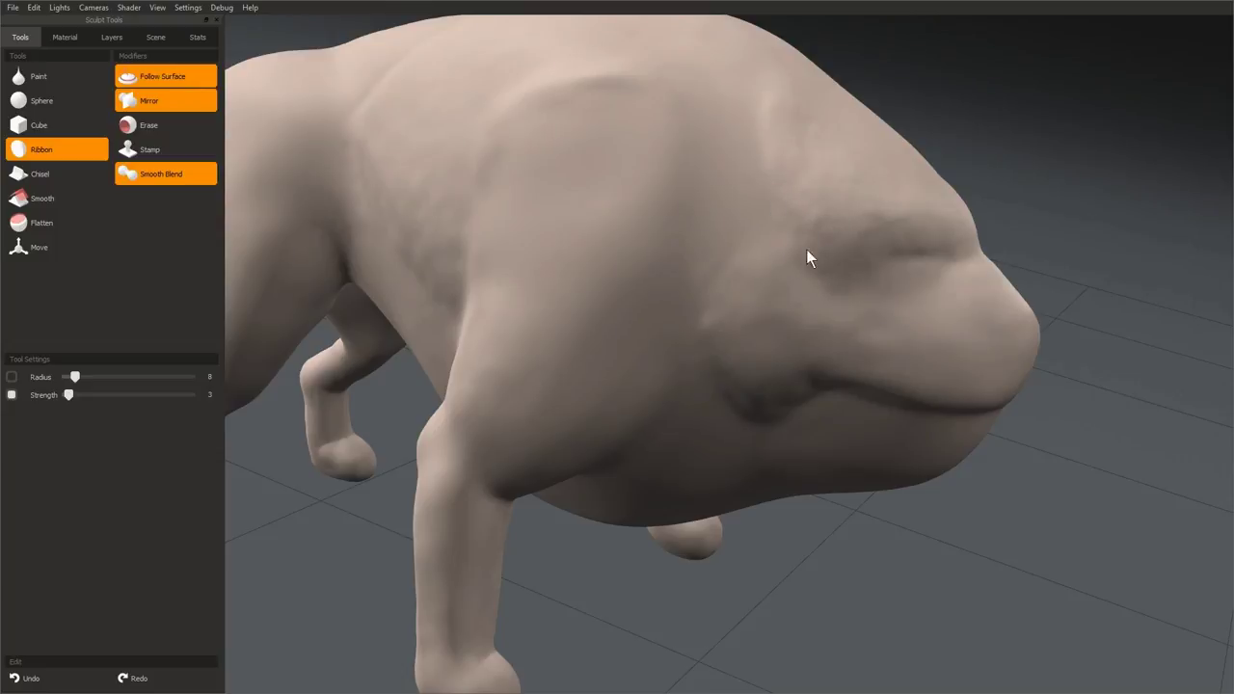
- Shape the eyeballs and lower eyelids beneath the brow with Ribbon at radius 8 and strength 3
{"action": "mouse_move", "coordinate": [880, 224]}
{"action": "middle_mouse_down"}
{"action": "mouse_move", "coordinate": [647, 353]}
{"action": "mouse_move", "coordinate": [661, 449]}
{"action": "mouse_move", "coordinate": [758, 357]}
{"action": "mouse_move", "coordinate": [561, 421]}
{"action": "mouse_move", "coordinate": [671, 278]}
{"action": "middle_mouse_up"}
{"action": "mouse_move", "coordinate": [664, 379]}
{"action": "middle_mouse_down"}
{"action": "mouse_move", "coordinate": [637, 328]}
{"action": "mouse_move", "coordinate": [591, 421]}
{"action": "mouse_move", "coordinate": [548, 336]}
{"action": "mouse_move", "coordinate": [445, 209]}
{"action": "mouse_move", "coordinate": [622, 184]}
{"action": "mouse_move", "coordinate": [628, 275]}
{"action": "middle_mouse_up"}
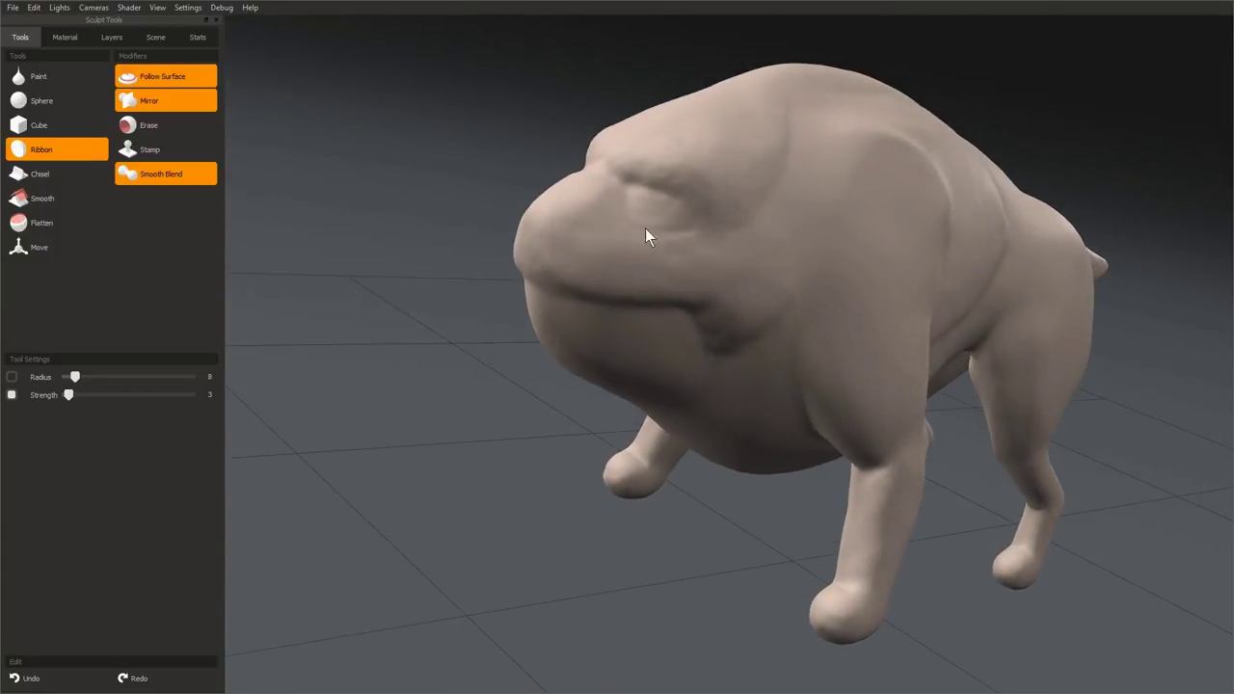
{"action": "mouse_move", "coordinate": [622, 206]}
{"action": "middle_mouse_down"}
{"action": "mouse_move", "coordinate": [592, 504]}
{"action": "mouse_move", "coordinate": [611, 244]}
{"action": "mouse_move", "coordinate": [532, 272]}
{"action": "mouse_move", "coordinate": [738, 473]}
{"action": "mouse_move", "coordinate": [710, 295]}
{"action": "mouse_move", "coordinate": [639, 344]}
{"action": "mouse_move", "coordinate": [520, 273]}
{"action": "mouse_move", "coordinate": [632, 221]}
{"action": "mouse_move", "coordinate": [586, 264]}
{"action": "mouse_move", "coordinate": [619, 322]}
{"action": "mouse_move", "coordinate": [683, 304]}
{"action": "middle_mouse_up"}
- Build up the brow ridge and the area around the eyes with Ribbon at radius 13 and strength 3
{"action": "key", "text": "bracketright"}
{"action": "mouse_move", "coordinate": [680, 241]}
{"action": "middle_mouse_down"}
{"action": "mouse_move", "coordinate": [815, 225]}
{"action": "mouse_move", "coordinate": [544, 224]}
{"action": "mouse_move", "coordinate": [826, 332]}
{"action": "mouse_move", "coordinate": [737, 313]}
{"action": "middle_mouse_up"}
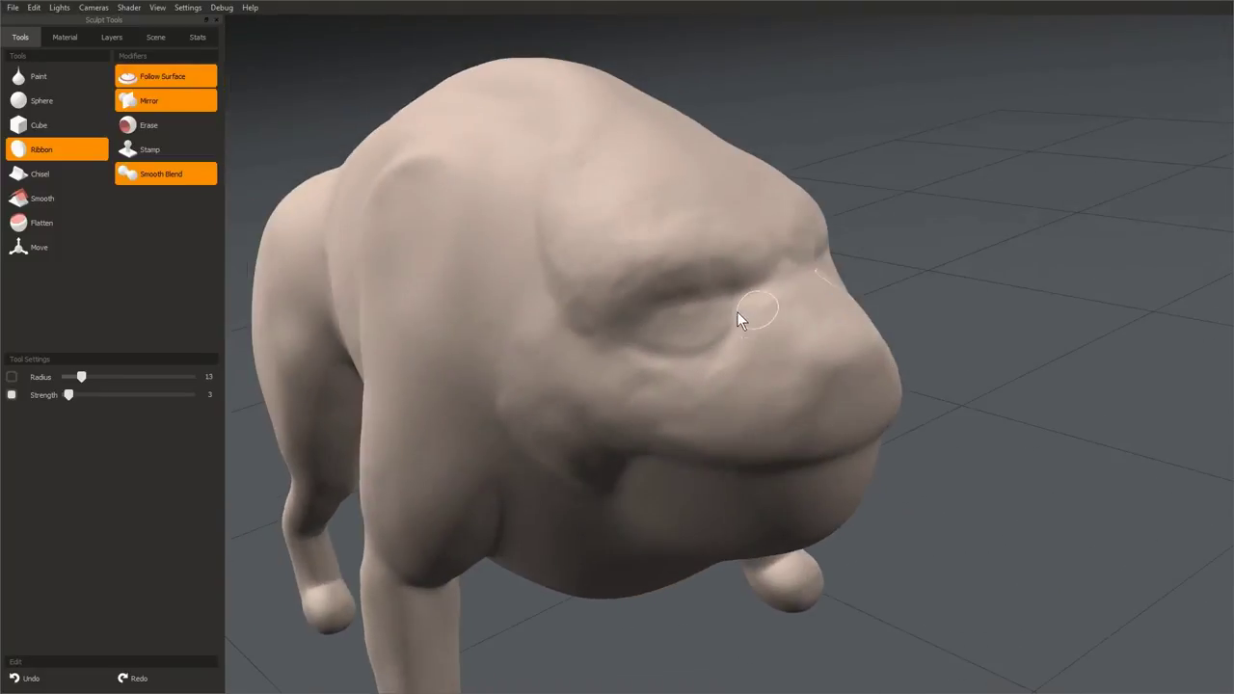
{"action": "middle_click_drag", "start_coordinate": [804, 399], "coordinate": [745, 284]}
{"action": "middle_click_drag", "start_coordinate": [657, 354], "coordinate": [677, 195]}
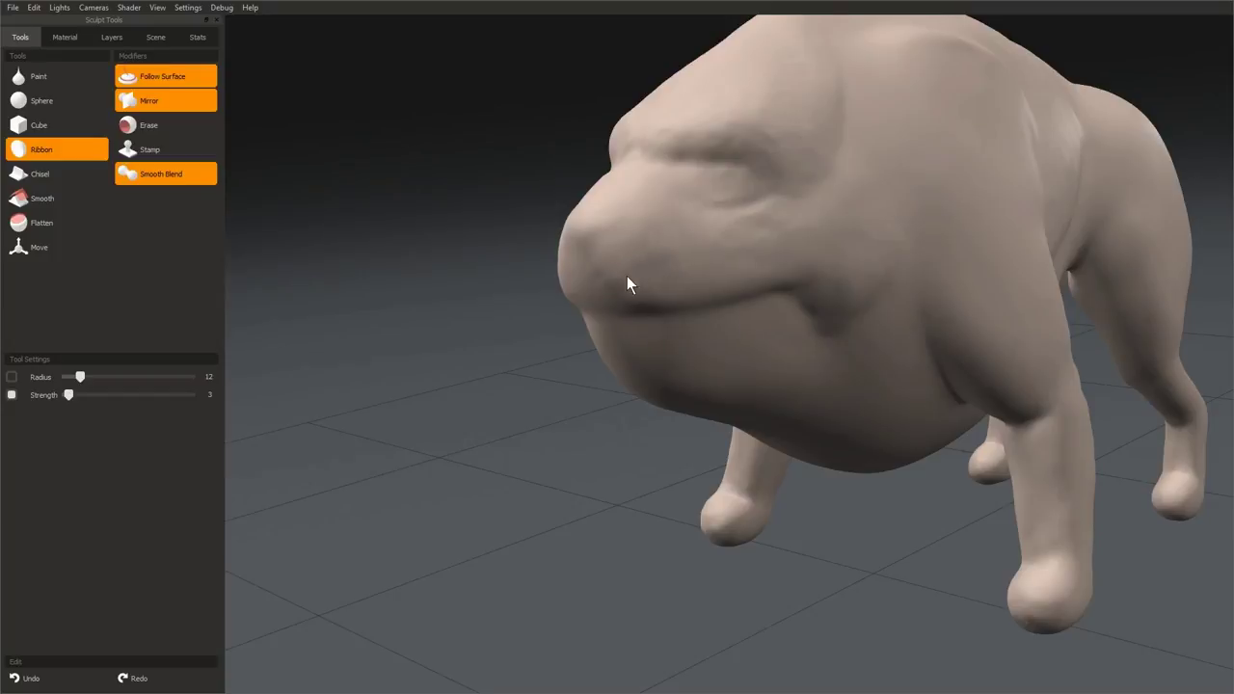
- Shape the nose tip and the sides of the muzzle with Ribbon at radius 12 and strength 3
{"action": "middle_click_drag", "start_coordinate": [627, 276], "coordinate": [566, 282]}
{"action": "middle_click_drag", "start_coordinate": [677, 318], "coordinate": [793, 247]}
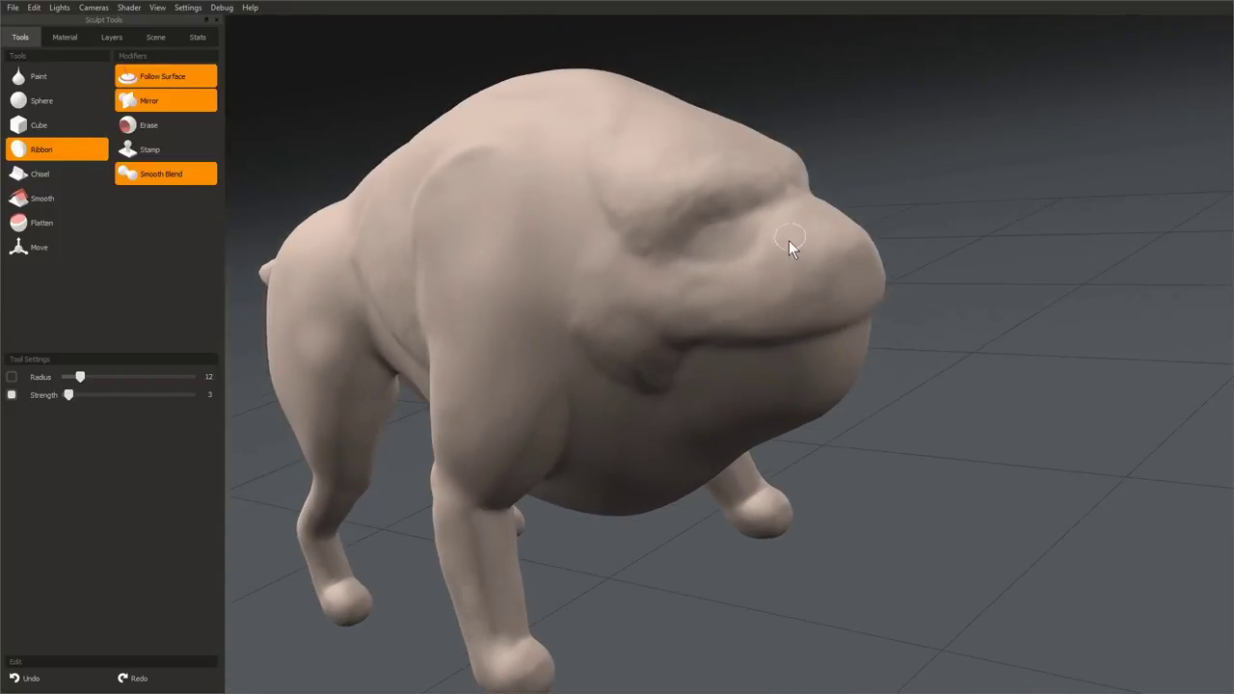
{"action": "middle_click_drag", "start_coordinate": [809, 311], "coordinate": [608, 399]}
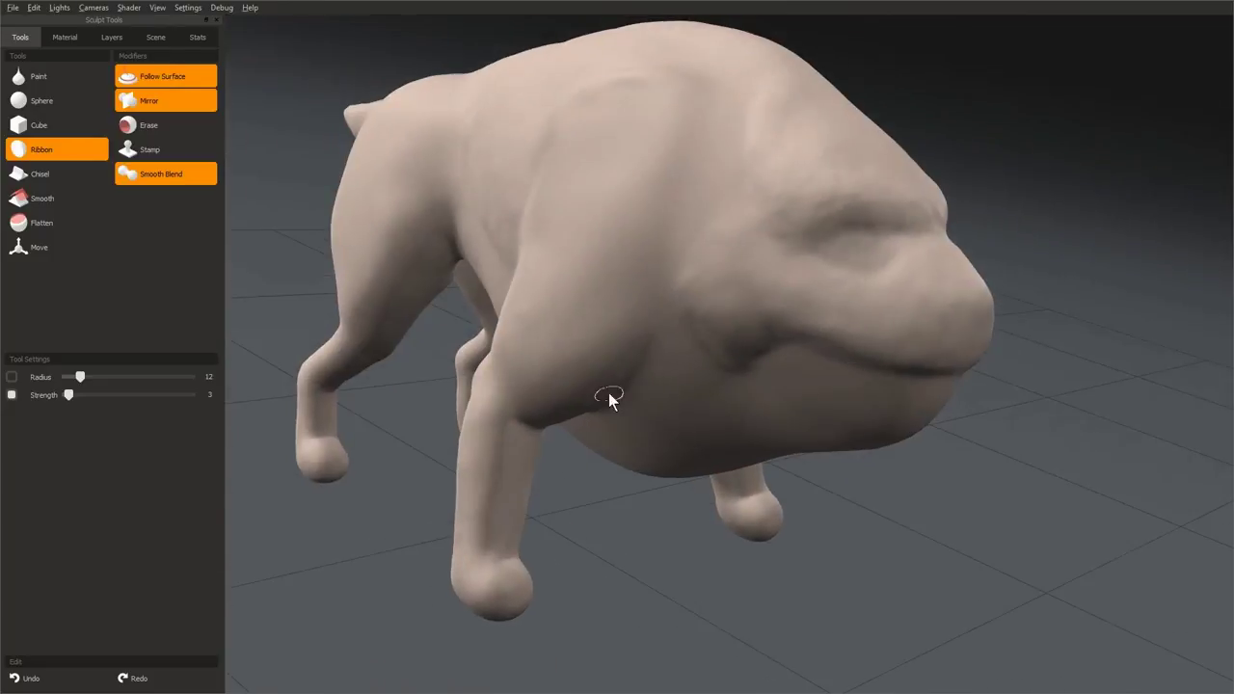
{"action": "middle_click_drag", "start_coordinate": [750, 291], "coordinate": [678, 270]}
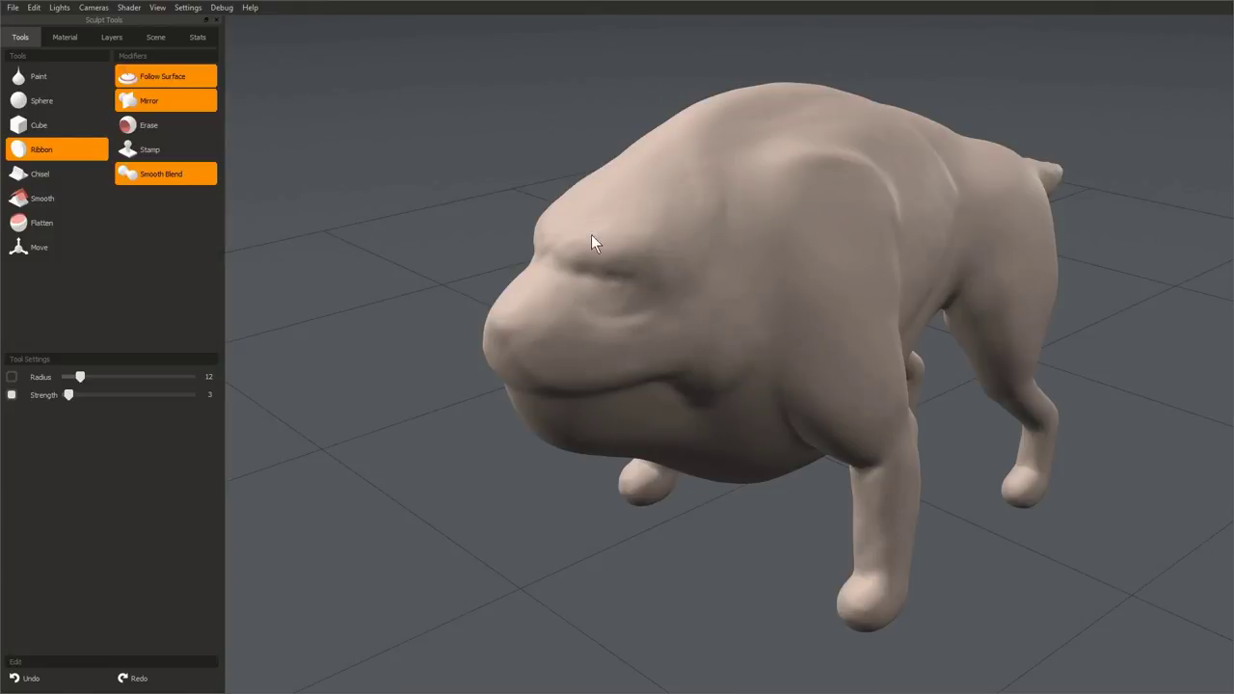
{"action": "middle_click_drag", "start_coordinate": [591, 234], "coordinate": [716, 328]}
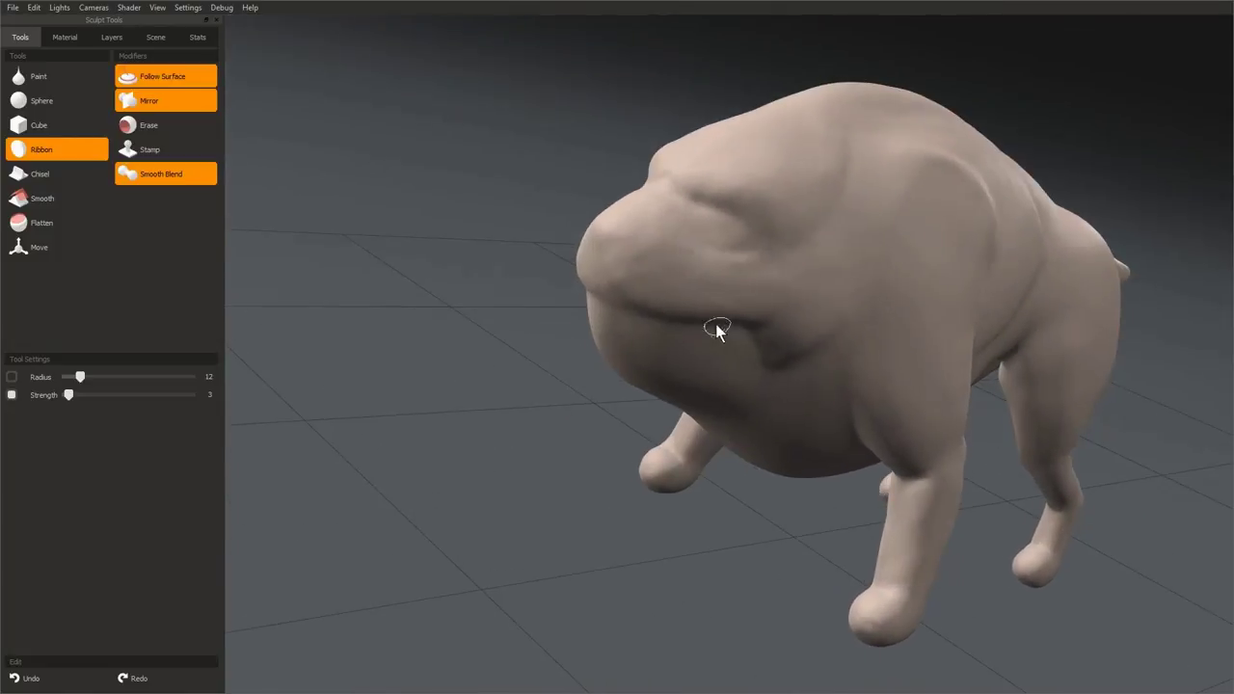
- Soften the muzzle, cheeks and jaw with broader Ribbon strokes at radius 27 and strength 6
{"action": "mouse_move", "coordinate": [760, 251]}
{"action": "middle_mouse_down"}
{"action": "mouse_move", "coordinate": [647, 468]}
{"action": "mouse_move", "coordinate": [812, 382]}
{"action": "mouse_move", "coordinate": [766, 256]}
{"action": "mouse_move", "coordinate": [788, 463]}
{"action": "mouse_move", "coordinate": [749, 292]}
{"action": "mouse_move", "coordinate": [697, 414]}
{"action": "mouse_move", "coordinate": [608, 193]}
{"action": "mouse_move", "coordinate": [675, 292]}
{"action": "mouse_move", "coordinate": [543, 217]}
{"action": "middle_mouse_up"}
{"action": "key", "text": "bracketright"}
{"action": "key", "text": "shift+bracketright"}
{"action": "middle_click_drag", "start_coordinate": [636, 239], "coordinate": [506, 279]}
{"action": "key", "text": "bracketright"}
{"action": "scroll", "coordinate": [724, 410], "scroll_direction": "up", "scroll_amount": 5}
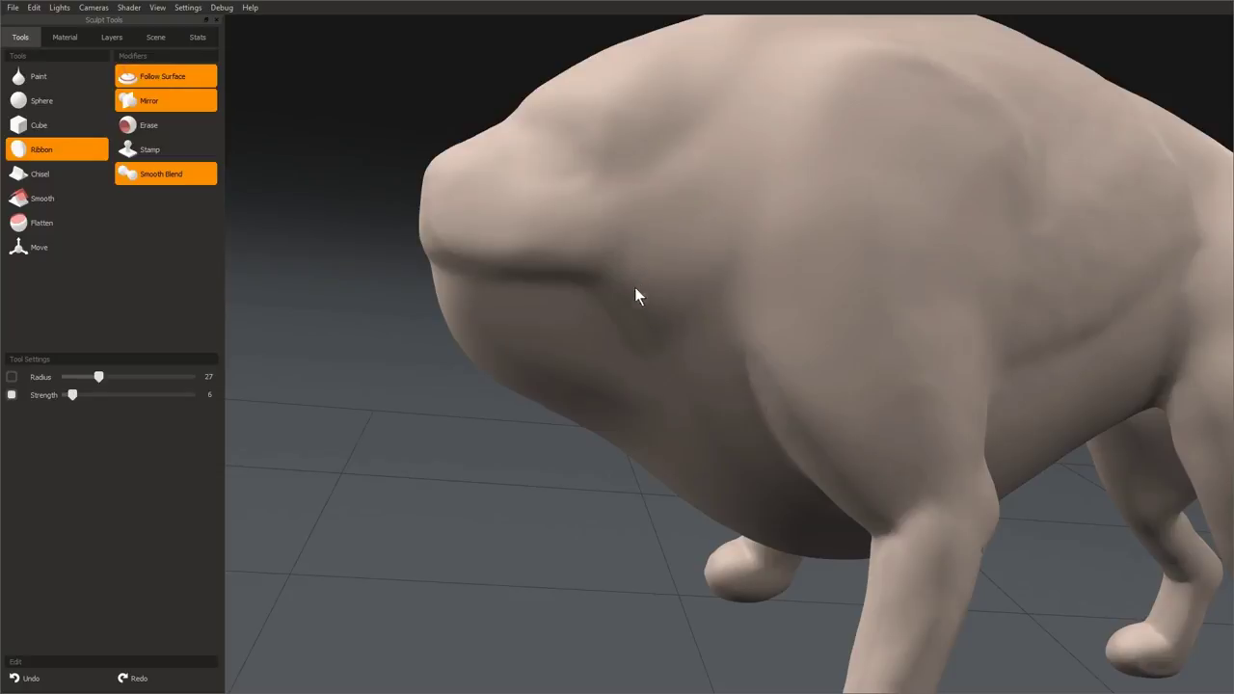
- Sculpt the ridge along the upper edge of the shoulder blade with Ribbon at radius 16 and strength 6
{"action": "scroll", "coordinate": [634, 287], "scroll_direction": "down", "scroll_amount": 5}
{"action": "middle_click_drag", "start_coordinate": [634, 287], "coordinate": [616, 359]}
{"action": "mouse_move", "coordinate": [616, 358]}
{"action": "right_mouse_down"}
{"action": "mouse_move", "coordinate": [946, 148]}
{"action": "mouse_move", "coordinate": [732, 322]}
{"action": "right_mouse_up"}
{"action": "mouse_move", "coordinate": [732, 322]}
{"action": "middle_mouse_down"}
{"action": "mouse_move", "coordinate": [752, 328]}
{"action": "mouse_move", "coordinate": [573, 459]}
{"action": "mouse_move", "coordinate": [487, 213]}
{"action": "mouse_move", "coordinate": [710, 206]}
{"action": "mouse_move", "coordinate": [663, 277]}
{"action": "middle_mouse_up"}
{"action": "scroll", "coordinate": [487, 213], "scroll_direction": "up", "scroll_amount": 3}
{"action": "key", "text": "["}
{"action": "mouse_move", "coordinate": [692, 197]}
{"action": "left_mouse_down"}
{"action": "mouse_move", "coordinate": [800, 213]}
{"action": "mouse_move", "coordinate": [839, 233]}
{"action": "left_mouse_up"}
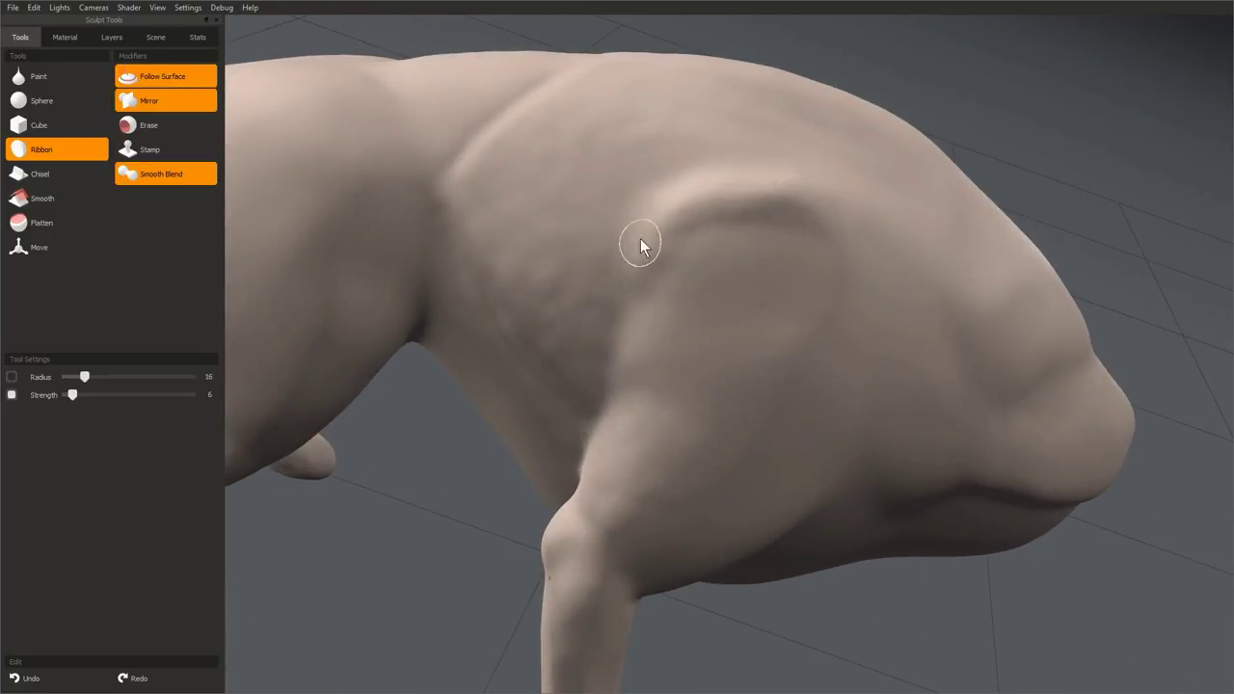
- Soften the shoulder and the side of the ribcage with large Ribbon strokes at radius 38 and strength 6
{"action": "key", "text": "bracketright"}
{"action": "key", "text": "bracketright"}
{"action": "key", "text": "bracketright"}
{"action": "key", "text": "bracketright"}
{"action": "key", "text": "bracketright"}
{"action": "key", "text": "bracketright"}
{"action": "mouse_move", "coordinate": [782, 187]}
{"action": "middle_mouse_down"}
{"action": "mouse_move", "coordinate": [575, 485]}
{"action": "mouse_move", "coordinate": [846, 251]}
{"action": "mouse_move", "coordinate": [690, 265]}
{"action": "middle_mouse_up"}
{"action": "key", "text": "alt+Tab"}
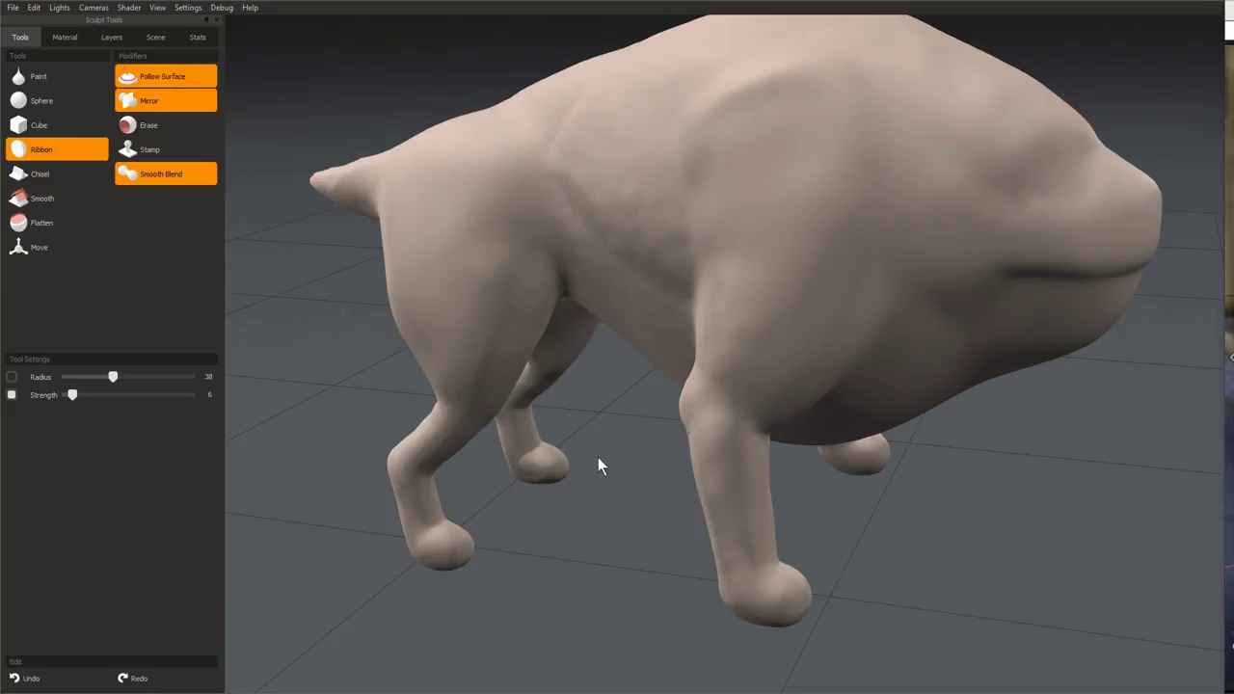
- Draw a thin skin fold from the hind thigh across the flank with Ribbon at radius 10 and strength 6
{"action": "mouse_move", "coordinate": [751, 487]}
{"action": "middle_mouse_down"}
{"action": "mouse_move", "coordinate": [567, 261]}
{"action": "mouse_move", "coordinate": [575, 241]}
{"action": "middle_mouse_up"}
{"action": "scroll", "coordinate": [566, 261], "scroll_direction": "up", "scroll_amount": 3}
{"action": "key", "text": "bracketleft"}
{"action": "key", "text": "bracketleft"}
{"action": "key", "text": "bracketleft"}
{"action": "key", "text": "bracketleft"}
{"action": "key", "text": "bracketleft"}
{"action": "key", "text": "bracketleft"}
{"action": "key", "text": "bracketleft"}
{"action": "left_click_drag", "start_coordinate": [575, 241], "coordinate": [661, 296]}
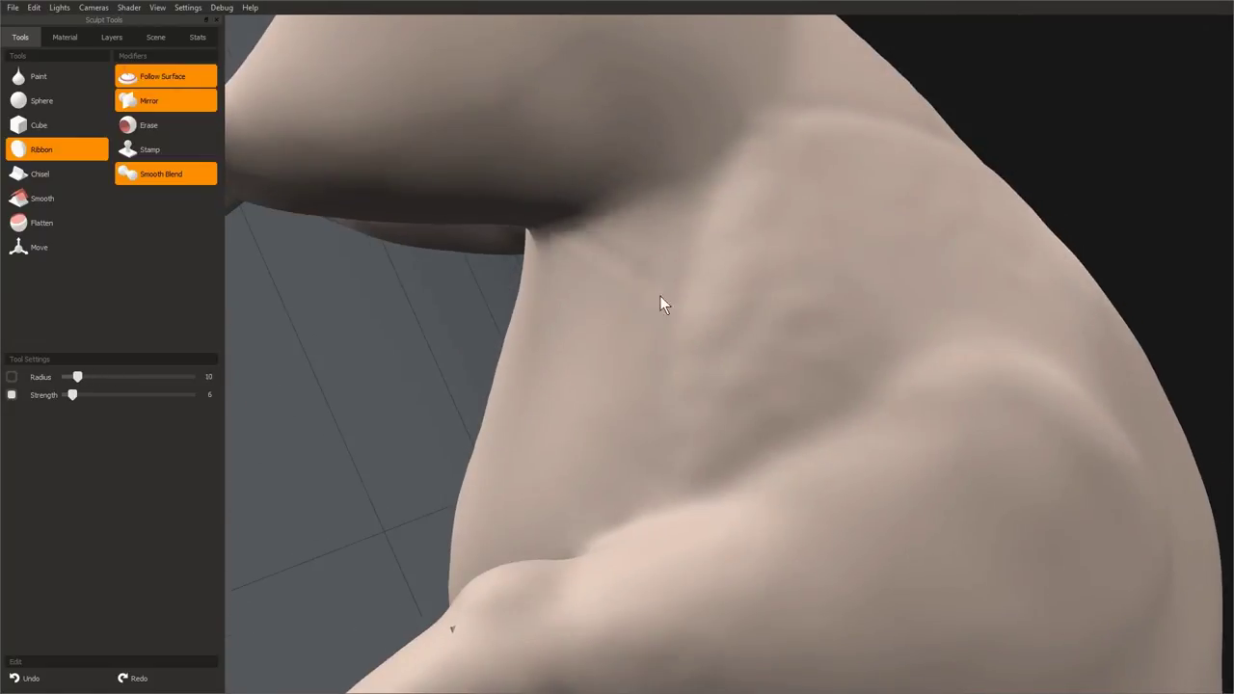
- Thicken the flank fold between the hind thigh and belly with Ribbon at radius 22 and strength 6
{"action": "middle_click_drag", "start_coordinate": [681, 267], "coordinate": [693, 328]}
{"action": "key", "text": "bracketright"}
{"action": "key", "text": "bracketright"}
{"action": "mouse_move", "coordinate": [682, 285]}
{"action": "middle_mouse_down"}
{"action": "mouse_move", "coordinate": [651, 265]}
{"action": "mouse_move", "coordinate": [777, 422]}
{"action": "mouse_move", "coordinate": [703, 275]}
{"action": "middle_mouse_up"}
{"action": "key", "text": "bracketright"}
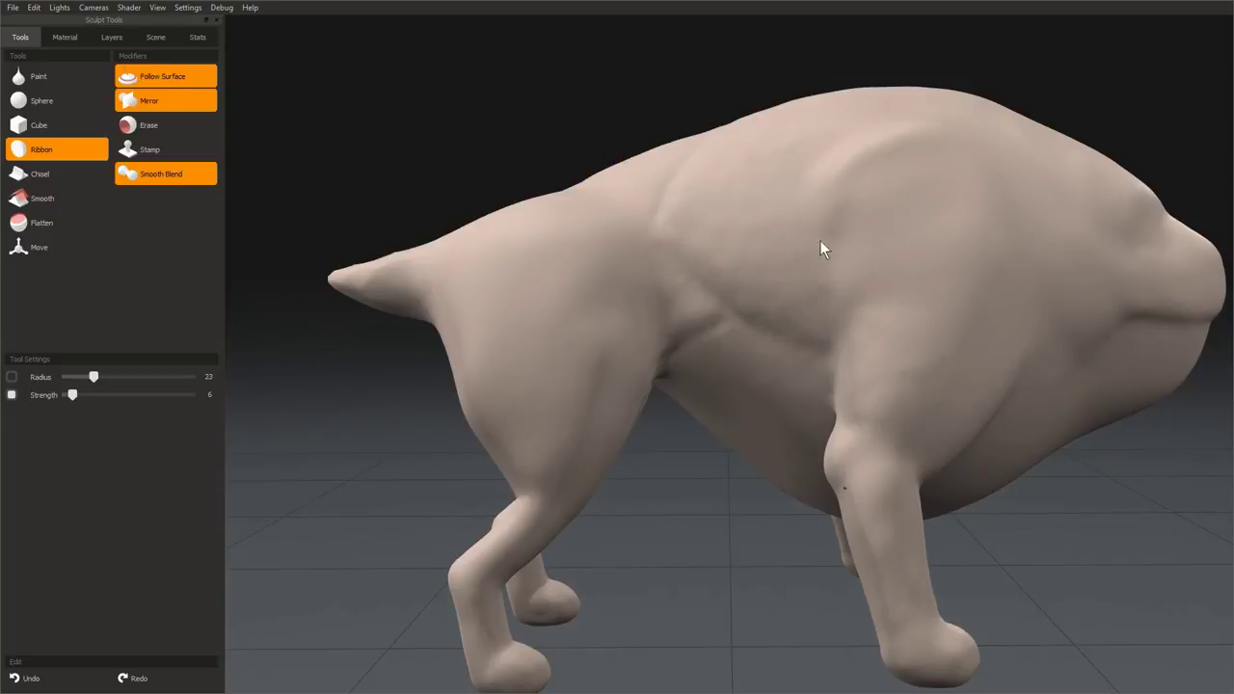
- Blend the flank fold into the surrounding skin with Ribbon at radius 20 and strength 9
{"action": "middle_click_drag", "start_coordinate": [819, 250], "coordinate": [815, 369]}
{"action": "key", "text": "shift+bracketright"}
{"action": "key", "text": "shift+bracketright"}
{"action": "key", "text": "shift+bracketright"}
{"action": "key", "text": "bracketleft"}
{"action": "key", "text": "bracketleft"}
{"action": "key", "text": "bracketleft"}
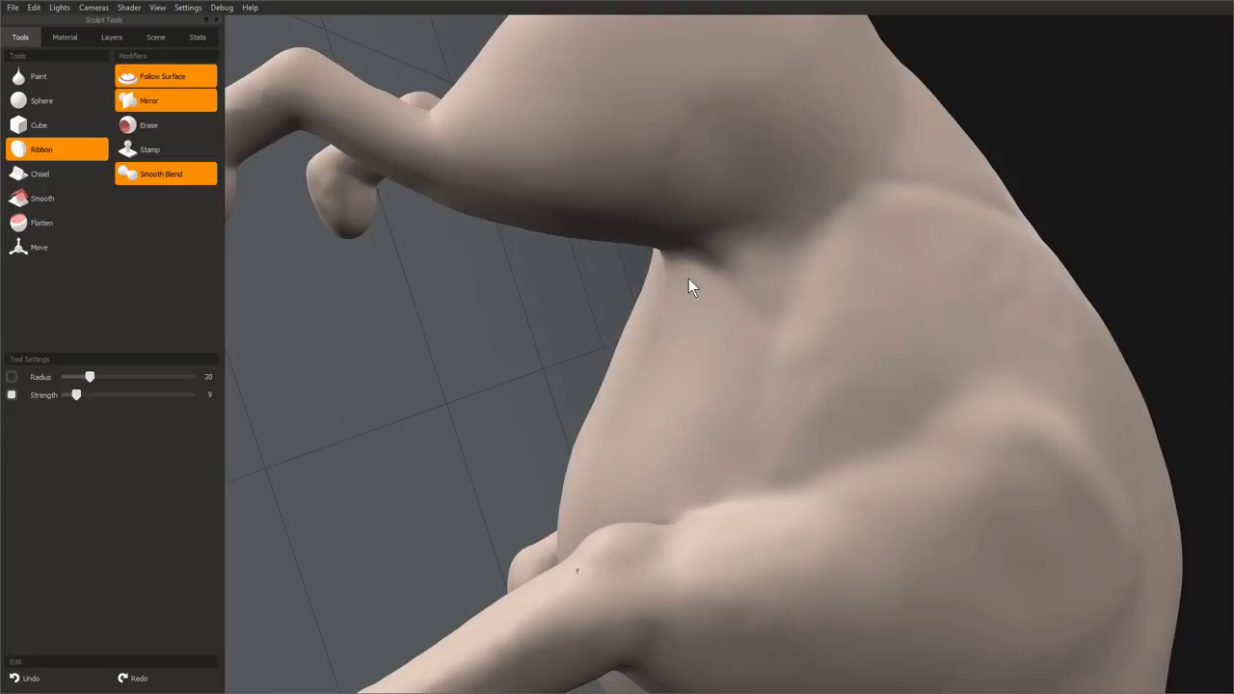
- Refine the crease where the hind thigh meets the belly with Ribbon at radius 12 and strength 3
{"action": "middle_click_drag", "start_coordinate": [688, 280], "coordinate": [712, 292]}
{"action": "key", "text": "shift+bracketleft"}
{"action": "key", "text": "shift+bracketleft"}
{"action": "key", "text": "shift+bracketleft"}
{"action": "key", "text": "shift+bracketleft"}
{"action": "key", "text": "shift+bracketleft"}
{"action": "key", "text": "shift+bracketleft"}
{"action": "key", "text": "bracketleft"}
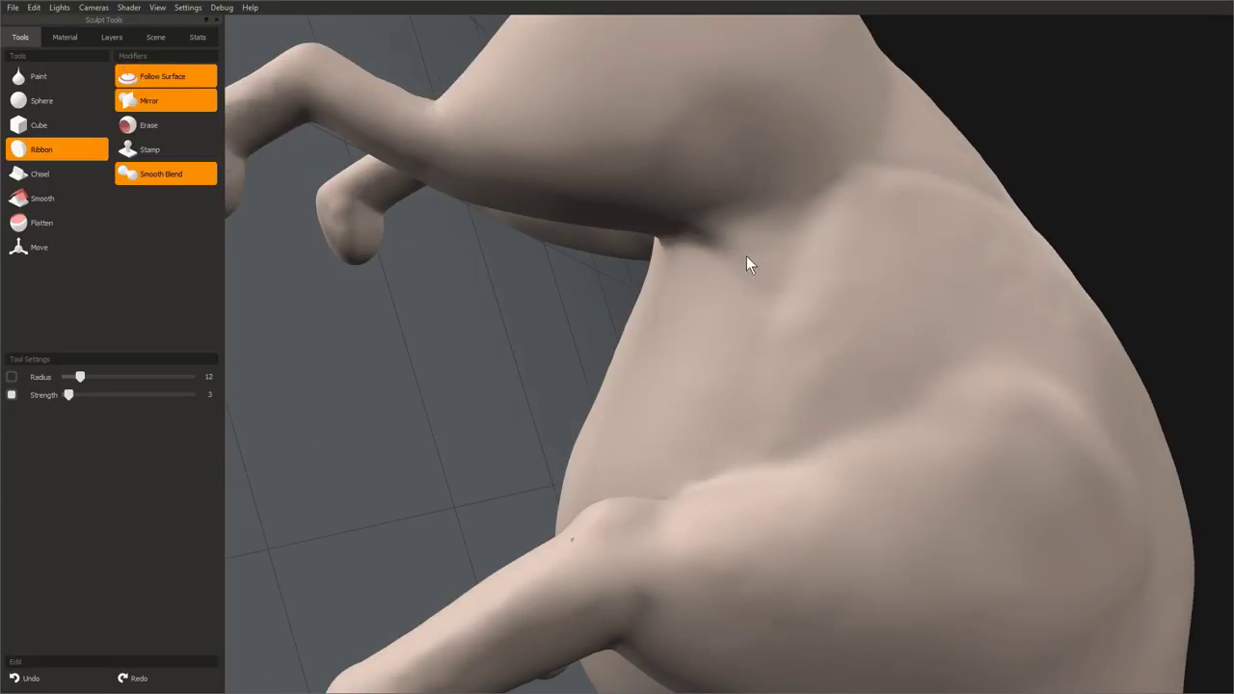
- Build up the skin in front of the hind thigh with Ribbon strokes at radius 18 and strength 3
{"action": "mouse_move", "coordinate": [777, 248]}
{"action": "middle_mouse_down"}
{"action": "mouse_move", "coordinate": [735, 209]}
{"action": "mouse_move", "coordinate": [553, 289]}
{"action": "mouse_move", "coordinate": [748, 386]}
{"action": "mouse_move", "coordinate": [735, 271]}
{"action": "middle_mouse_up"}
{"action": "key", "text": "bracketright"}
{"action": "key", "text": "bracketright"}
{"action": "key", "text": "bracketright"}
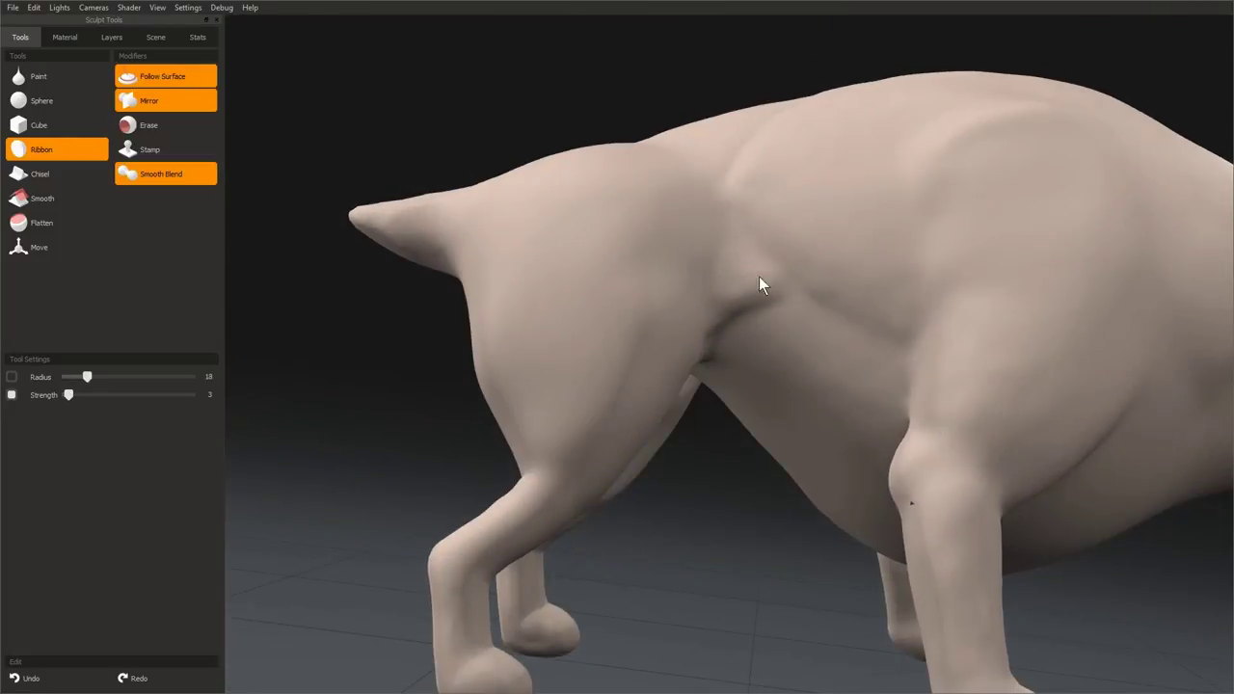
{"action": "left_click_drag", "start_coordinate": [725, 300], "coordinate": [744, 288]}
- Merge the flank fold into the ribs and belly with stronger Ribbon strokes at strength 9
{"action": "middle_click_drag", "start_coordinate": [852, 310], "coordinate": [878, 349]}
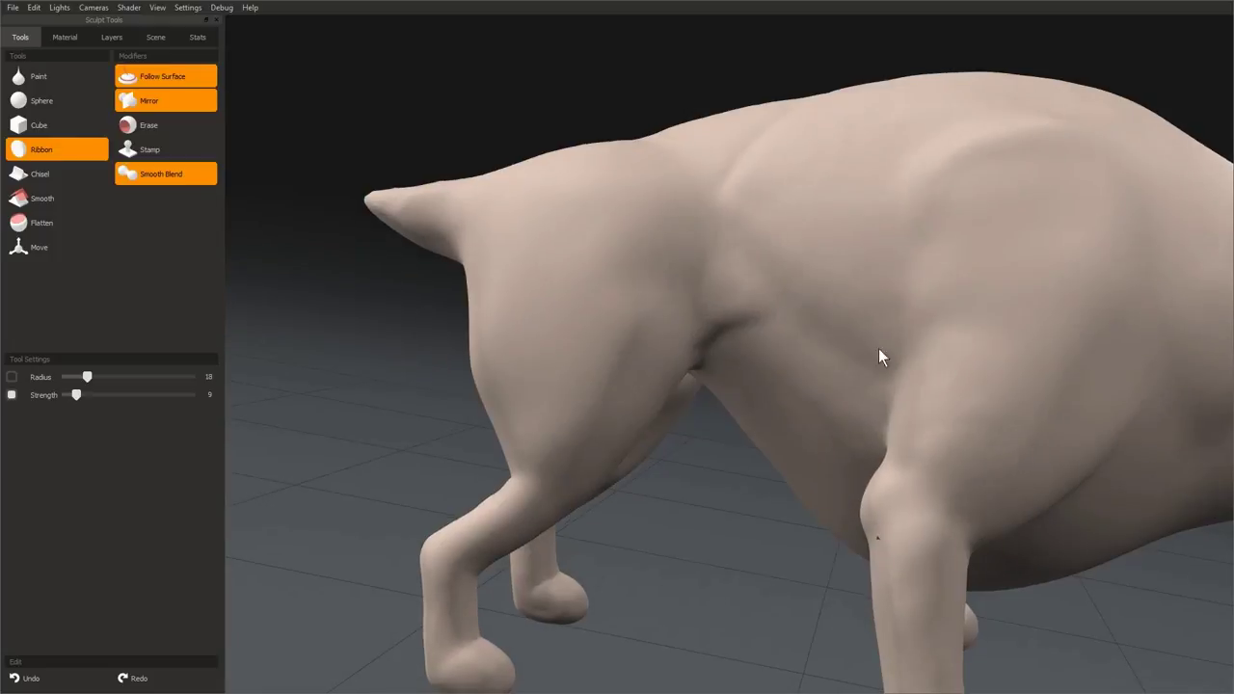
{"action": "mouse_move", "coordinate": [748, 216]}
{"action": "middle_mouse_down"}
{"action": "mouse_move", "coordinate": [719, 306]}
{"action": "mouse_move", "coordinate": [722, 399]}
{"action": "mouse_move", "coordinate": [772, 312]}
{"action": "mouse_move", "coordinate": [867, 294]}
{"action": "mouse_move", "coordinate": [791, 460]}
{"action": "mouse_move", "coordinate": [791, 331]}
{"action": "mouse_move", "coordinate": [727, 364]}
{"action": "mouse_move", "coordinate": [796, 351]}
{"action": "mouse_move", "coordinate": [1013, 501]}
{"action": "mouse_move", "coordinate": [749, 276]}
{"action": "mouse_move", "coordinate": [1010, 378]}
{"action": "mouse_move", "coordinate": [876, 408]}
{"action": "middle_mouse_up"}
{"action": "key", "text": "bracketright"}
{"action": "key", "text": "bracketright"}
{"action": "key", "text": "bracketright"}
{"action": "key", "text": "bracketright"}
{"action": "key", "text": "bracketright"}
{"action": "key", "text": "bracketleft"}
{"action": "key", "text": "bracketleft"}
{"action": "key", "text": "bracketleft"}
- Refine the hind lower legs with Ribbon at radius 28 and strength 9
{"action": "mouse_move", "coordinate": [876, 341]}
{"action": "middle_mouse_down"}
{"action": "mouse_move", "coordinate": [857, 369]}
{"action": "mouse_move", "coordinate": [793, 378]}
{"action": "mouse_move", "coordinate": [661, 317]}
{"action": "mouse_move", "coordinate": [567, 319]}
{"action": "mouse_move", "coordinate": [697, 271]}
{"action": "mouse_move", "coordinate": [562, 336]}
{"action": "middle_mouse_up"}
{"action": "key", "text": "bracketright"}
{"action": "key", "text": "bracketright"}
{"action": "key", "text": "bracketright"}
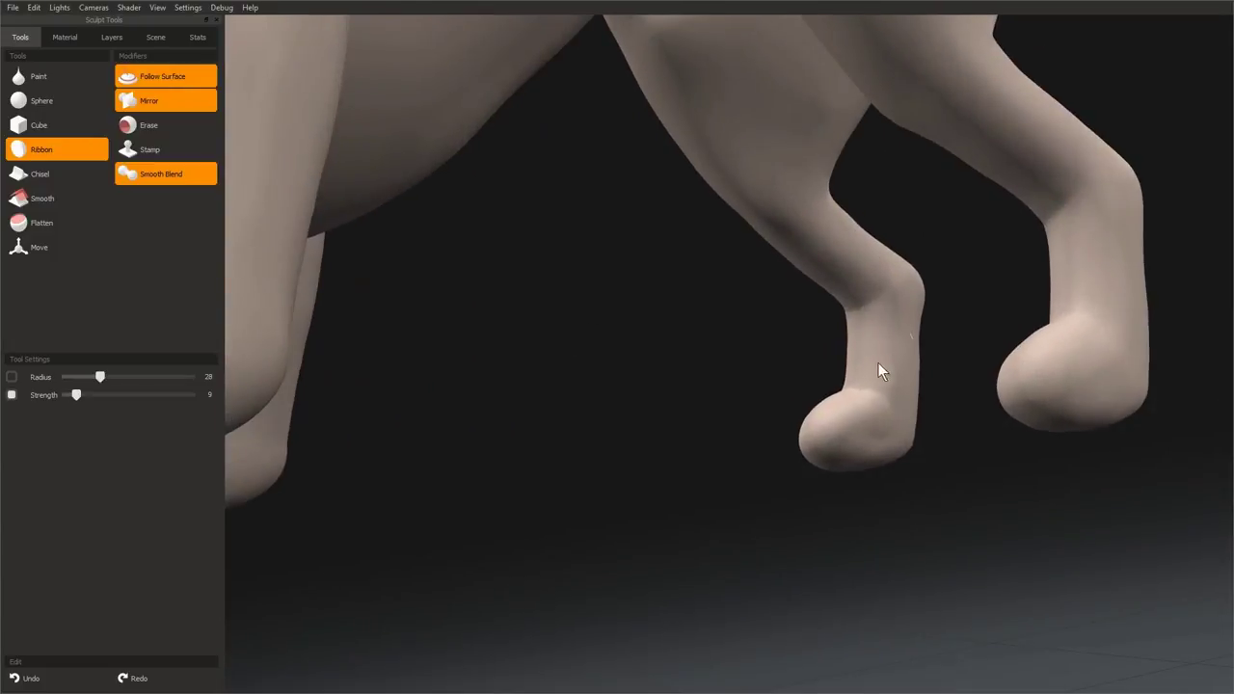
- Fill out the haunch and smooth its transition into the flank with Ribbon at radius 28 and strength 9
{"action": "middle_click_drag", "start_coordinate": [878, 366], "coordinate": [680, 330]}
{"action": "key", "text": "bracketleft"}
{"action": "key", "text": "bracketleft"}
{"action": "key", "text": "bracketleft"}
{"action": "key", "text": "bracketleft"}
{"action": "key", "text": "bracketright"}
{"action": "key", "text": "bracketright"}
{"action": "key", "text": "bracketright"}
{"action": "key", "text": "bracketright"}
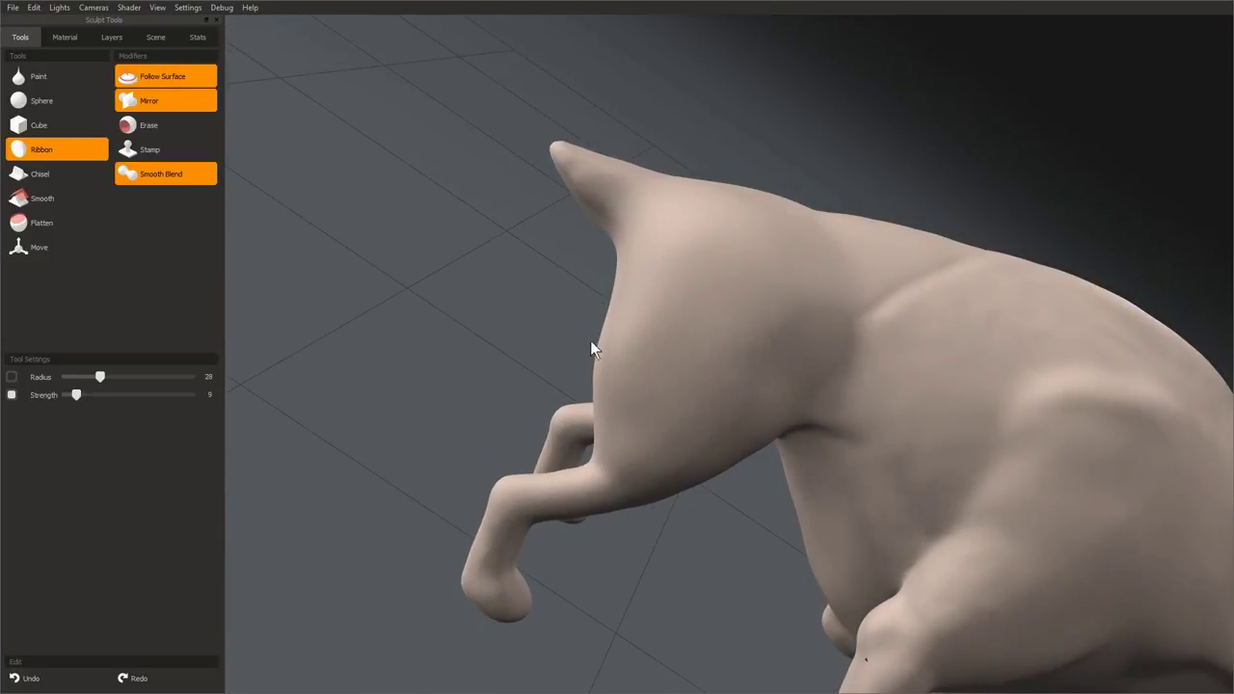
- Even out the rump, back and shoulders with broad Ribbon strokes at radius 28 and strength 9
{"action": "mouse_move", "coordinate": [616, 366]}
{"action": "middle_mouse_down"}
{"action": "mouse_move", "coordinate": [820, 276]}
{"action": "mouse_move", "coordinate": [702, 407]}
{"action": "mouse_move", "coordinate": [664, 498]}
{"action": "mouse_move", "coordinate": [607, 364]}
{"action": "middle_mouse_up"}
{"action": "middle_click_drag", "start_coordinate": [699, 268], "coordinate": [791, 251]}
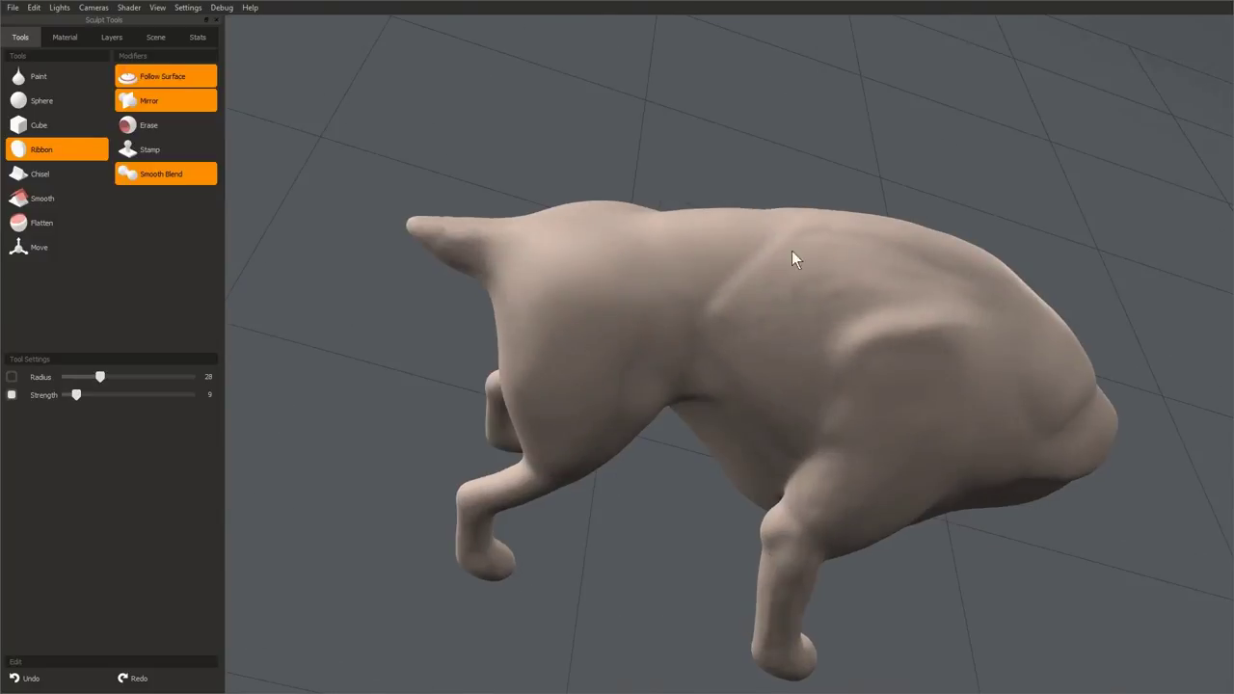
{"action": "middle_click_drag", "start_coordinate": [816, 298], "coordinate": [845, 345]}
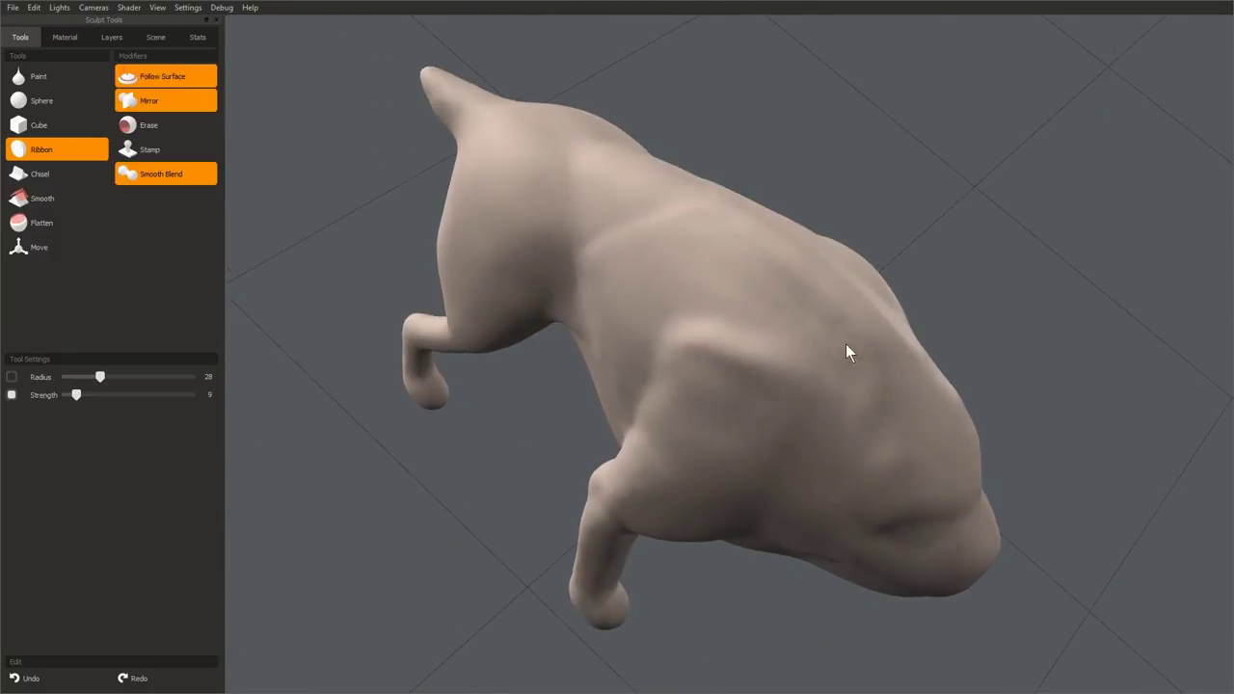
{"action": "middle_click_drag", "start_coordinate": [742, 251], "coordinate": [707, 295]}
{"action": "middle_click_drag", "start_coordinate": [861, 360], "coordinate": [666, 249]}
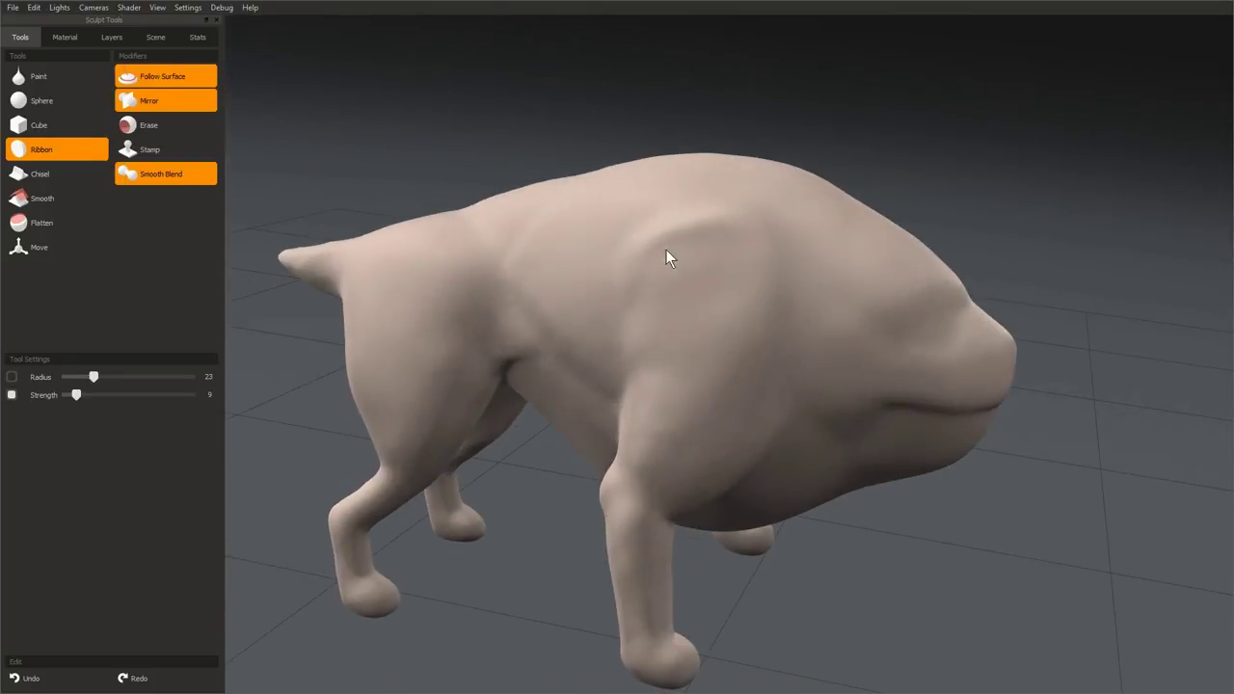
- Switch to the Sphere tool and sculpt the hip beside the tail at radius 16 and strength 3
{"action": "middle_click_drag", "start_coordinate": [691, 430], "coordinate": [658, 336]}
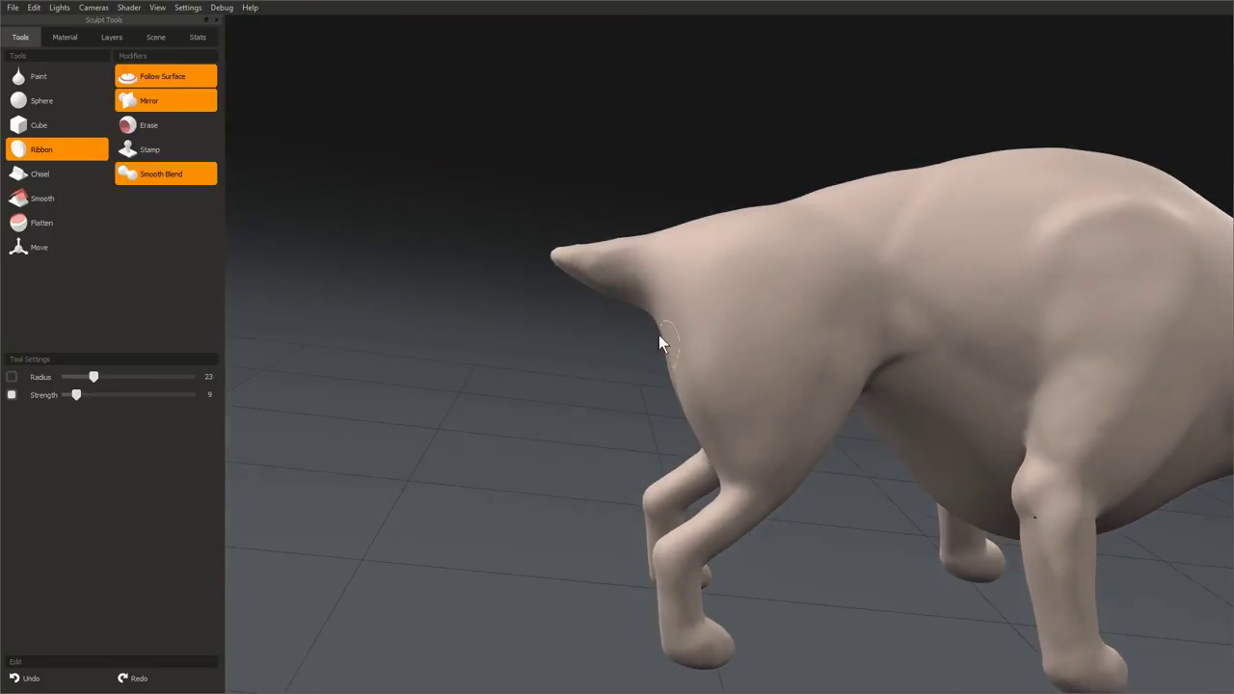
{"action": "key", "text": "2"}
{"action": "middle_click_drag", "start_coordinate": [753, 369], "coordinate": [824, 374]}
{"action": "middle_click_drag", "start_coordinate": [713, 333], "coordinate": [739, 344]}
{"action": "key", "text": "bracketleft"}
{"action": "key", "text": "bracketleft"}
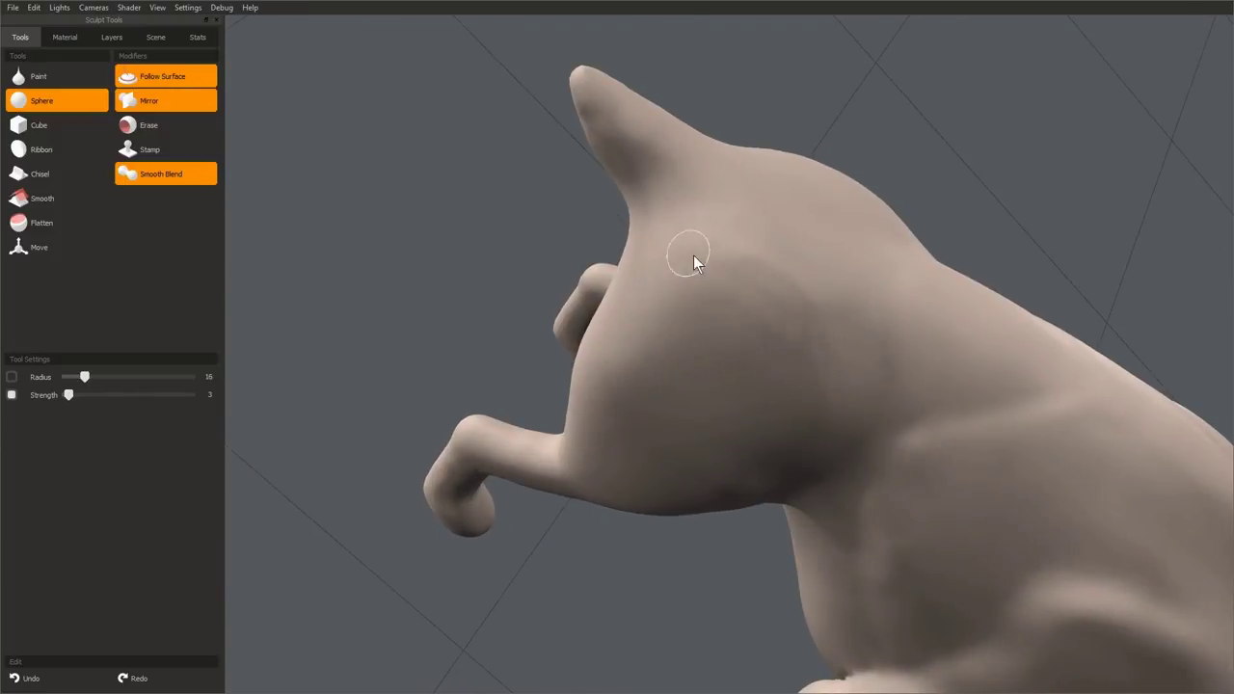
- Add muscle volume across the upper haunch with Sphere at radius 23 and strength 3
{"action": "middle_click_drag", "start_coordinate": [740, 268], "coordinate": [646, 255]}
{"action": "mouse_move", "coordinate": [726, 427]}
{"action": "middle_mouse_down"}
{"action": "mouse_move", "coordinate": [647, 190]}
{"action": "mouse_move", "coordinate": [723, 623]}
{"action": "mouse_move", "coordinate": [697, 322]}
{"action": "middle_mouse_up"}
{"action": "key", "text": "Right"}
{"action": "key", "text": "Right"}
{"action": "key", "text": "Right"}
{"action": "key", "text": "Right"}
{"action": "key", "text": "Right"}
{"action": "key", "text": "Right"}
{"action": "key", "text": "Right"}
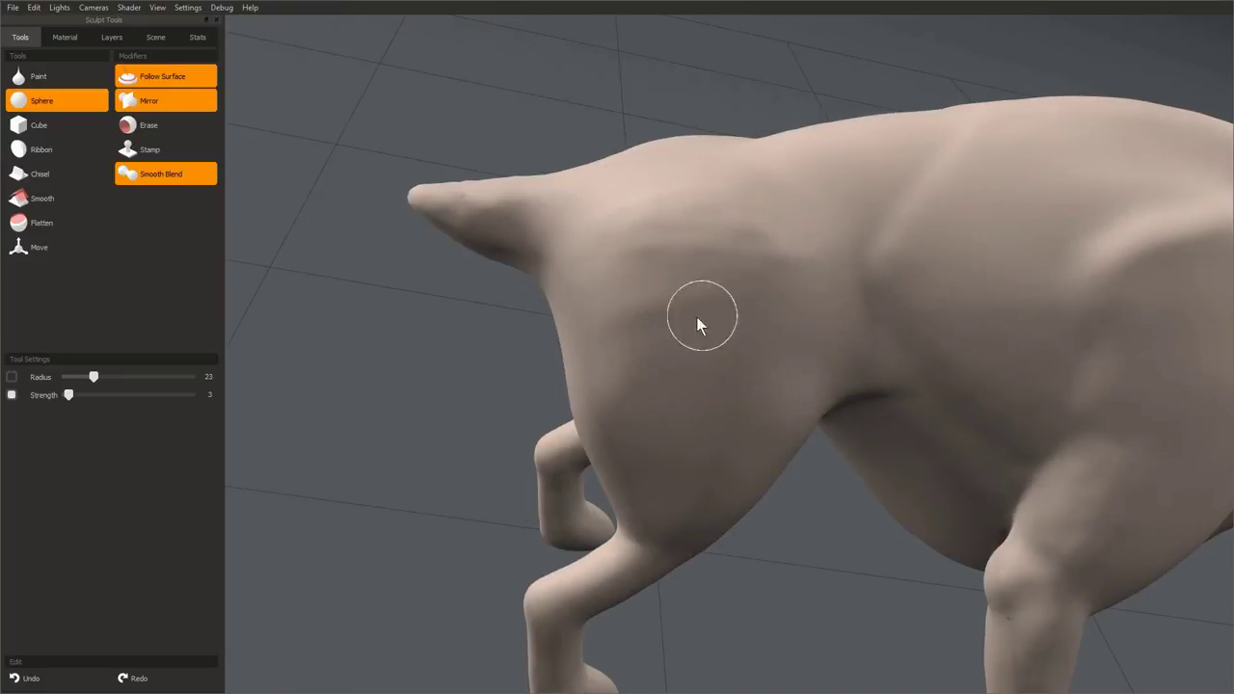
- Smooth and round the hip and thigh with large Sphere strokes at radius 42 and strength 3
{"action": "middle_click_drag", "start_coordinate": [623, 289], "coordinate": [648, 203]}
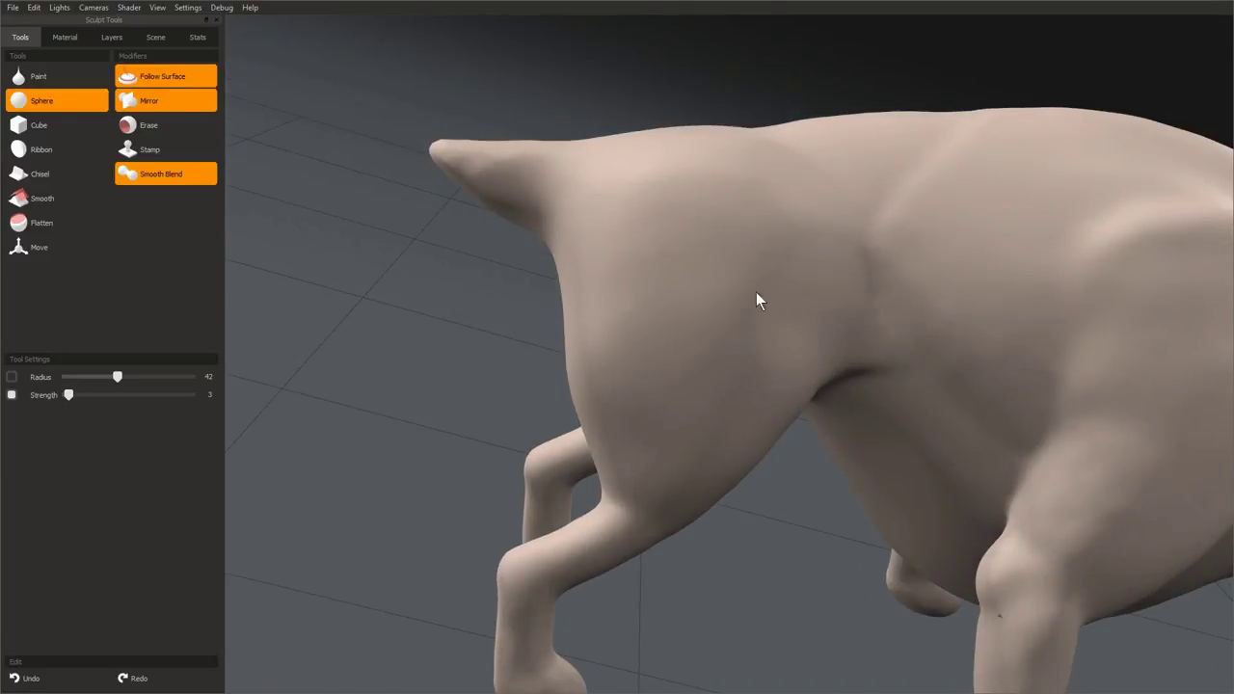
{"action": "middle_click_drag", "start_coordinate": [643, 504], "coordinate": [694, 280]}
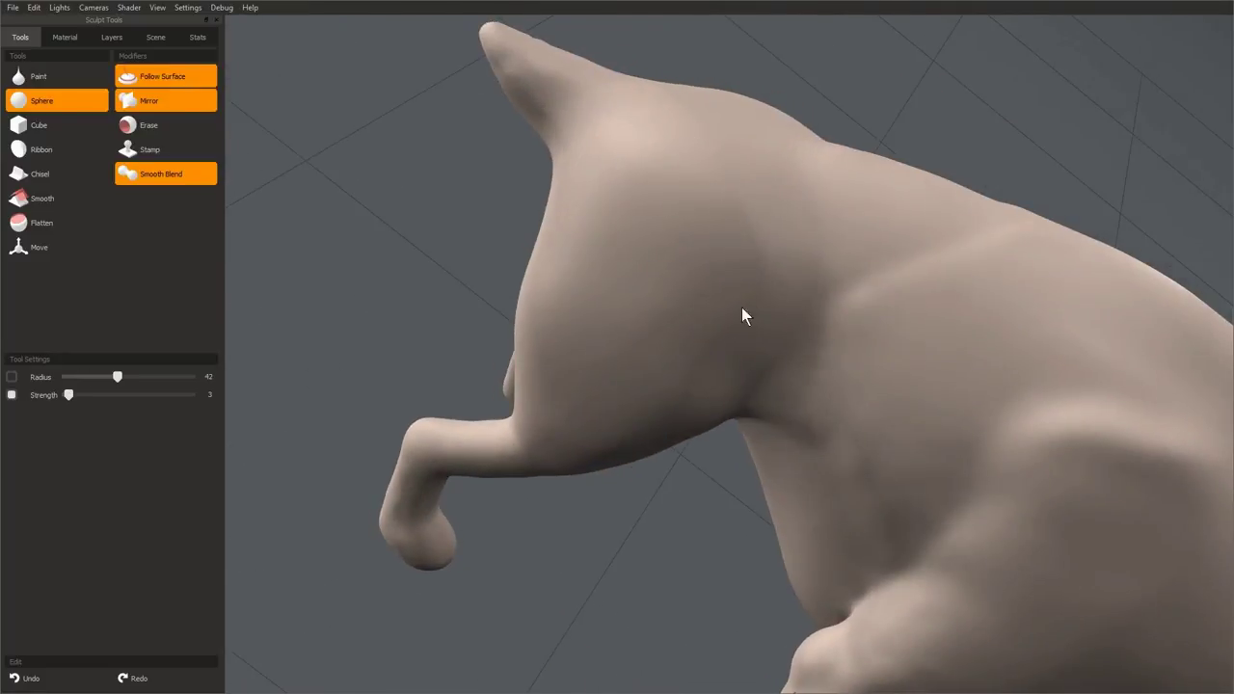
{"action": "middle_click_drag", "start_coordinate": [741, 314], "coordinate": [774, 487]}
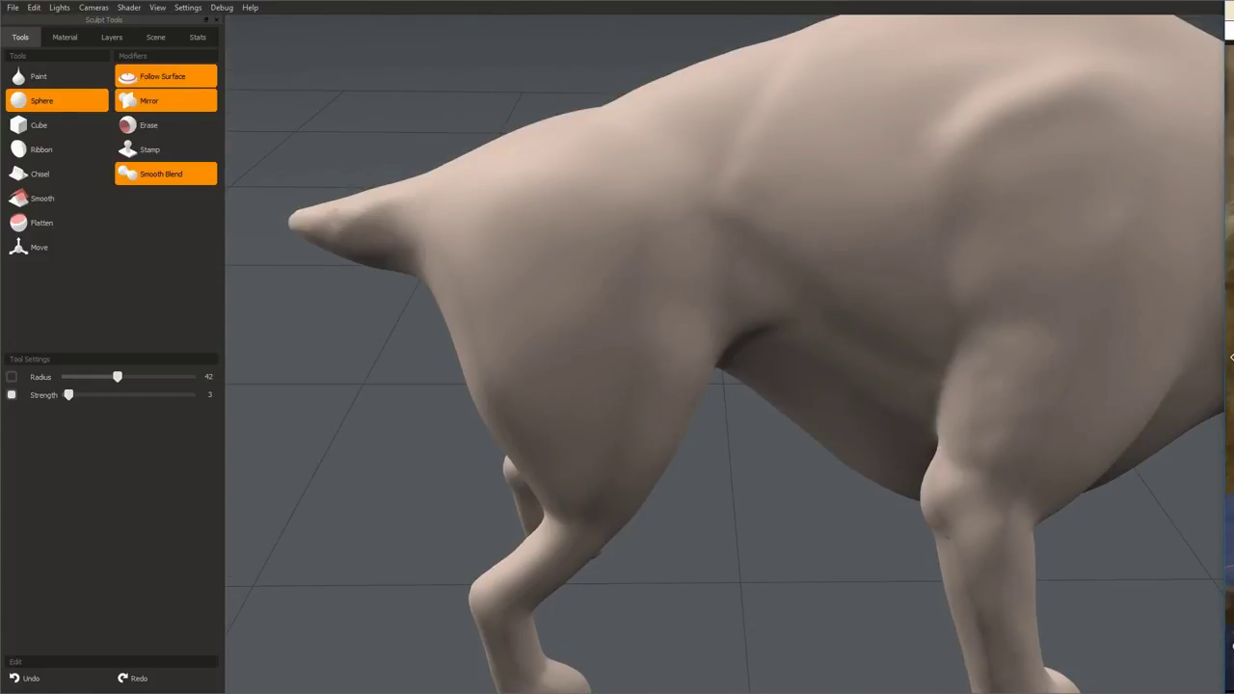
{"action": "middle_click_drag", "start_coordinate": [771, 496], "coordinate": [710, 281]}
- Blend the inner hind thighs into the belly with Sphere strokes at radius 28 and 18, strength 10
{"action": "key", "text": "bracketright"}
{"action": "key", "text": "shift+bracketright"}
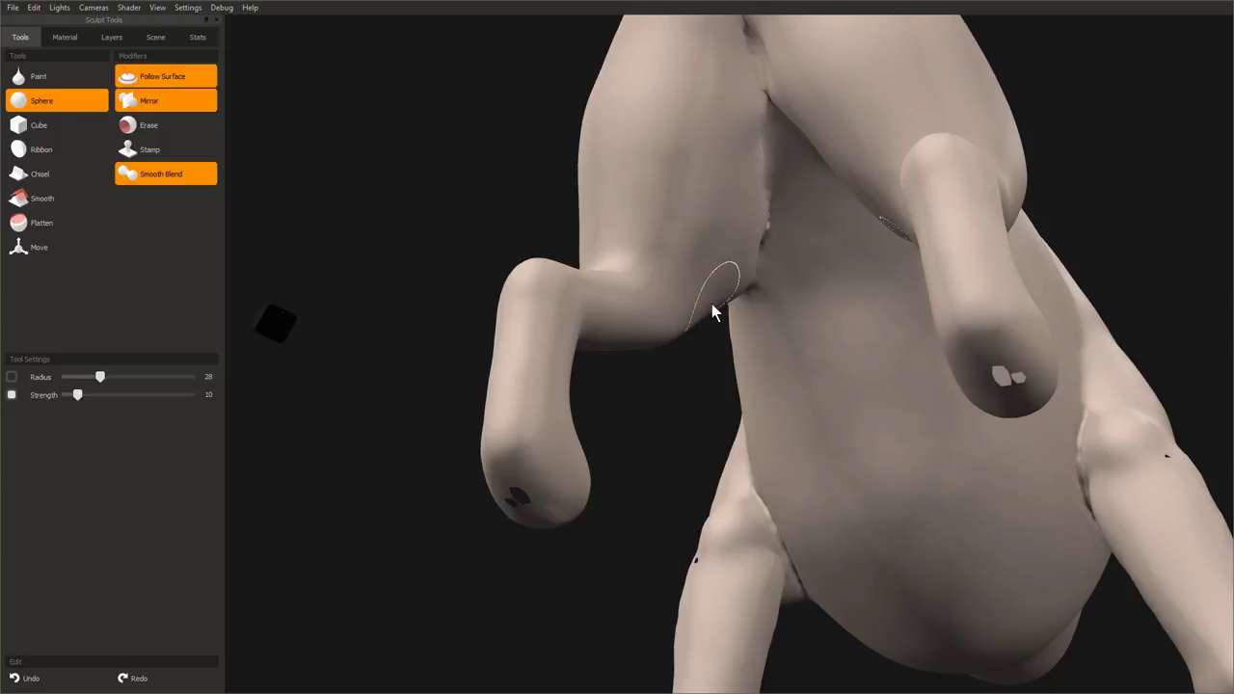
{"action": "mouse_move", "coordinate": [710, 311]}
{"action": "middle_mouse_down"}
{"action": "mouse_move", "coordinate": [859, 446]}
{"action": "mouse_move", "coordinate": [666, 149]}
{"action": "mouse_move", "coordinate": [707, 333]}
{"action": "middle_mouse_up"}
{"action": "key", "text": "bracketleft"}
{"action": "left_click", "coordinate": [664, 290]}
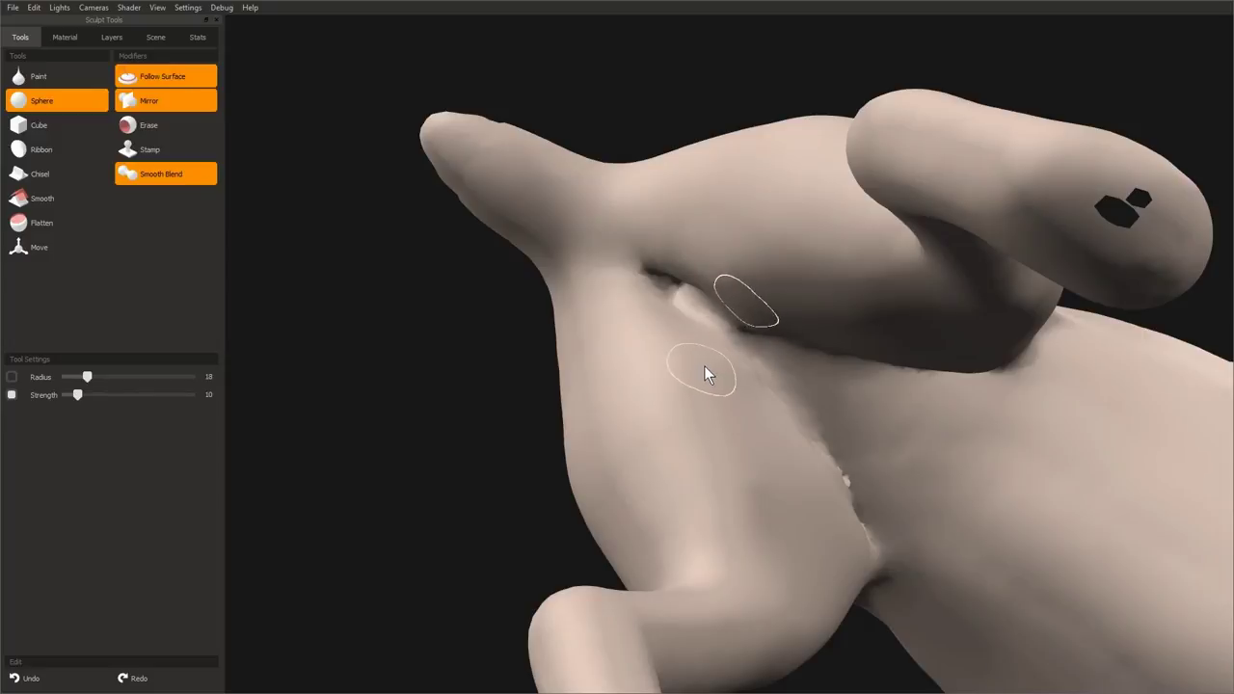
- Refine the crease between the hind legs below the tail with light Sphere strokes at radius 15 and strength 2
{"action": "key", "text": "shift+bracketleft"}
{"action": "key", "text": "shift+bracketleft"}
{"action": "key", "text": "bracketleft"}
{"action": "middle_click_drag", "start_coordinate": [703, 355], "coordinate": [663, 152]}
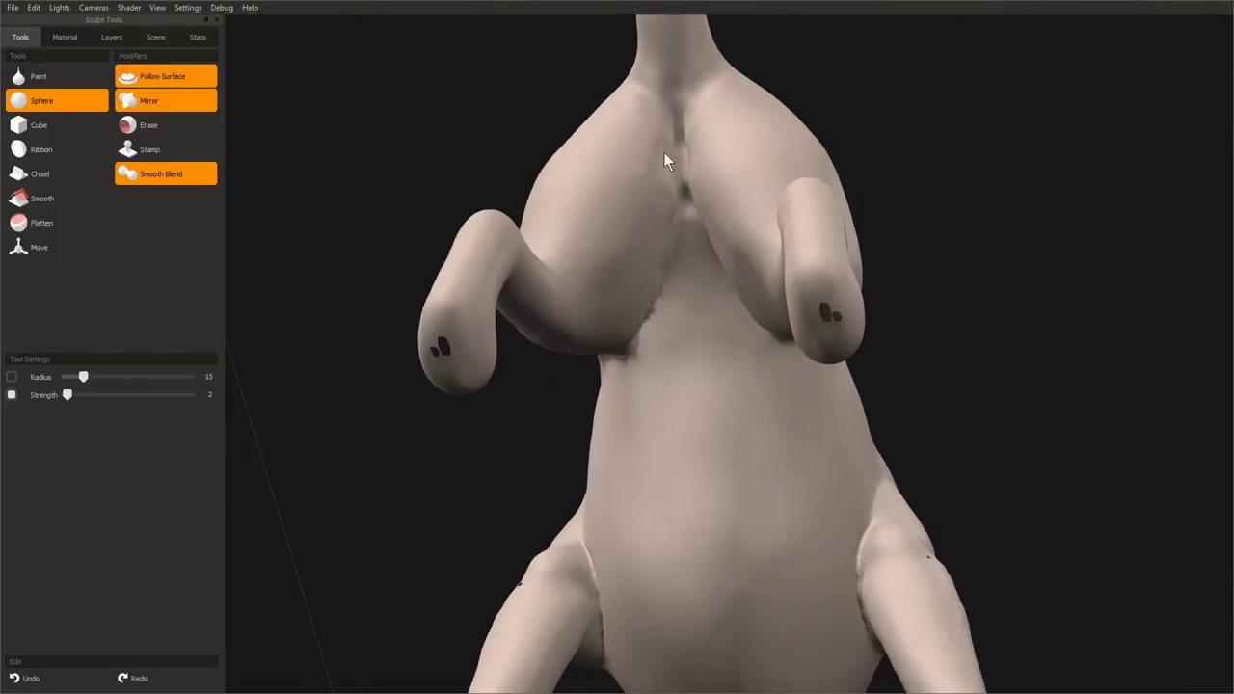
{"action": "middle_click_drag", "start_coordinate": [668, 269], "coordinate": [669, 205]}
- Smooth the creases between the inner thighs and belly with Sphere at radius 18 and strength 10
{"action": "key", "text": "]"}
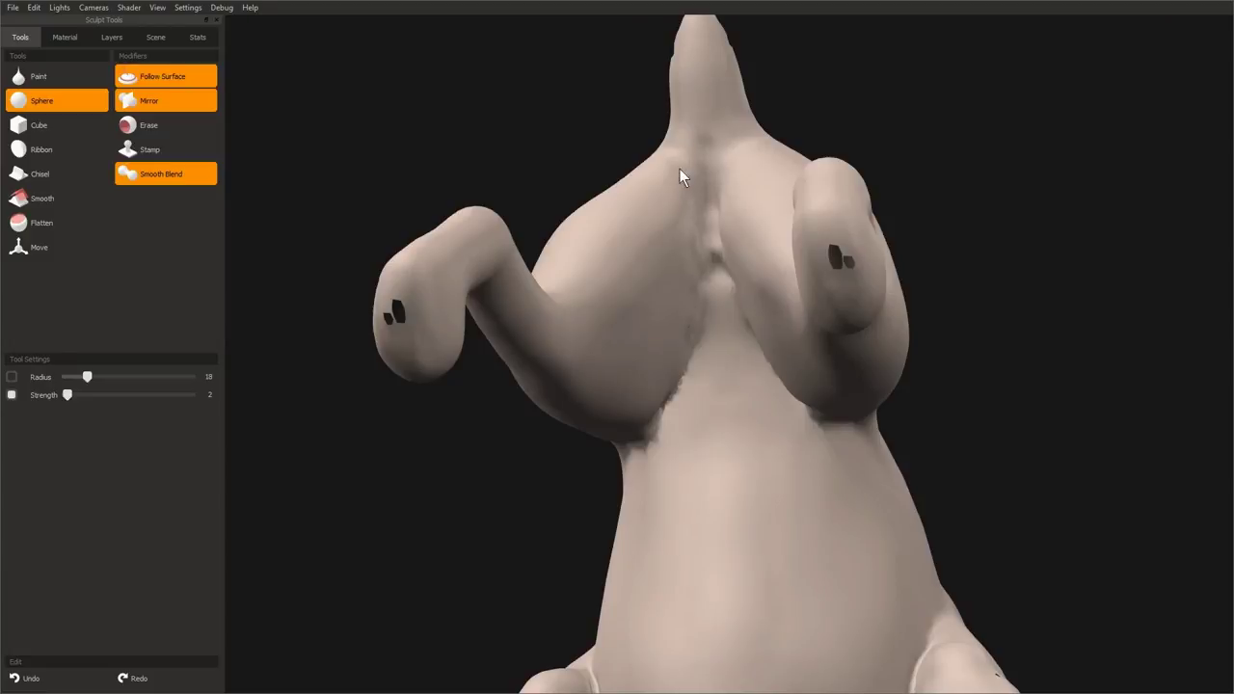
{"action": "mouse_move", "coordinate": [680, 169]}
{"action": "middle_mouse_down"}
{"action": "mouse_move", "coordinate": [723, 264]}
{"action": "mouse_move", "coordinate": [760, 284]}
{"action": "mouse_move", "coordinate": [723, 189]}
{"action": "mouse_move", "coordinate": [717, 346]}
{"action": "mouse_move", "coordinate": [796, 448]}
{"action": "mouse_move", "coordinate": [686, 236]}
{"action": "mouse_move", "coordinate": [692, 223]}
{"action": "middle_mouse_up"}
{"action": "middle_click_drag", "start_coordinate": [758, 321], "coordinate": [645, 256]}
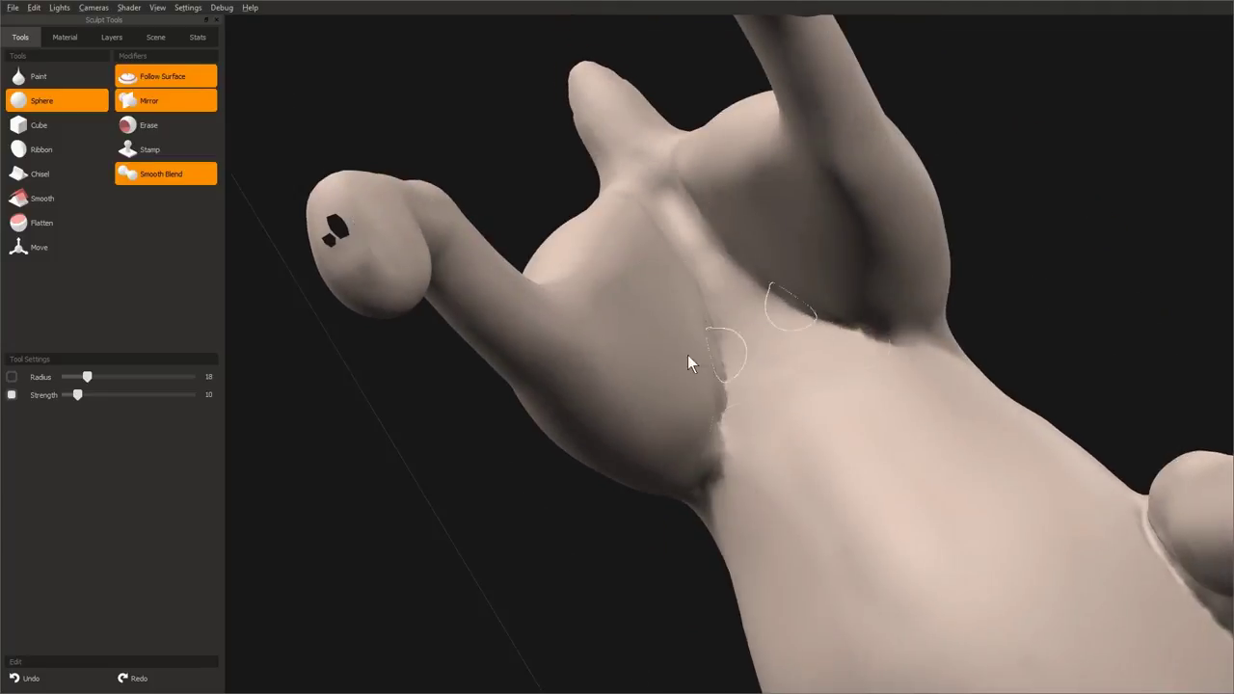
{"action": "middle_click_drag", "start_coordinate": [688, 357], "coordinate": [820, 325]}
{"action": "mouse_move", "coordinate": [723, 254]}
{"action": "middle_mouse_down"}
{"action": "mouse_move", "coordinate": [666, 174]}
{"action": "mouse_move", "coordinate": [771, 283]}
{"action": "mouse_move", "coordinate": [729, 237]}
{"action": "mouse_move", "coordinate": [690, 352]}
{"action": "mouse_move", "coordinate": [820, 242]}
{"action": "mouse_move", "coordinate": [723, 380]}
{"action": "mouse_move", "coordinate": [875, 347]}
{"action": "mouse_move", "coordinate": [698, 322]}
{"action": "mouse_move", "coordinate": [805, 352]}
{"action": "mouse_move", "coordinate": [781, 349]}
{"action": "mouse_move", "coordinate": [774, 398]}
{"action": "middle_mouse_up"}
{"action": "scroll", "coordinate": [756, 310], "scroll_direction": "down", "scroll_amount": 8, "text": "shift"}
{"action": "middle_click_drag", "start_coordinate": [736, 315], "coordinate": [793, 311]}
{"action": "scroll", "coordinate": [752, 315], "scroll_direction": "down", "scroll_amount": 8}
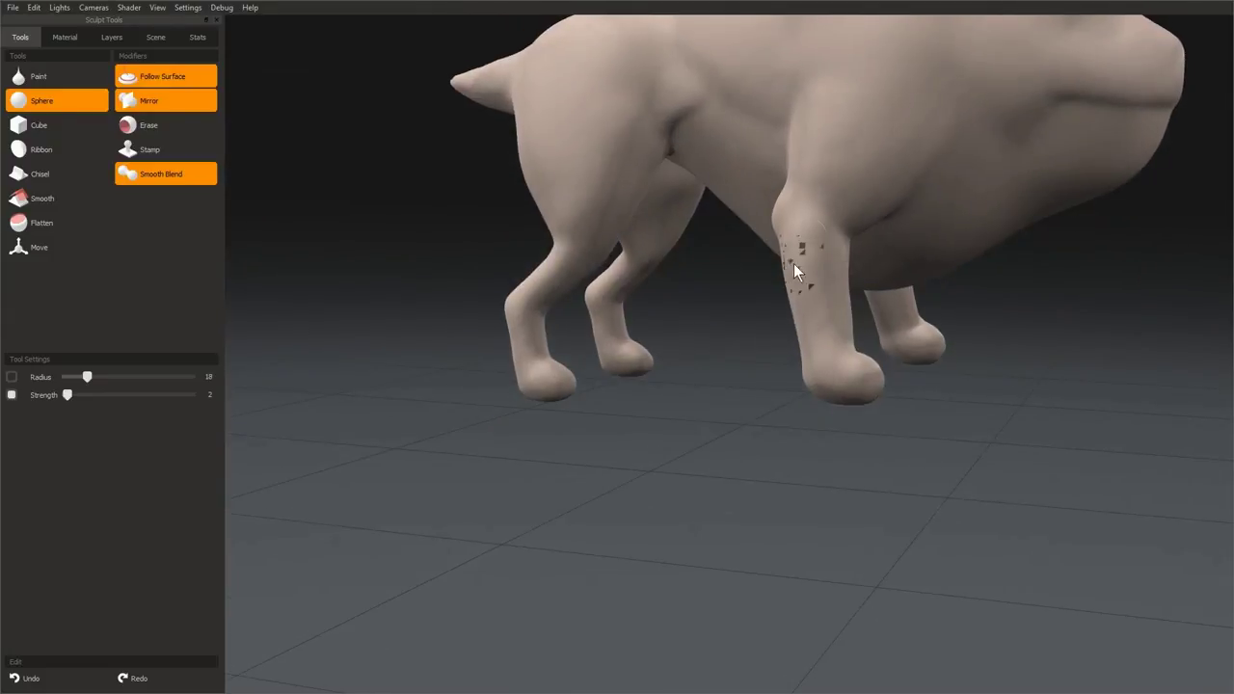
- Define the flank fold ahead of the haunch at radius 11, and soften it at radius 21, both at strength 2
{"action": "middle_click_drag", "start_coordinate": [794, 263], "coordinate": [831, 260]}
{"action": "mouse_move", "coordinate": [866, 304]}
{"action": "middle_mouse_down"}
{"action": "mouse_move", "coordinate": [839, 331]}
{"action": "mouse_move", "coordinate": [779, 350]}
{"action": "mouse_move", "coordinate": [788, 256]}
{"action": "mouse_move", "coordinate": [733, 289]}
{"action": "mouse_move", "coordinate": [738, 334]}
{"action": "mouse_move", "coordinate": [781, 213]}
{"action": "mouse_move", "coordinate": [587, 258]}
{"action": "mouse_move", "coordinate": [739, 347]}
{"action": "mouse_move", "coordinate": [821, 156]}
{"action": "mouse_move", "coordinate": [719, 163]}
{"action": "mouse_move", "coordinate": [762, 219]}
{"action": "mouse_move", "coordinate": [832, 202]}
{"action": "mouse_move", "coordinate": [636, 349]}
{"action": "mouse_move", "coordinate": [680, 482]}
{"action": "mouse_move", "coordinate": [886, 516]}
{"action": "mouse_move", "coordinate": [762, 372]}
{"action": "mouse_move", "coordinate": [799, 350]}
{"action": "mouse_move", "coordinate": [950, 383]}
{"action": "mouse_move", "coordinate": [624, 360]}
{"action": "mouse_move", "coordinate": [674, 449]}
{"action": "mouse_move", "coordinate": [796, 369]}
{"action": "mouse_move", "coordinate": [710, 317]}
{"action": "mouse_move", "coordinate": [688, 408]}
{"action": "mouse_move", "coordinate": [751, 334]}
{"action": "mouse_move", "coordinate": [706, 243]}
{"action": "mouse_move", "coordinate": [719, 277]}
{"action": "middle_mouse_up"}
{"action": "key", "text": "bracketleft"}
{"action": "key", "text": "bracketleft"}
{"action": "key", "text": "bracketleft"}
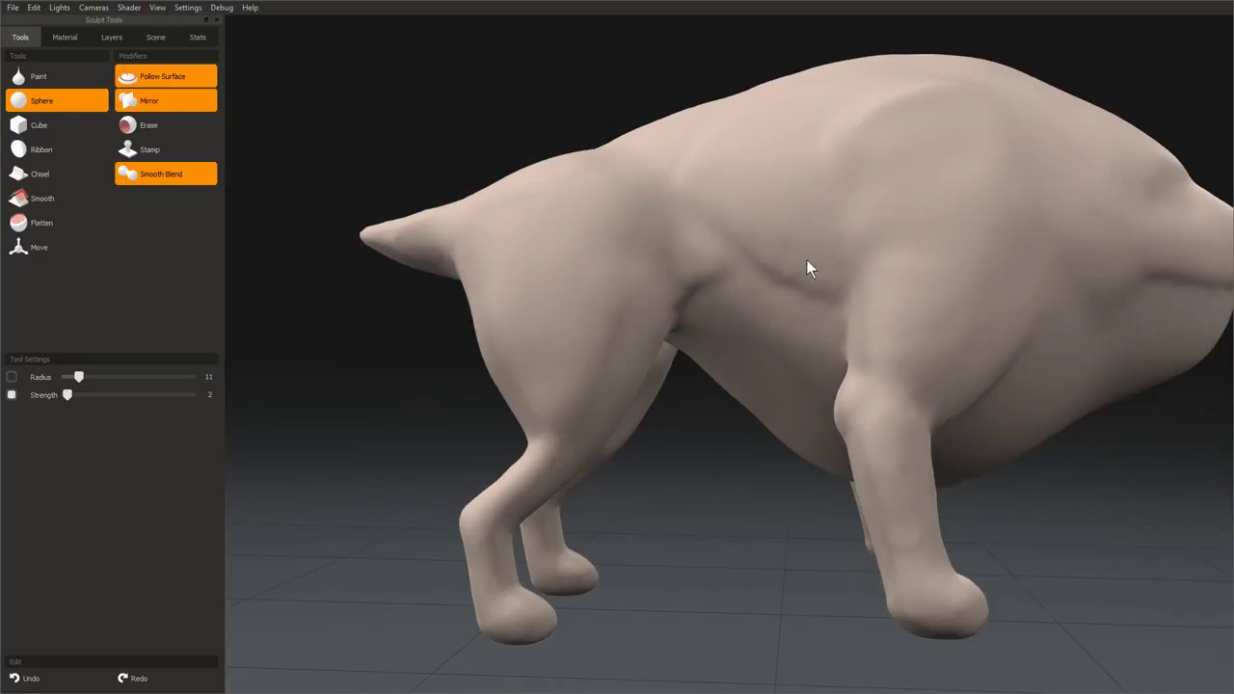
{"action": "mouse_move", "coordinate": [807, 282]}
{"action": "middle_mouse_down"}
{"action": "mouse_move", "coordinate": [771, 422]}
{"action": "mouse_move", "coordinate": [778, 290]}
{"action": "mouse_move", "coordinate": [810, 290]}
{"action": "middle_mouse_up"}
{"action": "key", "text": "bracketright"}
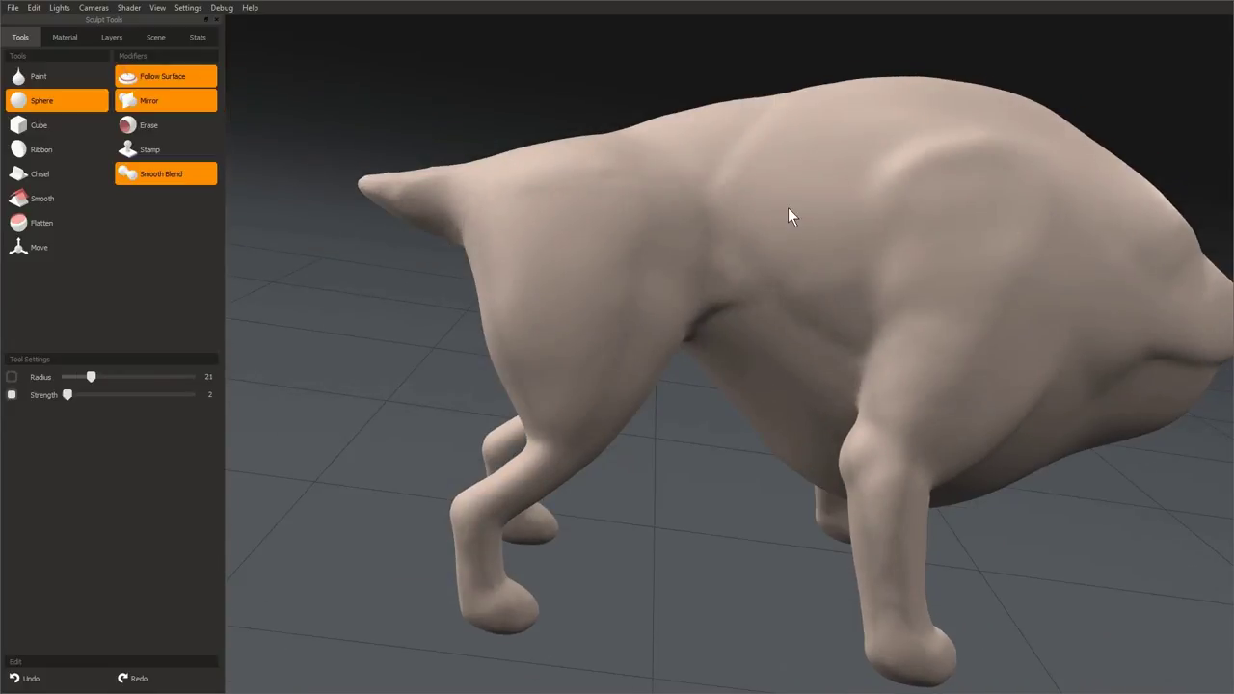
- Round out the haunch and thigh with broad Sphere strokes at radius 47 and strength 15
{"action": "middle_click_drag", "start_coordinate": [678, 418], "coordinate": [629, 147]}
{"action": "key", "text": "bracketright"}
{"action": "key", "text": "shift+bracketright"}
{"action": "middle_click_drag", "start_coordinate": [655, 226], "coordinate": [781, 338]}
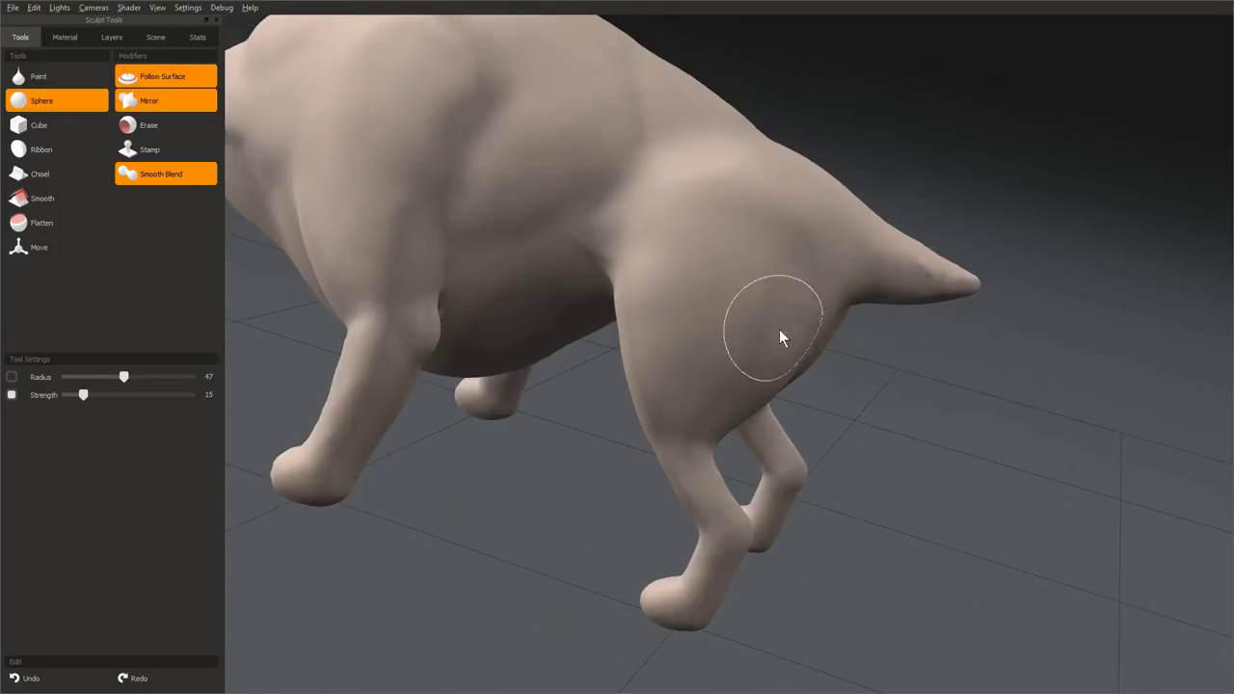
- Refine the haunch muscles beside the tail with Sphere strokes at radius 23 and strength 2
{"action": "key", "text": "bracketleft"}
{"action": "key", "text": "shift+bracketleft"}
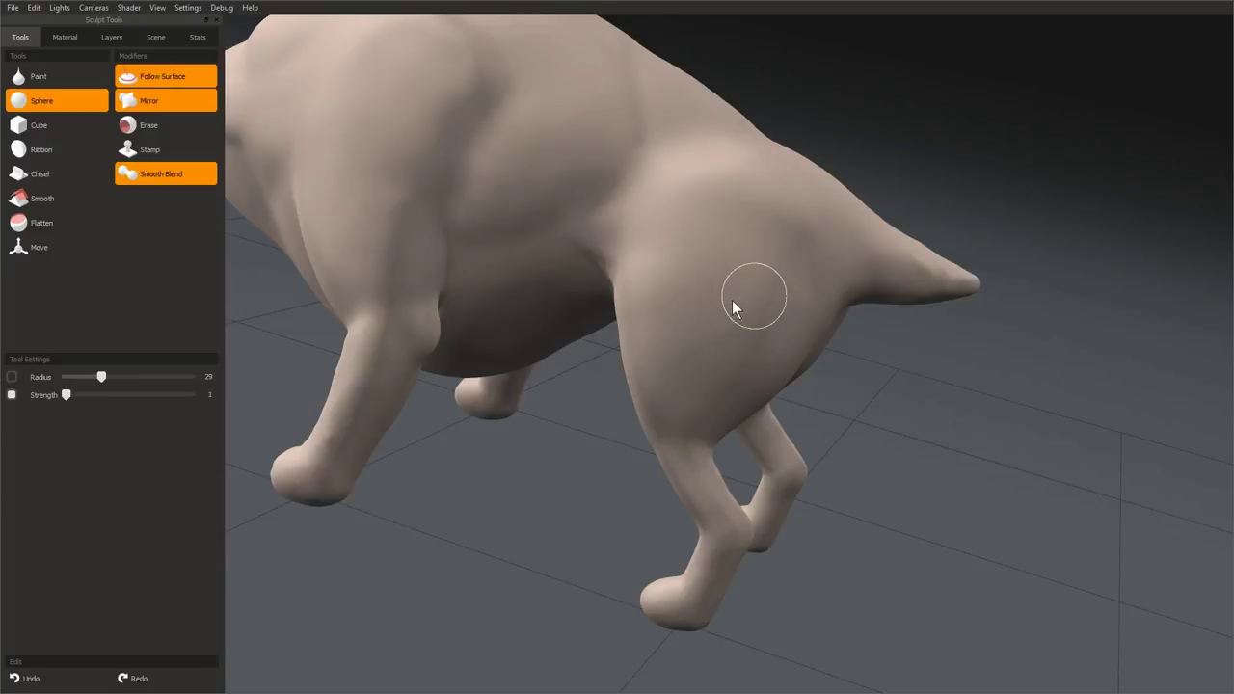
{"action": "key", "text": "shift+bracketright"}
{"action": "key", "text": "bracketleft"}
{"action": "middle_click_drag", "start_coordinate": [711, 242], "coordinate": [808, 274]}
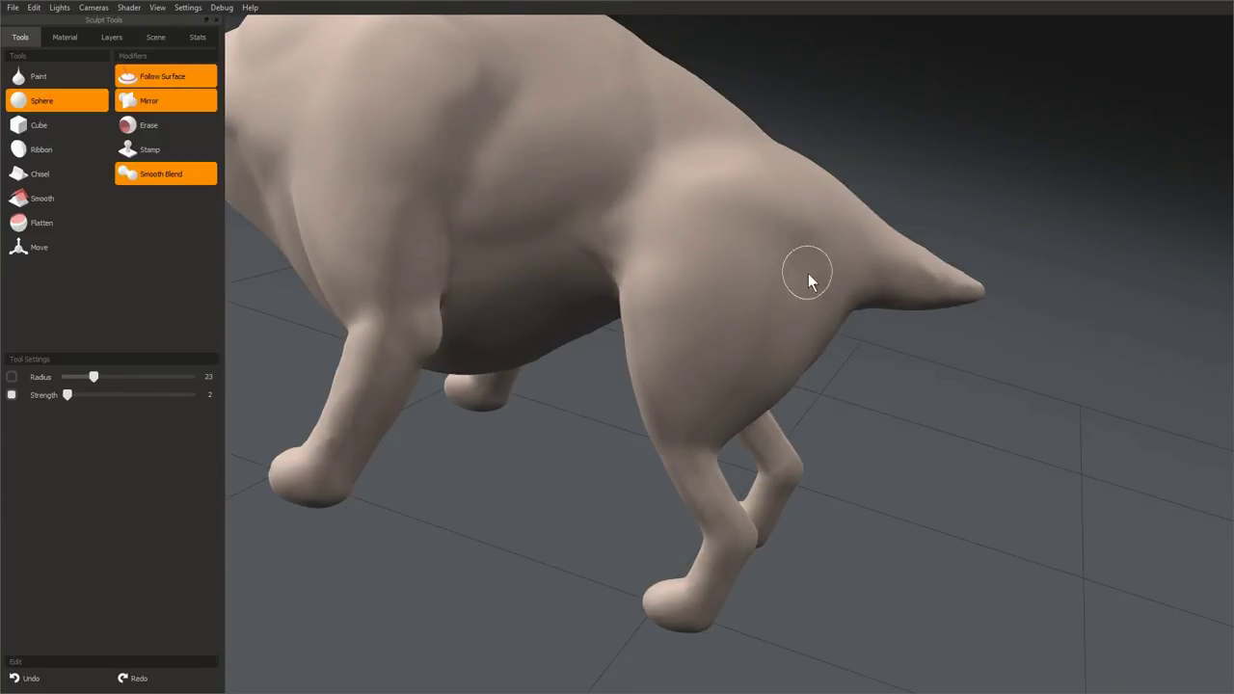
{"action": "mouse_move", "coordinate": [762, 231]}
{"action": "middle_mouse_down"}
{"action": "mouse_move", "coordinate": [738, 374]}
{"action": "mouse_move", "coordinate": [572, 319]}
{"action": "mouse_move", "coordinate": [674, 364]}
{"action": "mouse_move", "coordinate": [609, 277]}
{"action": "mouse_move", "coordinate": [762, 317]}
{"action": "mouse_move", "coordinate": [691, 314]}
{"action": "mouse_move", "coordinate": [707, 256]}
{"action": "middle_mouse_up"}
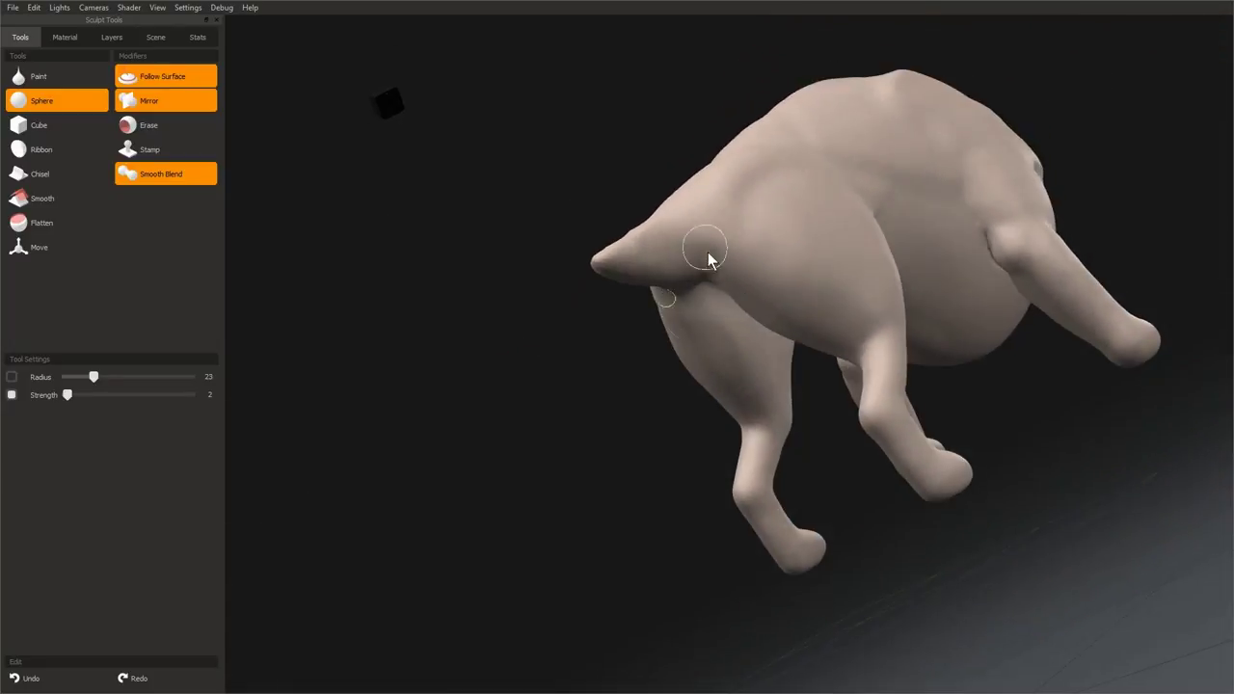
- Shape the tail base and the backs and insides of the hind thighs at radius 26 to 31 and strength 2
{"action": "key", "text": "bracketright"}
{"action": "middle_click_drag", "start_coordinate": [749, 206], "coordinate": [655, 336]}
{"action": "middle_click_drag", "start_coordinate": [700, 198], "coordinate": [815, 237]}
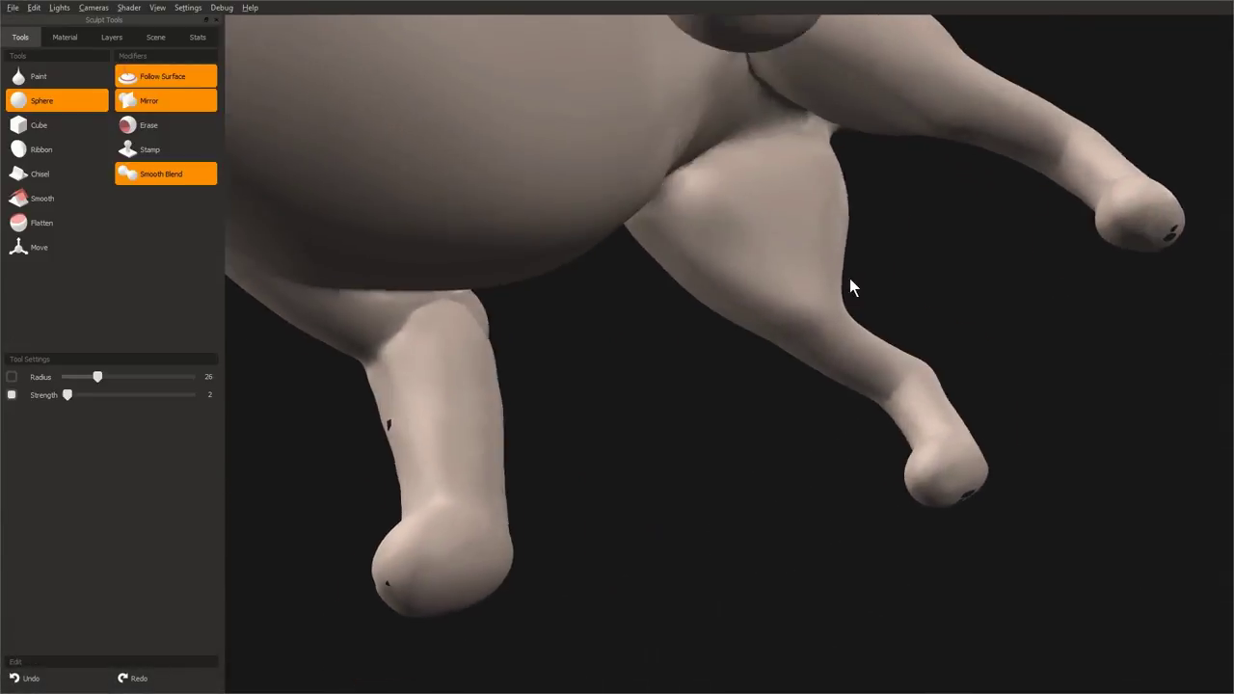
{"action": "mouse_move", "coordinate": [851, 286]}
{"action": "middle_mouse_down"}
{"action": "mouse_move", "coordinate": [682, 248]}
{"action": "mouse_move", "coordinate": [807, 234]}
{"action": "mouse_move", "coordinate": [691, 214]}
{"action": "mouse_move", "coordinate": [691, 384]}
{"action": "mouse_move", "coordinate": [632, 386]}
{"action": "mouse_move", "coordinate": [698, 171]}
{"action": "mouse_move", "coordinate": [697, 184]}
{"action": "middle_mouse_up"}
{"action": "mouse_move", "coordinate": [680, 286]}
{"action": "middle_mouse_down"}
{"action": "mouse_move", "coordinate": [803, 279]}
{"action": "mouse_move", "coordinate": [906, 214]}
{"action": "mouse_move", "coordinate": [738, 358]}
{"action": "mouse_move", "coordinate": [664, 341]}
{"action": "mouse_move", "coordinate": [568, 352]}
{"action": "mouse_move", "coordinate": [652, 276]}
{"action": "mouse_move", "coordinate": [726, 407]}
{"action": "mouse_move", "coordinate": [688, 319]}
{"action": "mouse_move", "coordinate": [829, 199]}
{"action": "mouse_move", "coordinate": [559, 366]}
{"action": "mouse_move", "coordinate": [862, 264]}
{"action": "mouse_move", "coordinate": [812, 159]}
{"action": "mouse_move", "coordinate": [495, 276]}
{"action": "mouse_move", "coordinate": [587, 193]}
{"action": "mouse_move", "coordinate": [738, 276]}
{"action": "mouse_move", "coordinate": [851, 294]}
{"action": "mouse_move", "coordinate": [955, 336]}
{"action": "middle_mouse_up"}
{"action": "mouse_move", "coordinate": [944, 215]}
{"action": "middle_mouse_down"}
{"action": "mouse_move", "coordinate": [650, 341]}
{"action": "mouse_move", "coordinate": [808, 280]}
{"action": "mouse_move", "coordinate": [834, 321]}
{"action": "middle_mouse_up"}
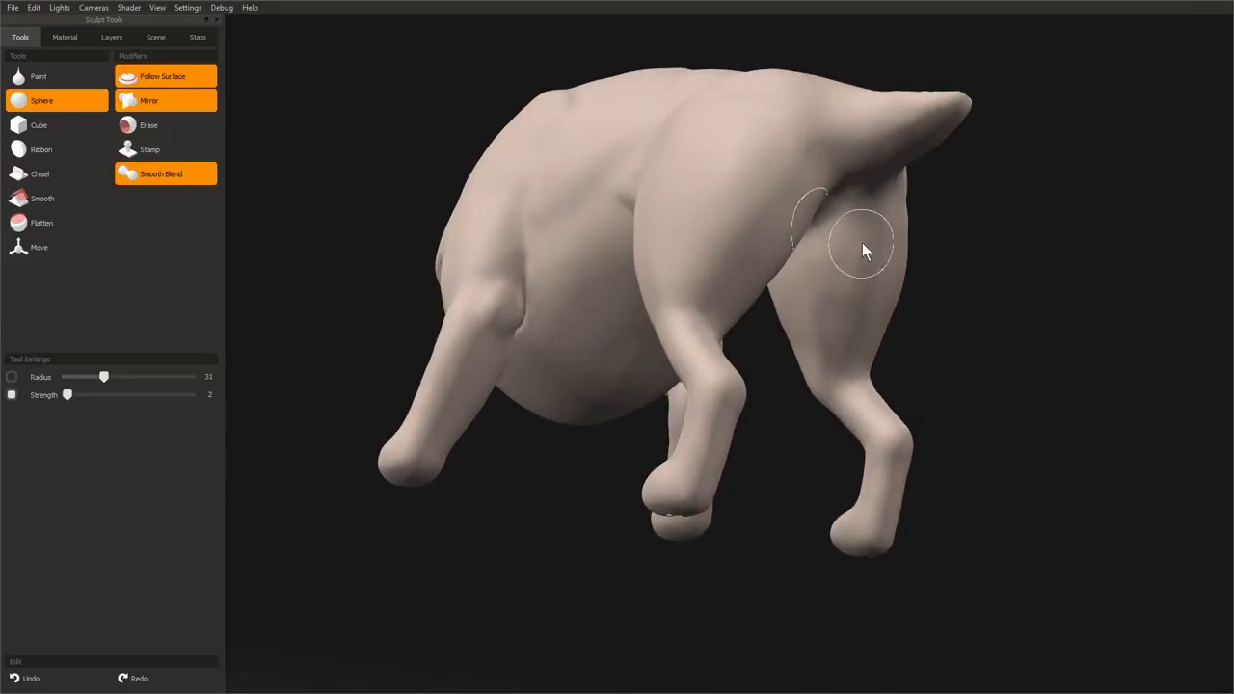
- Undo the last broad hip stroke and set the Sphere tool to radius 37 and strength 2 for softer blending
{"action": "mouse_move", "coordinate": [862, 254]}
{"action": "middle_mouse_down"}
{"action": "mouse_move", "coordinate": [628, 347]}
{"action": "mouse_move", "coordinate": [642, 185]}
{"action": "mouse_move", "coordinate": [655, 361]}
{"action": "mouse_move", "coordinate": [609, 407]}
{"action": "mouse_move", "coordinate": [537, 366]}
{"action": "mouse_move", "coordinate": [733, 286]}
{"action": "mouse_move", "coordinate": [639, 283]}
{"action": "mouse_move", "coordinate": [664, 173]}
{"action": "middle_mouse_up"}
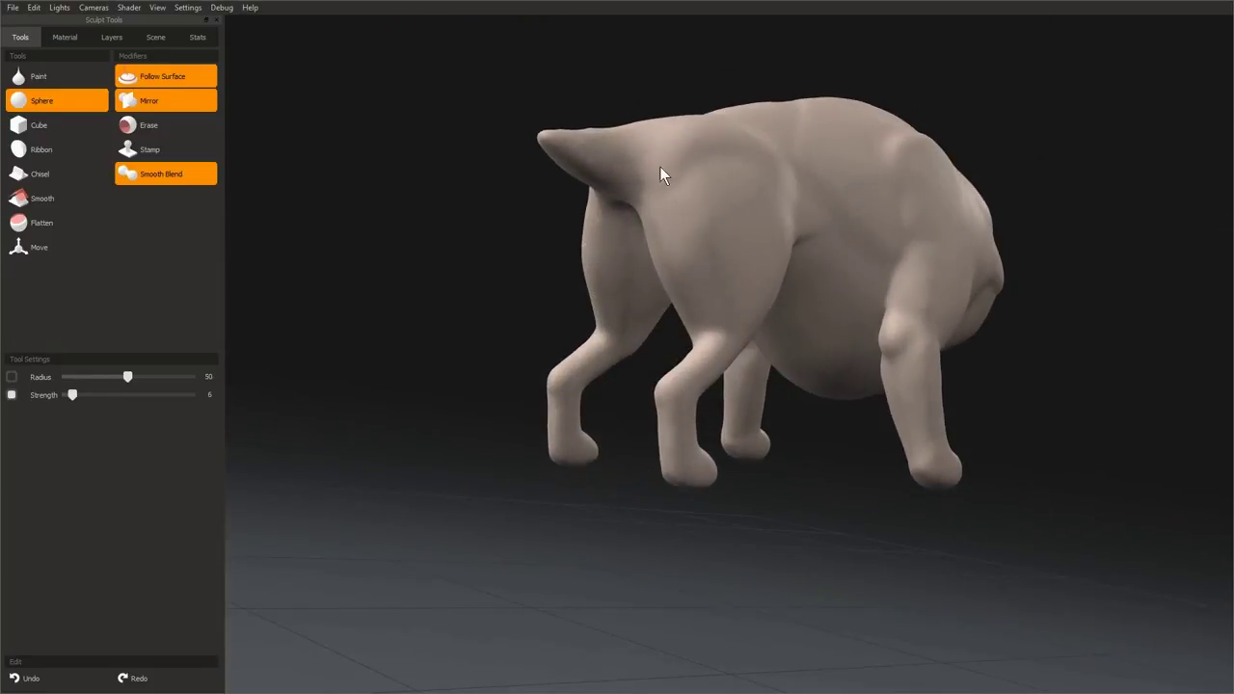
{"action": "scroll", "coordinate": [608, 214], "scroll_direction": "up", "scroll_amount": 5}
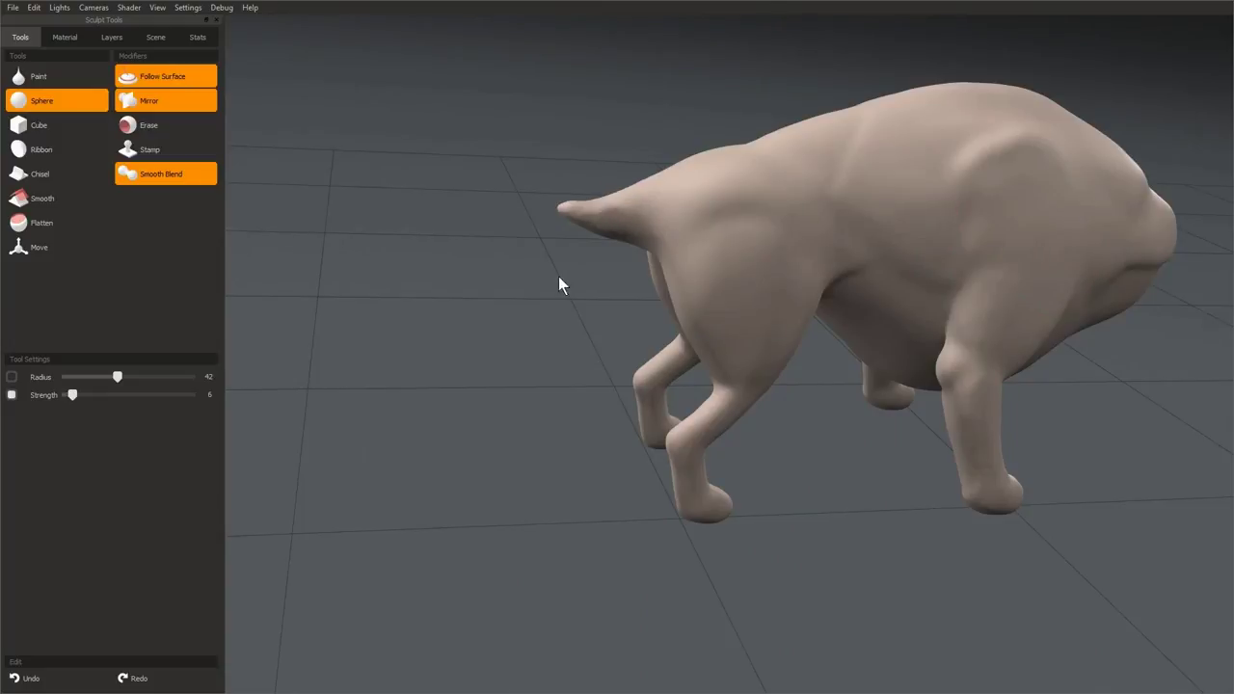
{"action": "key", "text": "ctrl+z"}
{"action": "key", "text": "shift+bracketleft"}
{"action": "key", "text": "shift+bracketleft"}
{"action": "key", "text": "bracketleft"}
{"action": "middle_click_drag", "start_coordinate": [580, 204], "coordinate": [718, 327]}
{"action": "scroll", "coordinate": [656, 347], "scroll_direction": "down", "scroll_amount": 3}
{"action": "scroll", "coordinate": [718, 327], "scroll_direction": "down", "scroll_amount": 1, "text": "shift"}
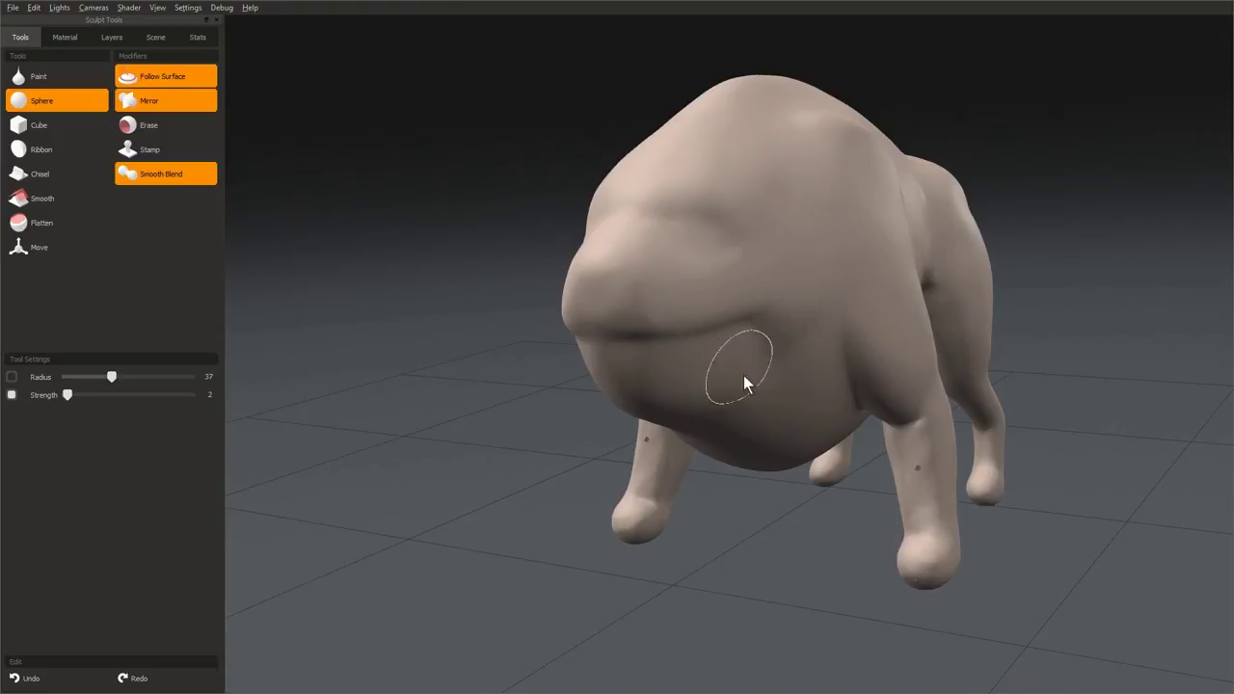
- Even out the jaw, shoulder and back with soft Sphere strokes at radius 37 and strength 2
{"action": "scroll", "coordinate": [680, 305], "scroll_direction": "down", "scroll_amount": 7, "text": "ctrl"}
{"action": "mouse_move", "coordinate": [744, 375]}
{"action": "middle_mouse_down"}
{"action": "mouse_move", "coordinate": [680, 305]}
{"action": "mouse_move", "coordinate": [708, 308]}
{"action": "mouse_move", "coordinate": [707, 337]}
{"action": "mouse_move", "coordinate": [608, 372]}
{"action": "mouse_move", "coordinate": [788, 251]}
{"action": "mouse_move", "coordinate": [653, 302]}
{"action": "mouse_move", "coordinate": [741, 261]}
{"action": "middle_mouse_up"}
{"action": "scroll", "coordinate": [698, 150], "scroll_direction": "up", "scroll_amount": 7, "text": "ctrl"}
{"action": "middle_click_drag", "start_coordinate": [698, 149], "coordinate": [700, 248]}
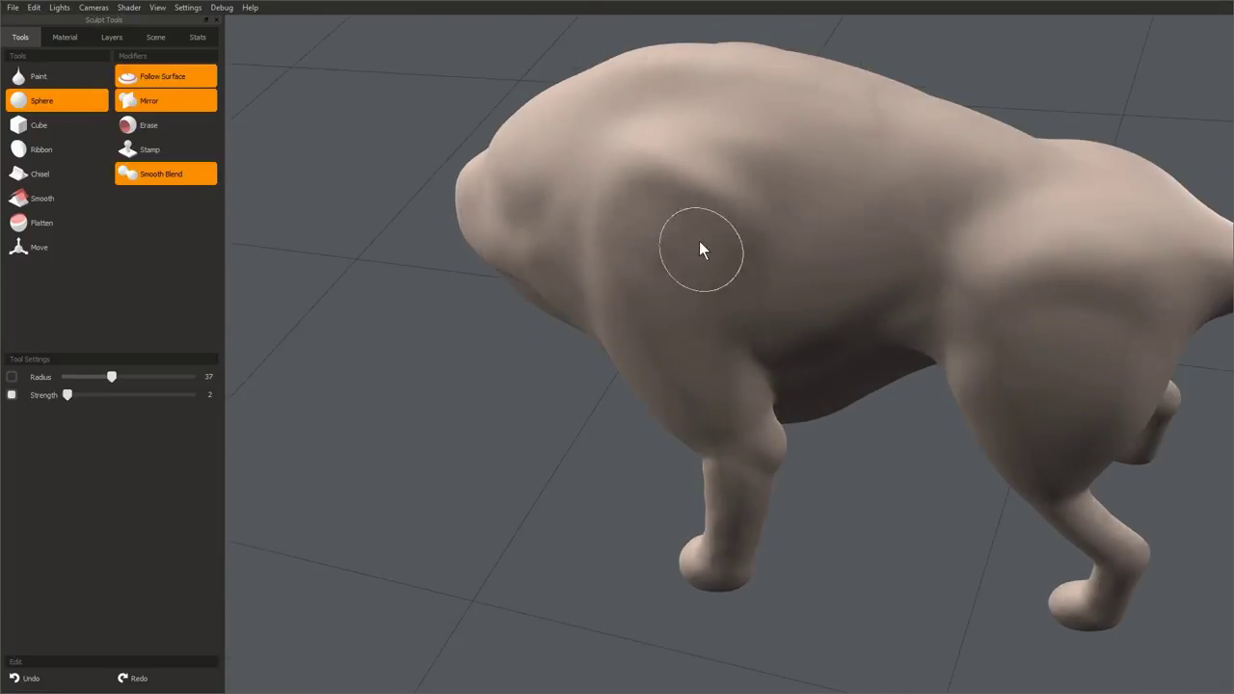
{"action": "mouse_move", "coordinate": [900, 206]}
{"action": "middle_mouse_down"}
{"action": "mouse_move", "coordinate": [845, 292]}
{"action": "mouse_move", "coordinate": [657, 313]}
{"action": "mouse_move", "coordinate": [642, 396]}
{"action": "mouse_move", "coordinate": [710, 286]}
{"action": "middle_mouse_up"}
{"action": "mouse_move", "coordinate": [928, 375]}
{"action": "middle_mouse_down"}
{"action": "mouse_move", "coordinate": [742, 415]}
{"action": "mouse_move", "coordinate": [728, 292]}
{"action": "mouse_move", "coordinate": [690, 335]}
{"action": "mouse_move", "coordinate": [711, 305]}
{"action": "mouse_move", "coordinate": [813, 331]}
{"action": "mouse_move", "coordinate": [815, 311]}
{"action": "mouse_move", "coordinate": [613, 342]}
{"action": "mouse_move", "coordinate": [757, 322]}
{"action": "mouse_move", "coordinate": [515, 415]}
{"action": "mouse_move", "coordinate": [743, 394]}
{"action": "mouse_move", "coordinate": [718, 384]}
{"action": "middle_mouse_up"}
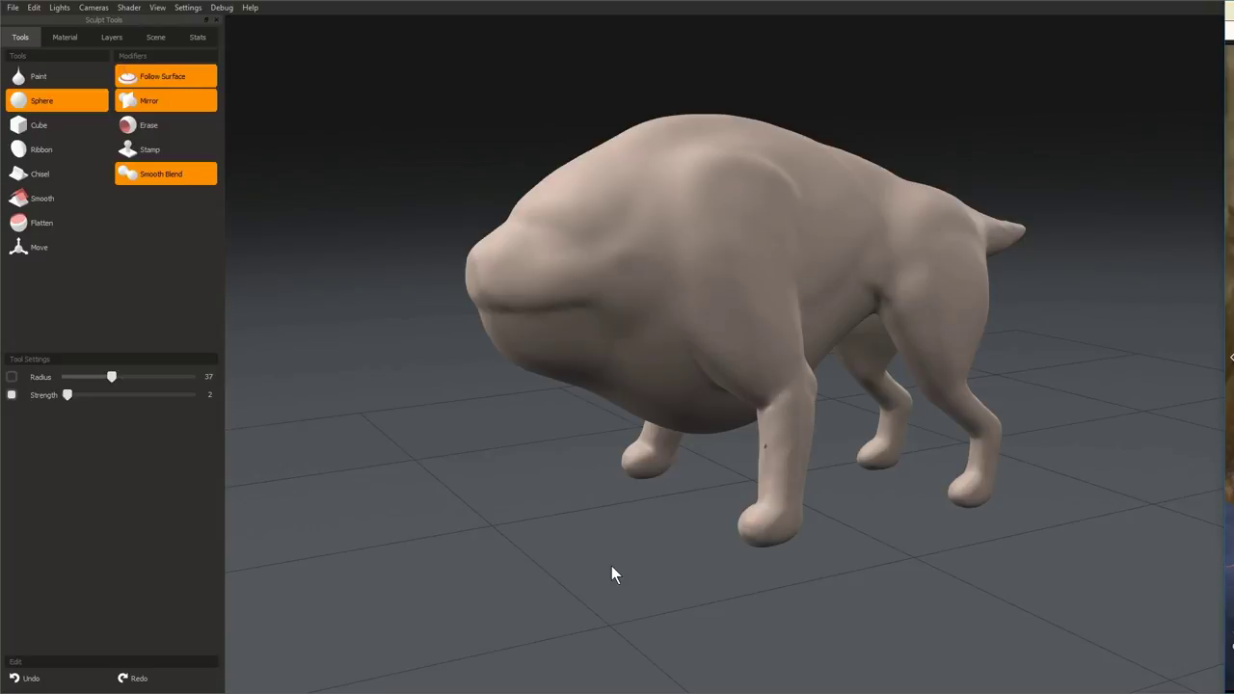
- Sculpt muscle detail just above the front elbow with Sphere strokes at radius 12 and strength 2
{"action": "mouse_move", "coordinate": [613, 575]}
{"action": "middle_mouse_down"}
{"action": "mouse_move", "coordinate": [842, 415]}
{"action": "mouse_move", "coordinate": [735, 404]}
{"action": "mouse_move", "coordinate": [842, 408]}
{"action": "mouse_move", "coordinate": [654, 527]}
{"action": "mouse_move", "coordinate": [691, 391]}
{"action": "middle_mouse_up"}
{"action": "scroll", "coordinate": [654, 527], "scroll_direction": "up", "scroll_amount": 3}
{"action": "right_click_drag", "start_coordinate": [691, 391], "coordinate": [650, 393]}
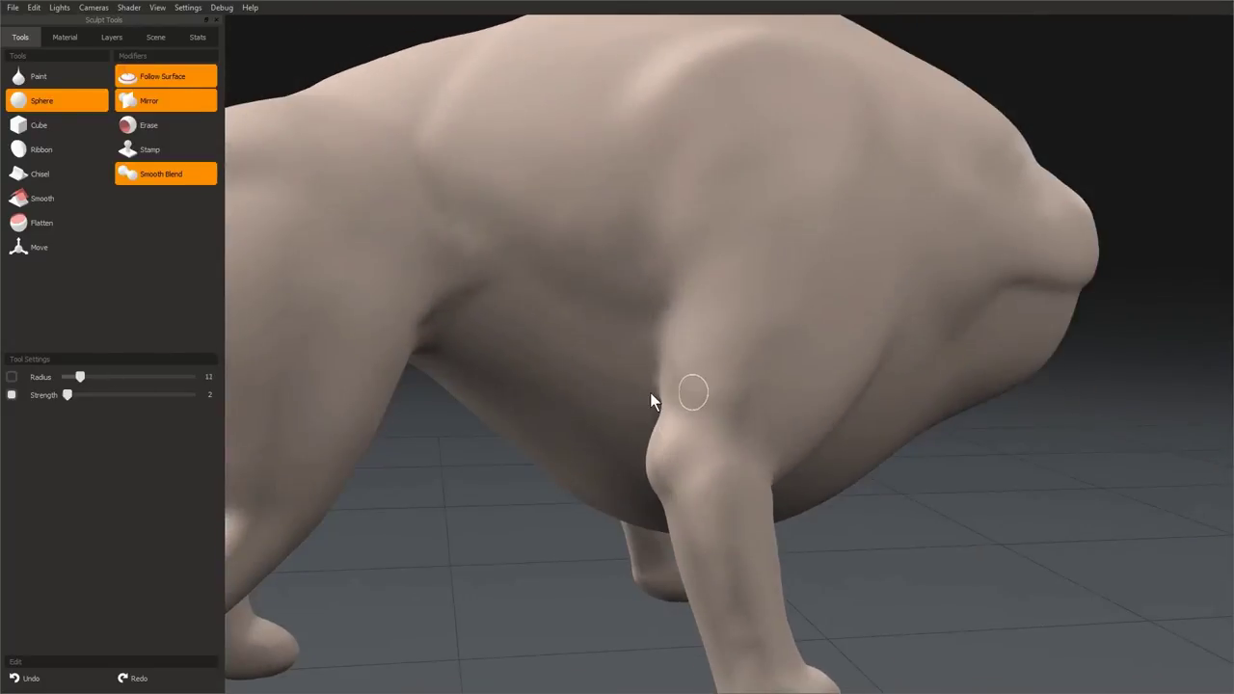
{"action": "mouse_move", "coordinate": [649, 393]}
{"action": "middle_mouse_down"}
{"action": "mouse_move", "coordinate": [675, 386]}
{"action": "mouse_move", "coordinate": [650, 396]}
{"action": "middle_mouse_up"}
{"action": "right_click_drag", "start_coordinate": [646, 396], "coordinate": [649, 396]}
{"action": "mouse_move", "coordinate": [650, 396]}
{"action": "middle_mouse_down"}
{"action": "mouse_move", "coordinate": [688, 424]}
{"action": "mouse_move", "coordinate": [705, 325]}
{"action": "mouse_move", "coordinate": [707, 374]}
{"action": "mouse_move", "coordinate": [688, 342]}
{"action": "mouse_move", "coordinate": [680, 361]}
{"action": "mouse_move", "coordinate": [822, 358]}
{"action": "mouse_move", "coordinate": [697, 459]}
{"action": "mouse_move", "coordinate": [718, 460]}
{"action": "middle_mouse_up"}
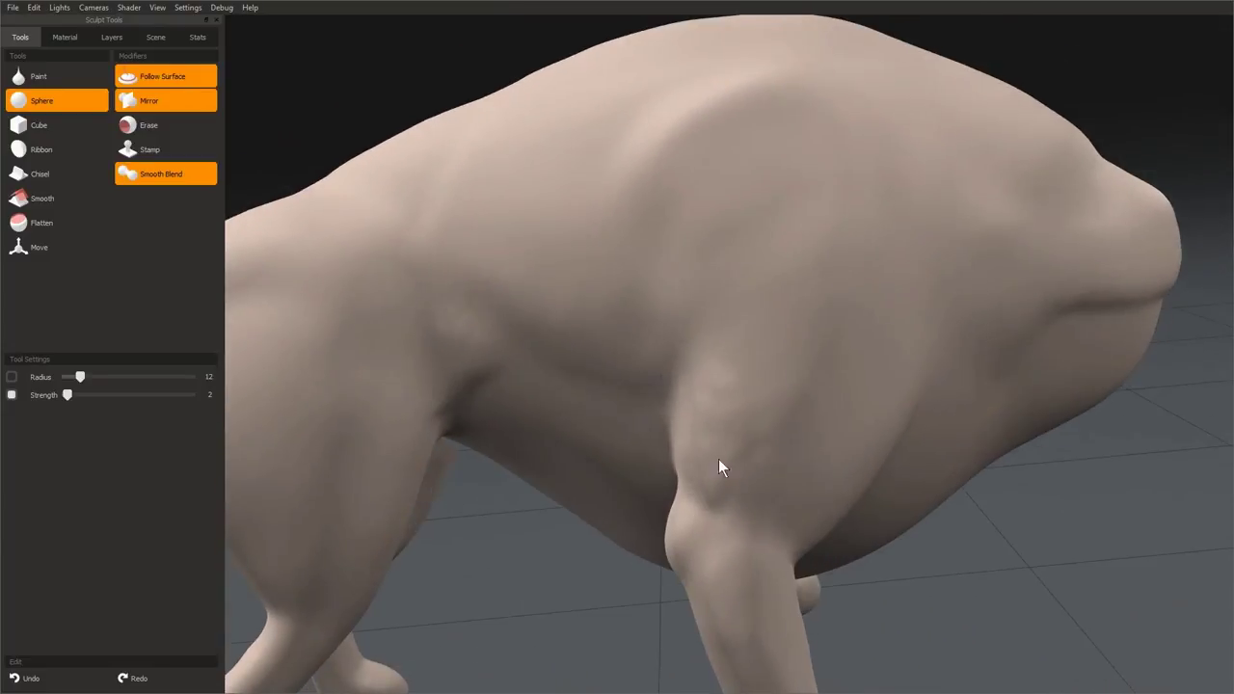
{"action": "mouse_move", "coordinate": [714, 418]}
{"action": "middle_mouse_down"}
{"action": "mouse_move", "coordinate": [727, 438]}
{"action": "mouse_move", "coordinate": [769, 390]}
{"action": "mouse_move", "coordinate": [749, 466]}
{"action": "mouse_move", "coordinate": [569, 532]}
{"action": "mouse_move", "coordinate": [704, 551]}
{"action": "mouse_move", "coordinate": [840, 456]}
{"action": "mouse_move", "coordinate": [815, 303]}
{"action": "mouse_move", "coordinate": [716, 352]}
{"action": "middle_mouse_up"}
- Smooth the upper front leg into the shoulder and chest with Sphere at radius 29 and strength 7
{"action": "key", "text": "]"}
{"action": "key", "text": "shift+]"}
{"action": "key", "text": "["}
{"action": "middle_click_drag", "start_coordinate": [826, 471], "coordinate": [776, 415]}
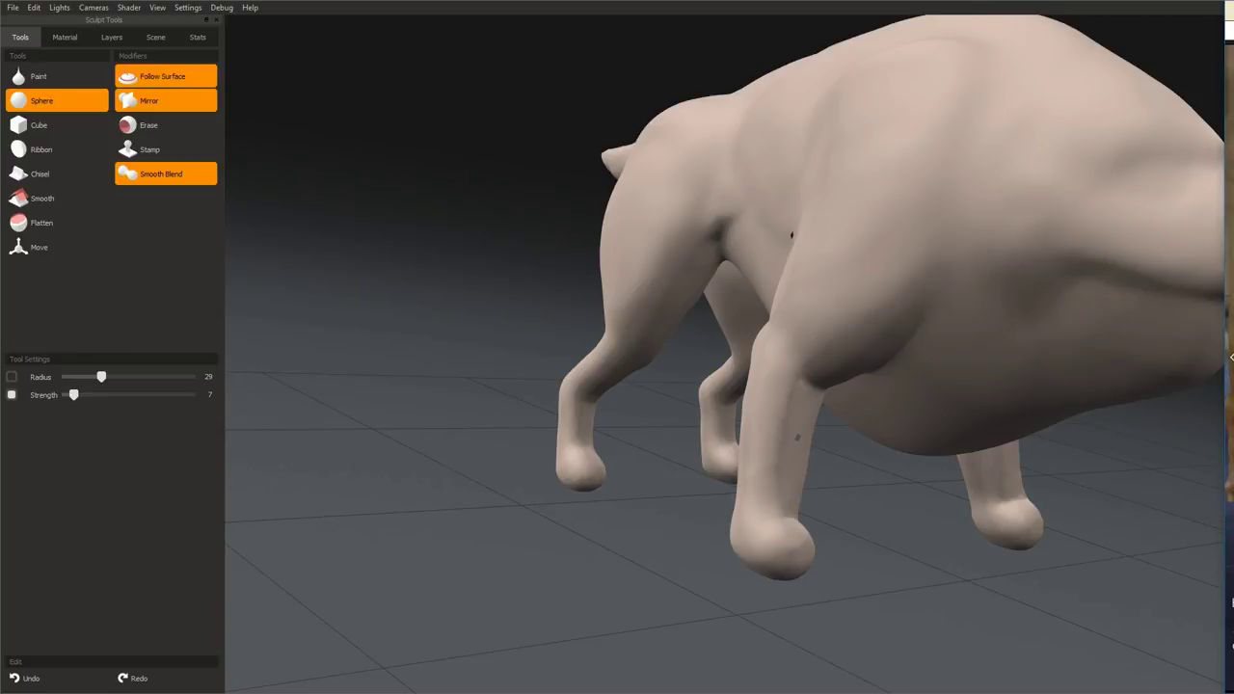
{"action": "scroll", "coordinate": [773, 463], "scroll_direction": "up", "scroll_amount": 3}
- Refine the hocks and lower hind legs with small Sphere strokes at radius 13 and strength 2
{"action": "middle_click_drag", "start_coordinate": [772, 455], "coordinate": [625, 319]}
{"action": "middle_click_drag", "start_coordinate": [581, 231], "coordinate": [661, 448]}
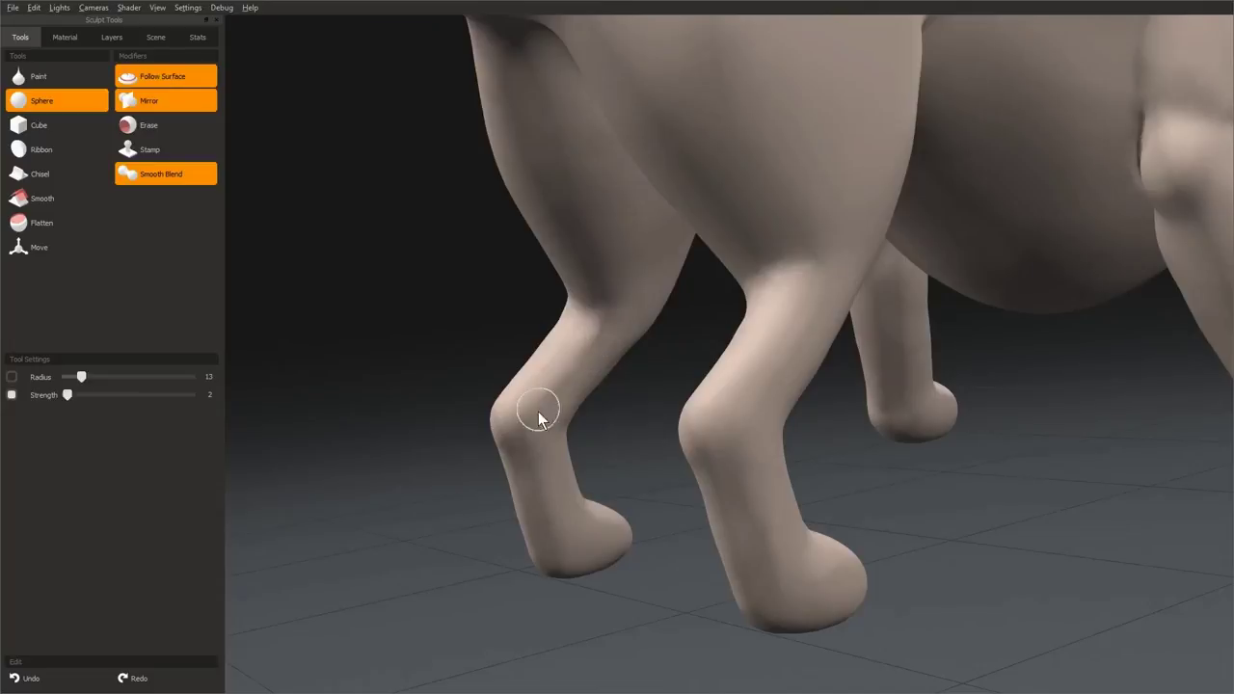
{"action": "mouse_move", "coordinate": [540, 413]}
{"action": "middle_mouse_down"}
{"action": "mouse_move", "coordinate": [584, 425]}
{"action": "mouse_move", "coordinate": [492, 374]}
{"action": "mouse_move", "coordinate": [388, 403]}
{"action": "mouse_move", "coordinate": [777, 391]}
{"action": "mouse_move", "coordinate": [524, 415]}
{"action": "mouse_move", "coordinate": [701, 430]}
{"action": "mouse_move", "coordinate": [498, 352]}
{"action": "mouse_move", "coordinate": [590, 355]}
{"action": "mouse_move", "coordinate": [491, 366]}
{"action": "mouse_move", "coordinate": [632, 410]}
{"action": "mouse_move", "coordinate": [674, 323]}
{"action": "middle_mouse_up"}
{"action": "key", "text": "]"}
{"action": "middle_click_drag", "start_coordinate": [656, 379], "coordinate": [644, 372]}
{"action": "key", "text": "["}
{"action": "middle_click_drag", "start_coordinate": [599, 413], "coordinate": [730, 442]}
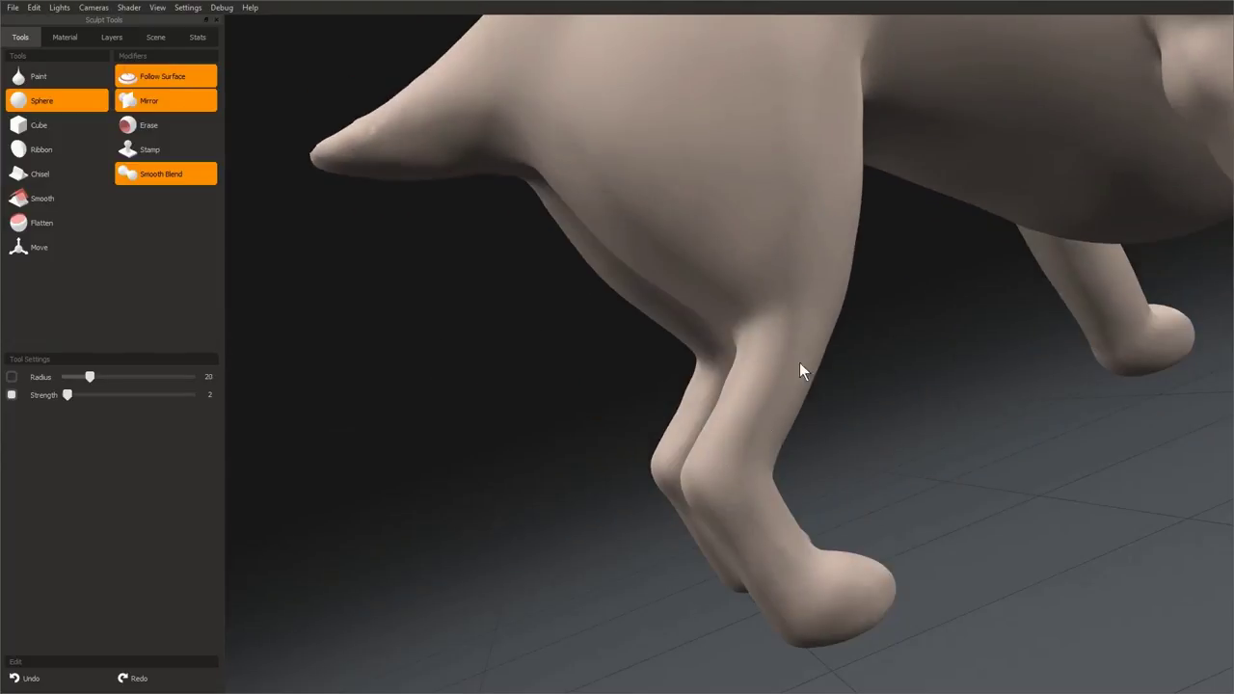
- Fill out the hind shins and calves with Sphere strokes at radius 20 to 22, raising the strength to 10
{"action": "middle_click_drag", "start_coordinate": [799, 362], "coordinate": [687, 383]}
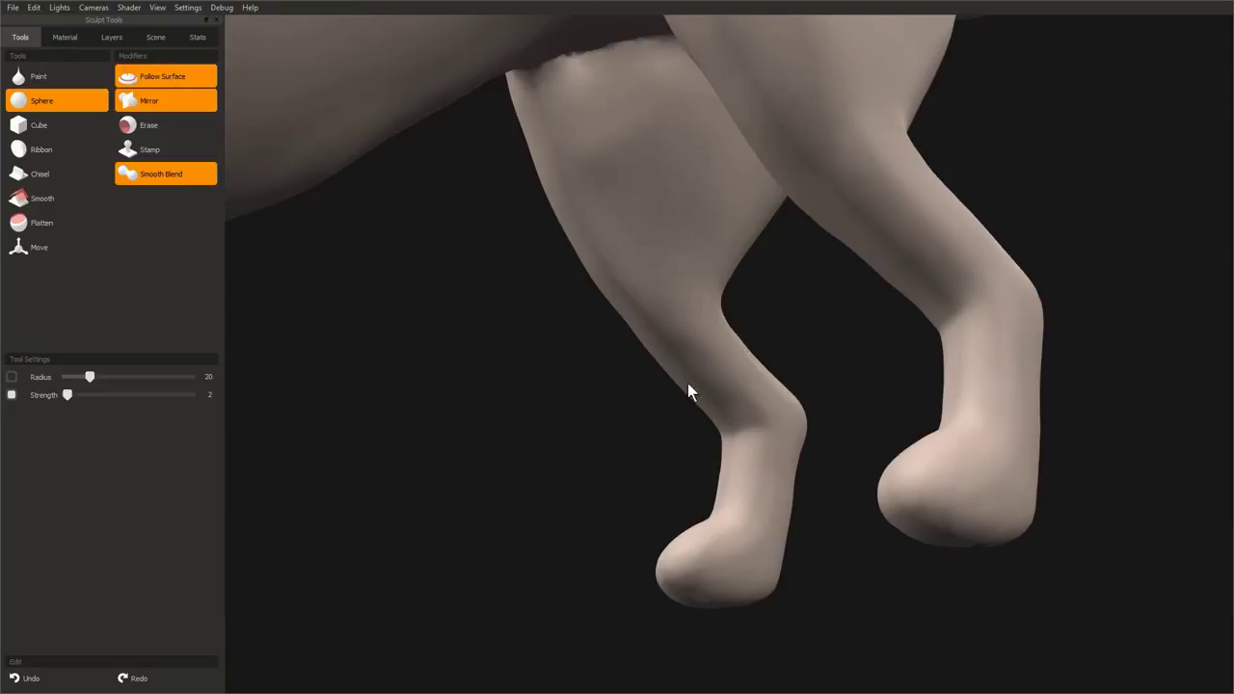
{"action": "middle_click_drag", "start_coordinate": [729, 344], "coordinate": [691, 408]}
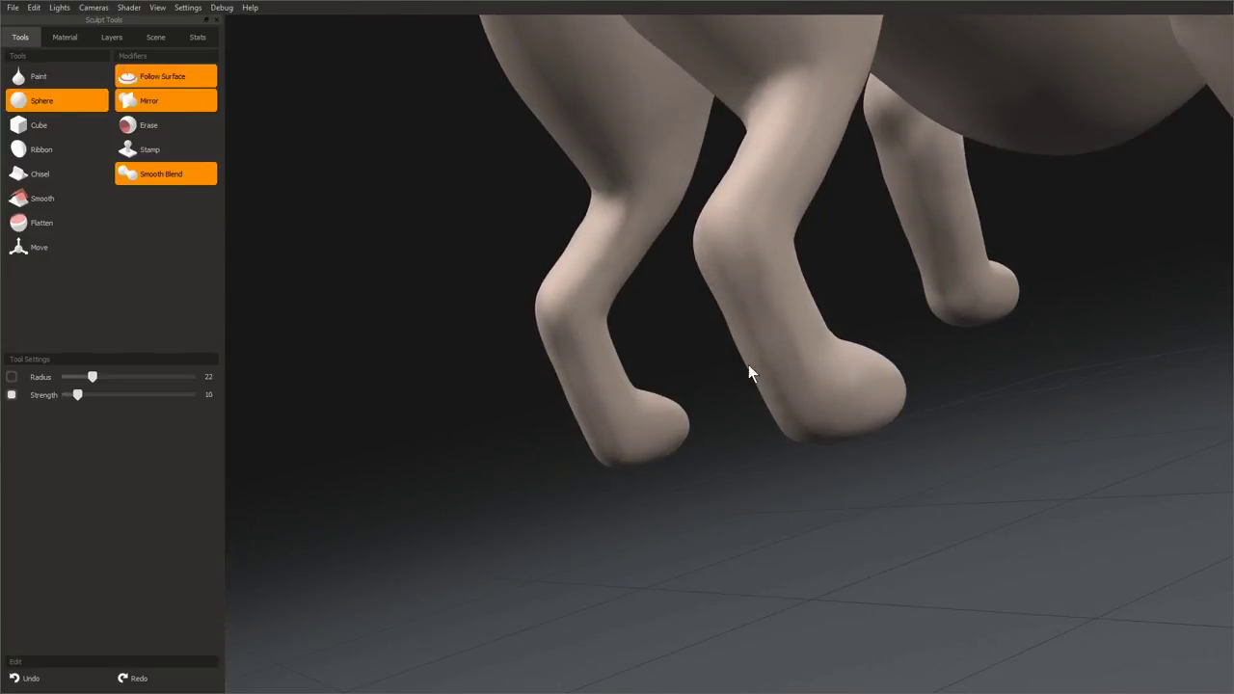
{"action": "middle_click_drag", "start_coordinate": [746, 366], "coordinate": [781, 337]}
{"action": "mouse_move", "coordinate": [836, 505]}
{"action": "middle_mouse_down"}
{"action": "mouse_move", "coordinate": [613, 500]}
{"action": "mouse_move", "coordinate": [629, 497]}
{"action": "mouse_move", "coordinate": [589, 412]}
{"action": "middle_mouse_up"}
- Set the strength to 2 and blend the hind thighs into the lower legs with Sphere at radius 22
{"action": "scroll", "coordinate": [642, 506], "scroll_direction": "down", "scroll_amount": 3}
{"action": "mouse_move", "coordinate": [590, 420]}
{"action": "left_mouse_down"}
{"action": "mouse_move", "coordinate": [650, 408]}
{"action": "mouse_move", "coordinate": [803, 325]}
{"action": "left_mouse_up"}
{"action": "left_click_drag", "start_coordinate": [77, 394], "coordinate": [68, 395]}
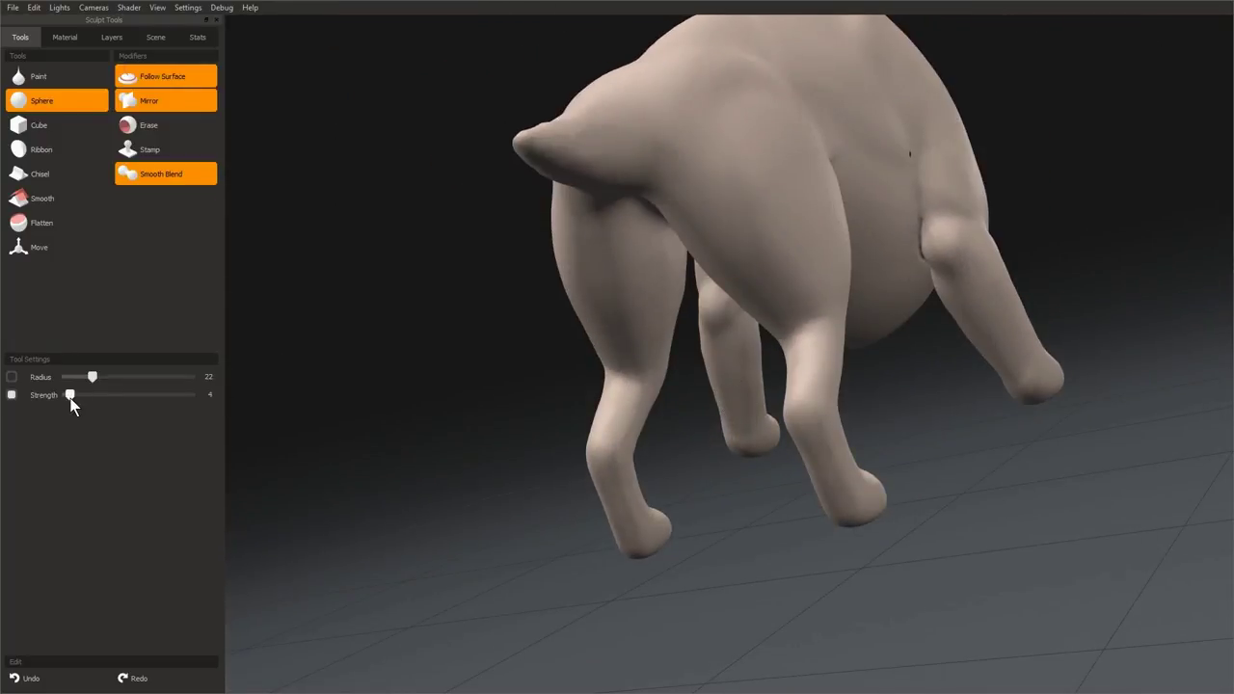
{"action": "mouse_move", "coordinate": [617, 578]}
{"action": "left_mouse_down"}
{"action": "mouse_move", "coordinate": [730, 540]}
{"action": "mouse_move", "coordinate": [590, 372]}
{"action": "mouse_move", "coordinate": [616, 333]}
{"action": "mouse_move", "coordinate": [527, 375]}
{"action": "mouse_move", "coordinate": [678, 284]}
{"action": "mouse_move", "coordinate": [763, 366]}
{"action": "mouse_move", "coordinate": [572, 322]}
{"action": "mouse_move", "coordinate": [628, 255]}
{"action": "mouse_move", "coordinate": [592, 210]}
{"action": "mouse_move", "coordinate": [577, 381]}
{"action": "mouse_move", "coordinate": [630, 271]}
{"action": "left_mouse_up"}
{"action": "left_click_drag", "start_coordinate": [654, 225], "coordinate": [622, 191]}
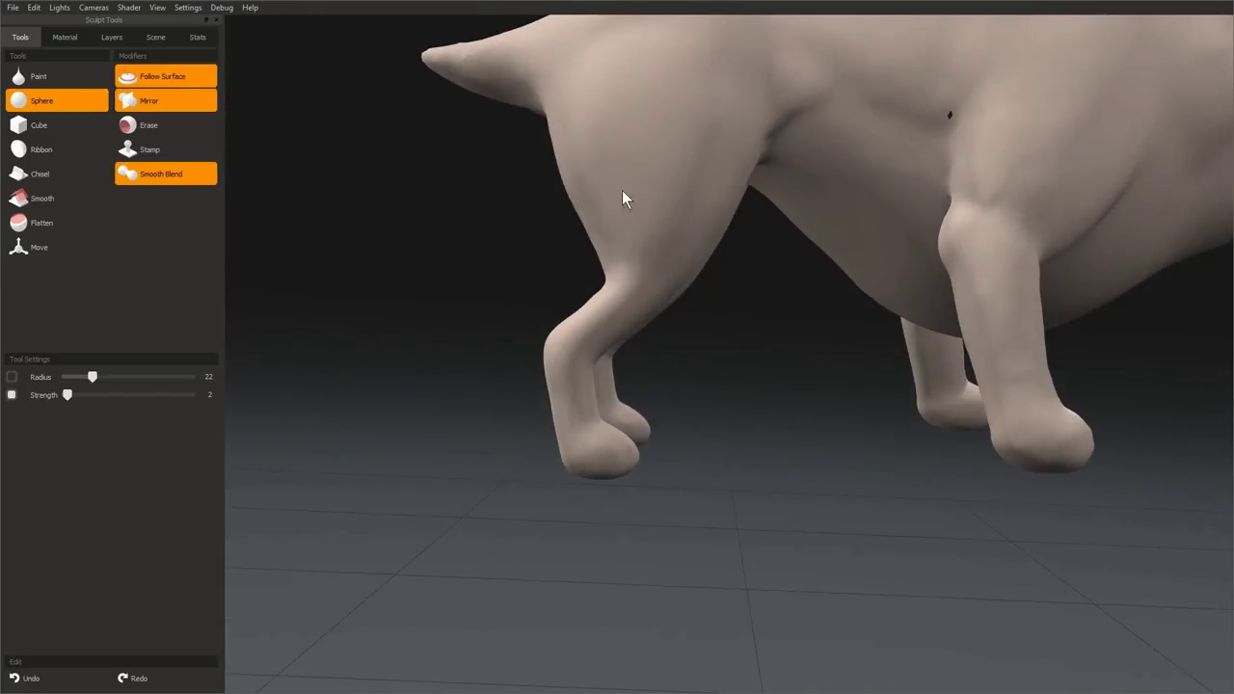
{"action": "mouse_move", "coordinate": [617, 255]}
{"action": "left_mouse_down"}
{"action": "mouse_move", "coordinate": [661, 292]}
{"action": "mouse_move", "coordinate": [584, 295]}
{"action": "mouse_move", "coordinate": [577, 268]}
{"action": "left_mouse_up"}
- Shape the cheek and lower jaw with Sphere strokes at radius 28 and 19, strength 2
{"action": "mouse_move", "coordinate": [635, 304]}
{"action": "left_mouse_down"}
{"action": "mouse_move", "coordinate": [849, 357]}
{"action": "mouse_move", "coordinate": [622, 322]}
{"action": "mouse_move", "coordinate": [468, 386]}
{"action": "mouse_move", "coordinate": [540, 334]}
{"action": "mouse_move", "coordinate": [540, 407]}
{"action": "mouse_move", "coordinate": [794, 350]}
{"action": "mouse_move", "coordinate": [885, 310]}
{"action": "left_mouse_up"}
{"action": "mouse_move", "coordinate": [889, 311]}
{"action": "middle_mouse_down"}
{"action": "mouse_move", "coordinate": [576, 404]}
{"action": "mouse_move", "coordinate": [648, 348]}
{"action": "mouse_move", "coordinate": [846, 453]}
{"action": "mouse_move", "coordinate": [955, 335]}
{"action": "middle_mouse_up"}
{"action": "left_click_drag", "start_coordinate": [955, 337], "coordinate": [777, 319]}
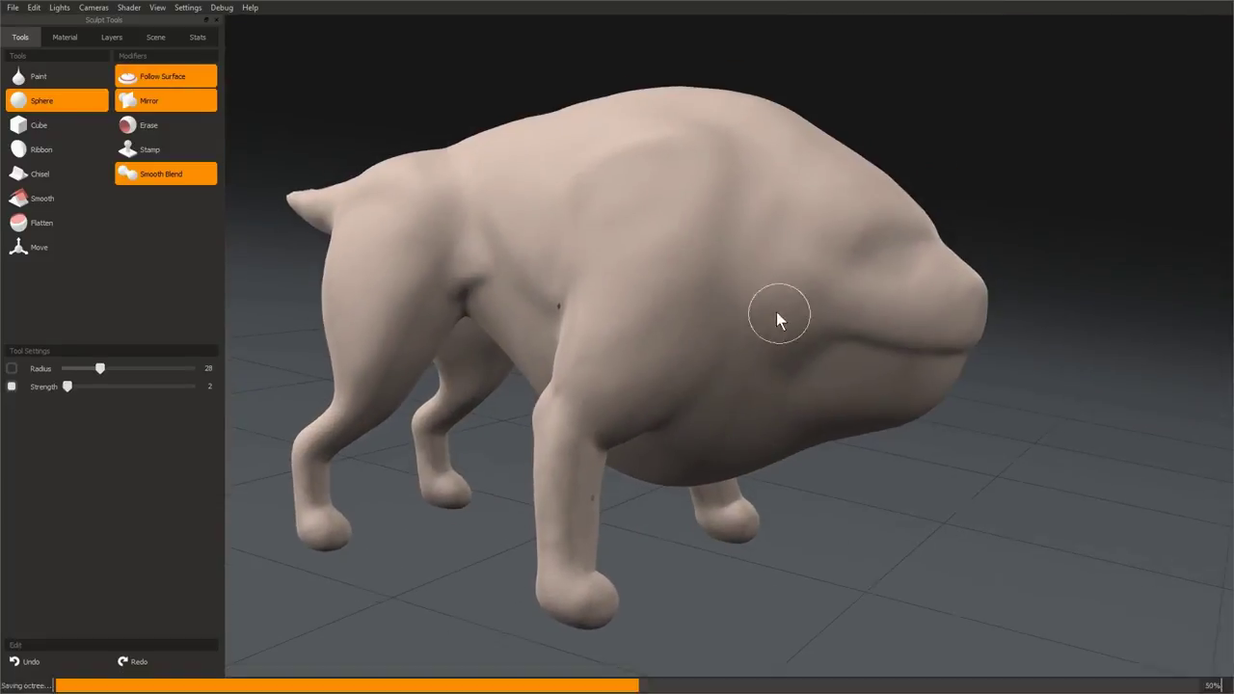
{"action": "mouse_move", "coordinate": [801, 392]}
{"action": "left_mouse_down"}
{"action": "mouse_move", "coordinate": [768, 388]}
{"action": "mouse_move", "coordinate": [812, 410]}
{"action": "mouse_move", "coordinate": [781, 311]}
{"action": "mouse_move", "coordinate": [733, 441]}
{"action": "mouse_move", "coordinate": [755, 338]}
{"action": "mouse_move", "coordinate": [521, 452]}
{"action": "mouse_move", "coordinate": [666, 350]}
{"action": "mouse_move", "coordinate": [647, 296]}
{"action": "mouse_move", "coordinate": [729, 348]}
{"action": "mouse_move", "coordinate": [749, 458]}
{"action": "mouse_move", "coordinate": [774, 419]}
{"action": "mouse_move", "coordinate": [716, 357]}
{"action": "left_mouse_up"}
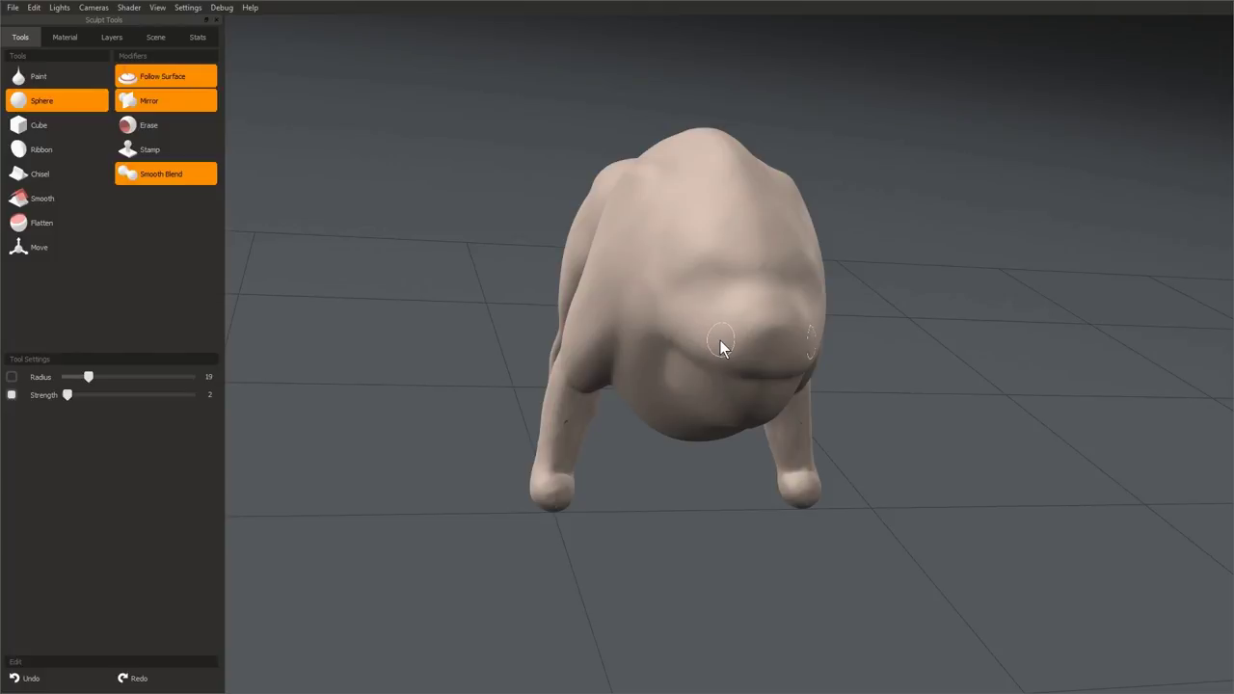
{"action": "mouse_move", "coordinate": [713, 350]}
{"action": "middle_mouse_down"}
{"action": "mouse_move", "coordinate": [788, 267]}
{"action": "mouse_move", "coordinate": [833, 371]}
{"action": "mouse_move", "coordinate": [807, 314]}
{"action": "middle_mouse_up"}
- Build a mirrored row of rounded bumps along the back above the shoulders with Sphere at radius 17 and strength 2
{"action": "mouse_move", "coordinate": [851, 349]}
{"action": "middle_mouse_down"}
{"action": "mouse_move", "coordinate": [831, 416]}
{"action": "mouse_move", "coordinate": [521, 321]}
{"action": "mouse_move", "coordinate": [678, 327]}
{"action": "mouse_move", "coordinate": [627, 339]}
{"action": "mouse_move", "coordinate": [831, 490]}
{"action": "mouse_move", "coordinate": [1002, 439]}
{"action": "mouse_move", "coordinate": [697, 369]}
{"action": "middle_mouse_up"}
{"action": "key", "text": "["}
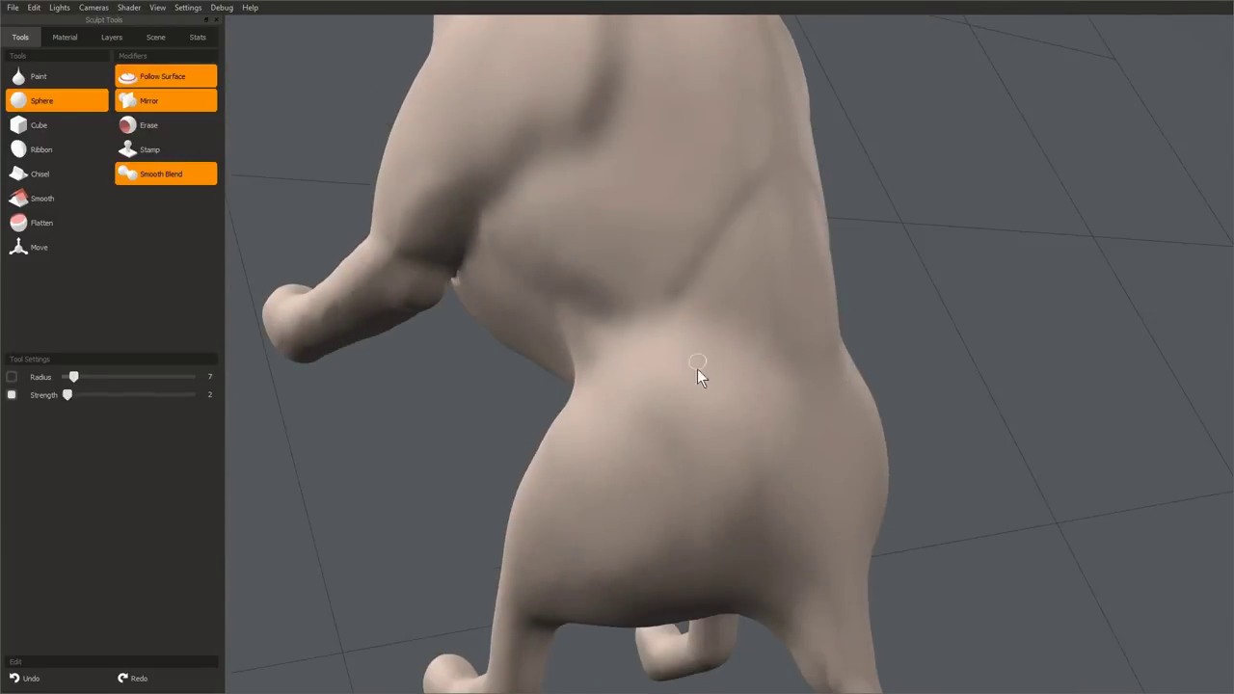
{"action": "mouse_move", "coordinate": [741, 497]}
{"action": "middle_mouse_down"}
{"action": "mouse_move", "coordinate": [875, 496]}
{"action": "mouse_move", "coordinate": [759, 425]}
{"action": "mouse_move", "coordinate": [738, 270]}
{"action": "middle_mouse_up"}
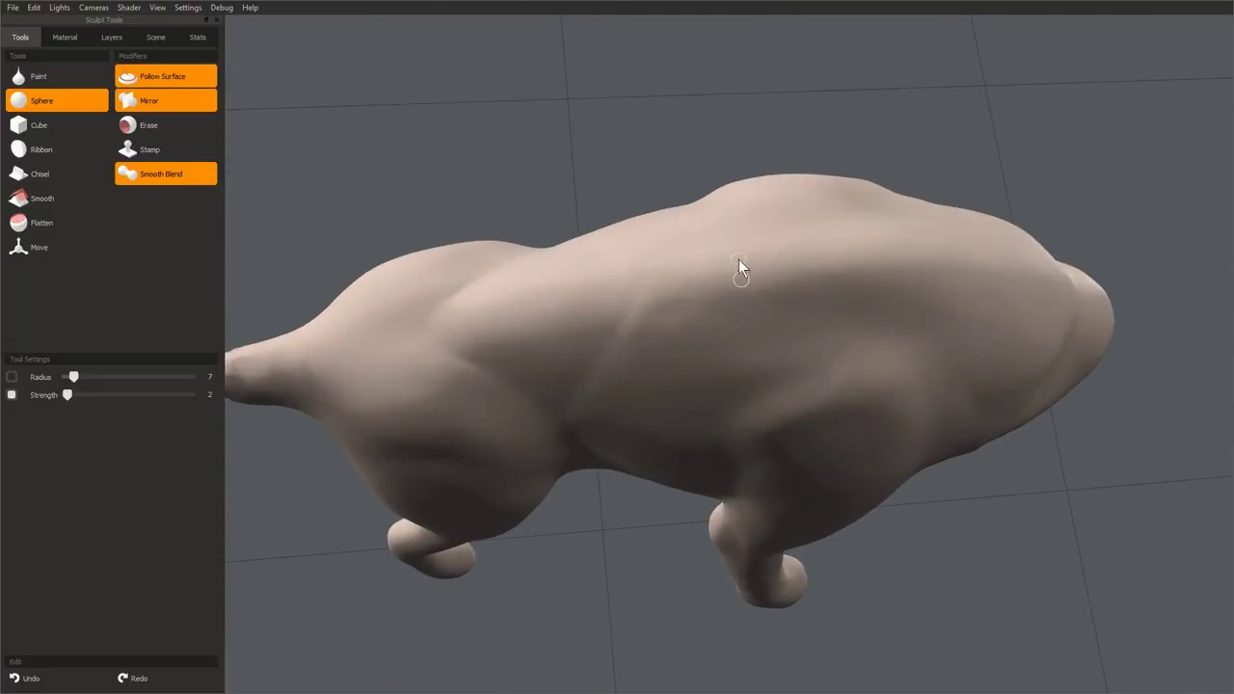
{"action": "key", "text": "bracketright"}
{"action": "mouse_move", "coordinate": [766, 275]}
{"action": "middle_mouse_down"}
{"action": "mouse_move", "coordinate": [720, 238]}
{"action": "mouse_move", "coordinate": [675, 281]}
{"action": "middle_mouse_up"}
{"action": "key", "text": "bracketright"}
{"action": "key", "text": "bracketright"}
{"action": "mouse_move", "coordinate": [664, 345]}
{"action": "middle_mouse_down"}
{"action": "mouse_move", "coordinate": [732, 268]}
{"action": "mouse_move", "coordinate": [727, 225]}
{"action": "middle_mouse_up"}
{"action": "left_click_drag", "start_coordinate": [727, 225], "coordinate": [744, 204]}
{"action": "middle_click_drag", "start_coordinate": [744, 204], "coordinate": [787, 224]}
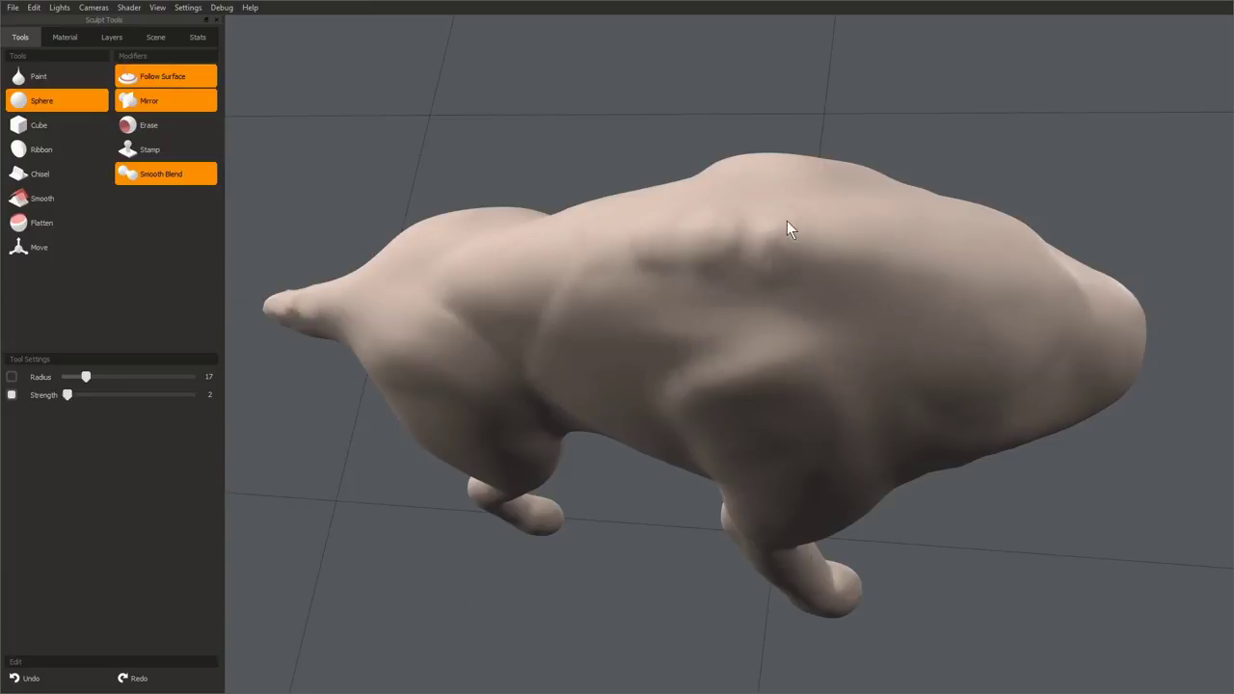
{"action": "middle_click_drag", "start_coordinate": [735, 322], "coordinate": [764, 295]}
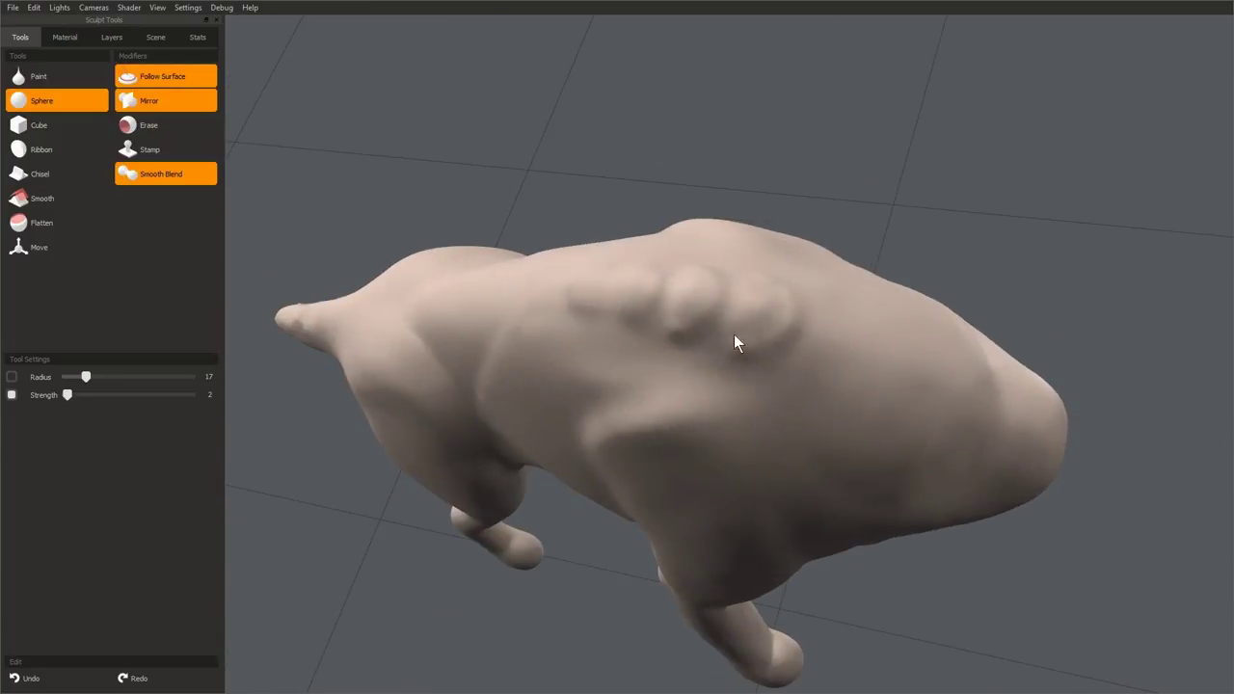
- Extend the row of back bumps toward the tail with smaller Sphere strokes at radius 9 to 10, strength 2
{"action": "key", "text": "bracketright"}
{"action": "mouse_move", "coordinate": [749, 311]}
{"action": "middle_mouse_down"}
{"action": "mouse_move", "coordinate": [832, 353]}
{"action": "mouse_move", "coordinate": [718, 323]}
{"action": "mouse_move", "coordinate": [636, 228]}
{"action": "mouse_move", "coordinate": [674, 570]}
{"action": "mouse_move", "coordinate": [818, 548]}
{"action": "mouse_move", "coordinate": [673, 232]}
{"action": "middle_mouse_up"}
{"action": "scroll", "coordinate": [718, 323], "scroll_direction": "up", "scroll_amount": 3}
{"action": "key", "text": "bracketleft"}
{"action": "key", "text": "bracketleft"}
{"action": "key", "text": "bracketleft"}
{"action": "key", "text": "bracketleft"}
{"action": "key", "text": "bracketleft"}
{"action": "key", "text": "bracketleft"}
{"action": "key", "text": "bracketleft"}
{"action": "key", "text": "bracketleft"}
{"action": "key", "text": "bracketleft"}
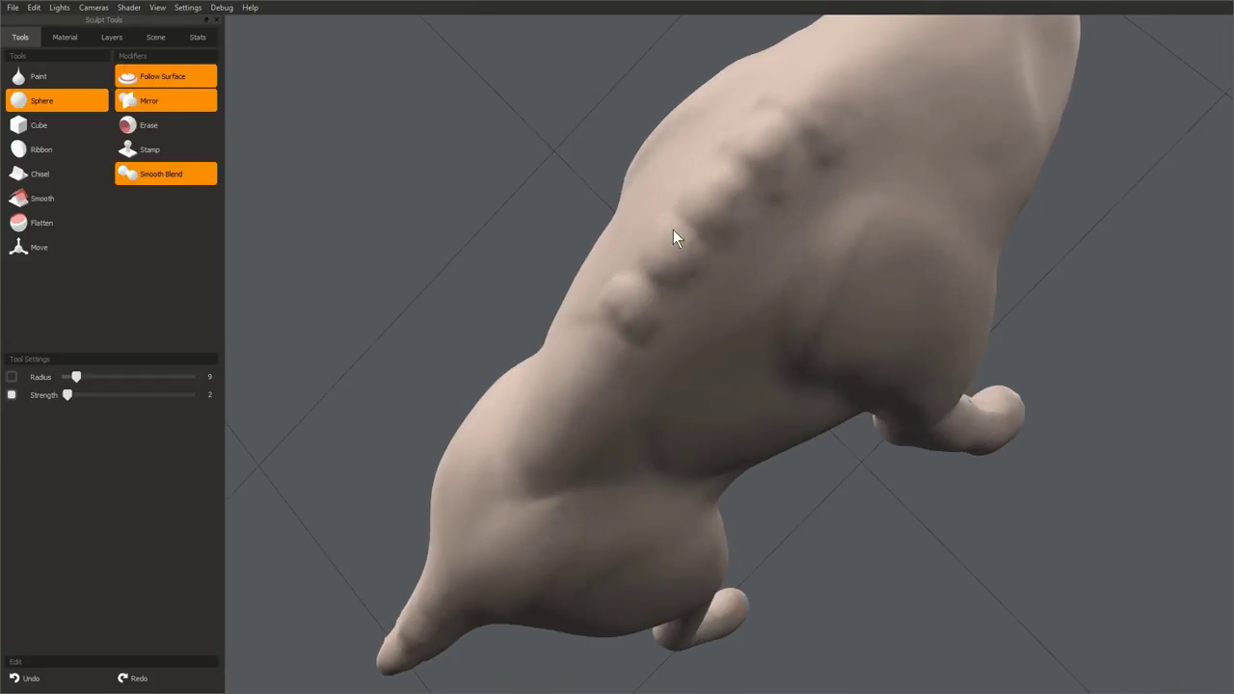
{"action": "mouse_move", "coordinate": [678, 281]}
{"action": "middle_mouse_down"}
{"action": "mouse_move", "coordinate": [729, 358]}
{"action": "mouse_move", "coordinate": [704, 174]}
{"action": "mouse_move", "coordinate": [666, 309]}
{"action": "middle_mouse_up"}
{"action": "key", "text": "bracketright"}
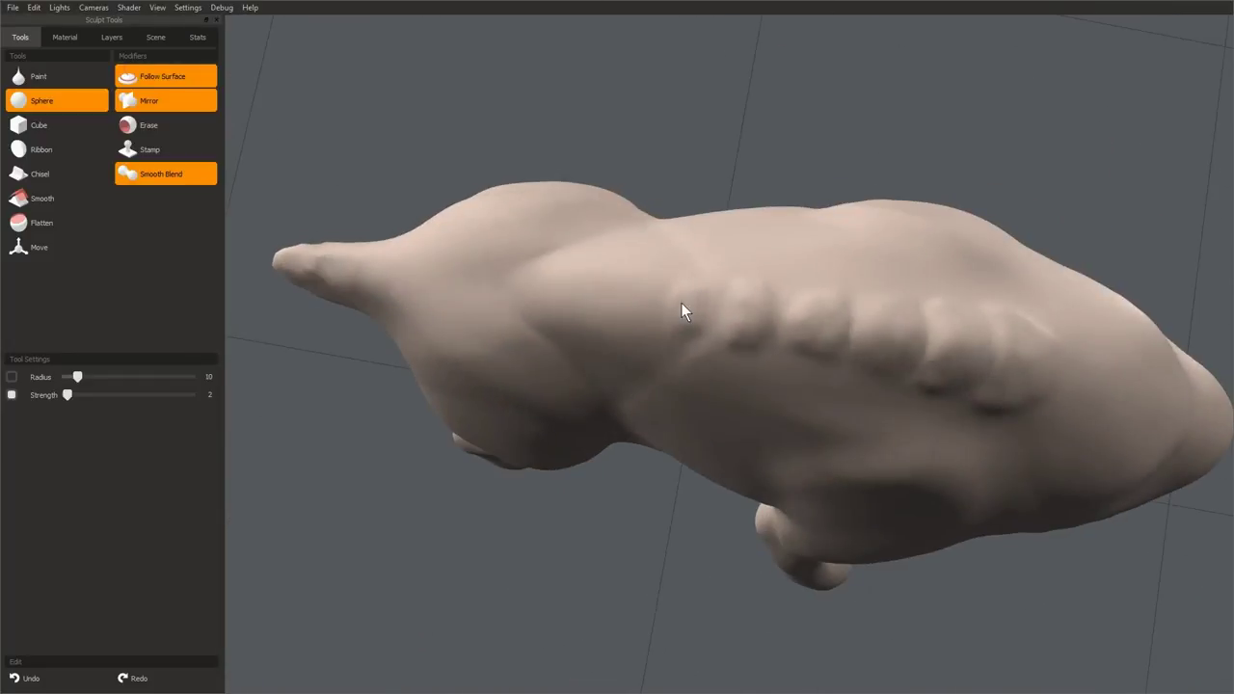
{"action": "left_click", "coordinate": [680, 306]}
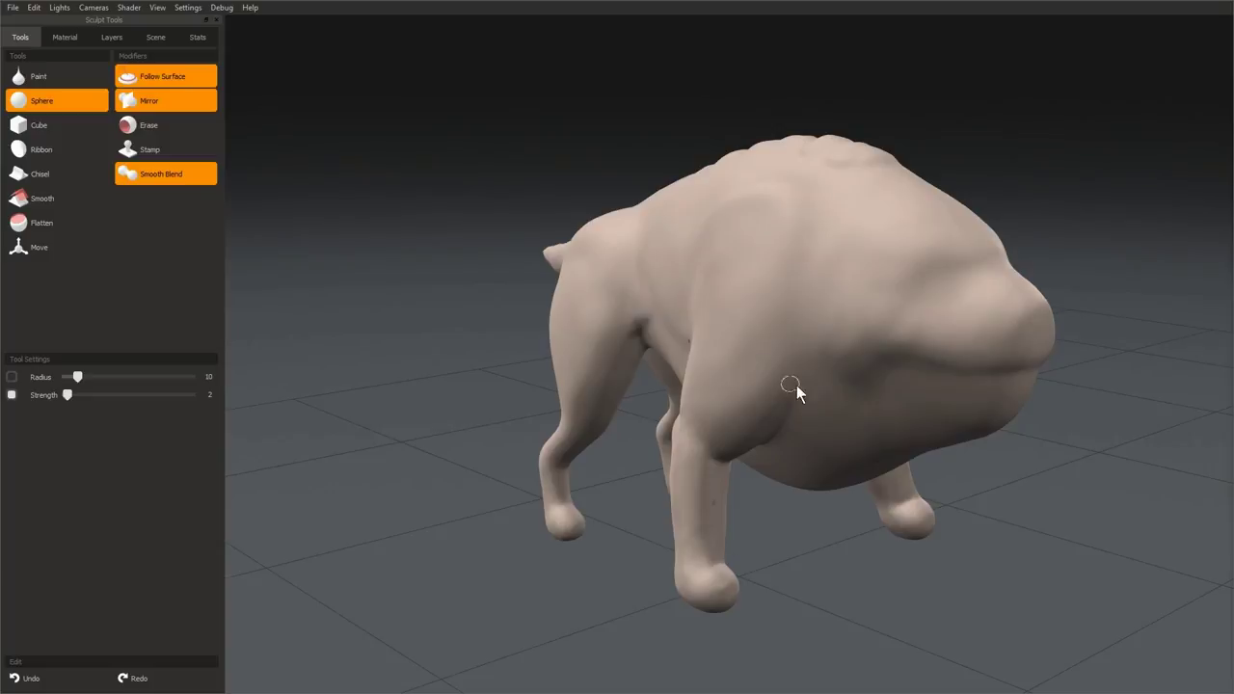
- Shape the throat and the underside of the chest with Sphere strokes at radius 10 to 14, strength 2
{"action": "mouse_move", "coordinate": [796, 385]}
{"action": "middle_mouse_down"}
{"action": "mouse_move", "coordinate": [906, 399]}
{"action": "mouse_move", "coordinate": [622, 348]}
{"action": "mouse_move", "coordinate": [791, 329]}
{"action": "mouse_move", "coordinate": [969, 411]}
{"action": "mouse_move", "coordinate": [716, 322]}
{"action": "mouse_move", "coordinate": [717, 350]}
{"action": "mouse_move", "coordinate": [636, 317]}
{"action": "middle_mouse_up"}
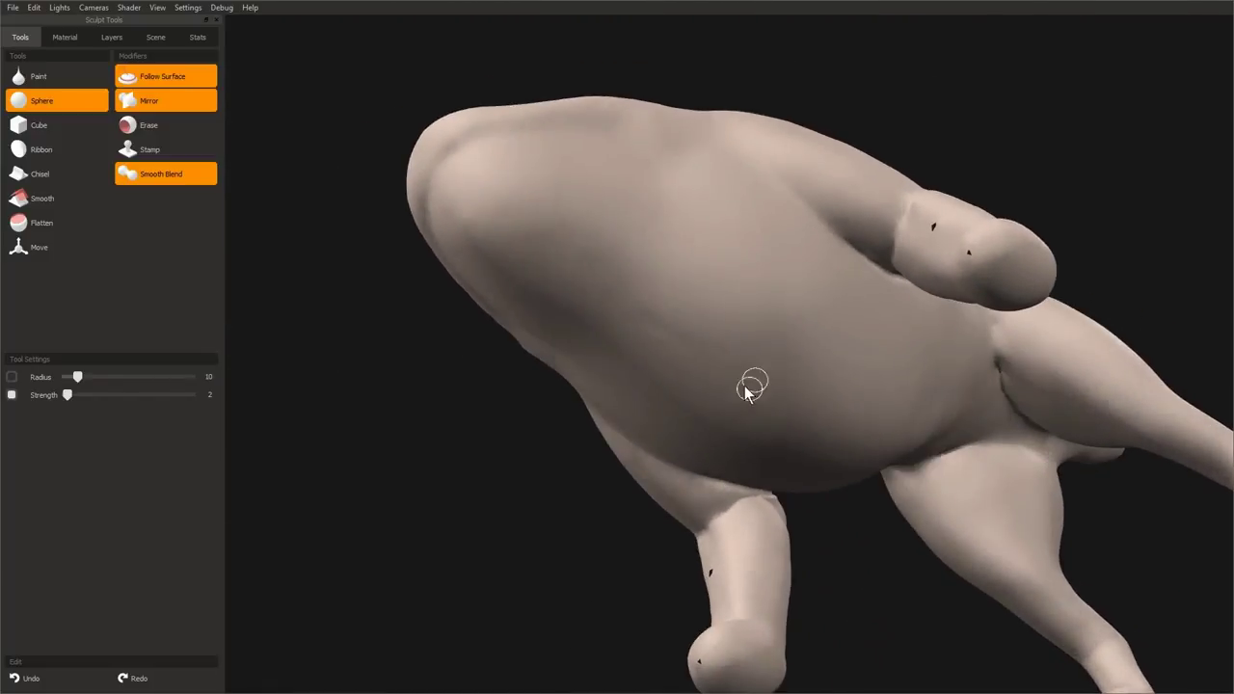
{"action": "middle_click_drag", "start_coordinate": [750, 389], "coordinate": [620, 266]}
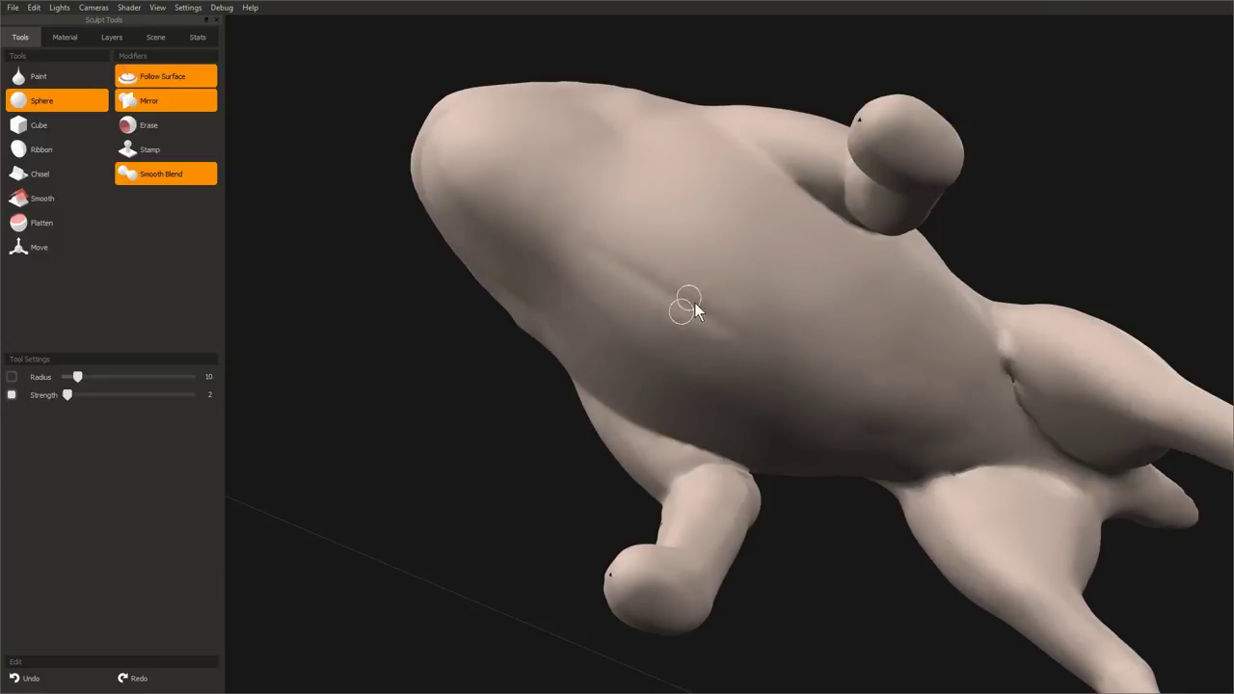
{"action": "middle_click_drag", "start_coordinate": [691, 304], "coordinate": [613, 313]}
{"action": "mouse_move", "coordinate": [790, 433]}
{"action": "middle_mouse_down"}
{"action": "mouse_move", "coordinate": [870, 389]}
{"action": "mouse_move", "coordinate": [864, 454]}
{"action": "mouse_move", "coordinate": [885, 366]}
{"action": "mouse_move", "coordinate": [835, 292]}
{"action": "middle_mouse_up"}
{"action": "key", "text": "]"}
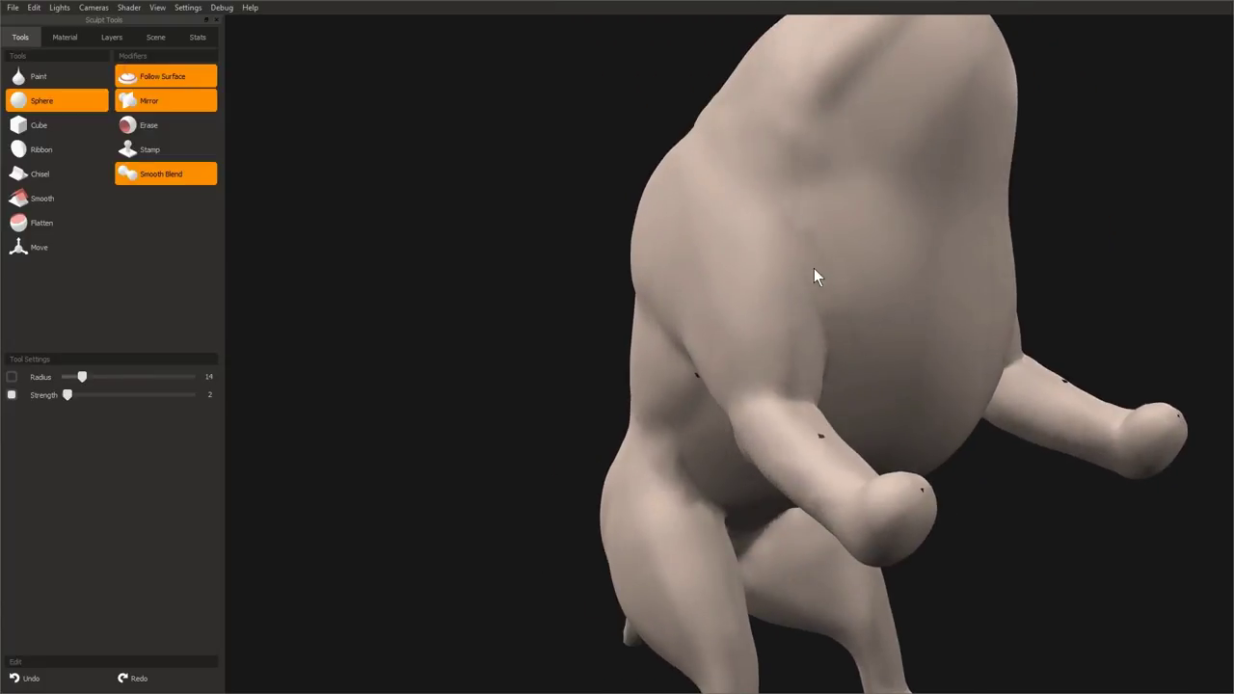
{"action": "mouse_move", "coordinate": [861, 374]}
{"action": "middle_mouse_down"}
{"action": "mouse_move", "coordinate": [662, 248]}
{"action": "mouse_move", "coordinate": [1033, 629]}
{"action": "mouse_move", "coordinate": [826, 314]}
{"action": "mouse_move", "coordinate": [702, 316]}
{"action": "mouse_move", "coordinate": [923, 385]}
{"action": "middle_mouse_up"}
{"action": "key", "text": "["}
{"action": "mouse_move", "coordinate": [808, 321]}
{"action": "middle_mouse_down"}
{"action": "mouse_move", "coordinate": [777, 331]}
{"action": "mouse_move", "coordinate": [819, 357]}
{"action": "mouse_move", "coordinate": [969, 359]}
{"action": "mouse_move", "coordinate": [779, 246]}
{"action": "mouse_move", "coordinate": [843, 276]}
{"action": "mouse_move", "coordinate": [820, 386]}
{"action": "mouse_move", "coordinate": [854, 289]}
{"action": "mouse_move", "coordinate": [762, 268]}
{"action": "mouse_move", "coordinate": [722, 473]}
{"action": "mouse_move", "coordinate": [776, 410]}
{"action": "mouse_move", "coordinate": [714, 427]}
{"action": "mouse_move", "coordinate": [741, 467]}
{"action": "mouse_move", "coordinate": [809, 344]}
{"action": "mouse_move", "coordinate": [793, 435]}
{"action": "mouse_move", "coordinate": [819, 444]}
{"action": "mouse_move", "coordinate": [729, 298]}
{"action": "middle_mouse_up"}
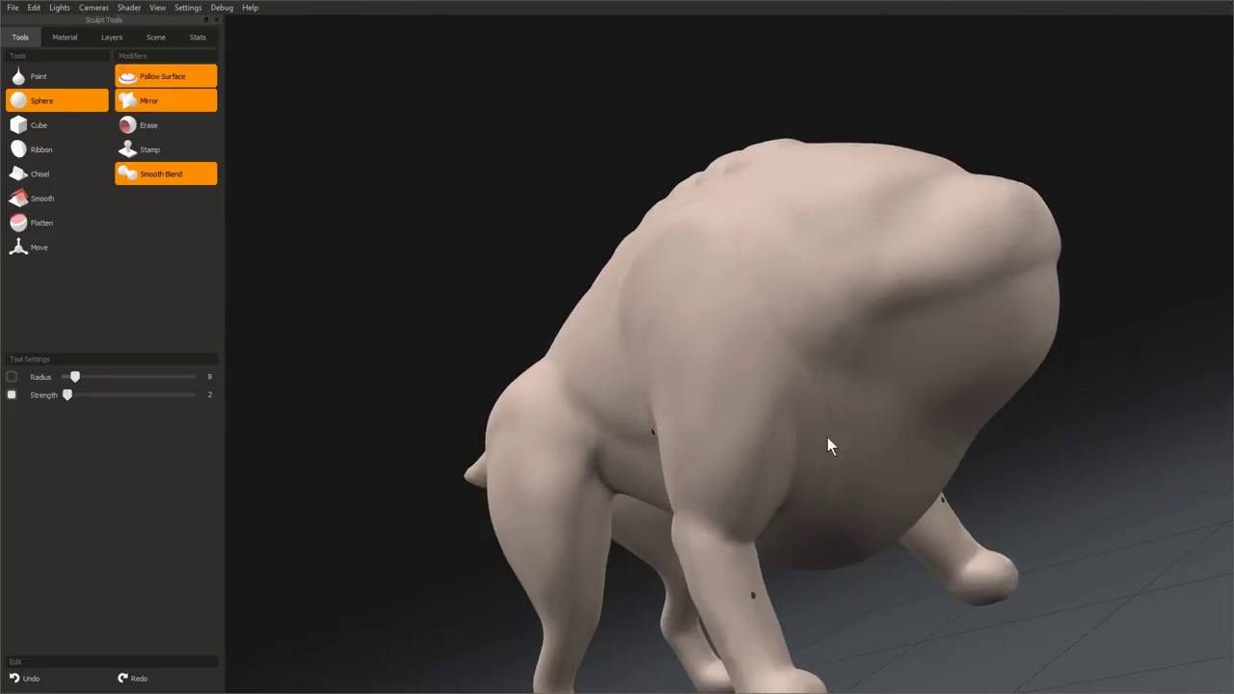
- Define the creases between the shoulder and the neck with Sphere at radius 8, and soften the shoulder at radius 31
{"action": "middle_click_drag", "start_coordinate": [807, 540], "coordinate": [796, 319]}
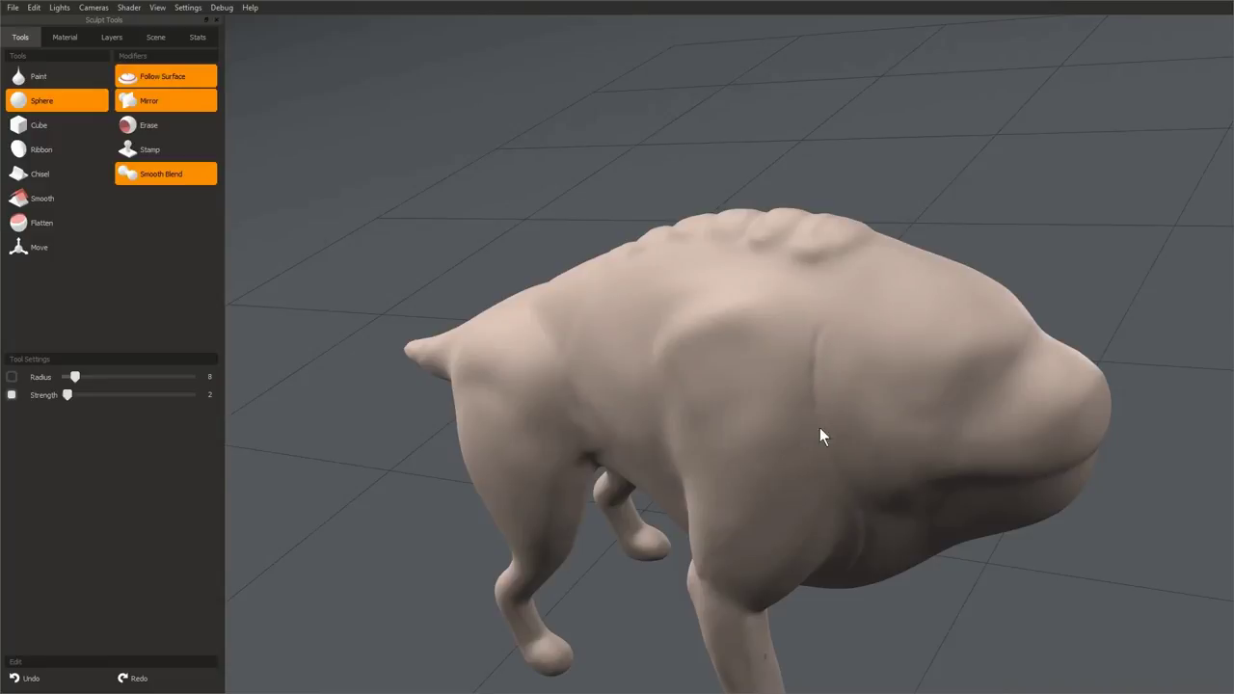
{"action": "mouse_move", "coordinate": [820, 531]}
{"action": "middle_mouse_down"}
{"action": "mouse_move", "coordinate": [738, 315]}
{"action": "mouse_move", "coordinate": [914, 455]}
{"action": "mouse_move", "coordinate": [701, 348]}
{"action": "mouse_move", "coordinate": [796, 399]}
{"action": "middle_mouse_up"}
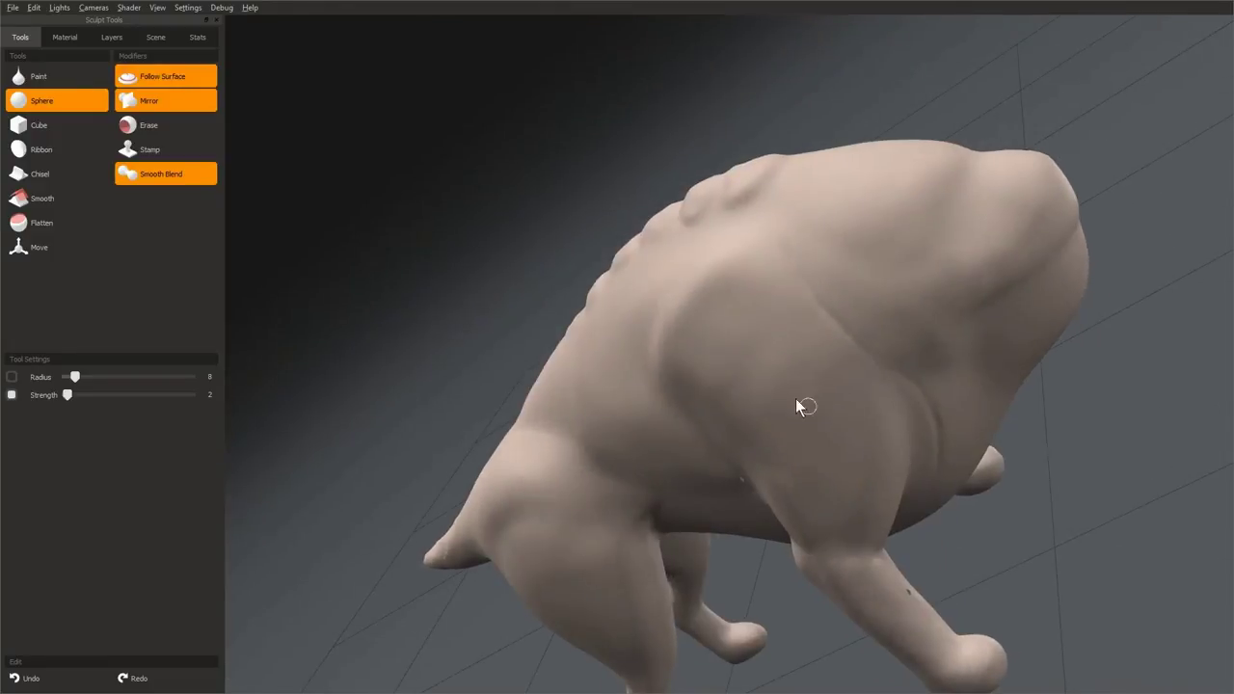
{"action": "mouse_move", "coordinate": [746, 341]}
{"action": "middle_mouse_down"}
{"action": "mouse_move", "coordinate": [838, 313]}
{"action": "mouse_move", "coordinate": [556, 376]}
{"action": "mouse_move", "coordinate": [720, 449]}
{"action": "middle_mouse_up"}
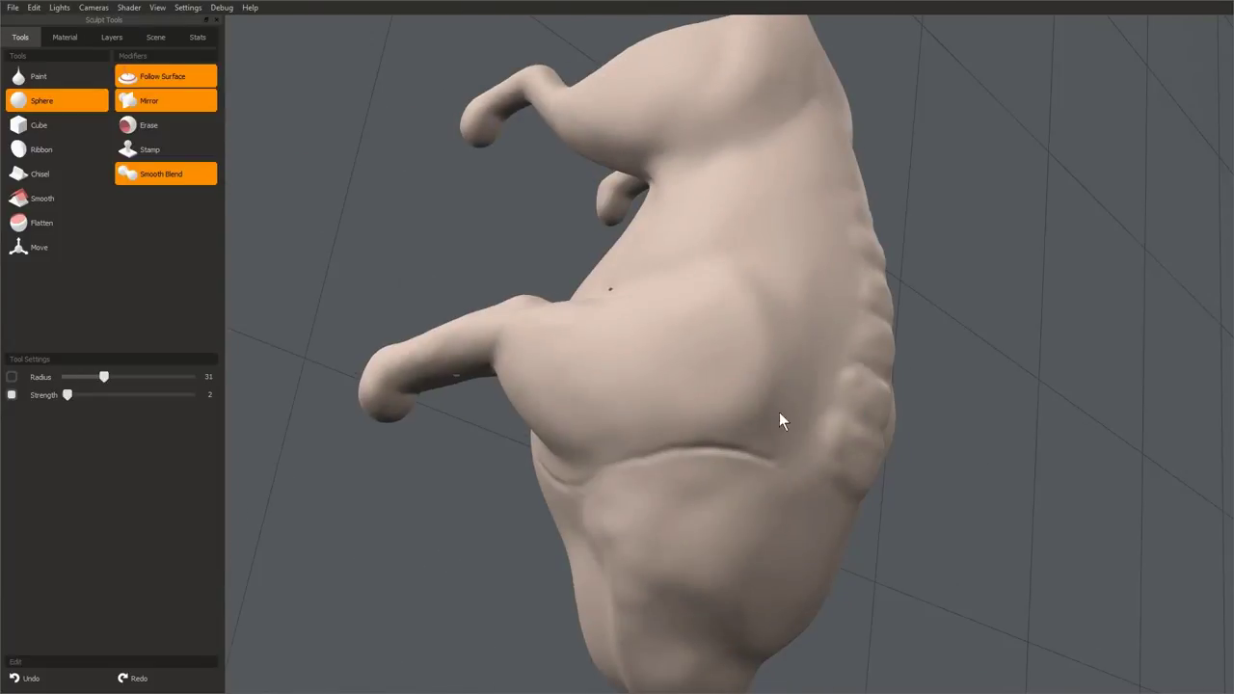
{"action": "mouse_move", "coordinate": [757, 402]}
{"action": "middle_mouse_down"}
{"action": "mouse_move", "coordinate": [611, 517]}
{"action": "mouse_move", "coordinate": [637, 344]}
{"action": "mouse_move", "coordinate": [663, 303]}
{"action": "mouse_move", "coordinate": [1015, 582]}
{"action": "mouse_move", "coordinate": [790, 417]}
{"action": "mouse_move", "coordinate": [779, 424]}
{"action": "mouse_move", "coordinate": [758, 384]}
{"action": "middle_mouse_up"}
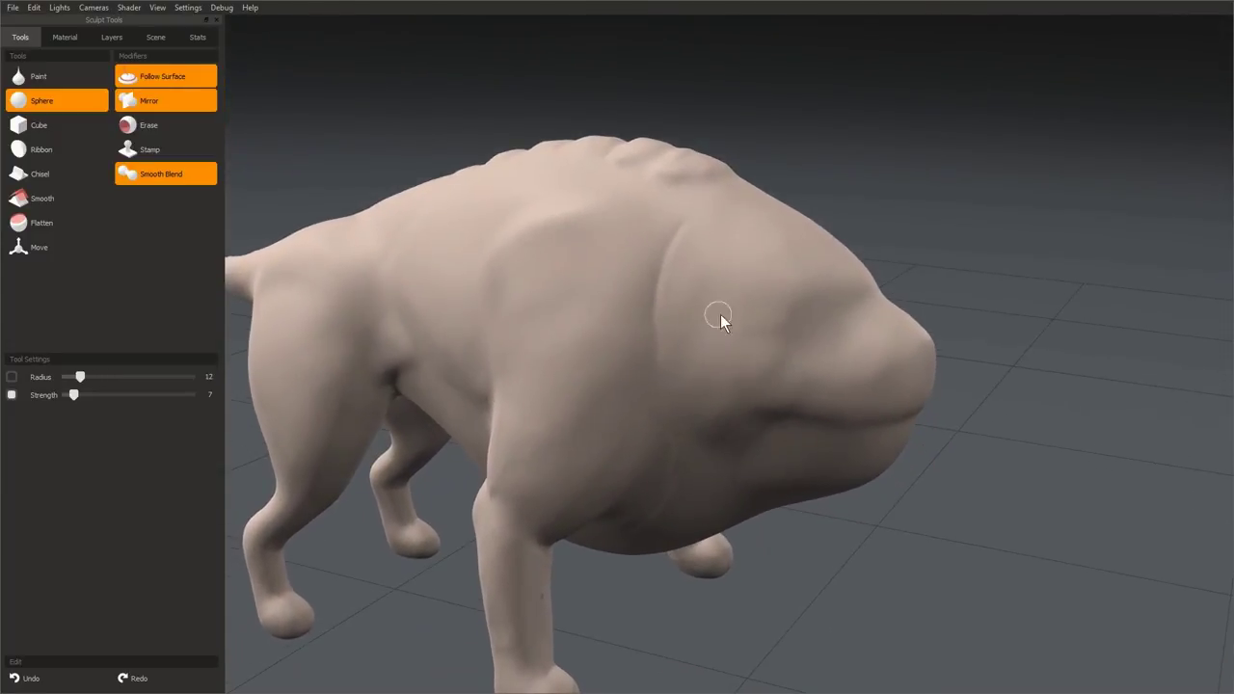
- Lower the Sphere strength to 2 and refine the side of the head and the muzzle at radius up to 35
{"action": "key", "text": "bracketright"}
{"action": "key", "text": "shift+bracketleft"}
{"action": "key", "text": "shift+bracketleft"}
{"action": "key", "text": "shift+bracketleft"}
{"action": "key", "text": "shift+bracketleft"}
{"action": "key", "text": "shift+bracketleft"}
{"action": "mouse_move", "coordinate": [705, 289]}
{"action": "middle_mouse_down"}
{"action": "mouse_move", "coordinate": [611, 385]}
{"action": "mouse_move", "coordinate": [490, 363]}
{"action": "mouse_move", "coordinate": [598, 537]}
{"action": "mouse_move", "coordinate": [534, 260]}
{"action": "mouse_move", "coordinate": [545, 330]}
{"action": "mouse_move", "coordinate": [729, 344]}
{"action": "middle_mouse_up"}
{"action": "middle_click_drag", "start_coordinate": [703, 292], "coordinate": [593, 338]}
{"action": "key", "text": "bracketright"}
{"action": "key", "text": "bracketright"}
{"action": "key", "text": "bracketright"}
{"action": "key", "text": "bracketright"}
{"action": "key", "text": "bracketright"}
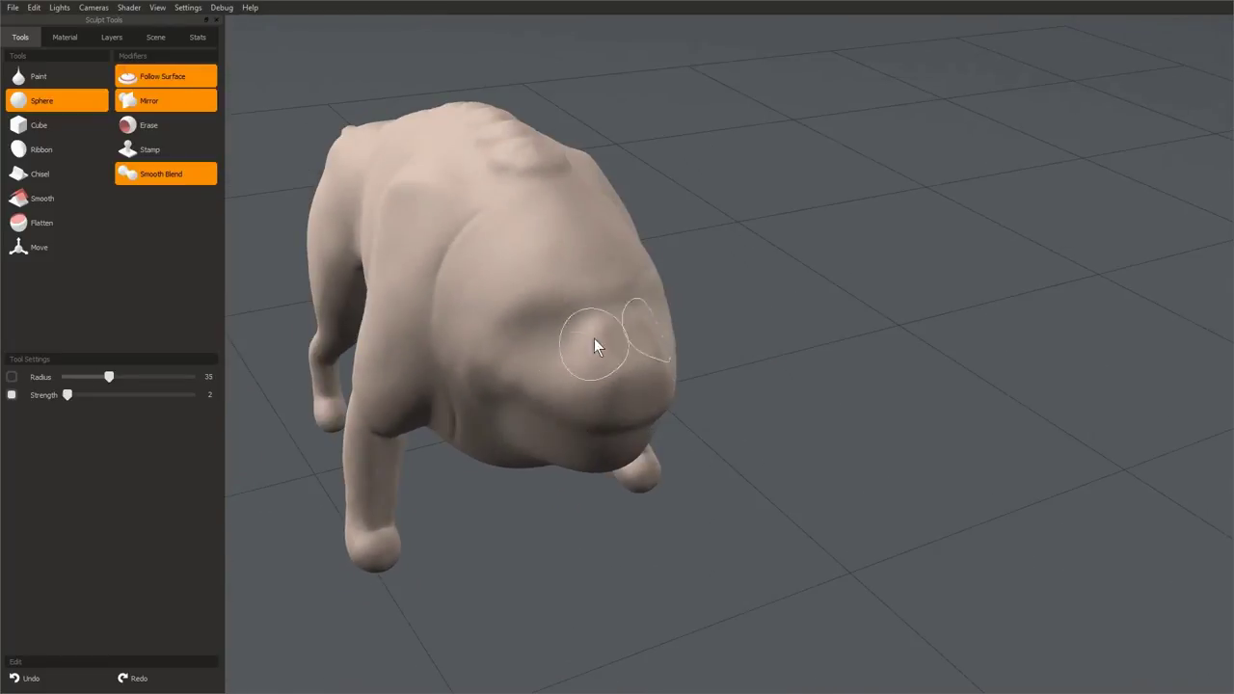
- Form the eye sockets and the brow ridge on the head with Sphere strokes at radius 26, strength 2
{"action": "mouse_move", "coordinate": [605, 383]}
{"action": "middle_mouse_down"}
{"action": "mouse_move", "coordinate": [467, 472]}
{"action": "mouse_move", "coordinate": [694, 292]}
{"action": "mouse_move", "coordinate": [768, 358]}
{"action": "mouse_move", "coordinate": [693, 309]}
{"action": "mouse_move", "coordinate": [584, 352]}
{"action": "mouse_move", "coordinate": [711, 295]}
{"action": "mouse_move", "coordinate": [661, 279]}
{"action": "mouse_move", "coordinate": [625, 295]}
{"action": "mouse_move", "coordinate": [650, 340]}
{"action": "middle_mouse_up"}
{"action": "key", "text": "bracketleft"}
{"action": "key", "text": "bracketleft"}
{"action": "key", "text": "bracketleft"}
{"action": "scroll", "coordinate": [739, 325], "scroll_direction": "down", "scroll_amount": 2, "text": "ctrl"}
{"action": "scroll", "coordinate": [650, 340], "scroll_direction": "up", "scroll_amount": 3, "text": "ctrl"}
{"action": "mouse_move", "coordinate": [713, 295]}
{"action": "middle_mouse_down"}
{"action": "mouse_move", "coordinate": [738, 391]}
{"action": "mouse_move", "coordinate": [617, 287]}
{"action": "mouse_move", "coordinate": [668, 347]}
{"action": "mouse_move", "coordinate": [653, 295]}
{"action": "middle_mouse_up"}
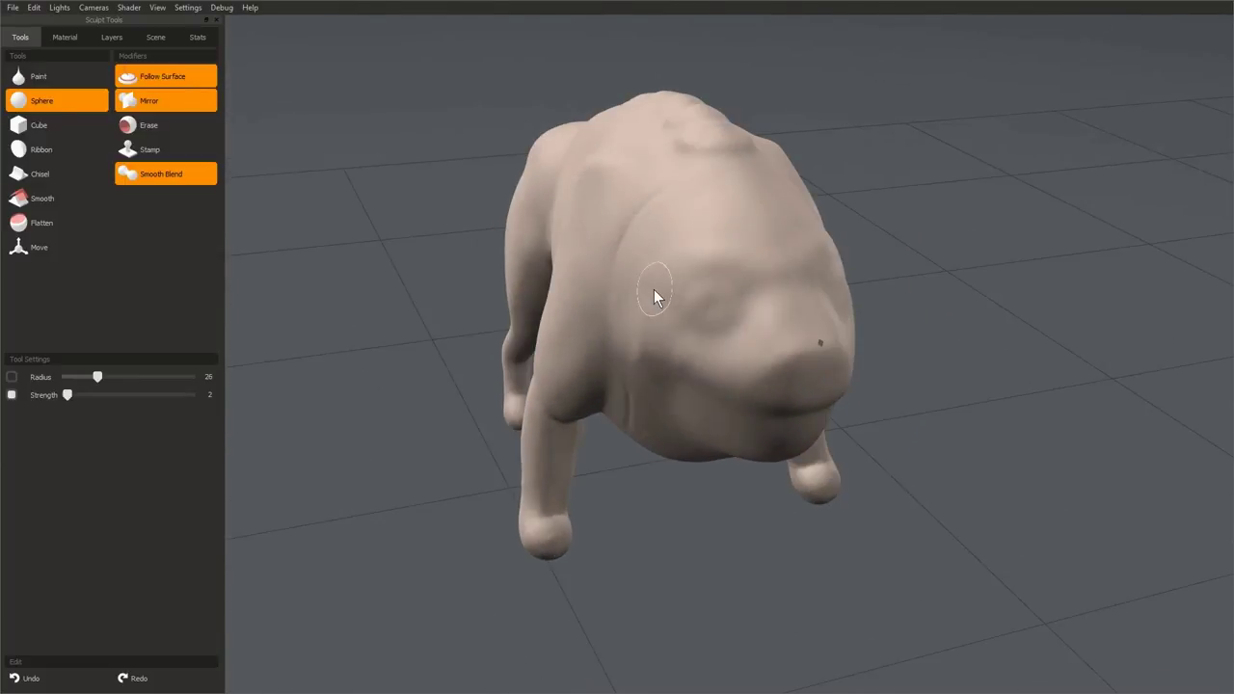
{"action": "mouse_move", "coordinate": [781, 349]}
{"action": "middle_mouse_down"}
{"action": "mouse_move", "coordinate": [710, 334]}
{"action": "mouse_move", "coordinate": [663, 278]}
{"action": "mouse_move", "coordinate": [679, 280]}
{"action": "middle_mouse_up"}
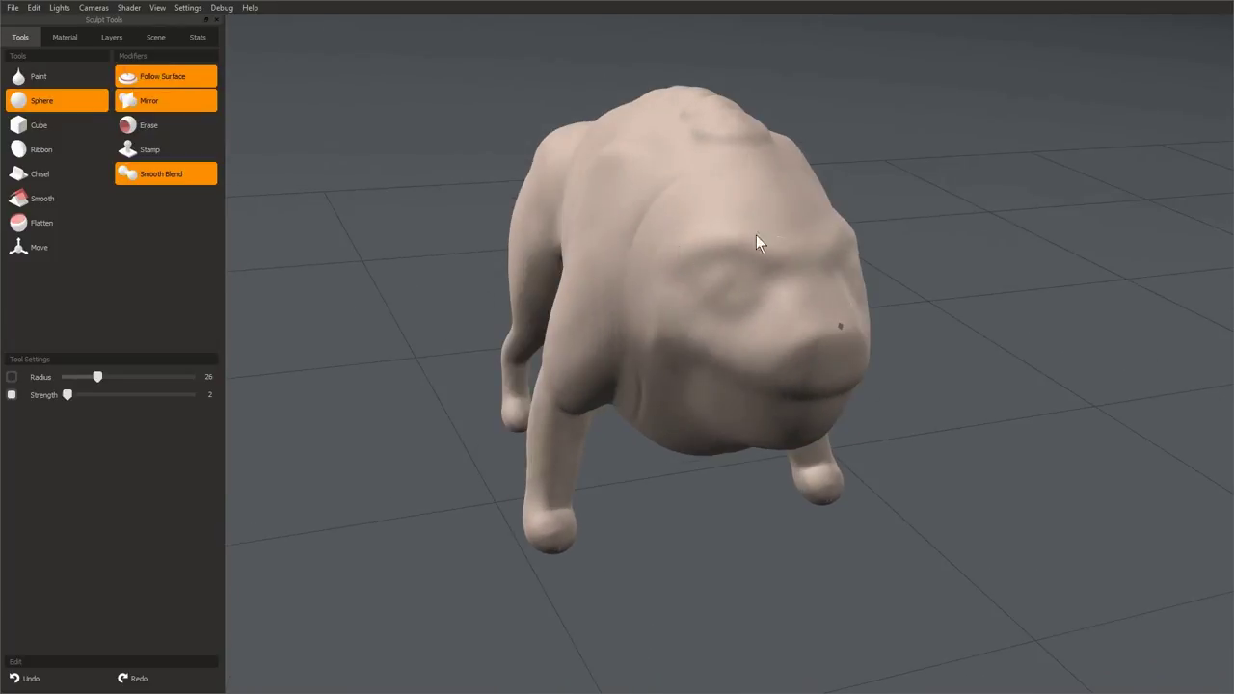
{"action": "mouse_move", "coordinate": [744, 339]}
{"action": "middle_mouse_down"}
{"action": "mouse_move", "coordinate": [713, 367]}
{"action": "mouse_move", "coordinate": [692, 349]}
{"action": "middle_mouse_up"}
- Fill out the cheek and eye area with Sphere strokes at radius 45 and 23, strength 6
{"action": "key", "text": "bracketright"}
{"action": "key", "text": "bracketright"}
{"action": "key", "text": "bracketright"}
{"action": "mouse_move", "coordinate": [644, 289]}
{"action": "middle_mouse_down"}
{"action": "mouse_move", "coordinate": [650, 349]}
{"action": "mouse_move", "coordinate": [796, 269]}
{"action": "mouse_move", "coordinate": [805, 472]}
{"action": "middle_mouse_up"}
{"action": "key", "text": "bracketleft"}
{"action": "key", "text": "bracketright"}
{"action": "key", "text": "bracketright"}
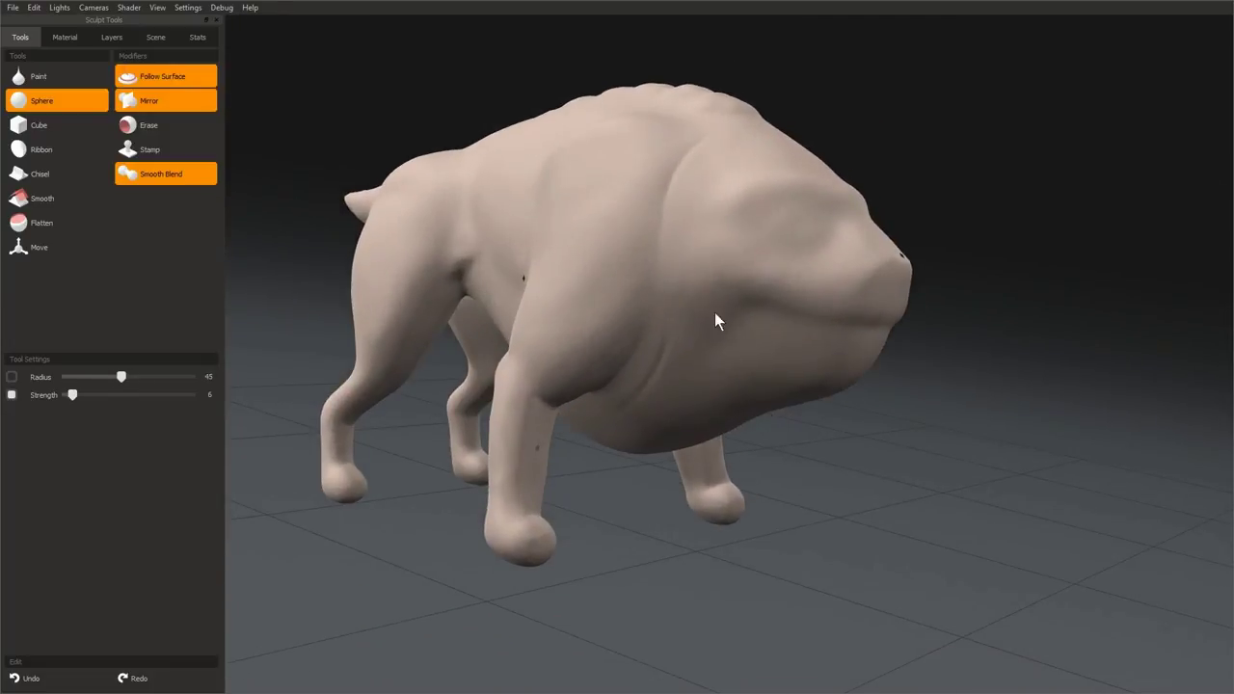
{"action": "mouse_move", "coordinate": [758, 277]}
{"action": "middle_mouse_down"}
{"action": "mouse_move", "coordinate": [572, 427]}
{"action": "mouse_move", "coordinate": [688, 388]}
{"action": "mouse_move", "coordinate": [697, 201]}
{"action": "mouse_move", "coordinate": [744, 270]}
{"action": "middle_mouse_up"}
{"action": "mouse_move", "coordinate": [845, 389]}
{"action": "middle_mouse_down"}
{"action": "mouse_move", "coordinate": [710, 338]}
{"action": "mouse_move", "coordinate": [682, 383]}
{"action": "mouse_move", "coordinate": [644, 317]}
{"action": "mouse_move", "coordinate": [661, 311]}
{"action": "mouse_move", "coordinate": [807, 372]}
{"action": "middle_mouse_up"}
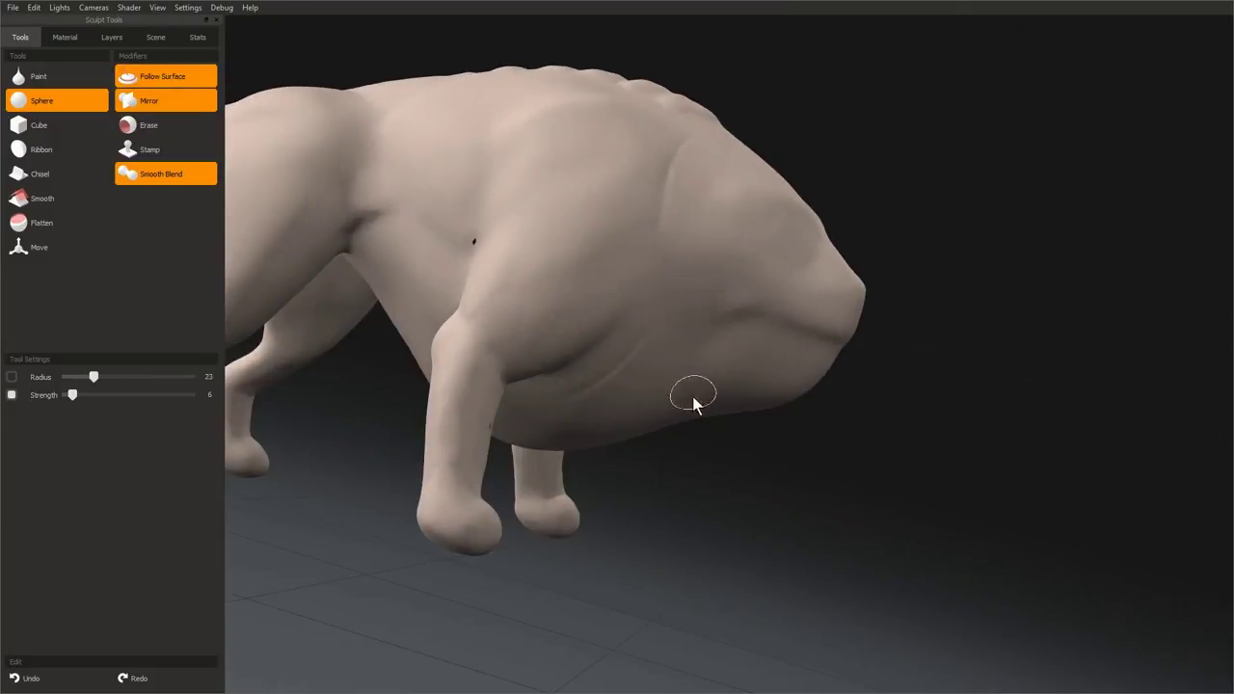
- Sculpt the throat and the underside of the lower jaw with Sphere at radius 10 and 19, strength 2
{"action": "middle_click_drag", "start_coordinate": [710, 300], "coordinate": [649, 375]}
{"action": "mouse_move", "coordinate": [662, 578]}
{"action": "middle_mouse_down"}
{"action": "mouse_move", "coordinate": [727, 353]}
{"action": "mouse_move", "coordinate": [610, 380]}
{"action": "mouse_move", "coordinate": [515, 312]}
{"action": "mouse_move", "coordinate": [617, 457]}
{"action": "mouse_move", "coordinate": [642, 367]}
{"action": "mouse_move", "coordinate": [658, 376]}
{"action": "mouse_move", "coordinate": [637, 341]}
{"action": "middle_mouse_up"}
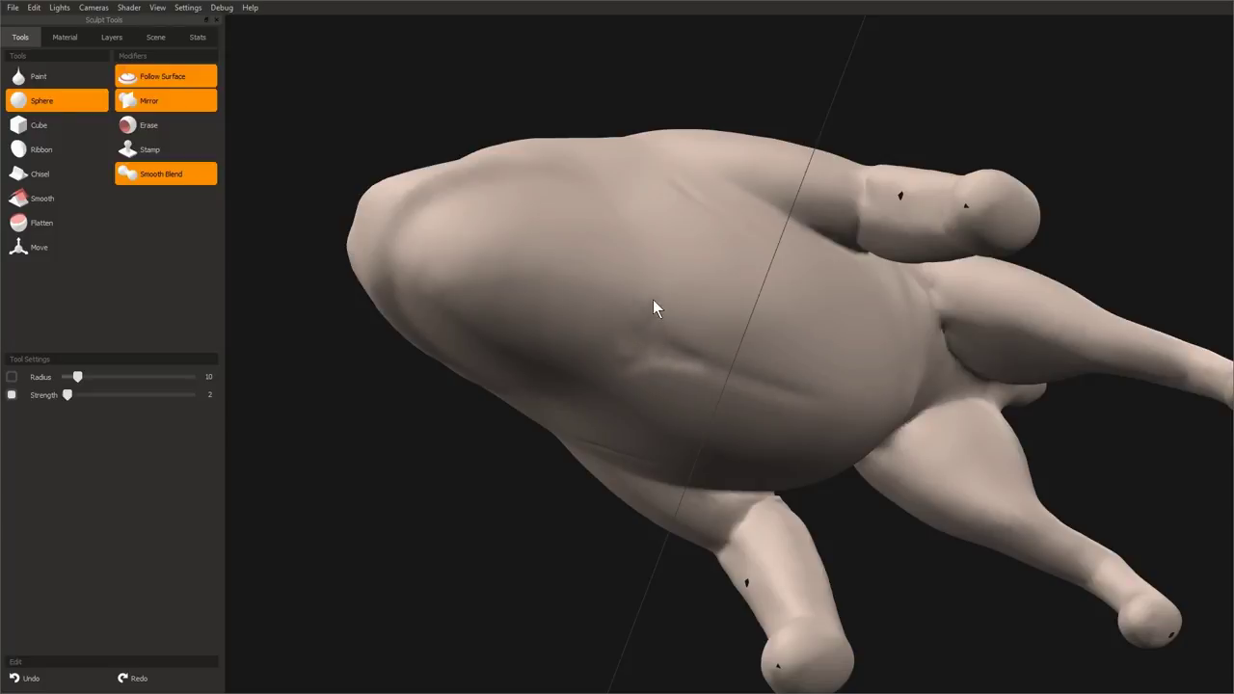
{"action": "mouse_move", "coordinate": [661, 318]}
{"action": "middle_mouse_down"}
{"action": "mouse_move", "coordinate": [761, 321]}
{"action": "mouse_move", "coordinate": [627, 230]}
{"action": "middle_mouse_up"}
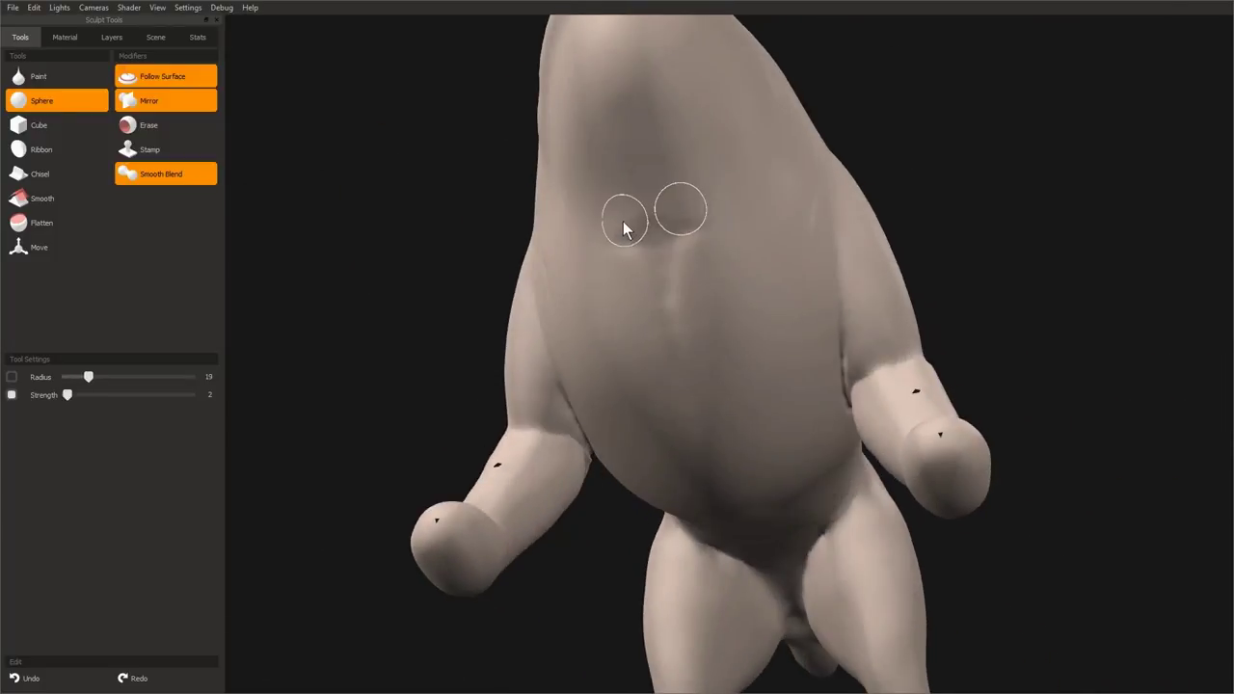
{"action": "mouse_move", "coordinate": [694, 363]}
{"action": "middle_mouse_down"}
{"action": "mouse_move", "coordinate": [523, 386]}
{"action": "mouse_move", "coordinate": [711, 556]}
{"action": "mouse_move", "coordinate": [683, 511]}
{"action": "mouse_move", "coordinate": [874, 494]}
{"action": "mouse_move", "coordinate": [749, 292]}
{"action": "mouse_move", "coordinate": [746, 334]}
{"action": "mouse_move", "coordinate": [771, 363]}
{"action": "mouse_move", "coordinate": [581, 488]}
{"action": "mouse_move", "coordinate": [658, 206]}
{"action": "mouse_move", "coordinate": [716, 364]}
{"action": "middle_mouse_up"}
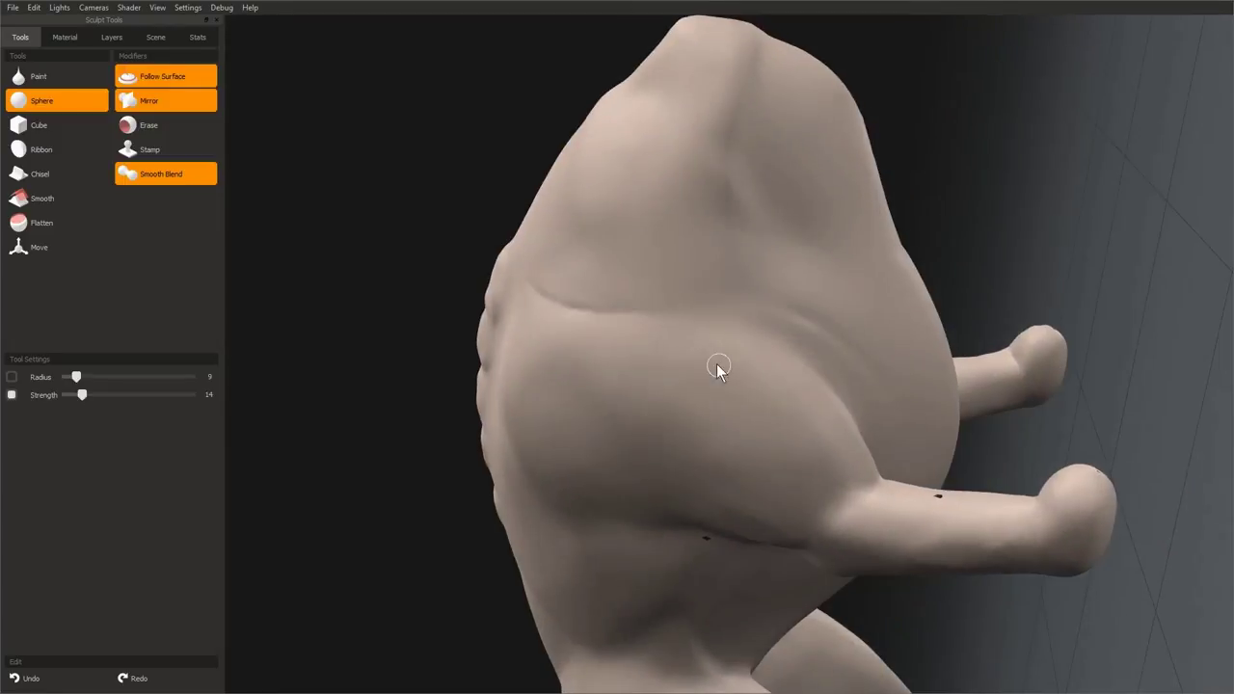
- Build up the elbows on the front legs with the Ribbon tool at radius 26 and strength 11
{"action": "left_click", "coordinate": [49, 150]}
{"action": "mouse_move", "coordinate": [809, 349]}
{"action": "middle_mouse_down"}
{"action": "mouse_move", "coordinate": [706, 404]}
{"action": "mouse_move", "coordinate": [763, 377]}
{"action": "mouse_move", "coordinate": [743, 349]}
{"action": "middle_mouse_up"}
{"action": "middle_click_drag", "start_coordinate": [824, 446], "coordinate": [611, 354]}
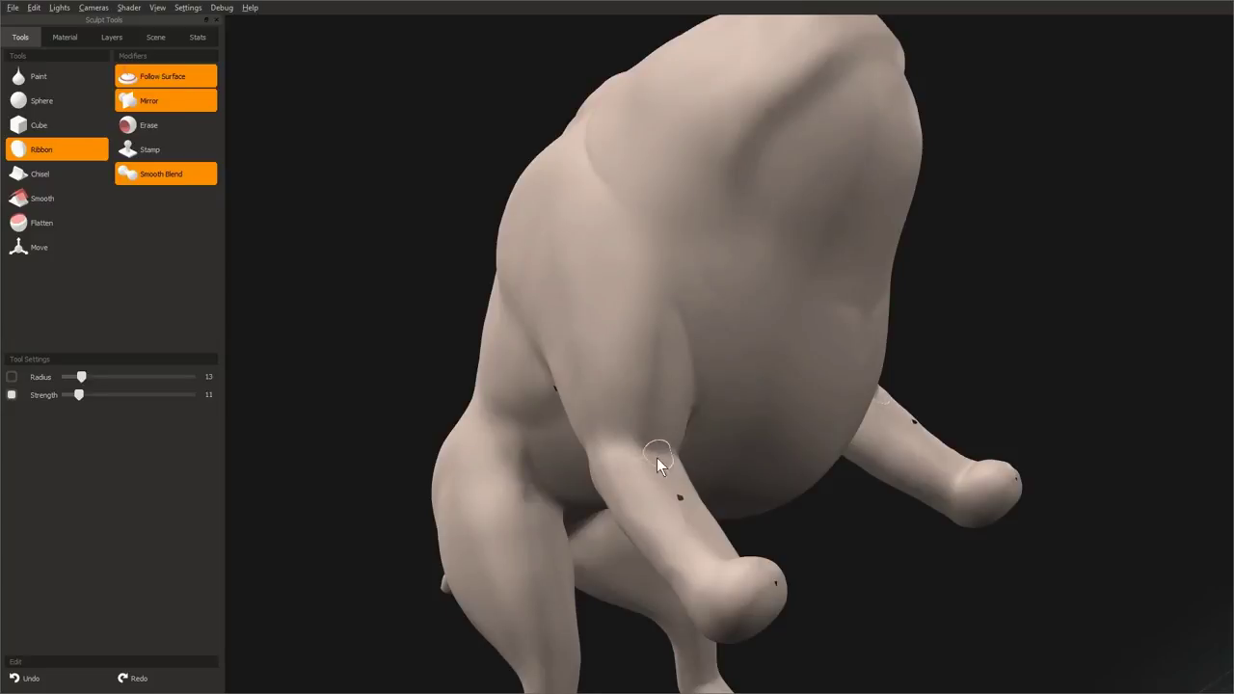
{"action": "middle_click_drag", "start_coordinate": [656, 457], "coordinate": [760, 245]}
{"action": "key", "text": "bracketright"}
{"action": "key", "text": "bracketright"}
{"action": "key", "text": "bracketright"}
{"action": "key", "text": "bracketright"}
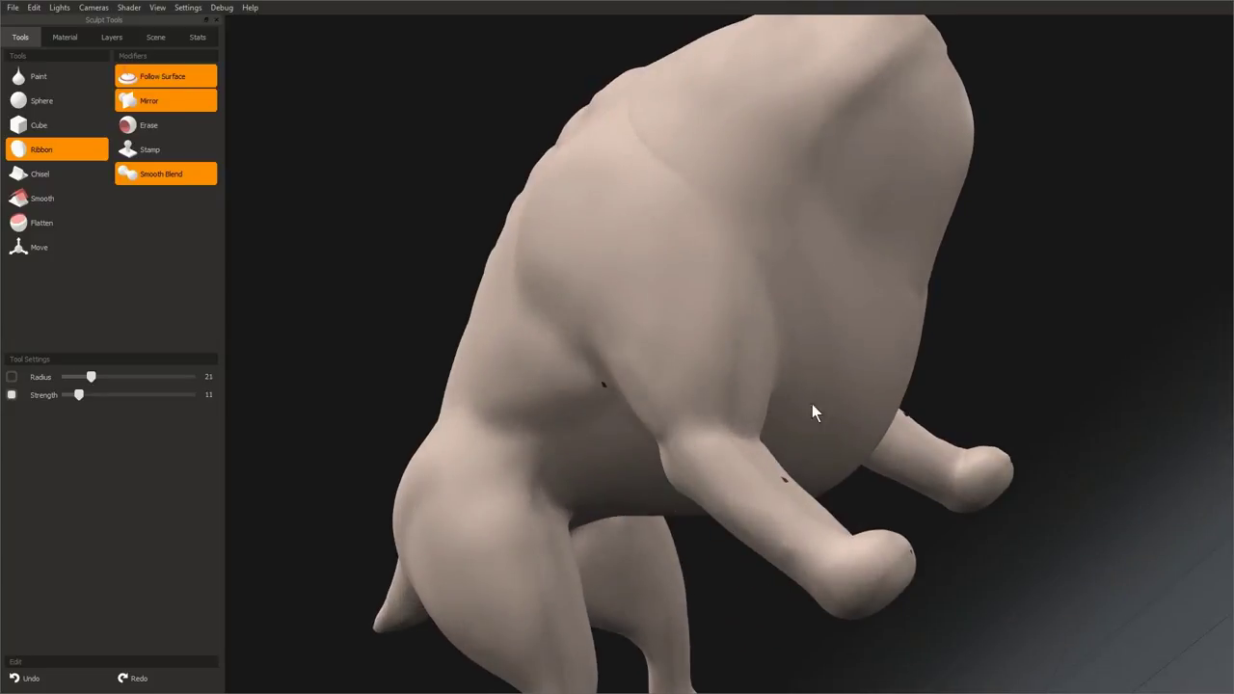
{"action": "mouse_move", "coordinate": [811, 404]}
{"action": "middle_mouse_down"}
{"action": "mouse_move", "coordinate": [669, 468]}
{"action": "mouse_move", "coordinate": [672, 394]}
{"action": "mouse_move", "coordinate": [703, 290]}
{"action": "mouse_move", "coordinate": [818, 199]}
{"action": "mouse_move", "coordinate": [804, 329]}
{"action": "middle_mouse_up"}
{"action": "key", "text": "bracketright"}
{"action": "middle_click_drag", "start_coordinate": [877, 369], "coordinate": [820, 386]}
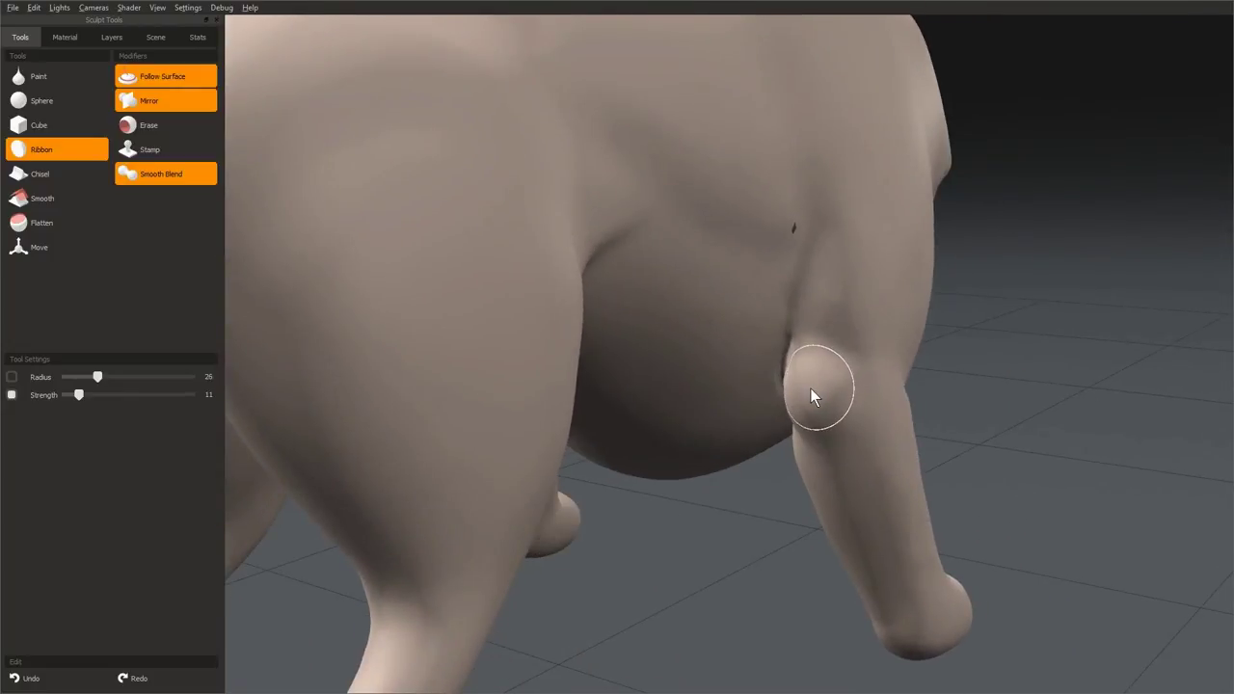
{"action": "mouse_move", "coordinate": [809, 387]}
{"action": "left_mouse_down"}
{"action": "mouse_move", "coordinate": [833, 423]}
{"action": "mouse_move", "coordinate": [799, 426]}
{"action": "mouse_move", "coordinate": [813, 432]}
{"action": "left_mouse_up"}
- Define the muscle grooves on the upper front leg above the elbow with Ribbon at radius 12, strength 2
{"action": "middle_click_drag", "start_coordinate": [813, 432], "coordinate": [782, 327]}
{"action": "right_click_drag", "start_coordinate": [781, 327], "coordinate": [760, 339]}
{"action": "middle_click_drag", "start_coordinate": [759, 340], "coordinate": [750, 328]}
{"action": "right_click_drag", "start_coordinate": [750, 328], "coordinate": [736, 336]}
{"action": "mouse_move", "coordinate": [736, 335]}
{"action": "middle_mouse_down"}
{"action": "mouse_move", "coordinate": [793, 314]}
{"action": "mouse_move", "coordinate": [873, 447]}
{"action": "mouse_move", "coordinate": [835, 279]}
{"action": "mouse_move", "coordinate": [931, 338]}
{"action": "mouse_move", "coordinate": [682, 433]}
{"action": "mouse_move", "coordinate": [762, 357]}
{"action": "middle_mouse_up"}
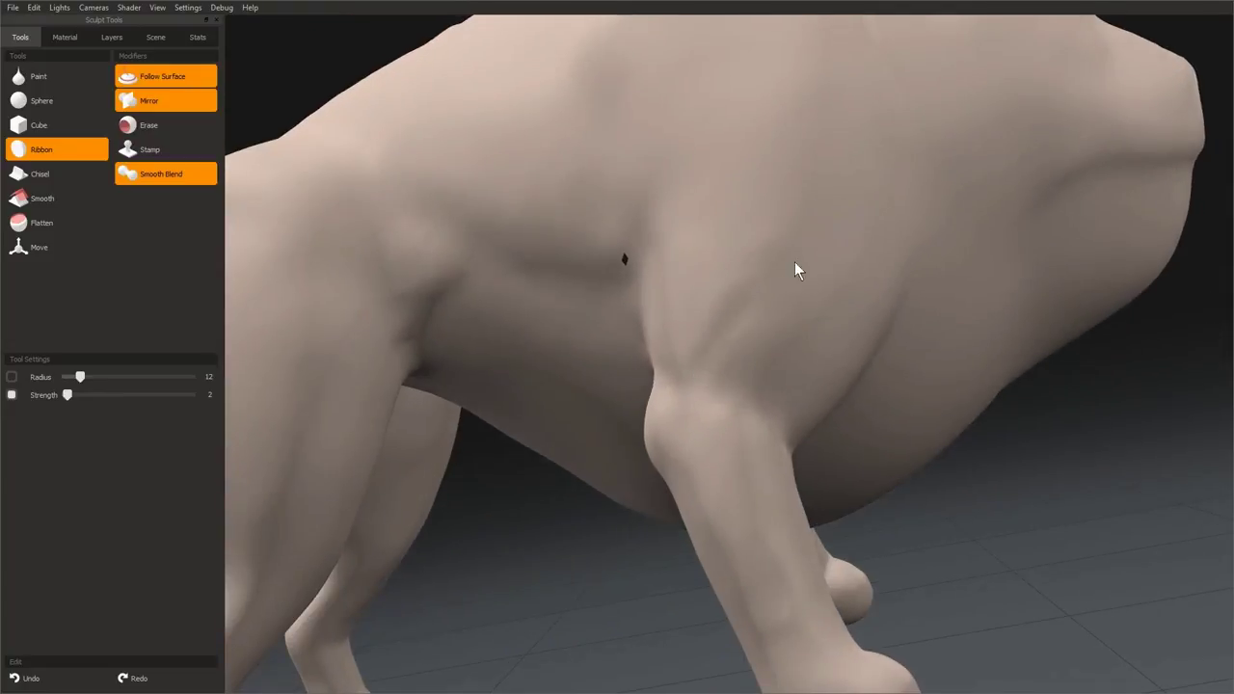
{"action": "scroll", "coordinate": [744, 330], "scroll_direction": "up", "scroll_amount": 2}
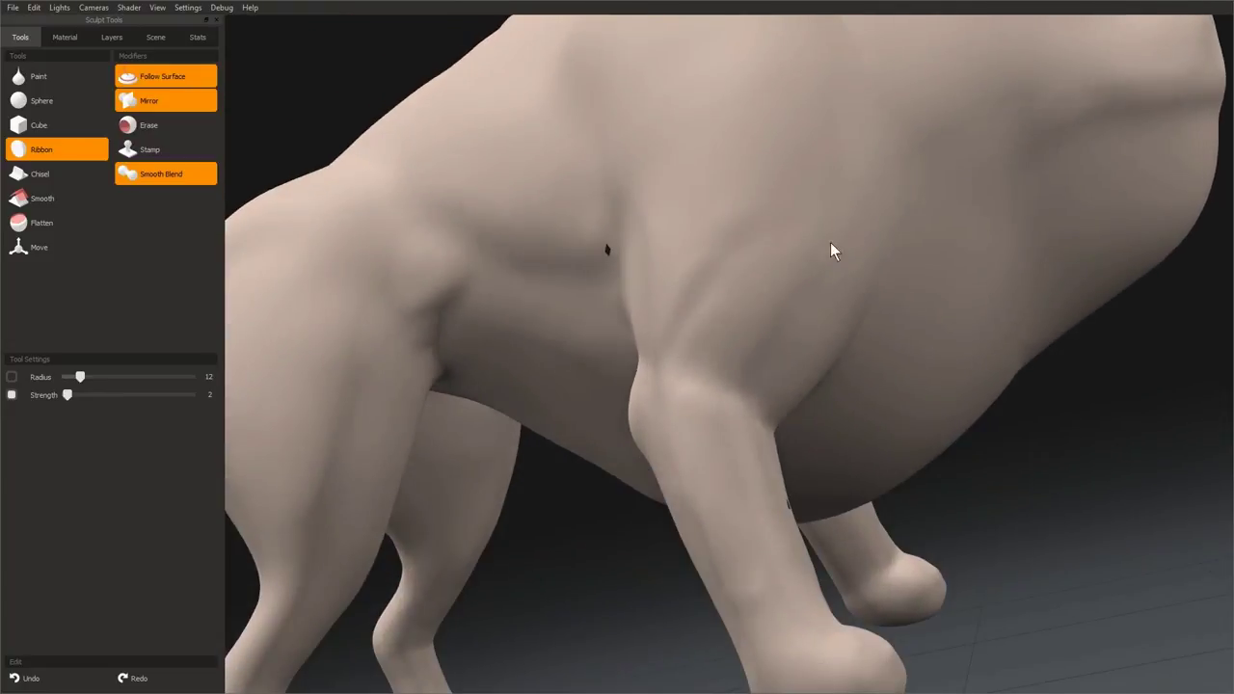
{"action": "middle_click_drag", "start_coordinate": [830, 242], "coordinate": [758, 332]}
- Blend the upper front leg muscles into the elbow with Ribbon strokes at radius 15 and 27, strength 2
{"action": "key", "text": "bracketright"}
{"action": "mouse_move", "coordinate": [705, 282]}
{"action": "middle_mouse_down"}
{"action": "mouse_move", "coordinate": [476, 468]}
{"action": "mouse_move", "coordinate": [707, 432]}
{"action": "mouse_move", "coordinate": [568, 295]}
{"action": "middle_mouse_up"}
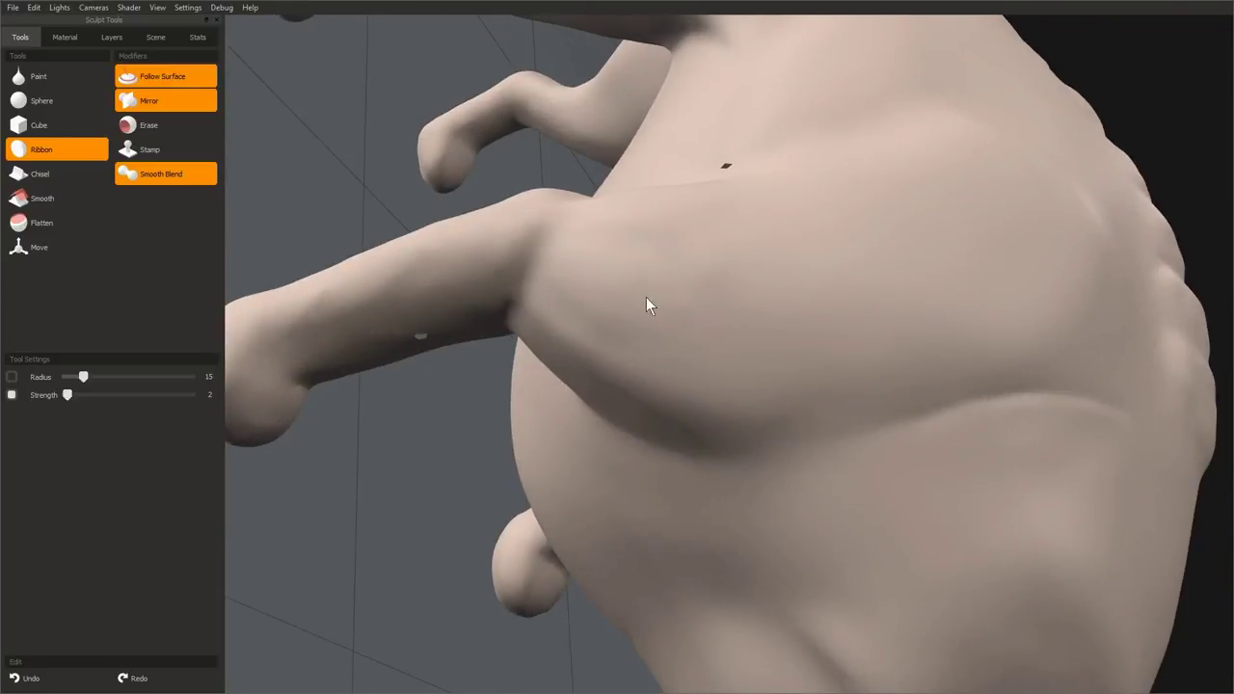
{"action": "middle_click_drag", "start_coordinate": [690, 329], "coordinate": [625, 370]}
{"action": "key", "text": "bracketright"}
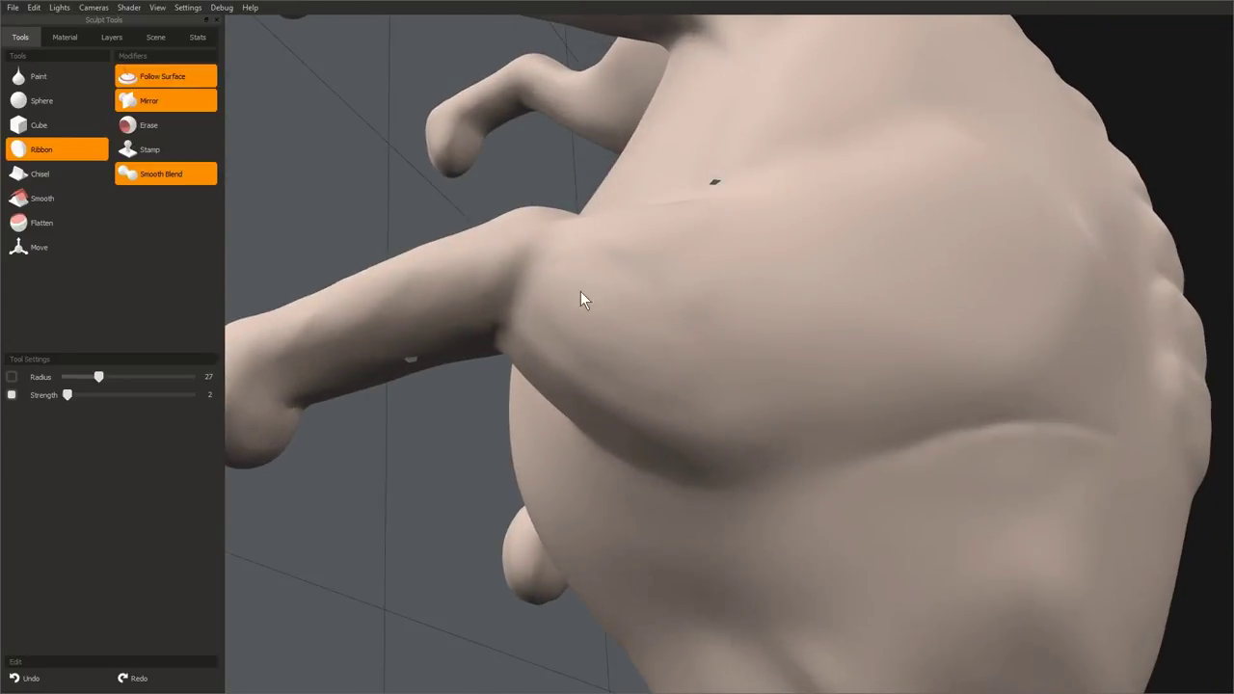
{"action": "mouse_move", "coordinate": [546, 274]}
{"action": "middle_mouse_down"}
{"action": "mouse_move", "coordinate": [677, 394]}
{"action": "mouse_move", "coordinate": [611, 348]}
{"action": "middle_mouse_up"}
{"action": "scroll", "coordinate": [677, 394], "scroll_direction": "down", "scroll_amount": 4}
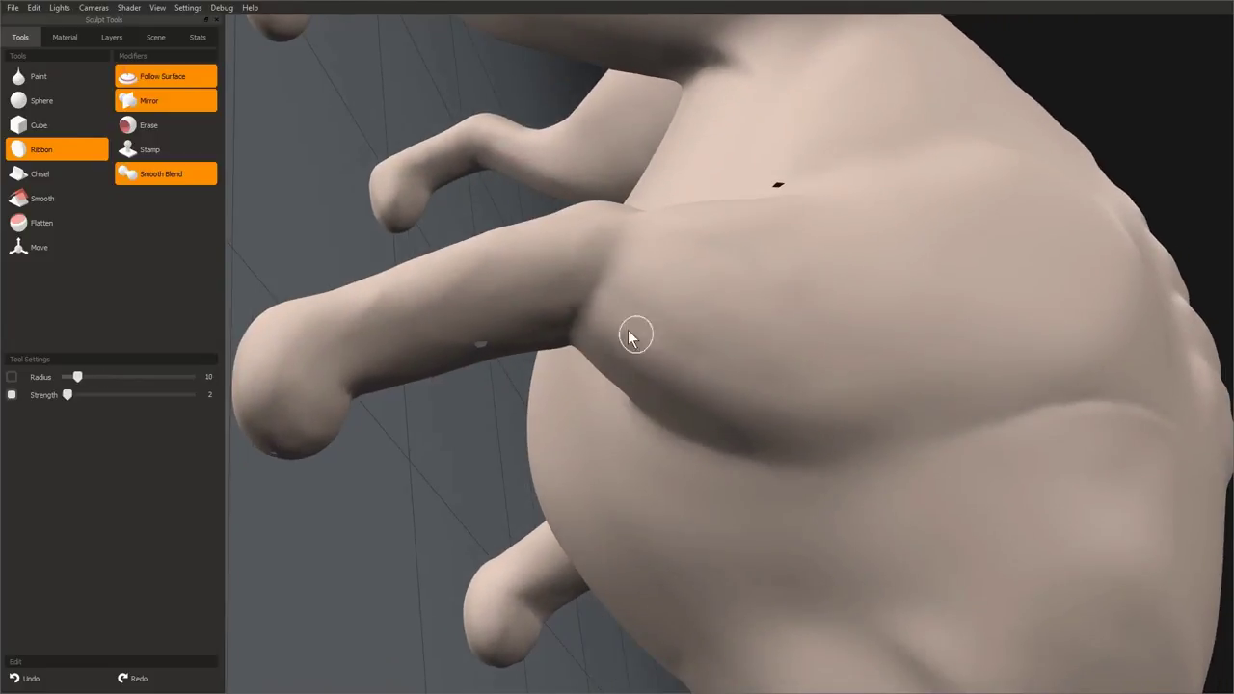
- Add thin muscle folds along the front edge of the upper front leg with Ribbon at radius 10 and 26
{"action": "middle_click_drag", "start_coordinate": [794, 395], "coordinate": [800, 420]}
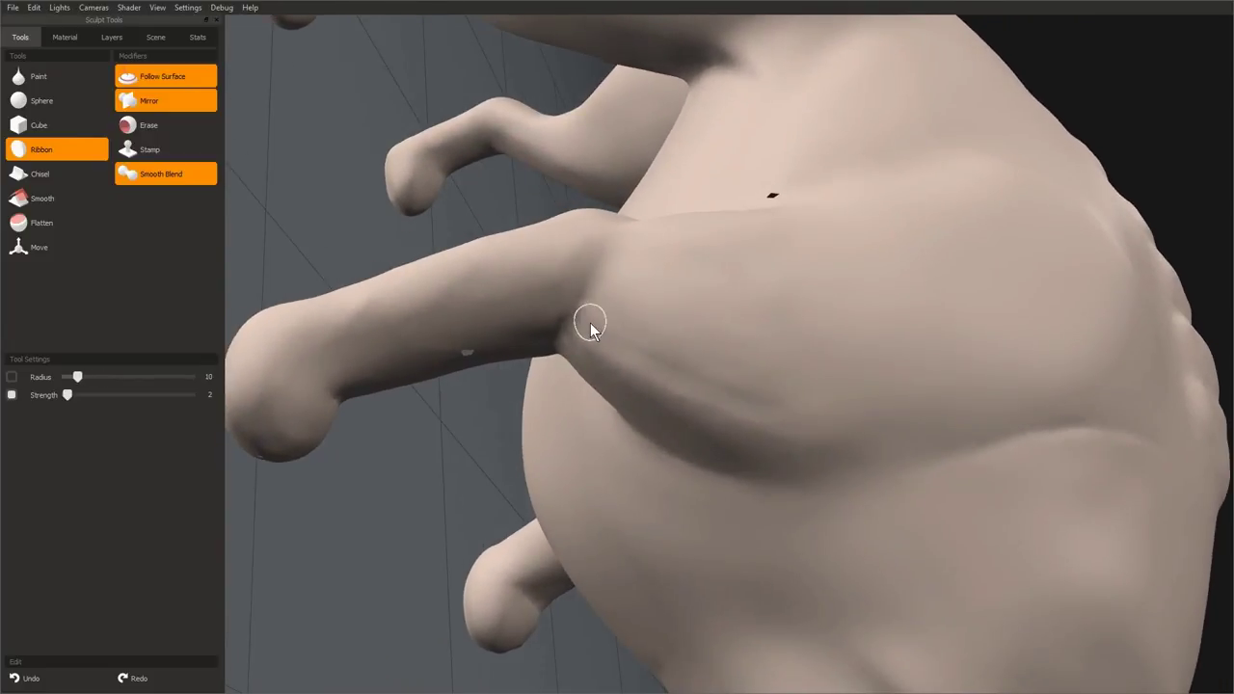
{"action": "middle_click_drag", "start_coordinate": [595, 298], "coordinate": [589, 329]}
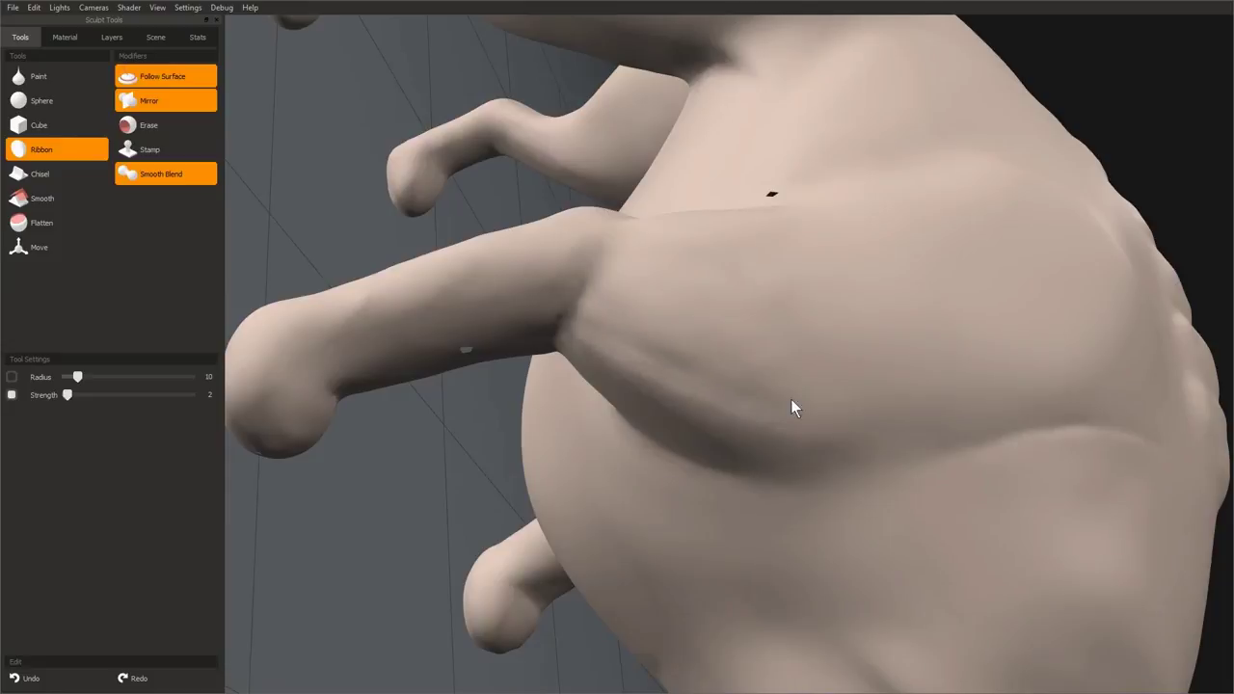
{"action": "mouse_move", "coordinate": [633, 406]}
{"action": "middle_mouse_down"}
{"action": "mouse_move", "coordinate": [796, 333]}
{"action": "mouse_move", "coordinate": [634, 386]}
{"action": "middle_mouse_up"}
{"action": "scroll", "coordinate": [665, 376], "scroll_direction": "up", "scroll_amount": 4}
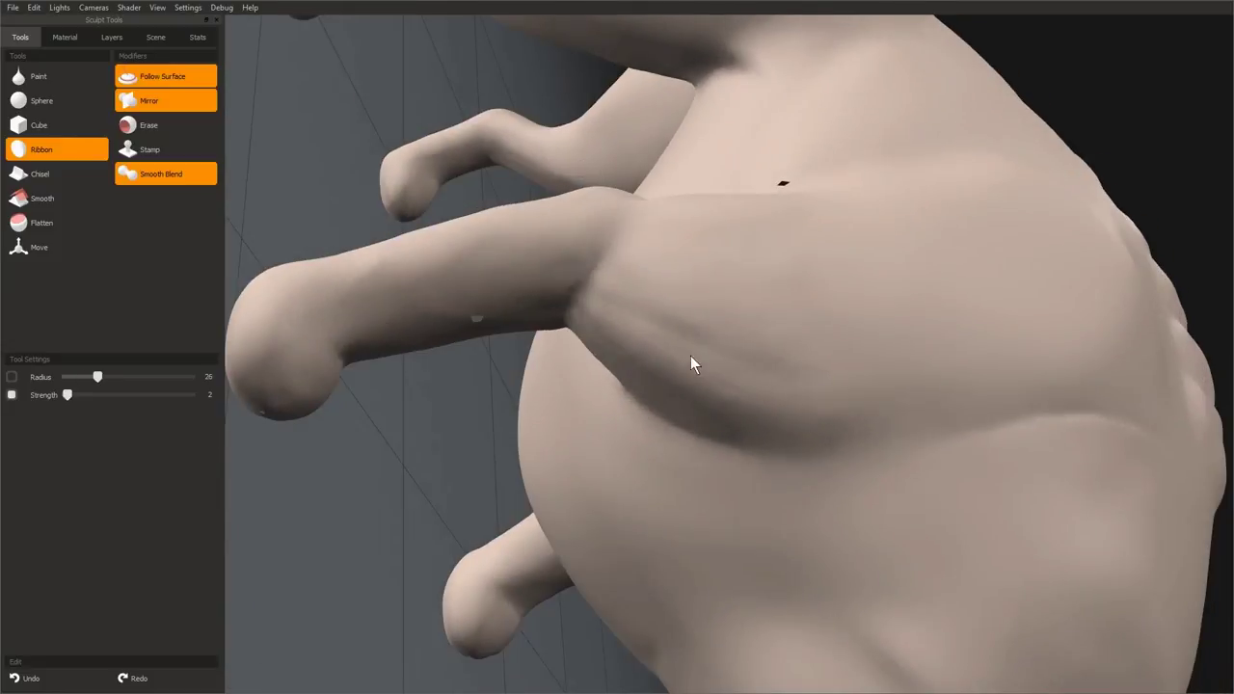
{"action": "middle_click_drag", "start_coordinate": [750, 312], "coordinate": [523, 253]}
{"action": "scroll", "coordinate": [786, 421], "scroll_direction": "down", "scroll_amount": 4}
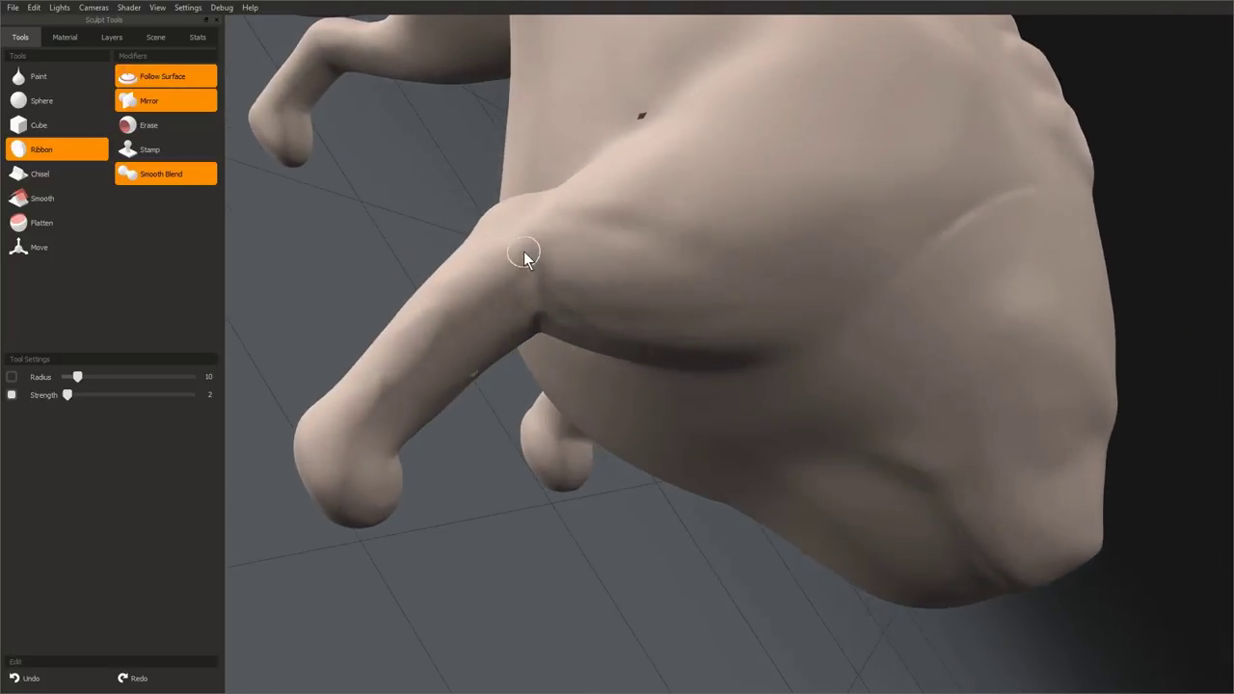
{"action": "mouse_move", "coordinate": [602, 352]}
{"action": "middle_mouse_down"}
{"action": "mouse_move", "coordinate": [550, 276]}
{"action": "mouse_move", "coordinate": [611, 361]}
{"action": "mouse_move", "coordinate": [738, 331]}
{"action": "mouse_move", "coordinate": [647, 369]}
{"action": "mouse_move", "coordinate": [649, 330]}
{"action": "mouse_move", "coordinate": [639, 366]}
{"action": "mouse_move", "coordinate": [667, 398]}
{"action": "middle_mouse_up"}
- Outline the upper foreleg muscle with sharp Ribbon strokes at radius 18 and 6, strength 13
{"action": "middle_click_drag", "start_coordinate": [700, 595], "coordinate": [647, 350]}
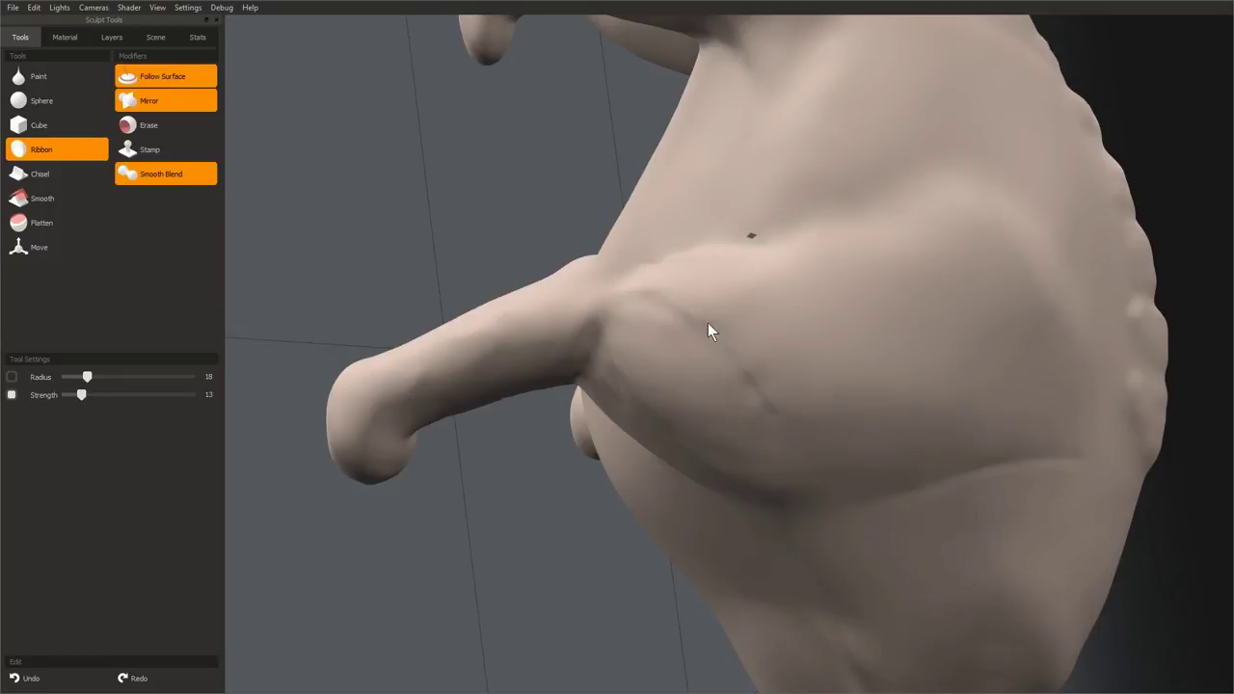
{"action": "middle_click_drag", "start_coordinate": [800, 428], "coordinate": [655, 370]}
{"action": "key", "text": "bracketleft"}
{"action": "scroll", "coordinate": [735, 336], "scroll_direction": "up", "scroll_amount": 3}
{"action": "left_click_drag", "start_coordinate": [655, 370], "coordinate": [760, 444]}
{"action": "mouse_move", "coordinate": [761, 443]}
{"action": "middle_mouse_down"}
{"action": "mouse_move", "coordinate": [672, 369]}
{"action": "mouse_move", "coordinate": [1017, 547]}
{"action": "mouse_move", "coordinate": [504, 569]}
{"action": "mouse_move", "coordinate": [685, 383]}
{"action": "mouse_move", "coordinate": [664, 352]}
{"action": "mouse_move", "coordinate": [674, 383]}
{"action": "mouse_move", "coordinate": [675, 312]}
{"action": "mouse_move", "coordinate": [710, 349]}
{"action": "mouse_move", "coordinate": [595, 490]}
{"action": "mouse_move", "coordinate": [815, 371]}
{"action": "mouse_move", "coordinate": [752, 385]}
{"action": "middle_mouse_up"}
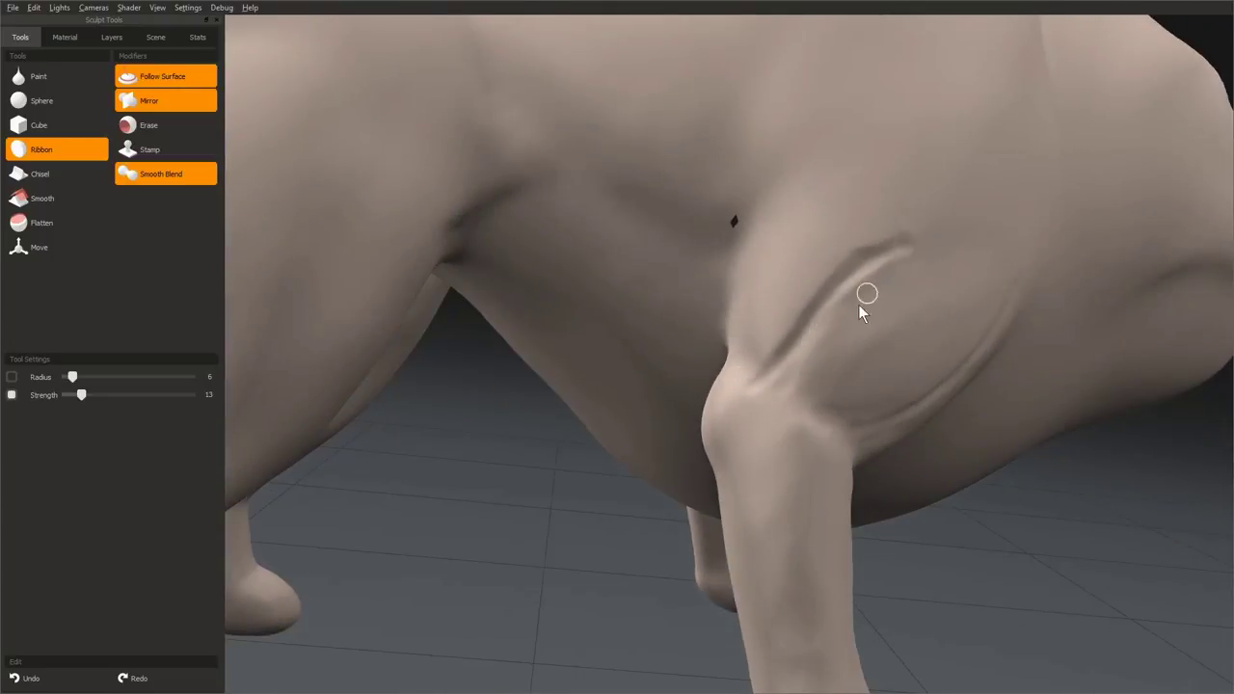
- Rework the muscle ridge along the upper foreleg's front edge with Ribbon at radius 11, strength 13
{"action": "middle_click_drag", "start_coordinate": [857, 305], "coordinate": [663, 396]}
{"action": "right_click_drag", "start_coordinate": [663, 396], "coordinate": [730, 354]}
{"action": "mouse_move", "coordinate": [731, 354]}
{"action": "middle_mouse_down"}
{"action": "mouse_move", "coordinate": [657, 337]}
{"action": "mouse_move", "coordinate": [660, 415]}
{"action": "mouse_move", "coordinate": [767, 433]}
{"action": "middle_mouse_up"}
{"action": "key", "text": "bracketright"}
{"action": "middle_click_drag", "start_coordinate": [740, 386], "coordinate": [760, 421]}
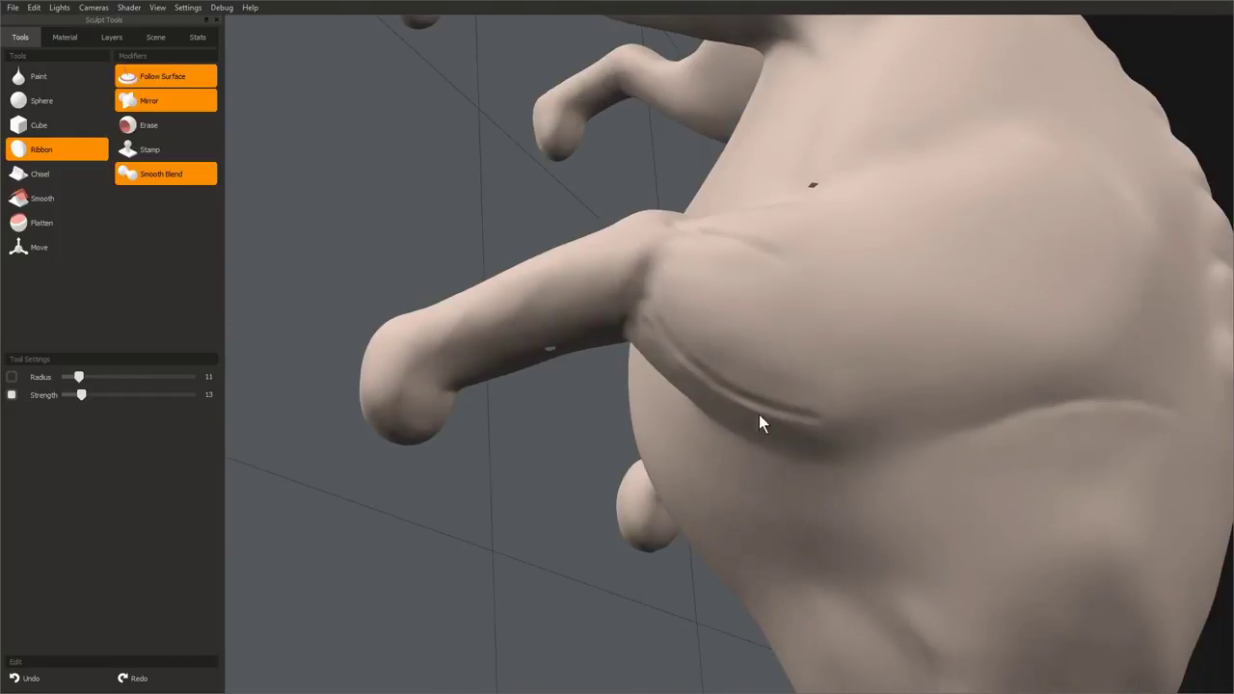
{"action": "left_click_drag", "start_coordinate": [760, 421], "coordinate": [813, 422]}
- Soften the upper foreleg's muscle ridges with Ribbon, lowering the strength to 3 and setting the radius to 12
{"action": "middle_click_drag", "start_coordinate": [672, 329], "coordinate": [685, 434]}
{"action": "key", "text": "shift+bracketleft"}
{"action": "key", "text": "shift+bracketleft"}
{"action": "key", "text": "shift+bracketleft"}
{"action": "key", "text": "shift+bracketleft"}
{"action": "key", "text": "bracketleft"}
{"action": "key", "text": "bracketleft"}
{"action": "key", "text": "bracketright"}
{"action": "key", "text": "bracketright"}
{"action": "key", "text": "bracketright"}
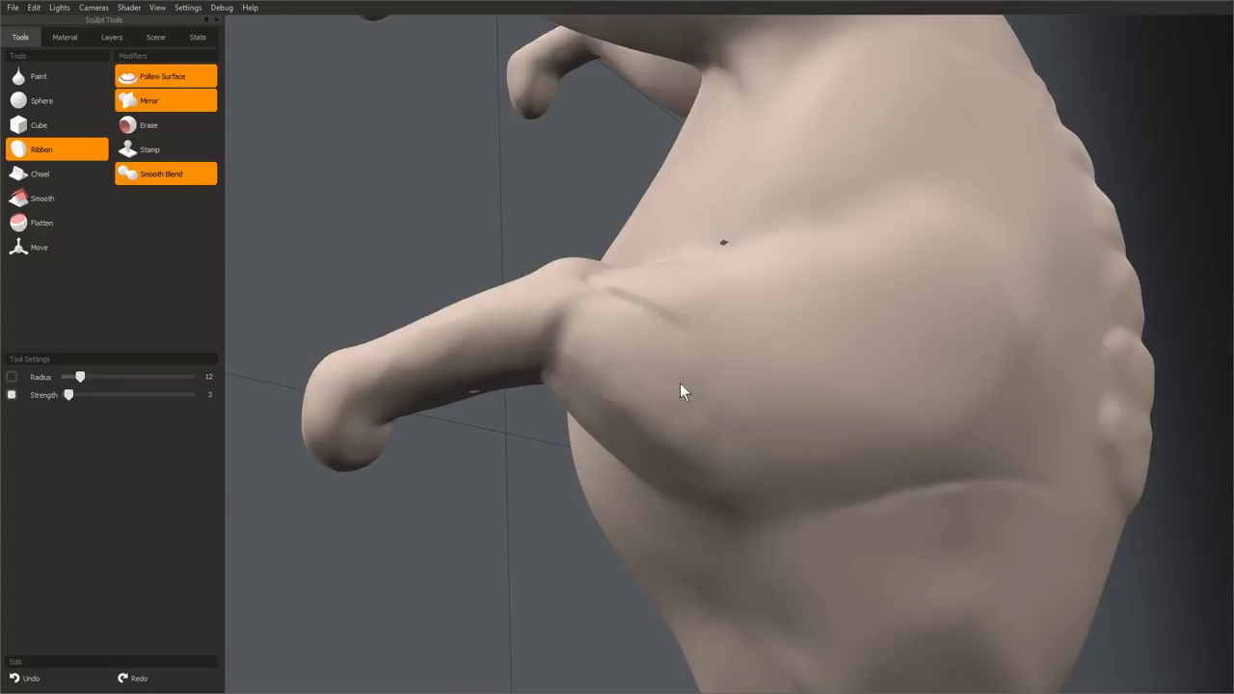
- Round out the upper foreleg muscle and blend its front edge toward the elbow with Ribbon at radius 12, strength 3
{"action": "middle_click_drag", "start_coordinate": [616, 317], "coordinate": [665, 435]}
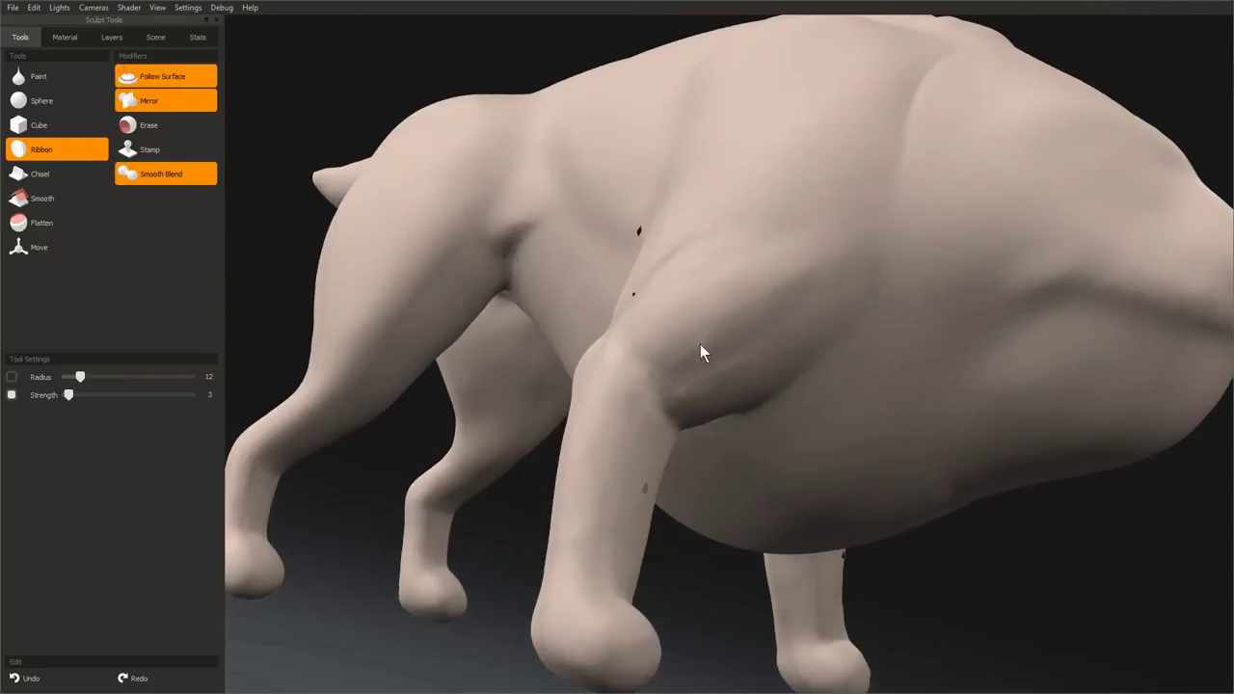
{"action": "mouse_move", "coordinate": [702, 352]}
{"action": "middle_mouse_down"}
{"action": "mouse_move", "coordinate": [790, 363]}
{"action": "mouse_move", "coordinate": [704, 511]}
{"action": "middle_mouse_up"}
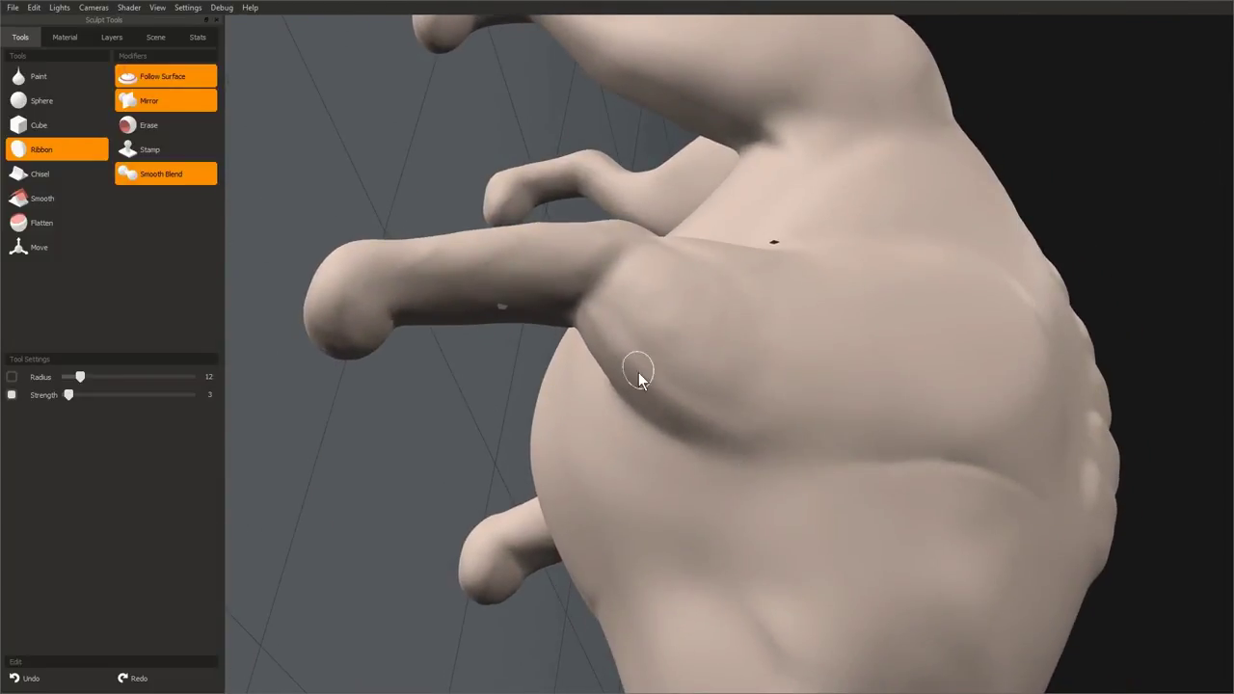
{"action": "middle_click_drag", "start_coordinate": [624, 408], "coordinate": [672, 378]}
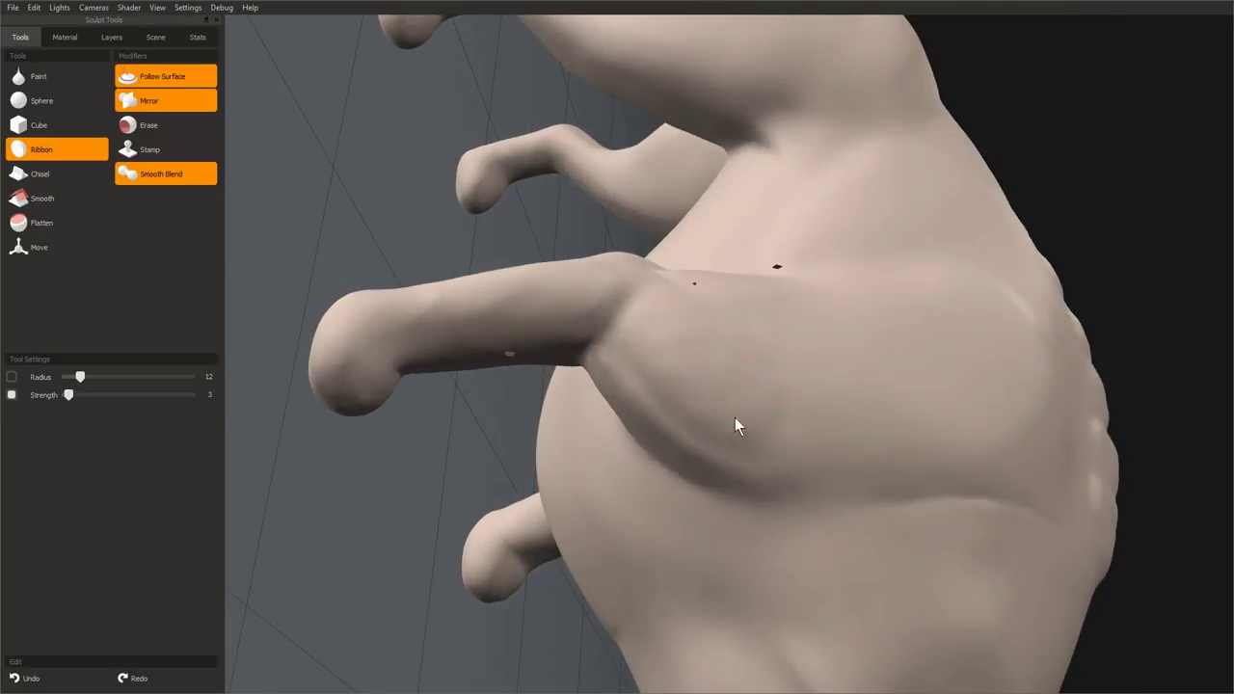
{"action": "mouse_move", "coordinate": [736, 427]}
{"action": "middle_mouse_down"}
{"action": "mouse_move", "coordinate": [661, 454]}
{"action": "mouse_move", "coordinate": [625, 353]}
{"action": "mouse_move", "coordinate": [601, 356]}
{"action": "middle_mouse_up"}
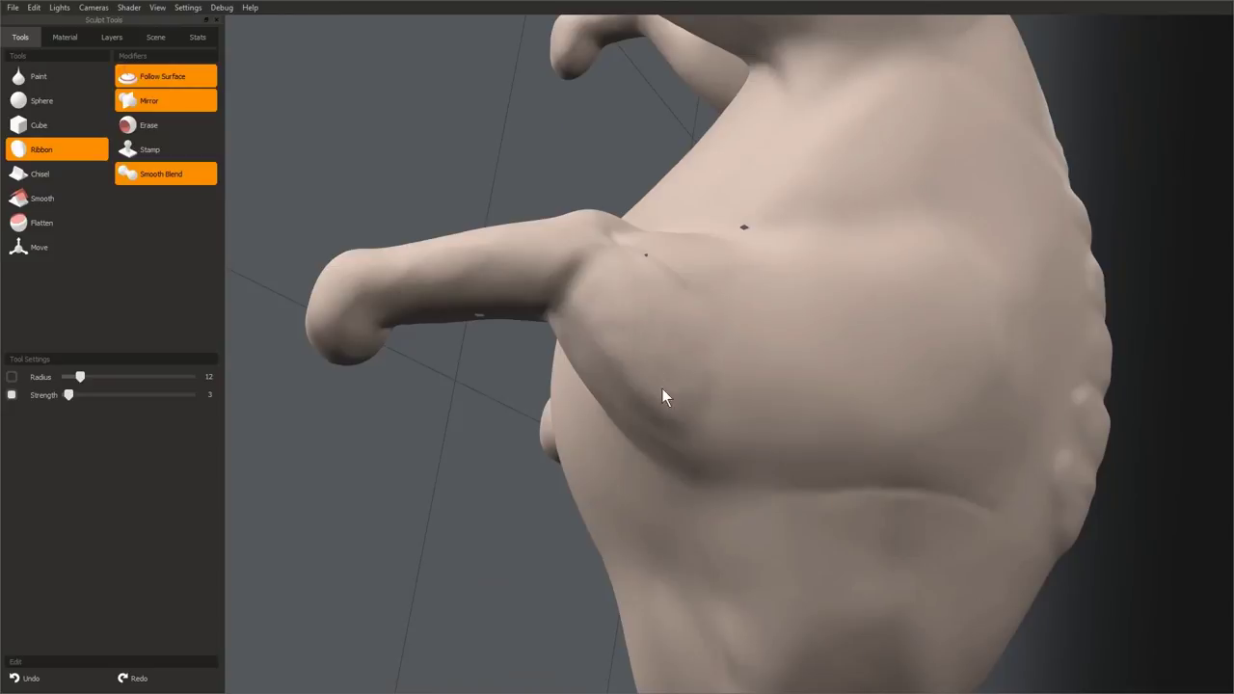
{"action": "scroll", "coordinate": [708, 368], "scroll_direction": "down", "scroll_amount": 3}
{"action": "mouse_move", "coordinate": [708, 368]}
{"action": "middle_mouse_down"}
{"action": "mouse_move", "coordinate": [637, 231]}
{"action": "mouse_move", "coordinate": [671, 336]}
{"action": "middle_mouse_up"}
{"action": "scroll", "coordinate": [672, 336], "scroll_direction": "up", "scroll_amount": 3}
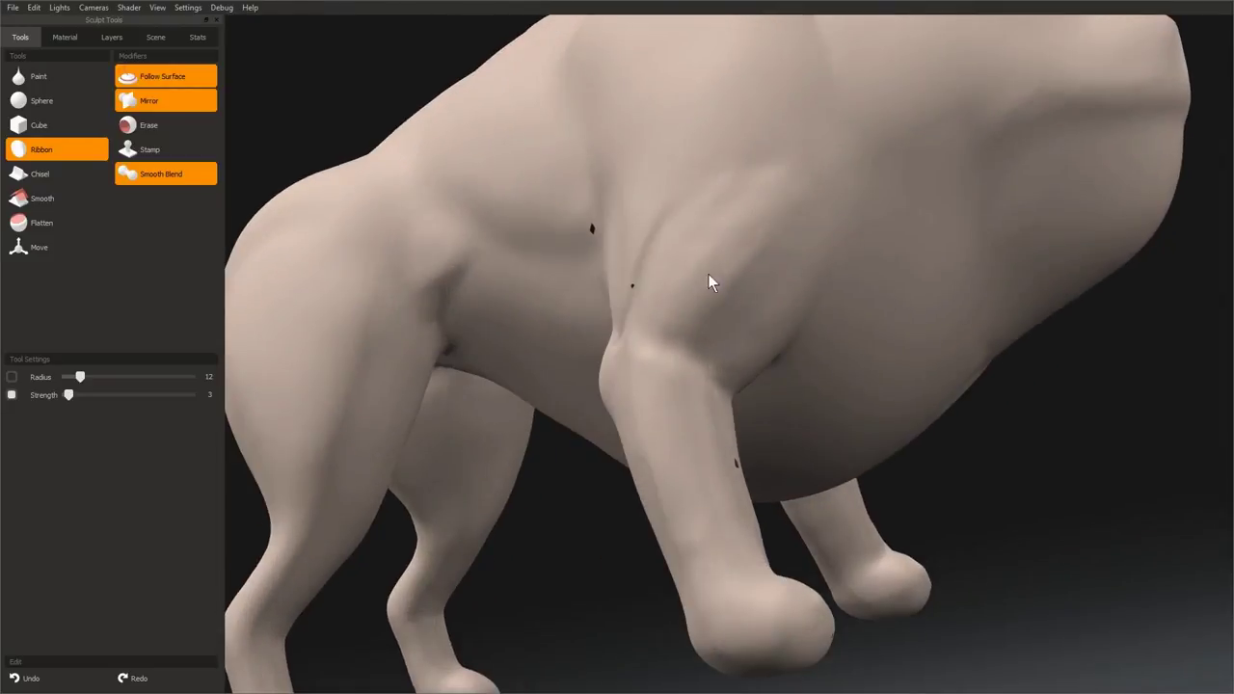
{"action": "middle_click_drag", "start_coordinate": [755, 195], "coordinate": [765, 281]}
{"action": "mouse_move", "coordinate": [774, 325]}
{"action": "middle_mouse_down"}
{"action": "mouse_move", "coordinate": [576, 454]}
{"action": "mouse_move", "coordinate": [688, 383]}
{"action": "mouse_move", "coordinate": [683, 341]}
{"action": "mouse_move", "coordinate": [597, 356]}
{"action": "mouse_move", "coordinate": [562, 305]}
{"action": "middle_mouse_up"}
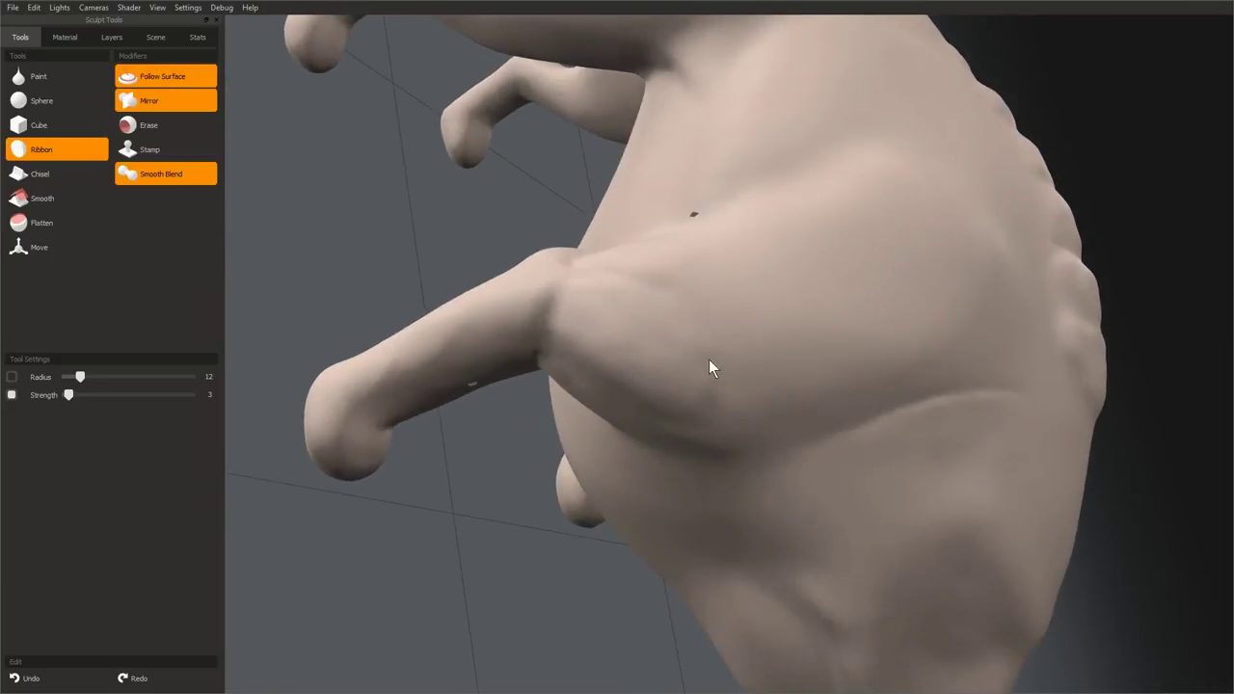
{"action": "middle_click_drag", "start_coordinate": [693, 449], "coordinate": [617, 380]}
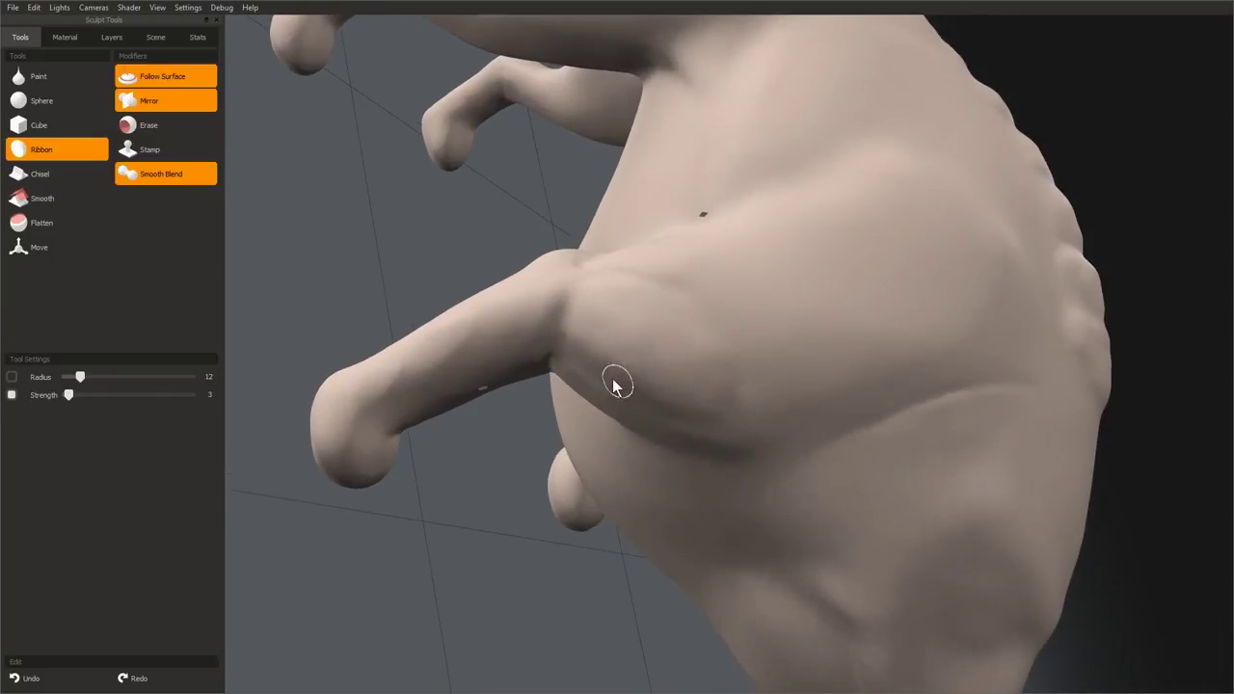
- Outline the upper foreleg muscle's upper and side borders with Ribbon strokes at radius 9, strength 3
{"action": "mouse_move", "coordinate": [582, 551]}
{"action": "middle_mouse_down"}
{"action": "mouse_move", "coordinate": [690, 482]}
{"action": "mouse_move", "coordinate": [802, 356]}
{"action": "mouse_move", "coordinate": [774, 512]}
{"action": "mouse_move", "coordinate": [733, 464]}
{"action": "middle_mouse_up"}
{"action": "key", "text": "bracketleft"}
{"action": "key", "text": "bracketleft"}
{"action": "key", "text": "bracketleft"}
{"action": "mouse_move", "coordinate": [733, 464]}
{"action": "left_mouse_down"}
{"action": "mouse_move", "coordinate": [763, 472]}
{"action": "mouse_move", "coordinate": [776, 428]}
{"action": "left_mouse_up"}
{"action": "middle_click_drag", "start_coordinate": [811, 338], "coordinate": [694, 449]}
{"action": "middle_click_drag", "start_coordinate": [624, 323], "coordinate": [614, 347]}
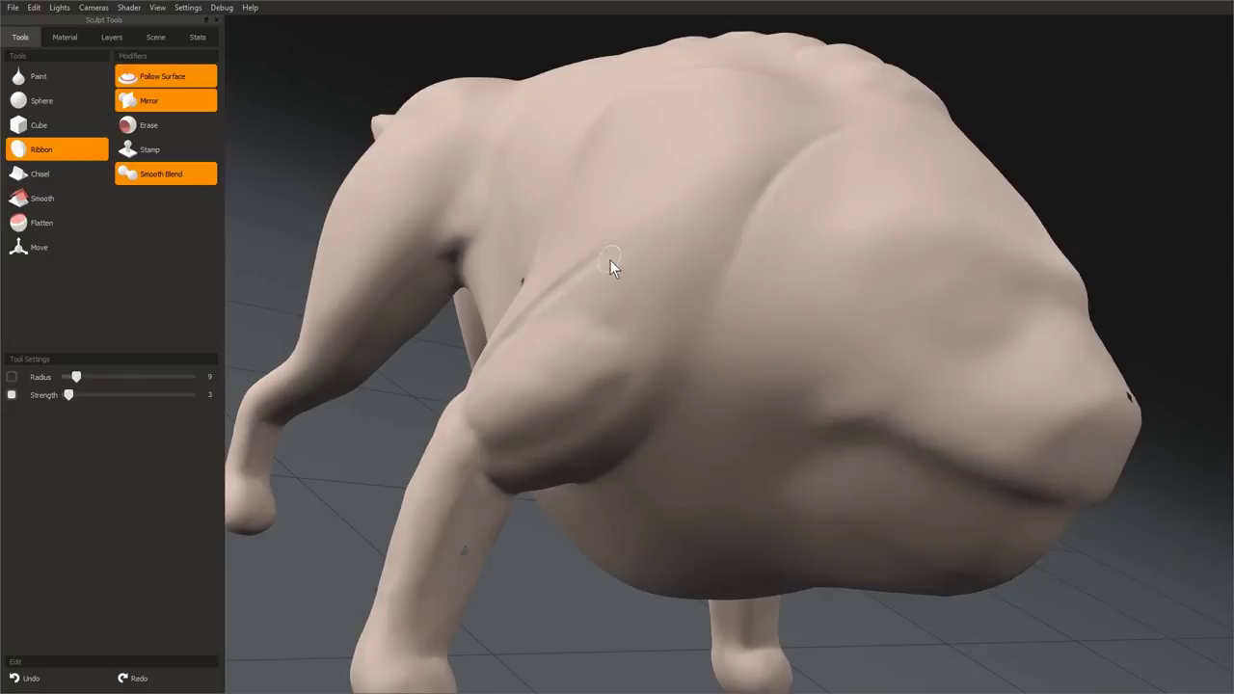
{"action": "middle_click_drag", "start_coordinate": [614, 269], "coordinate": [689, 236]}
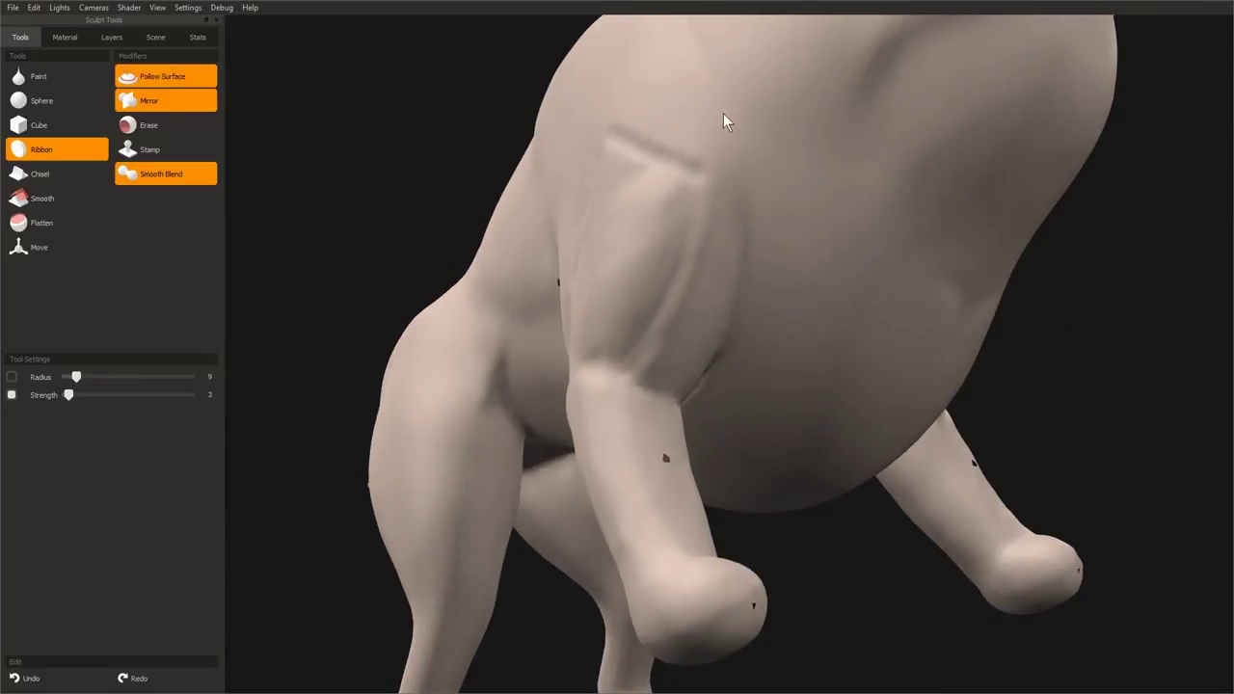
- Add two thin crease lines down the front of the shoulder toward the foreleg with Ribbon at radius 4, strength 4
{"action": "middle_click_drag", "start_coordinate": [725, 120], "coordinate": [862, 324]}
{"action": "middle_click_drag", "start_coordinate": [860, 87], "coordinate": [819, 389]}
{"action": "key", "text": "shift+bracketright"}
{"action": "key", "text": "shift+bracketright"}
{"action": "key", "text": "bracketleft"}
{"action": "key", "text": "bracketleft"}
{"action": "key", "text": "bracketleft"}
{"action": "key", "text": "bracketleft"}
{"action": "key", "text": "bracketleft"}
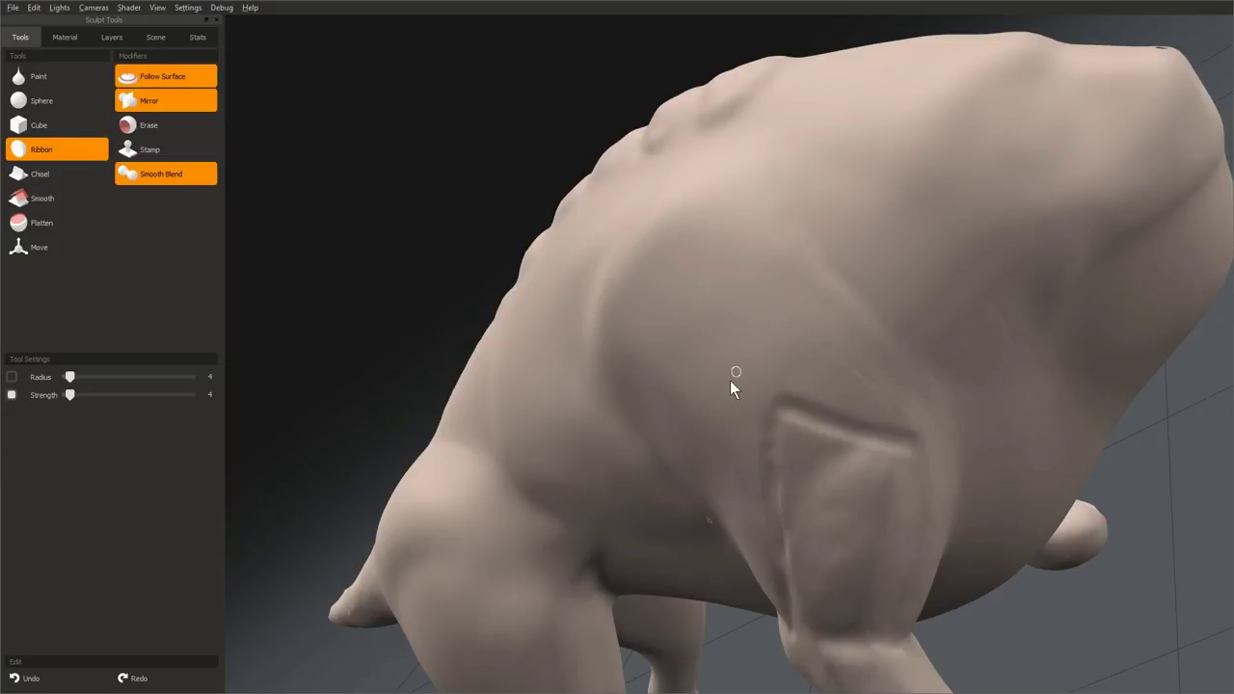
{"action": "middle_click_drag", "start_coordinate": [729, 379], "coordinate": [880, 434]}
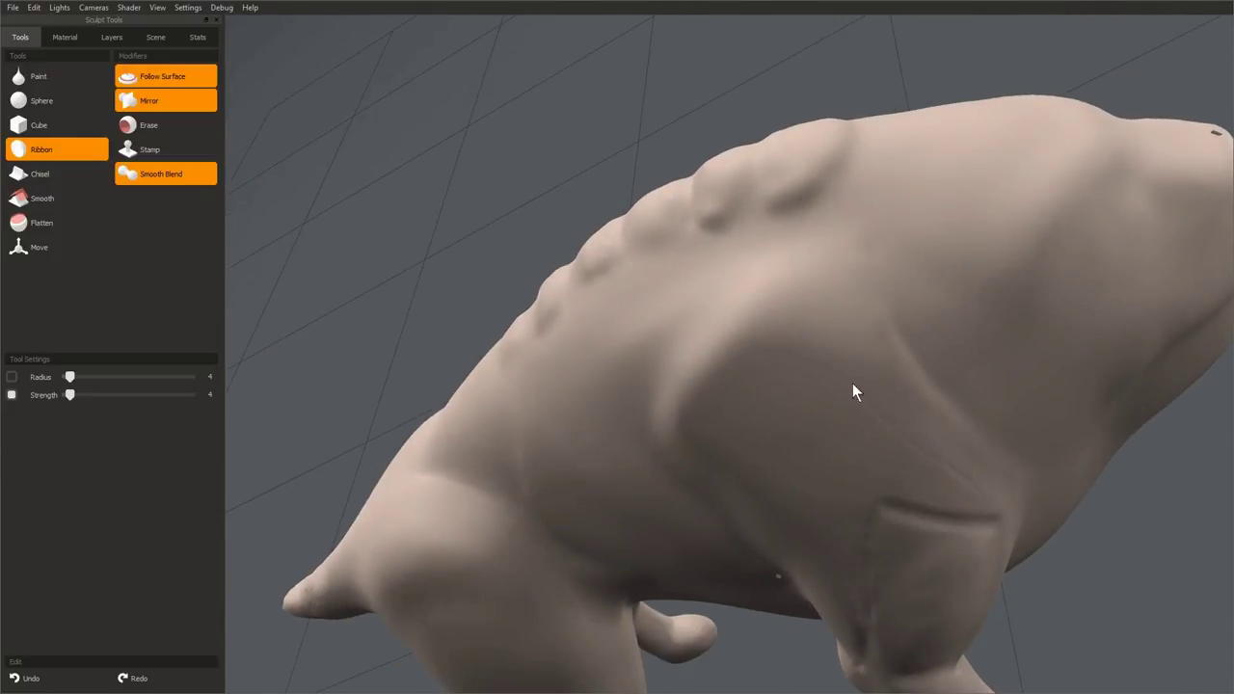
{"action": "middle_click_drag", "start_coordinate": [820, 328], "coordinate": [816, 389]}
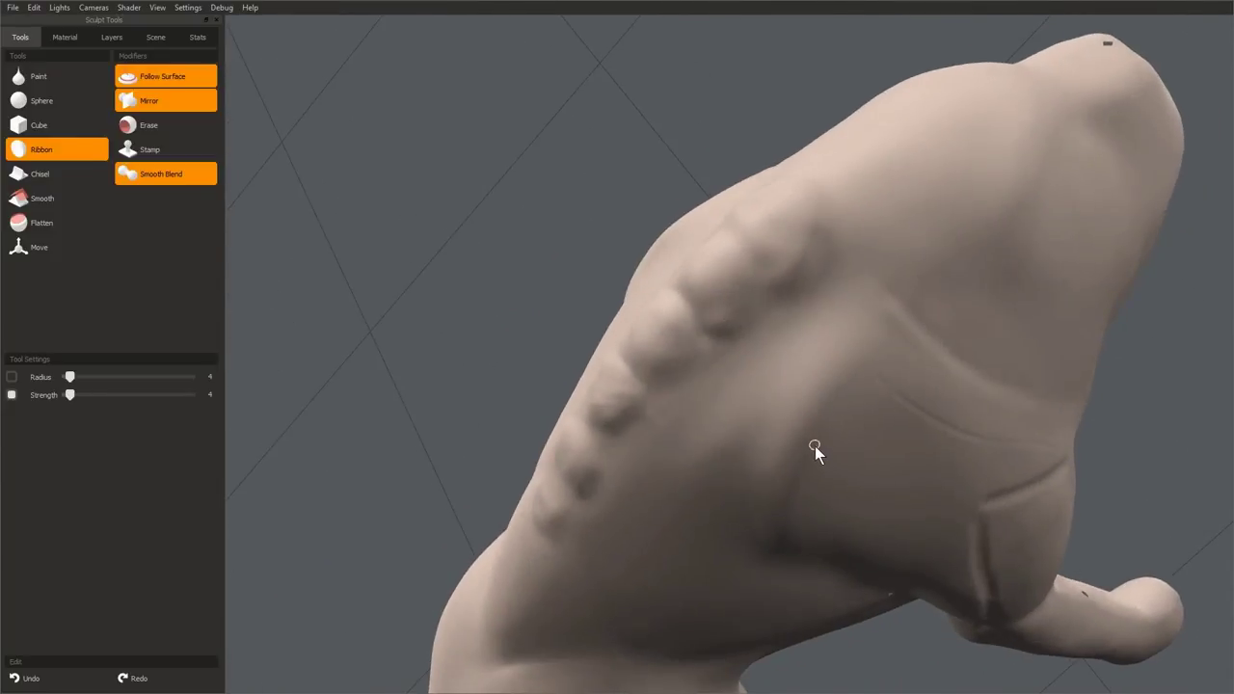
- Extend and deepen the shoulder crease lines to the top of the foreleg muscle with Ribbon at strength 4
{"action": "middle_click_drag", "start_coordinate": [837, 344], "coordinate": [774, 449]}
{"action": "middle_click_drag", "start_coordinate": [740, 297], "coordinate": [636, 325]}
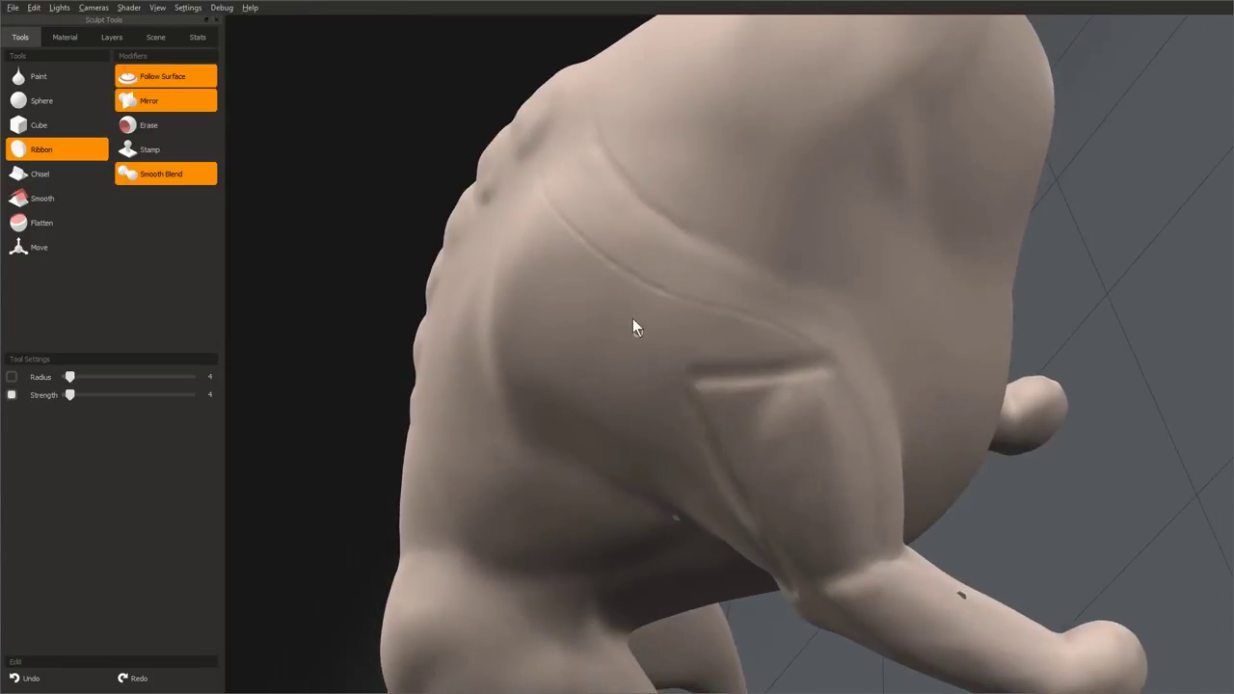
{"action": "middle_click_drag", "start_coordinate": [675, 226], "coordinate": [862, 265]}
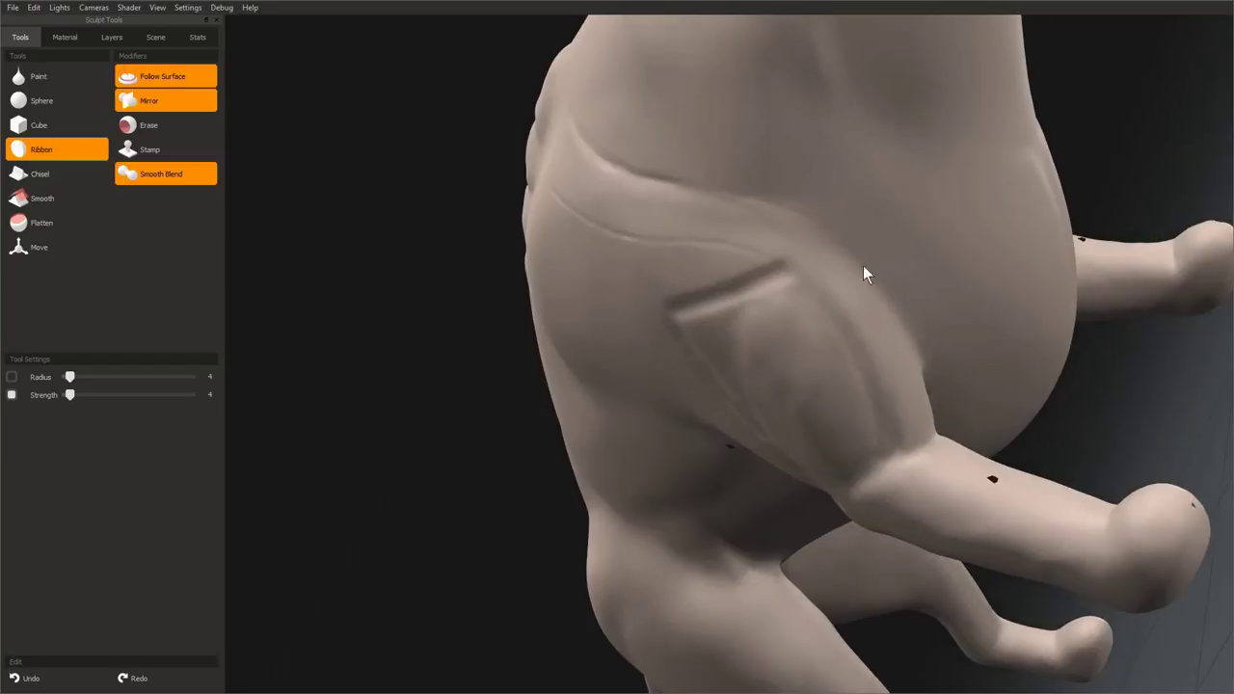
{"action": "middle_click_drag", "start_coordinate": [739, 204], "coordinate": [642, 291]}
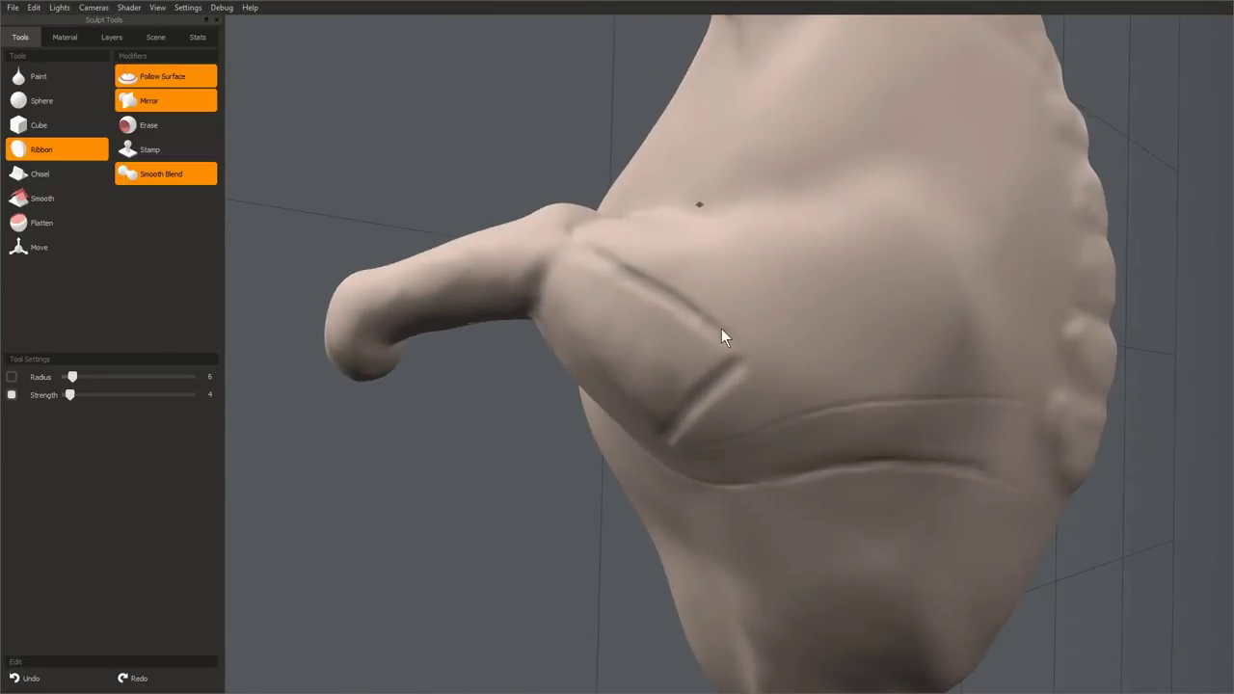
- Soften the rear border of the upper foreleg muscle with Ribbon at radius 16, strength 12
{"action": "key", "text": "bracketright"}
{"action": "key", "text": "bracketright"}
{"action": "key", "text": "bracketright"}
{"action": "key", "text": "bracketright"}
{"action": "key", "text": "bracketright"}
{"action": "key", "text": "shift+bracketright"}
{"action": "key", "text": "shift+bracketright"}
{"action": "key", "text": "shift+bracketright"}
{"action": "key", "text": "shift+bracketright"}
{"action": "middle_click_drag", "start_coordinate": [713, 358], "coordinate": [728, 318]}
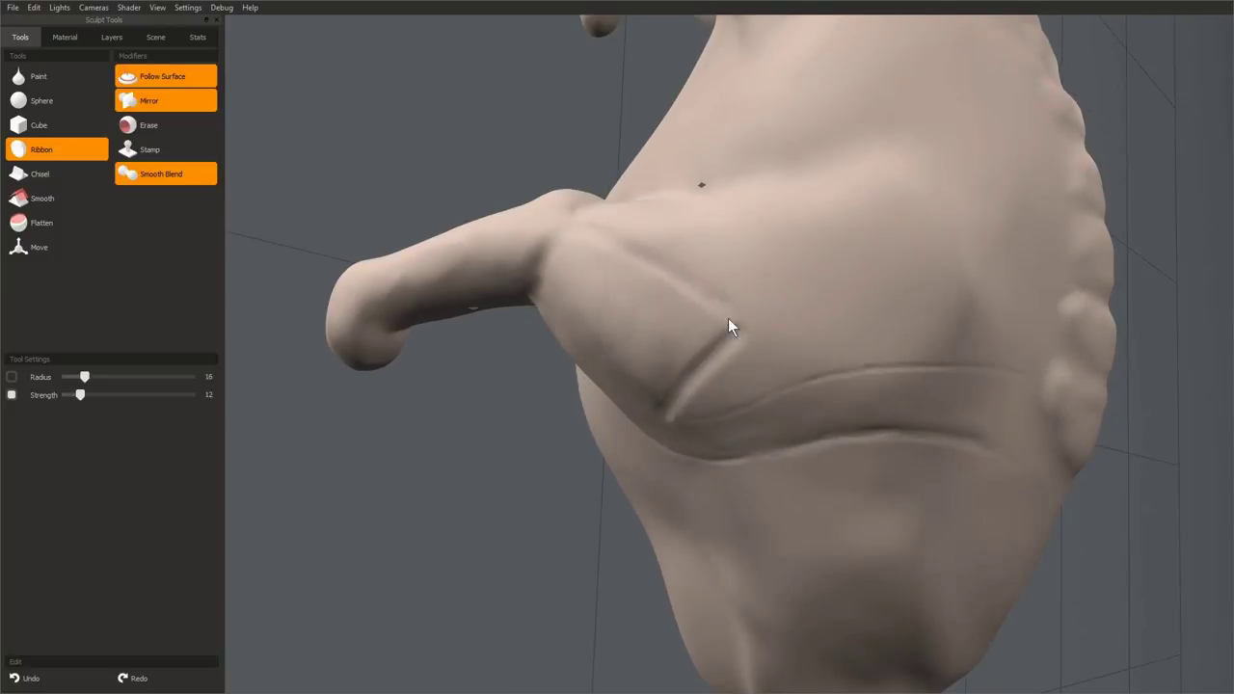
- Deepen the groove behind the upper foreleg muscle down to the elbow with Ribbon at radius 13, strength 12
{"action": "key", "text": "bracketleft"}
{"action": "key", "text": "bracketleft"}
{"action": "key", "text": "bracketleft"}
{"action": "key", "text": "bracketleft"}
{"action": "middle_click_drag", "start_coordinate": [594, 238], "coordinate": [584, 313]}
{"action": "middle_click_drag", "start_coordinate": [597, 256], "coordinate": [729, 202]}
{"action": "right_click_drag", "start_coordinate": [728, 202], "coordinate": [797, 282]}
{"action": "middle_click_drag", "start_coordinate": [682, 263], "coordinate": [791, 203]}
{"action": "middle_click_drag", "start_coordinate": [787, 321], "coordinate": [746, 347]}
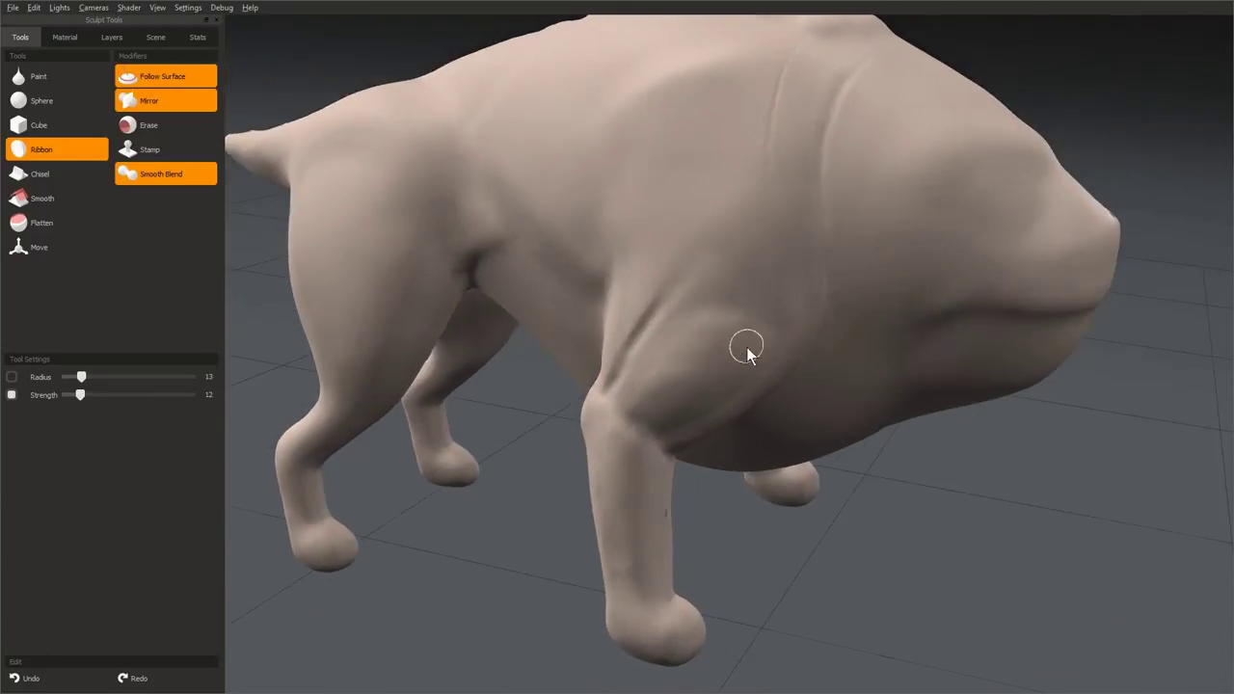
- Outline the muscle behind the foreleg groove and its upper border on the shoulder with Ribbon at radius 10 and 14
{"action": "right_click_drag", "start_coordinate": [746, 347], "coordinate": [689, 280]}
{"action": "right_click_drag", "start_coordinate": [763, 326], "coordinate": [741, 308]}
{"action": "middle_click_drag", "start_coordinate": [741, 308], "coordinate": [771, 314]}
{"action": "right_click_drag", "start_coordinate": [771, 314], "coordinate": [765, 325]}
{"action": "middle_click_drag", "start_coordinate": [765, 325], "coordinate": [747, 334]}
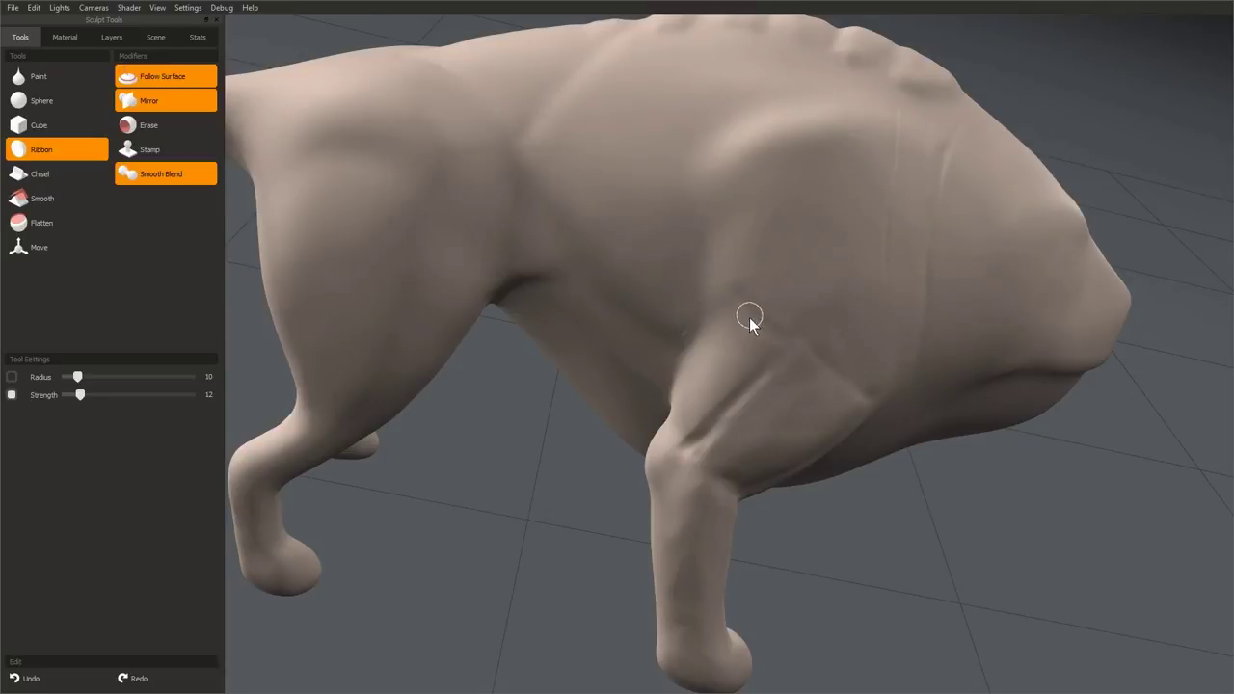
{"action": "left_click_drag", "start_coordinate": [737, 253], "coordinate": [771, 337]}
{"action": "middle_click_drag", "start_coordinate": [771, 337], "coordinate": [658, 256]}
{"action": "right_click_drag", "start_coordinate": [659, 255], "coordinate": [749, 388]}
{"action": "middle_click_drag", "start_coordinate": [749, 388], "coordinate": [757, 214]}
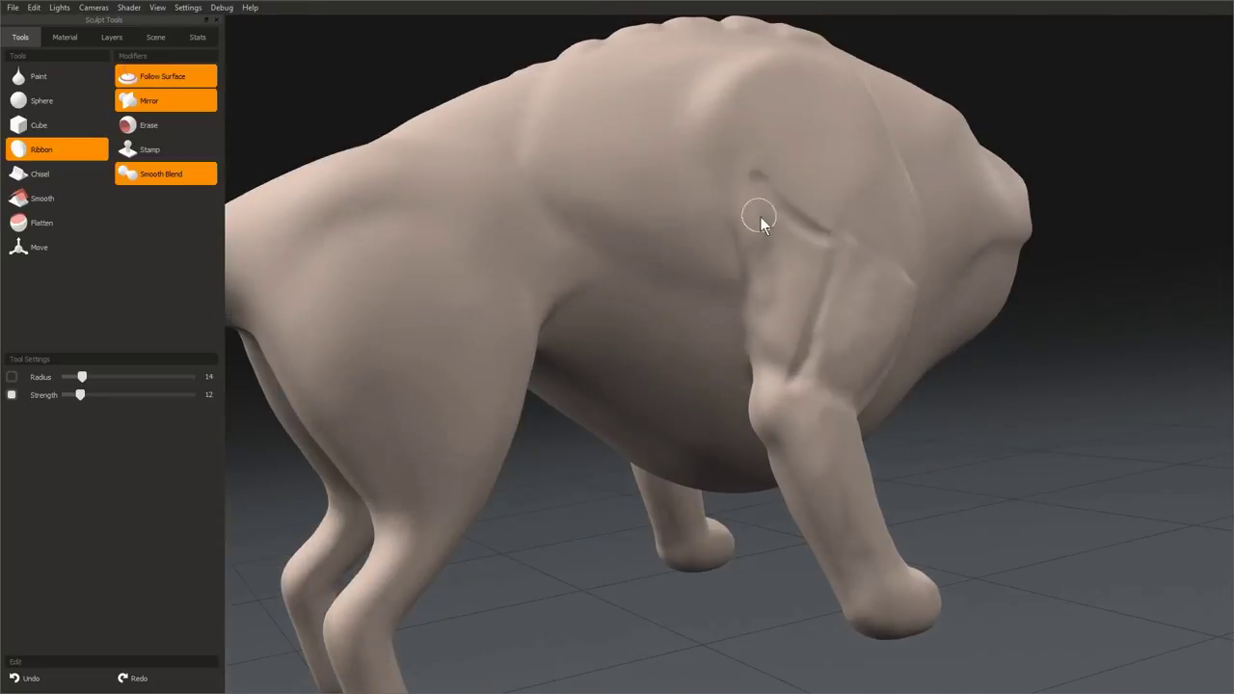
- Shape the rear upper-foreleg muscle between shoulder and elbow with Ribbon at radius 33, 19 and 14, strength 12
{"action": "middle_click_drag", "start_coordinate": [784, 267], "coordinate": [748, 284]}
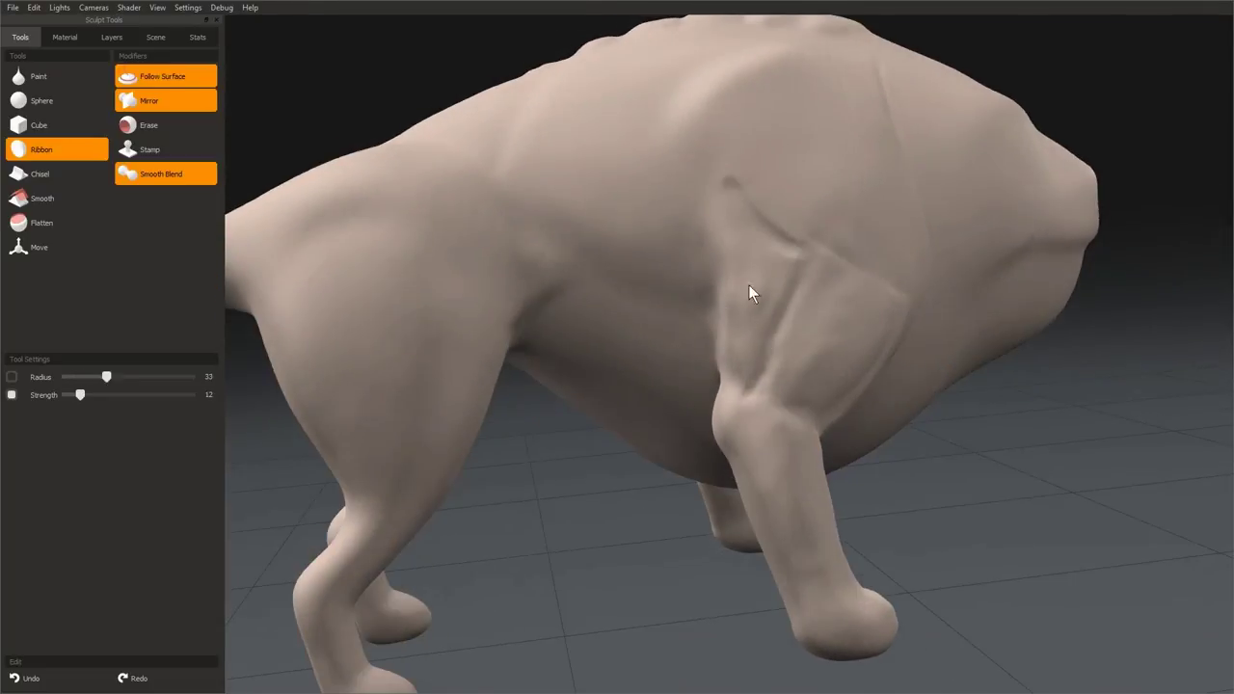
{"action": "mouse_move", "coordinate": [694, 318]}
{"action": "middle_mouse_down"}
{"action": "mouse_move", "coordinate": [524, 321]}
{"action": "mouse_move", "coordinate": [750, 200]}
{"action": "middle_mouse_up"}
{"action": "right_click_drag", "start_coordinate": [750, 201], "coordinate": [711, 184]}
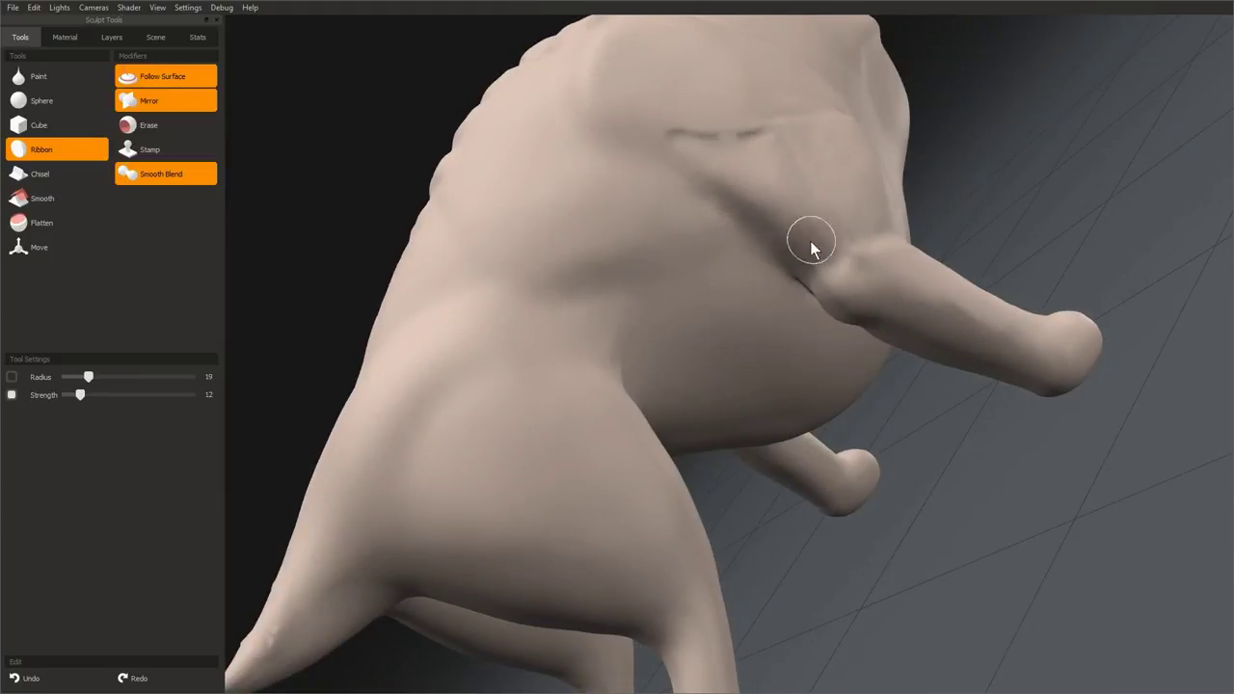
{"action": "mouse_move", "coordinate": [809, 240]}
{"action": "middle_mouse_down"}
{"action": "mouse_move", "coordinate": [528, 241]}
{"action": "mouse_move", "coordinate": [736, 238]}
{"action": "mouse_move", "coordinate": [747, 252]}
{"action": "middle_mouse_up"}
{"action": "right_click_drag", "start_coordinate": [748, 252], "coordinate": [732, 260]}
{"action": "left_click_drag", "start_coordinate": [733, 260], "coordinate": [674, 217]}
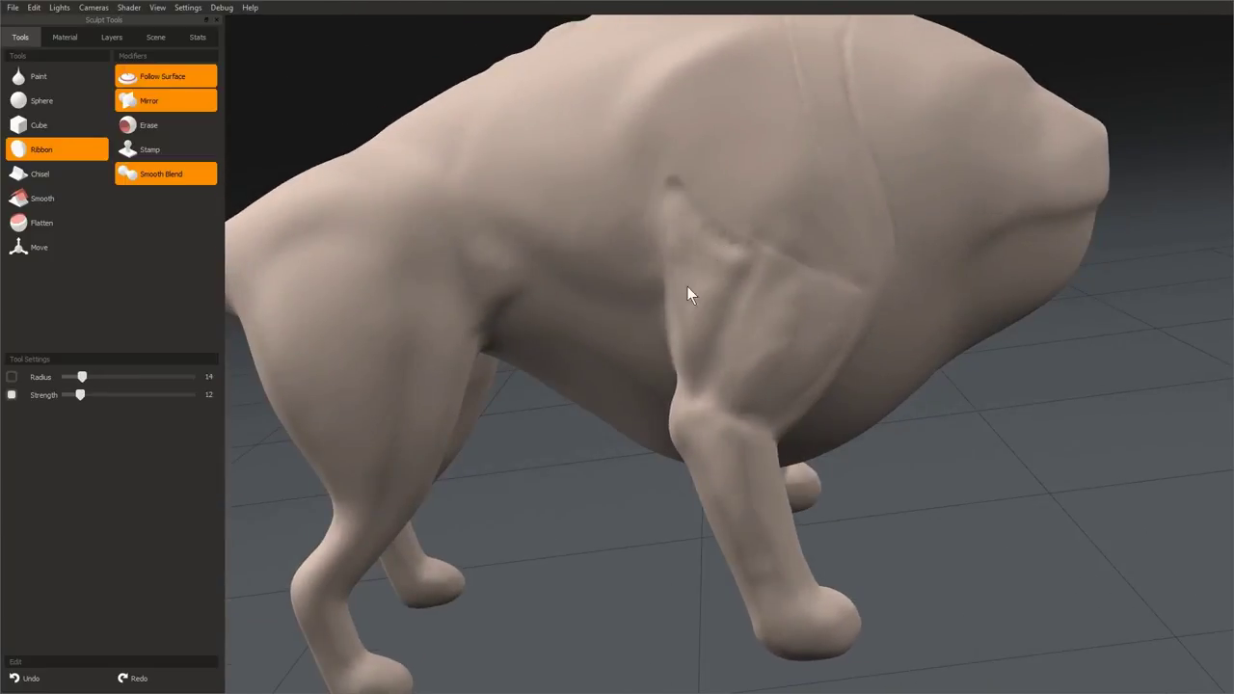
{"action": "mouse_move", "coordinate": [686, 287]}
{"action": "left_mouse_down"}
{"action": "mouse_move", "coordinate": [707, 289]}
{"action": "mouse_move", "coordinate": [696, 337]}
{"action": "left_mouse_up"}
- Blend the rear upper-foreleg muscle into the shoulder with broad Ribbon strokes at radius 29, strength 12
{"action": "middle_click_drag", "start_coordinate": [674, 214], "coordinate": [782, 268]}
{"action": "middle_click_drag", "start_coordinate": [733, 207], "coordinate": [704, 404]}
{"action": "right_click_drag", "start_coordinate": [704, 405], "coordinate": [768, 270]}
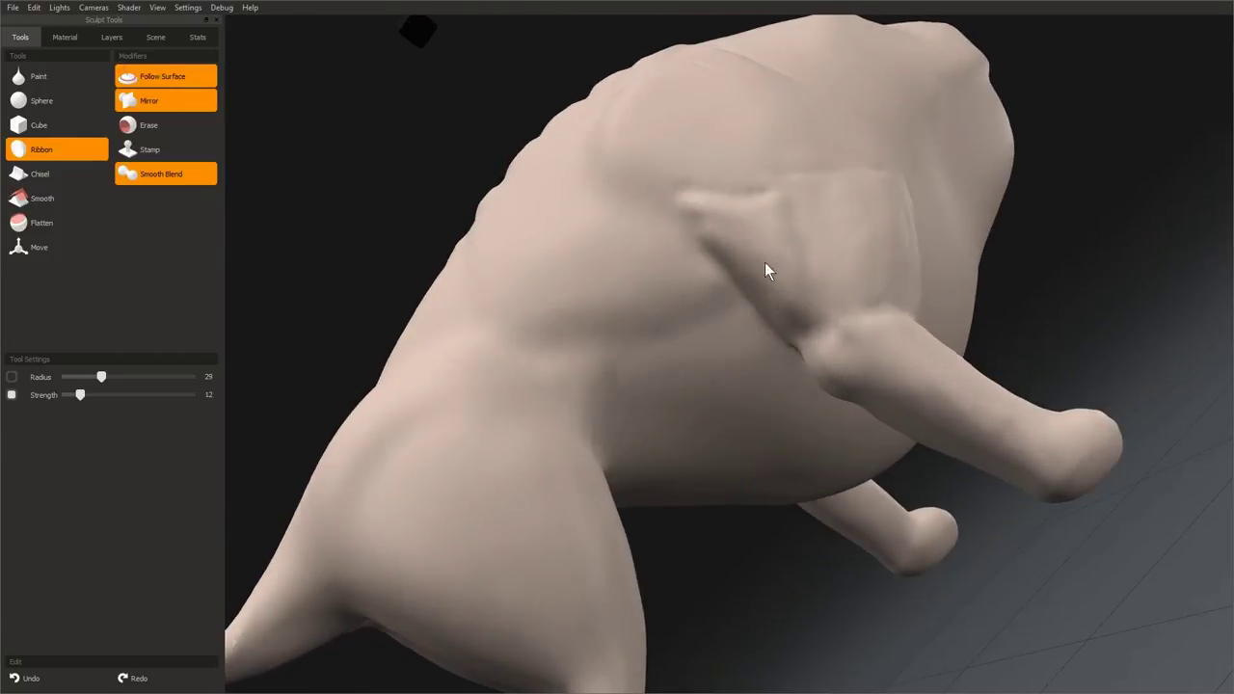
{"action": "middle_click_drag", "start_coordinate": [724, 180], "coordinate": [737, 248]}
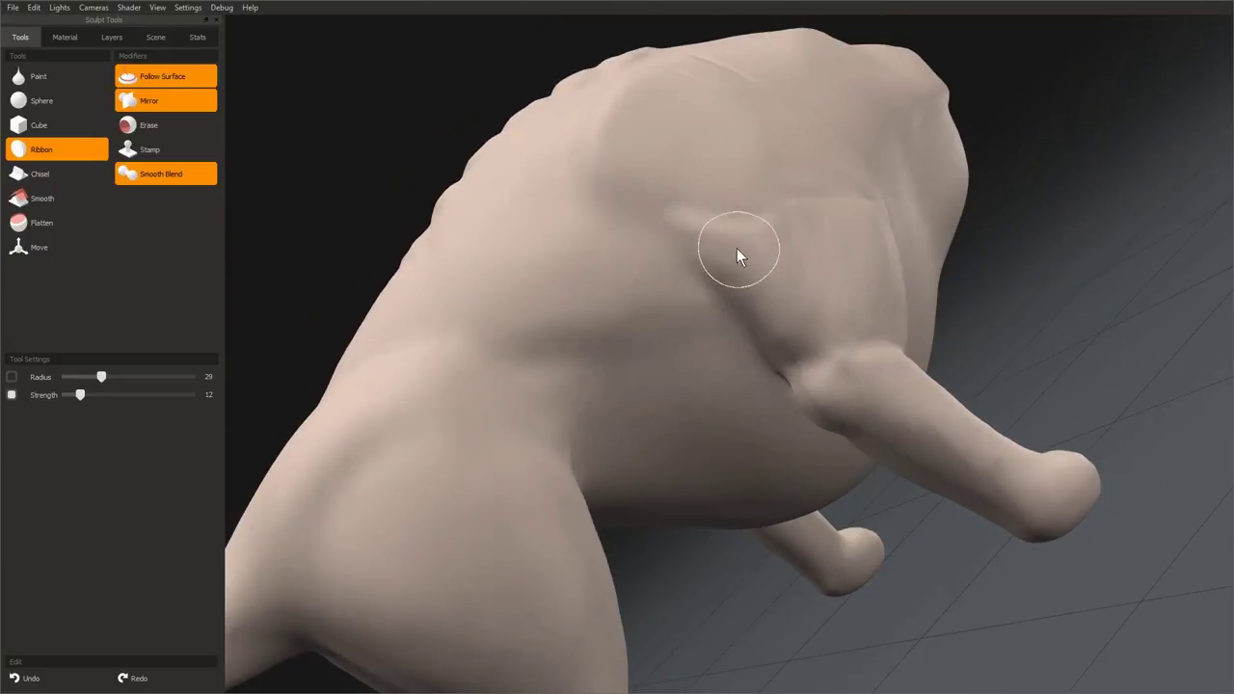
- Define the fold where the rear upper-foreleg muscle meets the flank with Ribbon at radius 15, strength 12
{"action": "key", "text": "bracketleft"}
{"action": "middle_click_drag", "start_coordinate": [799, 325], "coordinate": [699, 300]}
{"action": "key", "text": "bracketleft"}
{"action": "key", "text": "bracketleft"}
{"action": "key", "text": "bracketleft"}
{"action": "key", "text": "bracketleft"}
{"action": "key", "text": "bracketleft"}
{"action": "middle_click_drag", "start_coordinate": [610, 287], "coordinate": [730, 309]}
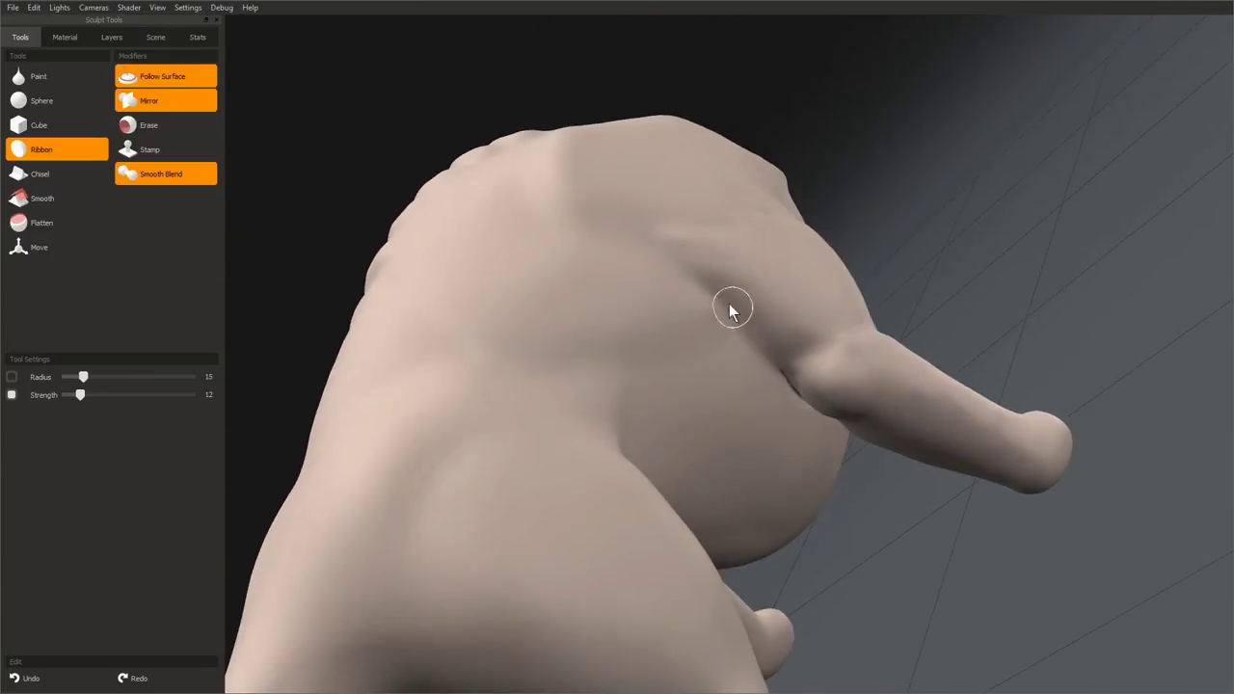
- Soften the flank fold and the upper foreleg's muscle borders with Ribbon at radius 15, strength 3
{"action": "mouse_move", "coordinate": [750, 333]}
{"action": "right_mouse_down"}
{"action": "mouse_move", "coordinate": [765, 357]}
{"action": "mouse_move", "coordinate": [743, 350]}
{"action": "right_mouse_up"}
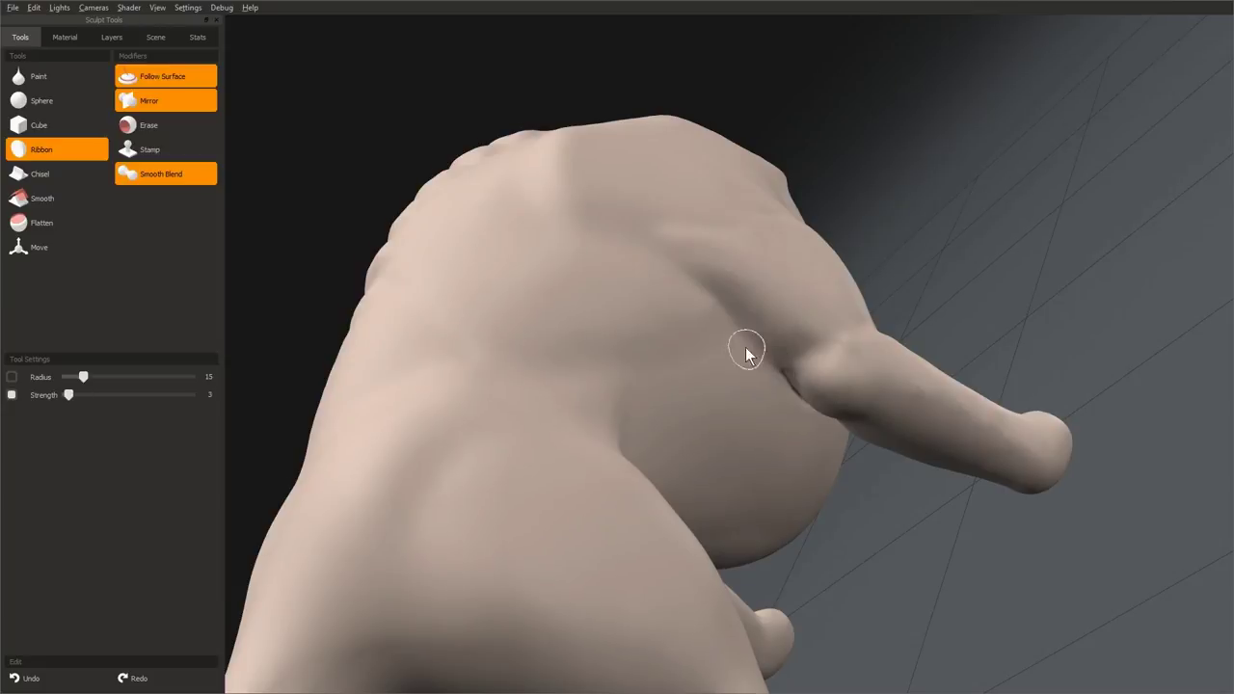
{"action": "middle_click_drag", "start_coordinate": [743, 350], "coordinate": [710, 294]}
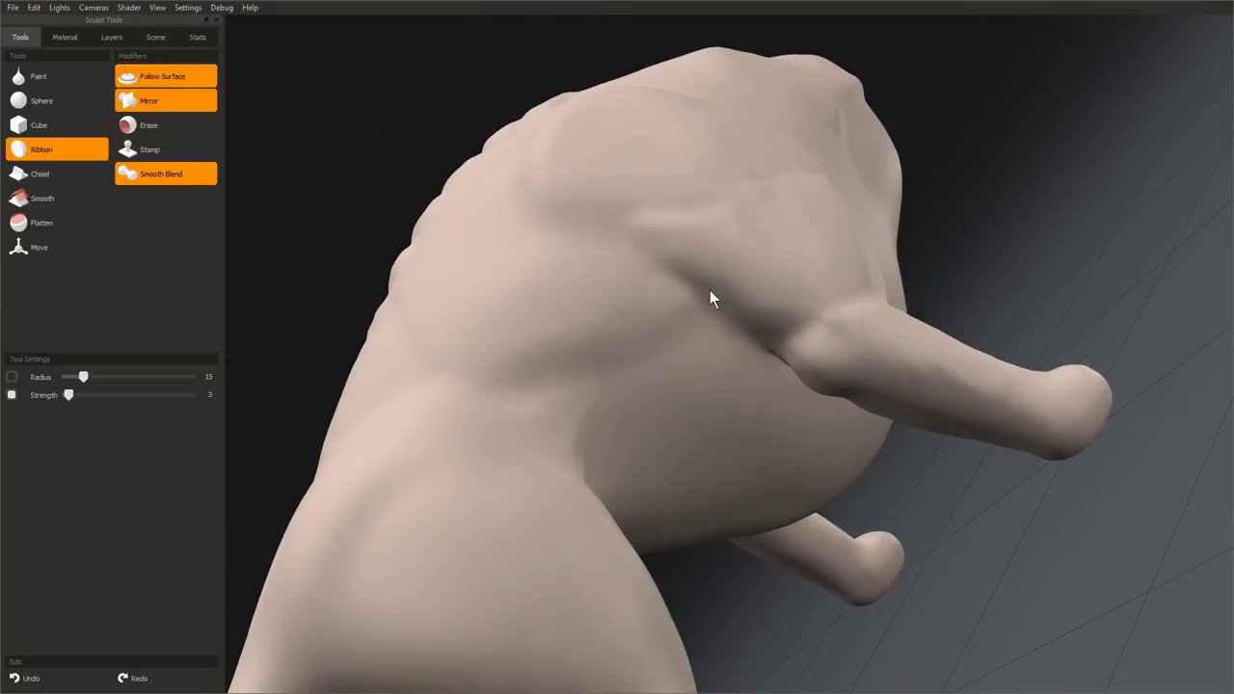
{"action": "middle_click_drag", "start_coordinate": [793, 333], "coordinate": [674, 278]}
{"action": "mouse_move", "coordinate": [692, 235]}
{"action": "middle_mouse_down"}
{"action": "mouse_move", "coordinate": [702, 333]}
{"action": "mouse_move", "coordinate": [669, 234]}
{"action": "middle_mouse_up"}
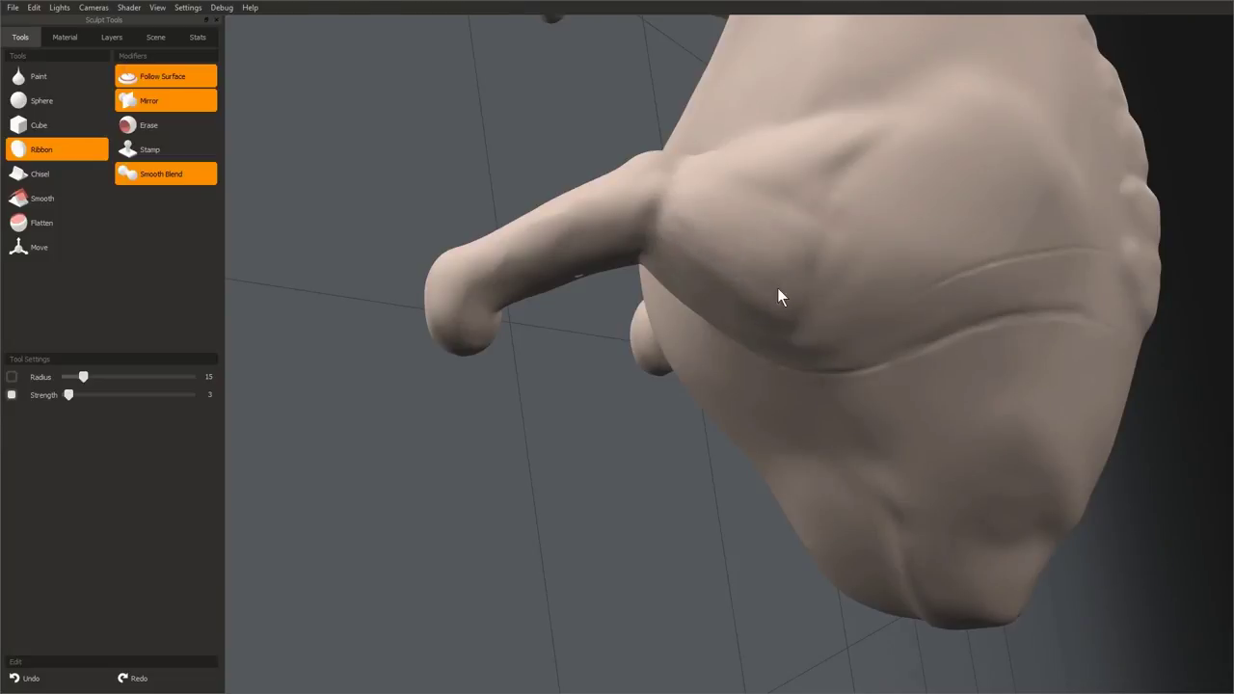
{"action": "mouse_move", "coordinate": [736, 241]}
{"action": "middle_mouse_down"}
{"action": "mouse_move", "coordinate": [460, 295]}
{"action": "mouse_move", "coordinate": [736, 441]}
{"action": "mouse_move", "coordinate": [617, 345]}
{"action": "mouse_move", "coordinate": [708, 262]}
{"action": "middle_mouse_up"}
{"action": "middle_click_drag", "start_coordinate": [629, 293], "coordinate": [765, 225]}
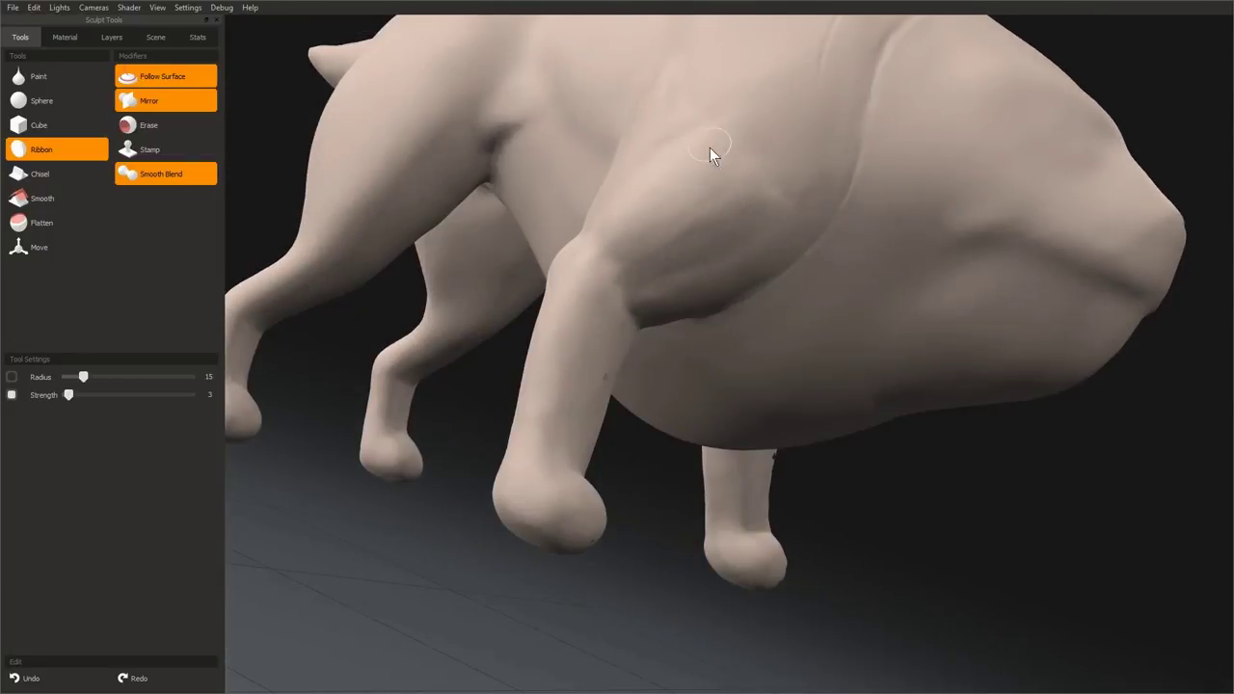
{"action": "mouse_move", "coordinate": [704, 192]}
{"action": "middle_mouse_down"}
{"action": "mouse_move", "coordinate": [724, 407]}
{"action": "mouse_move", "coordinate": [650, 328]}
{"action": "mouse_move", "coordinate": [881, 253]}
{"action": "mouse_move", "coordinate": [732, 230]}
{"action": "mouse_move", "coordinate": [760, 210]}
{"action": "middle_mouse_up"}
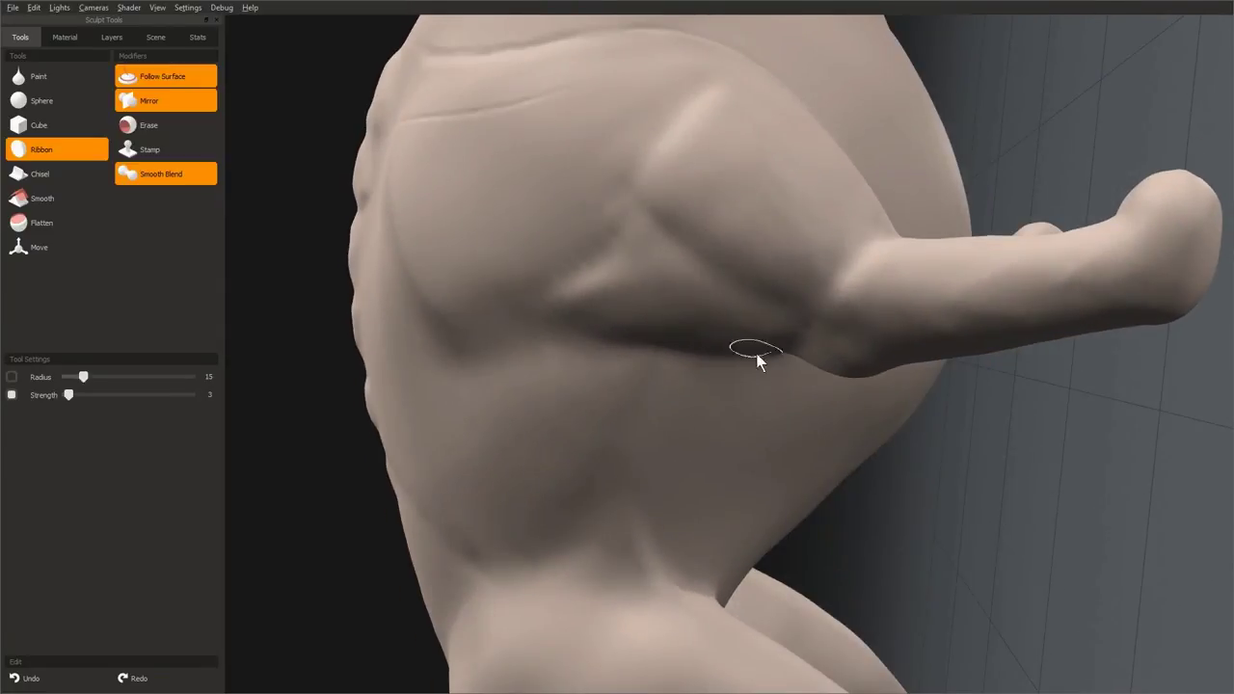
- Sharpen the upper front corner of the upper foreleg muscle with Ribbon at radius 10, 13 and 15, strength 3
{"action": "middle_click_drag", "start_coordinate": [756, 353], "coordinate": [805, 445]}
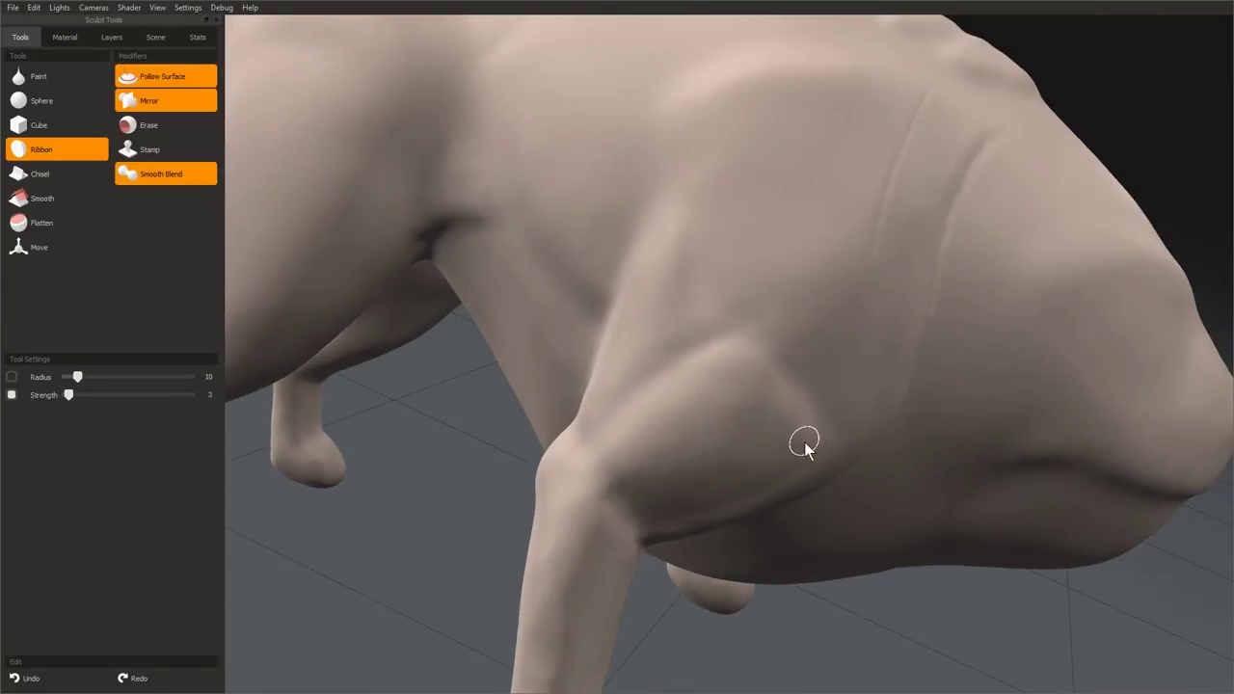
{"action": "key", "text": "]"}
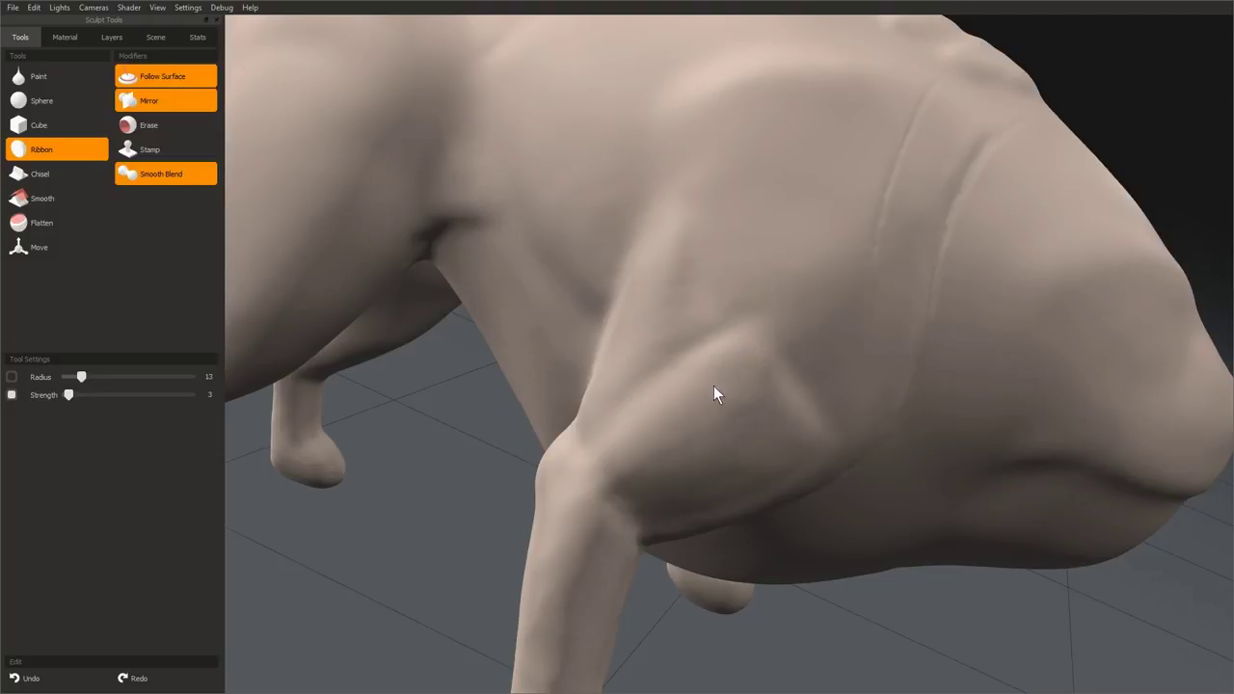
{"action": "middle_click_drag", "start_coordinate": [714, 389], "coordinate": [725, 315]}
{"action": "middle_click_drag", "start_coordinate": [755, 253], "coordinate": [703, 303]}
{"action": "key", "text": "bracketright"}
{"action": "key", "text": "bracketright"}
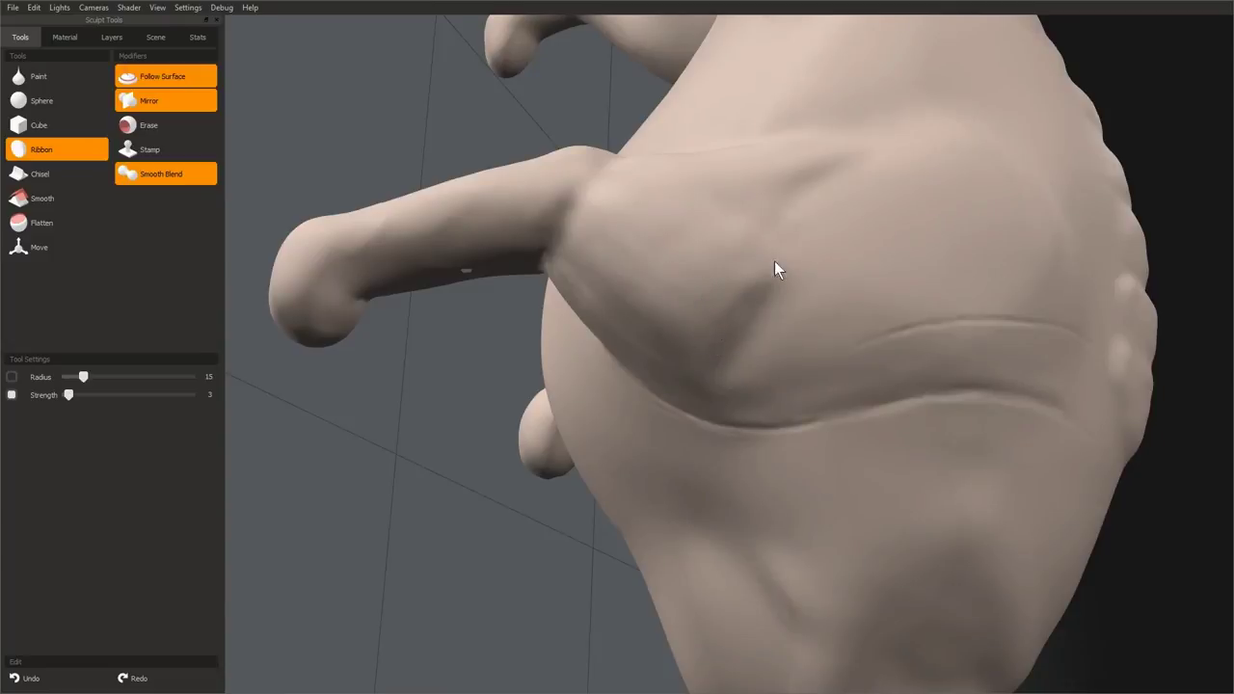
- Add a thin ridge along the lower front edge of the upper foreleg muscle with Ribbon at radius 7, strength 3
{"action": "middle_click_drag", "start_coordinate": [777, 267], "coordinate": [804, 421]}
{"action": "key", "text": "bracketleft"}
{"action": "key", "text": "bracketleft"}
{"action": "key", "text": "bracketleft"}
{"action": "key", "text": "bracketleft"}
{"action": "key", "text": "bracketleft"}
{"action": "key", "text": "bracketleft"}
{"action": "key", "text": "bracketleft"}
{"action": "key", "text": "bracketleft"}
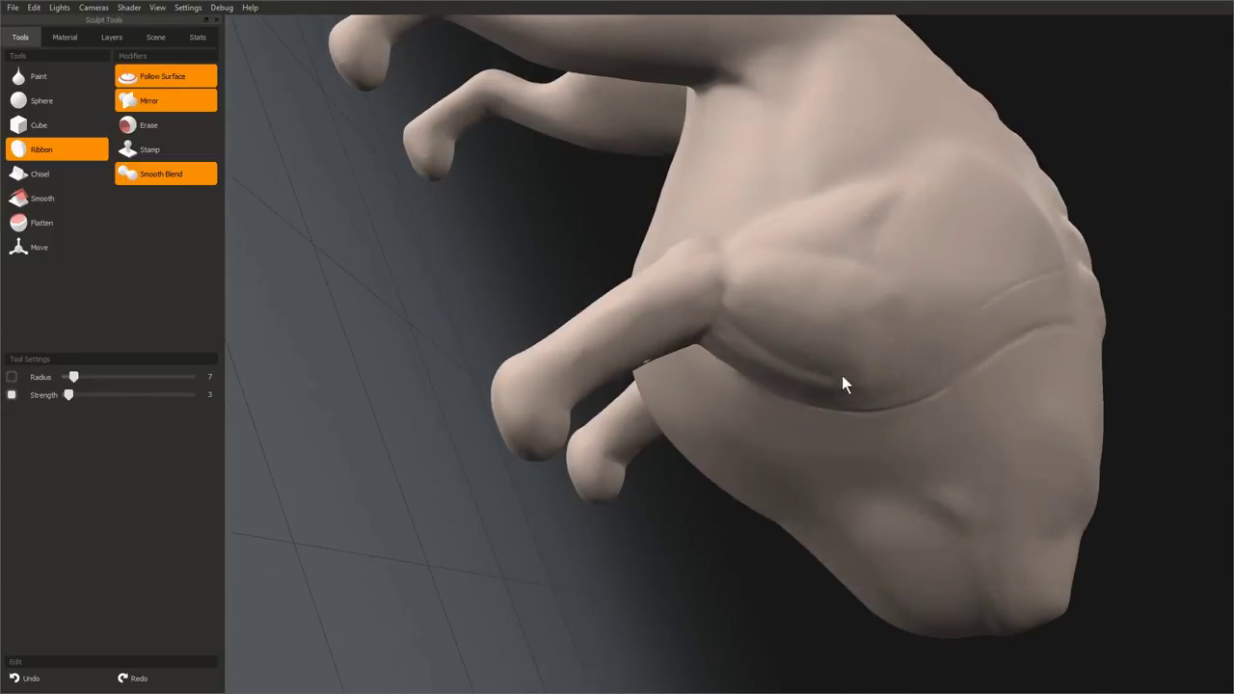
{"action": "middle_click_drag", "start_coordinate": [845, 380], "coordinate": [825, 364]}
{"action": "middle_click_drag", "start_coordinate": [740, 308], "coordinate": [670, 332]}
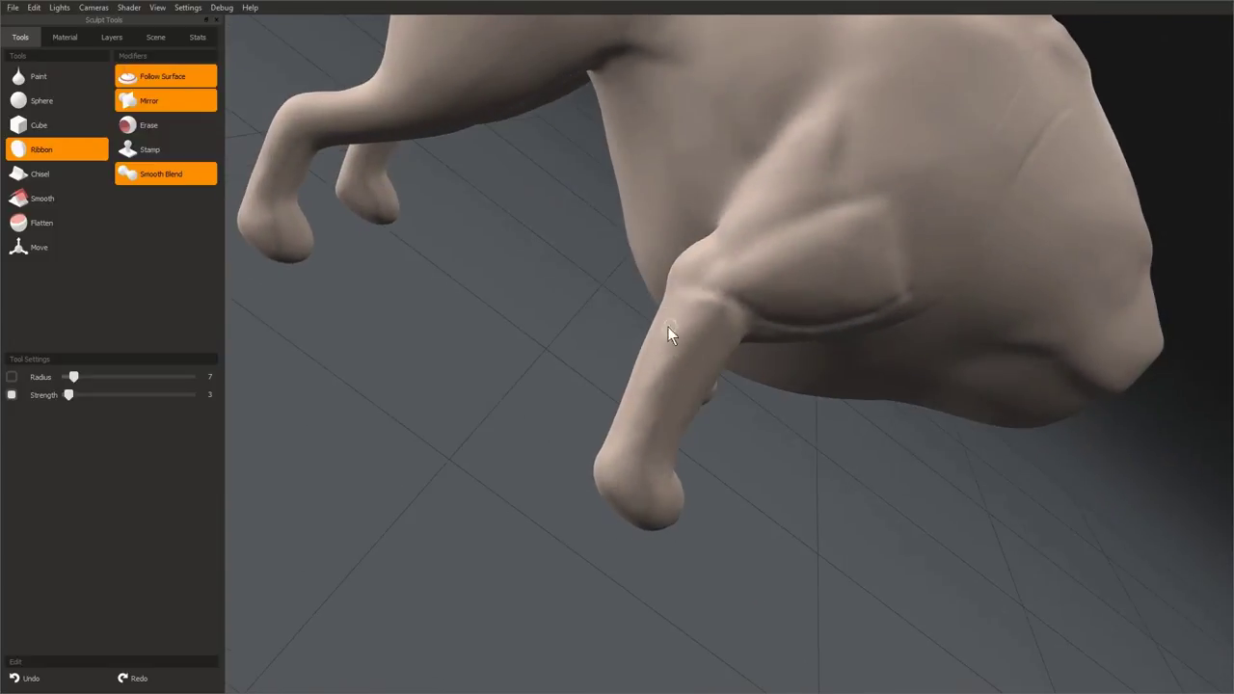
- Soften the ridge along the lower front edge of the upper foreleg muscle with Ribbon at radius 14, strength 3
{"action": "middle_click_drag", "start_coordinate": [740, 309], "coordinate": [583, 275]}
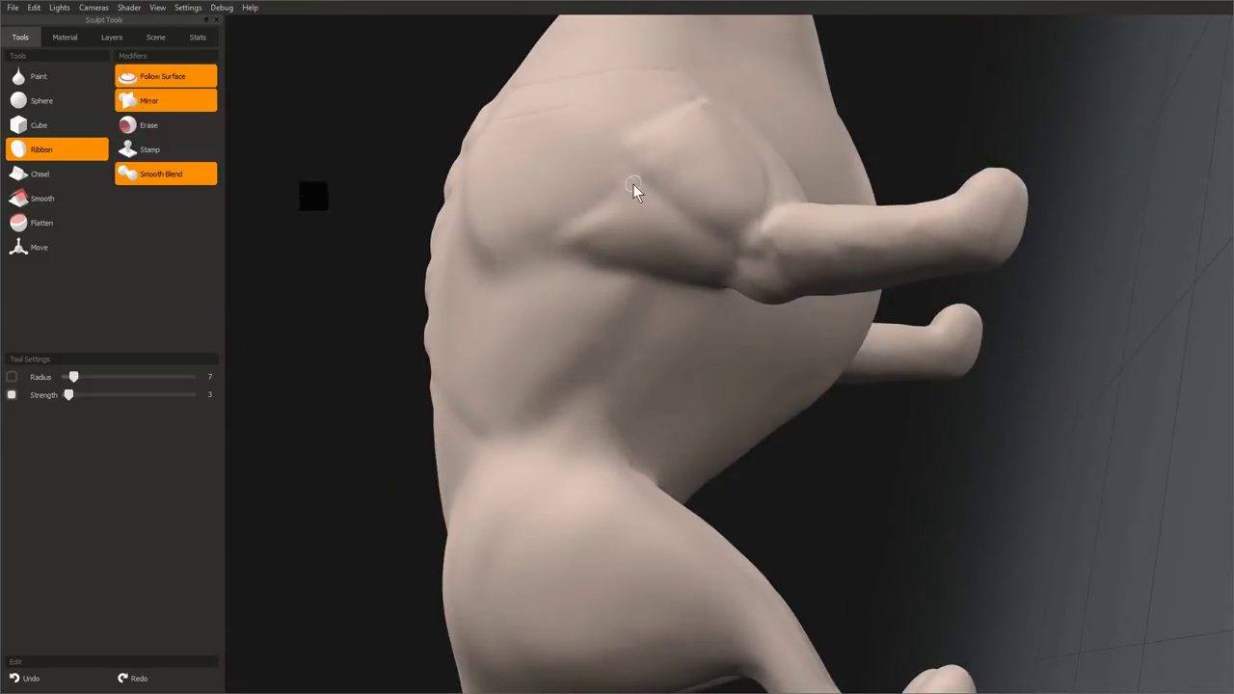
{"action": "mouse_move", "coordinate": [707, 247]}
{"action": "middle_mouse_down"}
{"action": "mouse_move", "coordinate": [743, 242]}
{"action": "mouse_move", "coordinate": [743, 565]}
{"action": "mouse_move", "coordinate": [738, 379]}
{"action": "middle_mouse_up"}
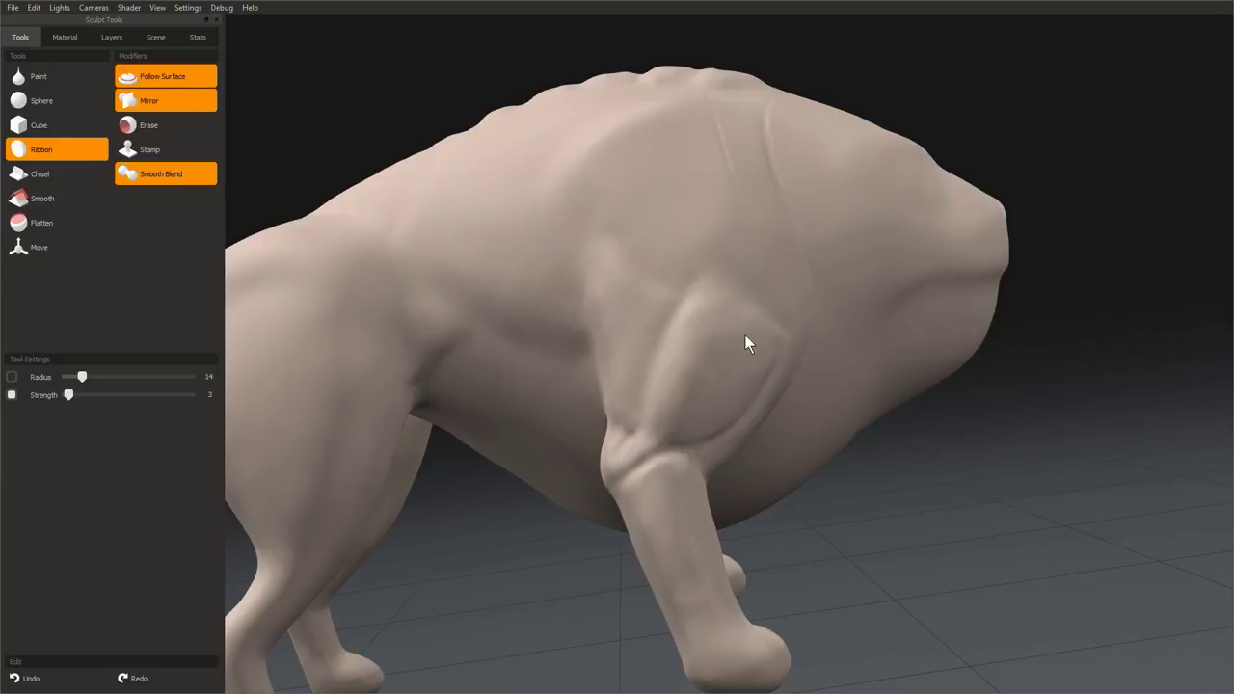
{"action": "mouse_move", "coordinate": [696, 383]}
{"action": "middle_mouse_down"}
{"action": "mouse_move", "coordinate": [701, 331]}
{"action": "mouse_move", "coordinate": [570, 317]}
{"action": "mouse_move", "coordinate": [521, 504]}
{"action": "mouse_move", "coordinate": [674, 384]}
{"action": "middle_mouse_up"}
{"action": "middle_click_drag", "start_coordinate": [713, 343], "coordinate": [679, 313]}
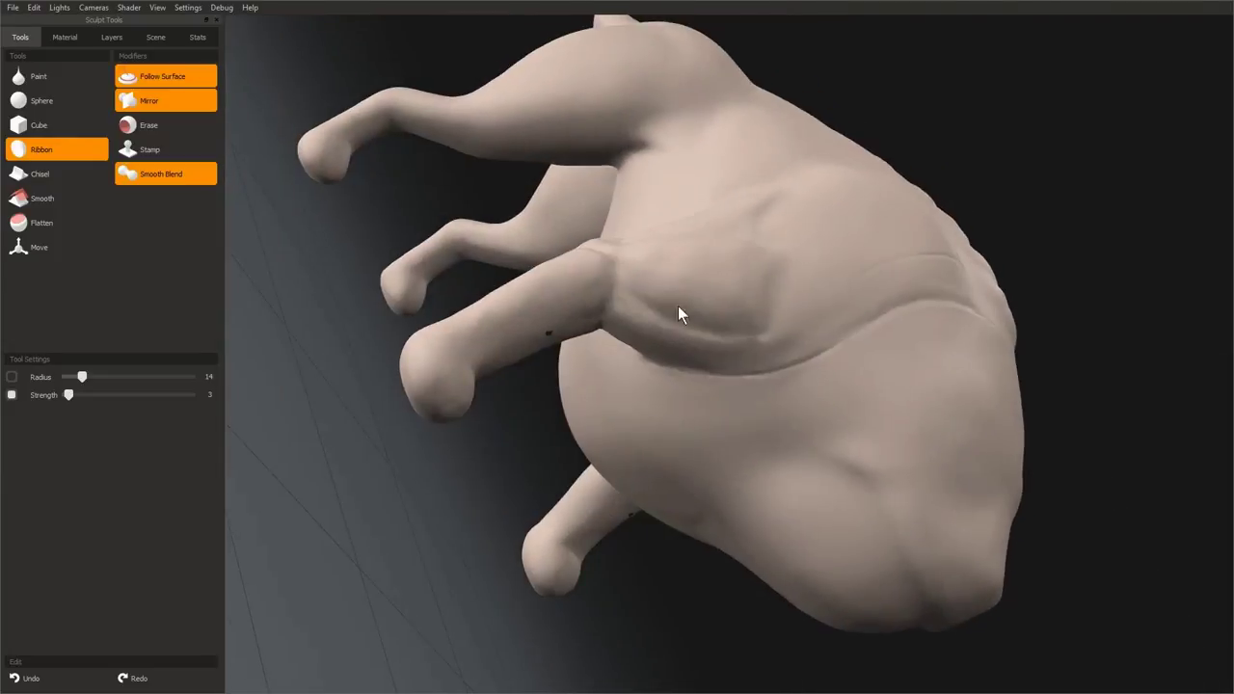
- Blend the front upper foreleg muscle into the shoulder with Ribbon at radius 14 and 32, strength 3
{"action": "mouse_move", "coordinate": [640, 380]}
{"action": "middle_mouse_down"}
{"action": "mouse_move", "coordinate": [826, 399]}
{"action": "mouse_move", "coordinate": [611, 377]}
{"action": "mouse_move", "coordinate": [711, 295]}
{"action": "middle_mouse_up"}
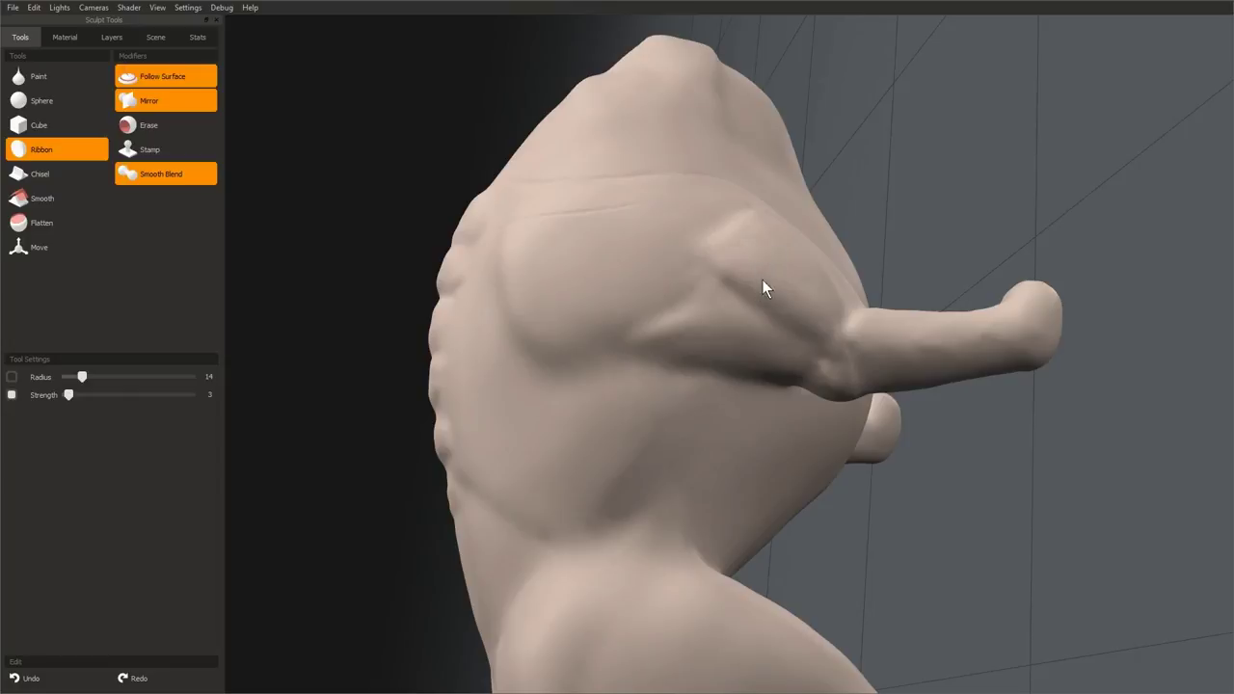
{"action": "mouse_move", "coordinate": [761, 282]}
{"action": "middle_mouse_down"}
{"action": "mouse_move", "coordinate": [611, 238]}
{"action": "mouse_move", "coordinate": [853, 343]}
{"action": "middle_mouse_up"}
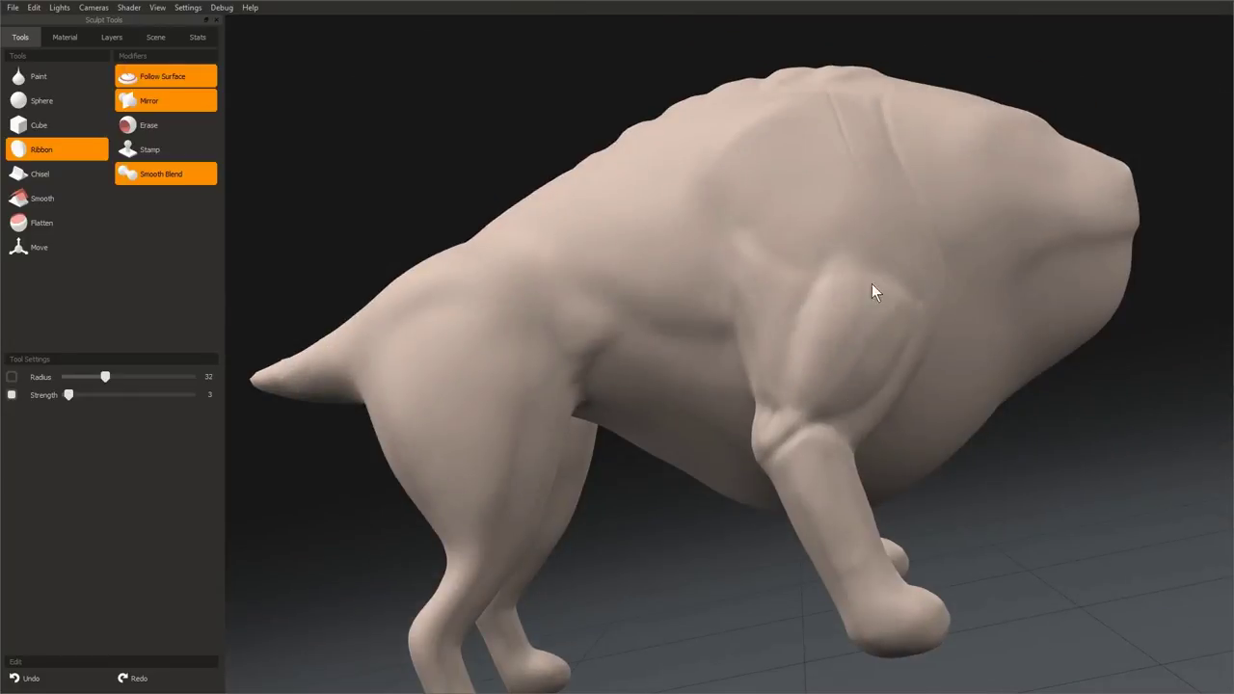
{"action": "mouse_move", "coordinate": [836, 266]}
{"action": "middle_mouse_down"}
{"action": "mouse_move", "coordinate": [825, 311]}
{"action": "mouse_move", "coordinate": [556, 402]}
{"action": "mouse_move", "coordinate": [711, 358]}
{"action": "mouse_move", "coordinate": [606, 253]}
{"action": "middle_mouse_up"}
{"action": "middle_click_drag", "start_coordinate": [735, 349], "coordinate": [683, 262]}
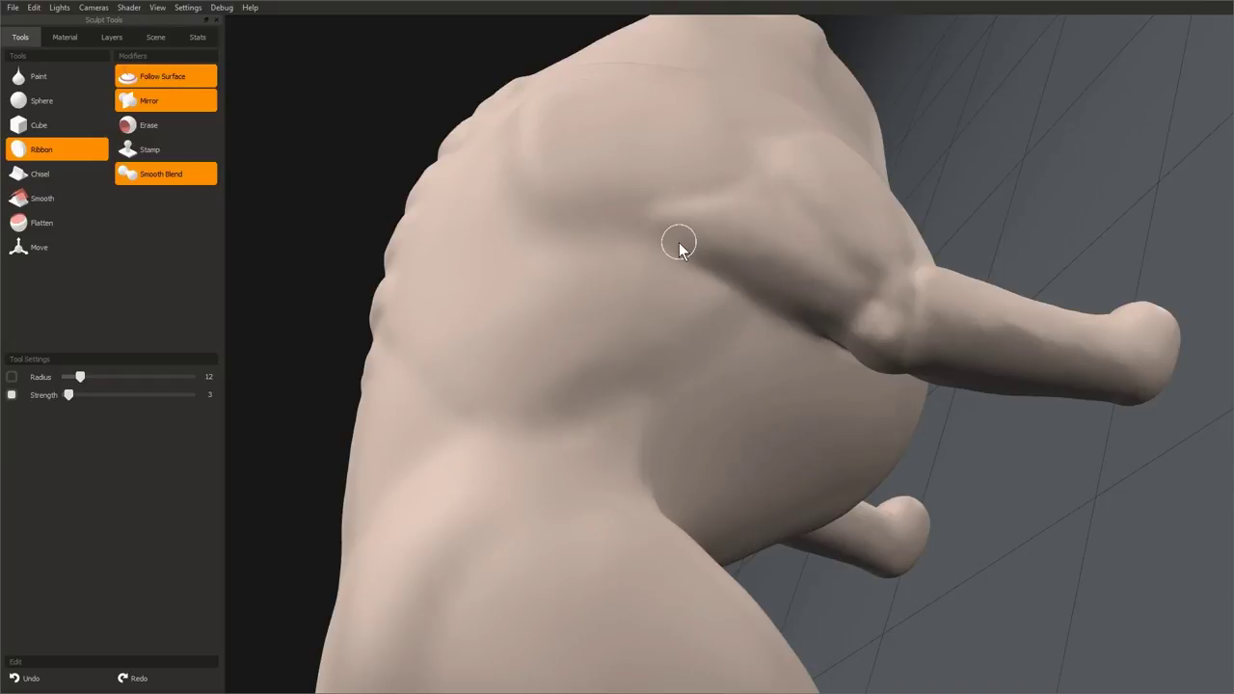
- Shape the rear upper foreleg muscle beneath the shoulder blade with Ribbon at radius 12, strength 3
{"action": "mouse_move", "coordinate": [678, 242]}
{"action": "middle_mouse_down"}
{"action": "mouse_move", "coordinate": [761, 274]}
{"action": "mouse_move", "coordinate": [698, 331]}
{"action": "mouse_move", "coordinate": [705, 346]}
{"action": "mouse_move", "coordinate": [650, 210]}
{"action": "mouse_move", "coordinate": [710, 248]}
{"action": "mouse_move", "coordinate": [631, 193]}
{"action": "mouse_move", "coordinate": [722, 264]}
{"action": "mouse_move", "coordinate": [732, 366]}
{"action": "mouse_move", "coordinate": [679, 354]}
{"action": "mouse_move", "coordinate": [930, 318]}
{"action": "mouse_move", "coordinate": [708, 394]}
{"action": "mouse_move", "coordinate": [658, 307]}
{"action": "middle_mouse_up"}
{"action": "key", "text": "bracketleft"}
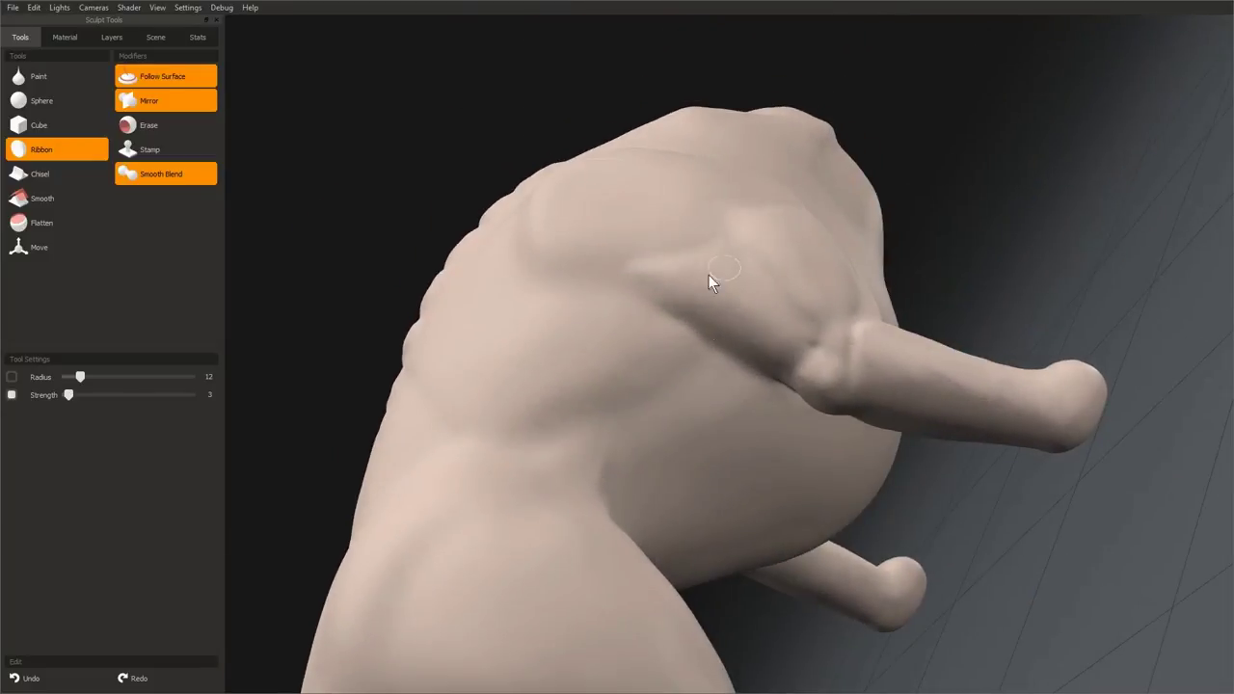
{"action": "middle_click_drag", "start_coordinate": [708, 274], "coordinate": [767, 369]}
{"action": "middle_click_drag", "start_coordinate": [754, 313], "coordinate": [805, 342]}
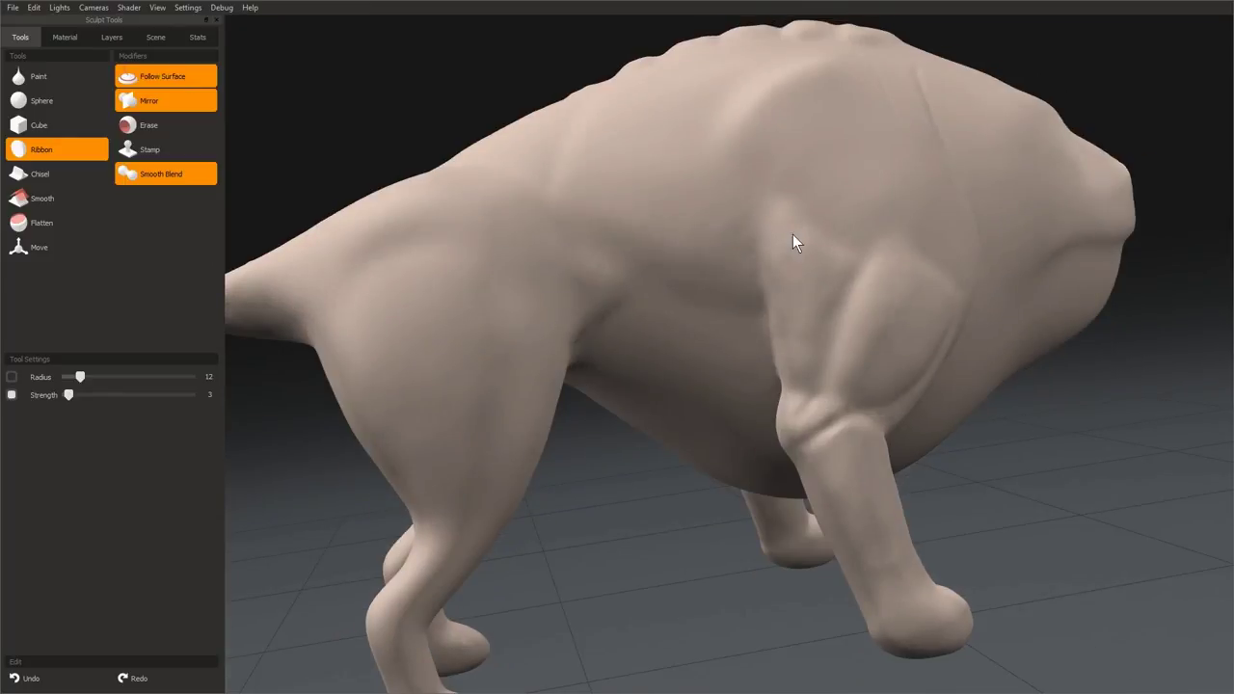
- Define the rear upper foreleg muscle's borders with the shoulder and flank using Ribbon at radius 9, strength 3
{"action": "mouse_move", "coordinate": [792, 241]}
{"action": "middle_mouse_down"}
{"action": "mouse_move", "coordinate": [655, 377]}
{"action": "mouse_move", "coordinate": [702, 330]}
{"action": "middle_mouse_up"}
{"action": "mouse_move", "coordinate": [733, 279]}
{"action": "middle_mouse_down"}
{"action": "mouse_move", "coordinate": [754, 267]}
{"action": "mouse_move", "coordinate": [666, 330]}
{"action": "mouse_move", "coordinate": [733, 300]}
{"action": "mouse_move", "coordinate": [739, 377]}
{"action": "mouse_move", "coordinate": [755, 379]}
{"action": "mouse_move", "coordinate": [776, 304]}
{"action": "mouse_move", "coordinate": [678, 254]}
{"action": "middle_mouse_up"}
{"action": "key", "text": "bracketleft"}
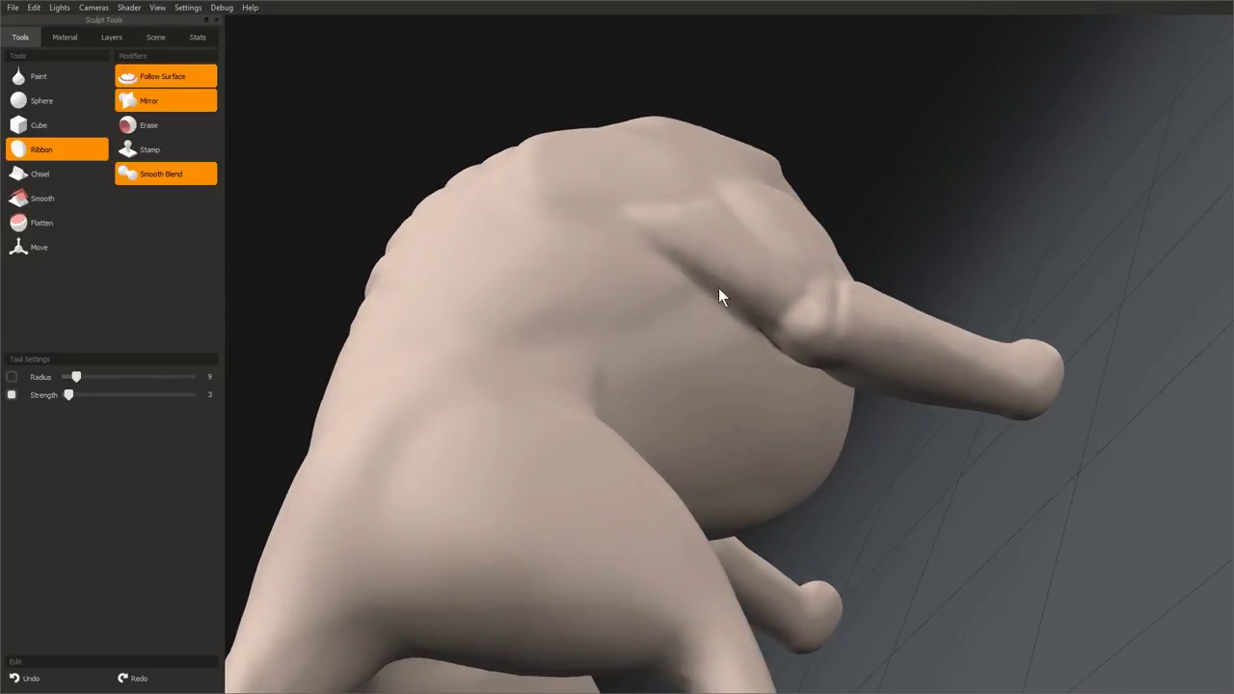
{"action": "middle_click_drag", "start_coordinate": [766, 310], "coordinate": [610, 256]}
{"action": "mouse_move", "coordinate": [719, 304]}
{"action": "middle_mouse_down"}
{"action": "mouse_move", "coordinate": [834, 325]}
{"action": "mouse_move", "coordinate": [647, 370]}
{"action": "mouse_move", "coordinate": [666, 334]}
{"action": "mouse_move", "coordinate": [711, 374]}
{"action": "mouse_move", "coordinate": [724, 369]}
{"action": "middle_mouse_up"}
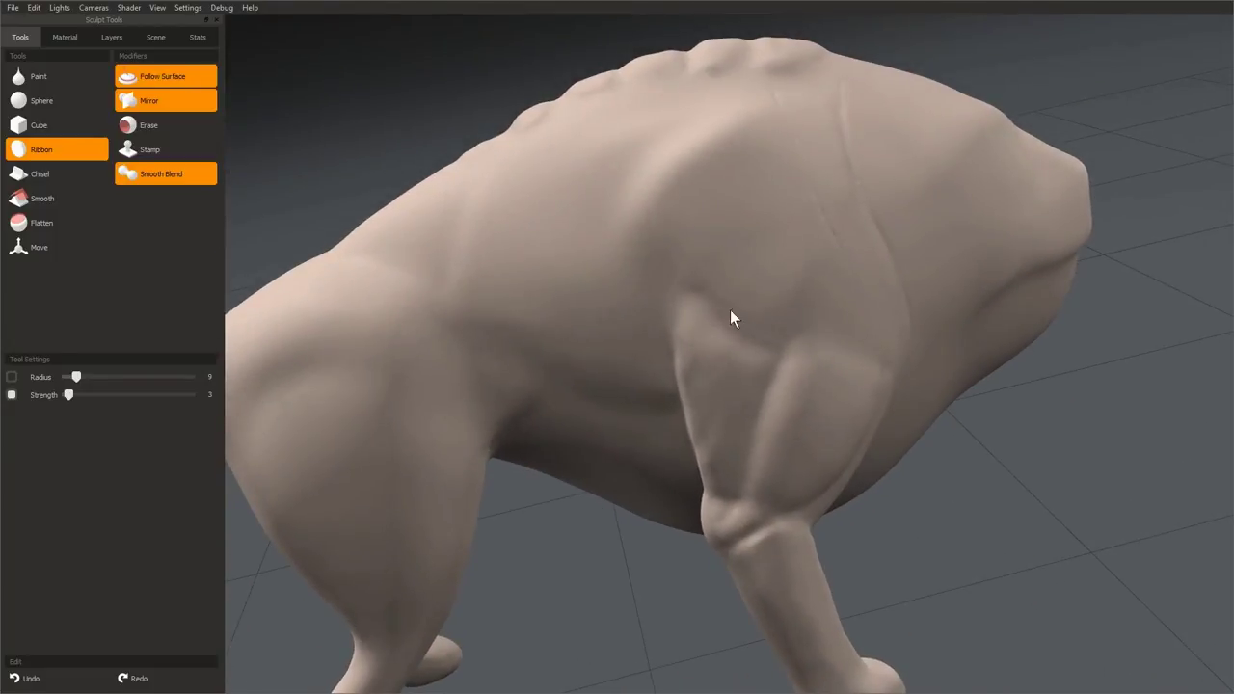
- Deepen the groove between the front and rear upper foreleg muscles with Ribbon at radius 8 and 7, strength 3
{"action": "mouse_move", "coordinate": [691, 277]}
{"action": "middle_mouse_down"}
{"action": "mouse_move", "coordinate": [724, 320]}
{"action": "mouse_move", "coordinate": [623, 394]}
{"action": "mouse_move", "coordinate": [777, 341]}
{"action": "mouse_move", "coordinate": [755, 384]}
{"action": "mouse_move", "coordinate": [834, 319]}
{"action": "mouse_move", "coordinate": [834, 440]}
{"action": "mouse_move", "coordinate": [760, 392]}
{"action": "mouse_move", "coordinate": [767, 357]}
{"action": "middle_mouse_up"}
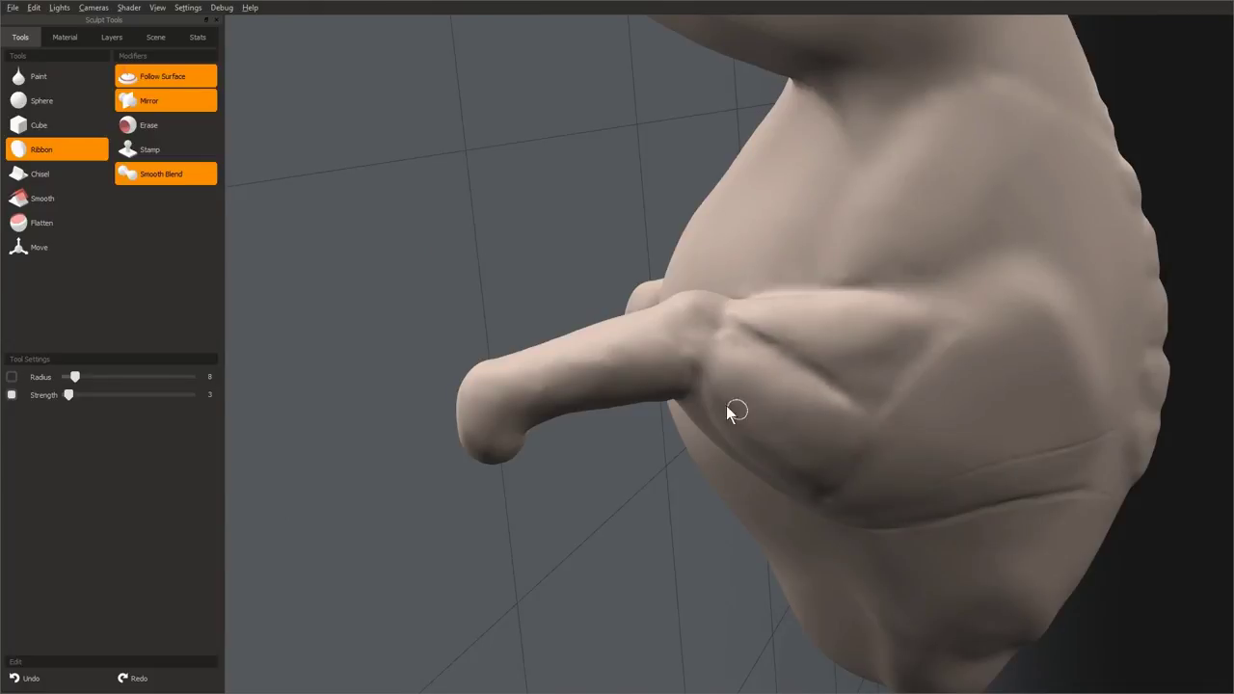
{"action": "mouse_move", "coordinate": [727, 406]}
{"action": "middle_mouse_down"}
{"action": "mouse_move", "coordinate": [763, 325]}
{"action": "mouse_move", "coordinate": [774, 385]}
{"action": "mouse_move", "coordinate": [765, 201]}
{"action": "mouse_move", "coordinate": [984, 545]}
{"action": "mouse_move", "coordinate": [615, 391]}
{"action": "mouse_move", "coordinate": [731, 416]}
{"action": "middle_mouse_up"}
{"action": "scroll", "coordinate": [732, 418], "scroll_direction": "up", "scroll_amount": 4}
{"action": "mouse_move", "coordinate": [526, 413]}
{"action": "middle_mouse_down"}
{"action": "mouse_move", "coordinate": [659, 336]}
{"action": "mouse_move", "coordinate": [578, 495]}
{"action": "mouse_move", "coordinate": [757, 469]}
{"action": "mouse_move", "coordinate": [729, 358]}
{"action": "mouse_move", "coordinate": [761, 427]}
{"action": "mouse_move", "coordinate": [691, 279]}
{"action": "mouse_move", "coordinate": [732, 452]}
{"action": "mouse_move", "coordinate": [644, 358]}
{"action": "middle_mouse_up"}
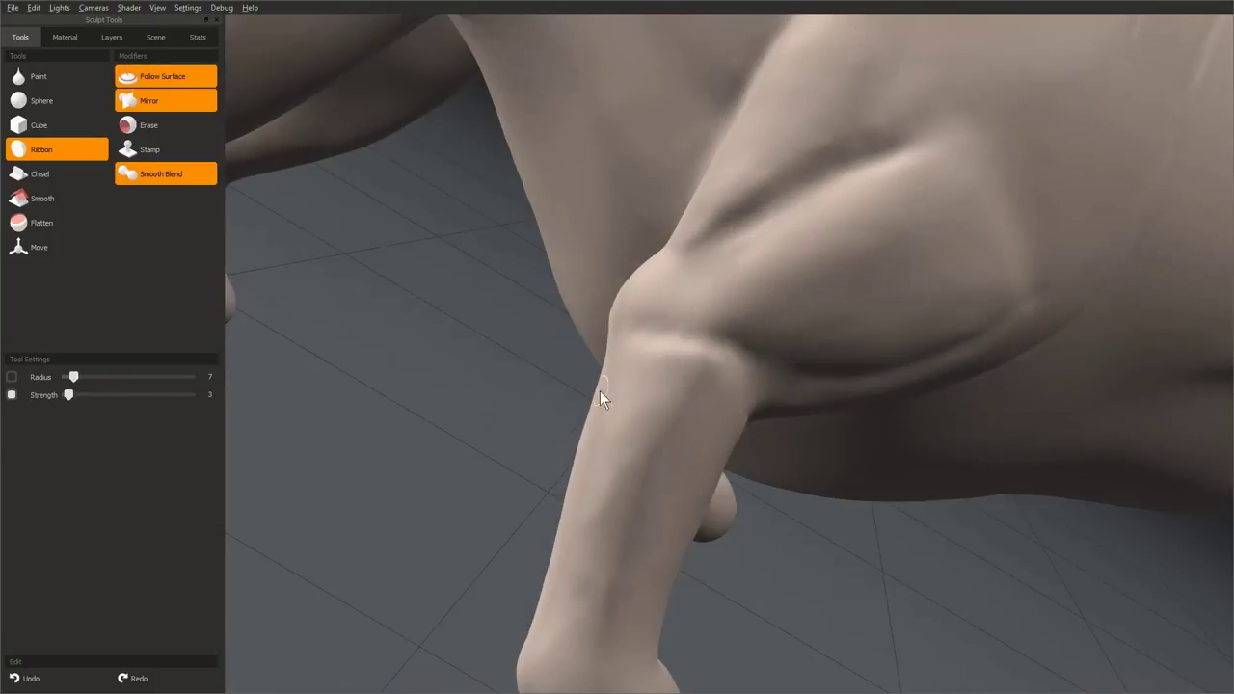
- Carve a crisp crease around the front upper foreleg muscle's lower edge and fill out its surface with Ribbon at radius 7, strength 3
{"action": "middle_click_drag", "start_coordinate": [599, 397], "coordinate": [630, 201]}
{"action": "mouse_move", "coordinate": [625, 300]}
{"action": "middle_mouse_down"}
{"action": "mouse_move", "coordinate": [563, 356]}
{"action": "mouse_move", "coordinate": [658, 303]}
{"action": "mouse_move", "coordinate": [673, 199]}
{"action": "middle_mouse_up"}
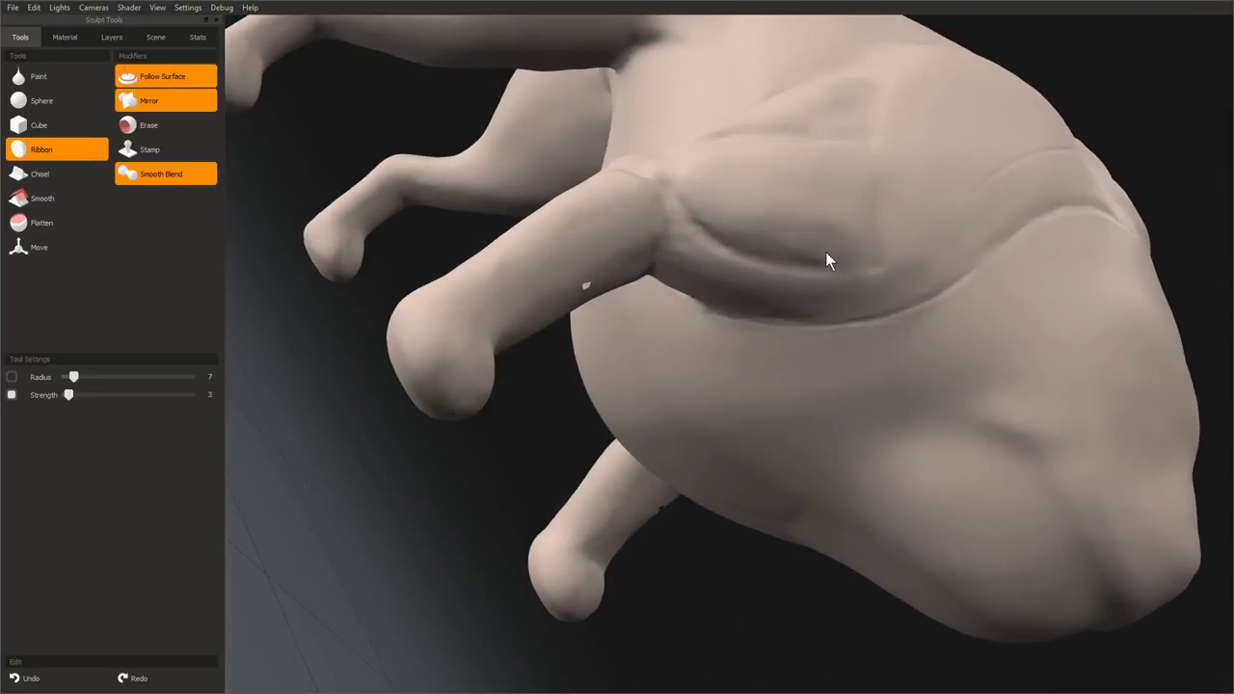
{"action": "middle_click_drag", "start_coordinate": [793, 319], "coordinate": [771, 298]}
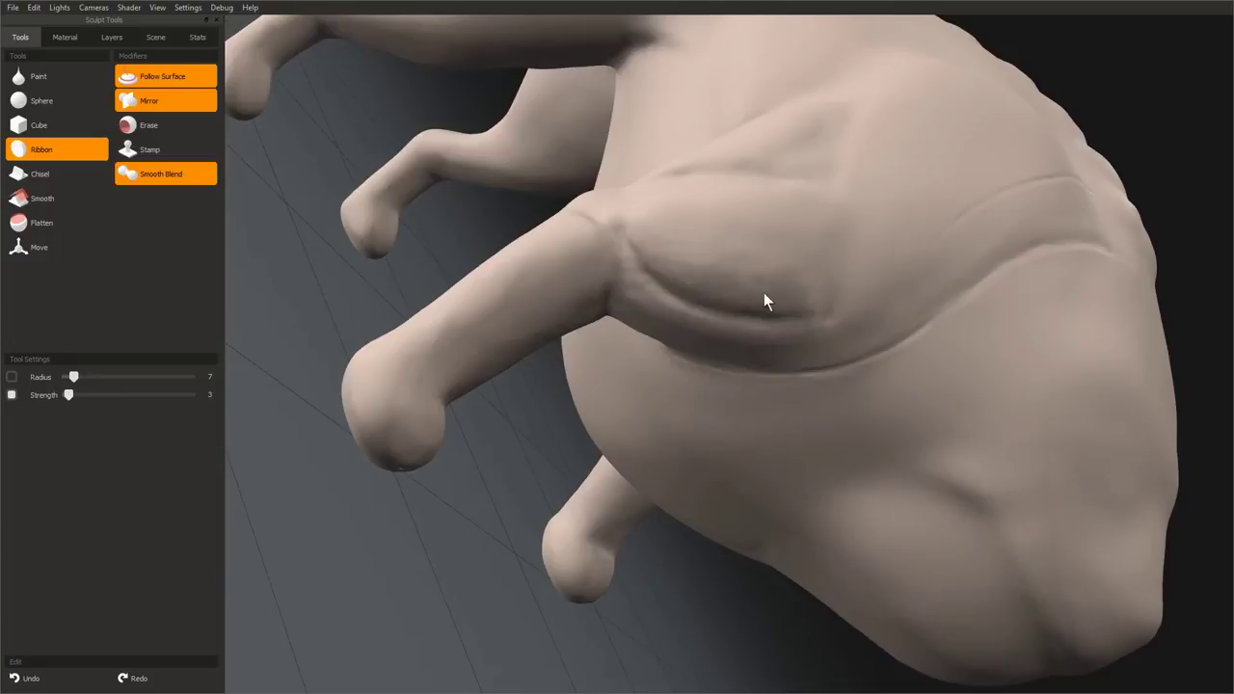
{"action": "mouse_move", "coordinate": [728, 288]}
{"action": "middle_mouse_down"}
{"action": "mouse_move", "coordinate": [688, 346]}
{"action": "mouse_move", "coordinate": [655, 294]}
{"action": "middle_mouse_up"}
{"action": "mouse_move", "coordinate": [735, 329]}
{"action": "middle_mouse_down"}
{"action": "mouse_move", "coordinate": [644, 399]}
{"action": "mouse_move", "coordinate": [705, 350]}
{"action": "mouse_move", "coordinate": [708, 301]}
{"action": "middle_mouse_up"}
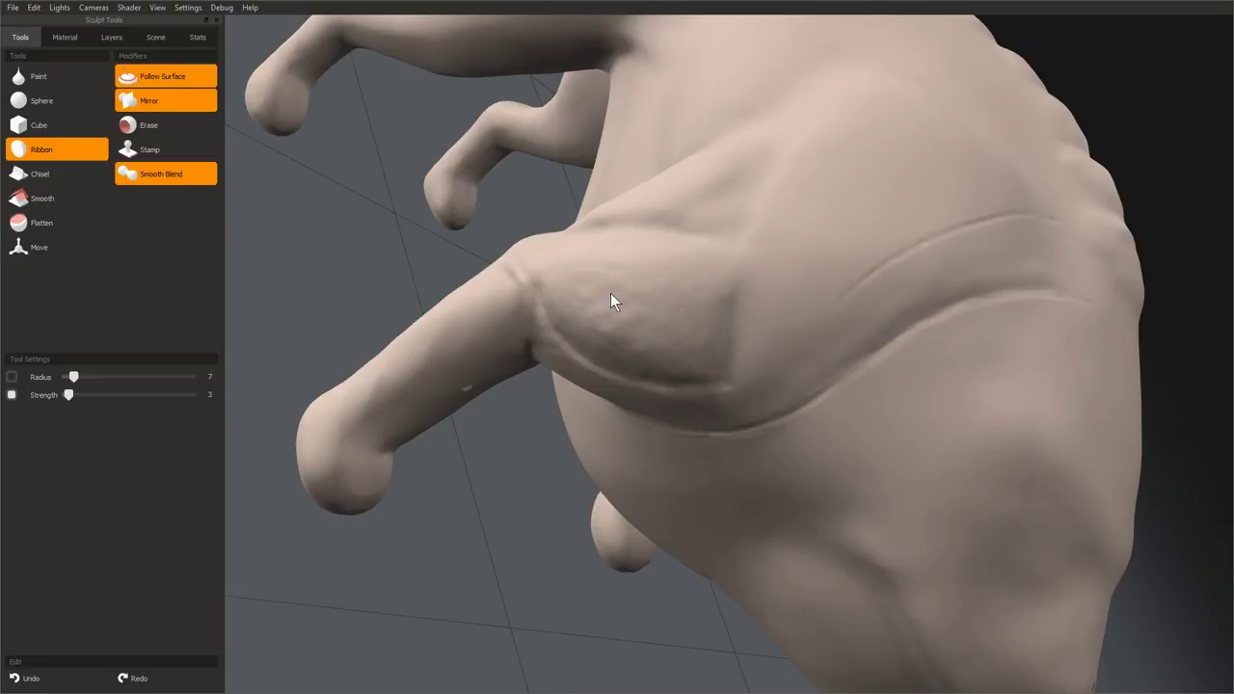
- Sharpen the upper edge of the rear upper foreleg muscle against the shoulder with Ribbon at radius 9, strength 3
{"action": "mouse_move", "coordinate": [610, 293]}
{"action": "middle_mouse_down"}
{"action": "mouse_move", "coordinate": [597, 256]}
{"action": "mouse_move", "coordinate": [653, 307]}
{"action": "mouse_move", "coordinate": [659, 235]}
{"action": "mouse_move", "coordinate": [808, 492]}
{"action": "middle_mouse_up"}
{"action": "mouse_move", "coordinate": [806, 327]}
{"action": "middle_mouse_down"}
{"action": "mouse_move", "coordinate": [824, 479]}
{"action": "mouse_move", "coordinate": [743, 328]}
{"action": "mouse_move", "coordinate": [774, 339]}
{"action": "mouse_move", "coordinate": [741, 288]}
{"action": "middle_mouse_up"}
{"action": "key", "text": "bracketright"}
{"action": "key", "text": "bracketright"}
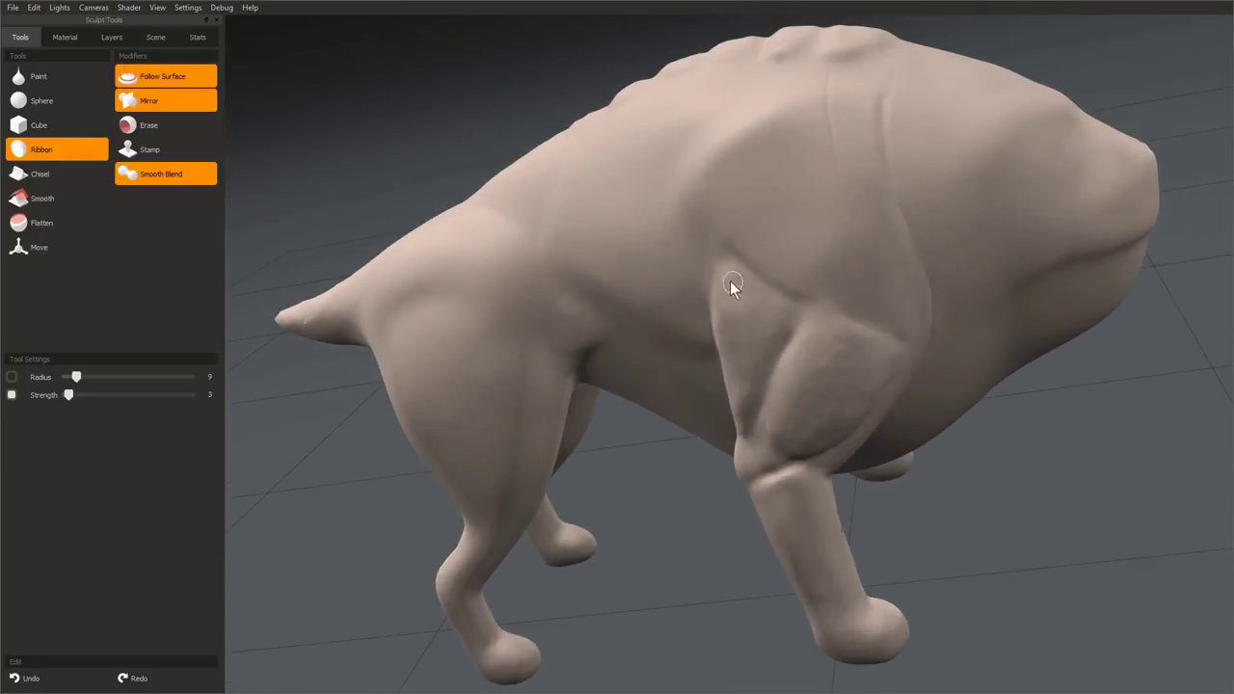
{"action": "middle_click_drag", "start_coordinate": [712, 410], "coordinate": [784, 285]}
{"action": "mouse_move", "coordinate": [784, 373]}
{"action": "middle_mouse_down"}
{"action": "mouse_move", "coordinate": [905, 242]}
{"action": "mouse_move", "coordinate": [763, 419]}
{"action": "mouse_move", "coordinate": [827, 313]}
{"action": "middle_mouse_up"}
- Fill out the rear upper foreleg muscle into a clean triangular form along the flank with Ribbon at radius 14, strength 3
{"action": "key", "text": "bracketright"}
{"action": "key", "text": "bracketright"}
{"action": "key", "text": "bracketright"}
{"action": "key", "text": "bracketright"}
{"action": "key", "text": "bracketright"}
{"action": "middle_click_drag", "start_coordinate": [799, 261], "coordinate": [788, 267]}
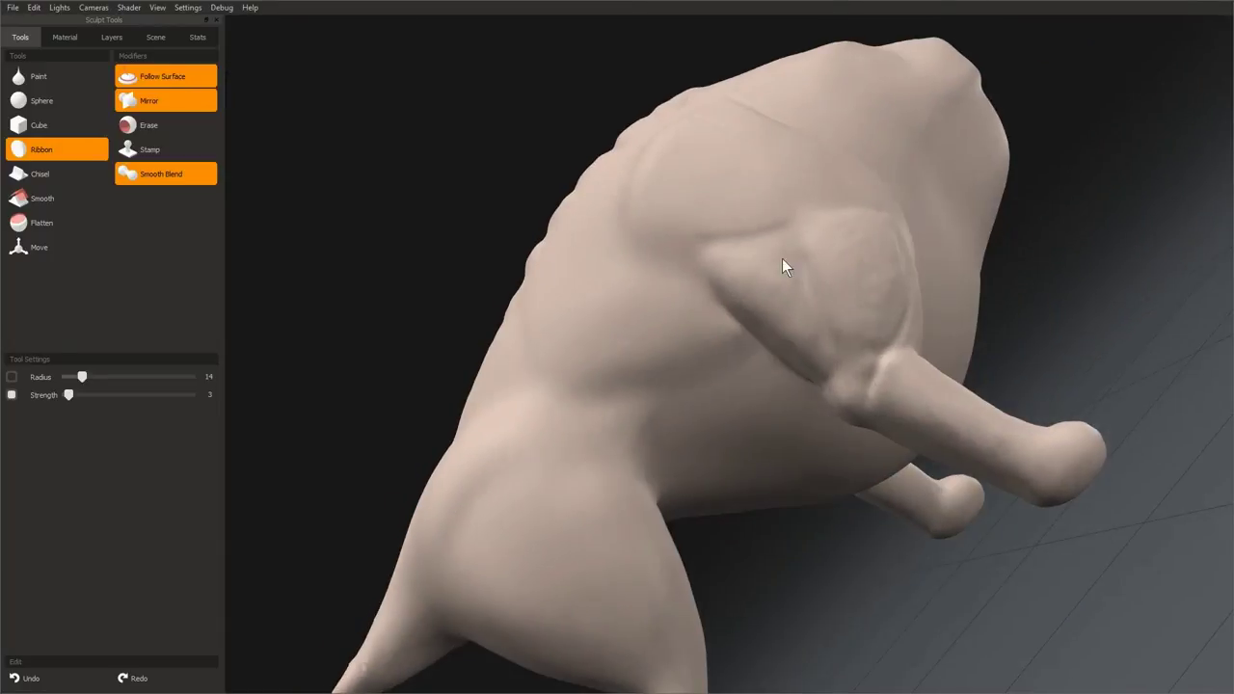
{"action": "middle_click_drag", "start_coordinate": [771, 372], "coordinate": [806, 281]}
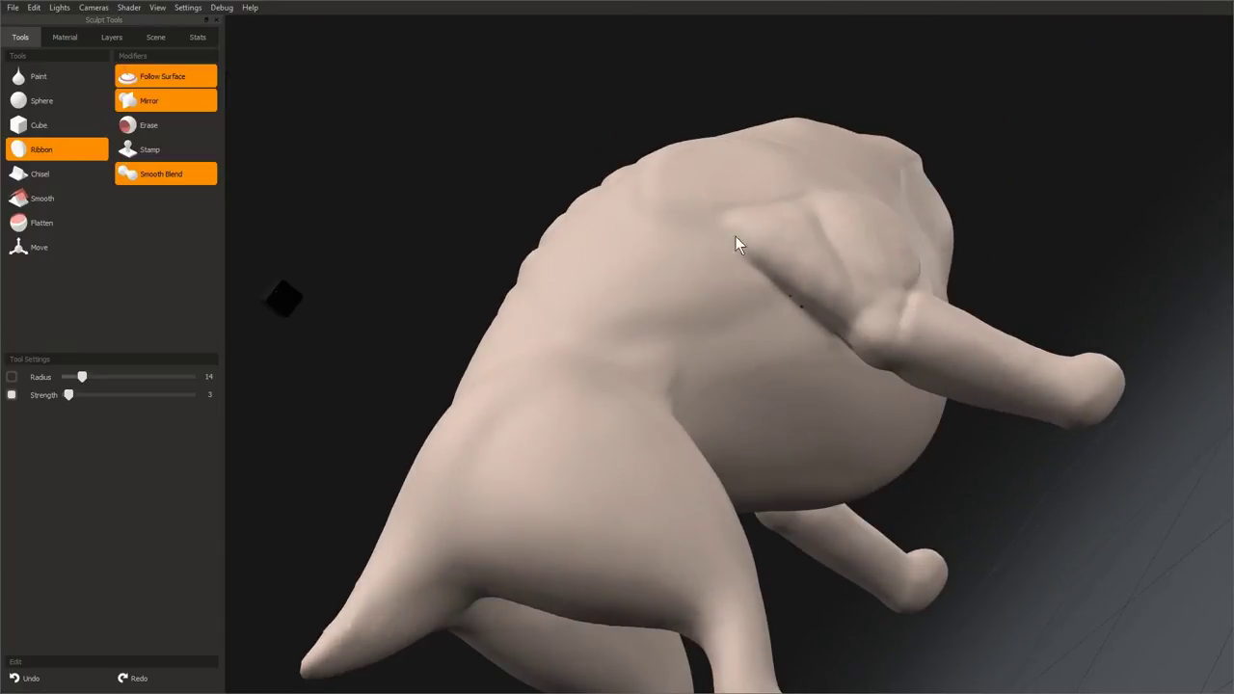
{"action": "mouse_move", "coordinate": [848, 318]}
{"action": "middle_mouse_down"}
{"action": "mouse_move", "coordinate": [796, 584]}
{"action": "mouse_move", "coordinate": [820, 395]}
{"action": "mouse_move", "coordinate": [845, 350]}
{"action": "middle_mouse_up"}
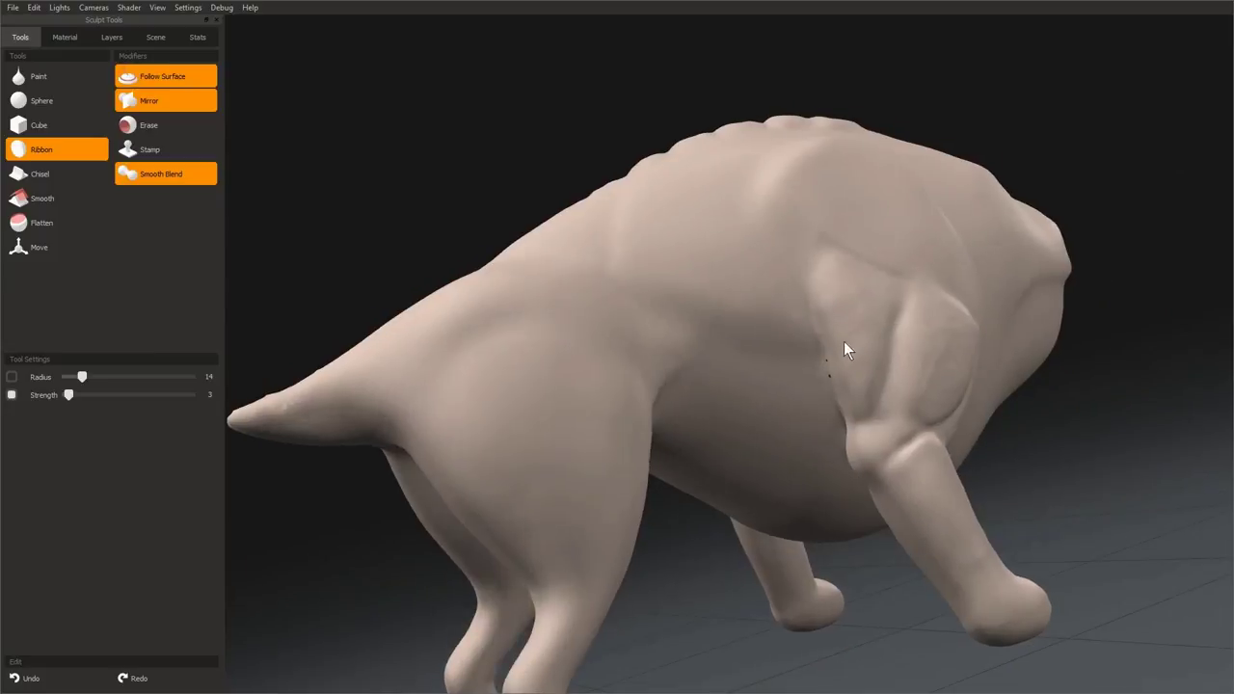
{"action": "middle_click_drag", "start_coordinate": [848, 395], "coordinate": [831, 327]}
{"action": "mouse_move", "coordinate": [833, 274]}
{"action": "middle_mouse_down"}
{"action": "mouse_move", "coordinate": [652, 402]}
{"action": "mouse_move", "coordinate": [779, 330]}
{"action": "middle_mouse_up"}
{"action": "mouse_move", "coordinate": [813, 379]}
{"action": "middle_mouse_down"}
{"action": "mouse_move", "coordinate": [594, 366]}
{"action": "mouse_move", "coordinate": [743, 364]}
{"action": "mouse_move", "coordinate": [773, 341]}
{"action": "mouse_move", "coordinate": [764, 220]}
{"action": "mouse_move", "coordinate": [643, 364]}
{"action": "middle_mouse_up"}
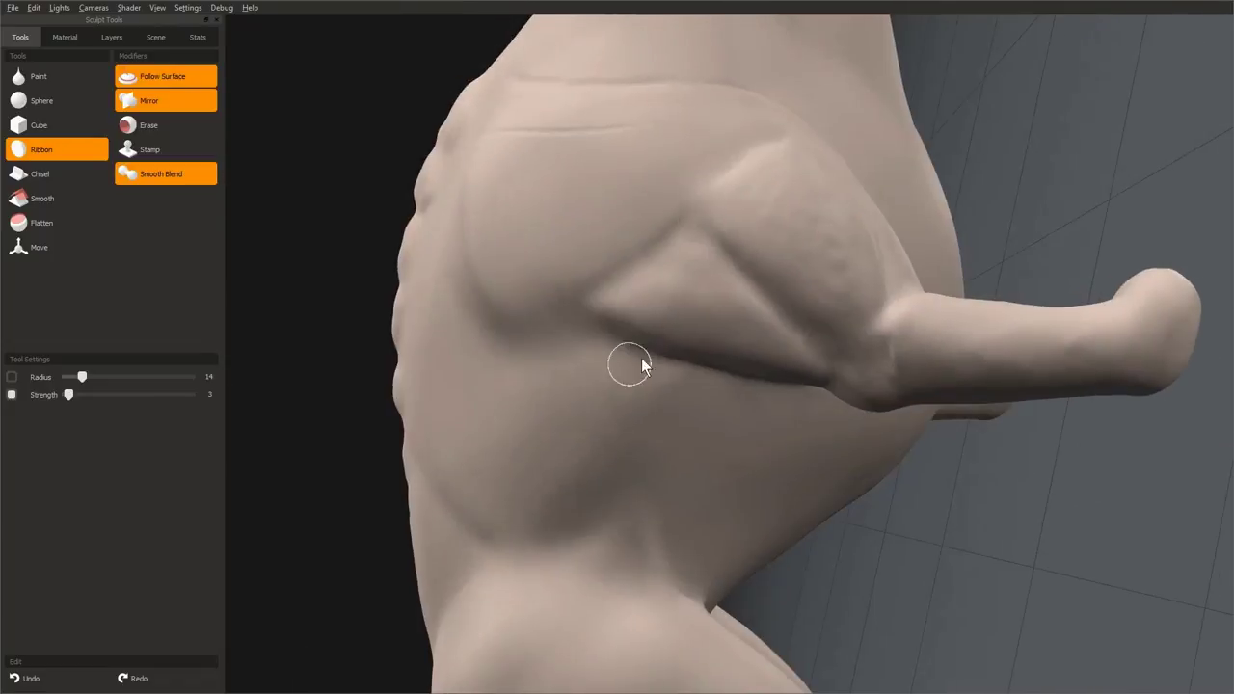
- Even out the bumpy surface of the front upper foreleg muscle with Ribbon at radius 14, strength 3
{"action": "mouse_move", "coordinate": [781, 206]}
{"action": "middle_mouse_down"}
{"action": "mouse_move", "coordinate": [697, 240]}
{"action": "mouse_move", "coordinate": [762, 333]}
{"action": "mouse_move", "coordinate": [743, 491]}
{"action": "mouse_move", "coordinate": [853, 494]}
{"action": "mouse_move", "coordinate": [752, 280]}
{"action": "middle_mouse_up"}
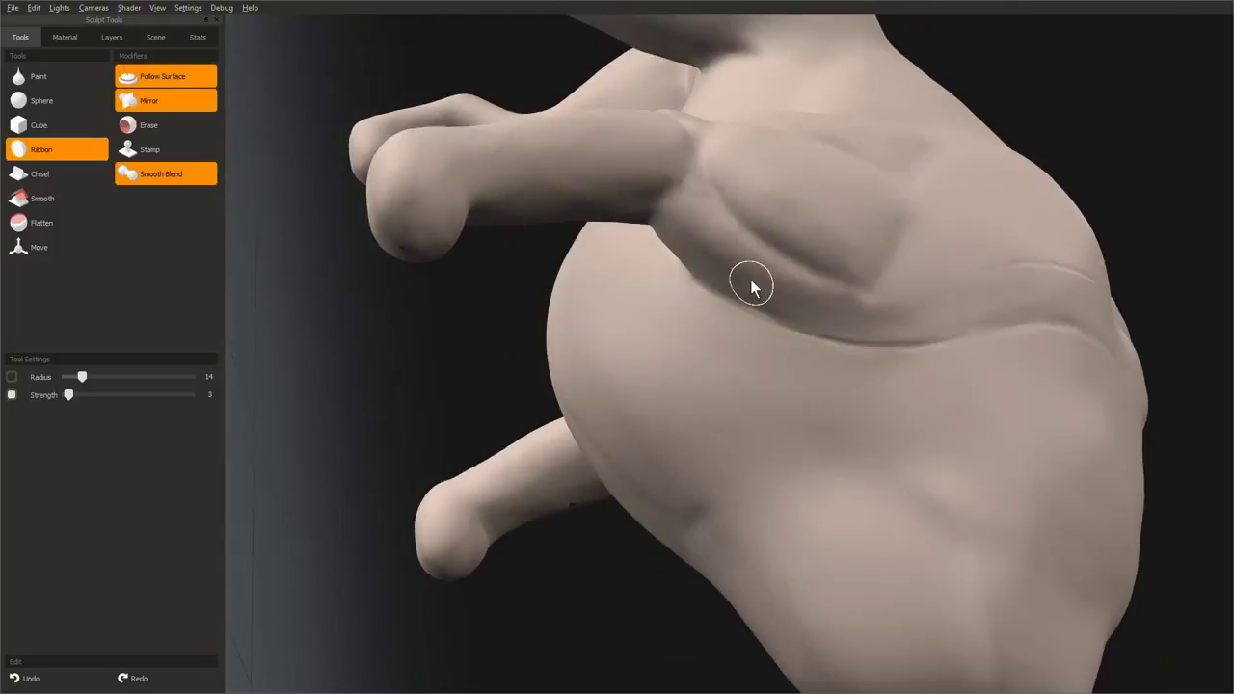
{"action": "mouse_move", "coordinate": [813, 253]}
{"action": "middle_mouse_down"}
{"action": "mouse_move", "coordinate": [652, 231]}
{"action": "mouse_move", "coordinate": [755, 373]}
{"action": "middle_mouse_up"}
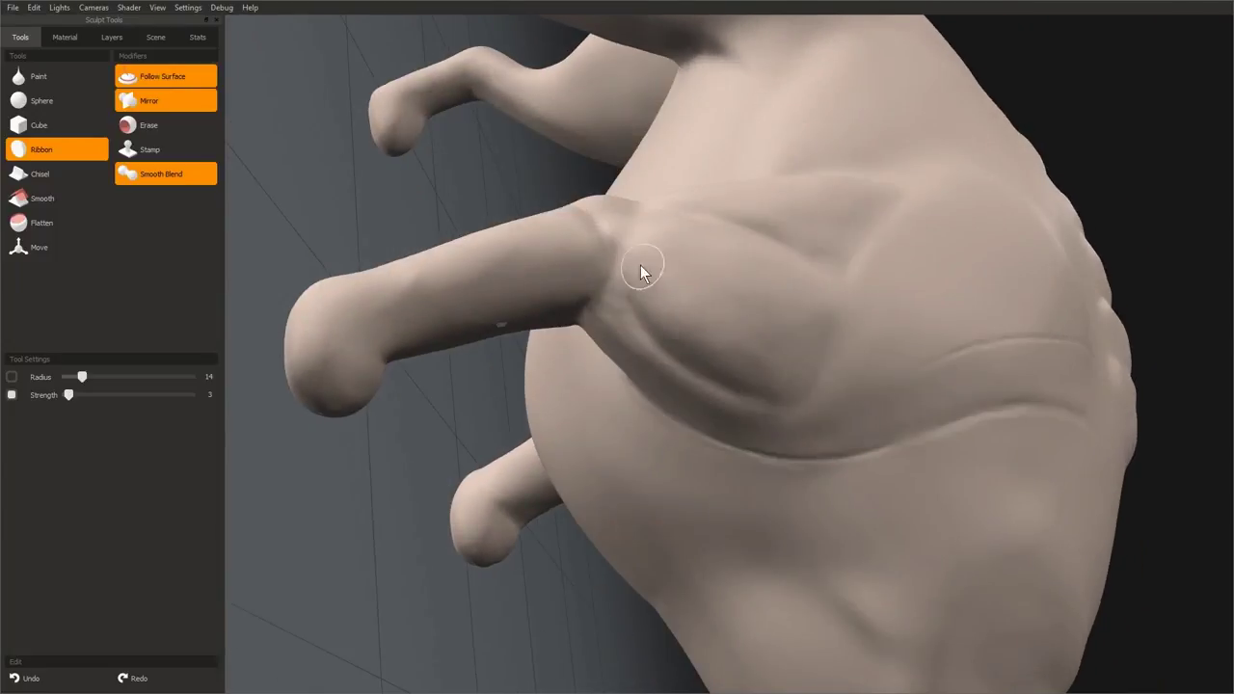
{"action": "mouse_move", "coordinate": [645, 267]}
{"action": "middle_mouse_down"}
{"action": "mouse_move", "coordinate": [606, 433]}
{"action": "mouse_move", "coordinate": [687, 318]}
{"action": "mouse_move", "coordinate": [551, 338]}
{"action": "mouse_move", "coordinate": [749, 221]}
{"action": "mouse_move", "coordinate": [746, 319]}
{"action": "mouse_move", "coordinate": [813, 376]}
{"action": "mouse_move", "coordinate": [870, 385]}
{"action": "mouse_move", "coordinate": [842, 325]}
{"action": "mouse_move", "coordinate": [804, 421]}
{"action": "mouse_move", "coordinate": [761, 383]}
{"action": "mouse_move", "coordinate": [777, 311]}
{"action": "middle_mouse_up"}
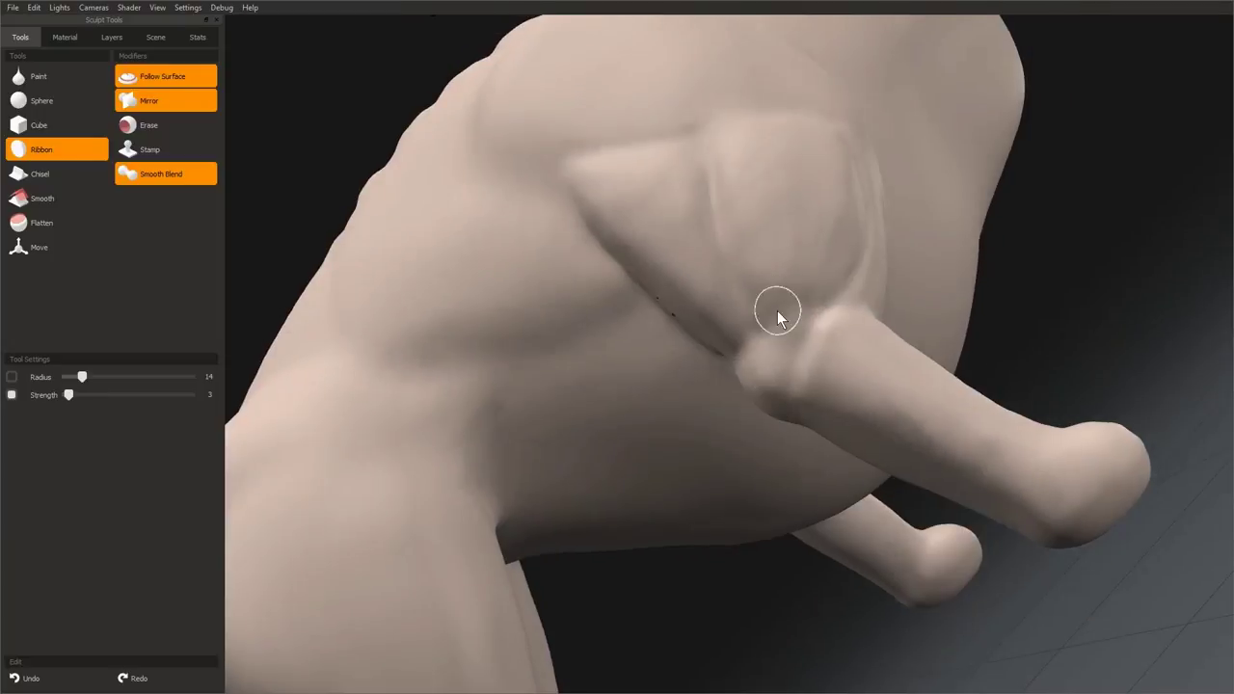
- Soften the front upper foreleg muscle's lower edge near the elbow with Ribbon at radius 12, strength 3
{"action": "middle_click_drag", "start_coordinate": [823, 261], "coordinate": [871, 277]}
{"action": "key", "text": "["}
{"action": "mouse_move", "coordinate": [853, 384]}
{"action": "middle_mouse_down"}
{"action": "mouse_move", "coordinate": [925, 343]}
{"action": "mouse_move", "coordinate": [762, 336]}
{"action": "mouse_move", "coordinate": [534, 562]}
{"action": "mouse_move", "coordinate": [730, 407]}
{"action": "mouse_move", "coordinate": [677, 318]}
{"action": "middle_mouse_up"}
{"action": "key", "text": "bracketleft"}
{"action": "key", "text": "bracketleft"}
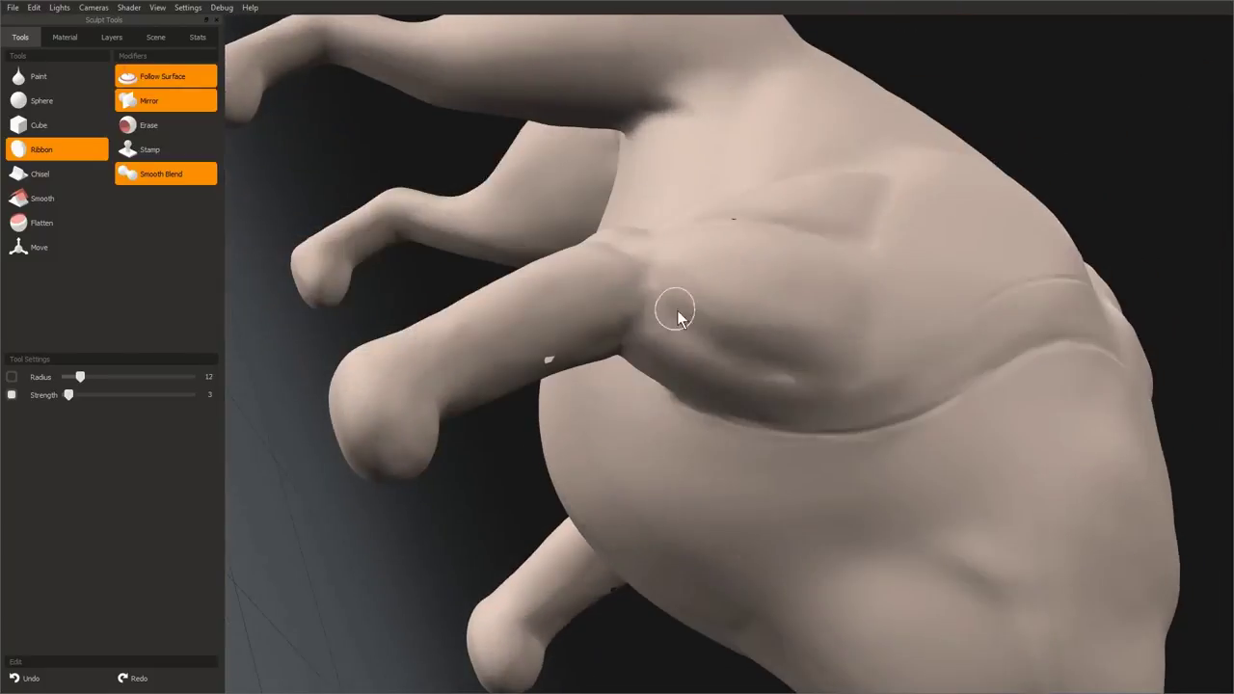
- Deepen the crease between the two upper muscles of the front leg with the Ribbon tool at radius 23, strength 6
{"action": "middle_click_drag", "start_coordinate": [839, 325], "coordinate": [613, 295]}
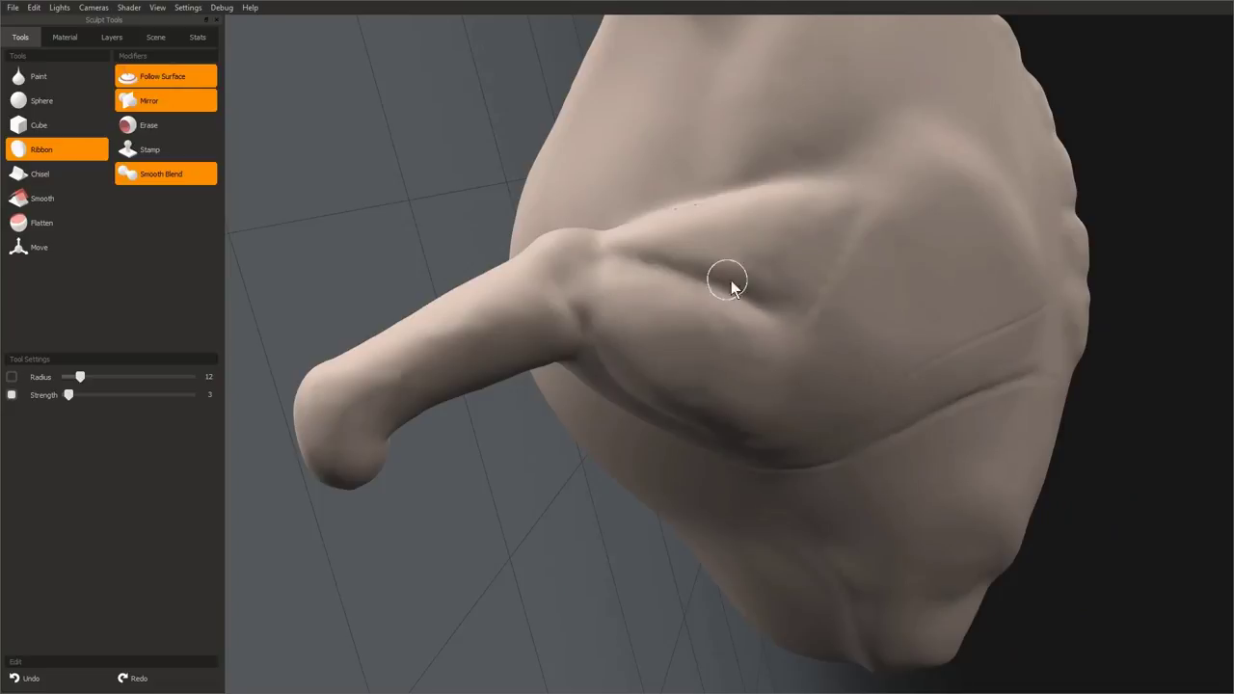
{"action": "key", "text": "bracketright"}
{"action": "key", "text": "bracketright"}
{"action": "key", "text": "shift+bracketright"}
{"action": "left_click_drag", "start_coordinate": [686, 263], "coordinate": [755, 275]}
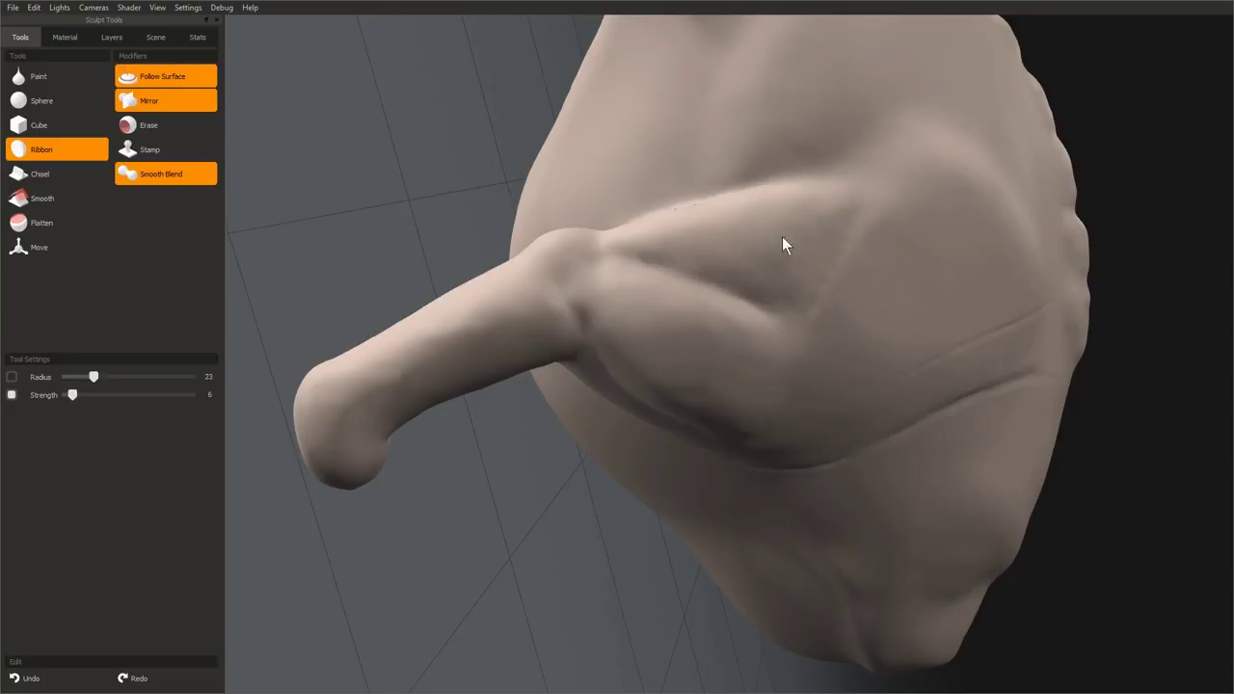
- Refine the muscle edges at the back of the front upper leg with Ribbon at radius 17, strength 3
{"action": "mouse_move", "coordinate": [782, 245]}
{"action": "middle_mouse_down"}
{"action": "mouse_move", "coordinate": [594, 350]}
{"action": "mouse_move", "coordinate": [628, 240]}
{"action": "mouse_move", "coordinate": [716, 311]}
{"action": "mouse_move", "coordinate": [789, 274]}
{"action": "mouse_move", "coordinate": [779, 226]}
{"action": "mouse_move", "coordinate": [815, 318]}
{"action": "mouse_move", "coordinate": [762, 245]}
{"action": "mouse_move", "coordinate": [714, 283]}
{"action": "mouse_move", "coordinate": [697, 262]}
{"action": "mouse_move", "coordinate": [774, 274]}
{"action": "middle_mouse_up"}
{"action": "key", "text": "bracketleft"}
{"action": "key", "text": "bracketleft"}
{"action": "key", "text": "bracketleft"}
{"action": "key", "text": "bracketleft"}
{"action": "key", "text": "shift+bracketleft"}
{"action": "key", "text": "shift+bracketleft"}
{"action": "key", "text": "shift+bracketleft"}
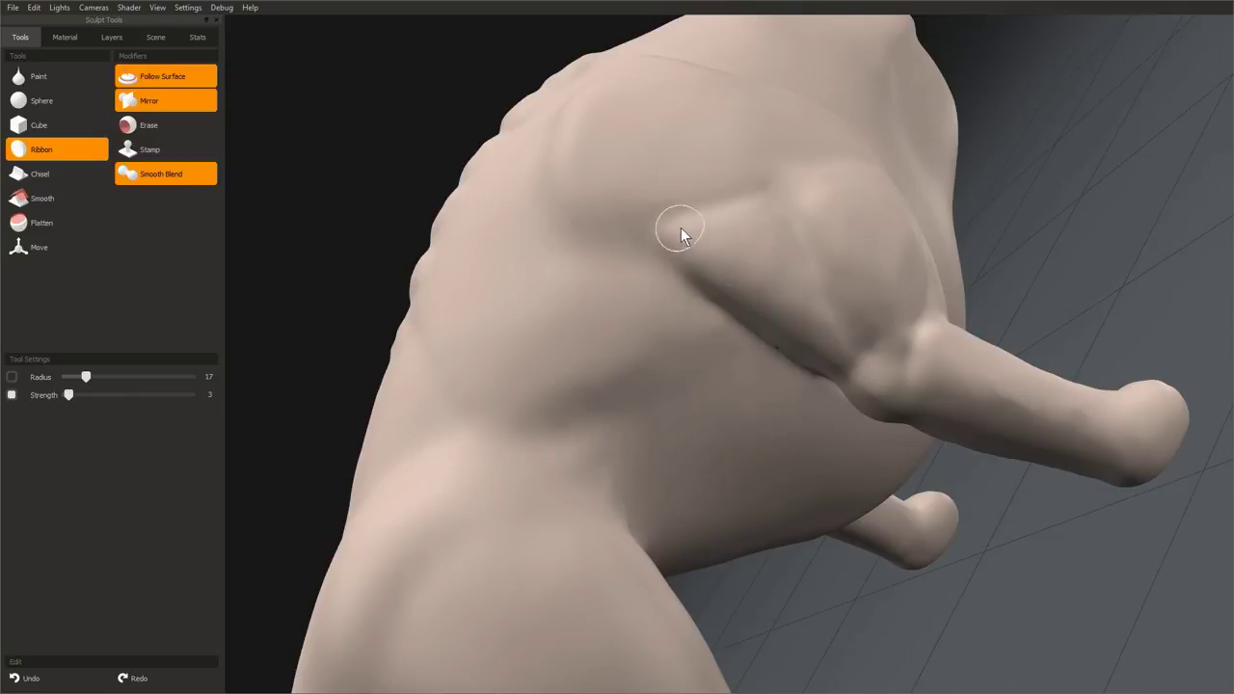
{"action": "middle_click_drag", "start_coordinate": [681, 232], "coordinate": [805, 212]}
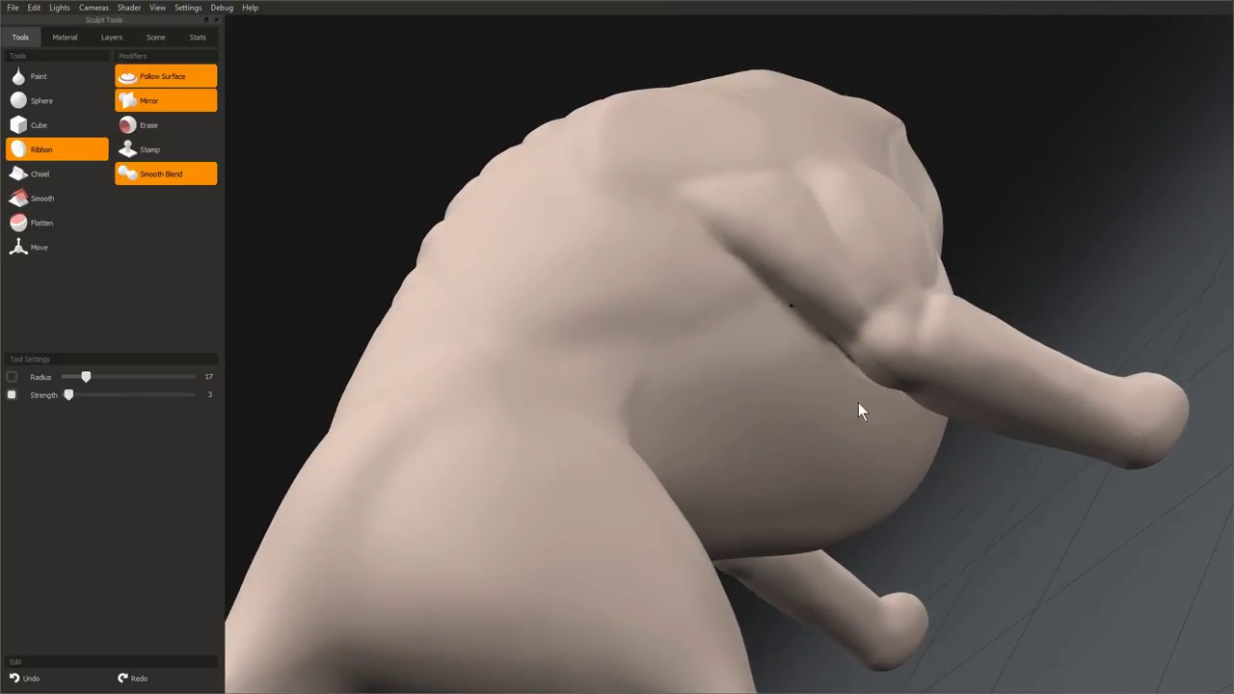
{"action": "mouse_move", "coordinate": [858, 405]}
{"action": "middle_mouse_down"}
{"action": "mouse_move", "coordinate": [639, 590]}
{"action": "mouse_move", "coordinate": [774, 407]}
{"action": "mouse_move", "coordinate": [713, 254]}
{"action": "middle_mouse_up"}
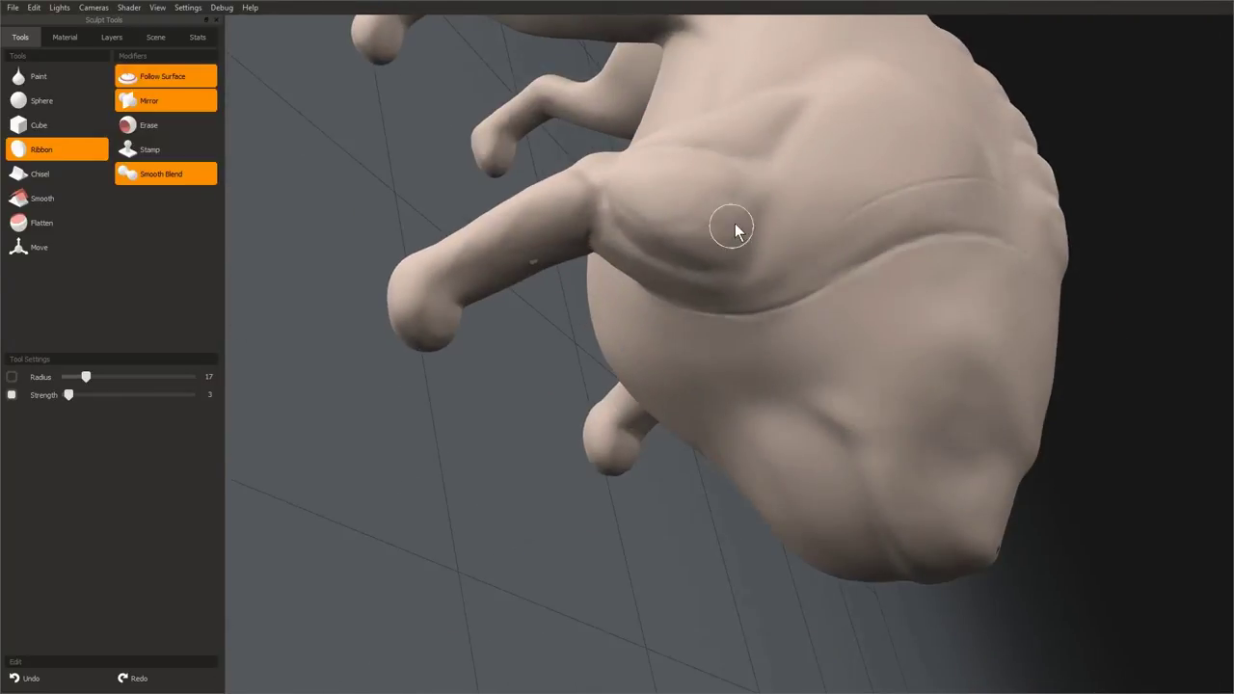
- Shape the forearm and elbow of the front leg with subtle lengthwise Ribbon strokes
{"action": "mouse_move", "coordinate": [718, 537]}
{"action": "middle_mouse_down"}
{"action": "mouse_move", "coordinate": [680, 250]}
{"action": "mouse_move", "coordinate": [724, 419]}
{"action": "mouse_move", "coordinate": [733, 226]}
{"action": "mouse_move", "coordinate": [771, 350]}
{"action": "mouse_move", "coordinate": [972, 616]}
{"action": "mouse_move", "coordinate": [769, 512]}
{"action": "mouse_move", "coordinate": [663, 430]}
{"action": "middle_mouse_up"}
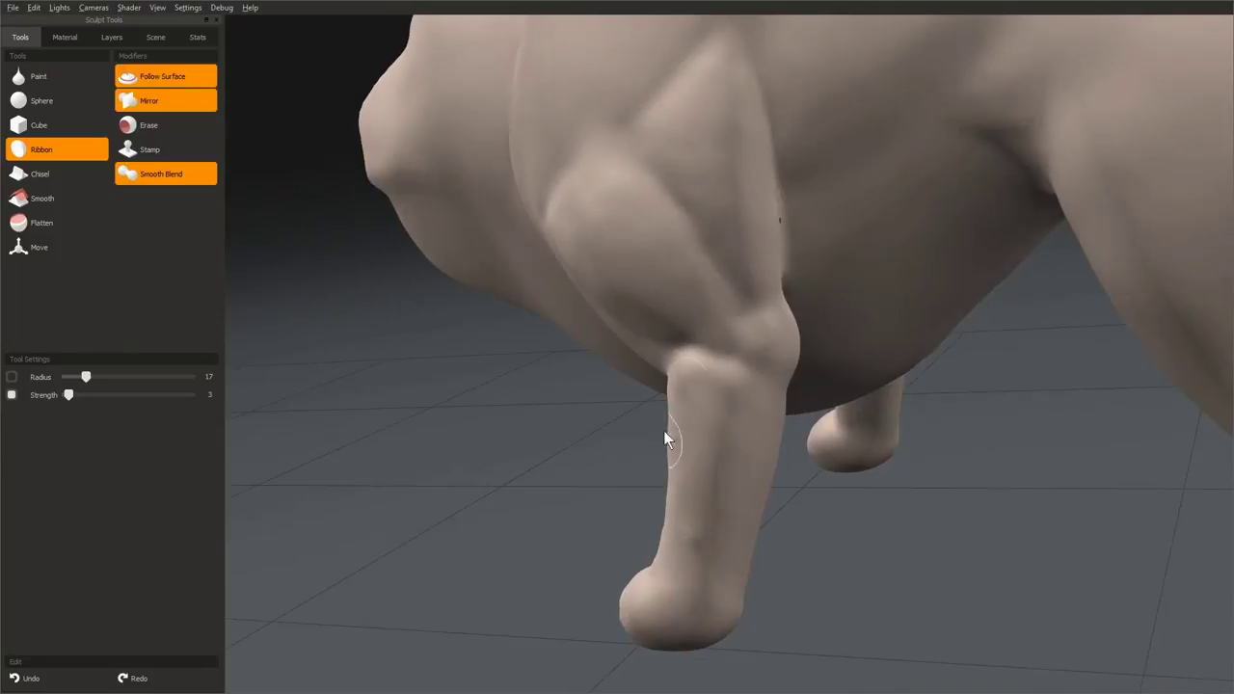
{"action": "mouse_move", "coordinate": [710, 515]}
{"action": "middle_mouse_down"}
{"action": "mouse_move", "coordinate": [765, 491]}
{"action": "mouse_move", "coordinate": [890, 551]}
{"action": "mouse_move", "coordinate": [807, 298]}
{"action": "mouse_move", "coordinate": [598, 405]}
{"action": "mouse_move", "coordinate": [751, 276]}
{"action": "mouse_move", "coordinate": [730, 325]}
{"action": "mouse_move", "coordinate": [743, 419]}
{"action": "mouse_move", "coordinate": [704, 356]}
{"action": "mouse_move", "coordinate": [716, 220]}
{"action": "mouse_move", "coordinate": [789, 352]}
{"action": "mouse_move", "coordinate": [865, 342]}
{"action": "middle_mouse_up"}
{"action": "scroll", "coordinate": [704, 356], "scroll_direction": "down", "scroll_amount": 2}
{"action": "scroll", "coordinate": [865, 342], "scroll_direction": "up", "scroll_amount": 4}
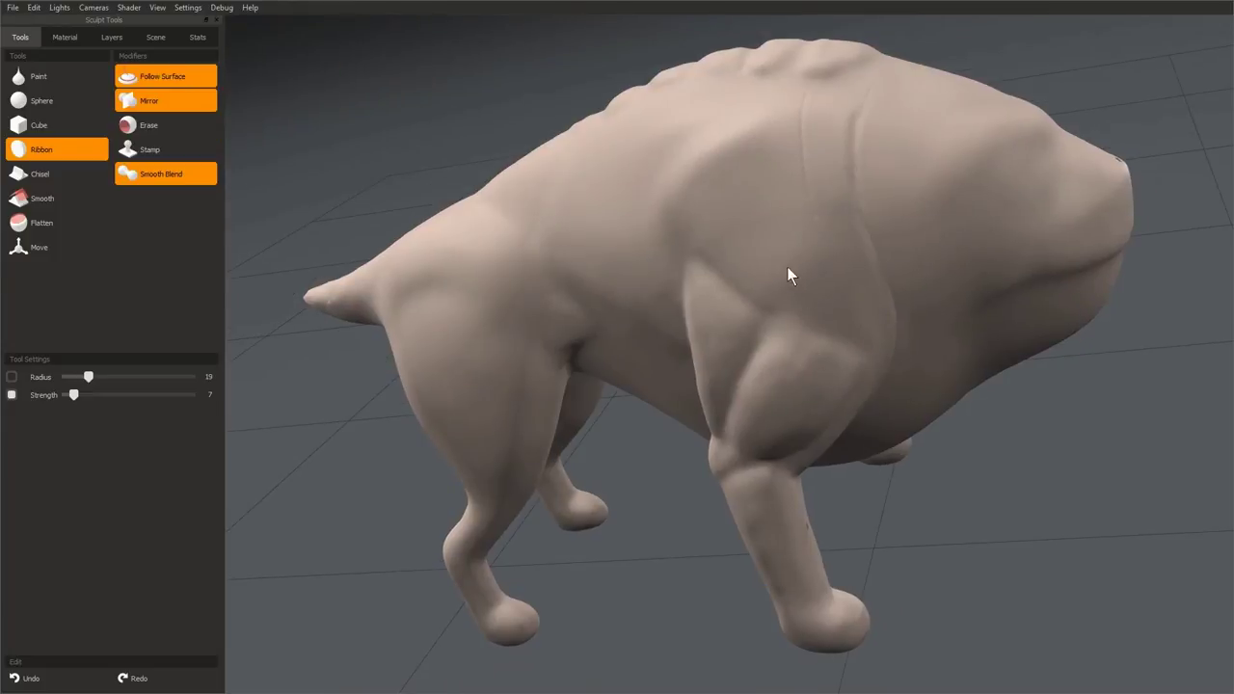
- Examine the shoulder area of the sculpt and compare it with the musculature of the finished creature model
{"action": "mouse_move", "coordinate": [758, 240]}
{"action": "middle_mouse_down"}
{"action": "mouse_move", "coordinate": [743, 325]}
{"action": "mouse_move", "coordinate": [801, 358]}
{"action": "mouse_move", "coordinate": [682, 370]}
{"action": "mouse_move", "coordinate": [795, 224]}
{"action": "mouse_move", "coordinate": [759, 381]}
{"action": "middle_mouse_up"}
{"action": "scroll", "coordinate": [743, 324], "scroll_direction": "up", "scroll_amount": 8}
{"action": "scroll", "coordinate": [811, 375], "scroll_direction": "down", "scroll_amount": 16}
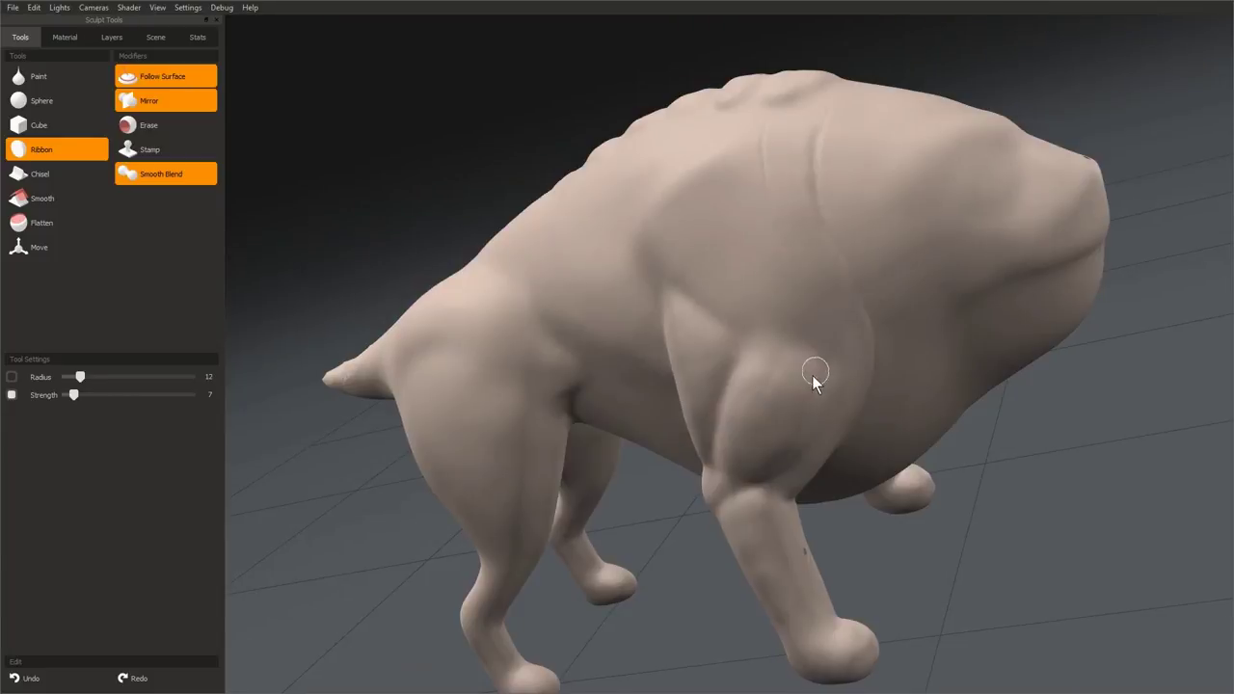
{"action": "scroll", "coordinate": [840, 372], "scroll_direction": "down", "scroll_amount": 7}
{"action": "mouse_move", "coordinate": [840, 372]}
{"action": "middle_mouse_down"}
{"action": "mouse_move", "coordinate": [813, 334]}
{"action": "mouse_move", "coordinate": [815, 385]}
{"action": "mouse_move", "coordinate": [761, 338]}
{"action": "mouse_move", "coordinate": [733, 513]}
{"action": "middle_mouse_up"}
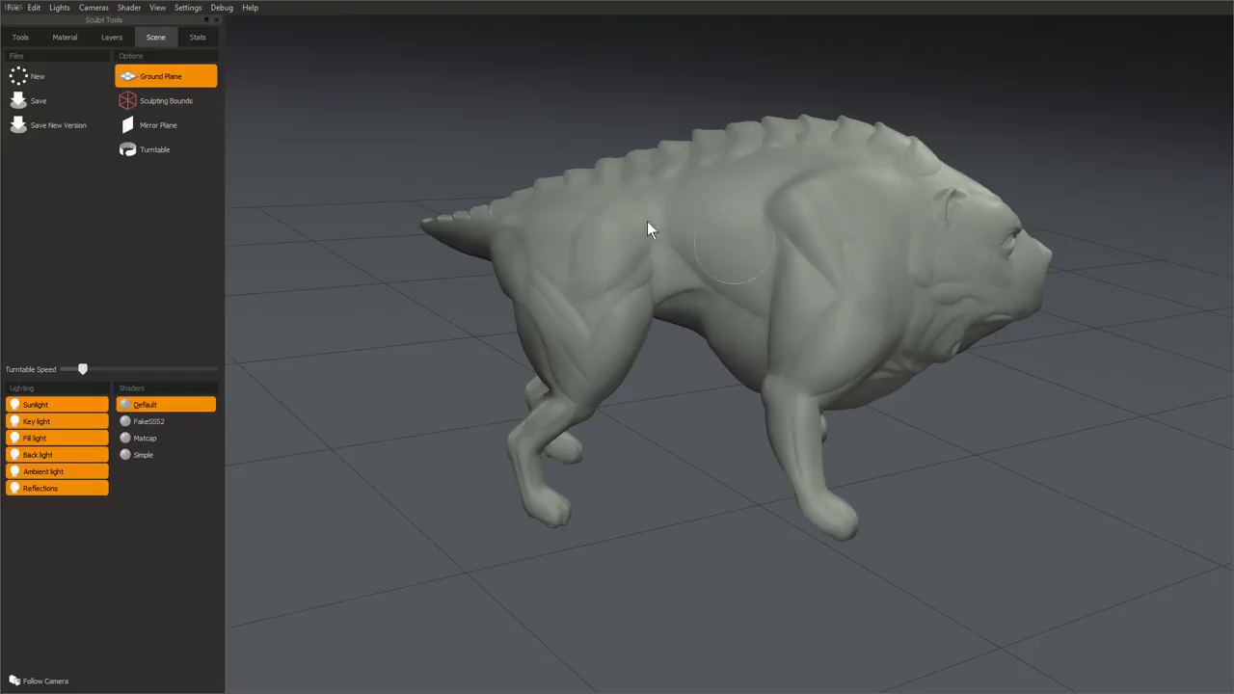
{"action": "mouse_move", "coordinate": [647, 229]}
{"action": "middle_mouse_down"}
{"action": "mouse_move", "coordinate": [846, 357]}
{"action": "mouse_move", "coordinate": [733, 408]}
{"action": "mouse_move", "coordinate": [1054, 410]}
{"action": "mouse_move", "coordinate": [565, 372]}
{"action": "mouse_move", "coordinate": [871, 485]}
{"action": "mouse_move", "coordinate": [475, 390]}
{"action": "mouse_move", "coordinate": [702, 453]}
{"action": "mouse_move", "coordinate": [856, 447]}
{"action": "mouse_move", "coordinate": [499, 328]}
{"action": "middle_mouse_up"}
{"action": "mouse_move", "coordinate": [640, 277]}
{"action": "middle_mouse_down"}
{"action": "mouse_move", "coordinate": [985, 510]}
{"action": "mouse_move", "coordinate": [664, 517]}
{"action": "mouse_move", "coordinate": [603, 607]}
{"action": "mouse_move", "coordinate": [565, 232]}
{"action": "mouse_move", "coordinate": [414, 322]}
{"action": "mouse_move", "coordinate": [854, 337]}
{"action": "mouse_move", "coordinate": [846, 399]}
{"action": "mouse_move", "coordinate": [729, 449]}
{"action": "mouse_move", "coordinate": [653, 265]}
{"action": "mouse_move", "coordinate": [727, 473]}
{"action": "mouse_move", "coordinate": [1200, 529]}
{"action": "middle_mouse_up"}
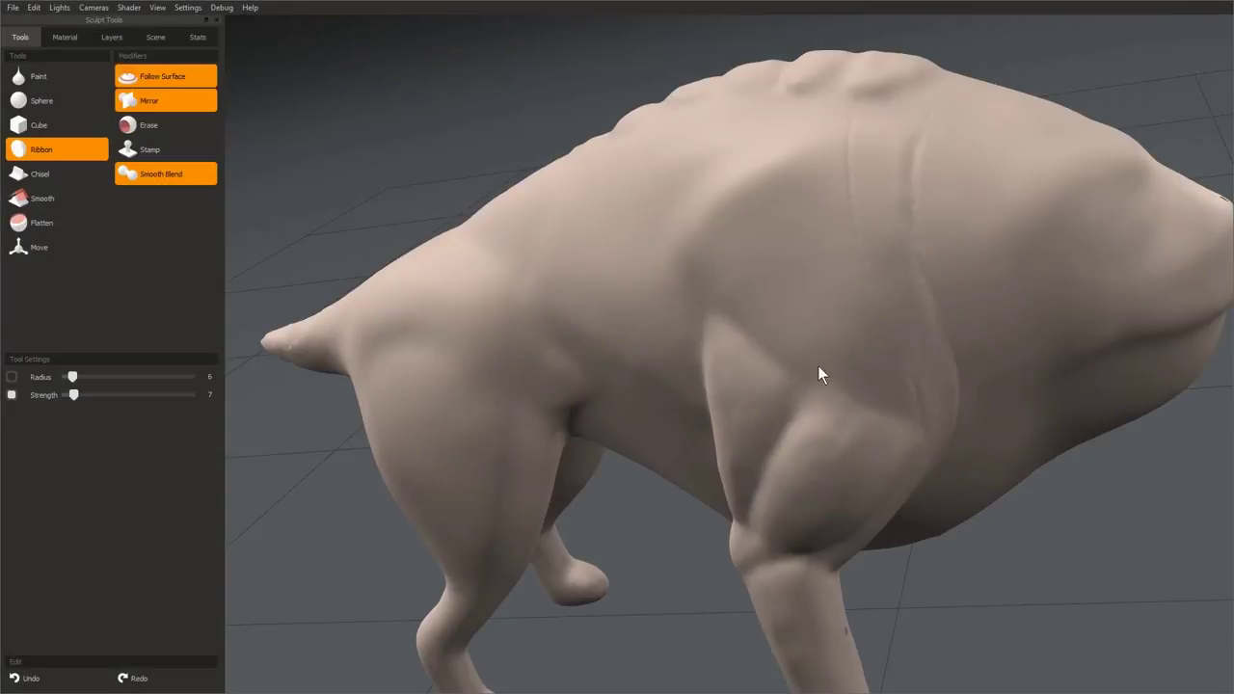
- Outline a small muscle just above the front upper leg with Ribbon creases at radius 6, strength 7
{"action": "middle_click_drag", "start_coordinate": [817, 365], "coordinate": [804, 346]}
{"action": "middle_click_drag", "start_coordinate": [883, 350], "coordinate": [743, 322]}
{"action": "middle_click_drag", "start_coordinate": [875, 381], "coordinate": [639, 240]}
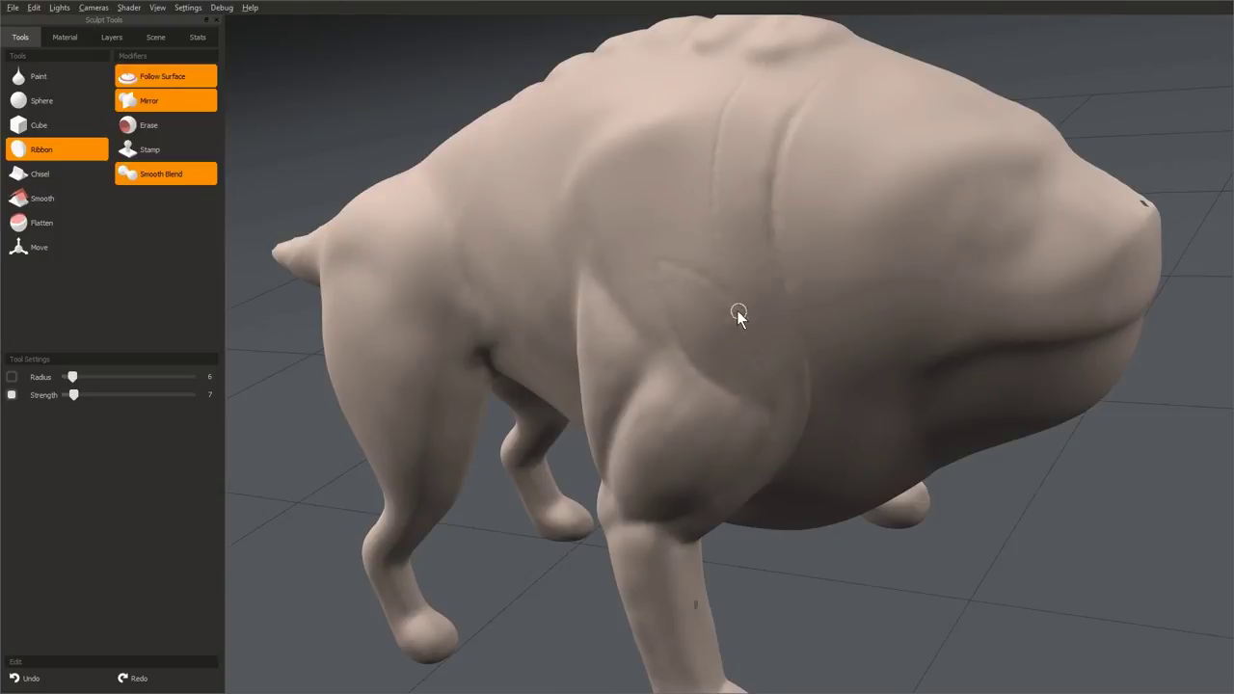
{"action": "middle_click_drag", "start_coordinate": [737, 311], "coordinate": [627, 306]}
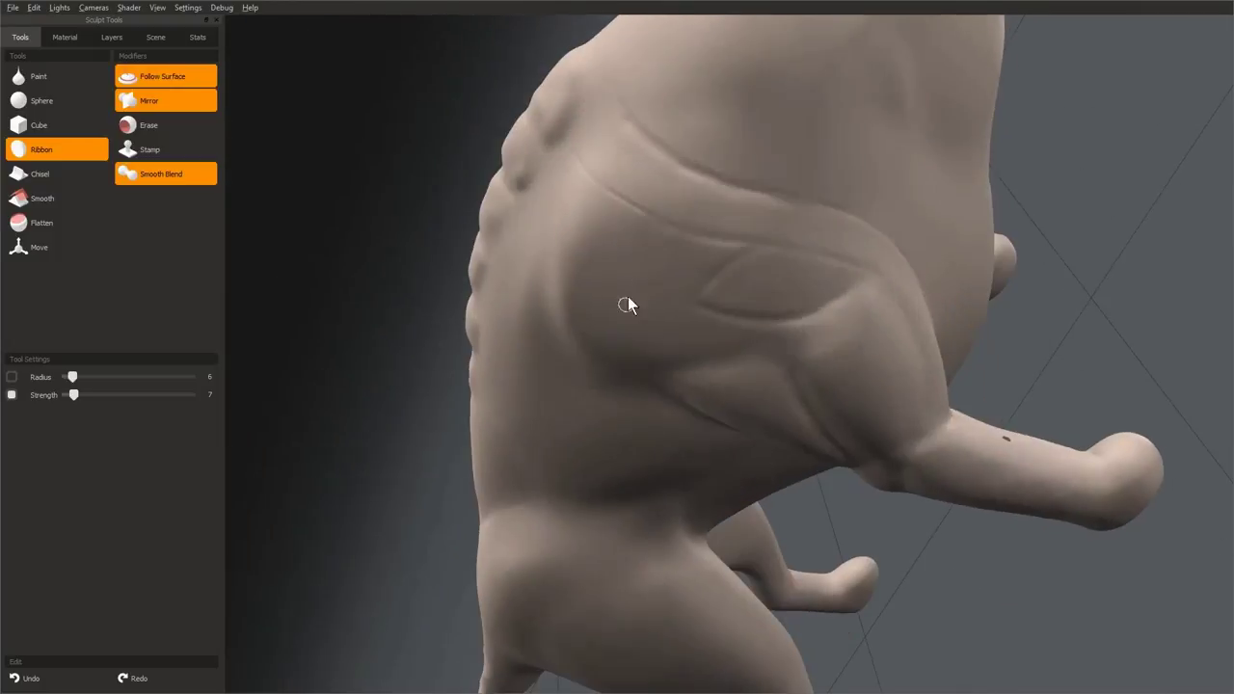
{"action": "middle_click_drag", "start_coordinate": [597, 176], "coordinate": [709, 214]}
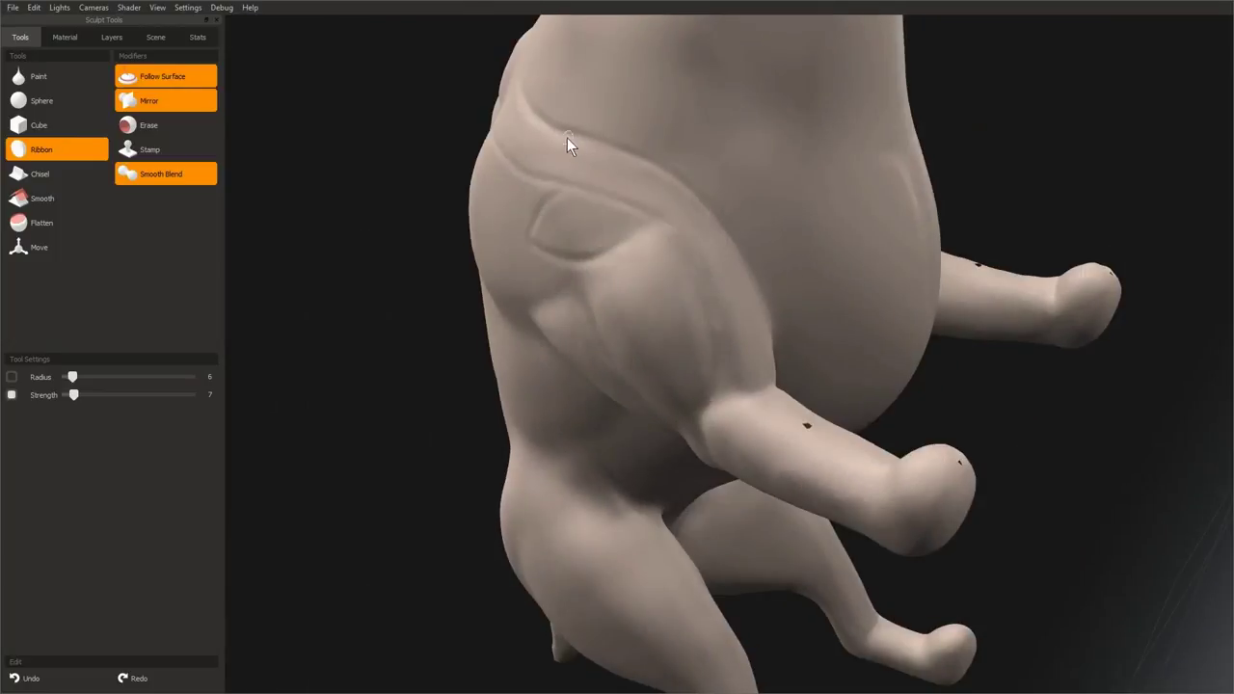
- Carve diagonal grooves from the rear of the shoulder blade to the small muscle outline, using radius 6, strength 7
{"action": "middle_click_drag", "start_coordinate": [567, 138], "coordinate": [827, 351]}
{"action": "scroll", "coordinate": [846, 398], "scroll_direction": "up", "scroll_amount": 5}
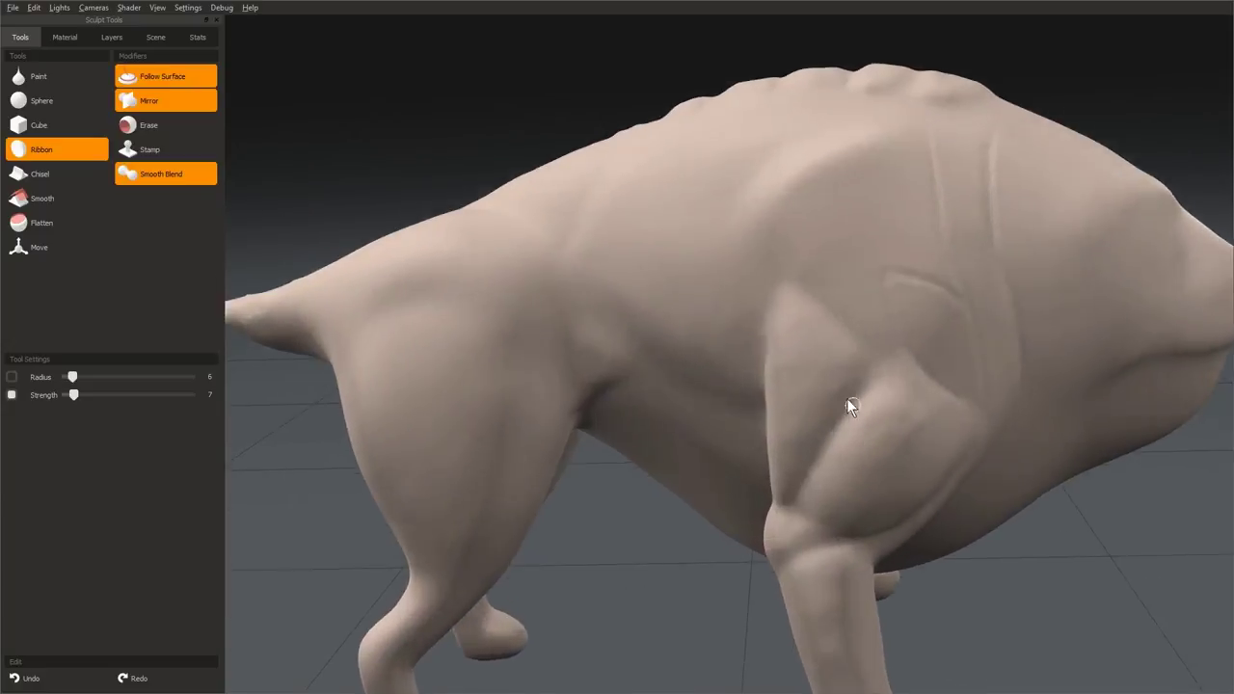
{"action": "middle_click_drag", "start_coordinate": [808, 320], "coordinate": [832, 346]}
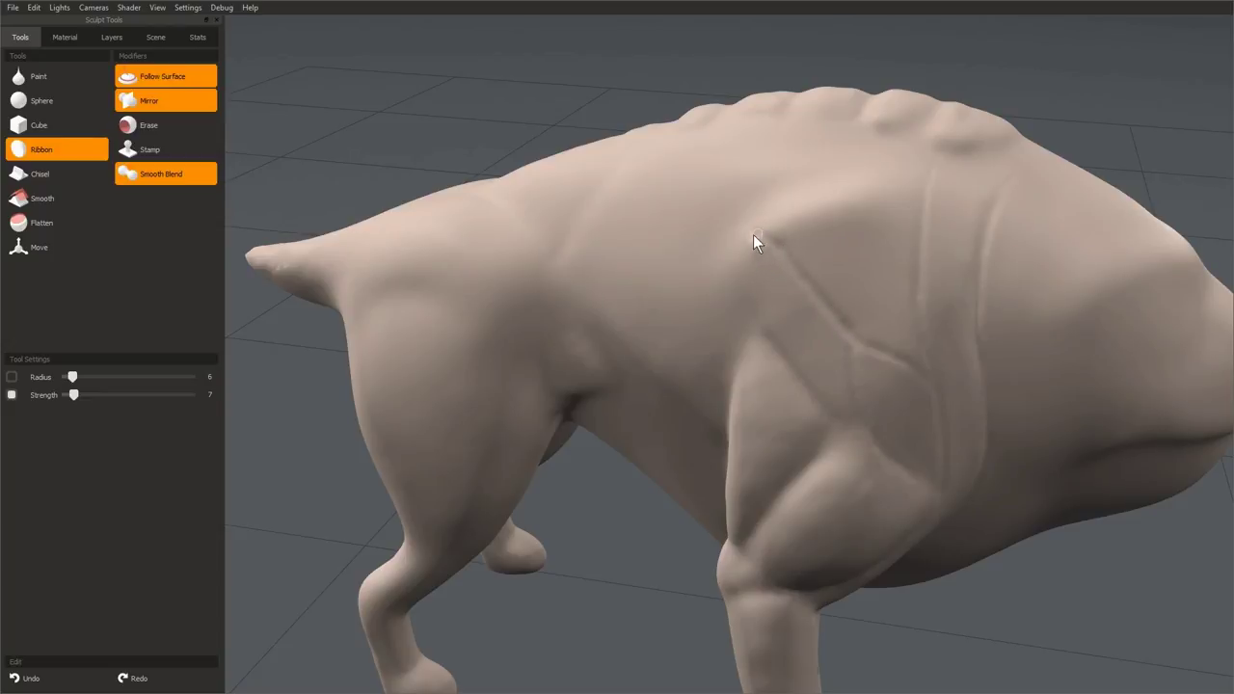
{"action": "mouse_move", "coordinate": [742, 300]}
{"action": "middle_mouse_down"}
{"action": "mouse_move", "coordinate": [766, 408]}
{"action": "mouse_move", "coordinate": [796, 303]}
{"action": "mouse_move", "coordinate": [780, 628]}
{"action": "mouse_move", "coordinate": [617, 311]}
{"action": "mouse_move", "coordinate": [737, 258]}
{"action": "middle_mouse_up"}
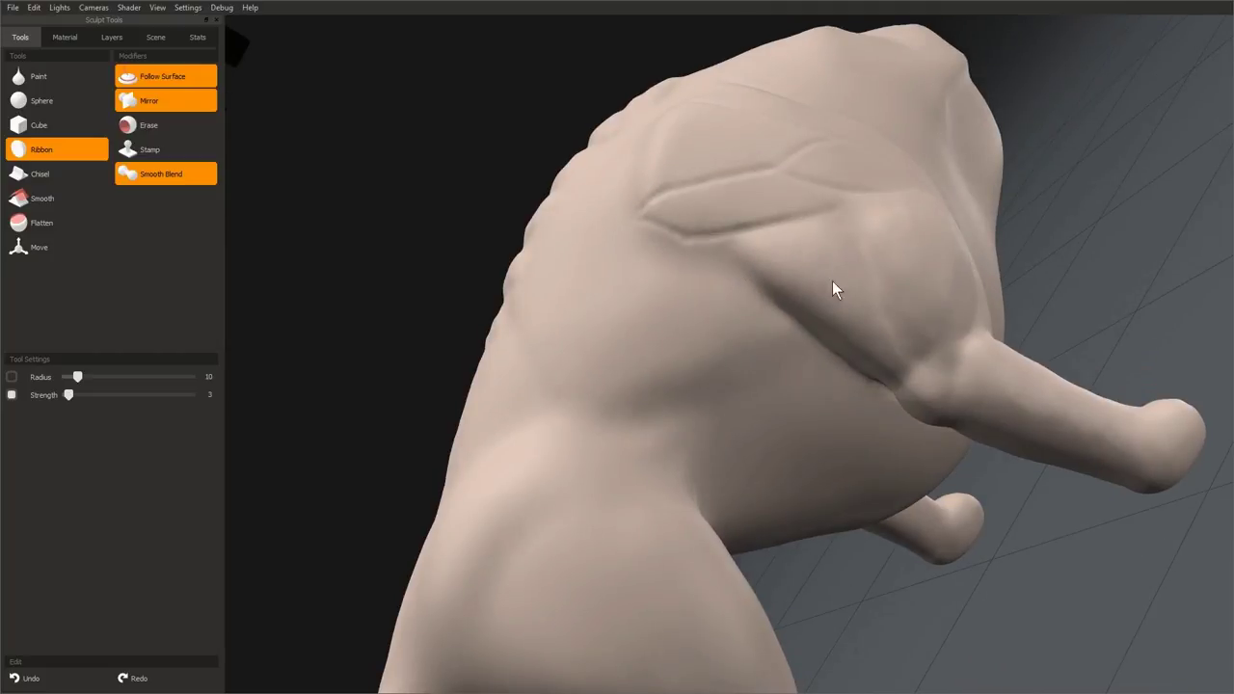
- Build up and soften the diagonal muscle band across the shoulder with Ribbon at radius 11, strength 3
{"action": "mouse_move", "coordinate": [833, 282]}
{"action": "middle_mouse_down"}
{"action": "mouse_move", "coordinate": [814, 280]}
{"action": "mouse_move", "coordinate": [743, 338]}
{"action": "mouse_move", "coordinate": [688, 260]}
{"action": "middle_mouse_up"}
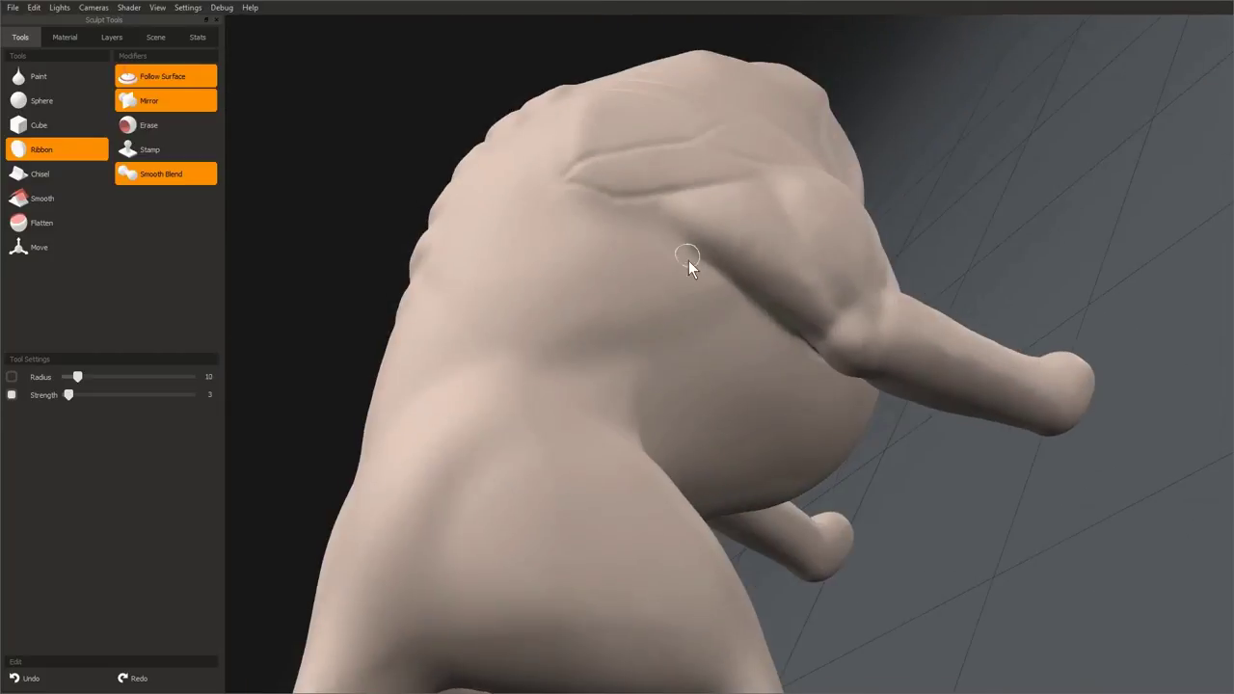
{"action": "key", "text": "bracketright"}
{"action": "mouse_move", "coordinate": [738, 306]}
{"action": "middle_mouse_down"}
{"action": "mouse_move", "coordinate": [800, 302]}
{"action": "mouse_move", "coordinate": [751, 269]}
{"action": "mouse_move", "coordinate": [734, 219]}
{"action": "mouse_move", "coordinate": [739, 261]}
{"action": "mouse_move", "coordinate": [777, 289]}
{"action": "mouse_move", "coordinate": [813, 255]}
{"action": "mouse_move", "coordinate": [727, 270]}
{"action": "mouse_move", "coordinate": [793, 292]}
{"action": "mouse_move", "coordinate": [799, 212]}
{"action": "mouse_move", "coordinate": [797, 313]}
{"action": "middle_mouse_up"}
{"action": "mouse_move", "coordinate": [806, 239]}
{"action": "middle_mouse_down"}
{"action": "mouse_move", "coordinate": [780, 358]}
{"action": "mouse_move", "coordinate": [884, 242]}
{"action": "mouse_move", "coordinate": [708, 521]}
{"action": "mouse_move", "coordinate": [568, 314]}
{"action": "mouse_move", "coordinate": [782, 325]}
{"action": "middle_mouse_up"}
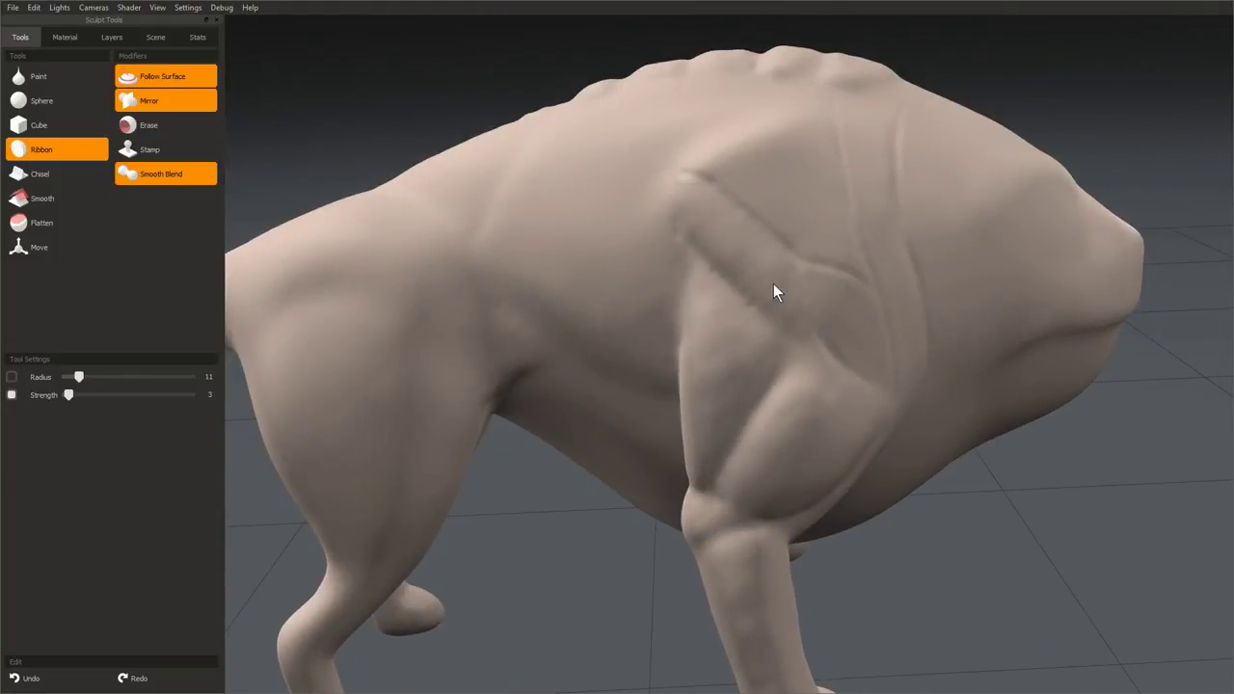
{"action": "mouse_move", "coordinate": [727, 212]}
{"action": "middle_mouse_down"}
{"action": "mouse_move", "coordinate": [669, 278]}
{"action": "mouse_move", "coordinate": [739, 257]}
{"action": "mouse_move", "coordinate": [732, 232]}
{"action": "mouse_move", "coordinate": [723, 262]}
{"action": "middle_mouse_up"}
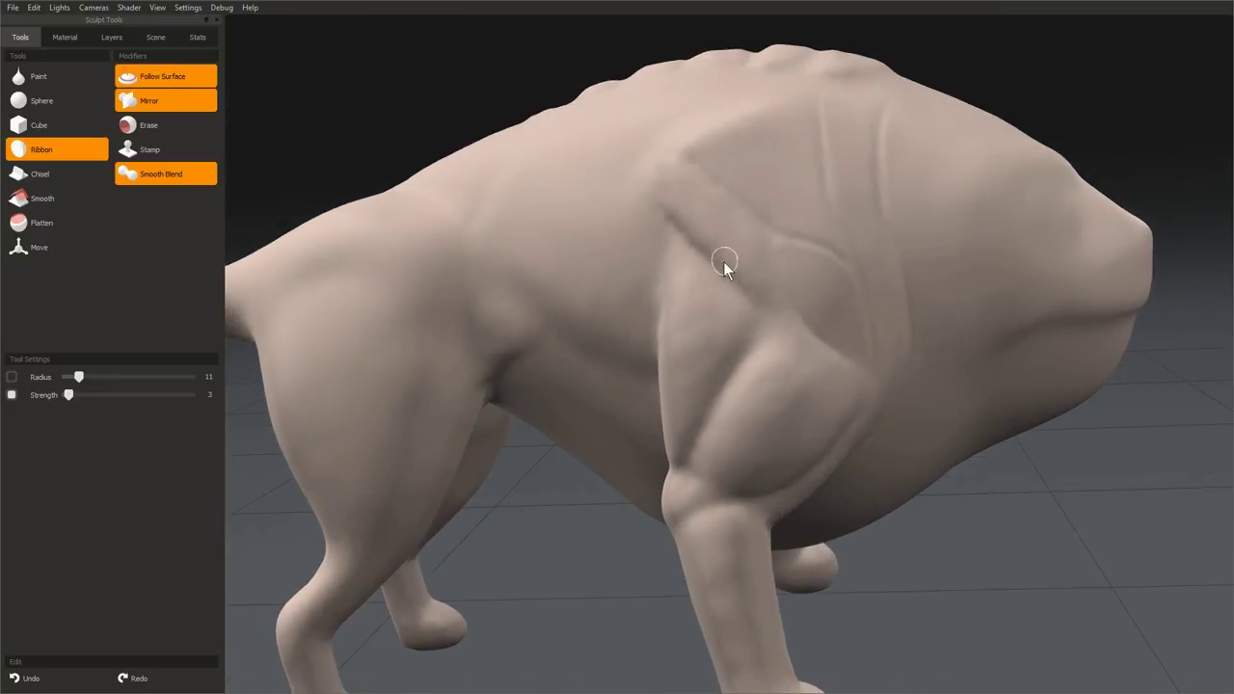
{"action": "mouse_move", "coordinate": [718, 309]}
{"action": "middle_mouse_down"}
{"action": "mouse_move", "coordinate": [697, 531]}
{"action": "mouse_move", "coordinate": [781, 381]}
{"action": "mouse_move", "coordinate": [754, 252]}
{"action": "middle_mouse_up"}
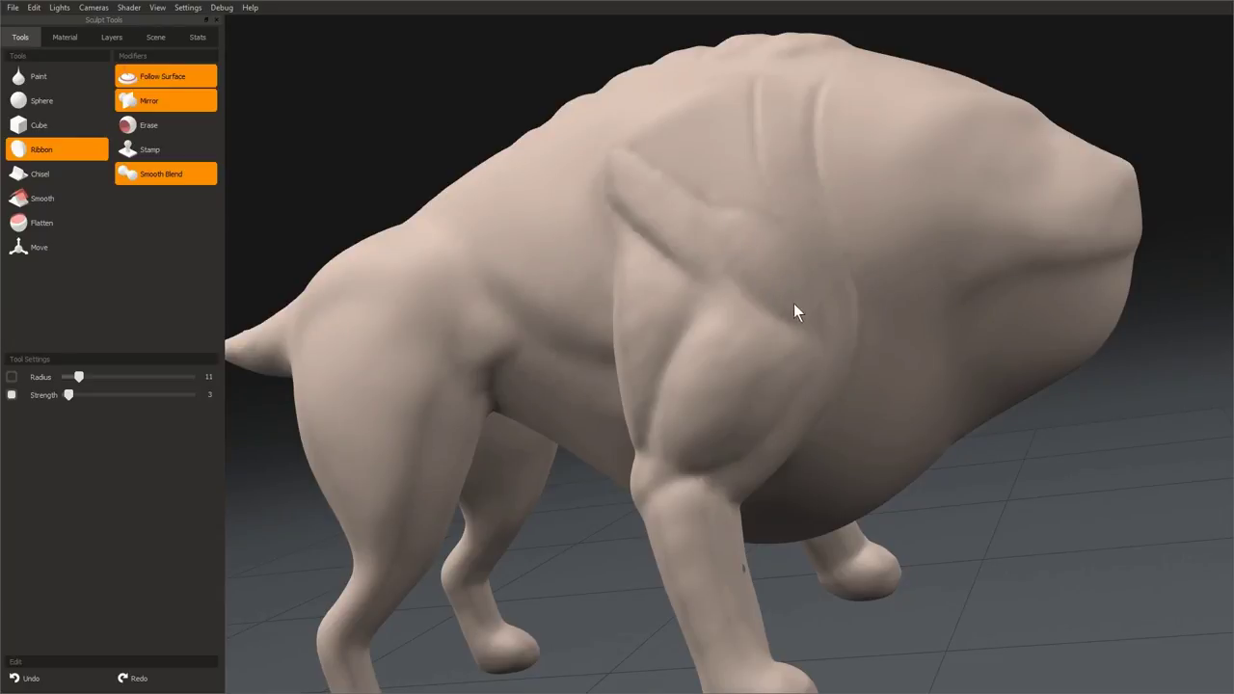
{"action": "middle_click_drag", "start_coordinate": [793, 303], "coordinate": [672, 229]}
{"action": "middle_click_drag", "start_coordinate": [696, 188], "coordinate": [825, 320]}
{"action": "middle_click_drag", "start_coordinate": [779, 249], "coordinate": [757, 314]}
- Cut sharp creases around the small shoulder muscle and along the diagonal band's upper edge with Ribbon at radius 6, strength 2
{"action": "key", "text": "bracketleft"}
{"action": "mouse_move", "coordinate": [788, 389]}
{"action": "middle_mouse_down"}
{"action": "mouse_move", "coordinate": [553, 187]}
{"action": "mouse_move", "coordinate": [663, 305]}
{"action": "mouse_move", "coordinate": [802, 394]}
{"action": "middle_mouse_up"}
{"action": "key", "text": "shift+bracketleft"}
{"action": "left_click_drag", "start_coordinate": [784, 284], "coordinate": [837, 394]}
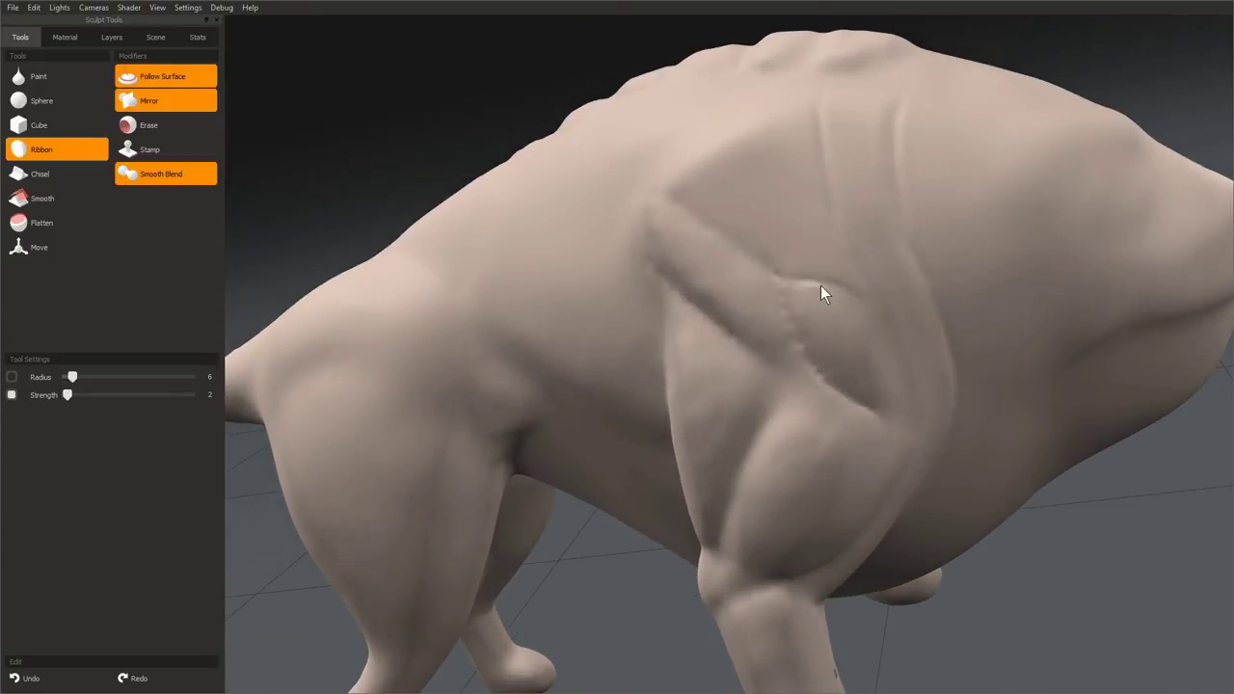
{"action": "mouse_move", "coordinate": [875, 308]}
{"action": "middle_mouse_down"}
{"action": "mouse_move", "coordinate": [812, 502]}
{"action": "mouse_move", "coordinate": [848, 343]}
{"action": "middle_mouse_up"}
{"action": "left_click_drag", "start_coordinate": [848, 343], "coordinate": [721, 273]}
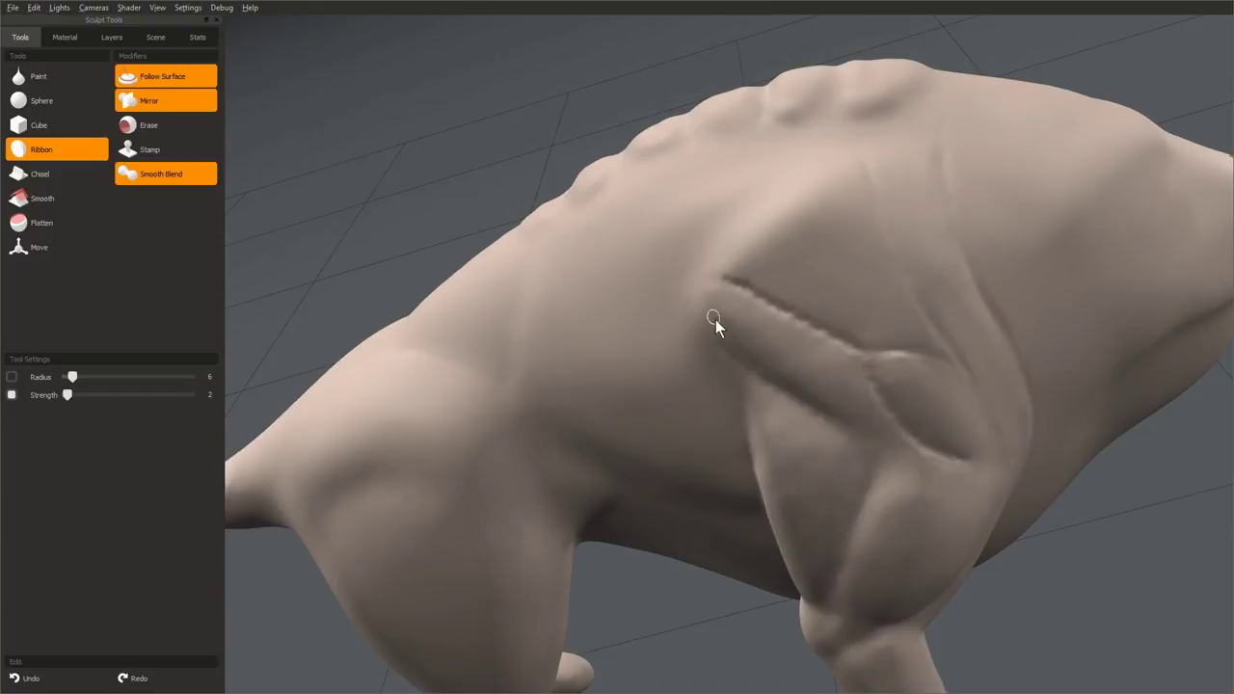
- Refine the lower edge of the diagonal shoulder band with Ribbon at radius 9, strength 5
{"action": "middle_click_drag", "start_coordinate": [715, 319], "coordinate": [732, 294]}
{"action": "key", "text": "bracketright"}
{"action": "key", "text": "shift+bracketright"}
{"action": "key", "text": "shift+bracketright"}
{"action": "key", "text": "shift+bracketright"}
{"action": "middle_click_drag", "start_coordinate": [813, 301], "coordinate": [762, 340]}
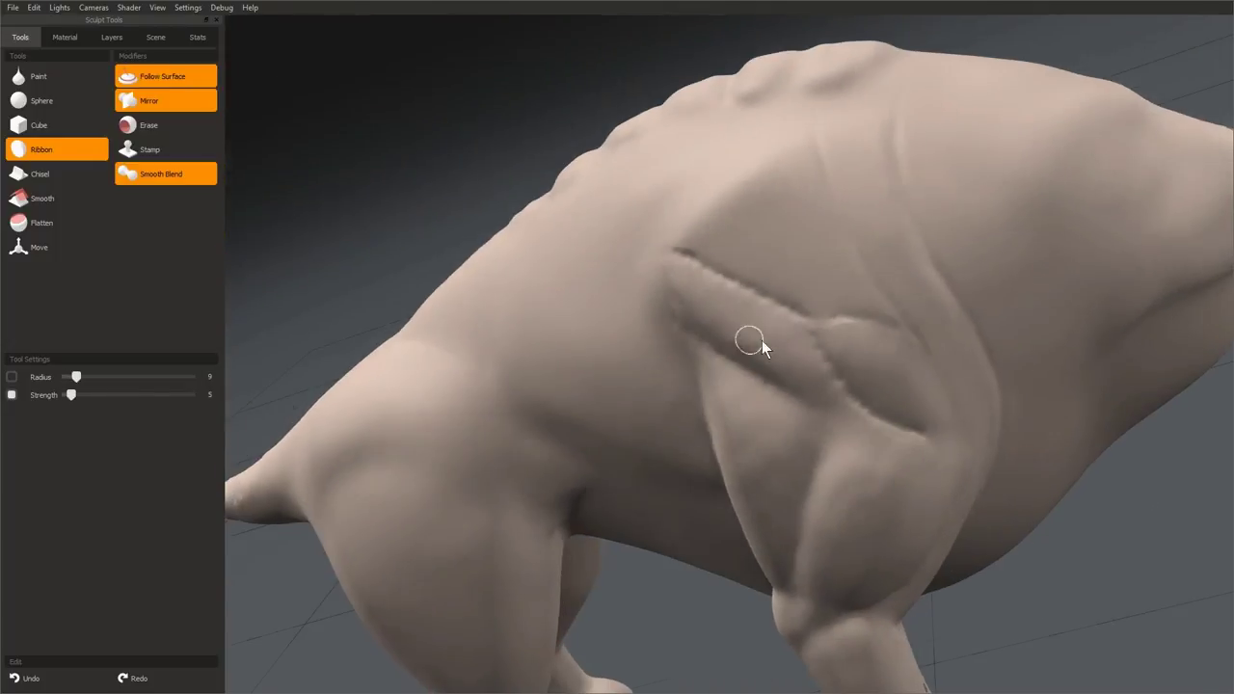
- Soften the hard creases around the diagonal band and the small shoulder muscle with Ribbon at radius 16, strength 5
{"action": "key", "text": "bracketright"}
{"action": "key", "text": "bracketright"}
{"action": "key", "text": "bracketright"}
{"action": "key", "text": "bracketright"}
{"action": "middle_click_drag", "start_coordinate": [686, 256], "coordinate": [656, 311]}
{"action": "key", "text": "bracketright"}
{"action": "key", "text": "bracketright"}
{"action": "key", "text": "bracketright"}
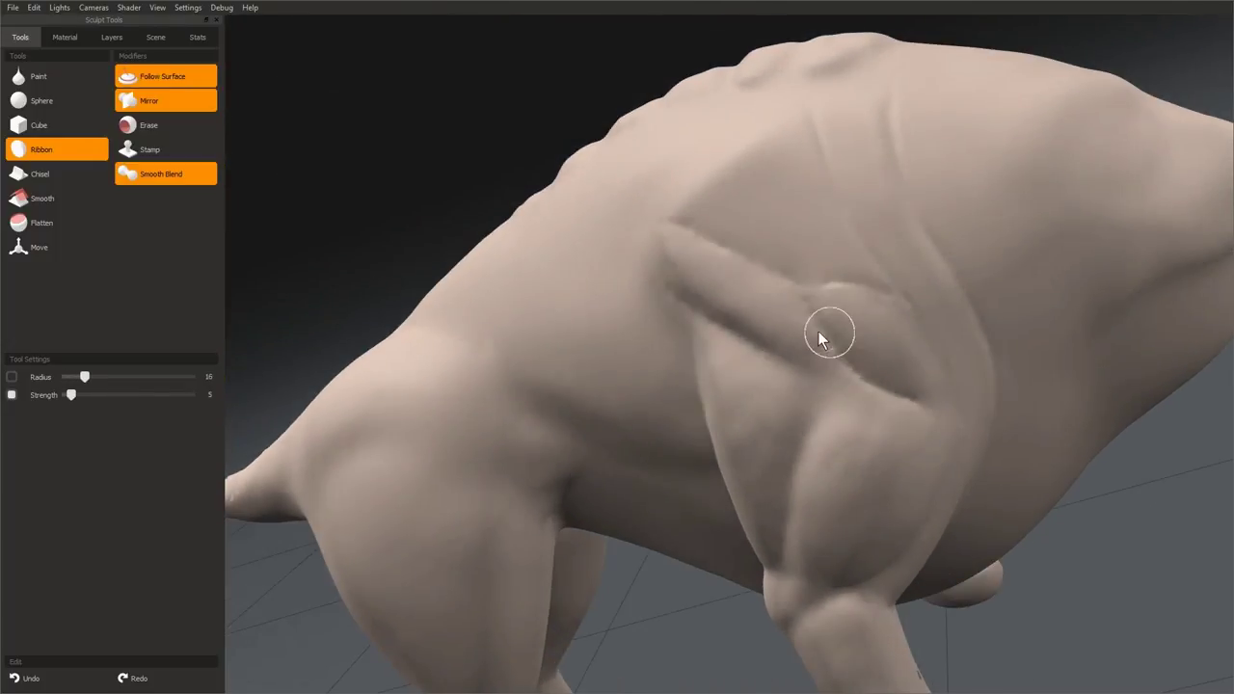
{"action": "middle_click_drag", "start_coordinate": [916, 402], "coordinate": [796, 331]}
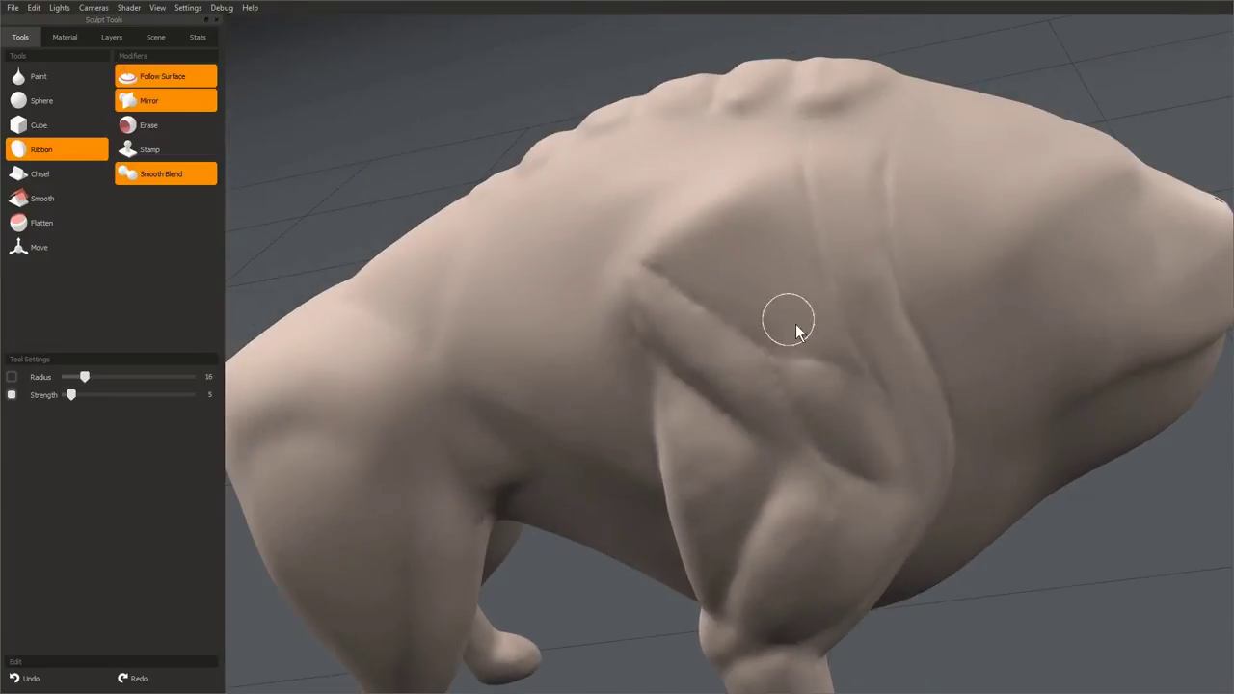
- Carve a fine diagonal crease across the shoulder blade above the muscle band with Ribbon at radius 4, strength 5
{"action": "key", "text": "bracketleft"}
{"action": "key", "text": "bracketleft"}
{"action": "key", "text": "bracketleft"}
{"action": "key", "text": "bracketleft"}
{"action": "key", "text": "bracketleft"}
{"action": "key", "text": "bracketleft"}
{"action": "key", "text": "bracketleft"}
{"action": "key", "text": "bracketleft"}
{"action": "key", "text": "bracketleft"}
{"action": "key", "text": "bracketleft"}
{"action": "key", "text": "bracketleft"}
{"action": "key", "text": "bracketleft"}
{"action": "middle_click_drag", "start_coordinate": [771, 405], "coordinate": [852, 367]}
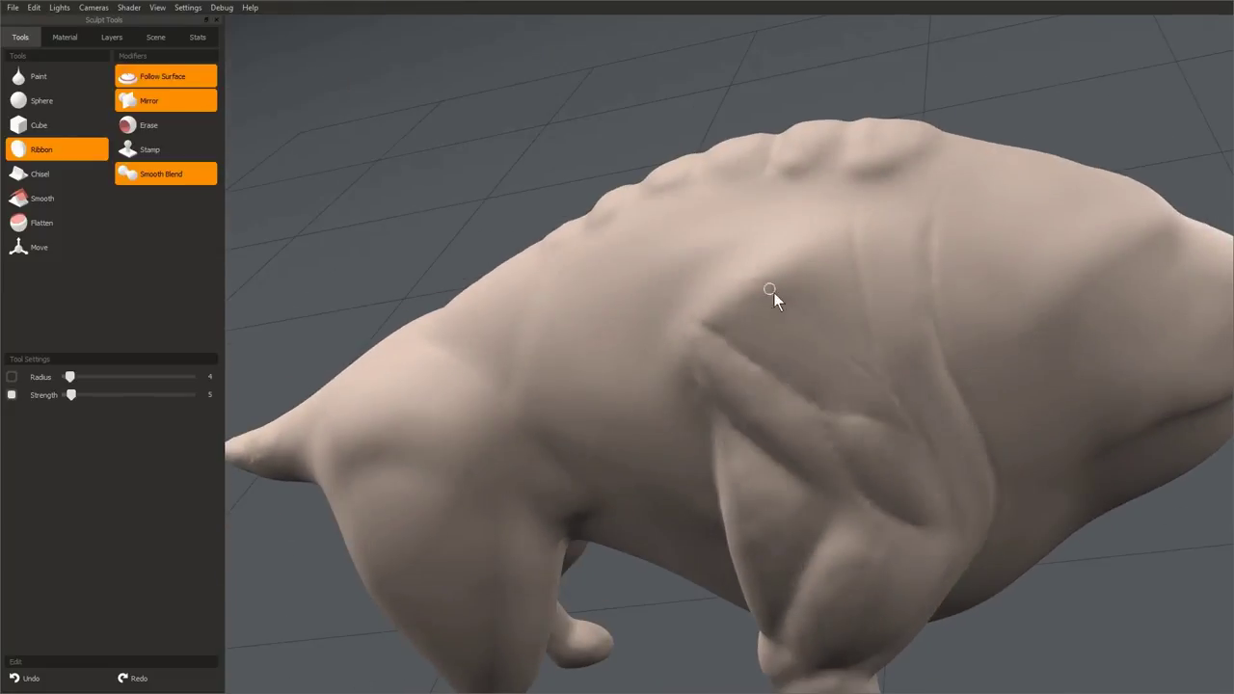
{"action": "middle_click_drag", "start_coordinate": [773, 292], "coordinate": [716, 342]}
{"action": "middle_click_drag", "start_coordinate": [664, 396], "coordinate": [757, 308]}
{"action": "mouse_move", "coordinate": [831, 381]}
{"action": "middle_mouse_down"}
{"action": "mouse_move", "coordinate": [771, 295]}
{"action": "mouse_move", "coordinate": [752, 411]}
{"action": "mouse_move", "coordinate": [695, 465]}
{"action": "mouse_move", "coordinate": [764, 376]}
{"action": "middle_mouse_up"}
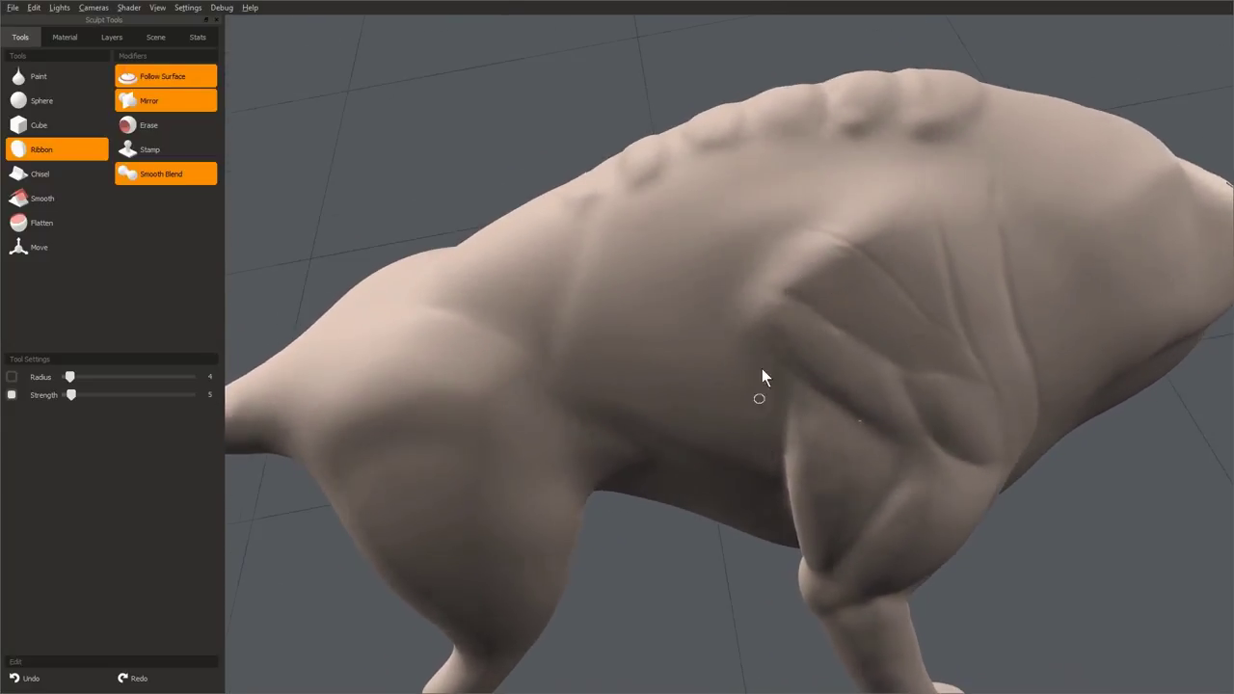
{"action": "middle_click_drag", "start_coordinate": [886, 279], "coordinate": [788, 247]}
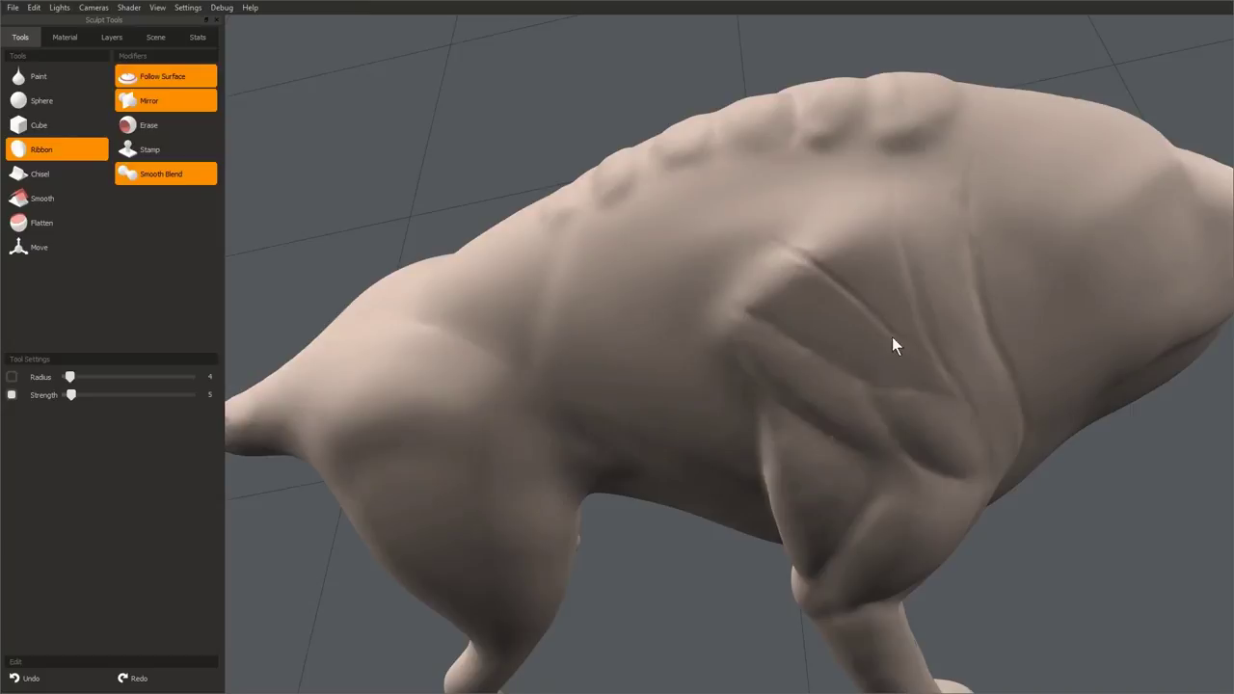
{"action": "left_click_drag", "start_coordinate": [892, 337], "coordinate": [941, 372]}
- Blend the shoulder-blade crease into the surrounding muscle with Ribbon at radius 7 and then 9, strength 5
{"action": "key", "text": "bracketright"}
{"action": "mouse_move", "coordinate": [896, 358]}
{"action": "middle_mouse_down"}
{"action": "mouse_move", "coordinate": [741, 385]}
{"action": "mouse_move", "coordinate": [858, 357]}
{"action": "mouse_move", "coordinate": [823, 299]}
{"action": "mouse_move", "coordinate": [704, 289]}
{"action": "mouse_move", "coordinate": [729, 289]}
{"action": "middle_mouse_up"}
{"action": "key", "text": "bracketleft"}
{"action": "key", "text": "bracketright"}
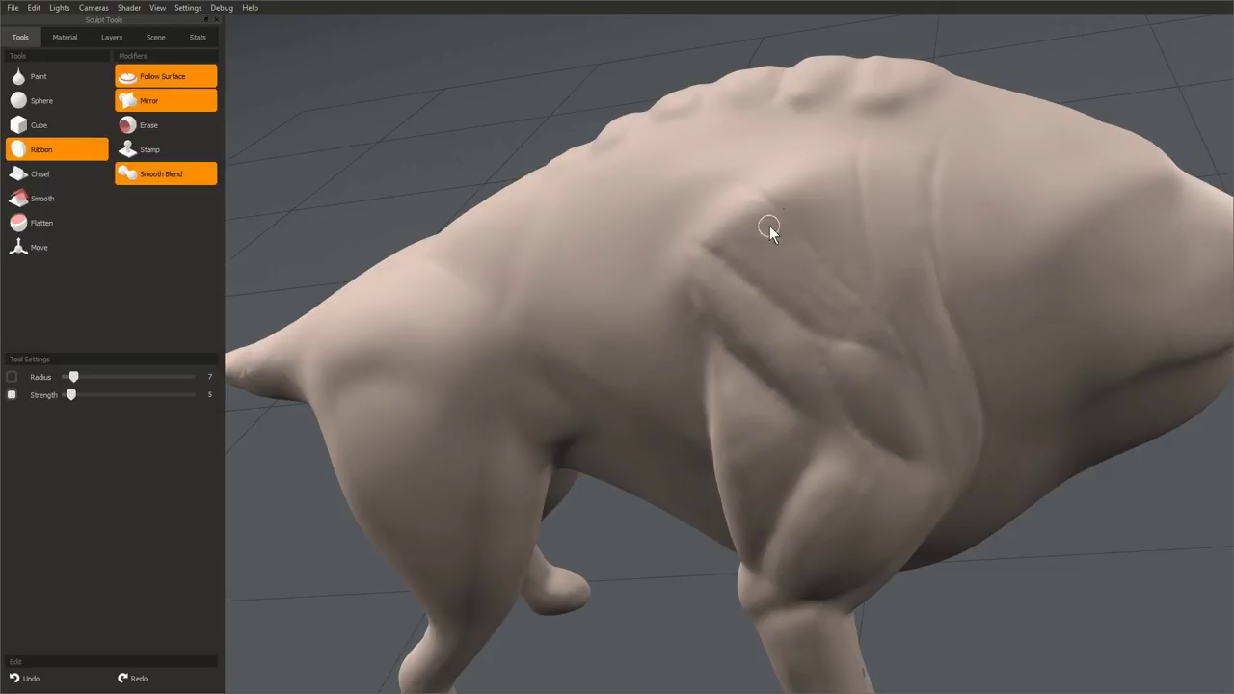
{"action": "middle_click_drag", "start_coordinate": [799, 306], "coordinate": [785, 351]}
{"action": "key", "text": "bracketright"}
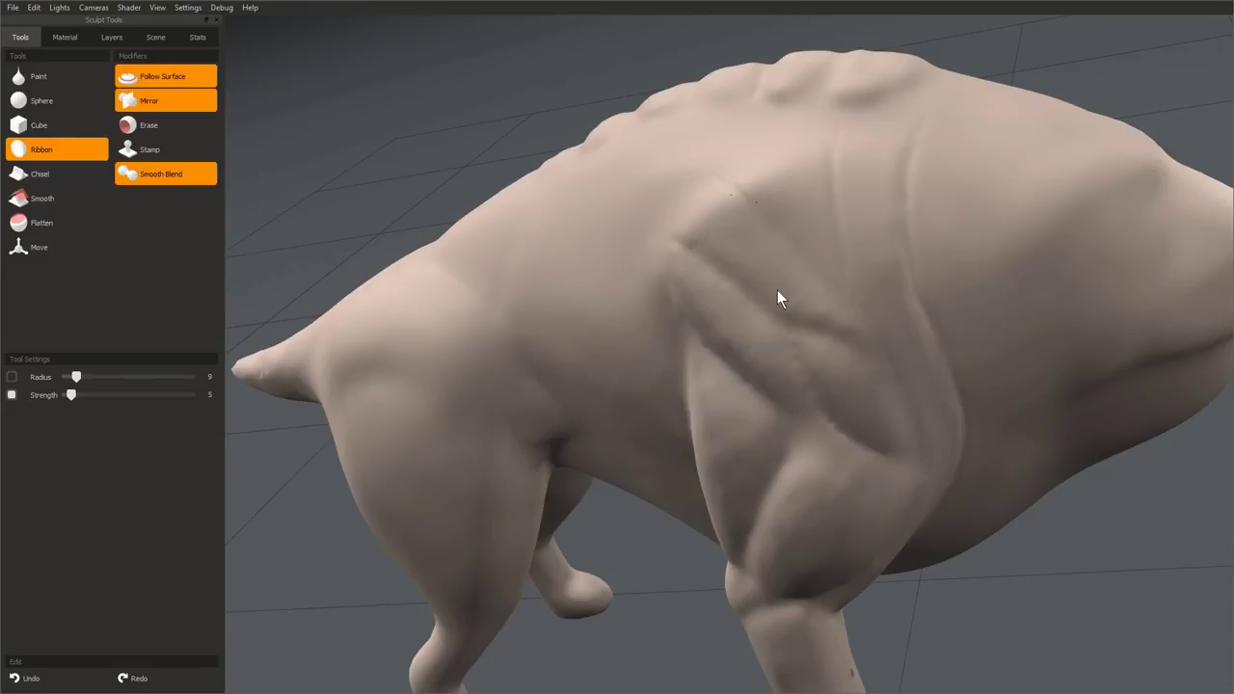
- Deepen the groove between the shoulder-blade muscle and the diagonal band with Ribbon at radius 9, strength 5
{"action": "mouse_move", "coordinate": [841, 314]}
{"action": "middle_mouse_down"}
{"action": "mouse_move", "coordinate": [727, 240]}
{"action": "mouse_move", "coordinate": [726, 348]}
{"action": "mouse_move", "coordinate": [800, 263]}
{"action": "middle_mouse_up"}
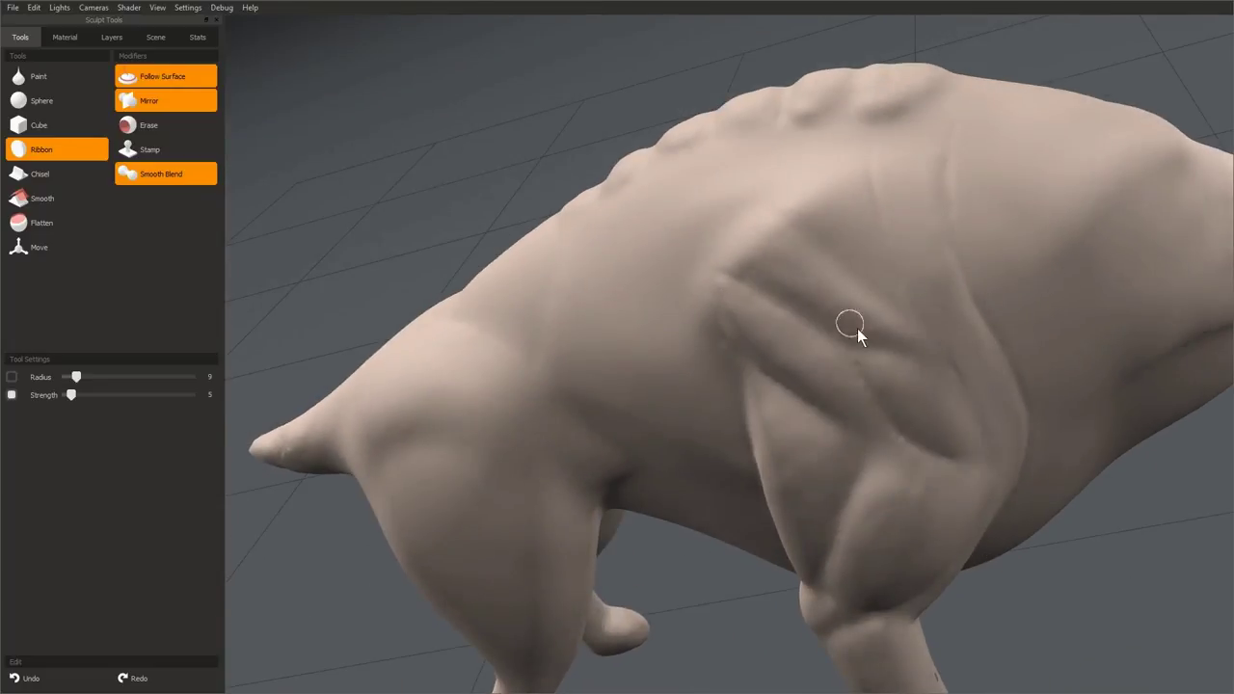
{"action": "scroll", "coordinate": [600, 271], "scroll_direction": "down", "scroll_amount": 5}
{"action": "middle_click_drag", "start_coordinate": [599, 271], "coordinate": [1032, 516]}
{"action": "scroll", "coordinate": [1046, 485], "scroll_direction": "up", "scroll_amount": 5}
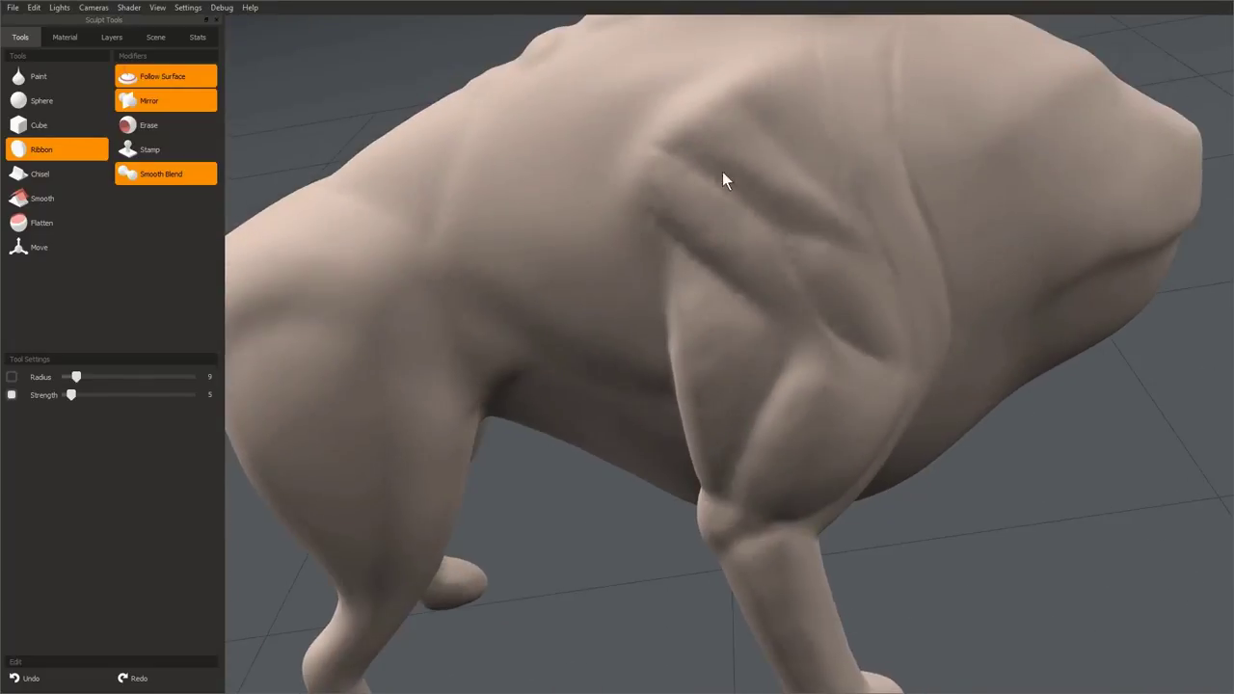
{"action": "mouse_move", "coordinate": [723, 173]}
{"action": "middle_mouse_down"}
{"action": "mouse_move", "coordinate": [650, 154]}
{"action": "mouse_move", "coordinate": [783, 229]}
{"action": "middle_mouse_up"}
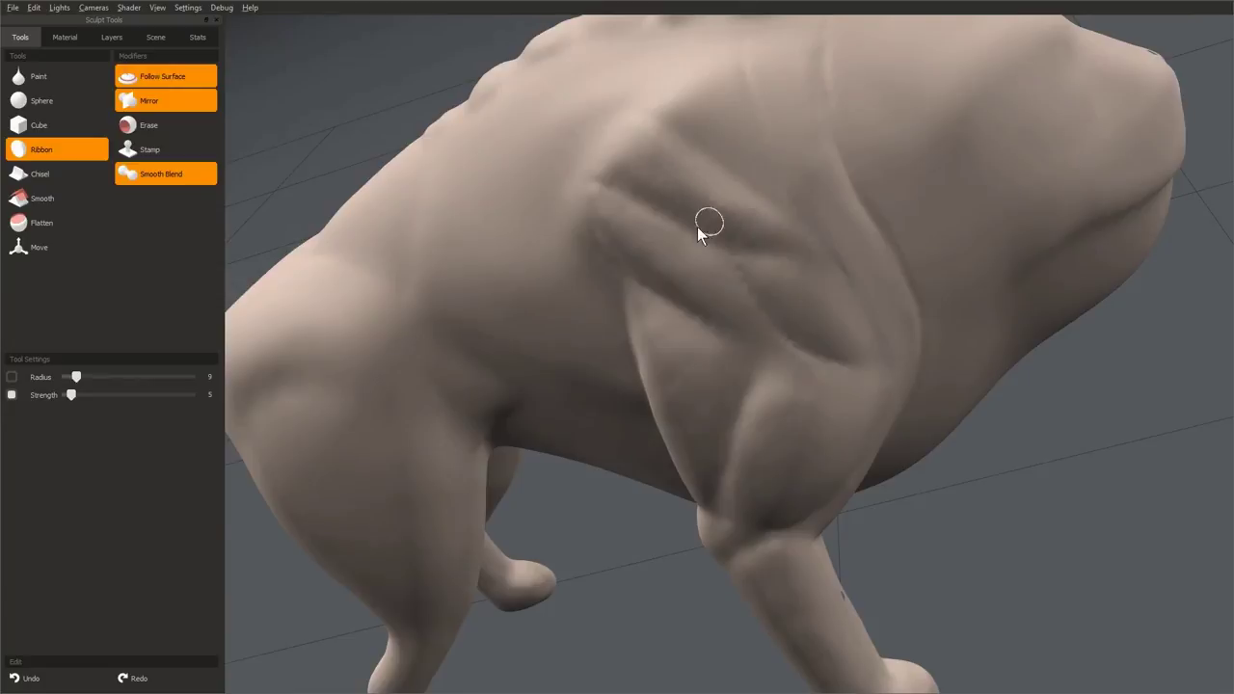
{"action": "middle_click_drag", "start_coordinate": [697, 232], "coordinate": [790, 179]}
- Soften the rear edge of the upper front-leg muscle against the ribcage with Ribbon at radius 15, strength 2
{"action": "key", "text": "bracketright"}
{"action": "scroll", "coordinate": [609, 304], "scroll_direction": "down", "scroll_amount": 3}
{"action": "middle_click_drag", "start_coordinate": [608, 303], "coordinate": [674, 187]}
{"action": "scroll", "coordinate": [711, 197], "scroll_direction": "up", "scroll_amount": 4}
{"action": "key", "text": "bracketleft"}
{"action": "key", "text": "shift+bracketleft"}
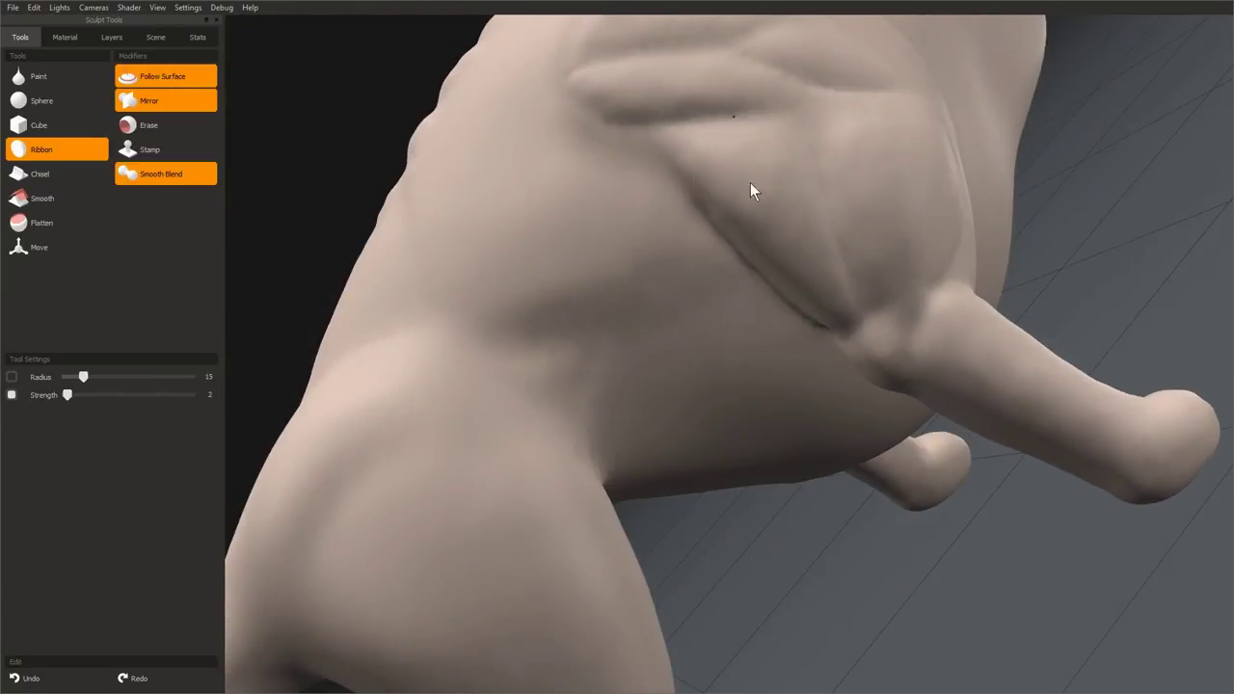
{"action": "middle_click_drag", "start_coordinate": [751, 187], "coordinate": [803, 242]}
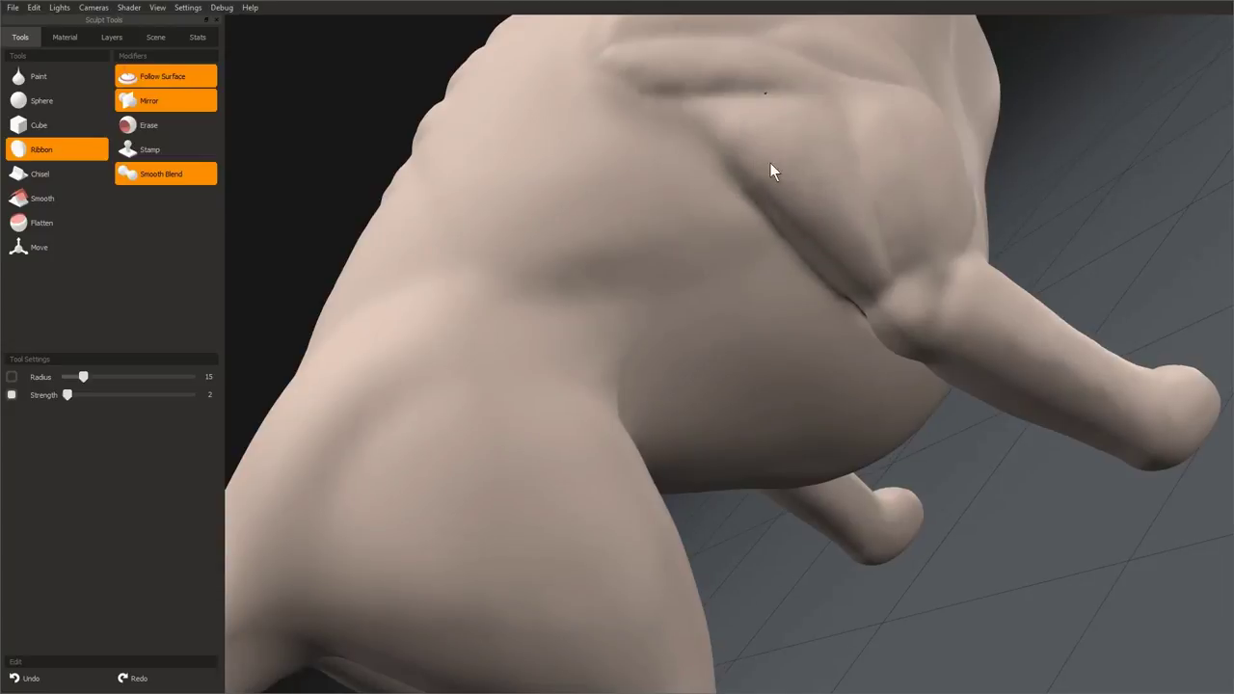
{"action": "middle_click_drag", "start_coordinate": [770, 163], "coordinate": [733, 185]}
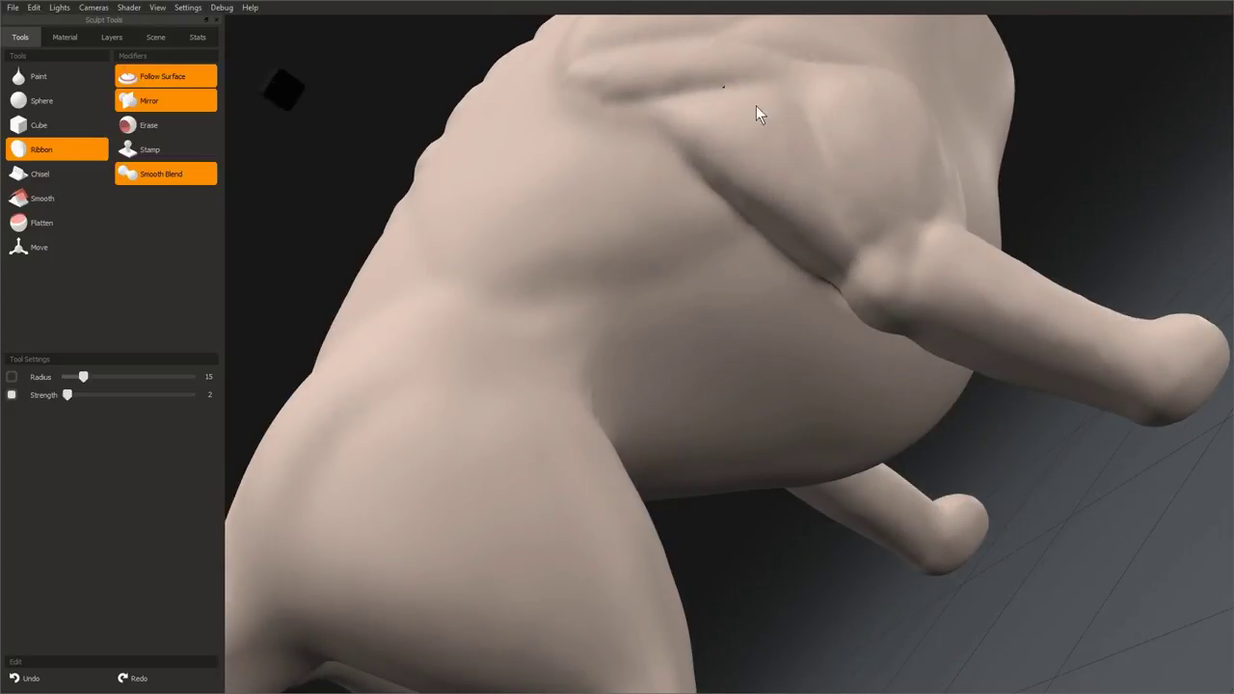
- Blend the diagonal shoulder band into the surrounding shoulder muscles with Ribbon at radius 15, strength 2
{"action": "scroll", "coordinate": [586, 516], "scroll_direction": "down", "scroll_amount": 4}
{"action": "middle_click_drag", "start_coordinate": [760, 126], "coordinate": [845, 253]}
{"action": "scroll", "coordinate": [752, 271], "scroll_direction": "up", "scroll_amount": 3}
{"action": "middle_click_drag", "start_coordinate": [892, 325], "coordinate": [815, 261]}
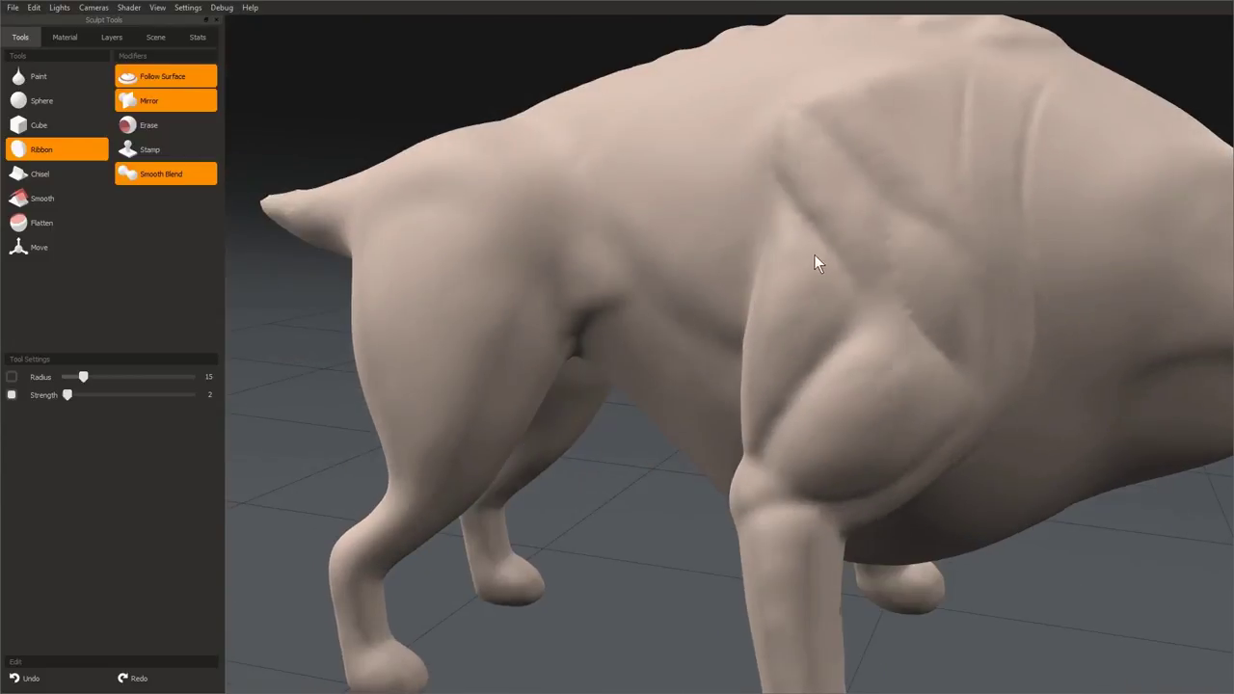
{"action": "middle_click_drag", "start_coordinate": [759, 386], "coordinate": [841, 297]}
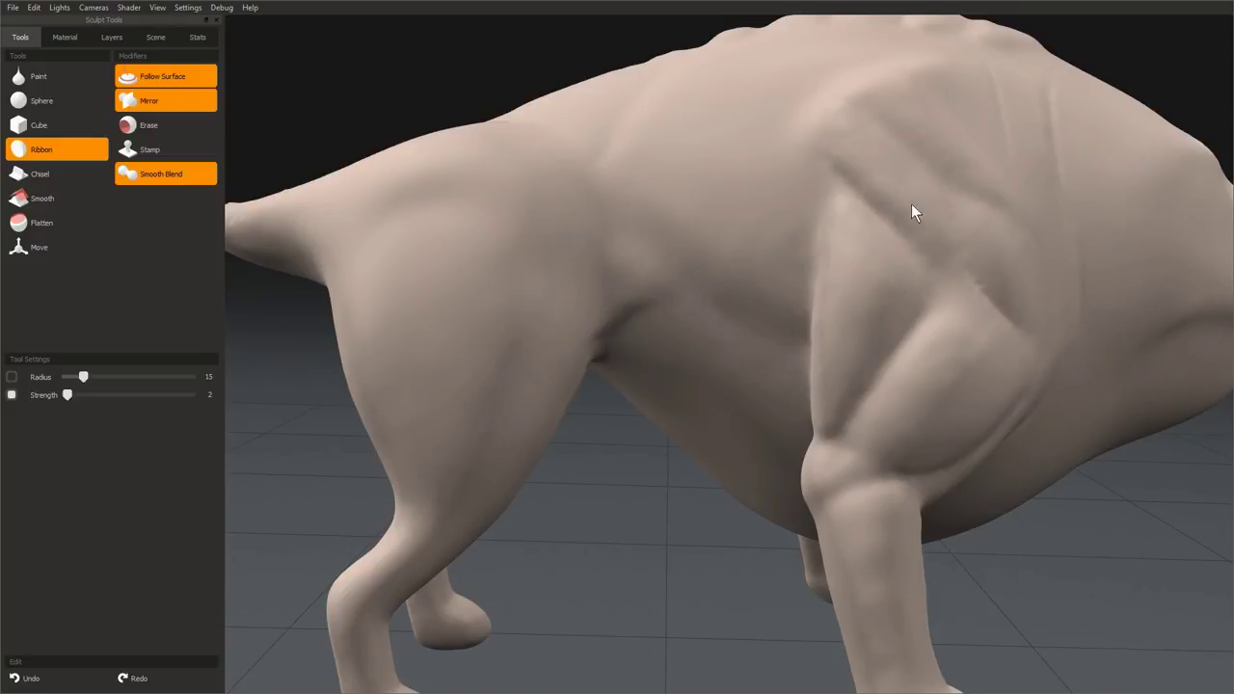
{"action": "middle_click_drag", "start_coordinate": [911, 212], "coordinate": [838, 173]}
- Smooth the rear upper-leg muscle below the diagonal band with Ribbon at radius 11 and then 30, strength 2
{"action": "middle_click_drag", "start_coordinate": [870, 325], "coordinate": [861, 261]}
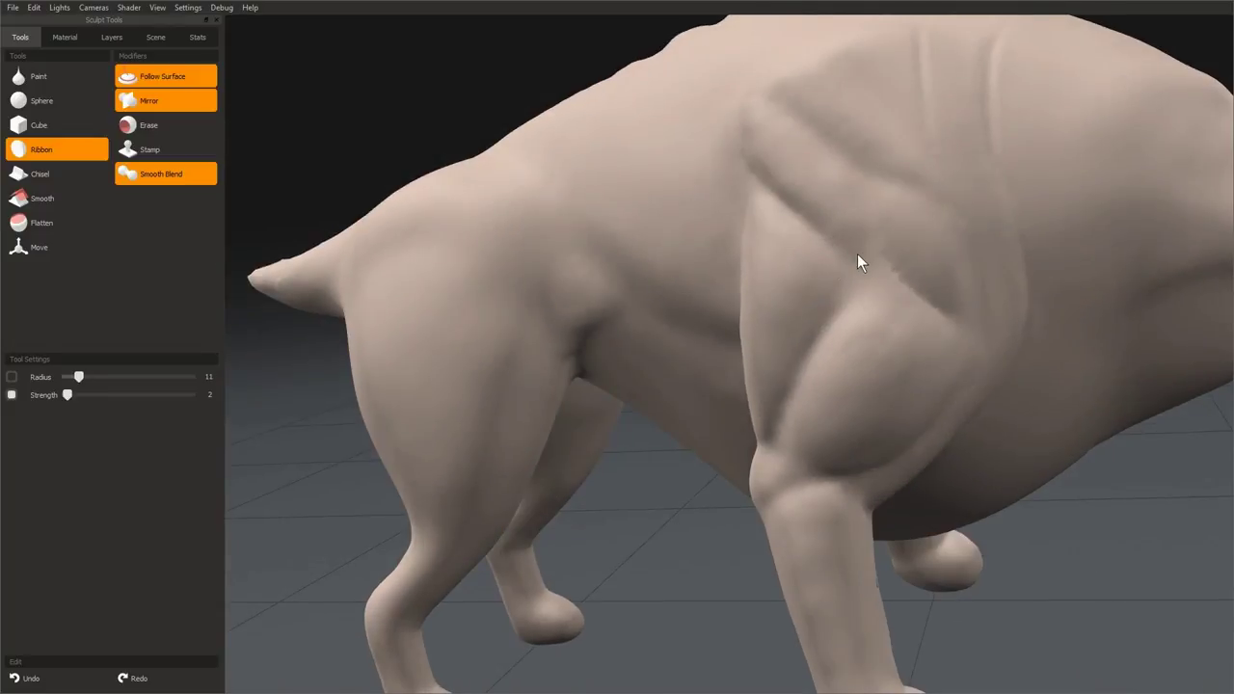
{"action": "middle_click_drag", "start_coordinate": [807, 203], "coordinate": [631, 242]}
{"action": "right_click_drag", "start_coordinate": [630, 242], "coordinate": [721, 278]}
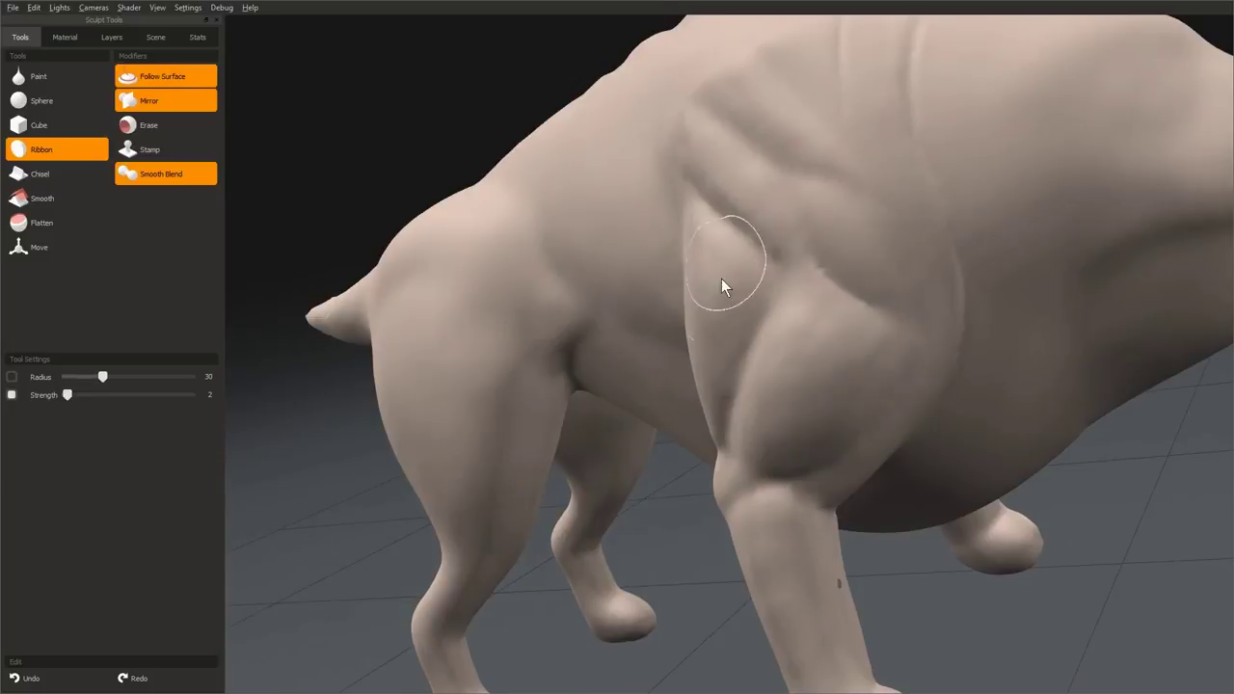
{"action": "mouse_move", "coordinate": [721, 279]}
{"action": "middle_mouse_down"}
{"action": "mouse_move", "coordinate": [990, 351]}
{"action": "mouse_move", "coordinate": [592, 291]}
{"action": "mouse_move", "coordinate": [749, 308]}
{"action": "mouse_move", "coordinate": [787, 280]}
{"action": "mouse_move", "coordinate": [936, 485]}
{"action": "mouse_move", "coordinate": [658, 360]}
{"action": "mouse_move", "coordinate": [652, 240]}
{"action": "mouse_move", "coordinate": [691, 270]}
{"action": "mouse_move", "coordinate": [681, 223]}
{"action": "mouse_move", "coordinate": [710, 197]}
{"action": "middle_mouse_up"}
- Sharpen the crease along the lower front edge of the bulging upper-leg muscle with Ribbon at radius 6 and then 8, strength 2
{"action": "scroll", "coordinate": [658, 360], "scroll_direction": "down", "scroll_amount": 5}
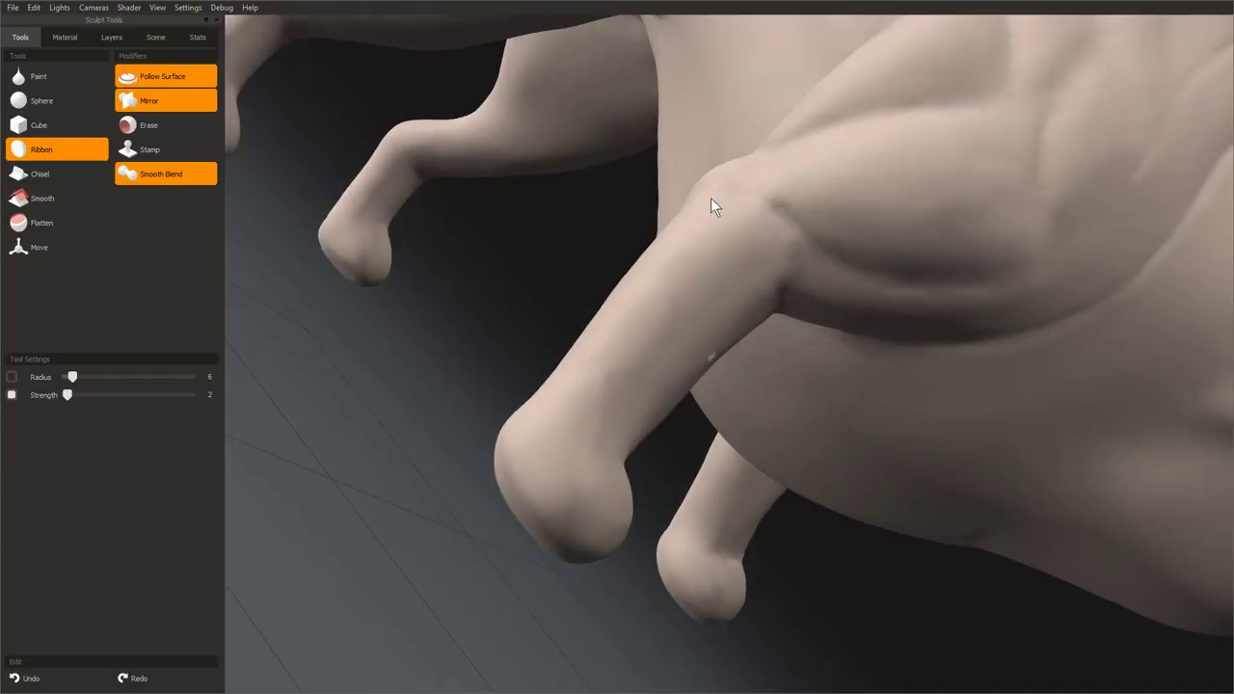
{"action": "middle_click_drag", "start_coordinate": [833, 270], "coordinate": [733, 186]}
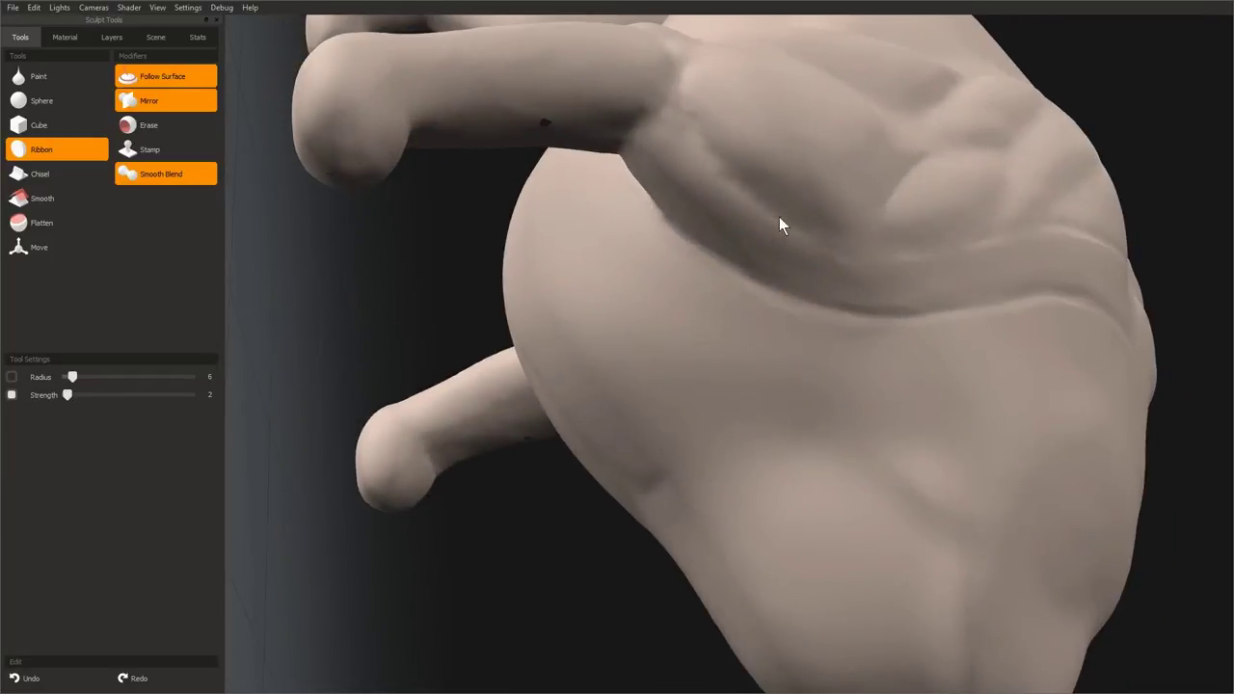
{"action": "middle_click_drag", "start_coordinate": [774, 236], "coordinate": [622, 188]}
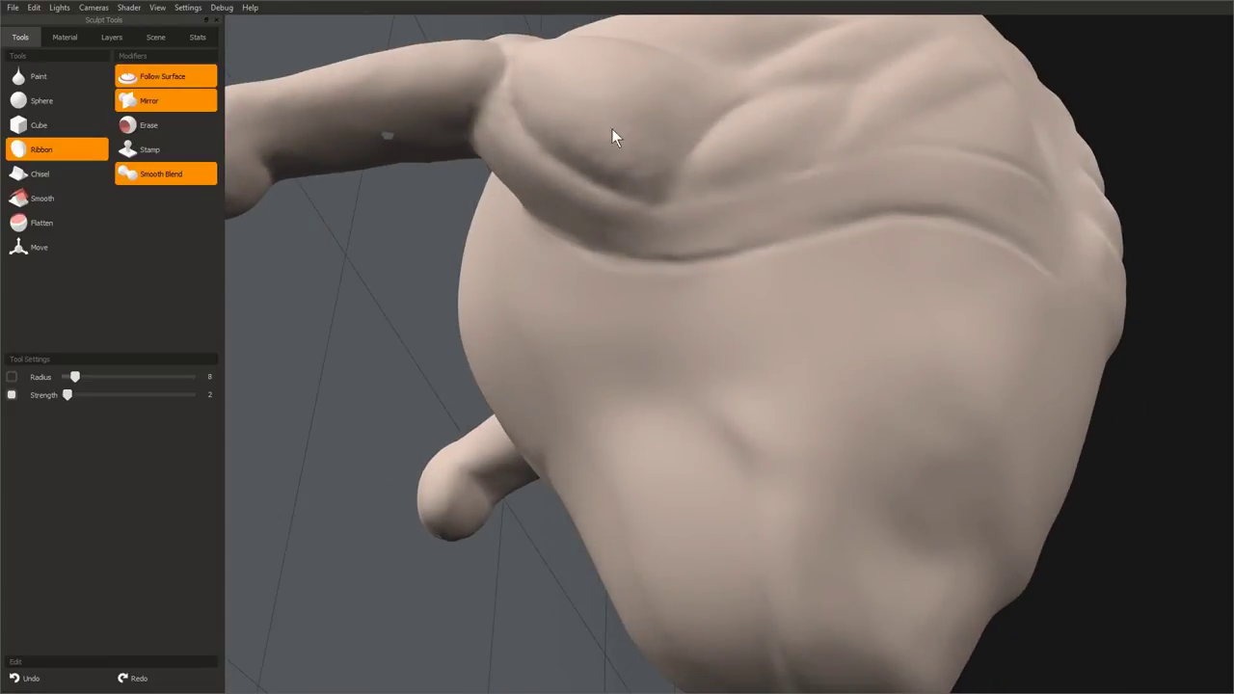
{"action": "mouse_move", "coordinate": [613, 137]}
{"action": "middle_mouse_down"}
{"action": "mouse_move", "coordinate": [876, 485]}
{"action": "mouse_move", "coordinate": [669, 280]}
{"action": "mouse_move", "coordinate": [766, 311]}
{"action": "mouse_move", "coordinate": [611, 232]}
{"action": "middle_mouse_up"}
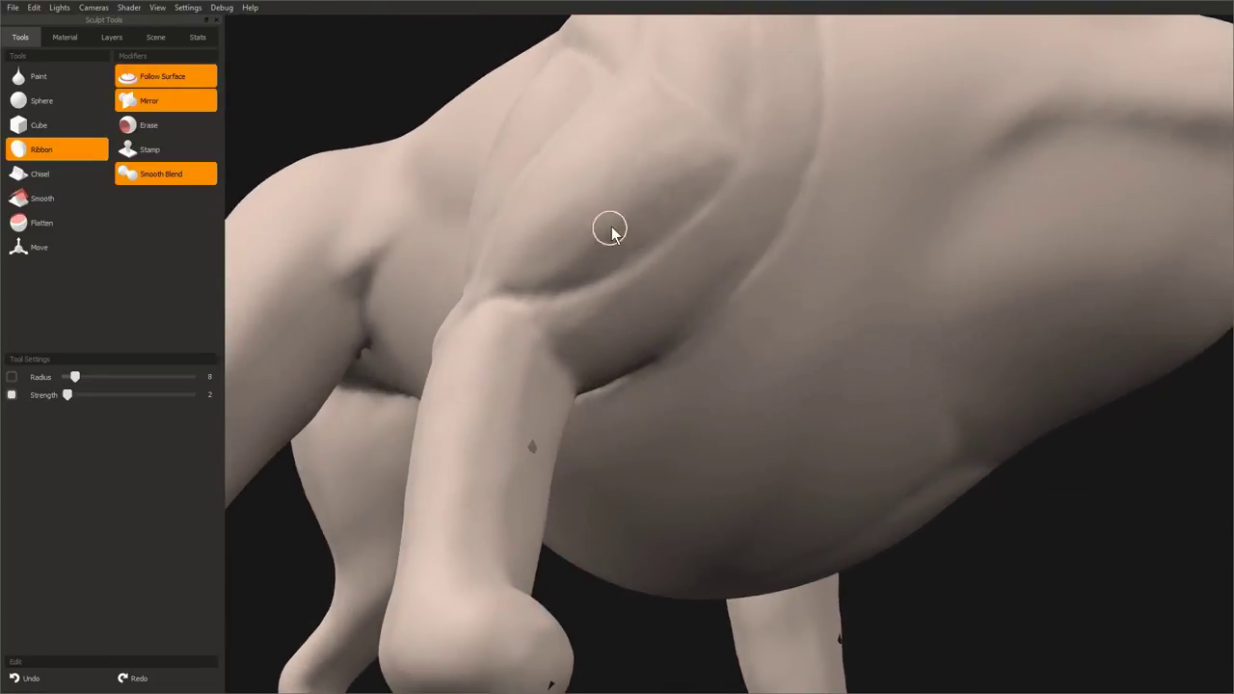
- Define the groove between the bulging front upper-leg muscle and the small shoulder muscle with Ribbon at radius 8, strength 2
{"action": "middle_click_drag", "start_coordinate": [694, 201], "coordinate": [644, 218]}
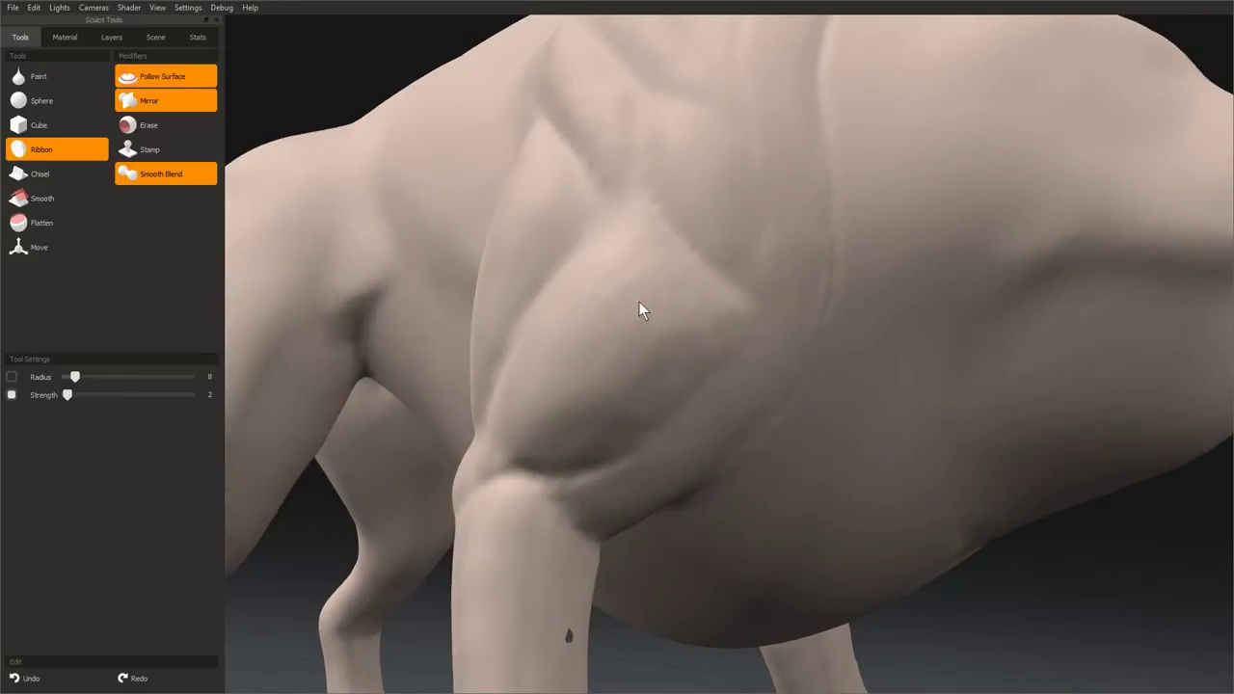
{"action": "middle_click_drag", "start_coordinate": [554, 483], "coordinate": [749, 361]}
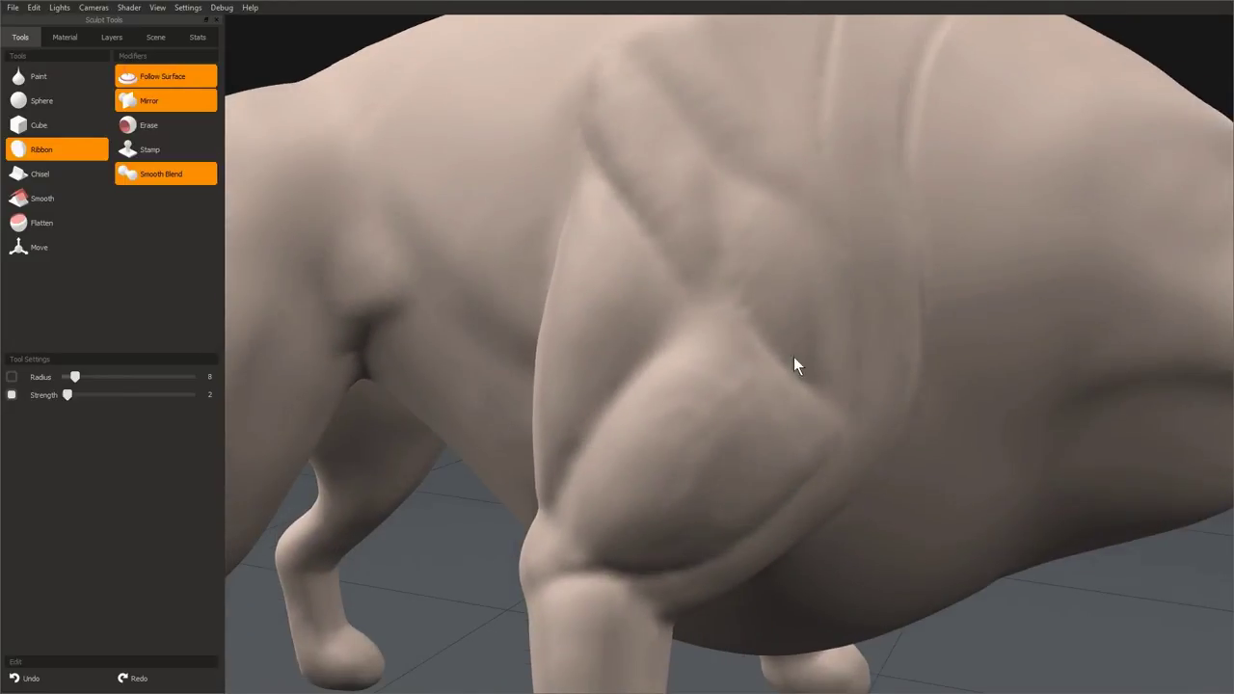
{"action": "middle_click_drag", "start_coordinate": [785, 271], "coordinate": [738, 269]}
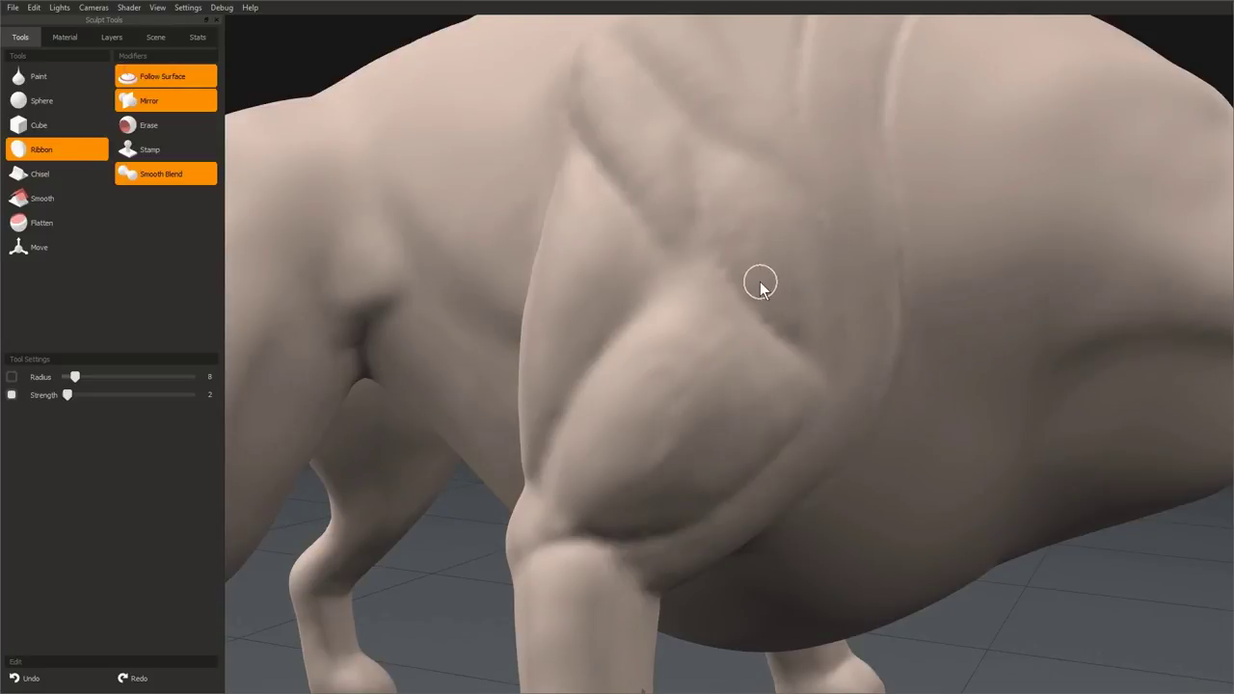
{"action": "mouse_move", "coordinate": [786, 331]}
{"action": "middle_mouse_down"}
{"action": "mouse_move", "coordinate": [719, 276]}
{"action": "mouse_move", "coordinate": [697, 349]}
{"action": "middle_mouse_up"}
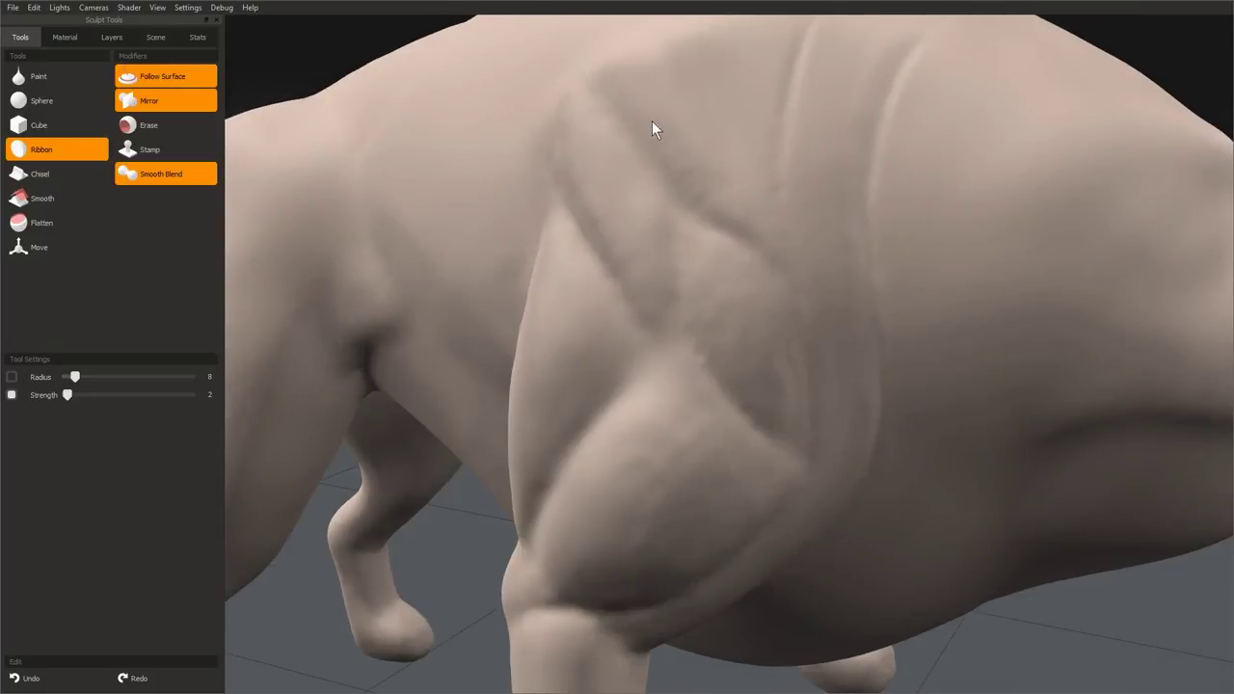
- Raise the shoulder-blade muscle strip and deepen the groove separating it from the diagonal band with Ribbon at radius 8, strength 2
{"action": "middle_click_drag", "start_coordinate": [734, 213], "coordinate": [649, 224]}
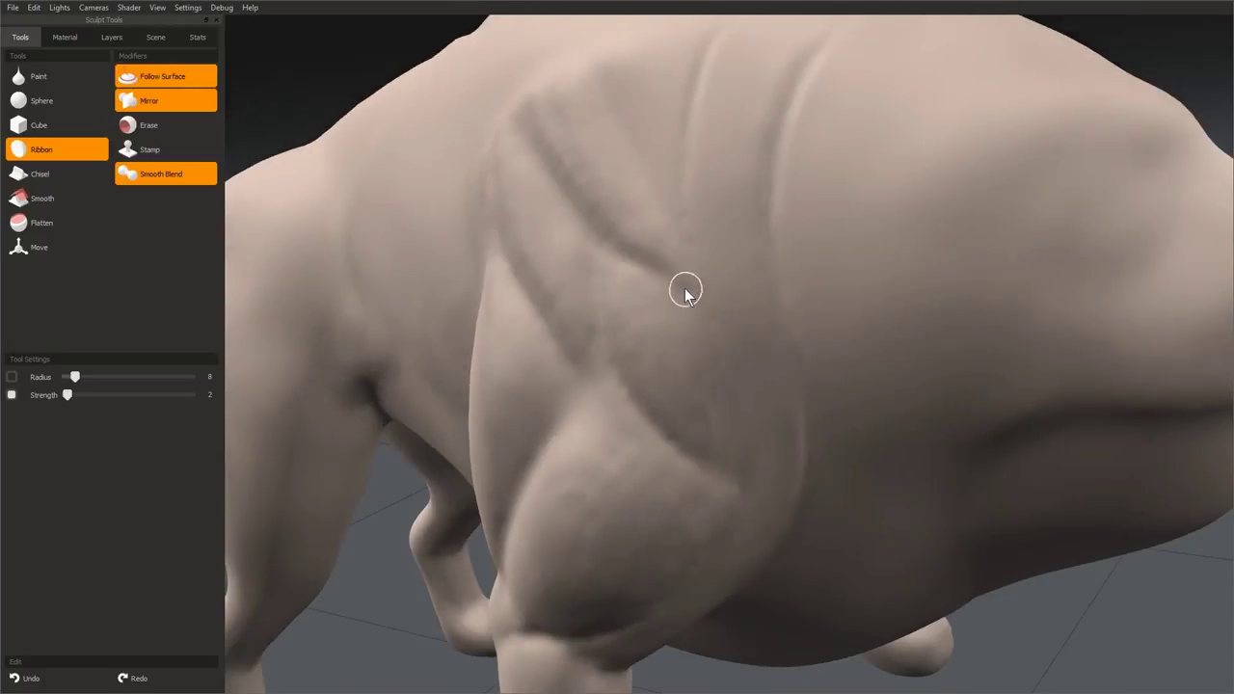
{"action": "mouse_move", "coordinate": [606, 276]}
{"action": "middle_mouse_down"}
{"action": "mouse_move", "coordinate": [848, 267]}
{"action": "mouse_move", "coordinate": [806, 267]}
{"action": "middle_mouse_up"}
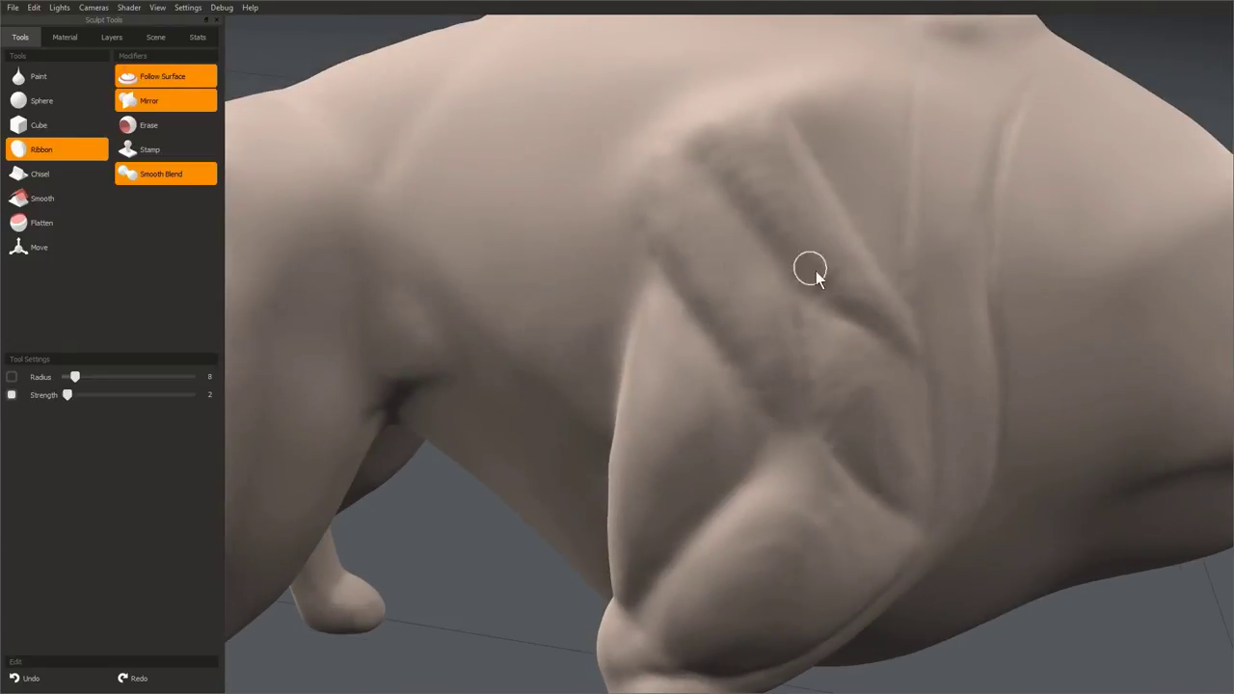
{"action": "mouse_move", "coordinate": [780, 193]}
{"action": "middle_mouse_down"}
{"action": "mouse_move", "coordinate": [727, 256]}
{"action": "mouse_move", "coordinate": [785, 275]}
{"action": "mouse_move", "coordinate": [837, 356]}
{"action": "mouse_move", "coordinate": [793, 264]}
{"action": "mouse_move", "coordinate": [788, 282]}
{"action": "middle_mouse_up"}
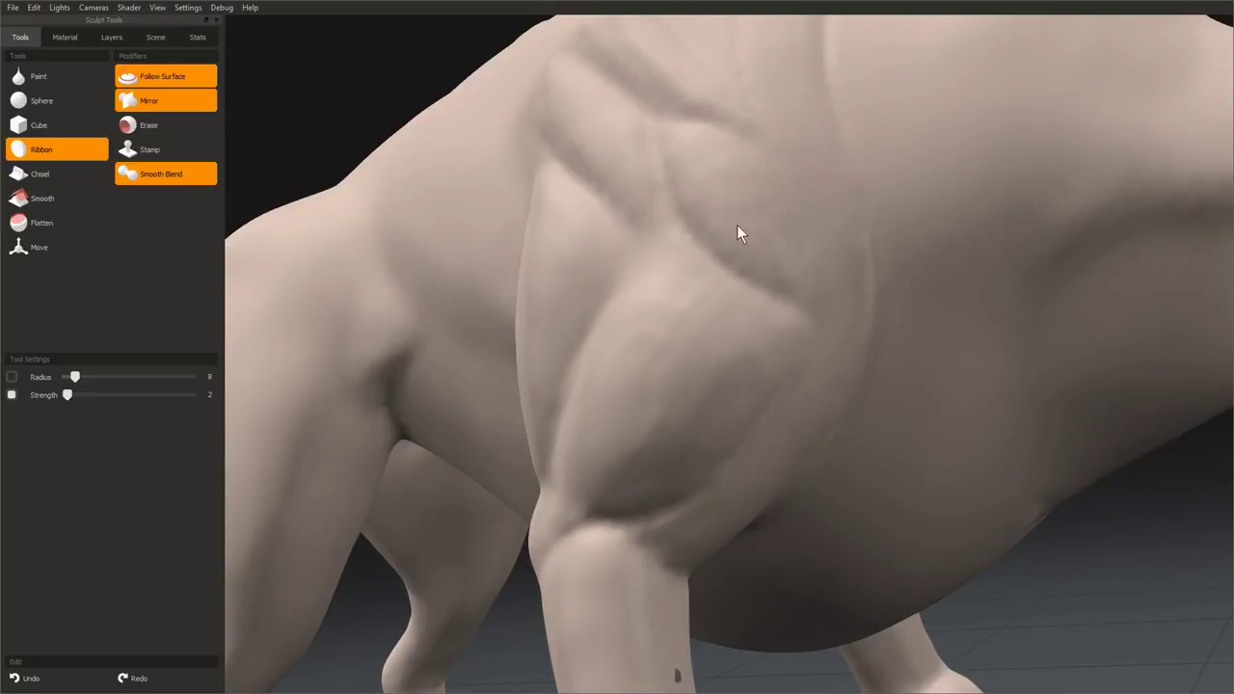
- Carve tighter creases between the two upper-leg muscles and around the small shoulder muscle with Ribbon at radius 5, strength 2
{"action": "mouse_move", "coordinate": [737, 225]}
{"action": "middle_mouse_down"}
{"action": "mouse_move", "coordinate": [633, 306]}
{"action": "mouse_move", "coordinate": [619, 402]}
{"action": "mouse_move", "coordinate": [648, 282]}
{"action": "mouse_move", "coordinate": [711, 276]}
{"action": "mouse_move", "coordinate": [687, 240]}
{"action": "middle_mouse_up"}
{"action": "mouse_move", "coordinate": [763, 245]}
{"action": "middle_mouse_down"}
{"action": "mouse_move", "coordinate": [499, 464]}
{"action": "mouse_move", "coordinate": [583, 319]}
{"action": "mouse_move", "coordinate": [835, 292]}
{"action": "middle_mouse_up"}
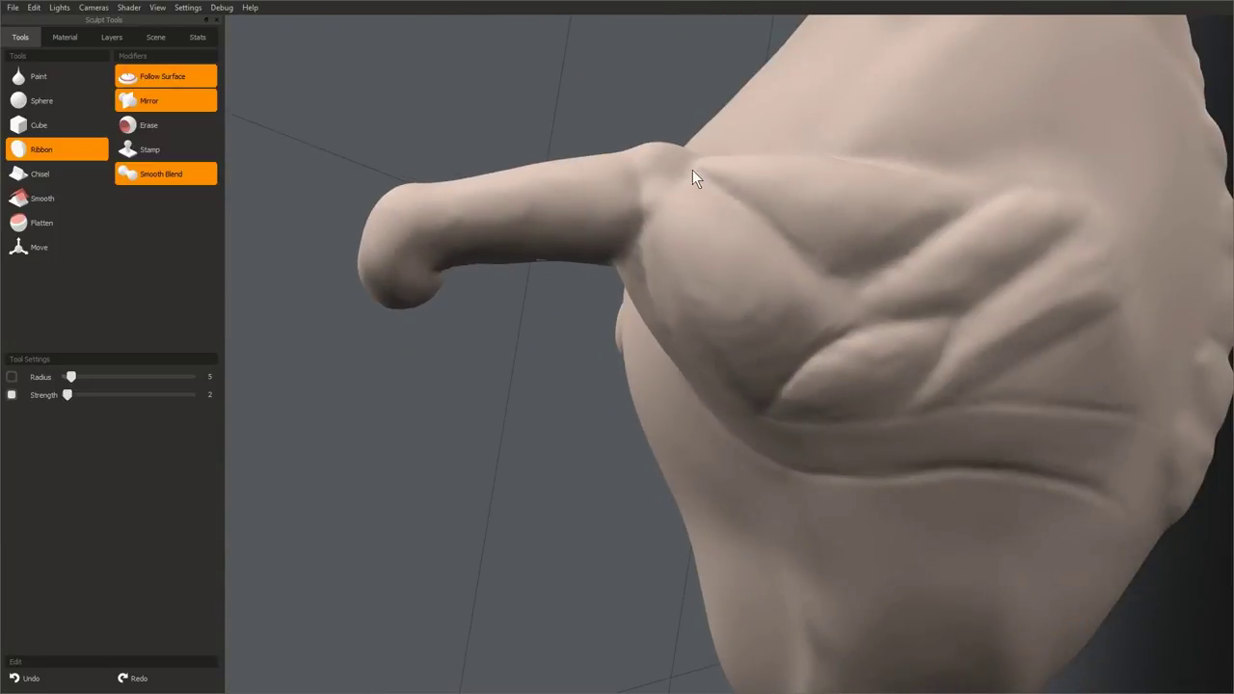
{"action": "middle_click_drag", "start_coordinate": [772, 215], "coordinate": [746, 283]}
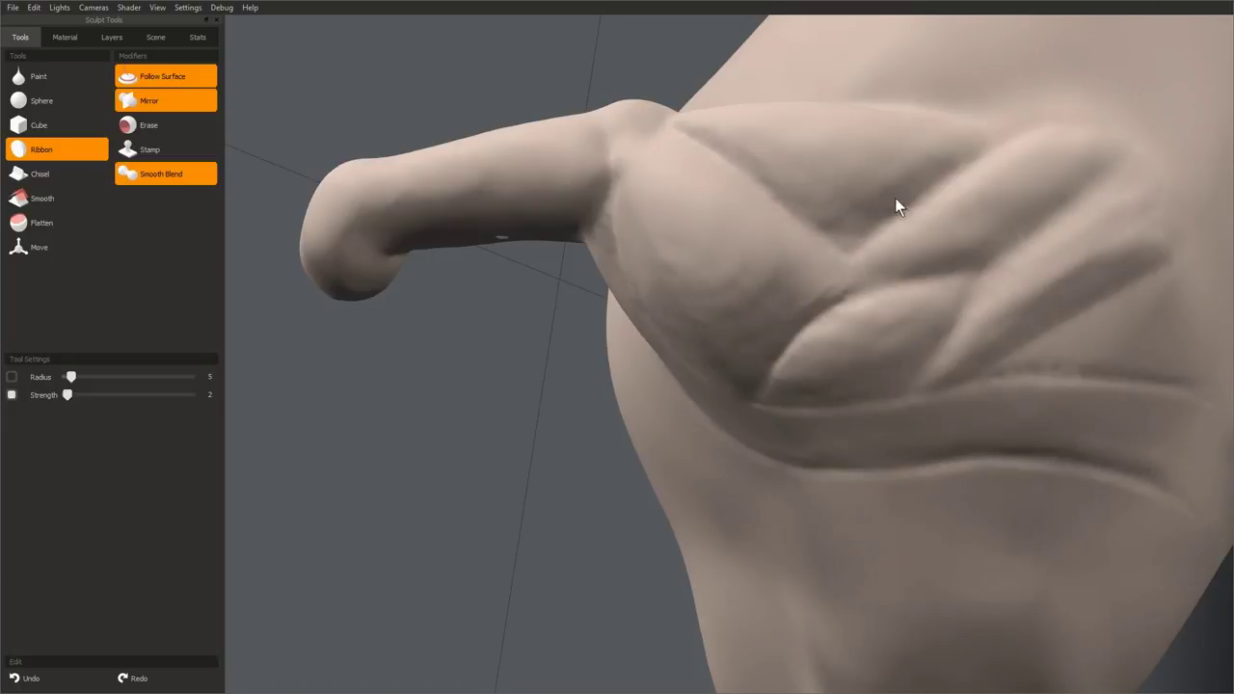
{"action": "mouse_move", "coordinate": [894, 206]}
{"action": "middle_mouse_down"}
{"action": "mouse_move", "coordinate": [501, 278]}
{"action": "mouse_move", "coordinate": [680, 395]}
{"action": "mouse_move", "coordinate": [821, 325]}
{"action": "mouse_move", "coordinate": [863, 281]}
{"action": "mouse_move", "coordinate": [834, 302]}
{"action": "mouse_move", "coordinate": [819, 263]}
{"action": "middle_mouse_up"}
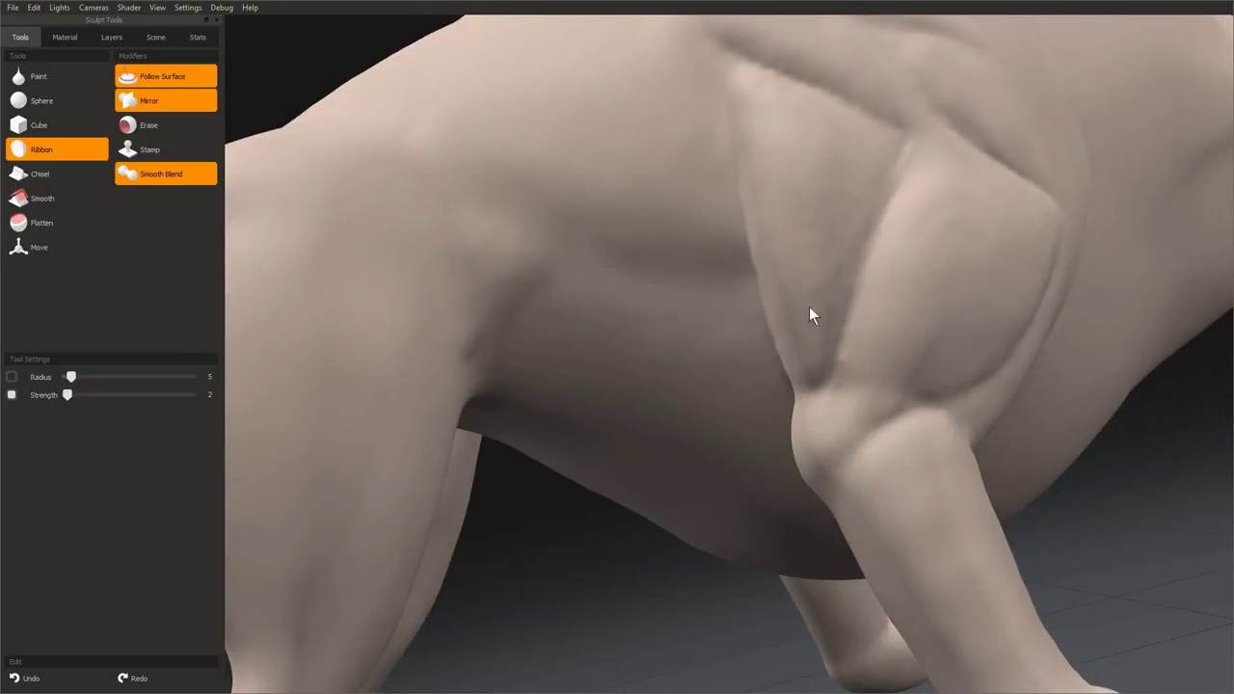
- Define the rear edge of the upper-leg muscle against the ribcage down to the elbow with Ribbon at radius 5, strength 2
{"action": "middle_click_drag", "start_coordinate": [812, 383], "coordinate": [698, 326]}
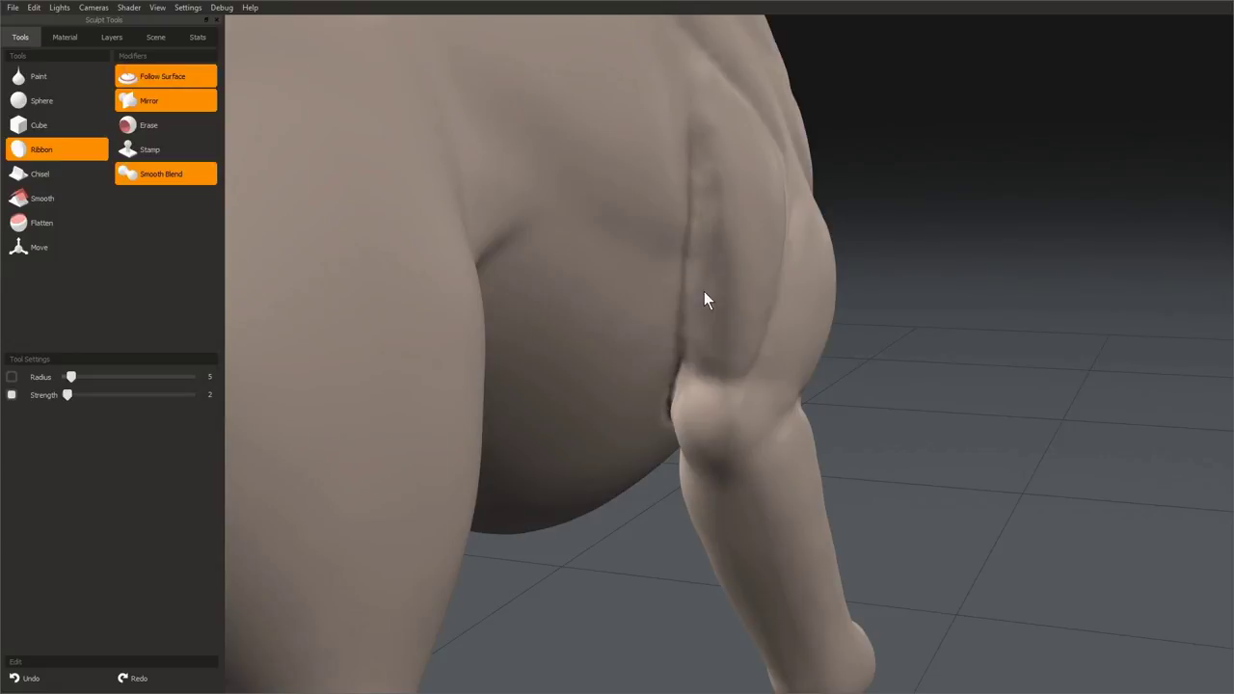
{"action": "mouse_move", "coordinate": [700, 325]}
{"action": "middle_mouse_down"}
{"action": "mouse_move", "coordinate": [559, 302]}
{"action": "mouse_move", "coordinate": [766, 305]}
{"action": "mouse_move", "coordinate": [695, 342]}
{"action": "middle_mouse_up"}
{"action": "right_click_drag", "start_coordinate": [696, 342], "coordinate": [311, 368]}
{"action": "middle_click_drag", "start_coordinate": [605, 329], "coordinate": [509, 278]}
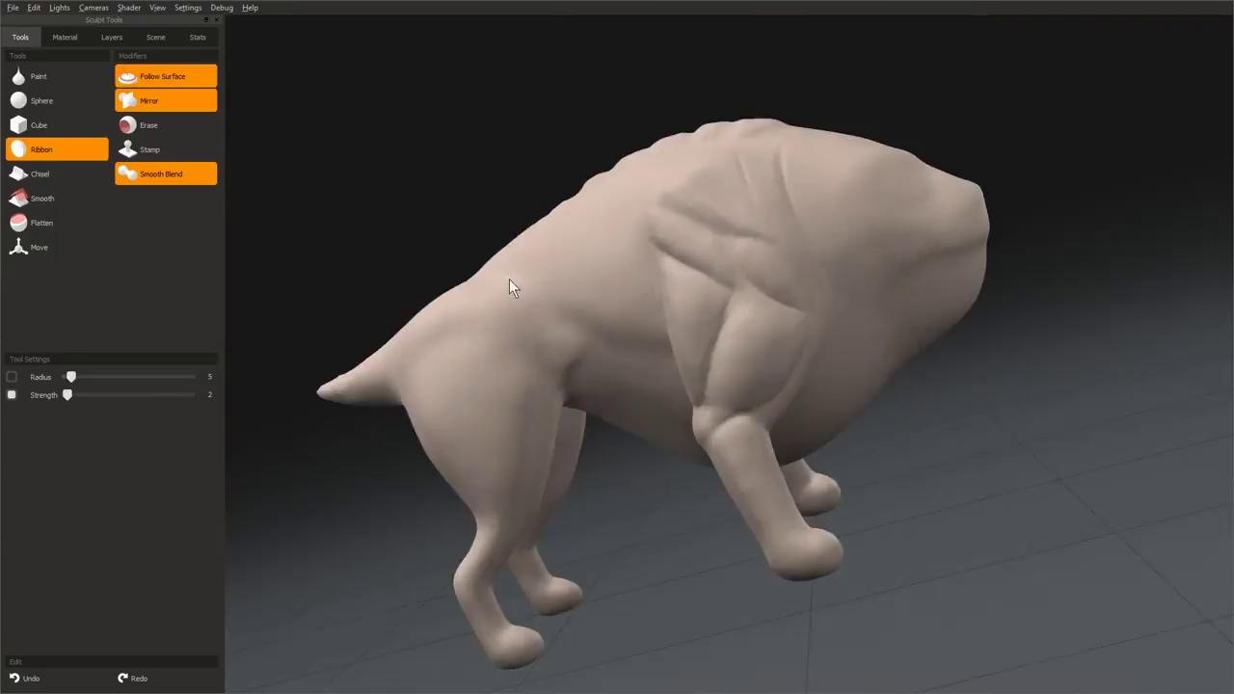
- Deepen the grooves along both sides of the diagonal shoulder band and shape its upper end with Ribbon at radius 5, strength 2
{"action": "scroll", "coordinate": [509, 279], "scroll_direction": "up", "scroll_amount": 5}
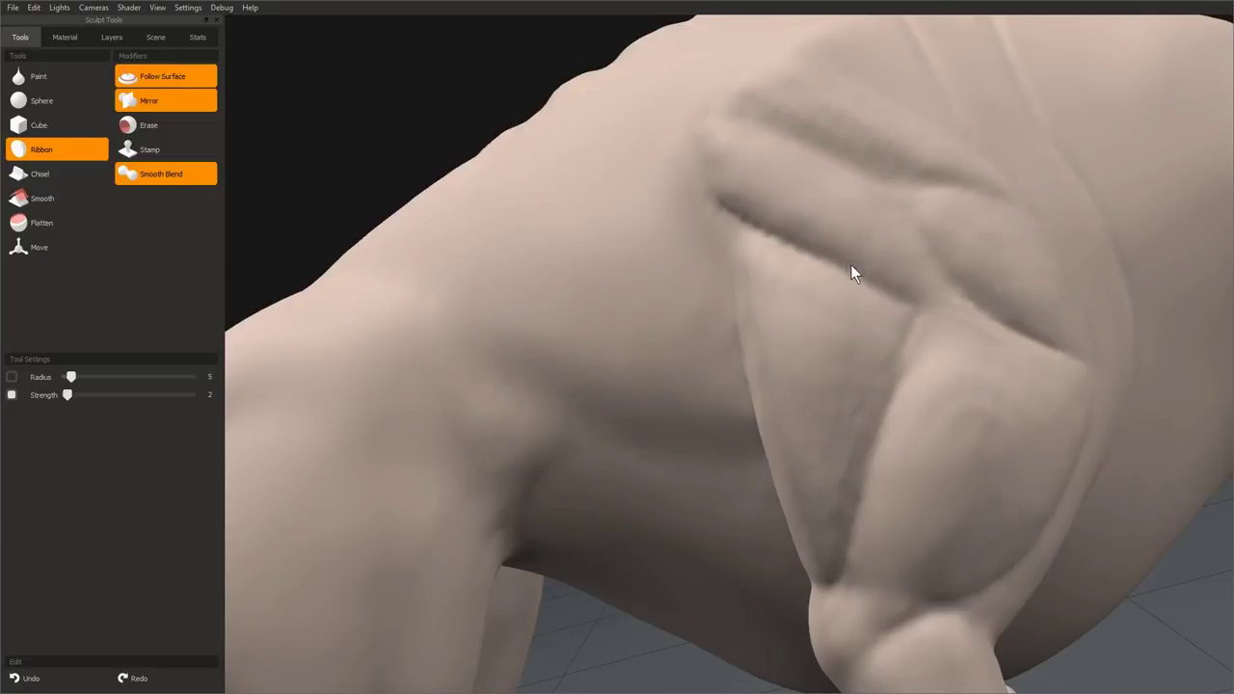
{"action": "middle_click_drag", "start_coordinate": [709, 168], "coordinate": [737, 260]}
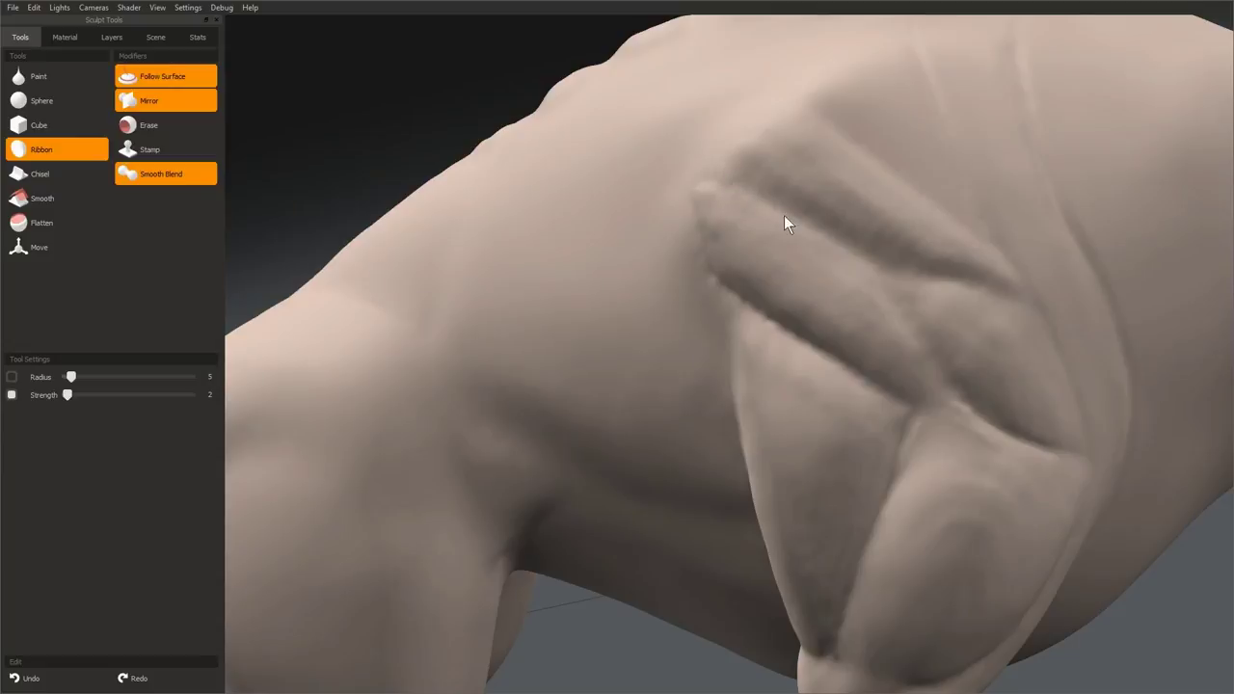
{"action": "right_click_drag", "start_coordinate": [790, 363], "coordinate": [708, 292]}
{"action": "middle_click_drag", "start_coordinate": [708, 292], "coordinate": [772, 253]}
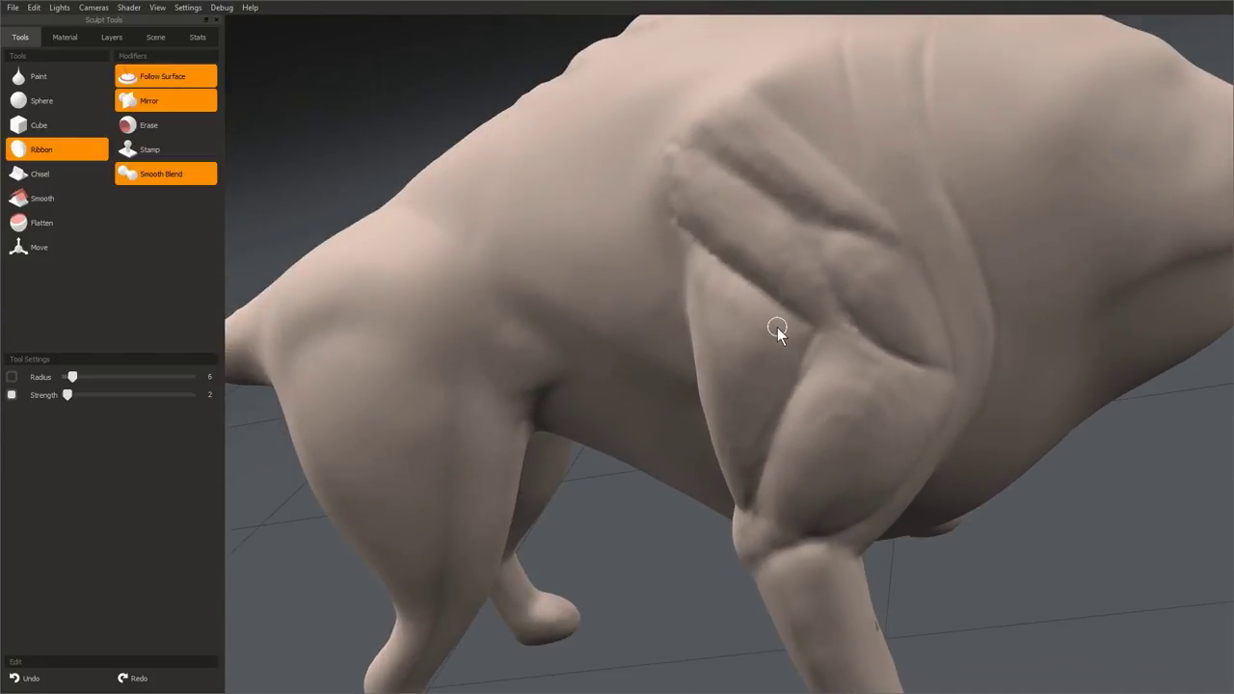
- Refine the small shoulder muscle and the top of the front upper-leg muscle with Ribbon at radius 6, strength 2
{"action": "middle_click_drag", "start_coordinate": [771, 322], "coordinate": [807, 289]}
{"action": "middle_click_drag", "start_coordinate": [873, 324], "coordinate": [820, 253]}
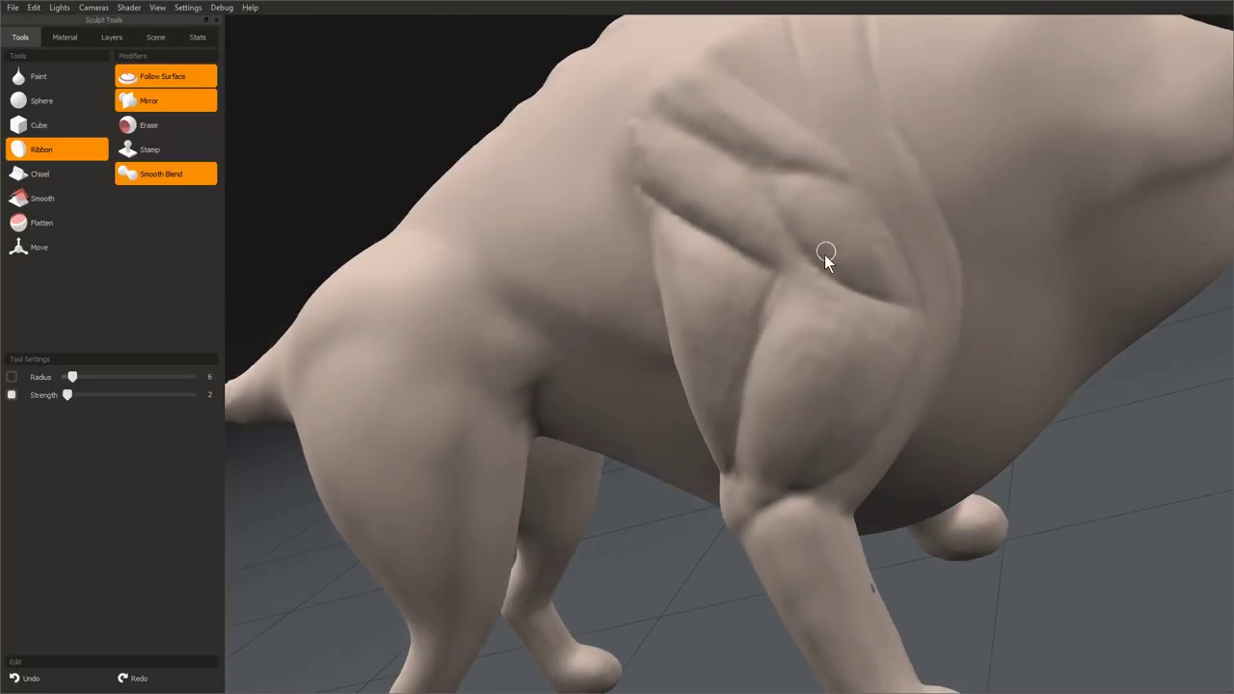
{"action": "mouse_move", "coordinate": [857, 341]}
{"action": "middle_mouse_down"}
{"action": "mouse_move", "coordinate": [777, 245]}
{"action": "mouse_move", "coordinate": [798, 260]}
{"action": "mouse_move", "coordinate": [770, 339]}
{"action": "middle_mouse_up"}
{"action": "mouse_move", "coordinate": [757, 294]}
{"action": "middle_mouse_down"}
{"action": "mouse_move", "coordinate": [815, 245]}
{"action": "mouse_move", "coordinate": [778, 295]}
{"action": "mouse_move", "coordinate": [735, 322]}
{"action": "middle_mouse_up"}
{"action": "mouse_move", "coordinate": [810, 313]}
{"action": "middle_mouse_down"}
{"action": "mouse_move", "coordinate": [807, 267]}
{"action": "mouse_move", "coordinate": [716, 304]}
{"action": "mouse_move", "coordinate": [709, 472]}
{"action": "mouse_move", "coordinate": [687, 332]}
{"action": "mouse_move", "coordinate": [611, 381]}
{"action": "mouse_move", "coordinate": [752, 165]}
{"action": "middle_mouse_up"}
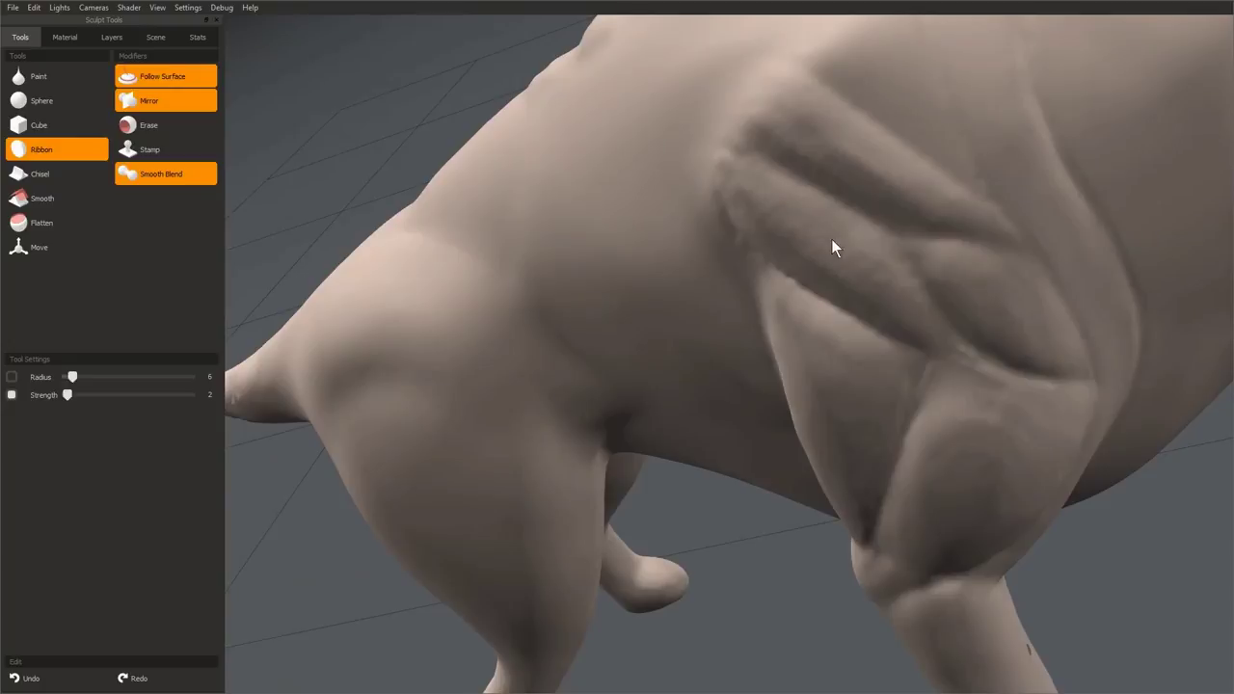
- Sharpen the junction of the diagonal band with the rear upper-leg muscle and outline that muscle's edges with Ribbon at radius 6, strength 2
{"action": "mouse_move", "coordinate": [831, 239]}
{"action": "middle_mouse_down"}
{"action": "mouse_move", "coordinate": [635, 302]}
{"action": "mouse_move", "coordinate": [725, 238]}
{"action": "middle_mouse_up"}
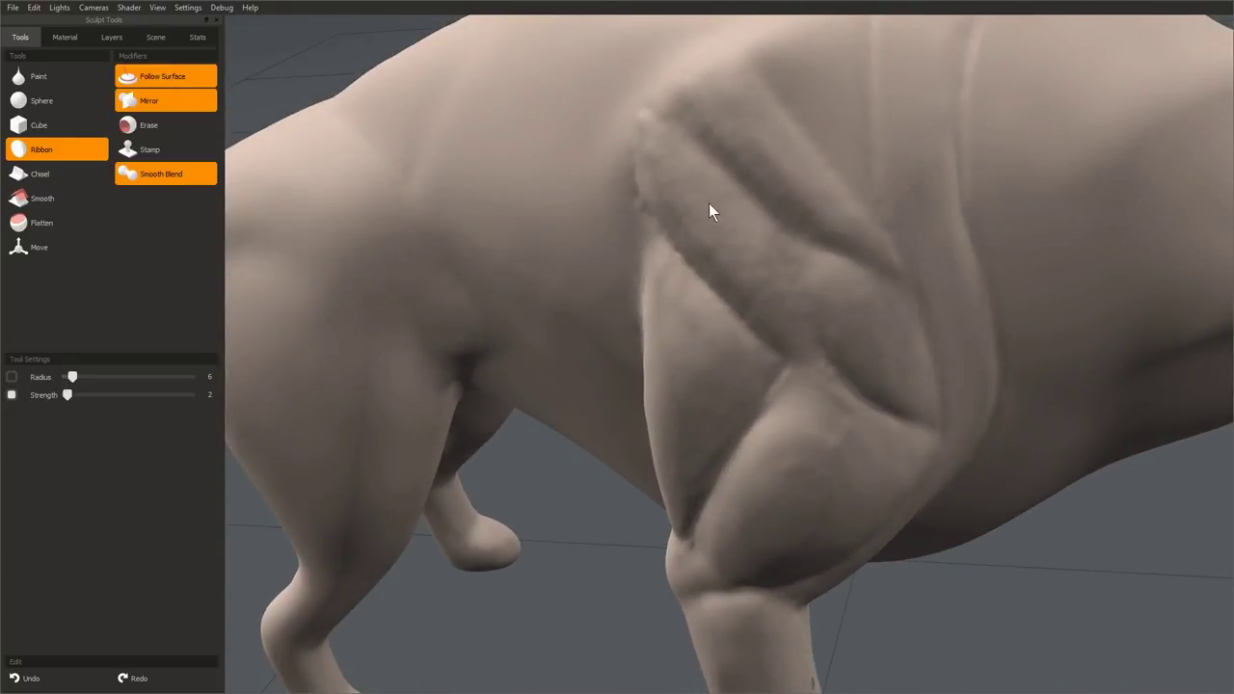
{"action": "mouse_move", "coordinate": [754, 276]}
{"action": "middle_mouse_down"}
{"action": "mouse_move", "coordinate": [844, 252]}
{"action": "mouse_move", "coordinate": [766, 267]}
{"action": "middle_mouse_up"}
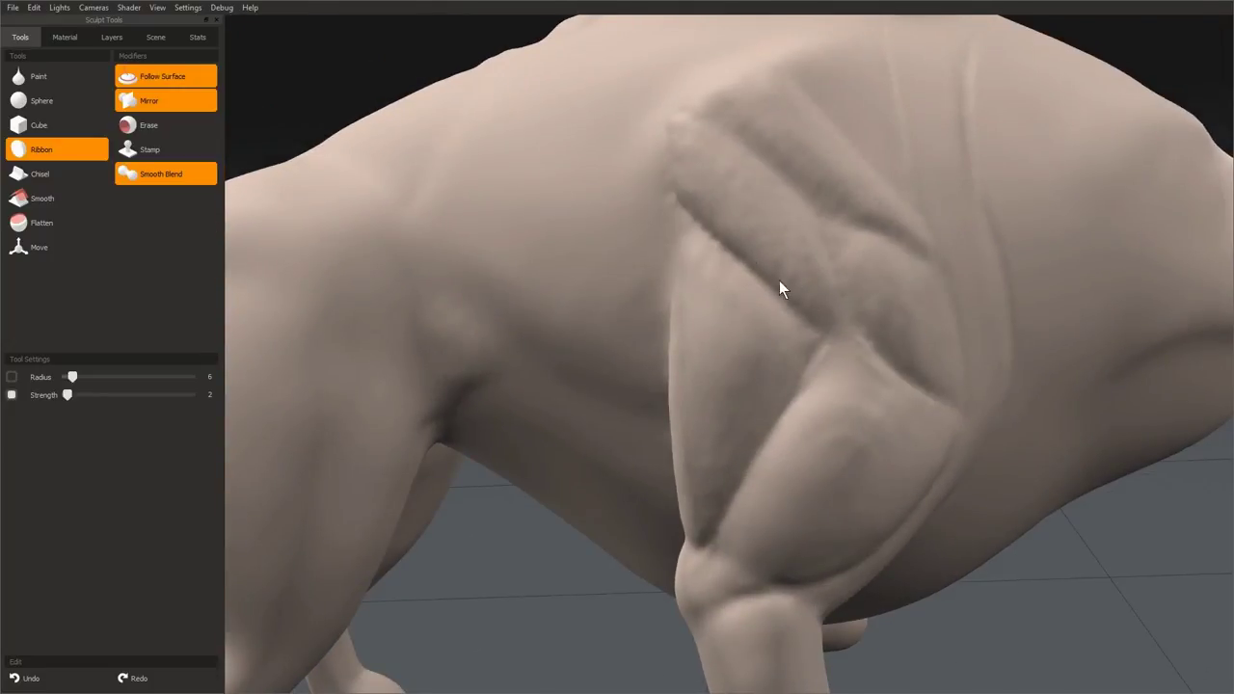
{"action": "mouse_move", "coordinate": [807, 310]}
{"action": "middle_mouse_down"}
{"action": "mouse_move", "coordinate": [699, 512]}
{"action": "mouse_move", "coordinate": [623, 300]}
{"action": "mouse_move", "coordinate": [669, 319]}
{"action": "mouse_move", "coordinate": [699, 272]}
{"action": "middle_mouse_up"}
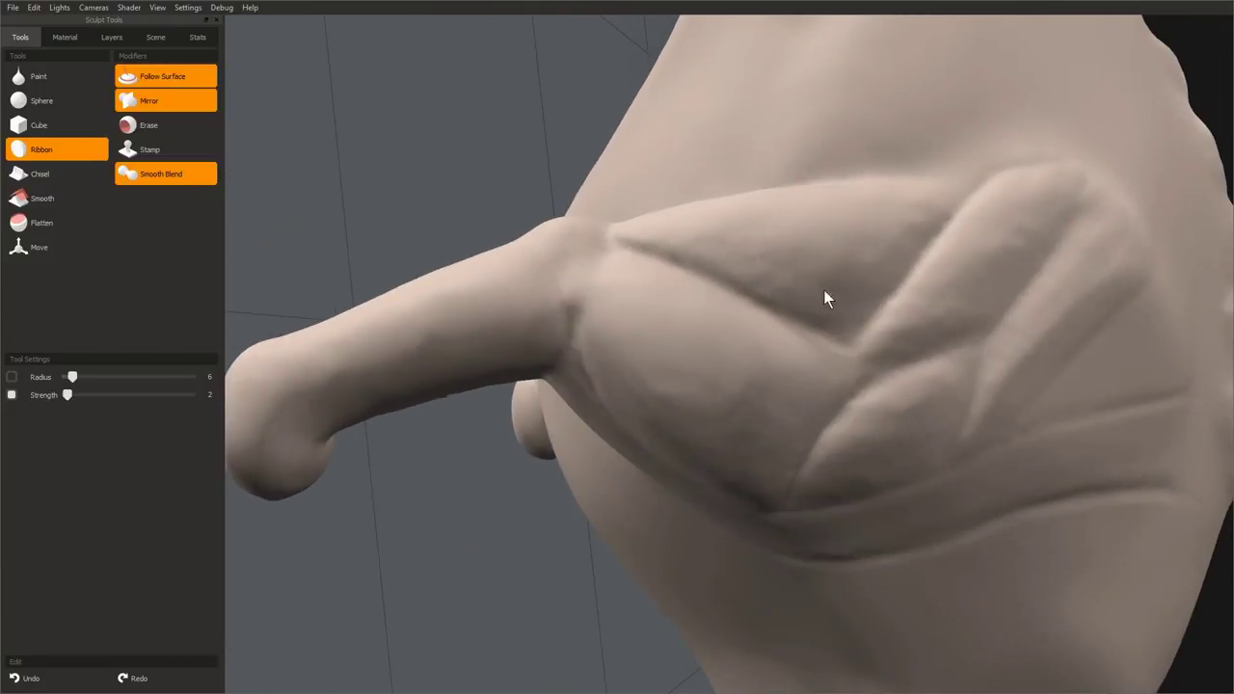
{"action": "mouse_move", "coordinate": [823, 291]}
{"action": "middle_mouse_down"}
{"action": "mouse_move", "coordinate": [776, 250]}
{"action": "mouse_move", "coordinate": [705, 253]}
{"action": "mouse_move", "coordinate": [763, 377]}
{"action": "mouse_move", "coordinate": [756, 250]}
{"action": "mouse_move", "coordinate": [483, 241]}
{"action": "mouse_move", "coordinate": [727, 571]}
{"action": "mouse_move", "coordinate": [606, 292]}
{"action": "mouse_move", "coordinate": [641, 350]}
{"action": "mouse_move", "coordinate": [707, 283]}
{"action": "mouse_move", "coordinate": [758, 324]}
{"action": "middle_mouse_up"}
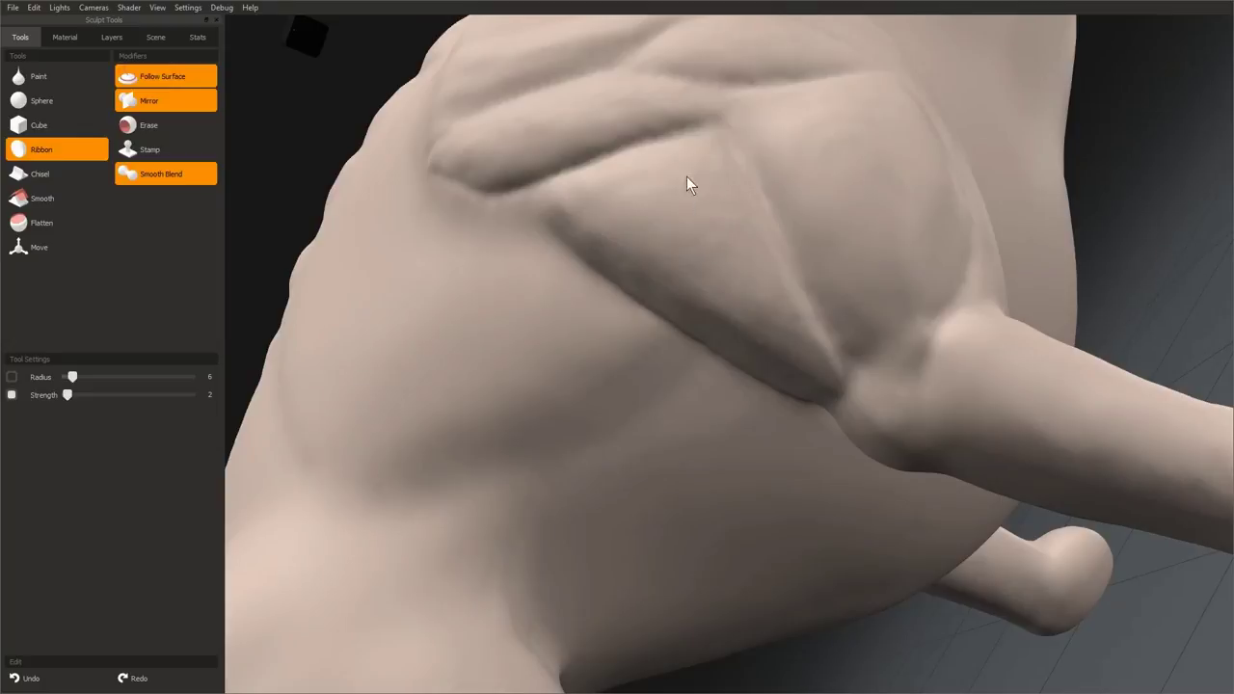
- Build up the surface of the rear upper-leg muscle below the diagonal shoulder band with Ribbon at radius 9, strength 2
{"action": "mouse_move", "coordinate": [686, 176]}
{"action": "middle_mouse_down"}
{"action": "mouse_move", "coordinate": [814, 626]}
{"action": "mouse_move", "coordinate": [792, 300]}
{"action": "middle_mouse_up"}
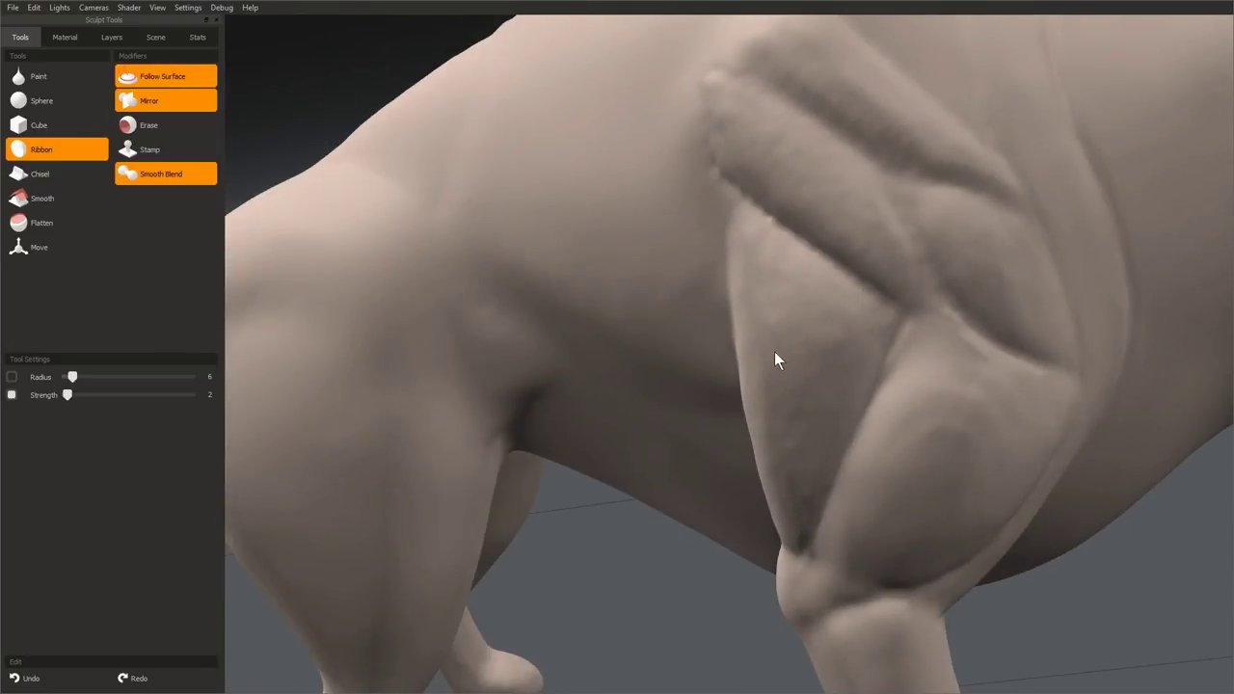
{"action": "mouse_move", "coordinate": [774, 351]}
{"action": "middle_mouse_down"}
{"action": "mouse_move", "coordinate": [780, 335]}
{"action": "mouse_move", "coordinate": [774, 346]}
{"action": "middle_mouse_up"}
{"action": "key", "text": "bracketright"}
{"action": "key", "text": "bracketright"}
{"action": "key", "text": "bracketright"}
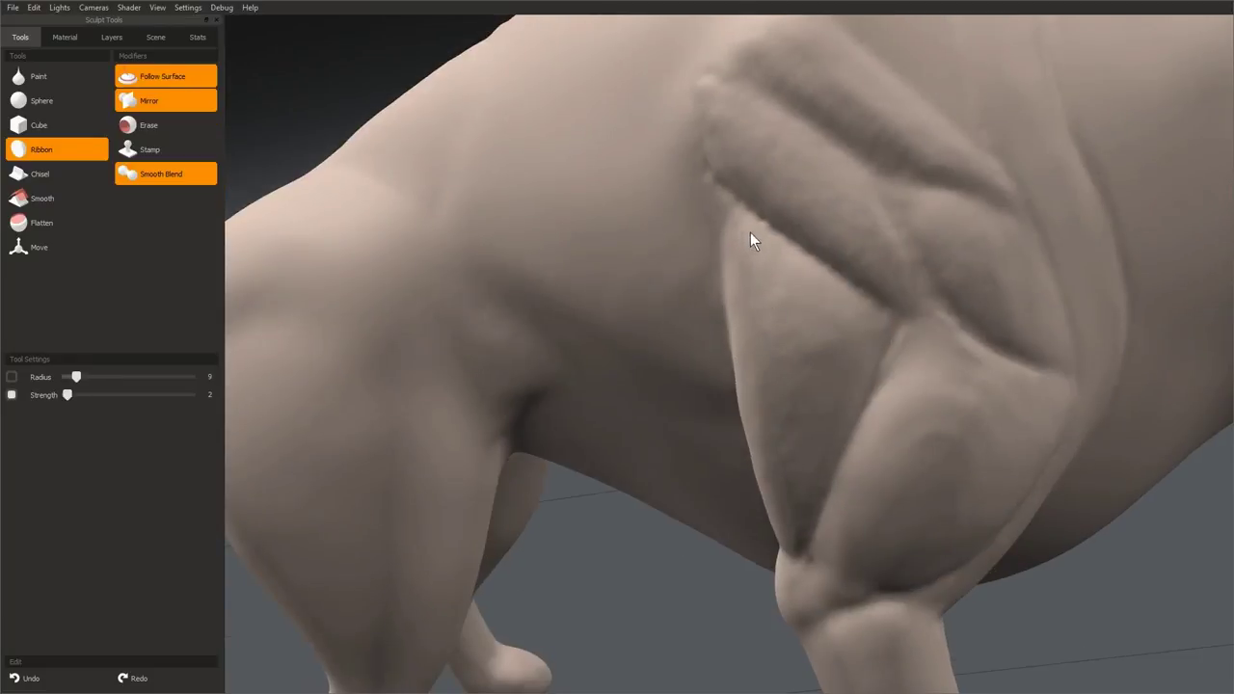
{"action": "mouse_move", "coordinate": [853, 309]}
{"action": "middle_mouse_down"}
{"action": "mouse_move", "coordinate": [810, 231]}
{"action": "mouse_move", "coordinate": [787, 473]}
{"action": "mouse_move", "coordinate": [724, 369]}
{"action": "mouse_move", "coordinate": [771, 313]}
{"action": "mouse_move", "coordinate": [770, 232]}
{"action": "middle_mouse_up"}
{"action": "key", "text": "bracketleft"}
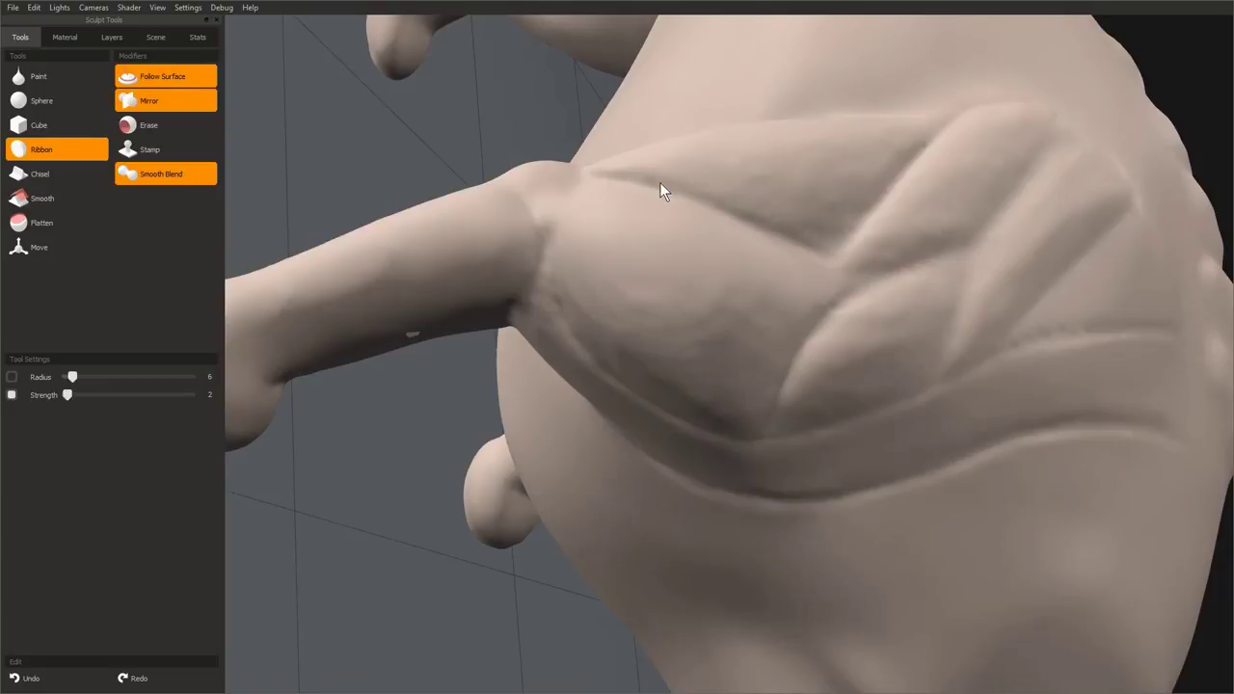
- Refine the rear upper-leg muscle and its junctions with the front muscle and shoulder band with Ribbon at radius 6, strength 2
{"action": "mouse_move", "coordinate": [660, 183]}
{"action": "middle_mouse_down"}
{"action": "mouse_move", "coordinate": [619, 285]}
{"action": "mouse_move", "coordinate": [705, 312]}
{"action": "mouse_move", "coordinate": [757, 253]}
{"action": "mouse_move", "coordinate": [694, 237]}
{"action": "mouse_move", "coordinate": [654, 362]}
{"action": "middle_mouse_up"}
{"action": "middle_click_drag", "start_coordinate": [713, 332], "coordinate": [715, 347]}
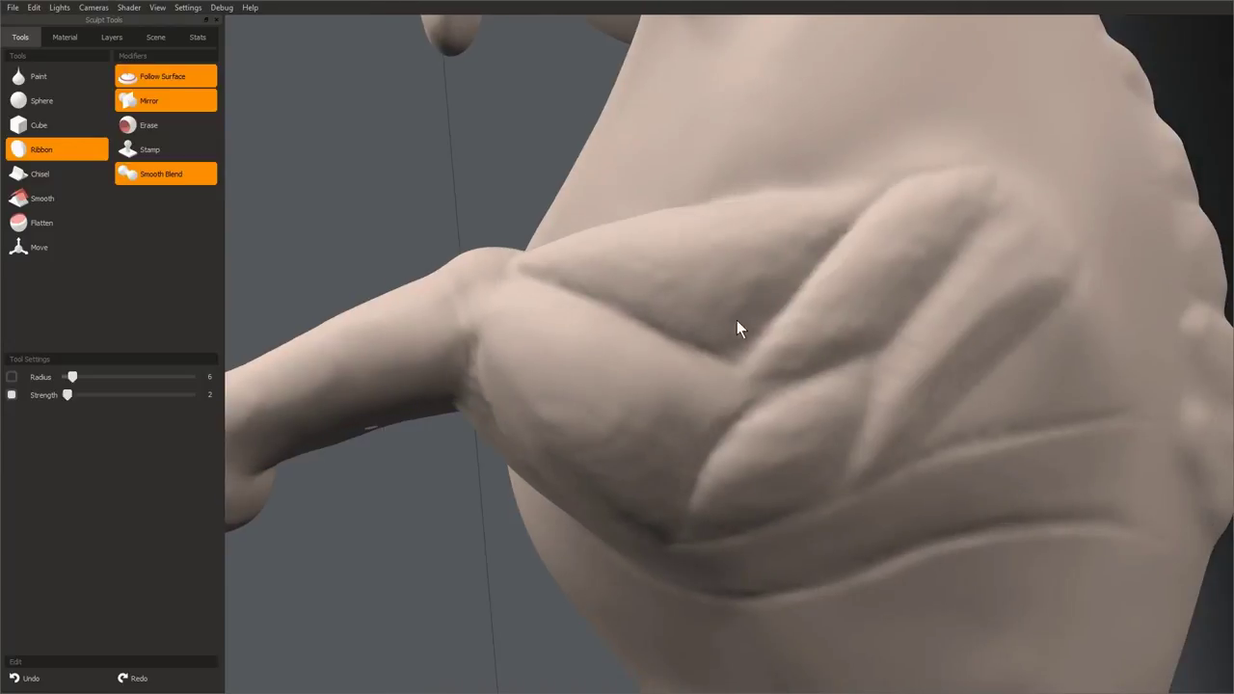
{"action": "scroll", "coordinate": [940, 458], "scroll_direction": "down", "scroll_amount": 5}
{"action": "middle_click_drag", "start_coordinate": [757, 289], "coordinate": [722, 234]}
{"action": "scroll", "coordinate": [640, 215], "scroll_direction": "up", "scroll_amount": 4}
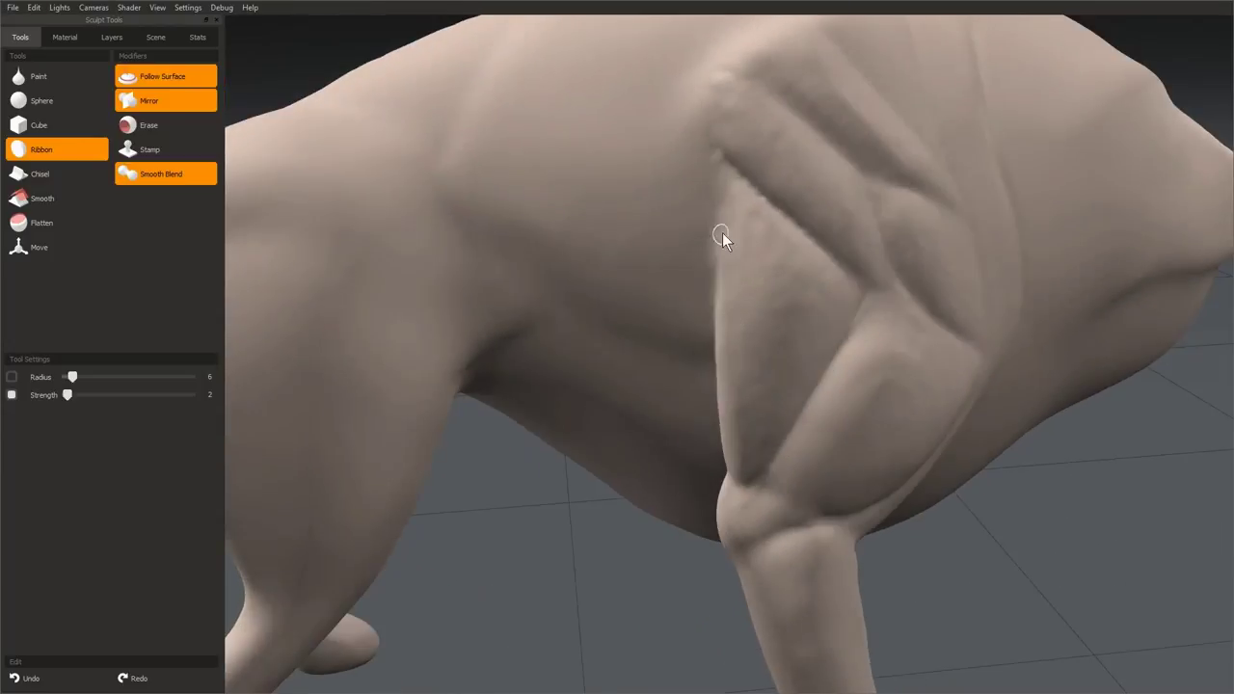
{"action": "scroll", "coordinate": [725, 186], "scroll_direction": "down", "scroll_amount": 5}
{"action": "mouse_move", "coordinate": [844, 485]}
{"action": "middle_mouse_down"}
{"action": "mouse_move", "coordinate": [824, 479]}
{"action": "mouse_move", "coordinate": [754, 385]}
{"action": "mouse_move", "coordinate": [818, 585]}
{"action": "middle_mouse_up"}
{"action": "scroll", "coordinate": [738, 380], "scroll_direction": "up", "scroll_amount": 5}
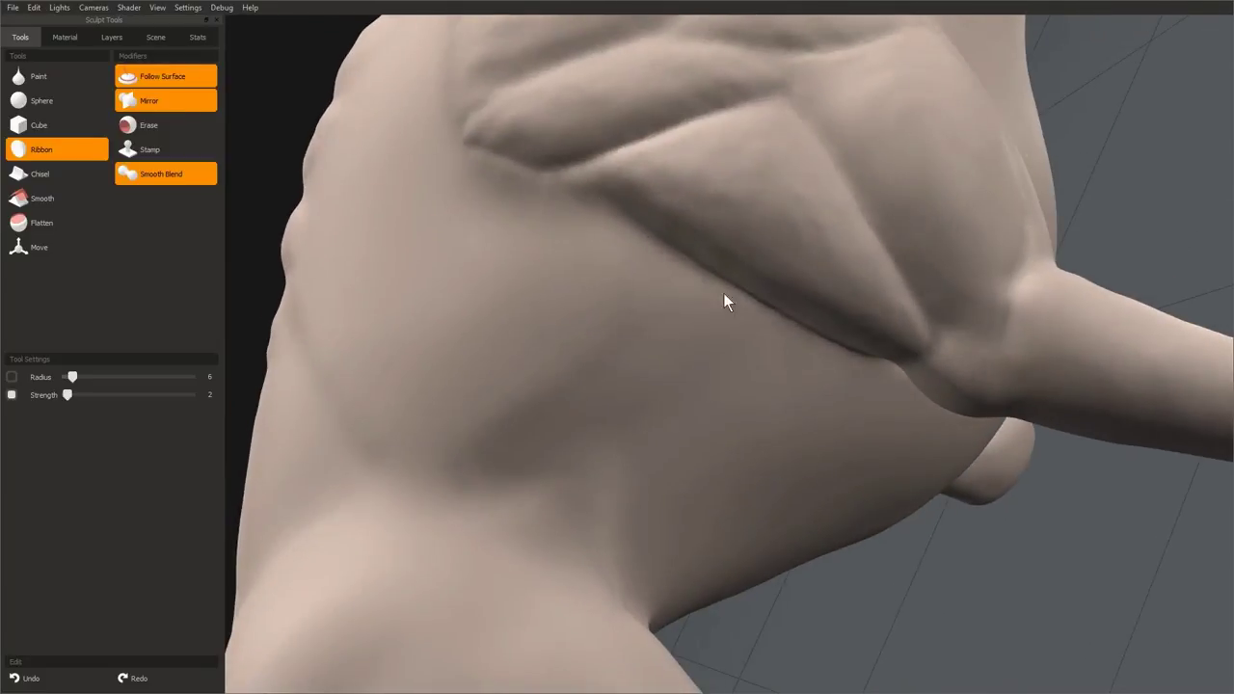
- Deepen the crease between the rear upper-leg muscle and the ribcage down behind the elbow with Ribbon at radius 5, strength 2
{"action": "mouse_move", "coordinate": [722, 295]}
{"action": "middle_mouse_down"}
{"action": "mouse_move", "coordinate": [666, 176]}
{"action": "mouse_move", "coordinate": [625, 375]}
{"action": "mouse_move", "coordinate": [579, 339]}
{"action": "middle_mouse_up"}
{"action": "key", "text": "bracketleft"}
{"action": "key", "text": "bracketright"}
{"action": "key", "text": "bracketright"}
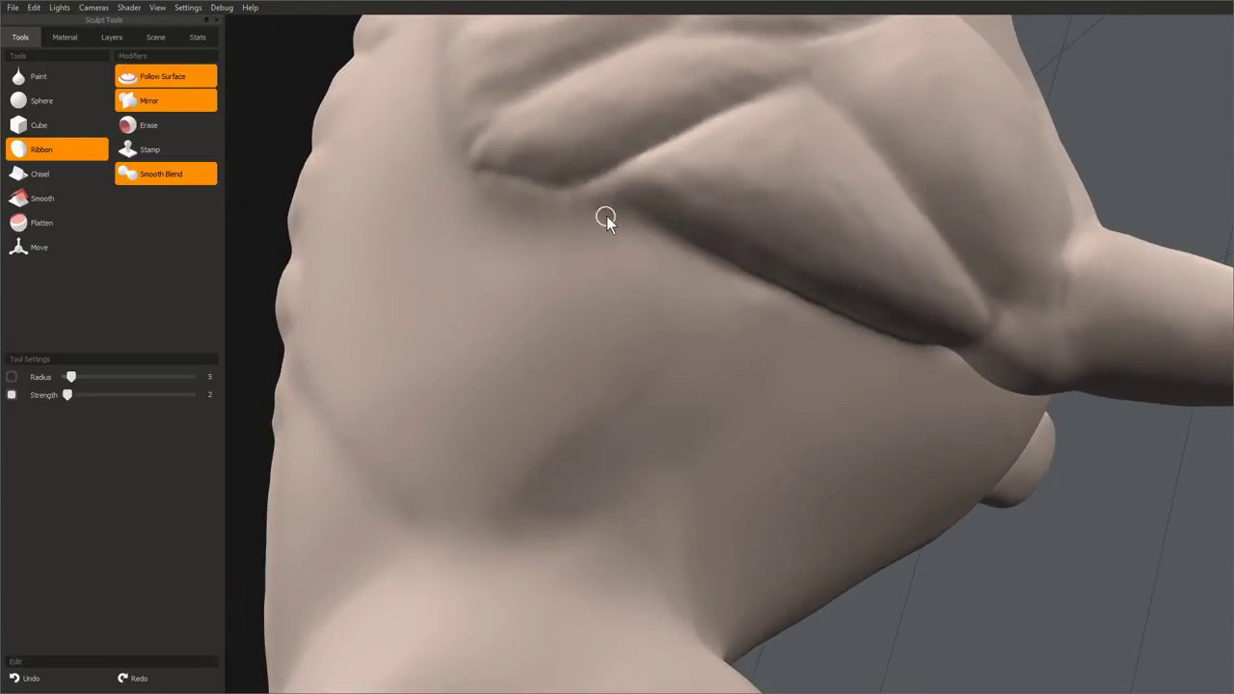
{"action": "middle_click_drag", "start_coordinate": [713, 258], "coordinate": [752, 286]}
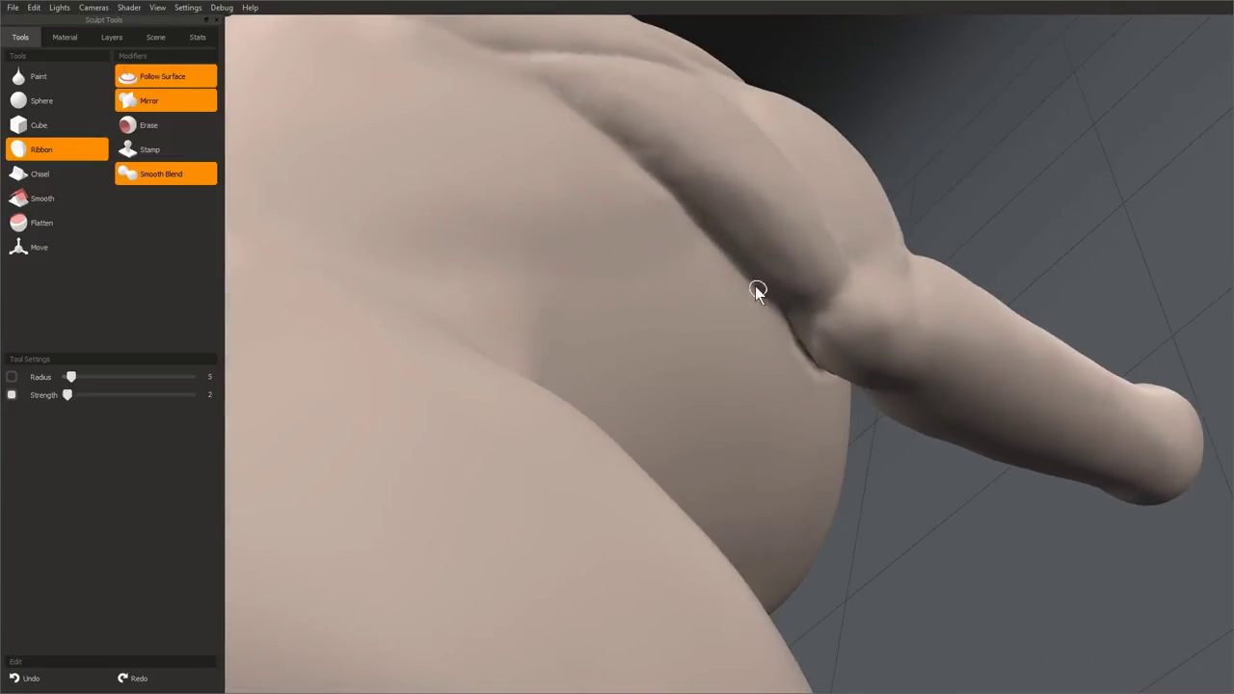
{"action": "mouse_move", "coordinate": [790, 336]}
{"action": "middle_mouse_down"}
{"action": "mouse_move", "coordinate": [579, 221]}
{"action": "mouse_move", "coordinate": [746, 440]}
{"action": "mouse_move", "coordinate": [625, 325]}
{"action": "mouse_move", "coordinate": [629, 284]}
{"action": "mouse_move", "coordinate": [730, 242]}
{"action": "mouse_move", "coordinate": [686, 289]}
{"action": "mouse_move", "coordinate": [707, 211]}
{"action": "middle_mouse_up"}
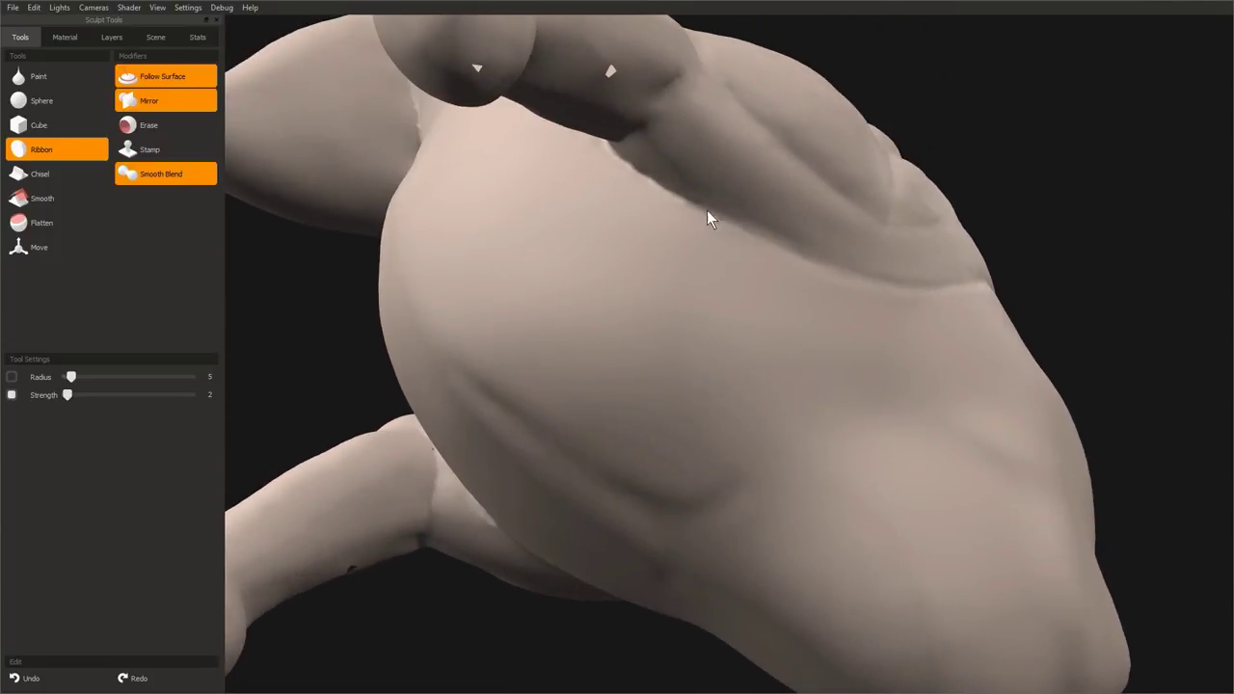
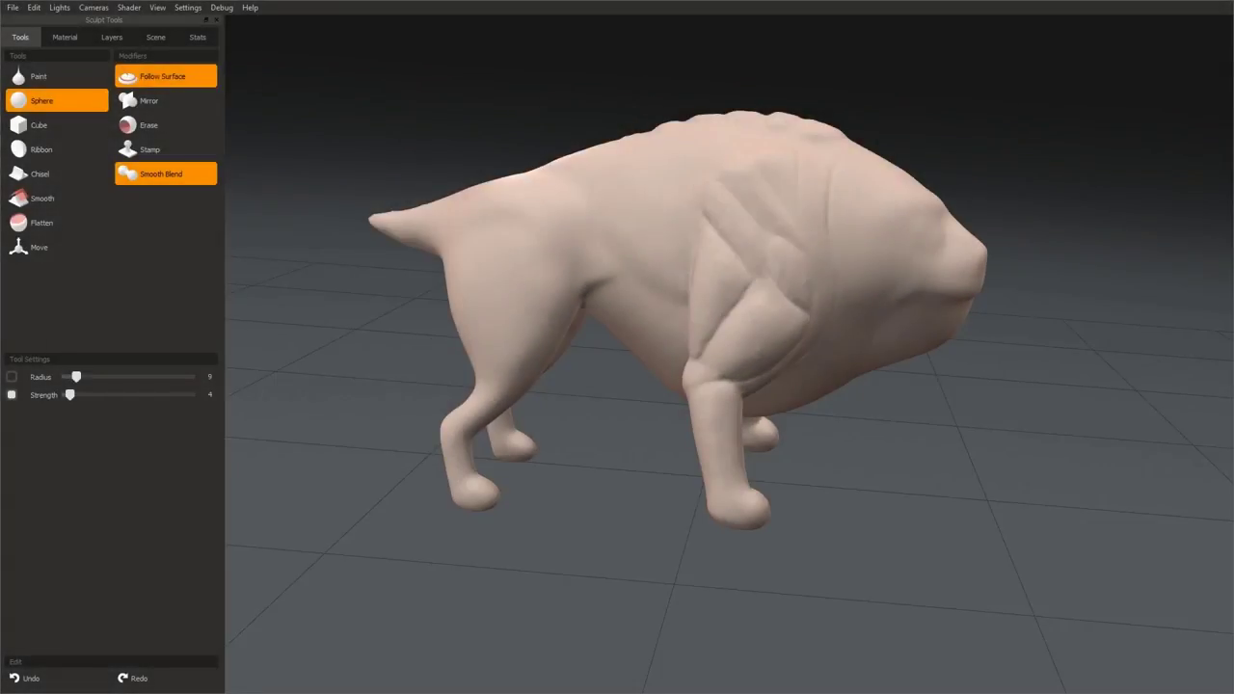
- Carve the lower ribcage edge from the flank to the front leg with Sphere at radius 9 and 14, strength 4
{"action": "scroll", "coordinate": [683, 353], "scroll_direction": "up", "scroll_amount": 6}
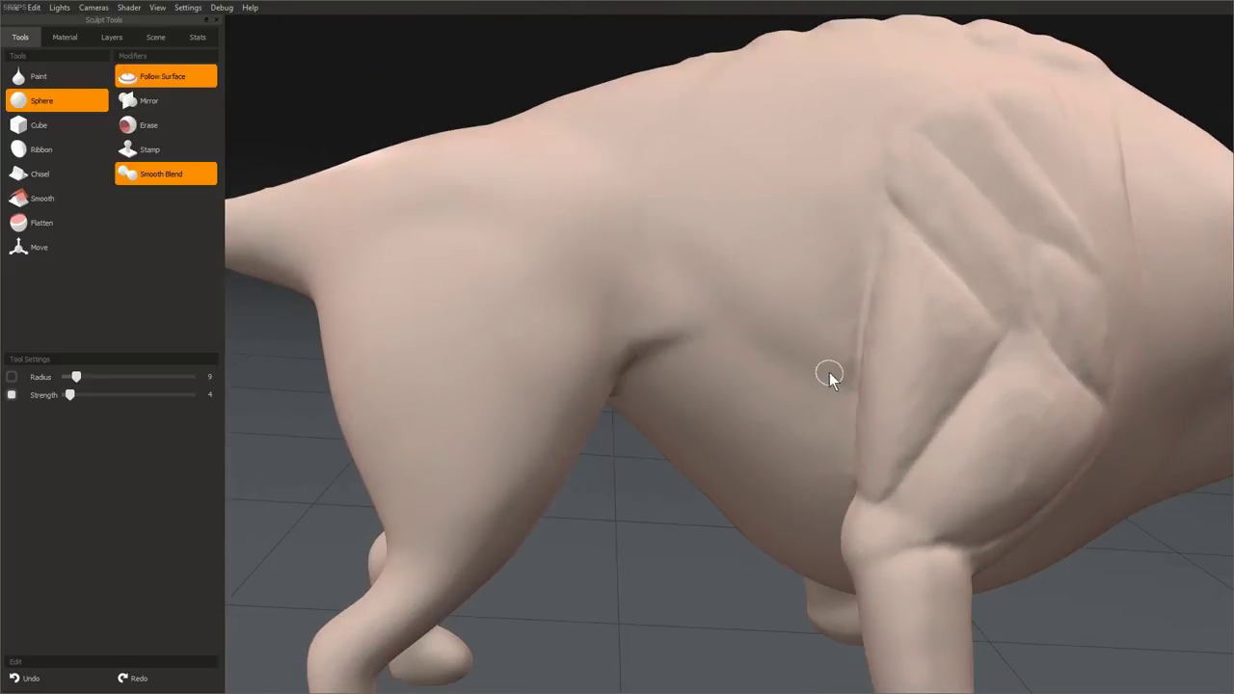
{"action": "mouse_move", "coordinate": [831, 373]}
{"action": "left_mouse_down"}
{"action": "mouse_move", "coordinate": [793, 372]}
{"action": "mouse_move", "coordinate": [716, 270]}
{"action": "mouse_move", "coordinate": [732, 303]}
{"action": "mouse_move", "coordinate": [791, 336]}
{"action": "left_mouse_up"}
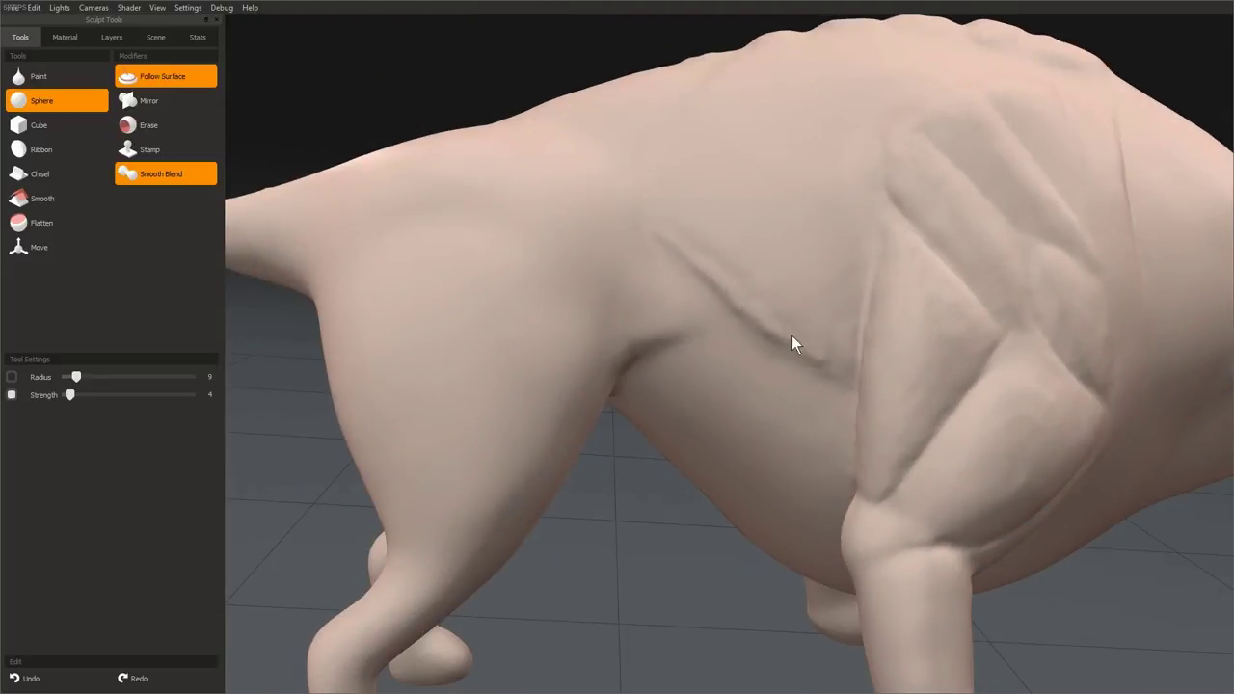
{"action": "middle_click_drag", "start_coordinate": [792, 336], "coordinate": [793, 387]}
{"action": "key", "text": "bracketright"}
{"action": "left_click_drag", "start_coordinate": [792, 388], "coordinate": [705, 268]}
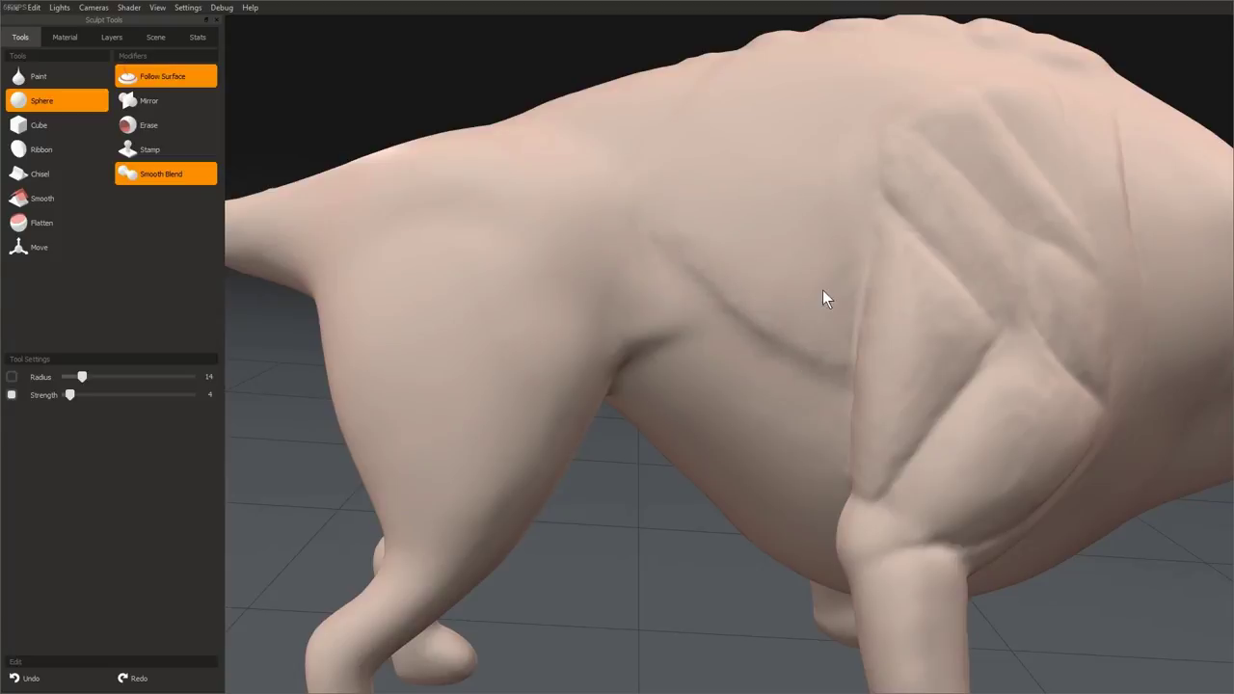
- Shape the lower ribcage edge and the flank in front of the hind leg with Ribbon at radius 9, strength 3
{"action": "left_click", "coordinate": [46, 151]}
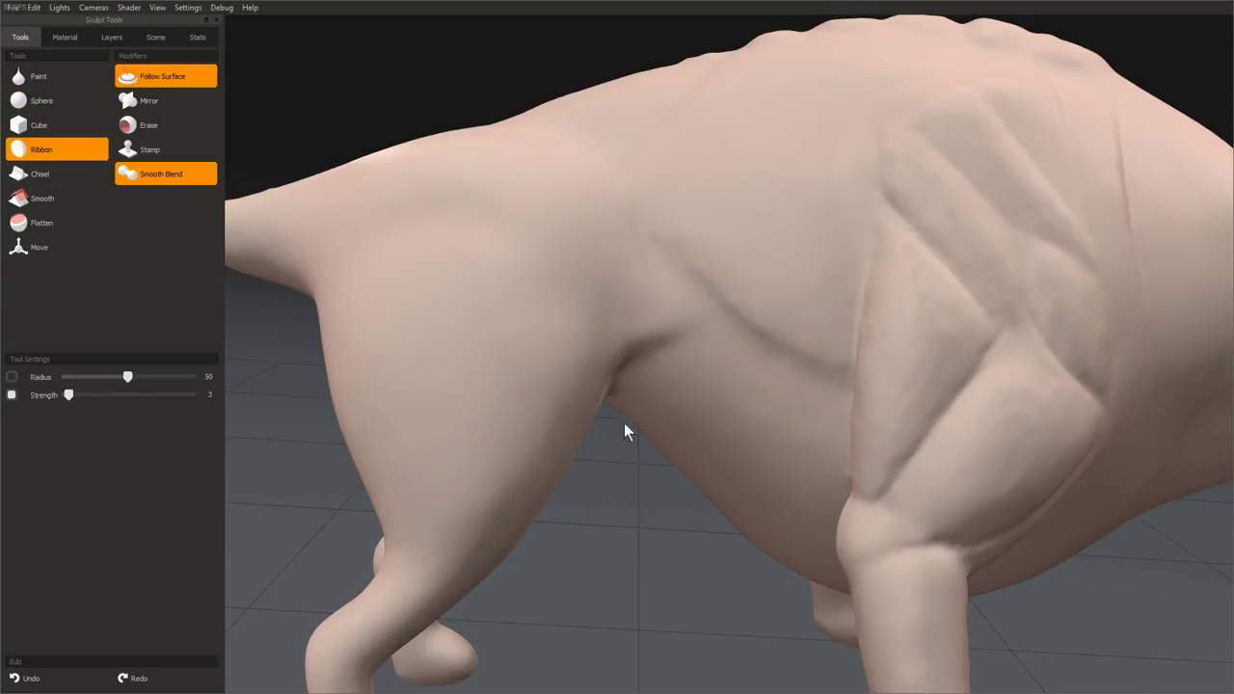
{"action": "right_click_drag", "start_coordinate": [888, 363], "coordinate": [807, 373]}
{"action": "mouse_move", "coordinate": [756, 318]}
{"action": "middle_mouse_down"}
{"action": "mouse_move", "coordinate": [849, 368]}
{"action": "mouse_move", "coordinate": [804, 342]}
{"action": "middle_mouse_up"}
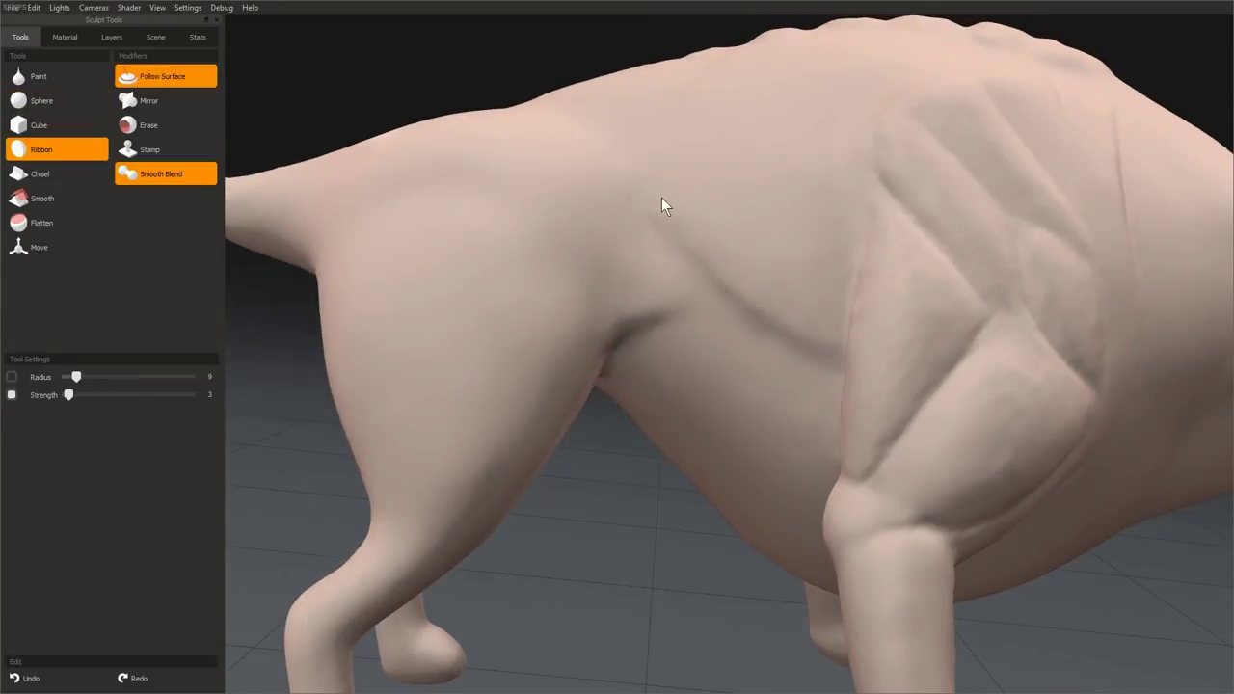
{"action": "middle_click_drag", "start_coordinate": [661, 199], "coordinate": [761, 301]}
{"action": "middle_click_drag", "start_coordinate": [674, 200], "coordinate": [646, 242]}
{"action": "left_click_drag", "start_coordinate": [661, 230], "coordinate": [729, 306]}
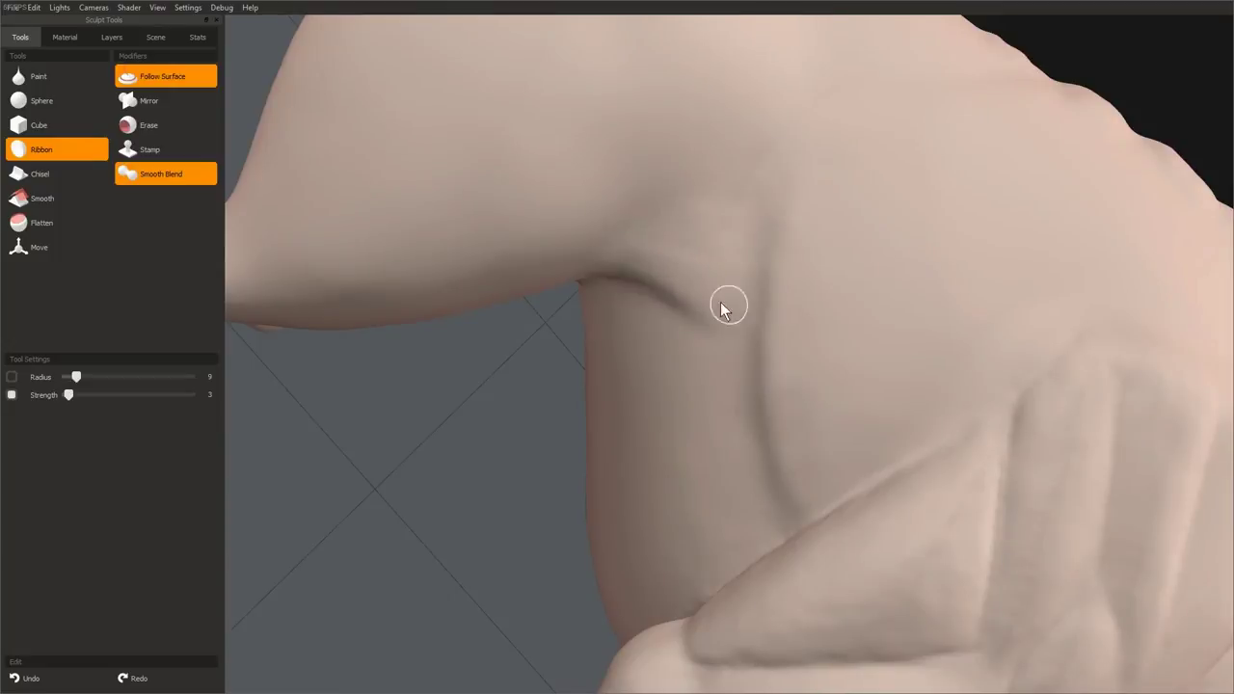
{"action": "mouse_move", "coordinate": [712, 278]}
{"action": "middle_mouse_down"}
{"action": "mouse_move", "coordinate": [730, 199]}
{"action": "mouse_move", "coordinate": [821, 242]}
{"action": "mouse_move", "coordinate": [716, 198]}
{"action": "mouse_move", "coordinate": [748, 226]}
{"action": "mouse_move", "coordinate": [712, 184]}
{"action": "mouse_move", "coordinate": [713, 206]}
{"action": "mouse_move", "coordinate": [774, 225]}
{"action": "middle_mouse_up"}
{"action": "key", "text": "bracketright"}
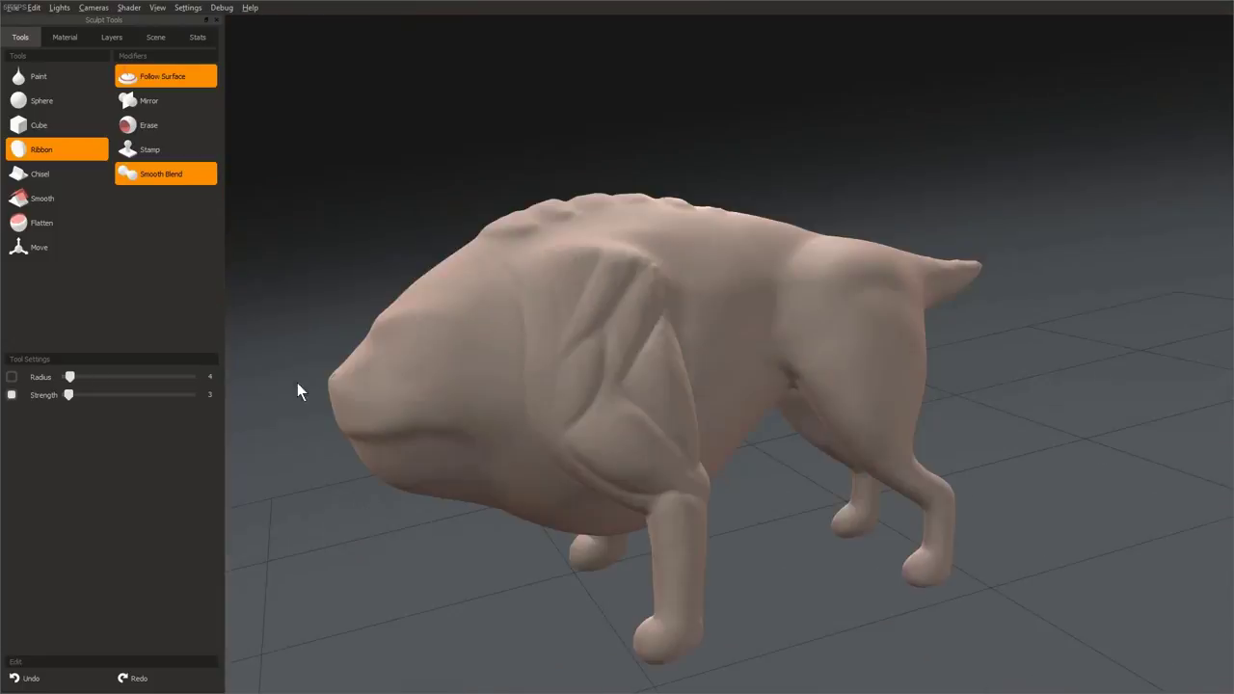
- Define the crease between the inner thigh and the belly on the underside with Ribbon at radius 4 and 6, strength 3
{"action": "middle_click_drag", "start_coordinate": [298, 391], "coordinate": [724, 386]}
{"action": "left_click", "coordinate": [155, 37]}
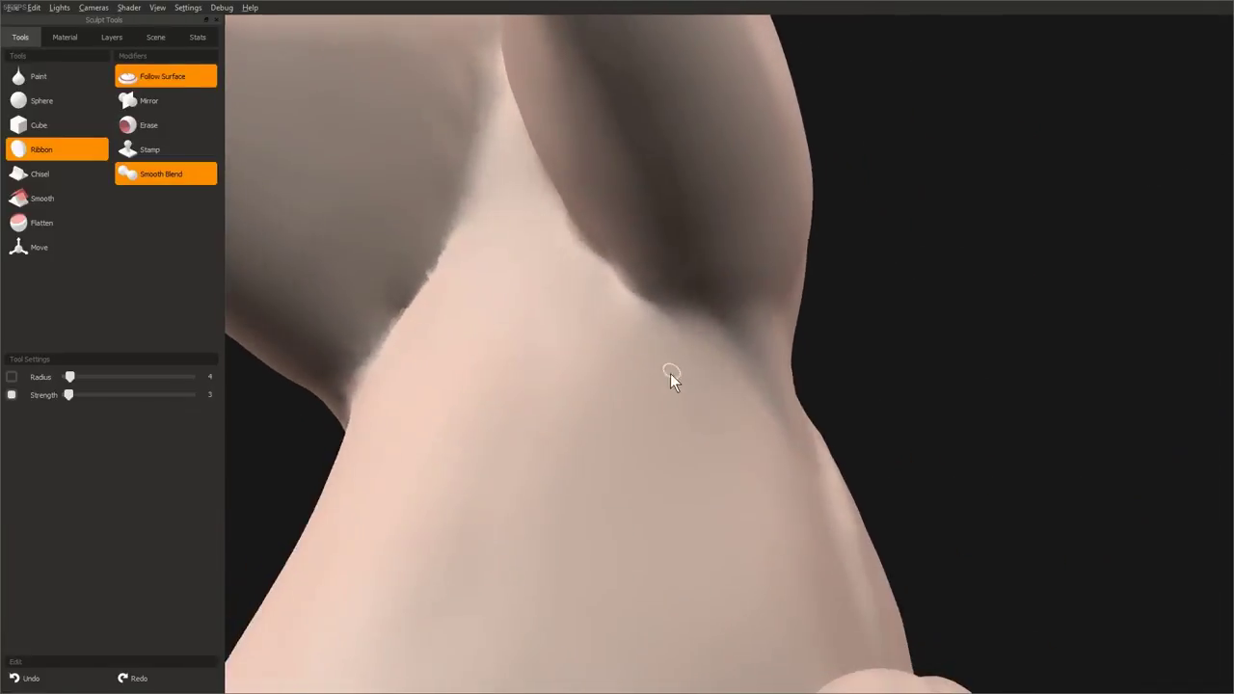
{"action": "middle_click_drag", "start_coordinate": [619, 277], "coordinate": [606, 270]}
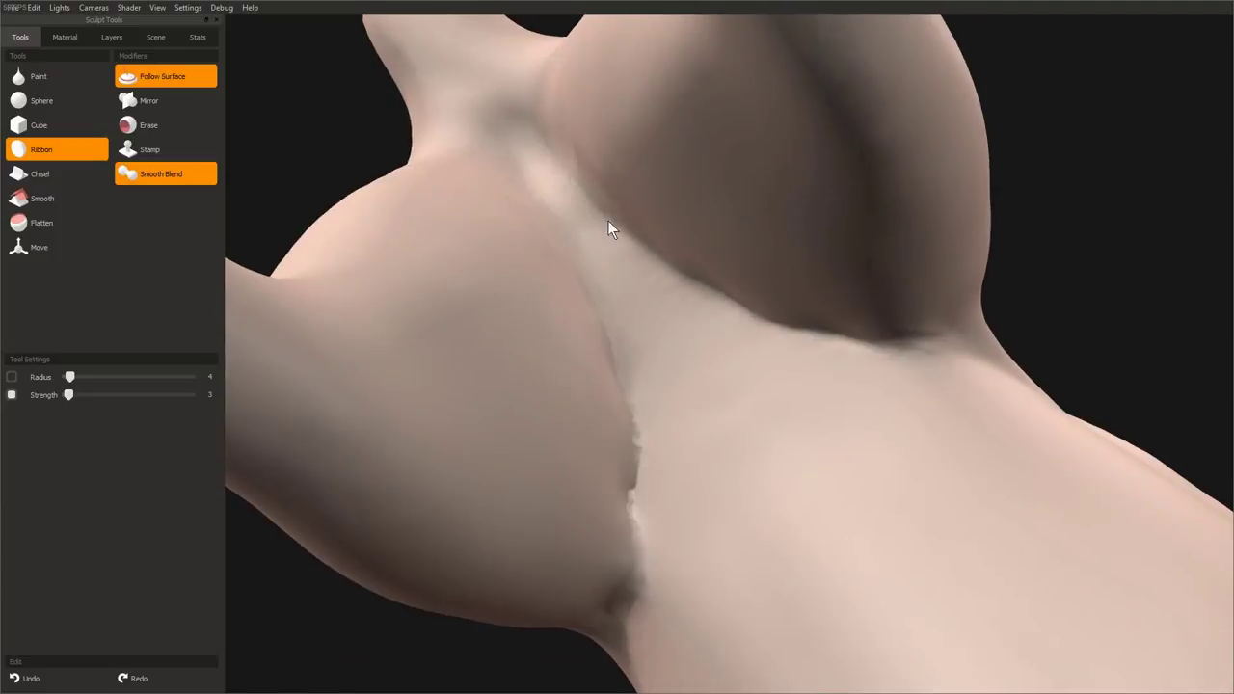
{"action": "middle_click_drag", "start_coordinate": [608, 224], "coordinate": [707, 319]}
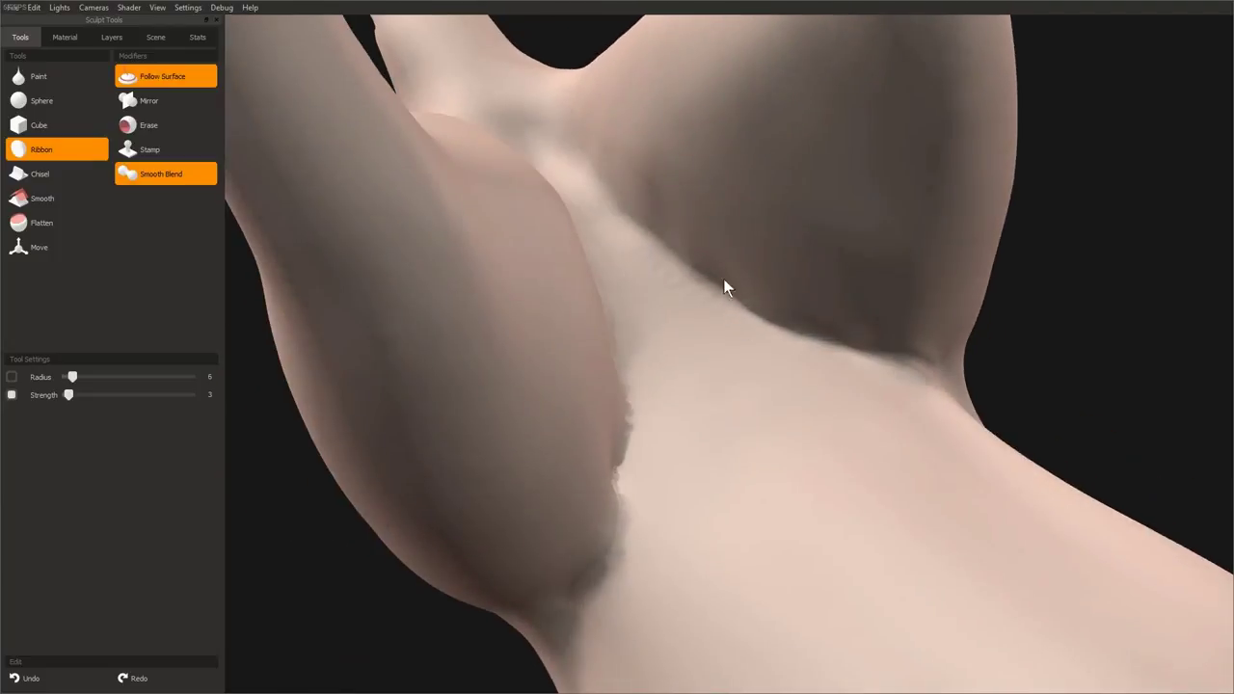
{"action": "middle_click_drag", "start_coordinate": [881, 352], "coordinate": [633, 386]}
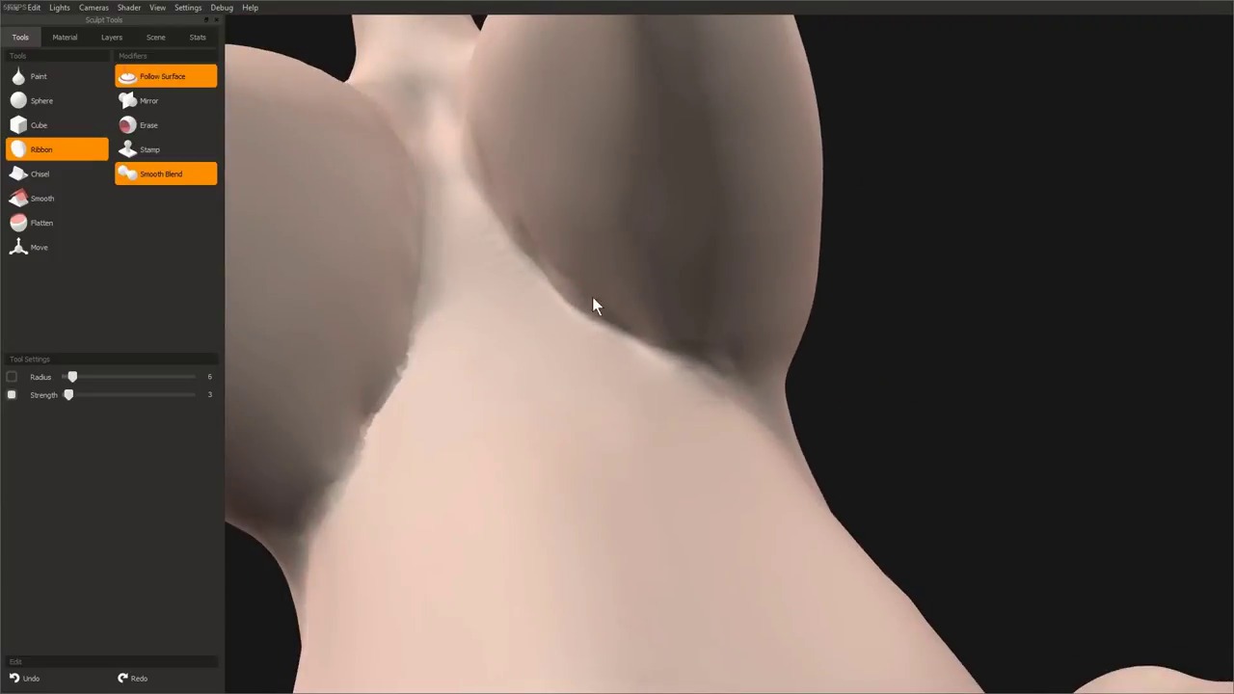
{"action": "left_click_drag", "start_coordinate": [596, 313], "coordinate": [680, 353]}
{"action": "middle_click_drag", "start_coordinate": [679, 353], "coordinate": [673, 337]}
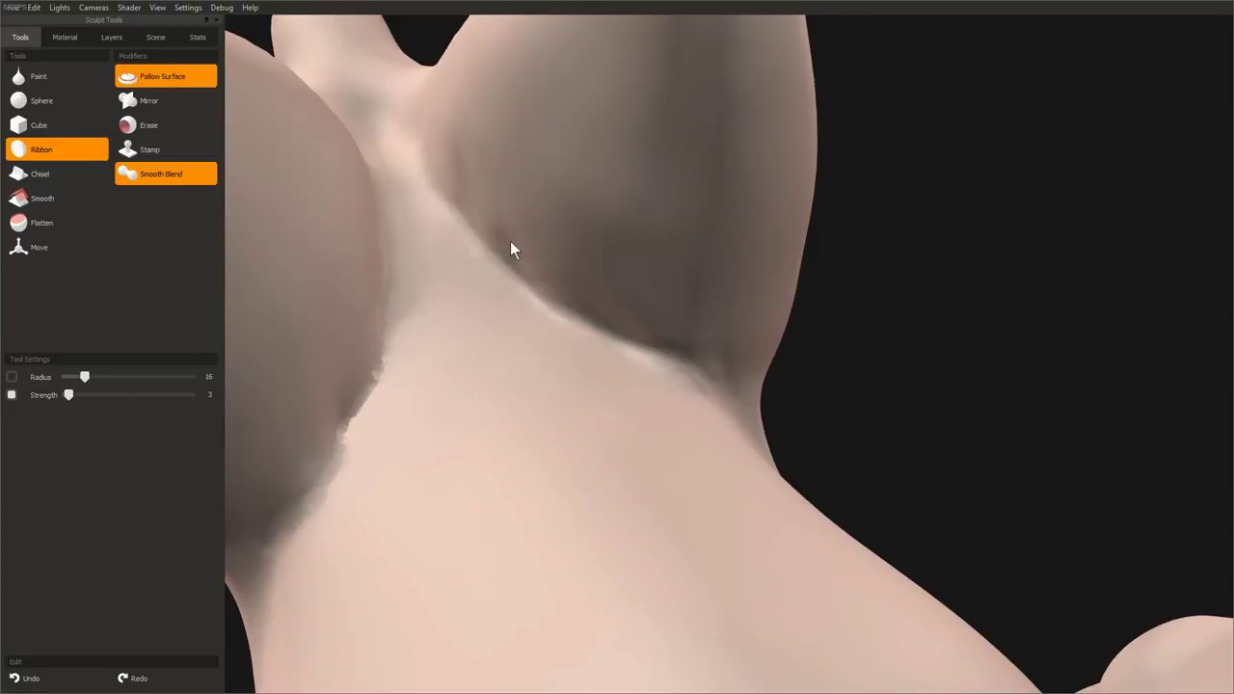
- Blend the inner thigh toward the crotch and tail base with Ribbon at radius 16 and 11, strength 3
{"action": "middle_click_drag", "start_coordinate": [510, 241], "coordinate": [599, 314]}
{"action": "mouse_move", "coordinate": [758, 380]}
{"action": "middle_mouse_down"}
{"action": "mouse_move", "coordinate": [661, 284]}
{"action": "mouse_move", "coordinate": [580, 355]}
{"action": "middle_mouse_up"}
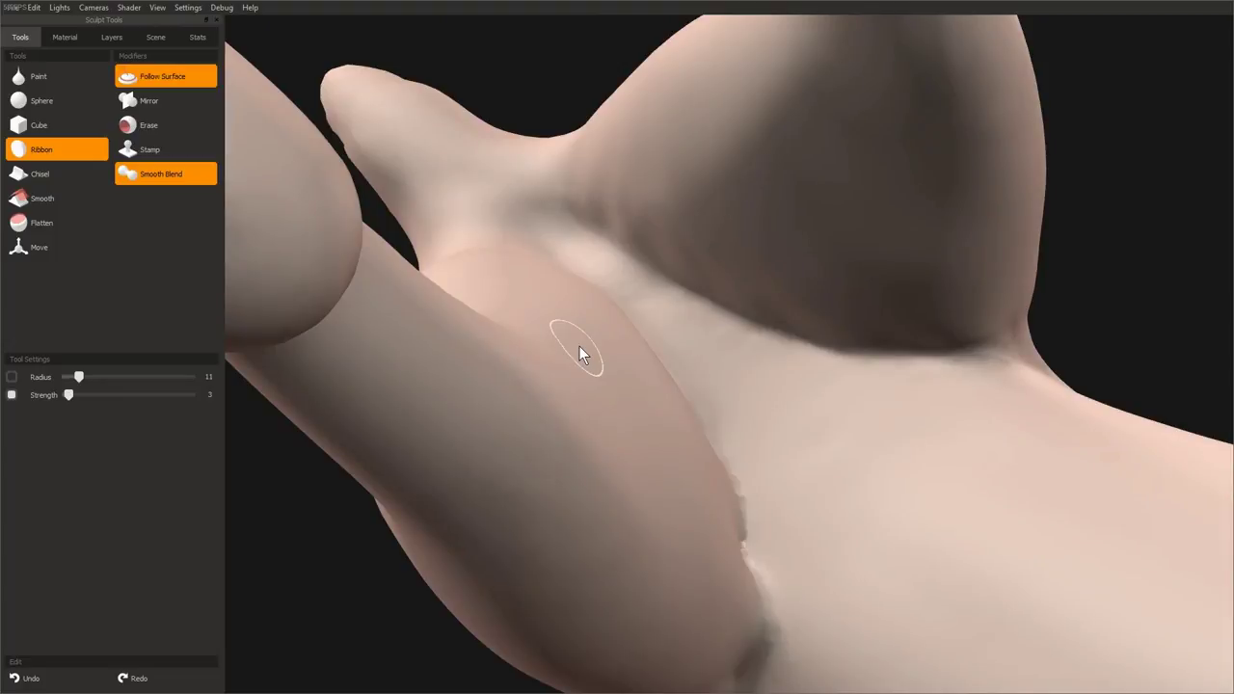
{"action": "middle_click_drag", "start_coordinate": [641, 328], "coordinate": [616, 338]}
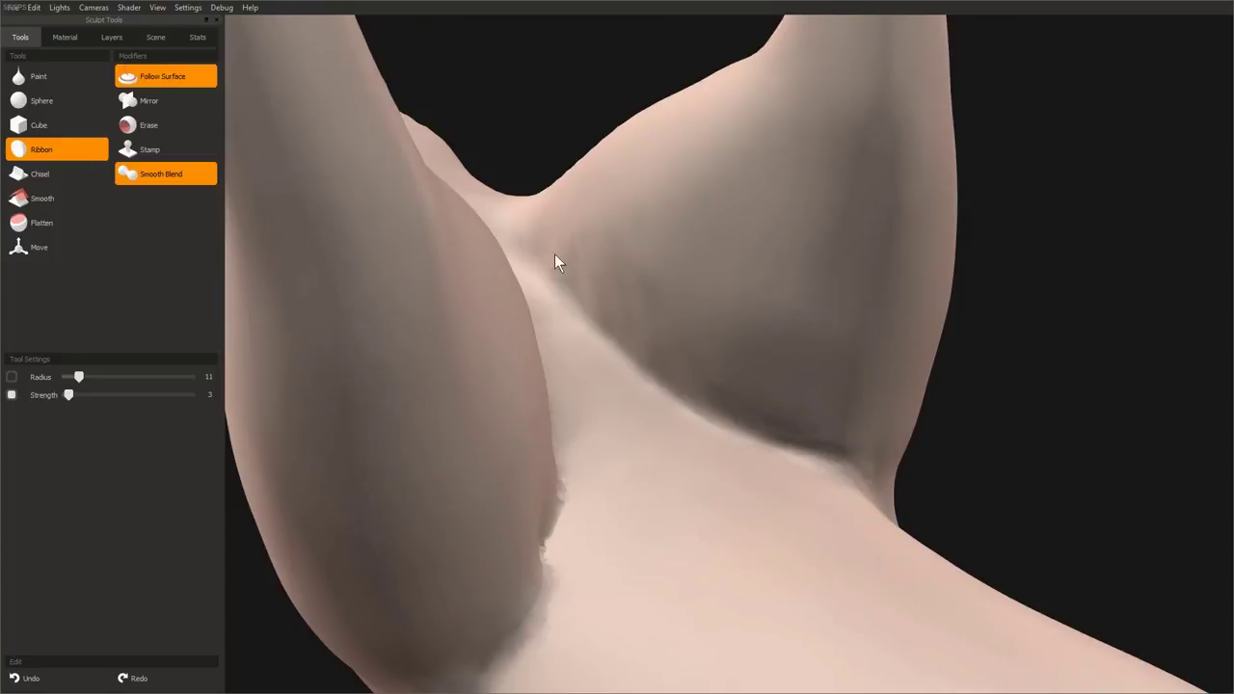
{"action": "middle_click_drag", "start_coordinate": [554, 253], "coordinate": [629, 374]}
{"action": "mouse_move", "coordinate": [568, 273]}
{"action": "middle_mouse_down"}
{"action": "mouse_move", "coordinate": [638, 245]}
{"action": "mouse_move", "coordinate": [818, 328]}
{"action": "mouse_move", "coordinate": [652, 362]}
{"action": "mouse_move", "coordinate": [714, 286]}
{"action": "middle_mouse_up"}
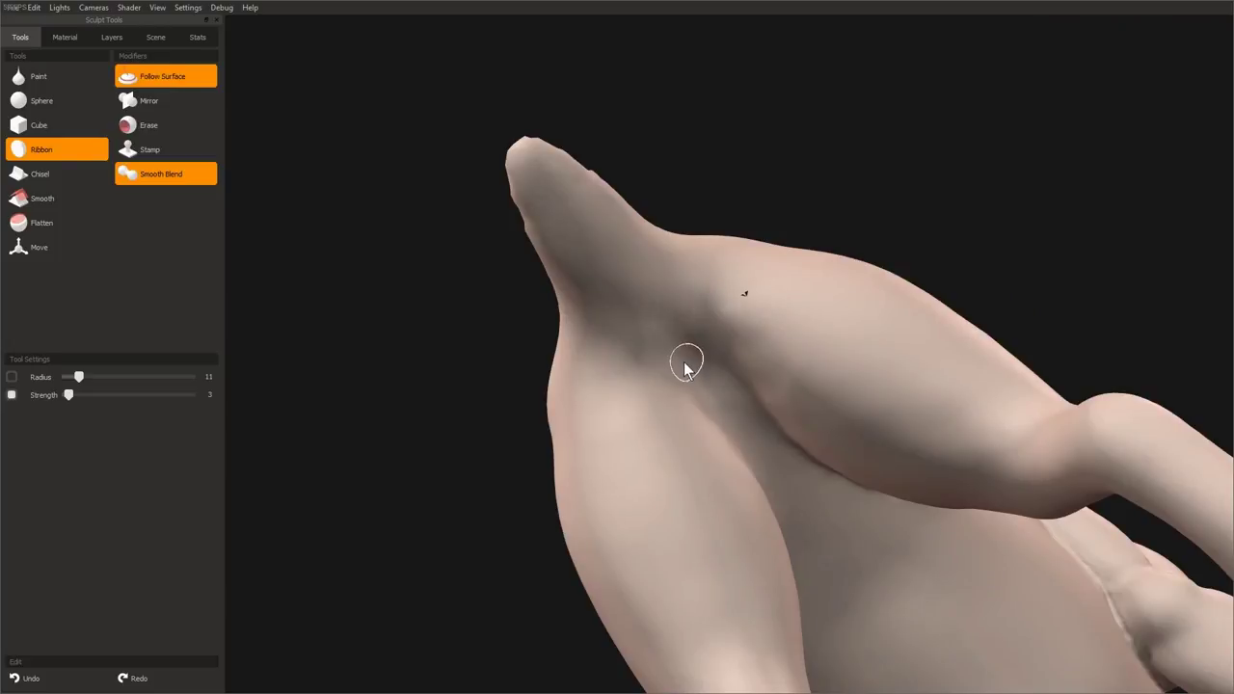
{"action": "mouse_move", "coordinate": [684, 365]}
{"action": "middle_mouse_down"}
{"action": "mouse_move", "coordinate": [737, 370]}
{"action": "mouse_move", "coordinate": [688, 287]}
{"action": "mouse_move", "coordinate": [611, 293]}
{"action": "middle_mouse_up"}
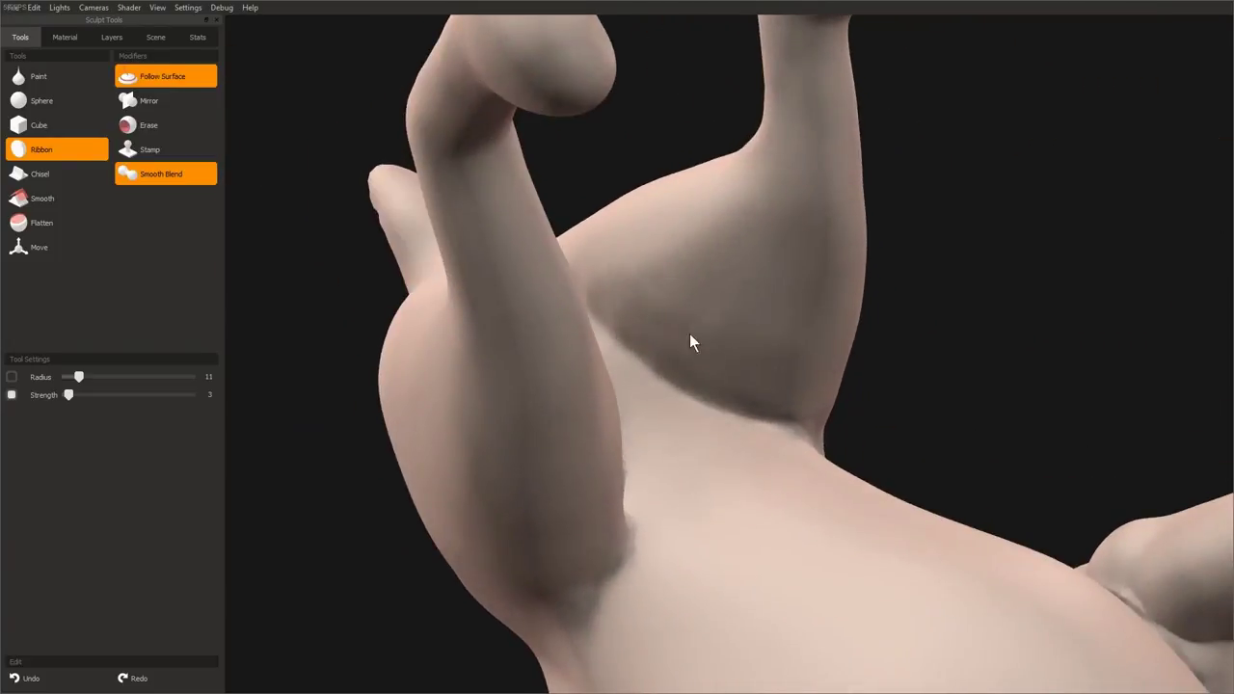
{"action": "middle_click_drag", "start_coordinate": [689, 340], "coordinate": [627, 338]}
- Shape the skin fold joining the front of the hind thigh to the flank with Ribbon at radius 7, strength 3
{"action": "mouse_move", "coordinate": [778, 437]}
{"action": "middle_mouse_down"}
{"action": "mouse_move", "coordinate": [785, 353]}
{"action": "mouse_move", "coordinate": [700, 422]}
{"action": "mouse_move", "coordinate": [733, 337]}
{"action": "mouse_move", "coordinate": [464, 412]}
{"action": "mouse_move", "coordinate": [602, 397]}
{"action": "mouse_move", "coordinate": [680, 342]}
{"action": "mouse_move", "coordinate": [610, 397]}
{"action": "mouse_move", "coordinate": [664, 328]}
{"action": "middle_mouse_up"}
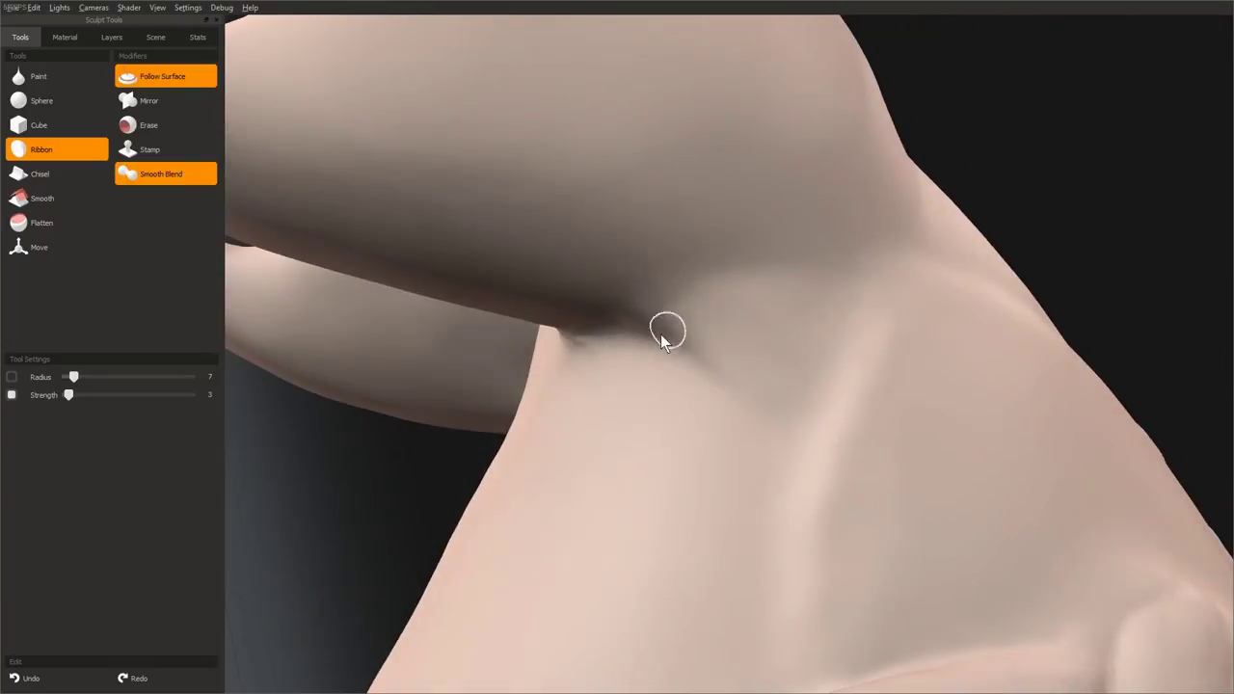
{"action": "middle_click_drag", "start_coordinate": [768, 269], "coordinate": [652, 344]}
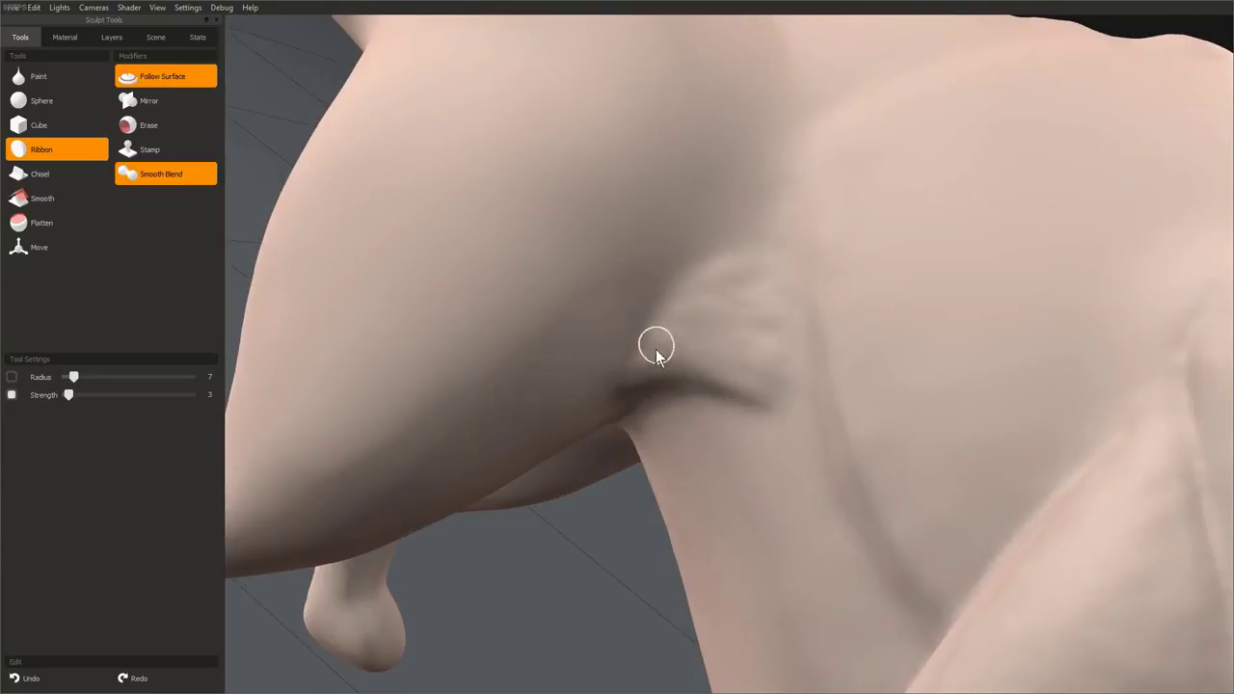
{"action": "mouse_move", "coordinate": [729, 297]}
{"action": "middle_mouse_down"}
{"action": "mouse_move", "coordinate": [735, 336]}
{"action": "mouse_move", "coordinate": [863, 367]}
{"action": "mouse_move", "coordinate": [617, 408]}
{"action": "mouse_move", "coordinate": [705, 309]}
{"action": "middle_mouse_up"}
{"action": "mouse_move", "coordinate": [779, 331]}
{"action": "middle_mouse_down"}
{"action": "mouse_move", "coordinate": [976, 477]}
{"action": "mouse_move", "coordinate": [636, 284]}
{"action": "mouse_move", "coordinate": [810, 482]}
{"action": "mouse_move", "coordinate": [678, 352]}
{"action": "mouse_move", "coordinate": [686, 284]}
{"action": "middle_mouse_up"}
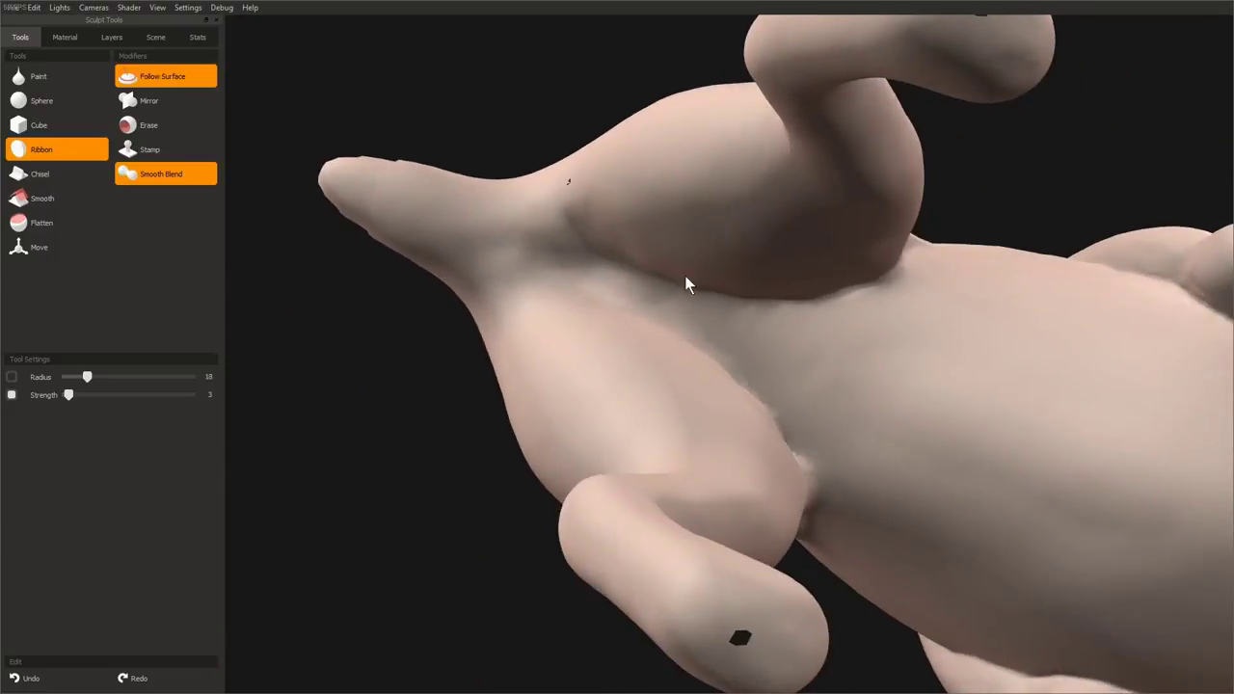
- Round the inner thigh along its border with the belly using broad Ribbon strokes at radius 22, strength 3
{"action": "key", "text": "bracketright"}
{"action": "key", "text": "bracketright"}
{"action": "left_click_drag", "start_coordinate": [635, 256], "coordinate": [694, 282]}
{"action": "middle_click_drag", "start_coordinate": [694, 282], "coordinate": [616, 212]}
{"action": "left_click_drag", "start_coordinate": [616, 212], "coordinate": [822, 287]}
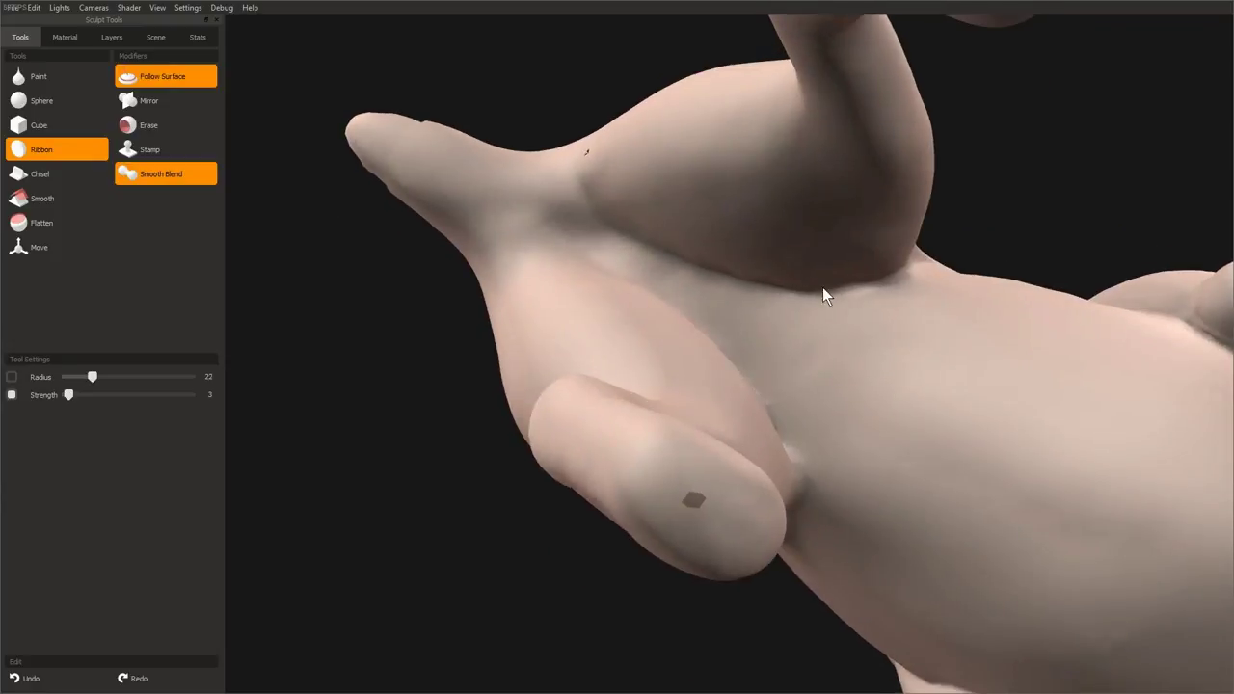
{"action": "mouse_move", "coordinate": [628, 228]}
{"action": "middle_mouse_down"}
{"action": "mouse_move", "coordinate": [729, 298]}
{"action": "mouse_move", "coordinate": [761, 217]}
{"action": "mouse_move", "coordinate": [617, 287]}
{"action": "mouse_move", "coordinate": [658, 264]}
{"action": "mouse_move", "coordinate": [623, 322]}
{"action": "mouse_move", "coordinate": [644, 431]}
{"action": "mouse_move", "coordinate": [675, 412]}
{"action": "middle_mouse_up"}
- Sharpen the front part of the crease between the inner thigh and the belly with Ribbon at radius 7, strength 3
{"action": "scroll", "coordinate": [622, 285], "scroll_direction": "down", "scroll_amount": 8}
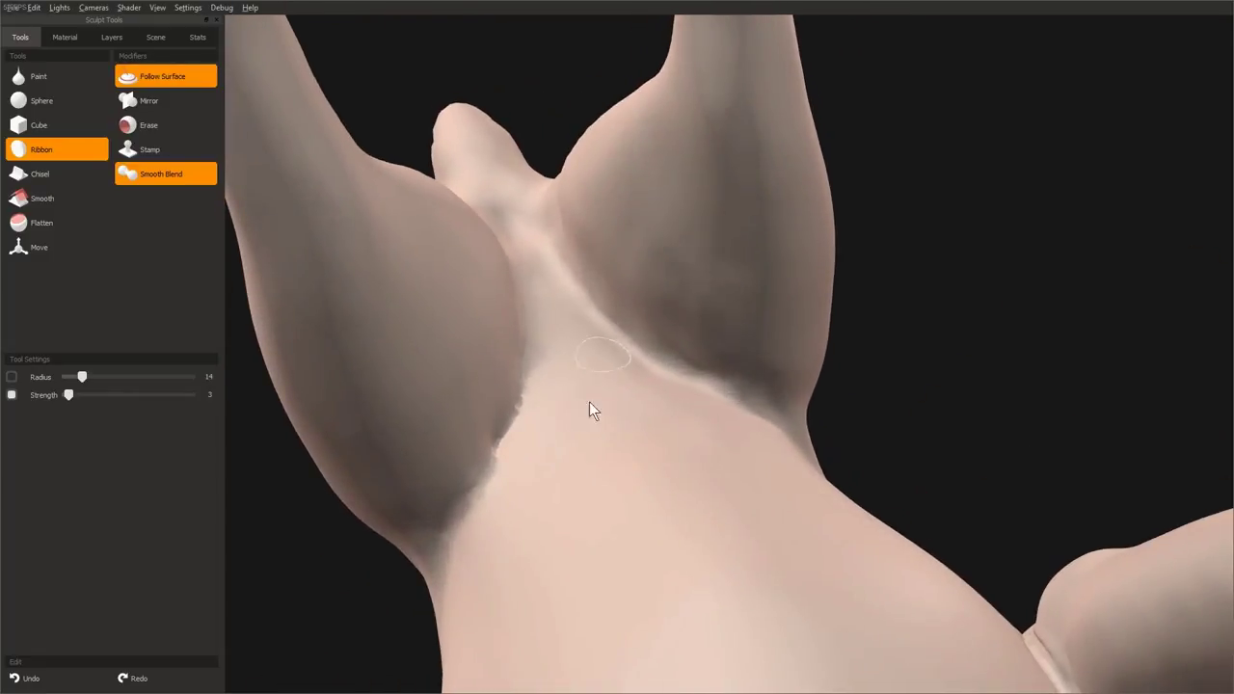
{"action": "mouse_move", "coordinate": [589, 407]}
{"action": "middle_mouse_down"}
{"action": "mouse_move", "coordinate": [633, 314]}
{"action": "mouse_move", "coordinate": [706, 292]}
{"action": "mouse_move", "coordinate": [656, 523]}
{"action": "mouse_move", "coordinate": [650, 347]}
{"action": "mouse_move", "coordinate": [699, 462]}
{"action": "mouse_move", "coordinate": [708, 283]}
{"action": "middle_mouse_up"}
{"action": "scroll", "coordinate": [706, 292], "scroll_direction": "down", "scroll_amount": 7}
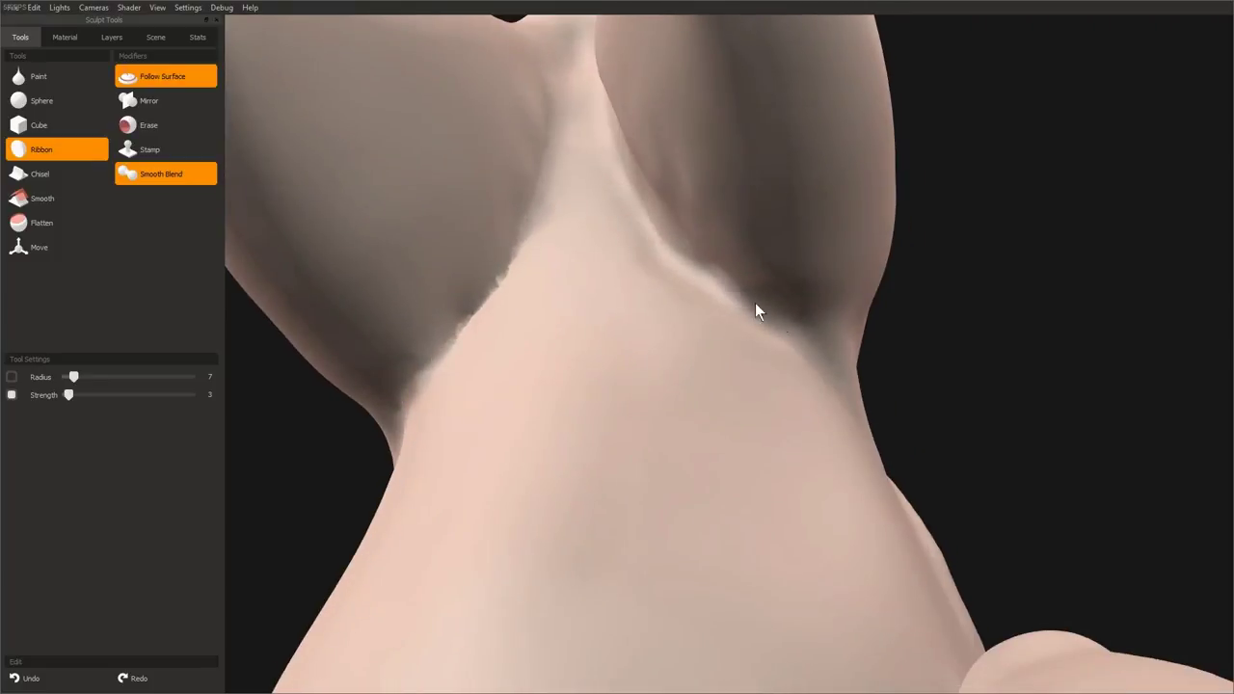
{"action": "mouse_move", "coordinate": [661, 217]}
{"action": "middle_mouse_down"}
{"action": "mouse_move", "coordinate": [711, 313]}
{"action": "mouse_move", "coordinate": [719, 262]}
{"action": "middle_mouse_up"}
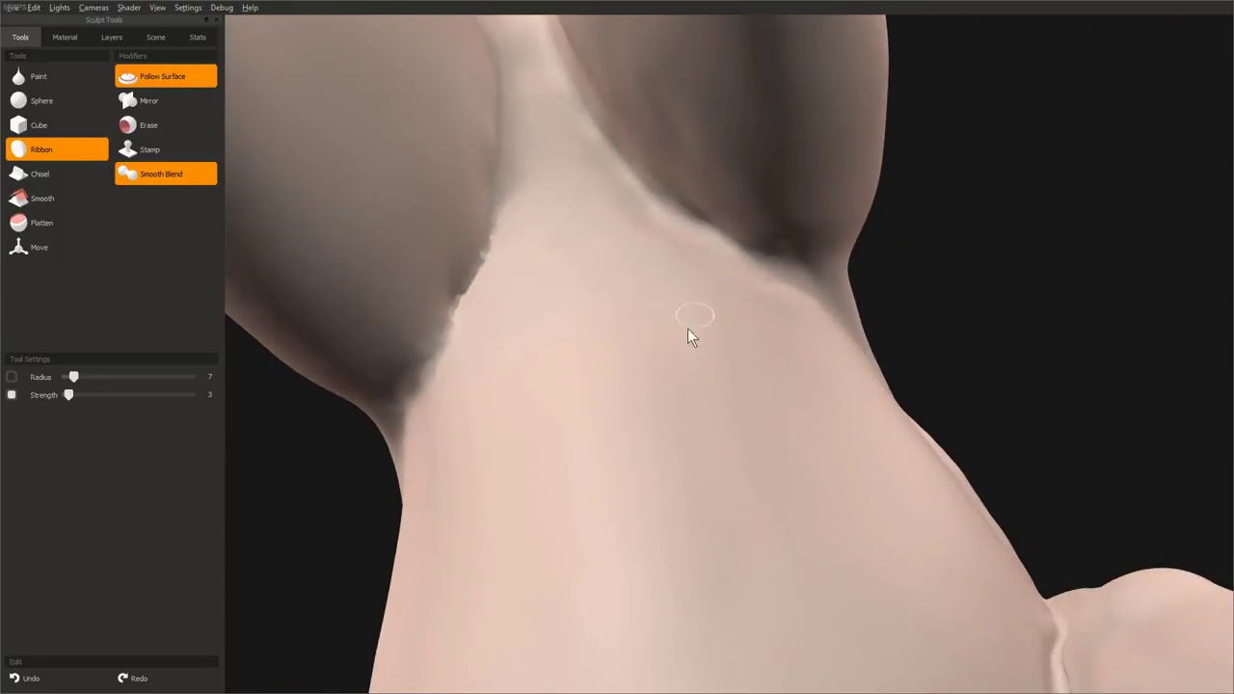
- Even out the lower inner thigh beside the belly crease with Ribbon at radius 10 and 22, strength 3
{"action": "mouse_move", "coordinate": [687, 328]}
{"action": "middle_mouse_down"}
{"action": "mouse_move", "coordinate": [691, 212]}
{"action": "mouse_move", "coordinate": [626, 209]}
{"action": "middle_mouse_up"}
{"action": "scroll", "coordinate": [627, 208], "scroll_direction": "up", "scroll_amount": 3}
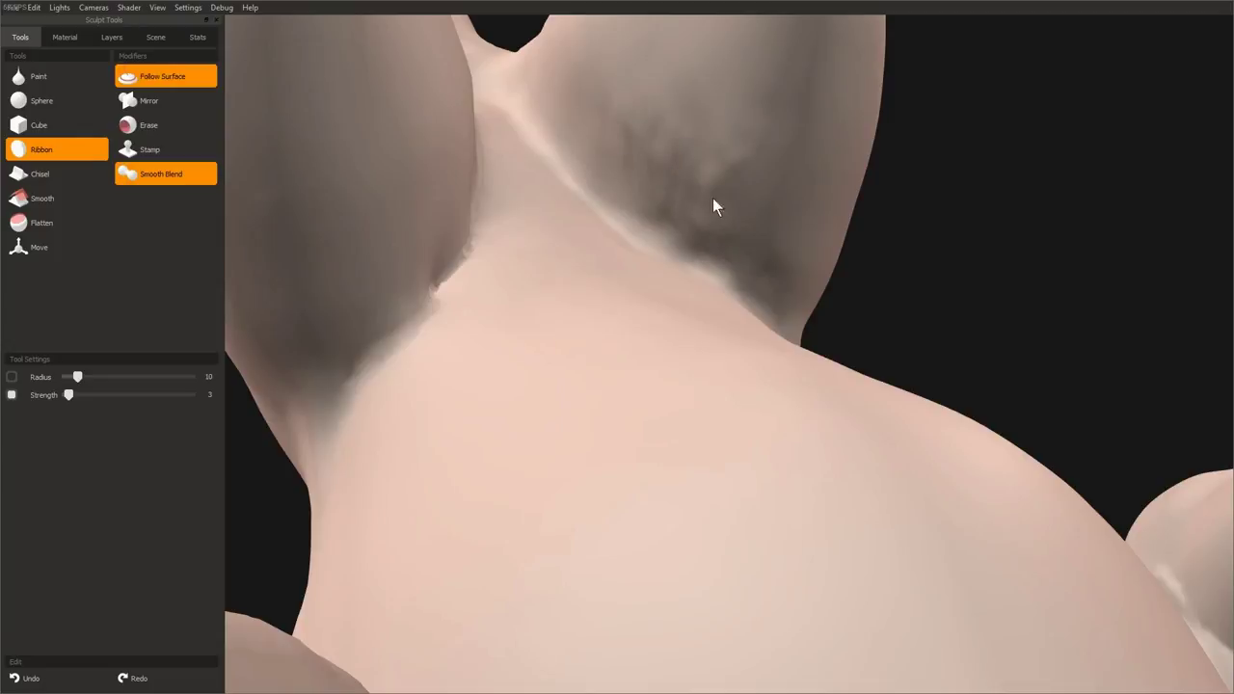
{"action": "mouse_move", "coordinate": [664, 157]}
{"action": "middle_mouse_down"}
{"action": "mouse_move", "coordinate": [479, 338]}
{"action": "mouse_move", "coordinate": [710, 338]}
{"action": "mouse_move", "coordinate": [688, 403]}
{"action": "mouse_move", "coordinate": [741, 344]}
{"action": "middle_mouse_up"}
{"action": "scroll", "coordinate": [741, 344], "scroll_direction": "up", "scroll_amount": 5}
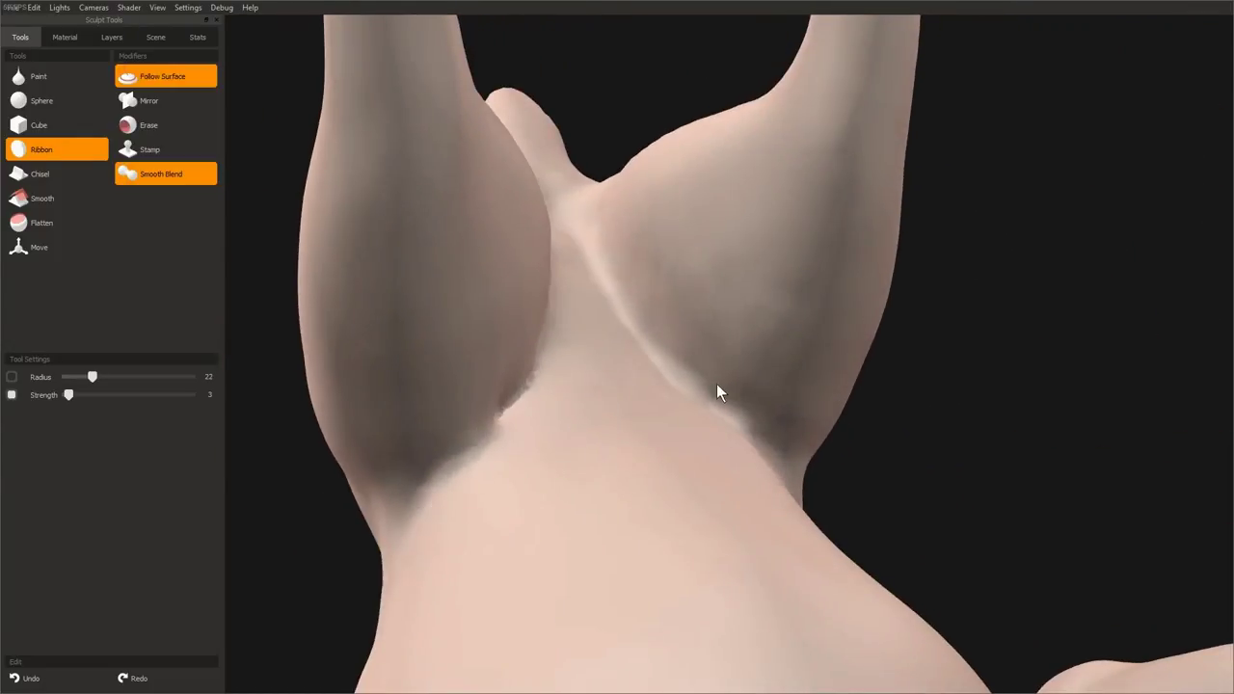
- Clean up the groin crease running between the inner hind thighs toward the tail base with Ribbon at radius 15, strength 3
{"action": "mouse_move", "coordinate": [717, 383]}
{"action": "middle_mouse_down"}
{"action": "mouse_move", "coordinate": [722, 292]}
{"action": "mouse_move", "coordinate": [733, 372]}
{"action": "mouse_move", "coordinate": [722, 353]}
{"action": "mouse_move", "coordinate": [595, 590]}
{"action": "mouse_move", "coordinate": [744, 360]}
{"action": "mouse_move", "coordinate": [643, 256]}
{"action": "mouse_move", "coordinate": [616, 257]}
{"action": "mouse_move", "coordinate": [603, 195]}
{"action": "mouse_move", "coordinate": [550, 157]}
{"action": "middle_mouse_up"}
{"action": "scroll", "coordinate": [617, 257], "scroll_direction": "down", "scroll_amount": 3}
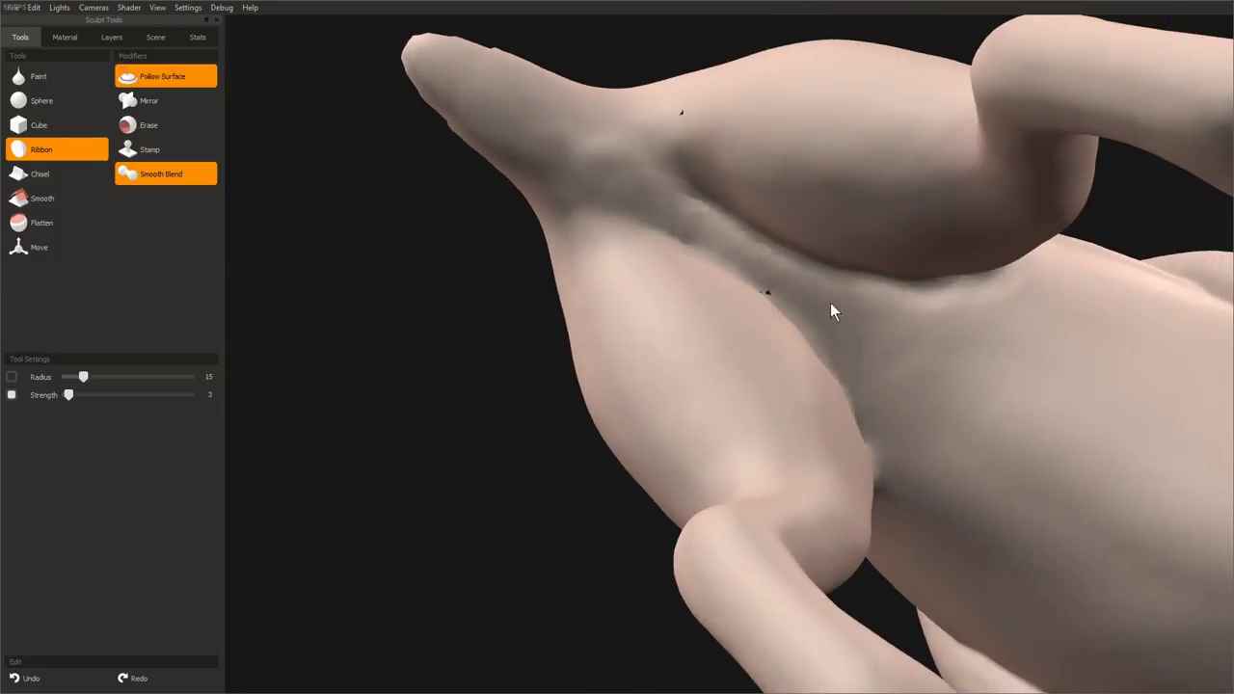
{"action": "mouse_move", "coordinate": [830, 303]}
{"action": "middle_mouse_down"}
{"action": "mouse_move", "coordinate": [668, 204]}
{"action": "mouse_move", "coordinate": [661, 237]}
{"action": "middle_mouse_up"}
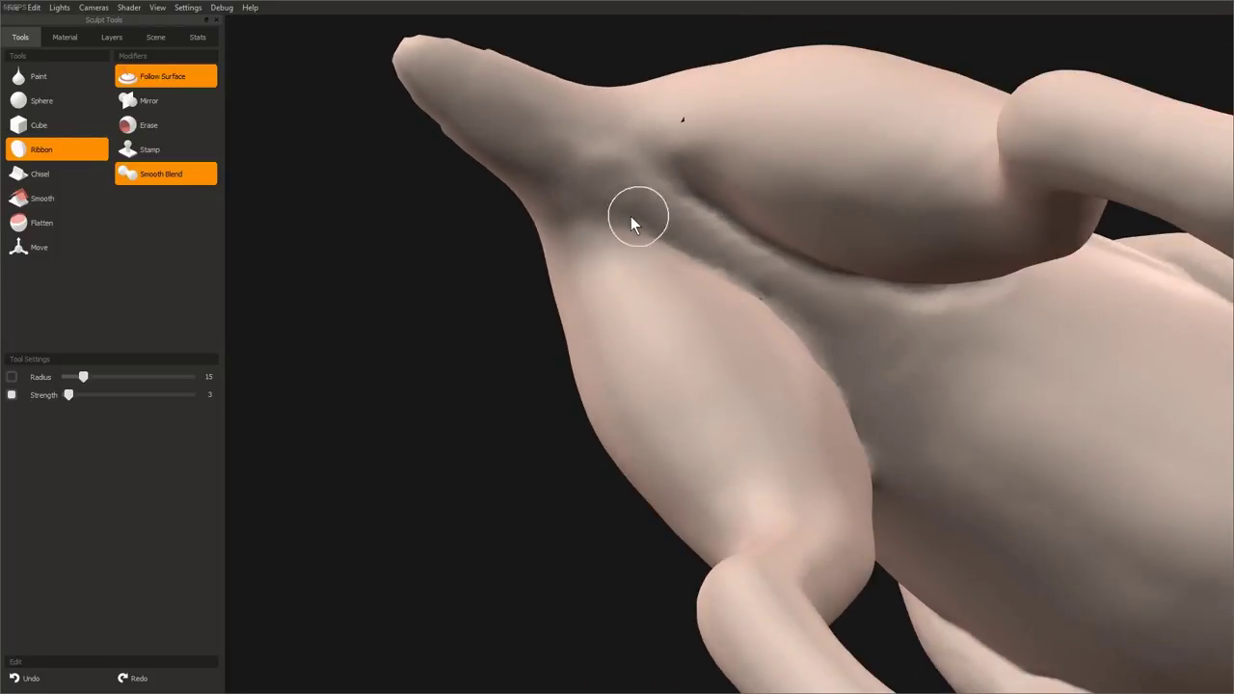
{"action": "mouse_move", "coordinate": [695, 290]}
{"action": "middle_mouse_down"}
{"action": "mouse_move", "coordinate": [680, 456]}
{"action": "mouse_move", "coordinate": [808, 224]}
{"action": "mouse_move", "coordinate": [898, 377]}
{"action": "mouse_move", "coordinate": [617, 318]}
{"action": "middle_mouse_up"}
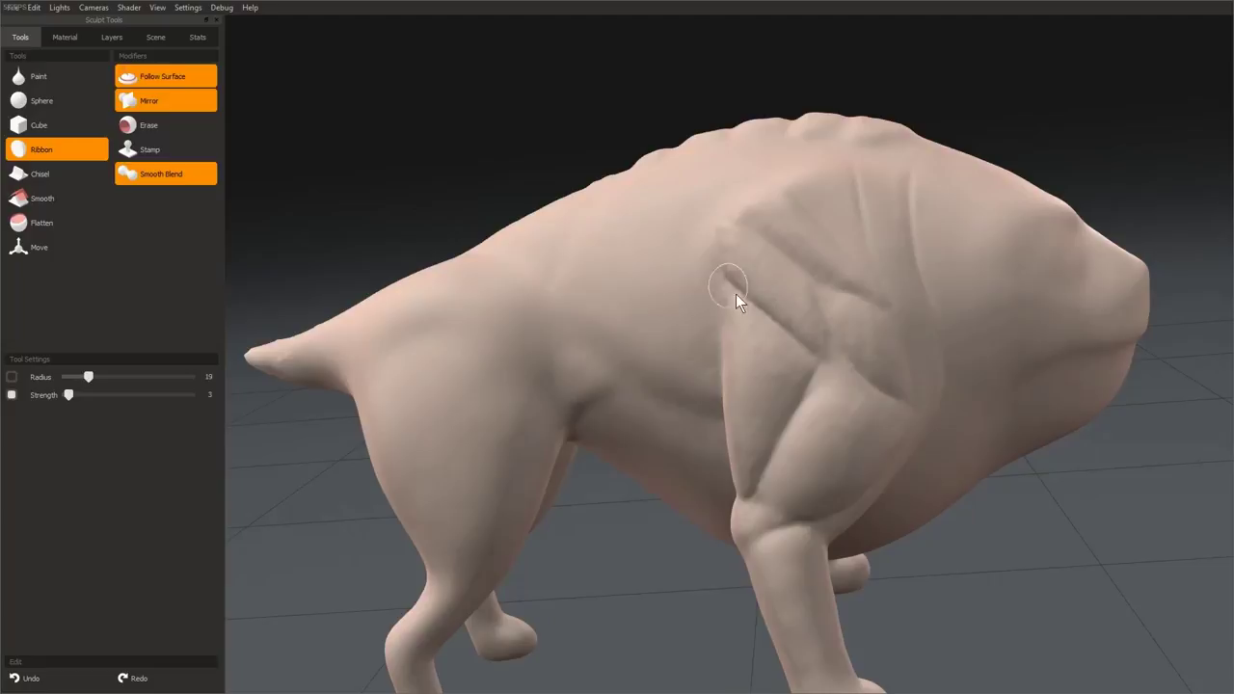
- Crease the borders of the rear shoulder and upper foreleg muscles with mirrored Ribbon strokes at radius 8, strength 3
{"action": "key", "text": "bracketright"}
{"action": "scroll", "coordinate": [710, 262], "scroll_direction": "up", "scroll_amount": 3}
{"action": "middle_click_drag", "start_coordinate": [771, 302], "coordinate": [752, 289]}
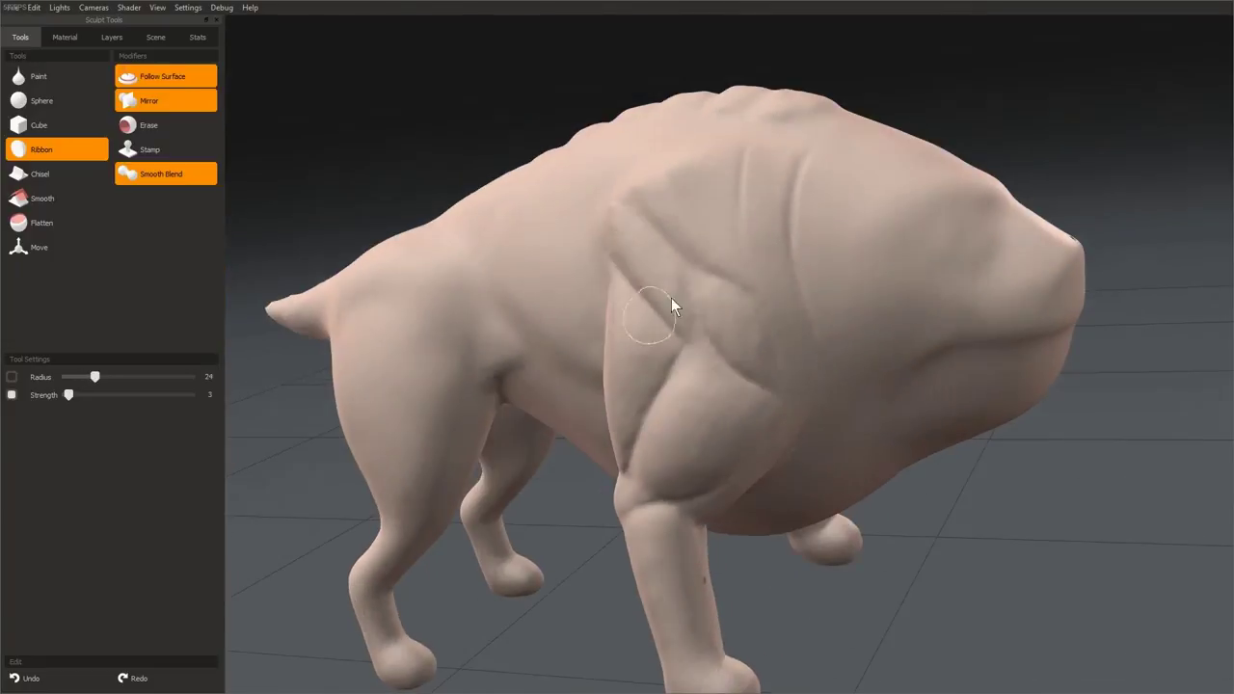
{"action": "key", "text": "bracketleft"}
{"action": "key", "text": "bracketleft"}
{"action": "key", "text": "bracketleft"}
{"action": "scroll", "coordinate": [628, 181], "scroll_direction": "up", "scroll_amount": 5}
{"action": "middle_click_drag", "start_coordinate": [658, 227], "coordinate": [714, 210]}
{"action": "key", "text": "bracketleft"}
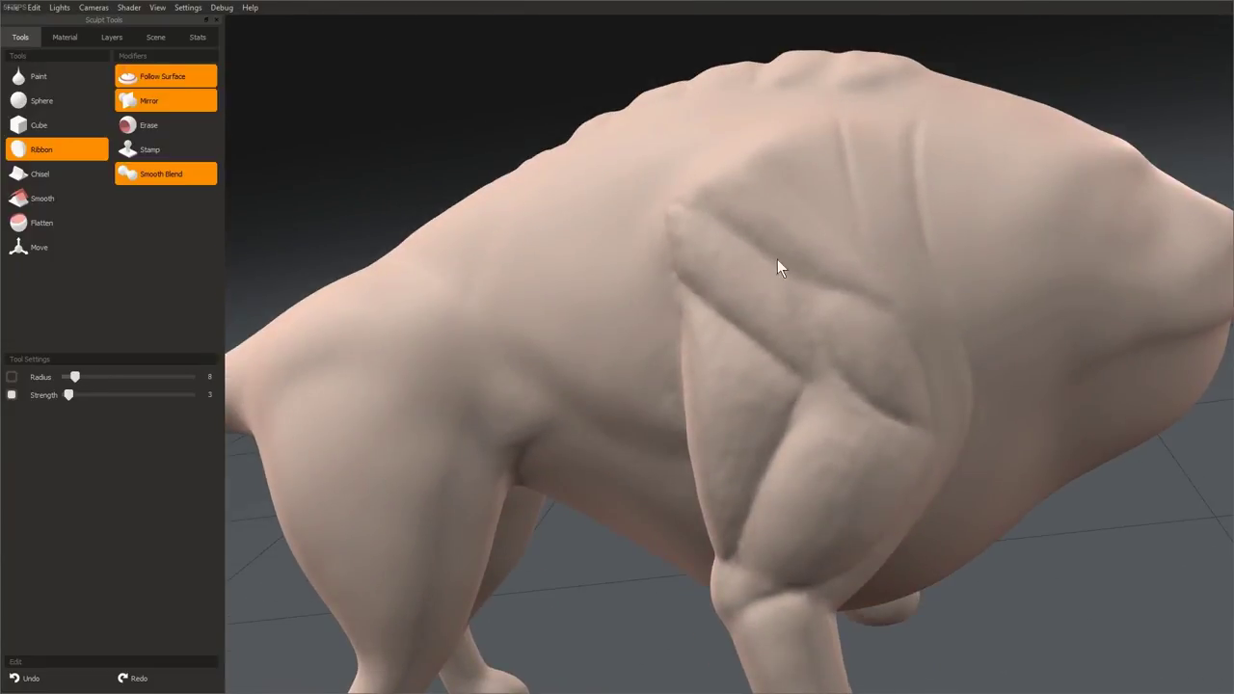
- Shape the short muscle bulges at the centre of the shoulder with Ribbon at radius 8, strength 3
{"action": "middle_click_drag", "start_coordinate": [793, 319], "coordinate": [729, 322]}
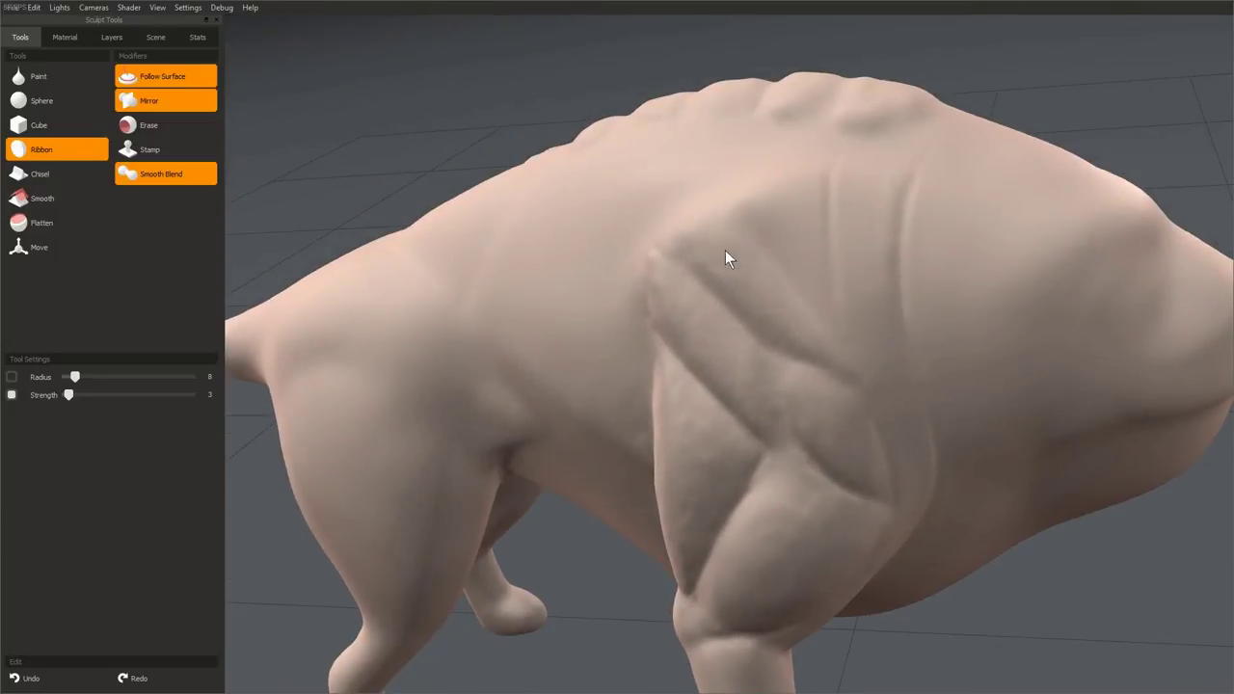
{"action": "middle_click_drag", "start_coordinate": [725, 249], "coordinate": [708, 203]}
{"action": "middle_click_drag", "start_coordinate": [832, 277], "coordinate": [768, 280]}
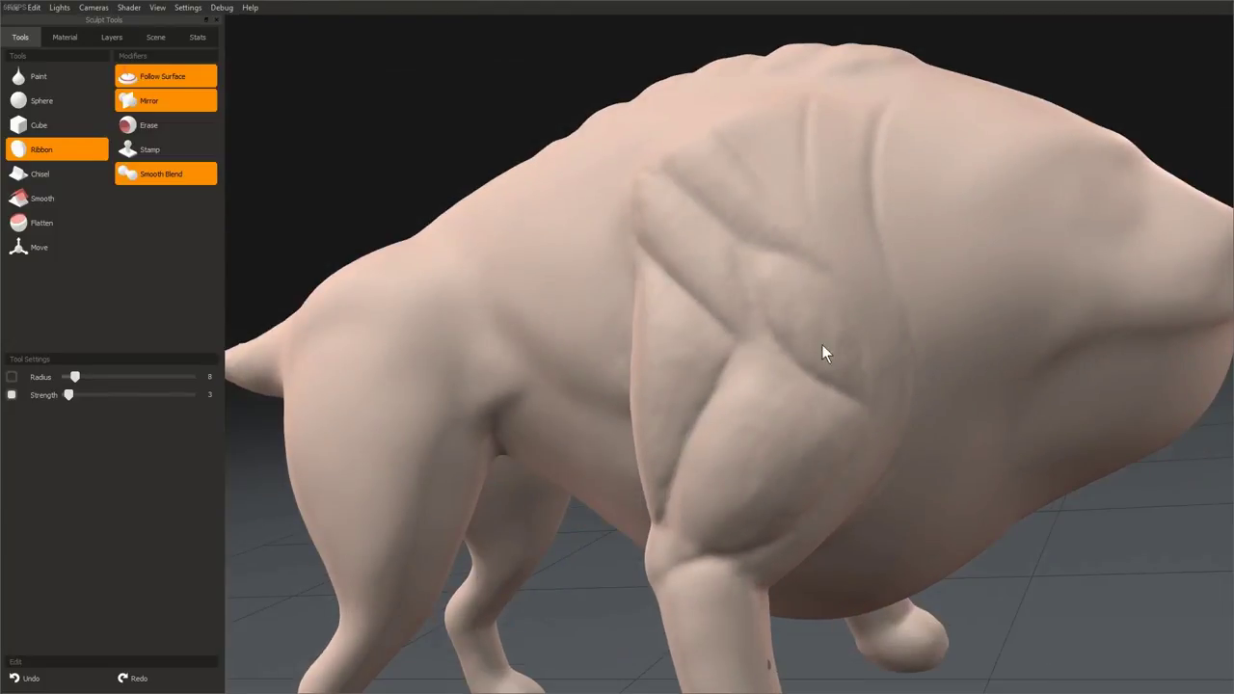
{"action": "mouse_move", "coordinate": [821, 351]}
{"action": "middle_mouse_down"}
{"action": "mouse_move", "coordinate": [751, 347]}
{"action": "mouse_move", "coordinate": [774, 302]}
{"action": "mouse_move", "coordinate": [779, 348]}
{"action": "middle_mouse_up"}
- Define the muscle band along the front edge of the shoulder beside the neck with Ribbon at radius 7, strength 3
{"action": "mouse_move", "coordinate": [818, 309]}
{"action": "middle_mouse_down"}
{"action": "mouse_move", "coordinate": [768, 328]}
{"action": "mouse_move", "coordinate": [805, 312]}
{"action": "mouse_move", "coordinate": [848, 325]}
{"action": "mouse_move", "coordinate": [752, 305]}
{"action": "mouse_move", "coordinate": [799, 353]}
{"action": "mouse_move", "coordinate": [628, 413]}
{"action": "mouse_move", "coordinate": [664, 184]}
{"action": "mouse_move", "coordinate": [540, 396]}
{"action": "mouse_move", "coordinate": [686, 235]}
{"action": "mouse_move", "coordinate": [600, 205]}
{"action": "middle_mouse_up"}
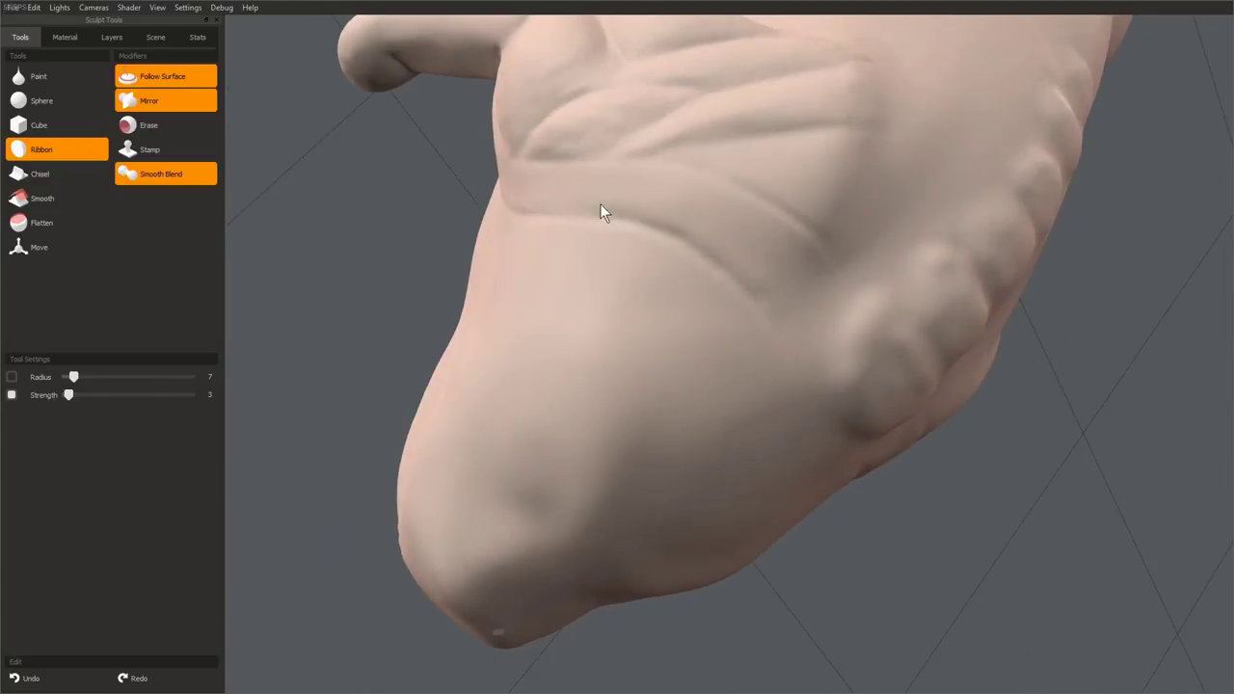
{"action": "middle_click_drag", "start_coordinate": [786, 242], "coordinate": [773, 364]}
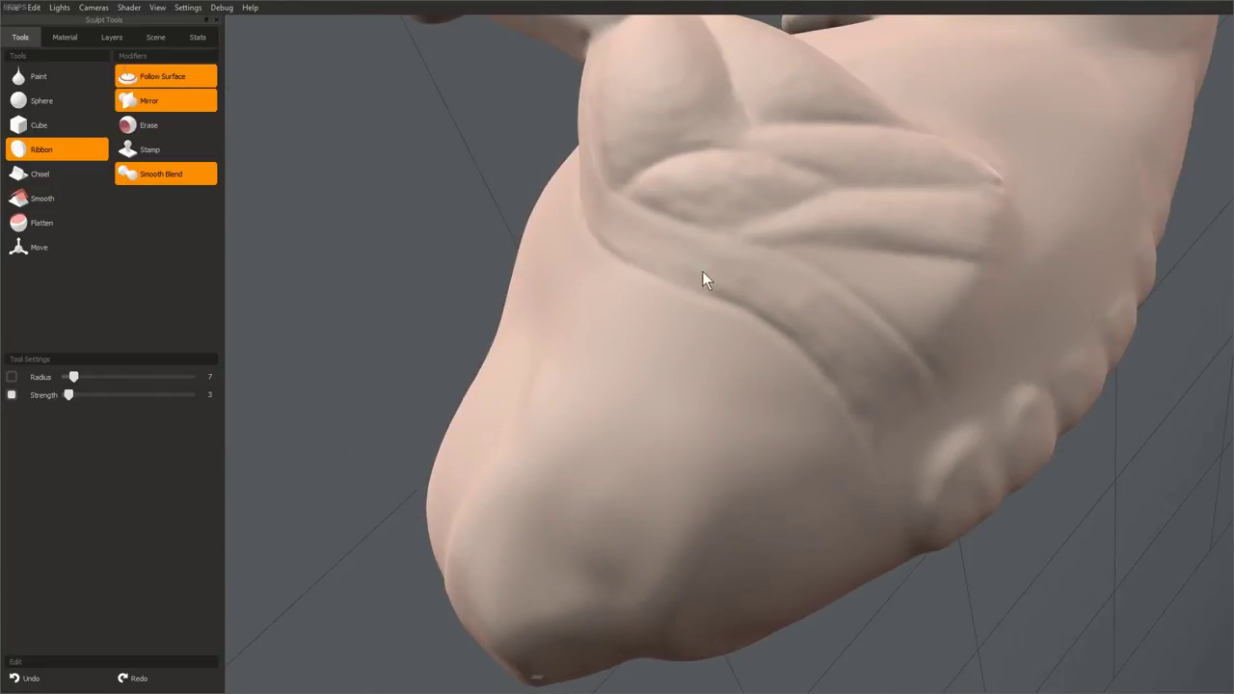
{"action": "mouse_move", "coordinate": [780, 320]}
{"action": "middle_mouse_down"}
{"action": "mouse_move", "coordinate": [691, 295]}
{"action": "mouse_move", "coordinate": [737, 278]}
{"action": "middle_mouse_up"}
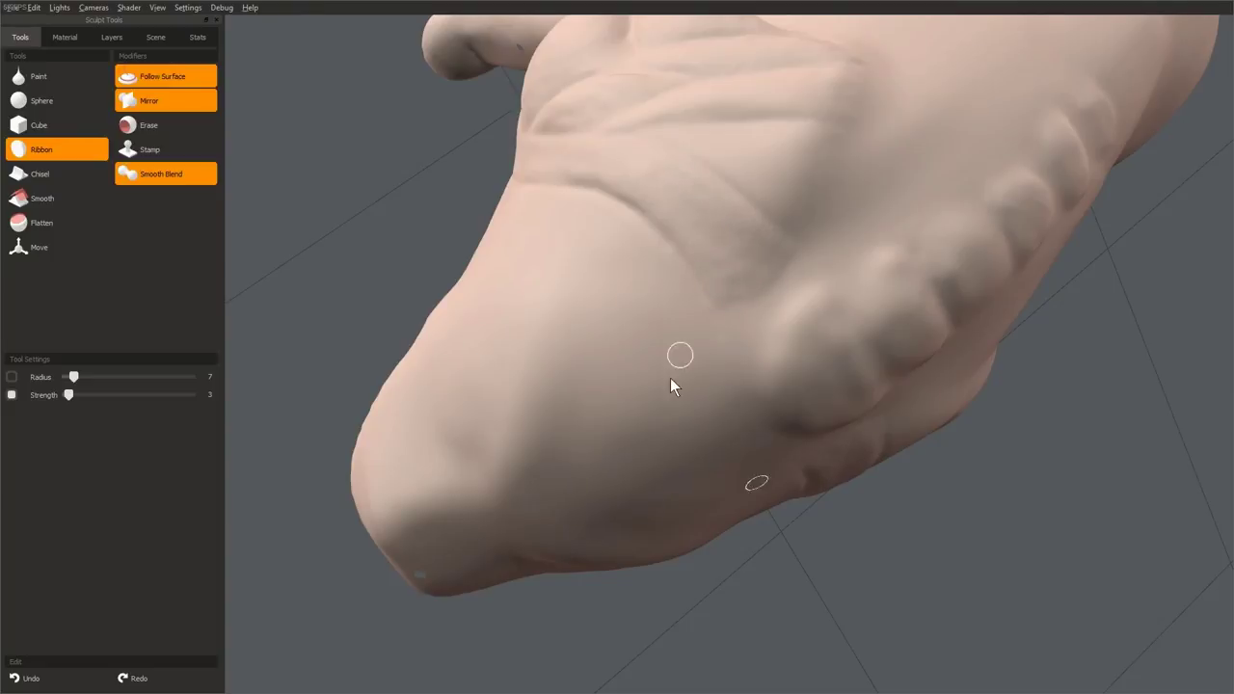
- Build up the upper ends of the shoulder blade muscles with Ribbon at radius 9, strength 3
{"action": "scroll", "coordinate": [670, 378], "scroll_direction": "down", "scroll_amount": 5}
{"action": "left_click_drag", "start_coordinate": [670, 378], "coordinate": [762, 528], "text": "alt"}
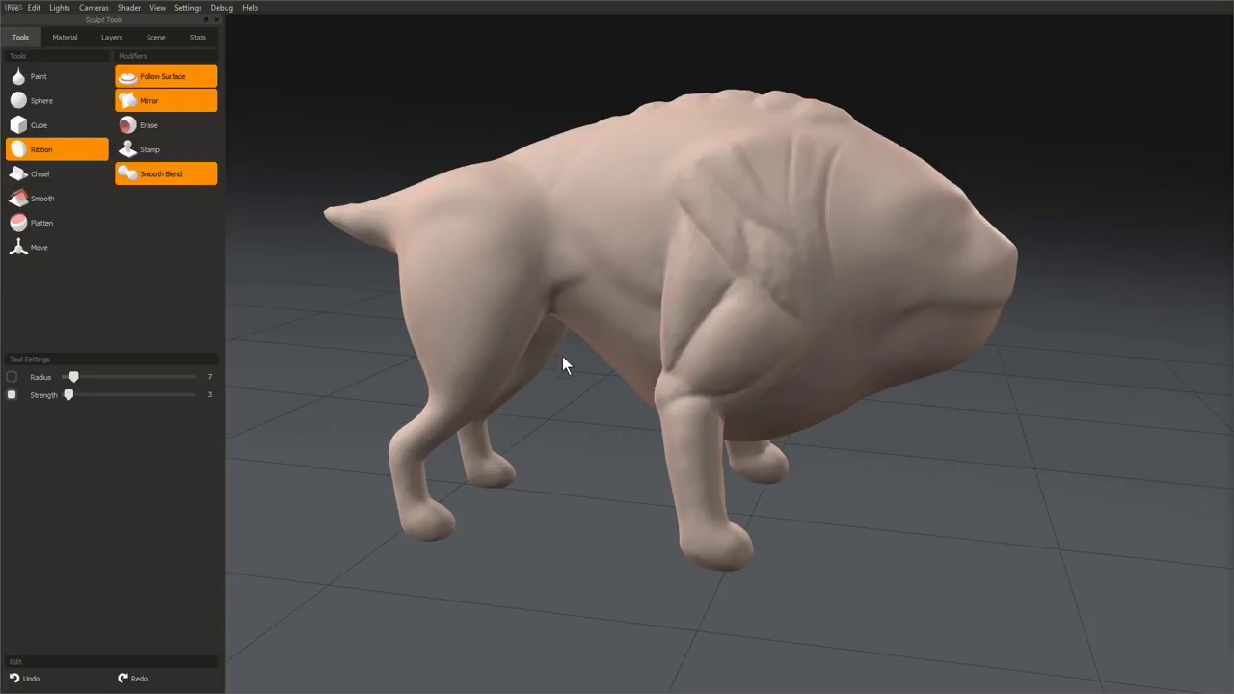
{"action": "left_click_drag", "start_coordinate": [562, 356], "coordinate": [805, 438], "text": "alt"}
{"action": "scroll", "coordinate": [719, 376], "scroll_direction": "up", "scroll_amount": 4}
{"action": "left_click_drag", "start_coordinate": [632, 313], "coordinate": [737, 274], "text": "alt"}
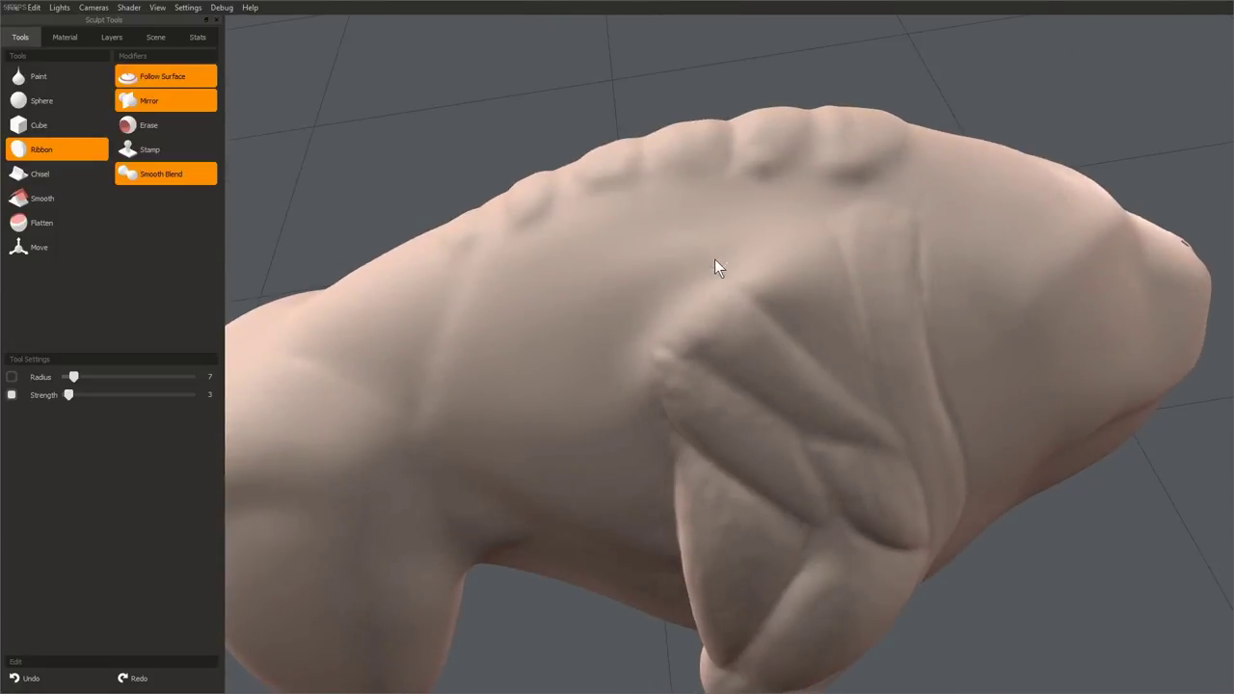
{"action": "key", "text": "bracketright"}
{"action": "key", "text": "bracketright"}
{"action": "right_click_drag", "start_coordinate": [818, 361], "coordinate": [806, 313]}
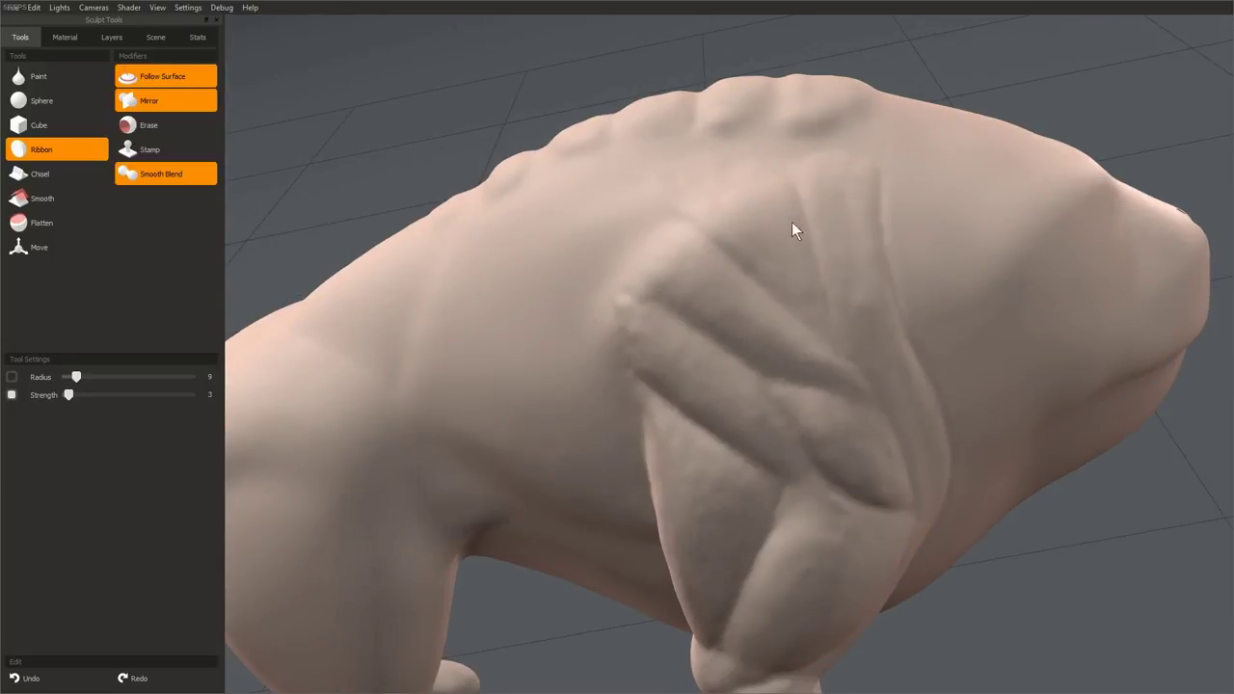
- Blend the top of the shoulder blade into the back below the spine bumps with Ribbon at radius 11, strength 3
{"action": "key", "text": "bracketright"}
{"action": "right_click_drag", "start_coordinate": [792, 223], "coordinate": [796, 273]}
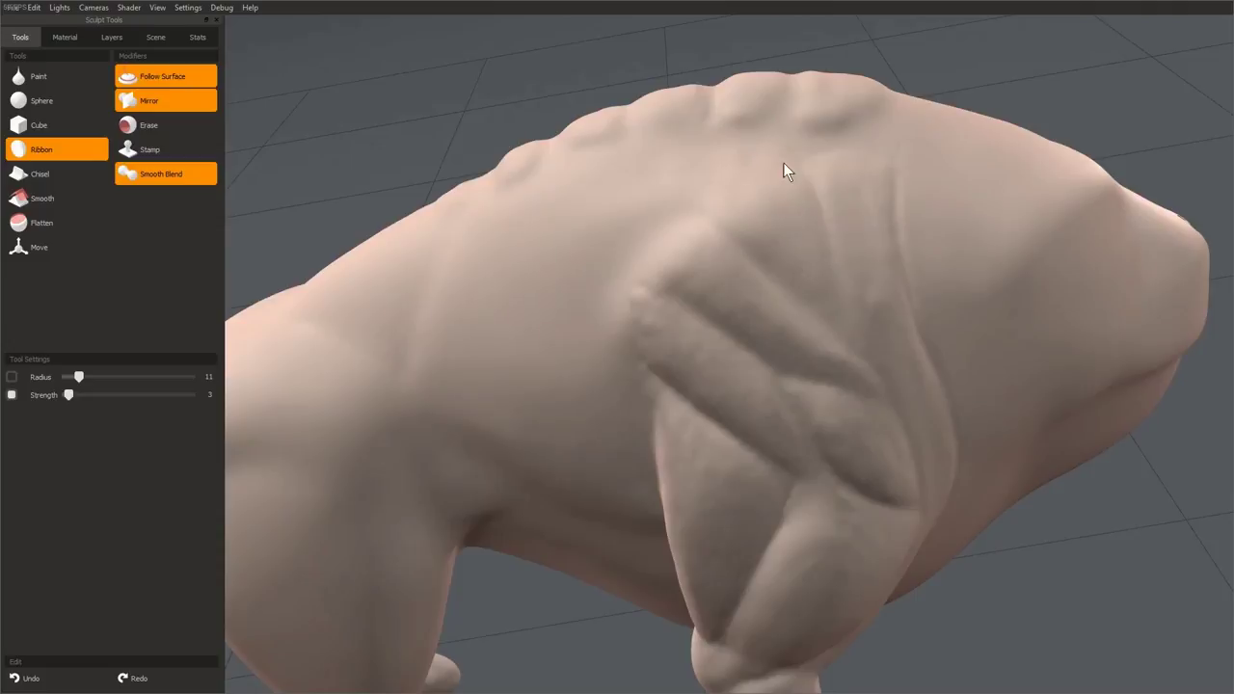
{"action": "right_click_drag", "start_coordinate": [782, 170], "coordinate": [713, 228]}
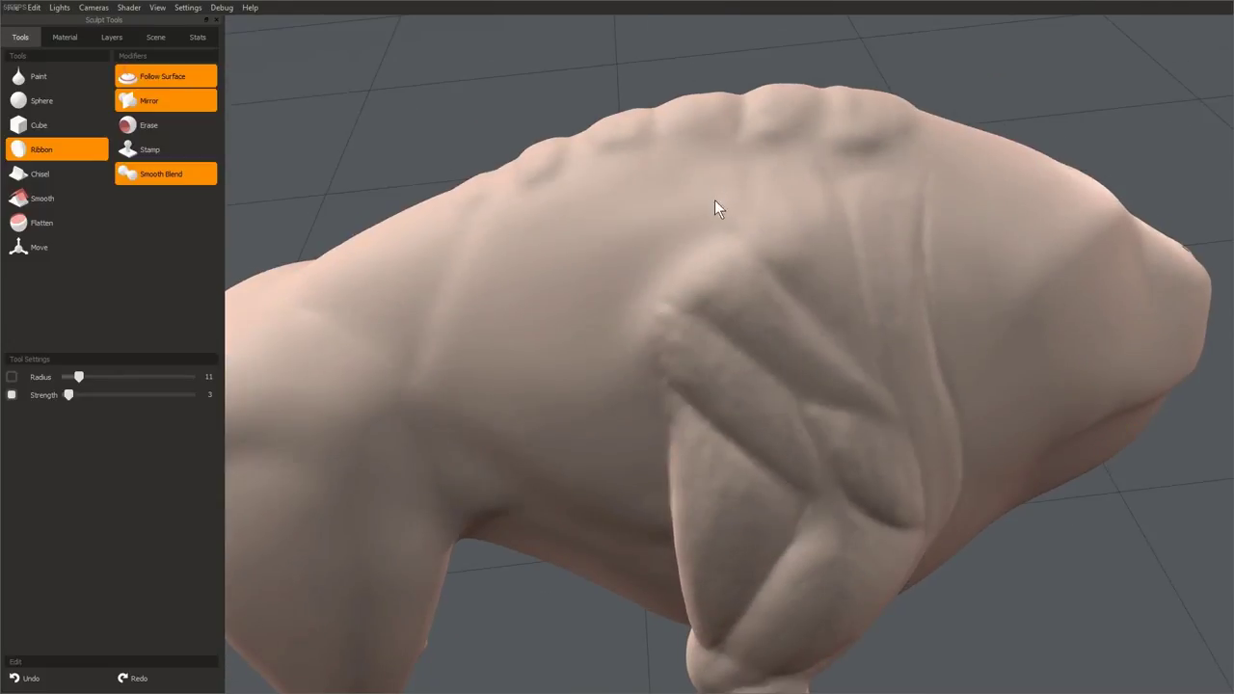
{"action": "mouse_move", "coordinate": [572, 394]}
{"action": "right_mouse_down"}
{"action": "mouse_move", "coordinate": [755, 323]}
{"action": "mouse_move", "coordinate": [757, 232]}
{"action": "mouse_move", "coordinate": [684, 325]}
{"action": "mouse_move", "coordinate": [771, 199]}
{"action": "right_mouse_up"}
- Shape the skin fold where the flank meets the front of the hind thigh with Ribbon at radius 7, strength 3
{"action": "mouse_move", "coordinate": [761, 142]}
{"action": "right_mouse_down"}
{"action": "mouse_move", "coordinate": [782, 388]}
{"action": "mouse_move", "coordinate": [755, 232]}
{"action": "mouse_move", "coordinate": [733, 279]}
{"action": "mouse_move", "coordinate": [478, 274]}
{"action": "mouse_move", "coordinate": [705, 424]}
{"action": "right_mouse_up"}
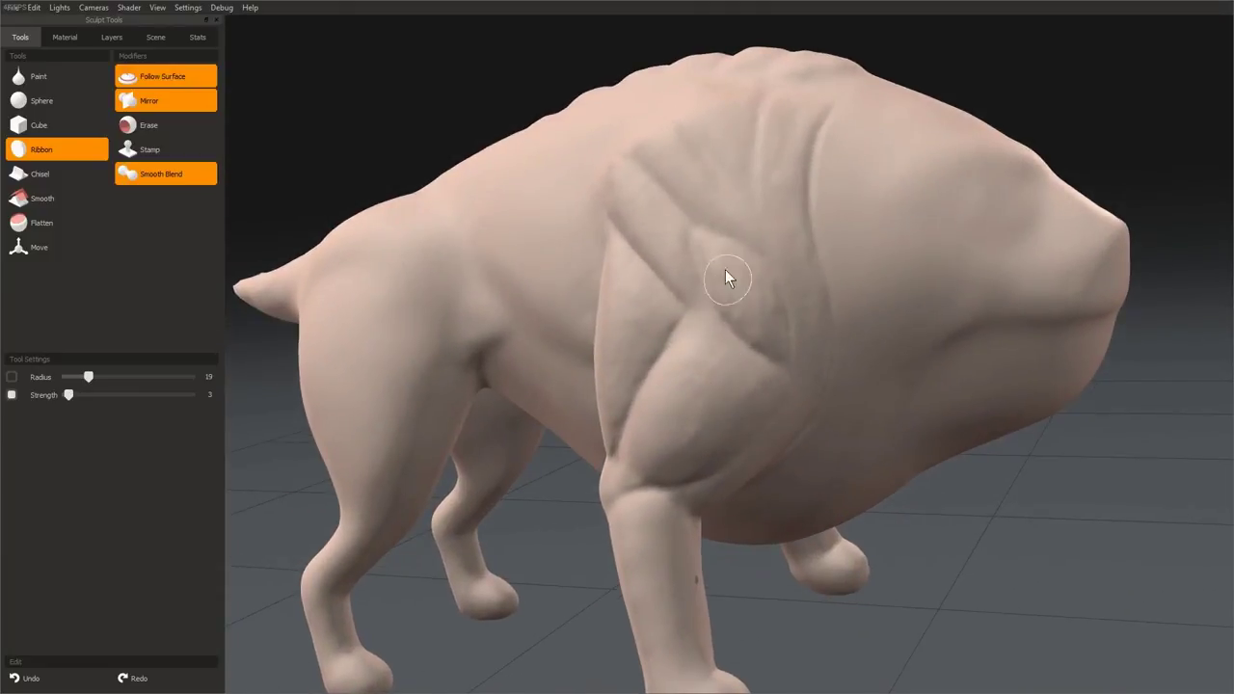
{"action": "right_click_drag", "start_coordinate": [753, 344], "coordinate": [713, 210]}
{"action": "right_click_drag", "start_coordinate": [642, 298], "coordinate": [643, 145]}
{"action": "scroll", "coordinate": [726, 235], "scroll_direction": "down", "scroll_amount": 3}
{"action": "right_click_drag", "start_coordinate": [854, 319], "coordinate": [652, 225]}
{"action": "scroll", "coordinate": [789, 234], "scroll_direction": "up", "scroll_amount": 3}
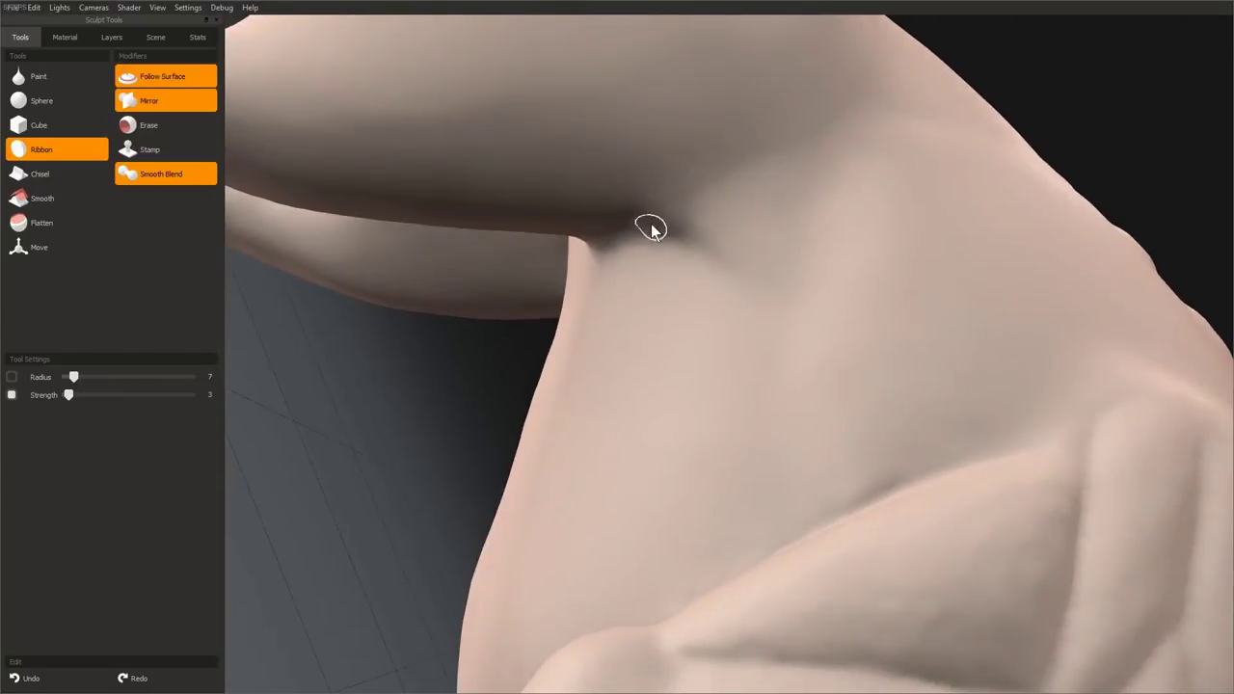
{"action": "right_click_drag", "start_coordinate": [722, 190], "coordinate": [695, 190]}
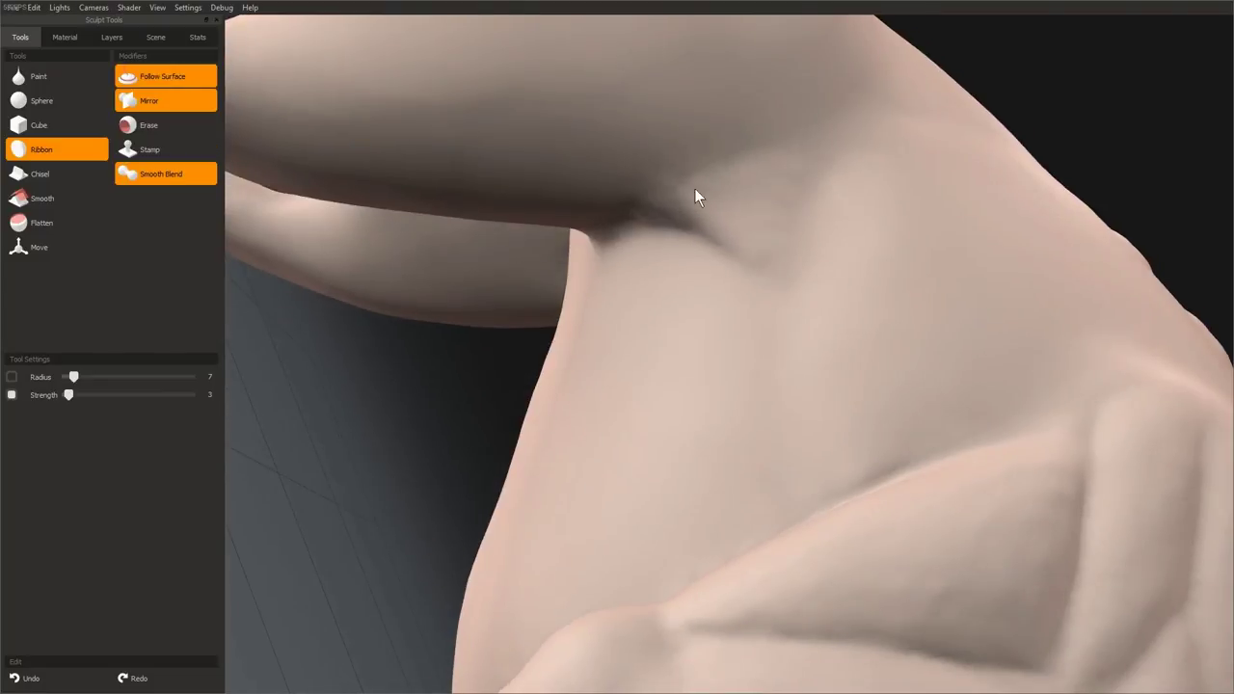
{"action": "right_click_drag", "start_coordinate": [785, 220], "coordinate": [687, 239]}
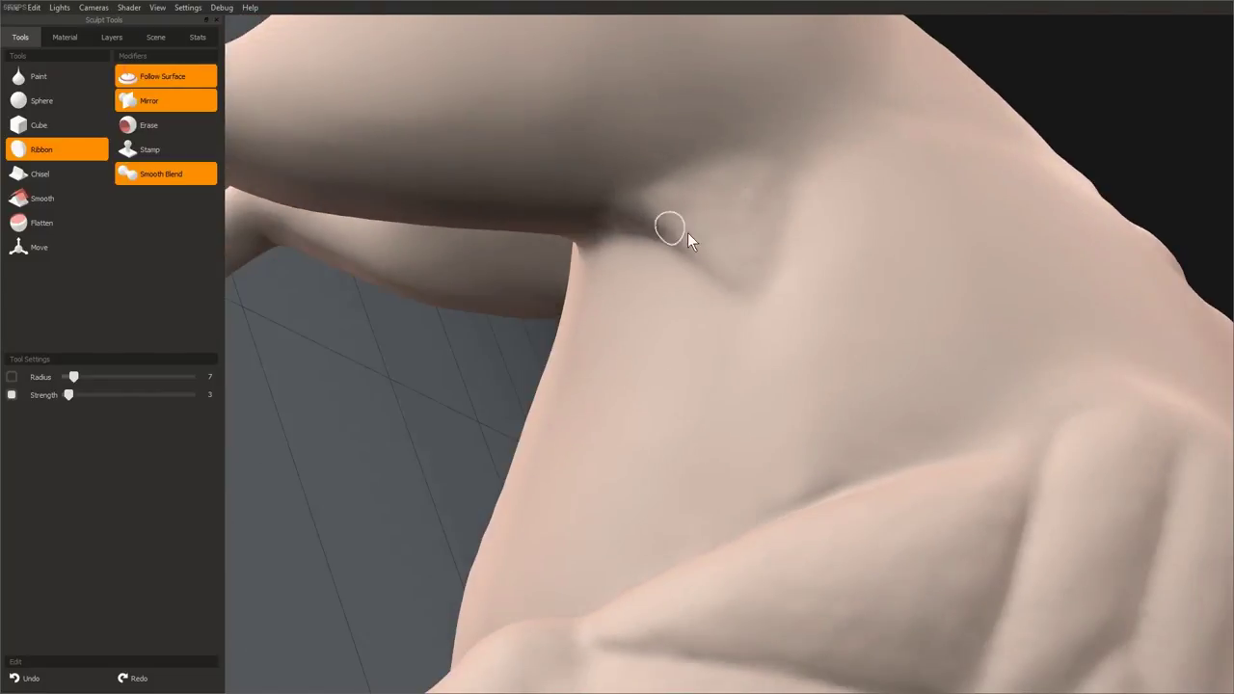
{"action": "right_click_drag", "start_coordinate": [730, 198], "coordinate": [723, 279]}
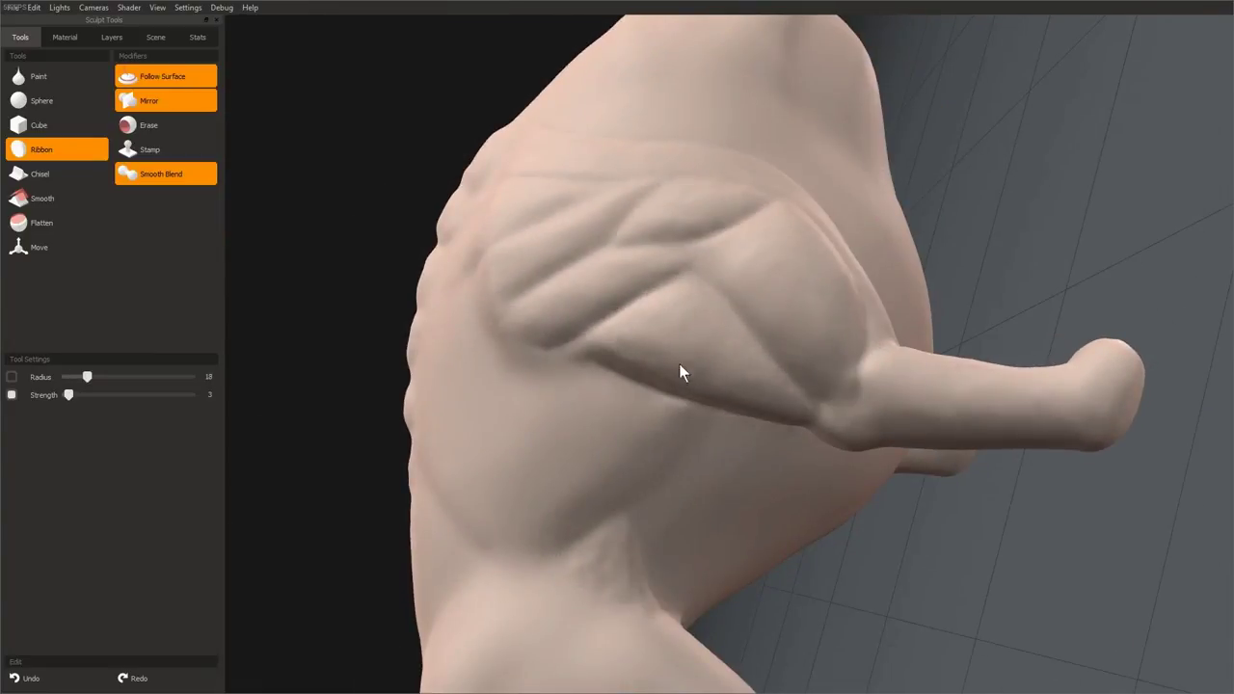
- Even out the flank and the upper foreleg area with broad Ribbon strokes at radius 18 and 22, strength 3
{"action": "right_click_drag", "start_coordinate": [678, 371], "coordinate": [729, 349]}
{"action": "right_click_drag", "start_coordinate": [755, 415], "coordinate": [707, 262]}
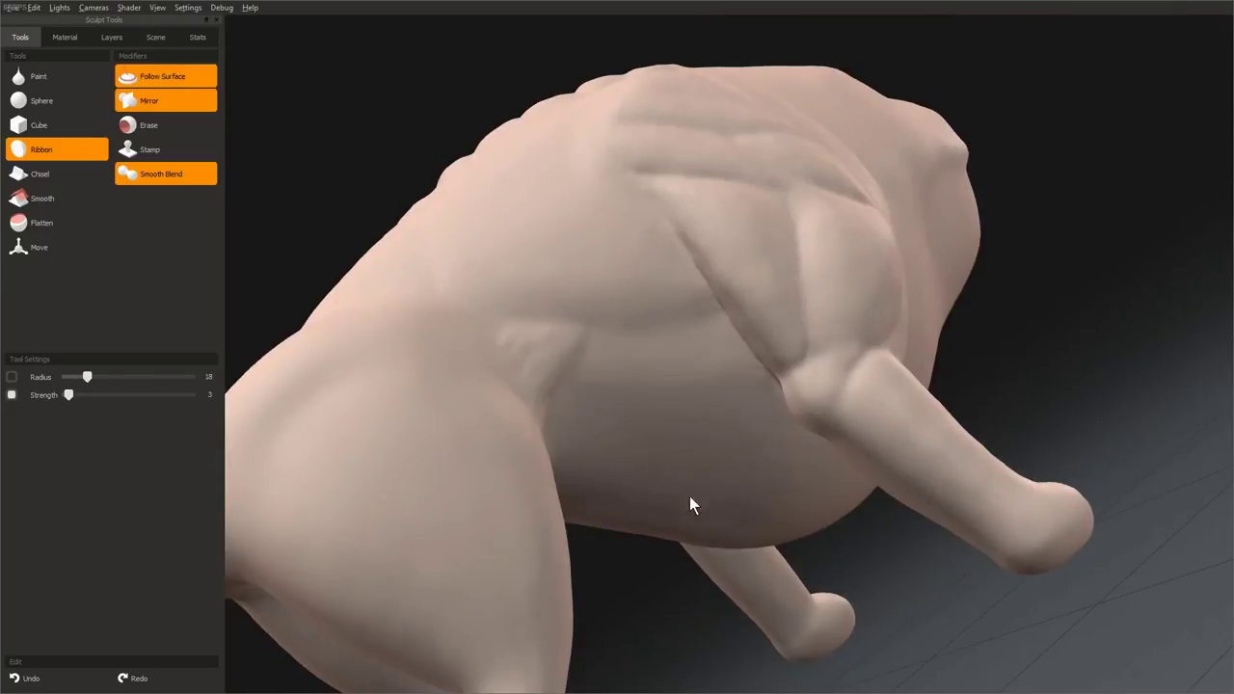
{"action": "right_click_drag", "start_coordinate": [689, 504], "coordinate": [768, 307]}
{"action": "right_click_drag", "start_coordinate": [785, 266], "coordinate": [748, 300]}
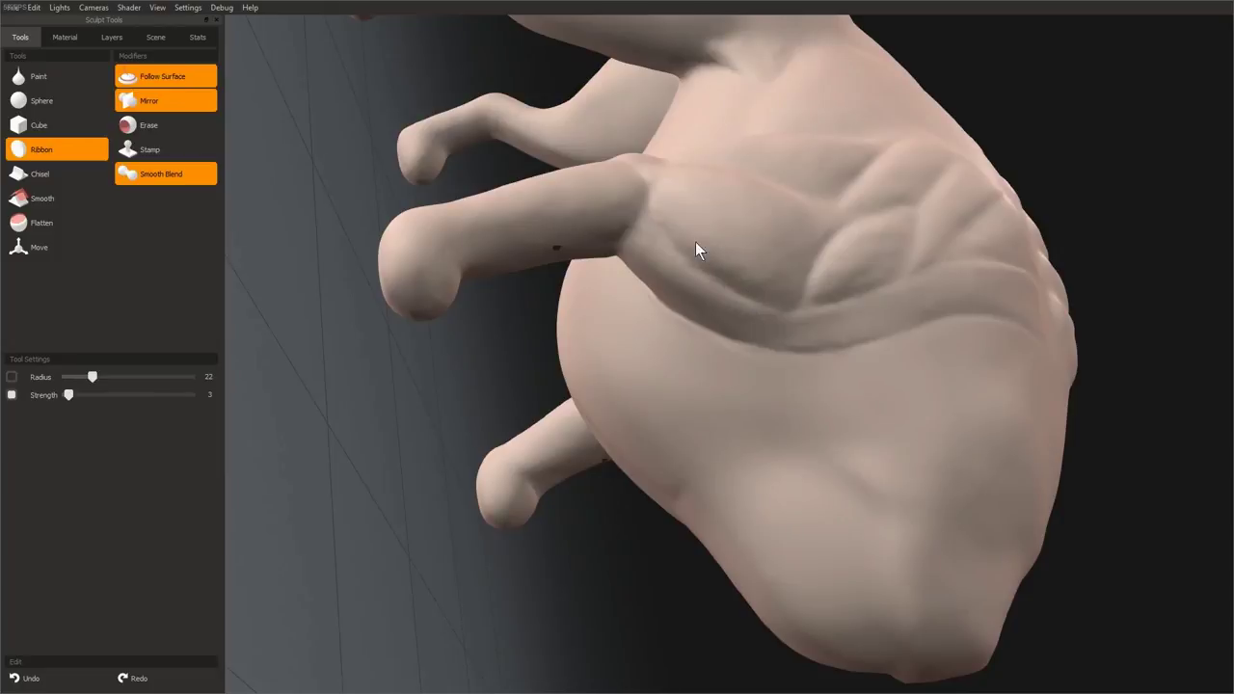
- Carve the mouth line around the muzzle with Ribbon at radius 11 to 16, strength 3
{"action": "right_click_drag", "start_coordinate": [696, 243], "coordinate": [635, 205]}
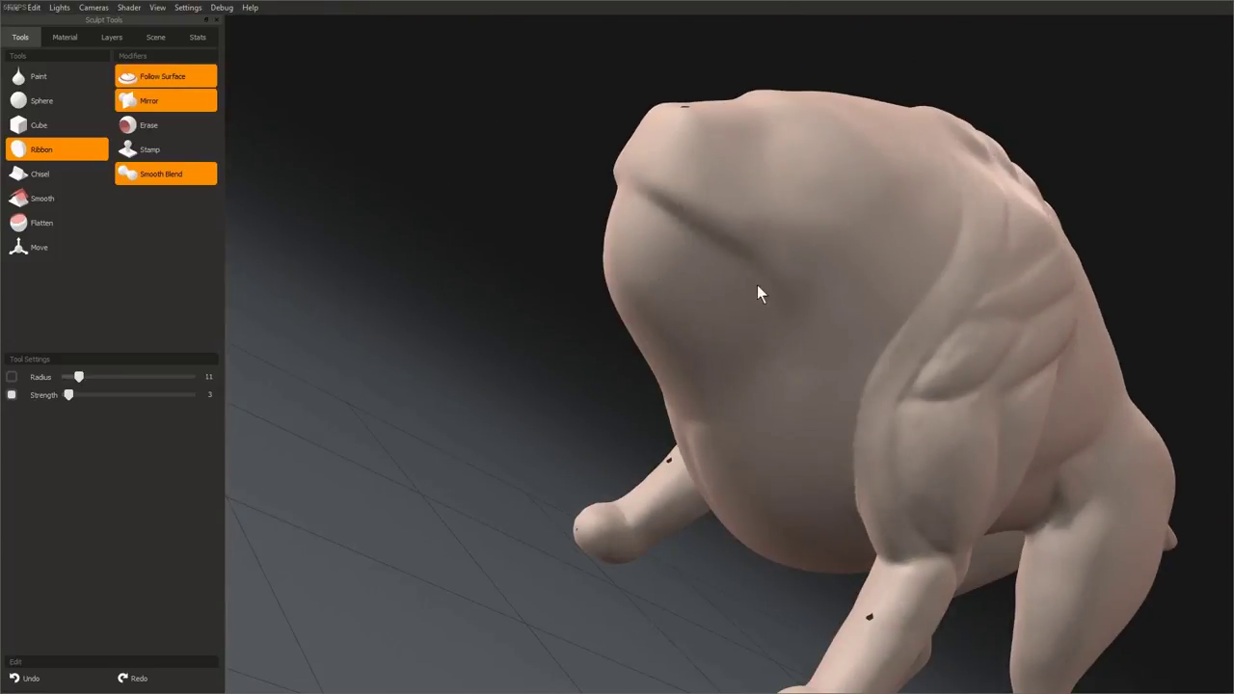
{"action": "right_click_drag", "start_coordinate": [757, 286], "coordinate": [645, 286]}
{"action": "right_click_drag", "start_coordinate": [498, 270], "coordinate": [553, 231]}
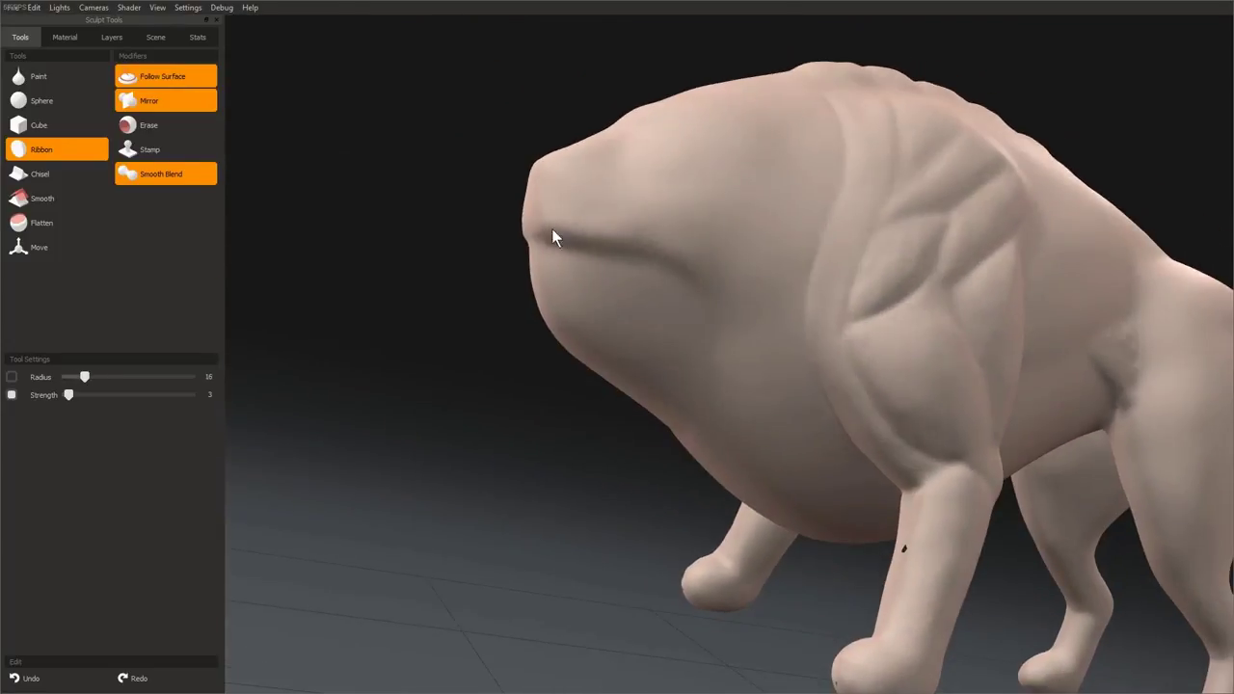
{"action": "mouse_move", "coordinate": [644, 231]}
{"action": "right_mouse_down"}
{"action": "mouse_move", "coordinate": [525, 270]}
{"action": "mouse_move", "coordinate": [675, 302]}
{"action": "mouse_move", "coordinate": [594, 242]}
{"action": "mouse_move", "coordinate": [688, 336]}
{"action": "mouse_move", "coordinate": [683, 281]}
{"action": "right_mouse_up"}
{"action": "key", "text": "bracketright"}
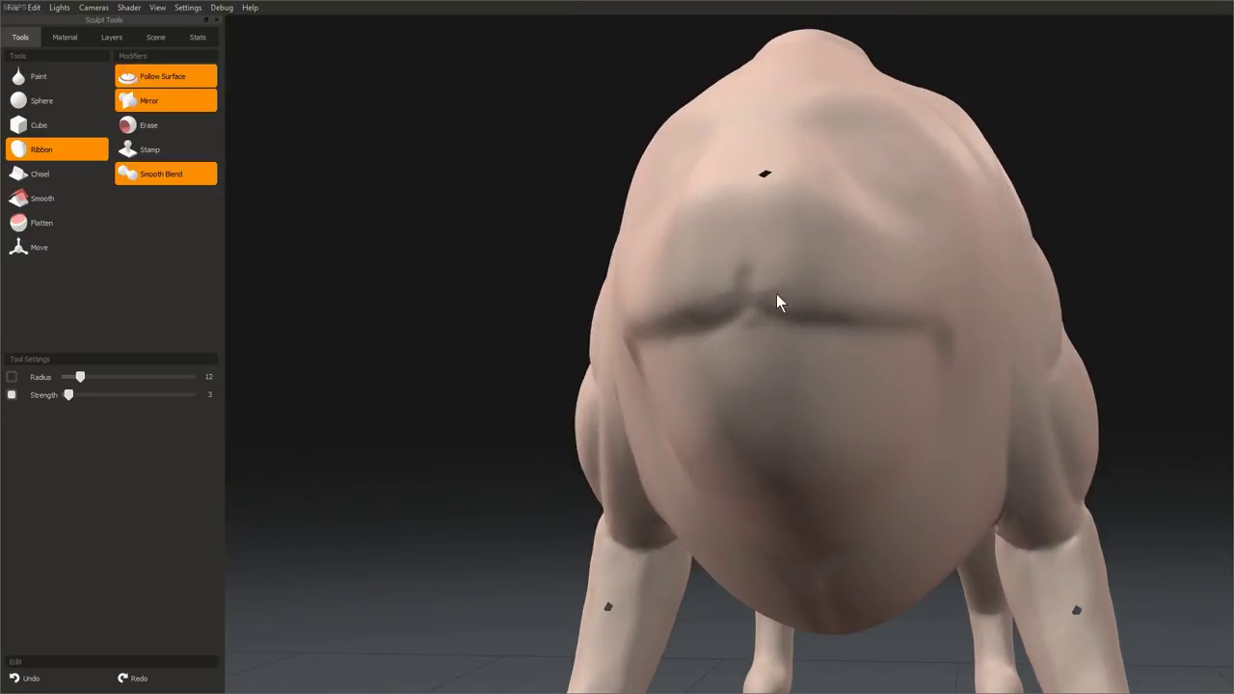
{"action": "mouse_move", "coordinate": [775, 294]}
{"action": "right_mouse_down"}
{"action": "mouse_move", "coordinate": [794, 352]}
{"action": "mouse_move", "coordinate": [983, 325]}
{"action": "mouse_move", "coordinate": [529, 366]}
{"action": "mouse_move", "coordinate": [649, 394]}
{"action": "mouse_move", "coordinate": [620, 472]}
{"action": "mouse_move", "coordinate": [652, 257]}
{"action": "mouse_move", "coordinate": [728, 249]}
{"action": "right_mouse_up"}
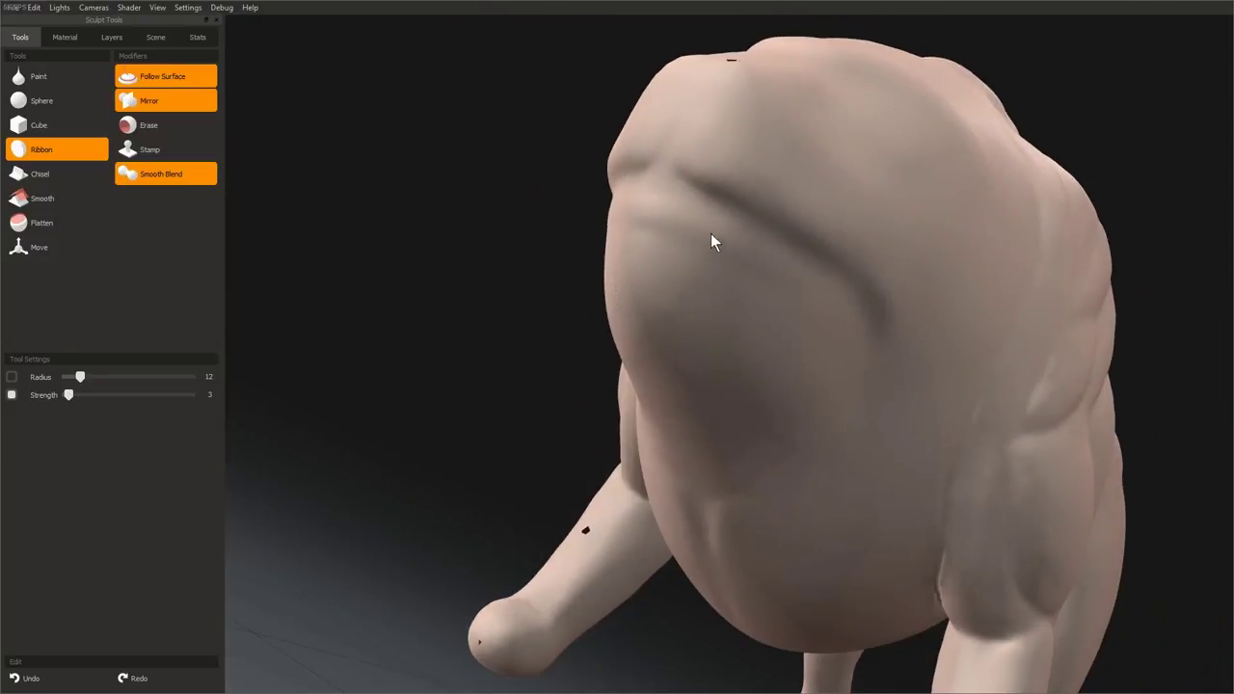
- Sculpt a lower lip fold that follows the mouth line and curves down at its corner, using Ribbon at radius 12
{"action": "mouse_move", "coordinate": [710, 233]}
{"action": "left_mouse_down"}
{"action": "mouse_move", "coordinate": [745, 247]}
{"action": "mouse_move", "coordinate": [846, 335]}
{"action": "left_mouse_up"}
{"action": "right_click_drag", "start_coordinate": [887, 371], "coordinate": [596, 292]}
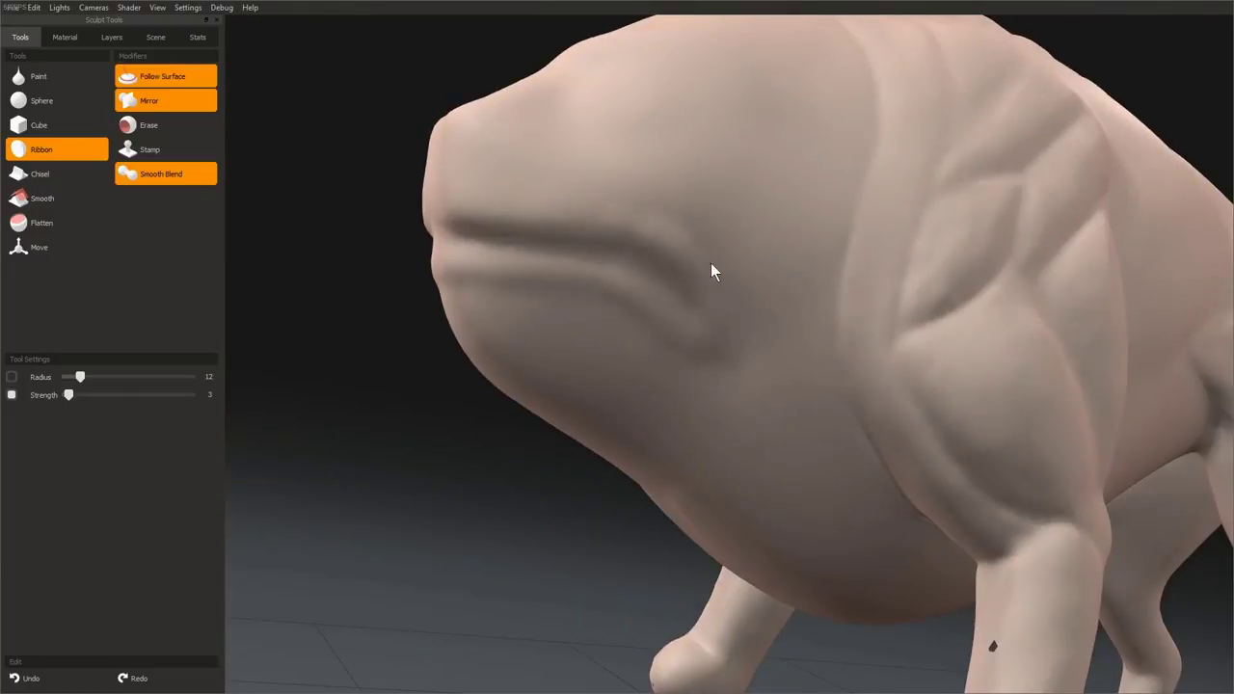
{"action": "mouse_move", "coordinate": [711, 264]}
{"action": "right_mouse_down"}
{"action": "mouse_move", "coordinate": [683, 298]}
{"action": "mouse_move", "coordinate": [665, 208]}
{"action": "right_mouse_up"}
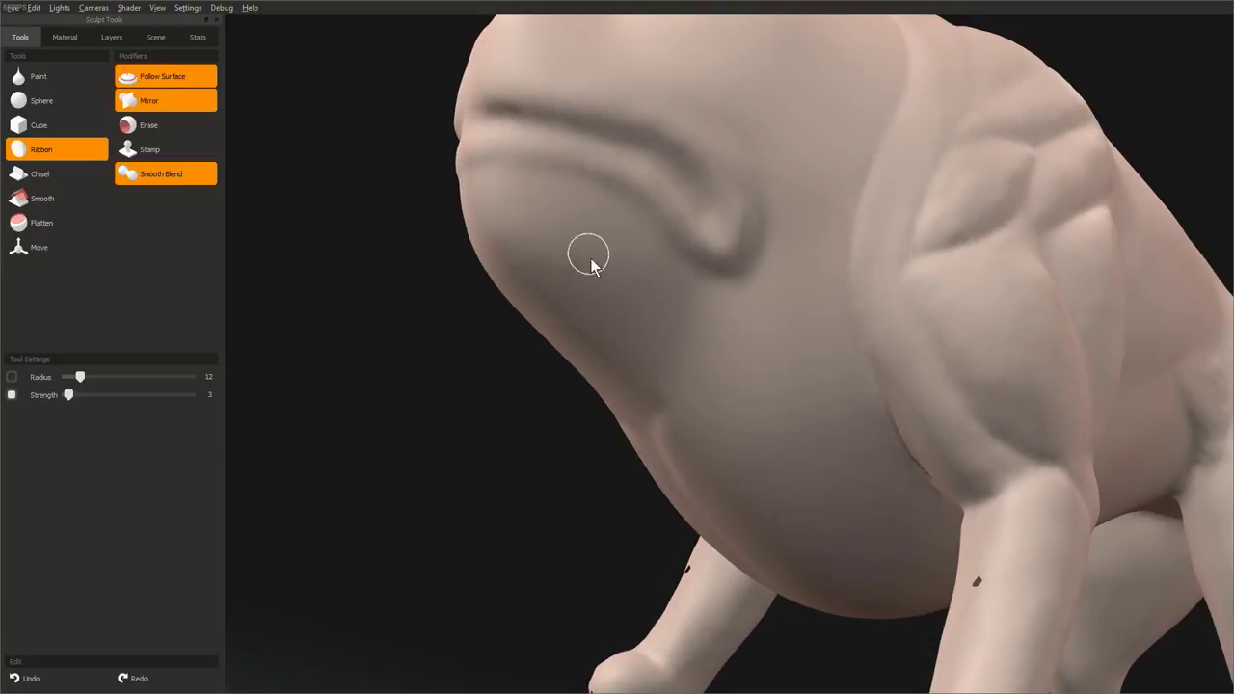
- Deepen the fold wrapping around the corner of the mouth with Ribbon at radius 12, strength 3
{"action": "mouse_move", "coordinate": [589, 257]}
{"action": "right_mouse_down"}
{"action": "mouse_move", "coordinate": [683, 279]}
{"action": "mouse_move", "coordinate": [505, 267]}
{"action": "right_mouse_up"}
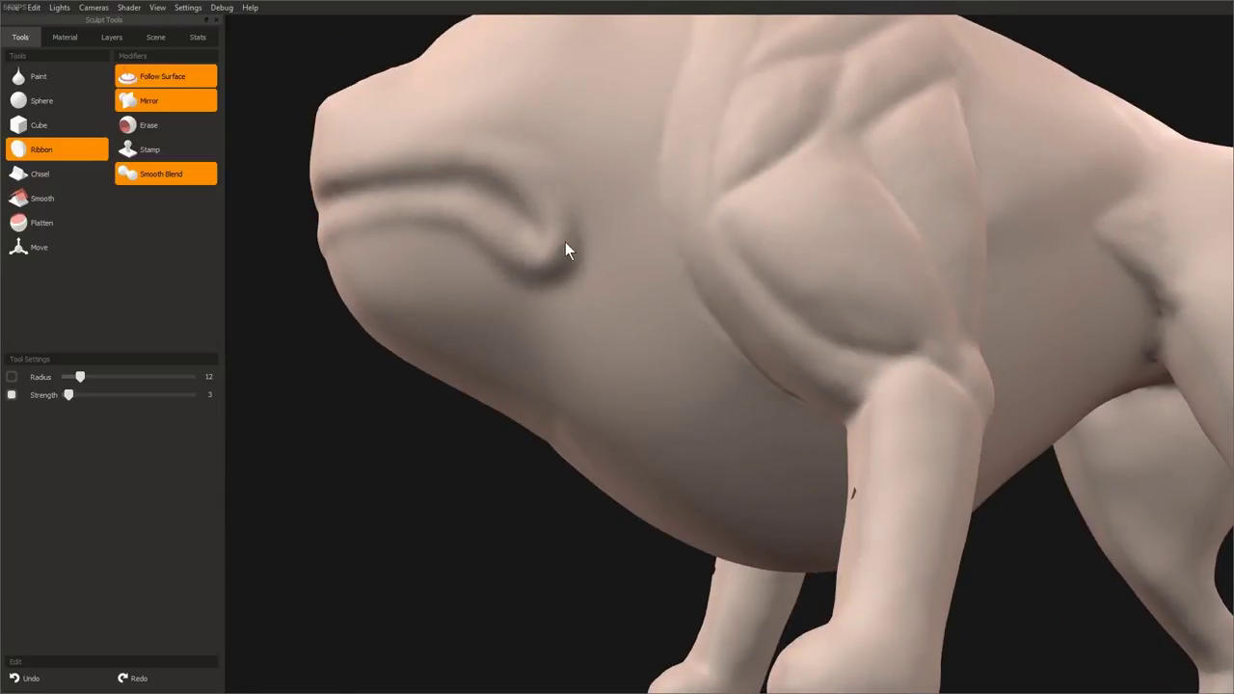
{"action": "scroll", "coordinate": [571, 322], "scroll_direction": "down", "scroll_amount": 3}
{"action": "mouse_move", "coordinate": [565, 242]}
{"action": "right_mouse_down"}
{"action": "mouse_move", "coordinate": [571, 322]}
{"action": "mouse_move", "coordinate": [719, 368]}
{"action": "mouse_move", "coordinate": [916, 274]}
{"action": "mouse_move", "coordinate": [685, 229]}
{"action": "mouse_move", "coordinate": [826, 324]}
{"action": "mouse_move", "coordinate": [694, 311]}
{"action": "mouse_move", "coordinate": [861, 418]}
{"action": "mouse_move", "coordinate": [672, 286]}
{"action": "right_mouse_up"}
{"action": "scroll", "coordinate": [917, 274], "scroll_direction": "up", "scroll_amount": 3}
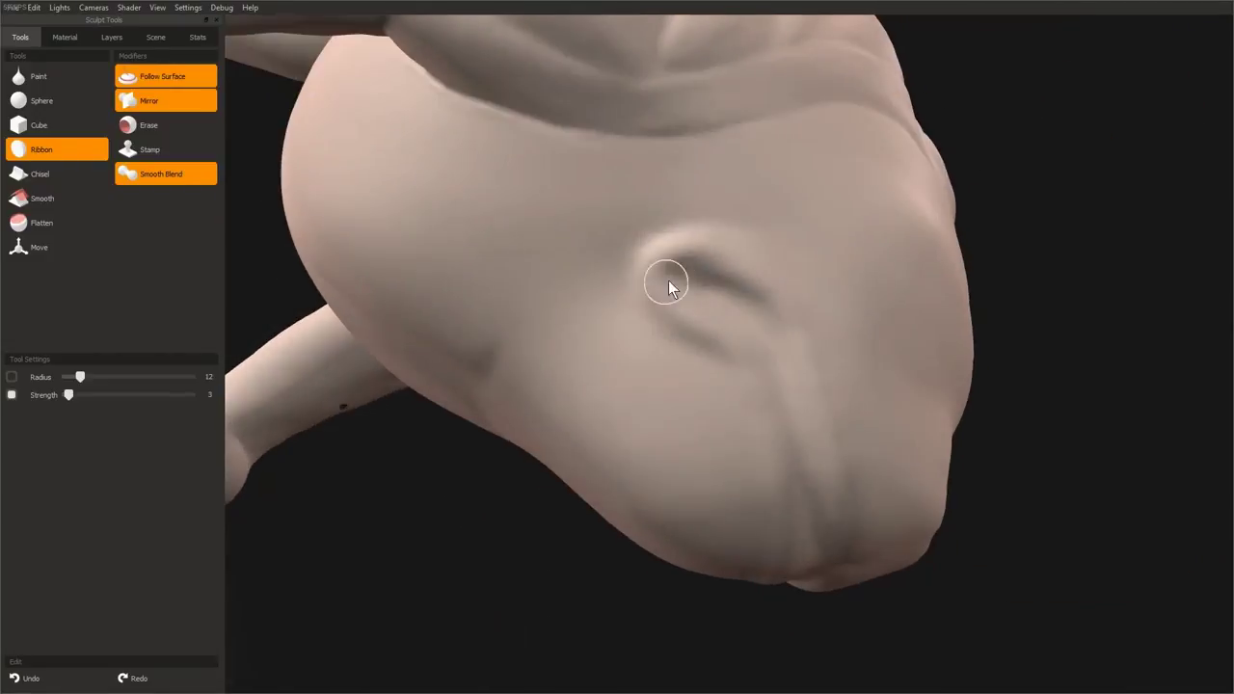
- Refine the upper lip and mouth-corner fold with Ribbon at radius 7, and soften the muzzle at radius 17
{"action": "mouse_move", "coordinate": [800, 363]}
{"action": "right_mouse_down"}
{"action": "mouse_move", "coordinate": [570, 303]}
{"action": "mouse_move", "coordinate": [691, 349]}
{"action": "mouse_move", "coordinate": [602, 261]}
{"action": "mouse_move", "coordinate": [681, 202]}
{"action": "mouse_move", "coordinate": [477, 218]}
{"action": "right_mouse_up"}
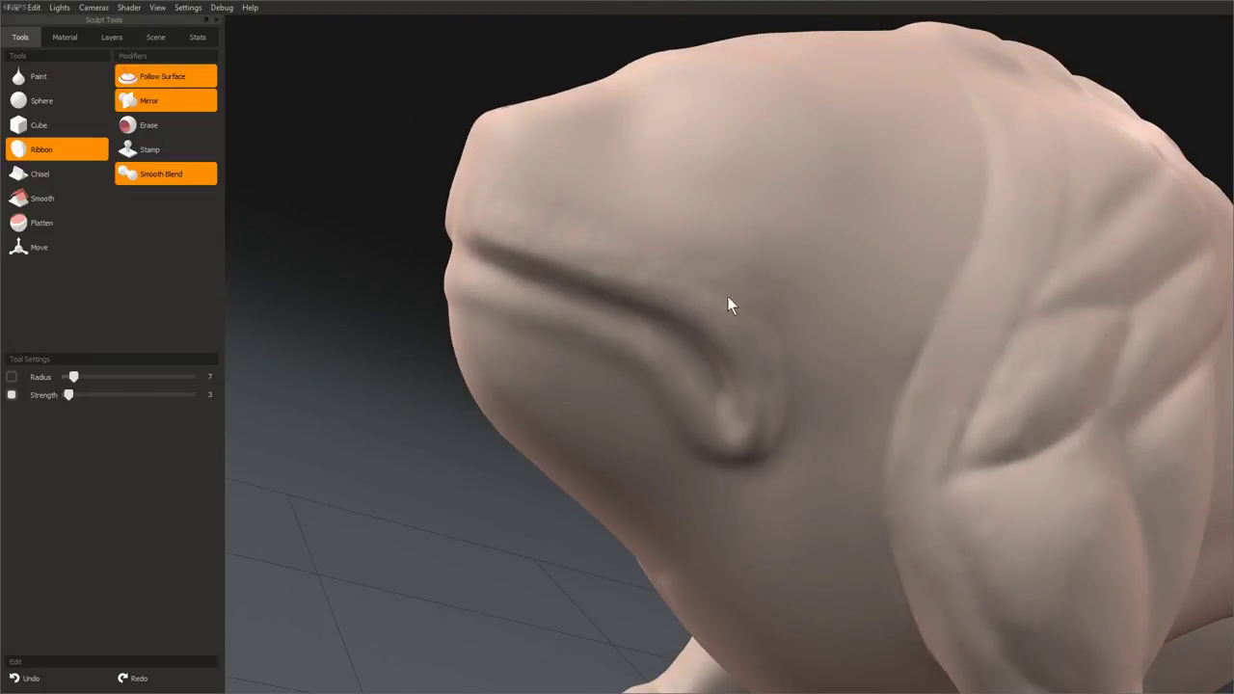
{"action": "mouse_move", "coordinate": [618, 258]}
{"action": "right_mouse_down"}
{"action": "mouse_move", "coordinate": [639, 313]}
{"action": "mouse_move", "coordinate": [416, 252]}
{"action": "mouse_move", "coordinate": [690, 288]}
{"action": "mouse_move", "coordinate": [704, 374]}
{"action": "mouse_move", "coordinate": [652, 267]}
{"action": "mouse_move", "coordinate": [716, 454]}
{"action": "mouse_move", "coordinate": [574, 288]}
{"action": "right_mouse_up"}
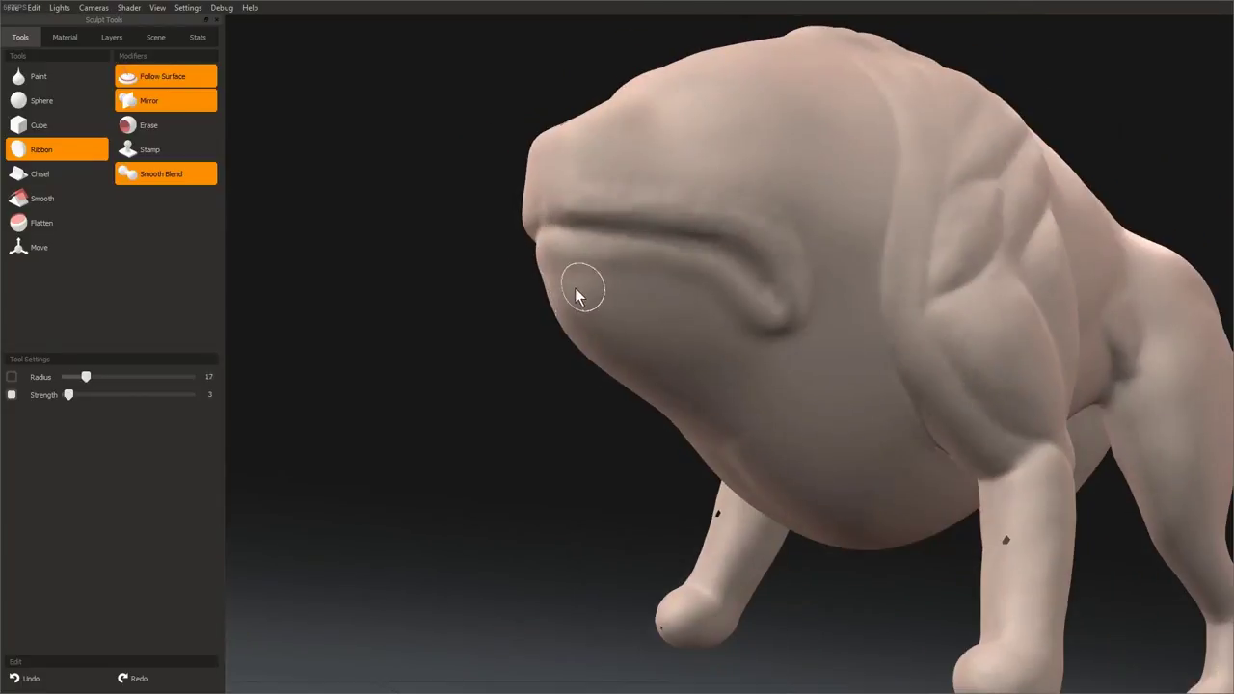
{"action": "key", "text": "]"}
{"action": "right_click_drag", "start_coordinate": [702, 213], "coordinate": [482, 221]}
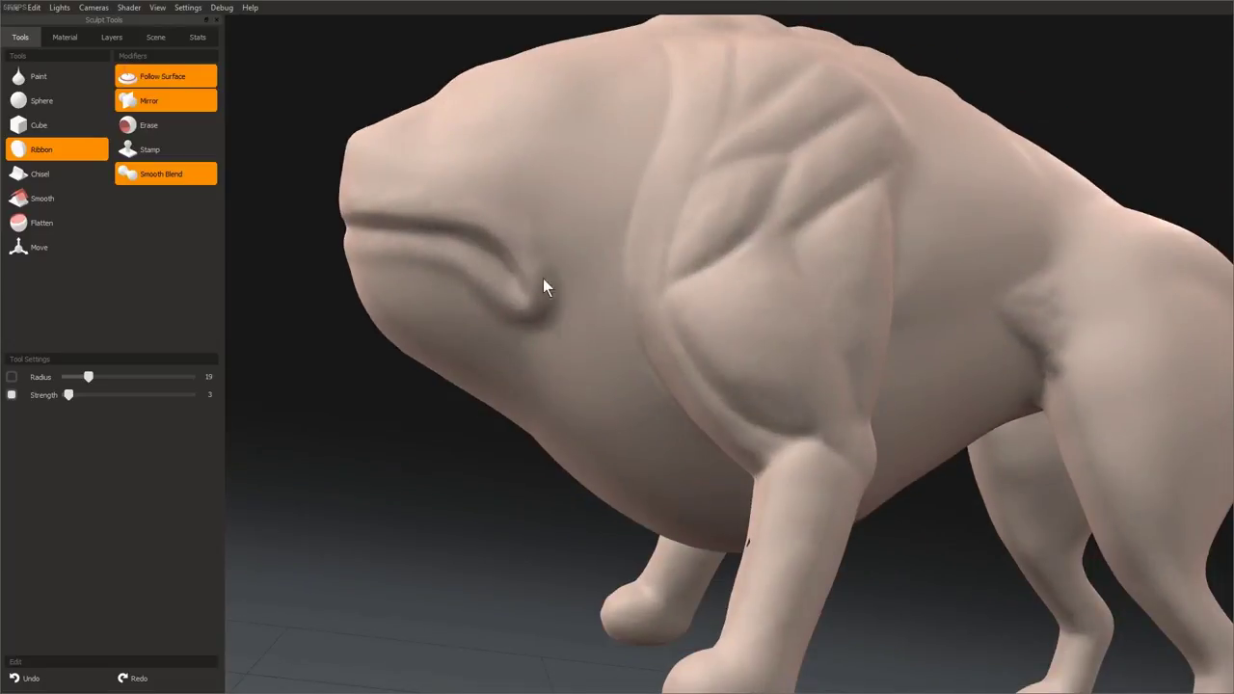
- Block in the brow crease and eye socket on the side of the head with Ribbon at radius 16, strength 3
{"action": "right_click_drag", "start_coordinate": [554, 375], "coordinate": [575, 256]}
{"action": "mouse_move", "coordinate": [604, 354]}
{"action": "right_mouse_down"}
{"action": "mouse_move", "coordinate": [760, 400]}
{"action": "mouse_move", "coordinate": [771, 447]}
{"action": "mouse_move", "coordinate": [696, 393]}
{"action": "mouse_move", "coordinate": [636, 385]}
{"action": "right_mouse_up"}
{"action": "scroll", "coordinate": [697, 393], "scroll_direction": "up", "scroll_amount": 2}
{"action": "key", "text": "["}
{"action": "key", "text": "["}
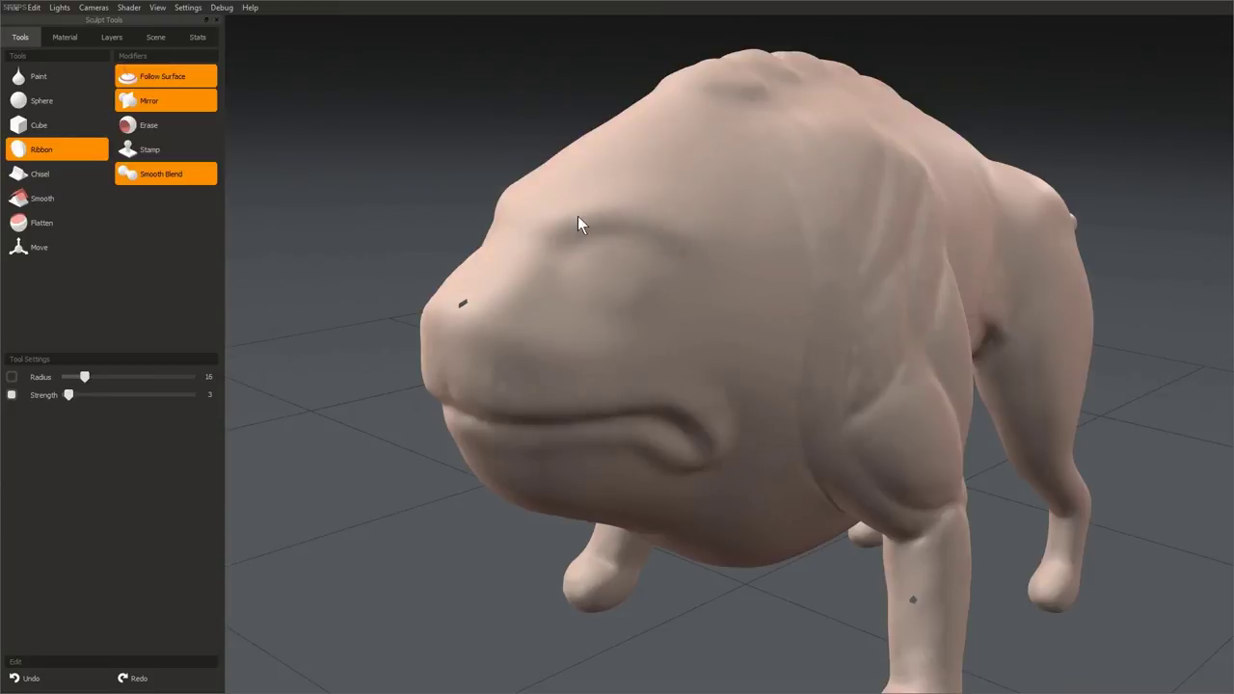
- Strengthen the brow ridge and form the eye bulge beneath it with Ribbon at radius 12, strength 3
{"action": "right_click_drag", "start_coordinate": [577, 224], "coordinate": [674, 232]}
{"action": "right_click_drag", "start_coordinate": [617, 377], "coordinate": [663, 285]}
{"action": "scroll", "coordinate": [718, 315], "scroll_direction": "up", "scroll_amount": 2}
{"action": "right_click_drag", "start_coordinate": [781, 363], "coordinate": [625, 334]}
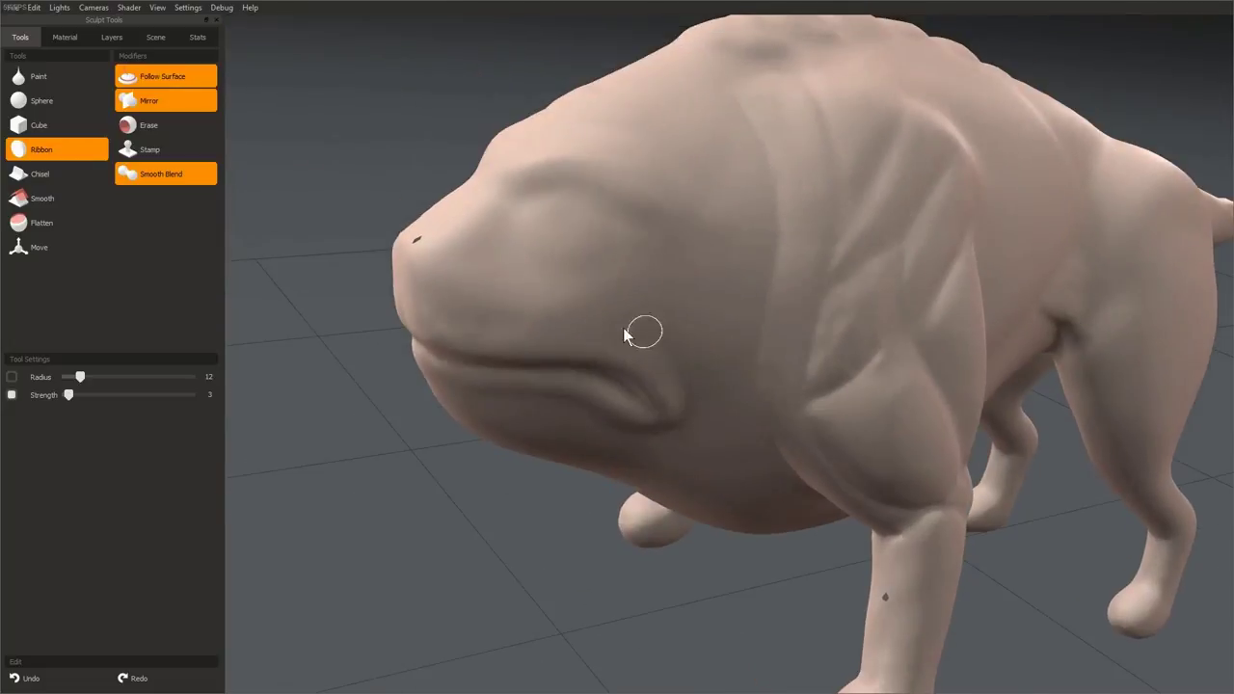
- Shape the cheek folds below the eye and beside the muzzle with Ribbon at radius 12, strength 3
{"action": "right_click_drag", "start_coordinate": [610, 280], "coordinate": [650, 280]}
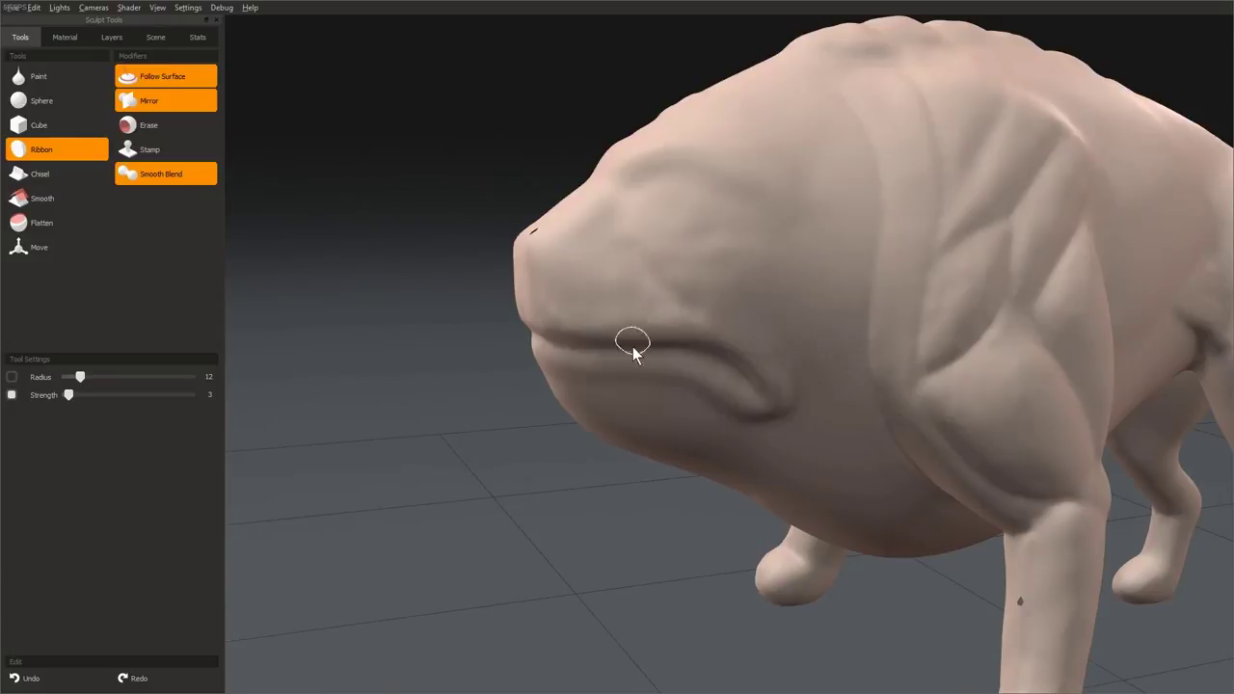
{"action": "right_click_drag", "start_coordinate": [631, 344], "coordinate": [780, 273]}
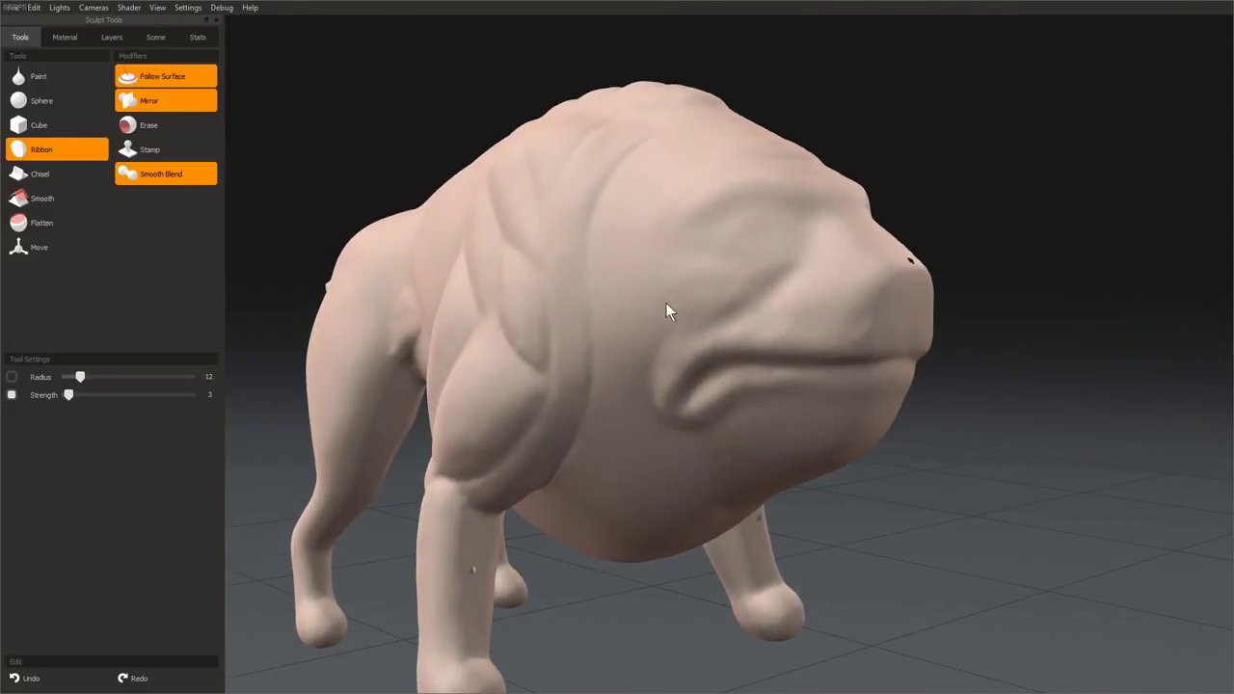
{"action": "right_click_drag", "start_coordinate": [698, 309], "coordinate": [657, 266]}
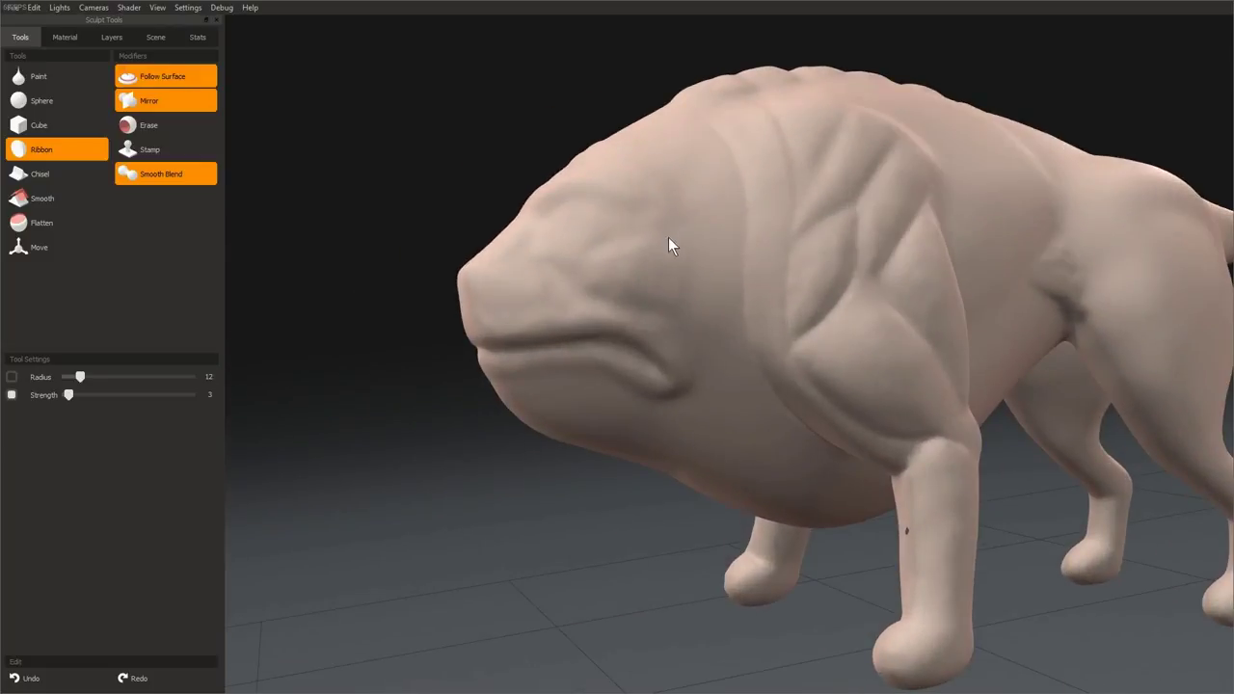
{"action": "right_click_drag", "start_coordinate": [680, 278], "coordinate": [609, 297]}
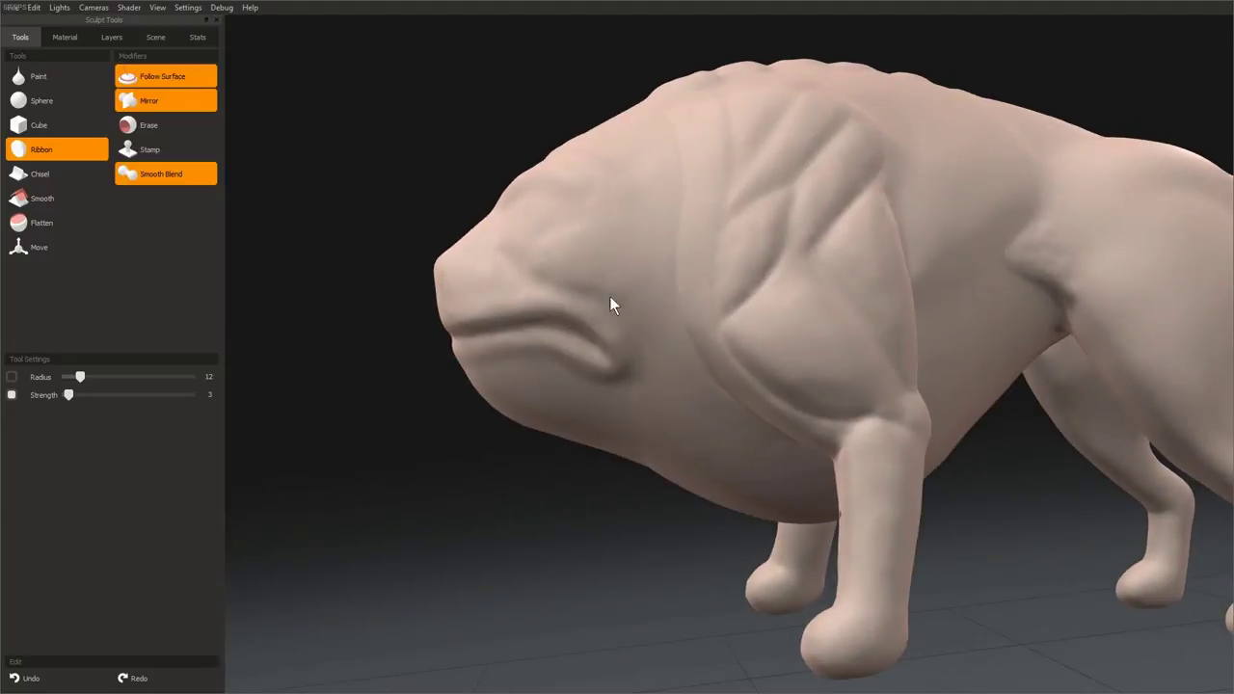
{"action": "right_click_drag", "start_coordinate": [612, 195], "coordinate": [604, 308]}
- Add wrinkles across the forehead above the brows with Ribbon at radius 11, strength 3
{"action": "key", "text": "bracketright"}
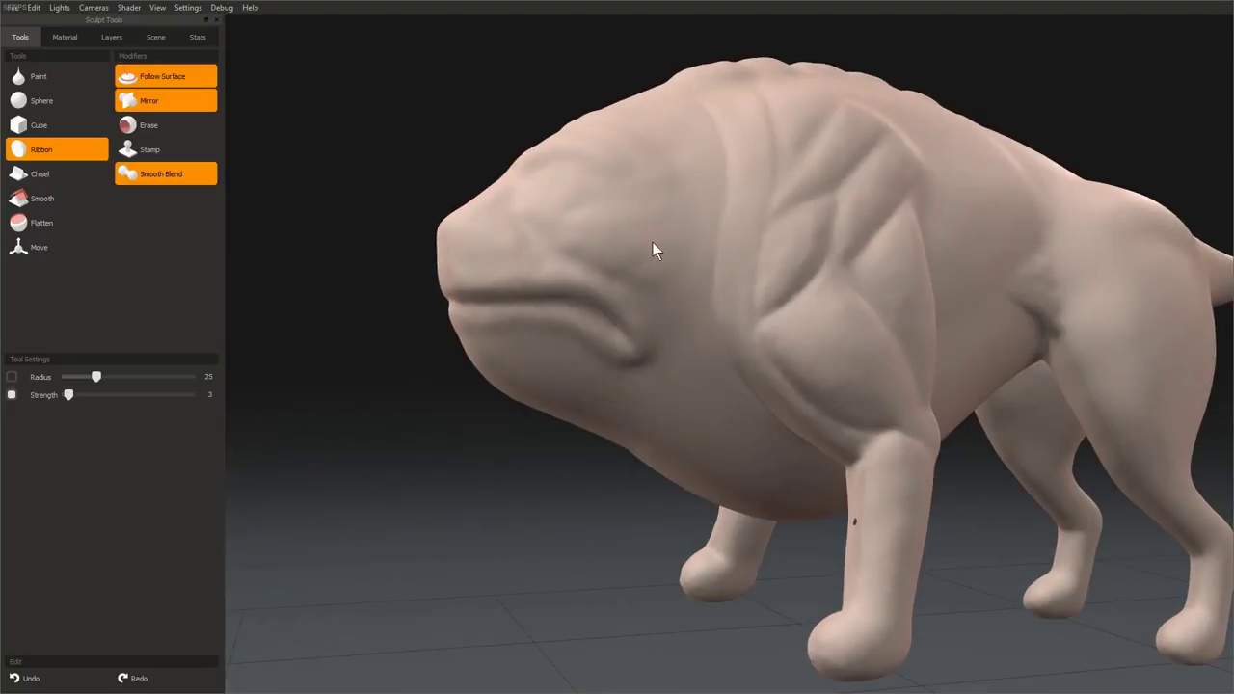
{"action": "mouse_move", "coordinate": [649, 150]}
{"action": "right_mouse_down"}
{"action": "mouse_move", "coordinate": [738, 235]}
{"action": "mouse_move", "coordinate": [601, 408]}
{"action": "mouse_move", "coordinate": [611, 366]}
{"action": "mouse_move", "coordinate": [673, 302]}
{"action": "mouse_move", "coordinate": [643, 189]}
{"action": "right_mouse_up"}
{"action": "scroll", "coordinate": [672, 301], "scroll_direction": "down", "scroll_amount": 3}
{"action": "right_click_drag", "start_coordinate": [781, 238], "coordinate": [688, 413]}
{"action": "right_click_drag", "start_coordinate": [688, 282], "coordinate": [662, 206]}
{"action": "scroll", "coordinate": [664, 208], "scroll_direction": "down", "scroll_amount": 1}
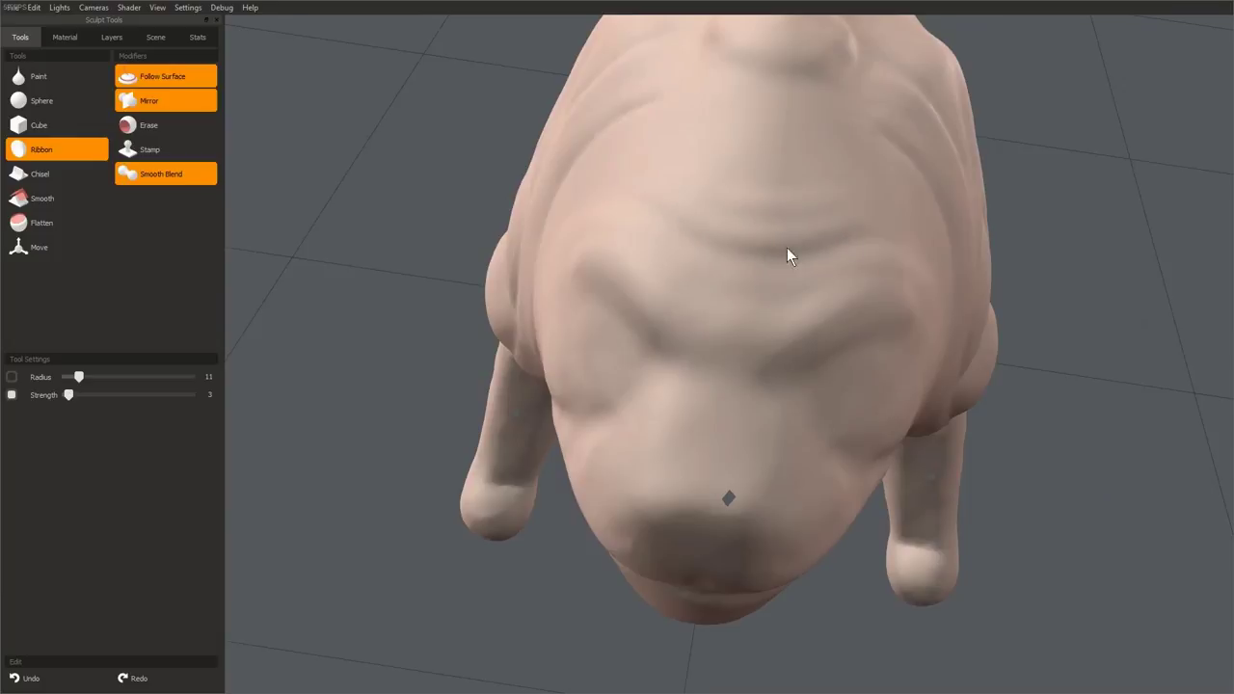
{"action": "right_click_drag", "start_coordinate": [787, 253], "coordinate": [750, 339]}
{"action": "mouse_move", "coordinate": [718, 281]}
{"action": "right_mouse_down"}
{"action": "mouse_move", "coordinate": [646, 227]}
{"action": "mouse_move", "coordinate": [738, 261]}
{"action": "mouse_move", "coordinate": [659, 354]}
{"action": "mouse_move", "coordinate": [703, 398]}
{"action": "mouse_move", "coordinate": [718, 174]}
{"action": "mouse_move", "coordinate": [696, 360]}
{"action": "mouse_move", "coordinate": [650, 258]}
{"action": "mouse_move", "coordinate": [636, 307]}
{"action": "mouse_move", "coordinate": [608, 311]}
{"action": "mouse_move", "coordinate": [584, 206]}
{"action": "mouse_move", "coordinate": [636, 270]}
{"action": "mouse_move", "coordinate": [578, 188]}
{"action": "mouse_move", "coordinate": [935, 352]}
{"action": "mouse_move", "coordinate": [752, 419]}
{"action": "mouse_move", "coordinate": [764, 461]}
{"action": "right_mouse_up"}
- Carve the crease beneath the lower lip and define the chin with Ribbon at radius 16, strength 3
{"action": "key", "text": "bracketright"}
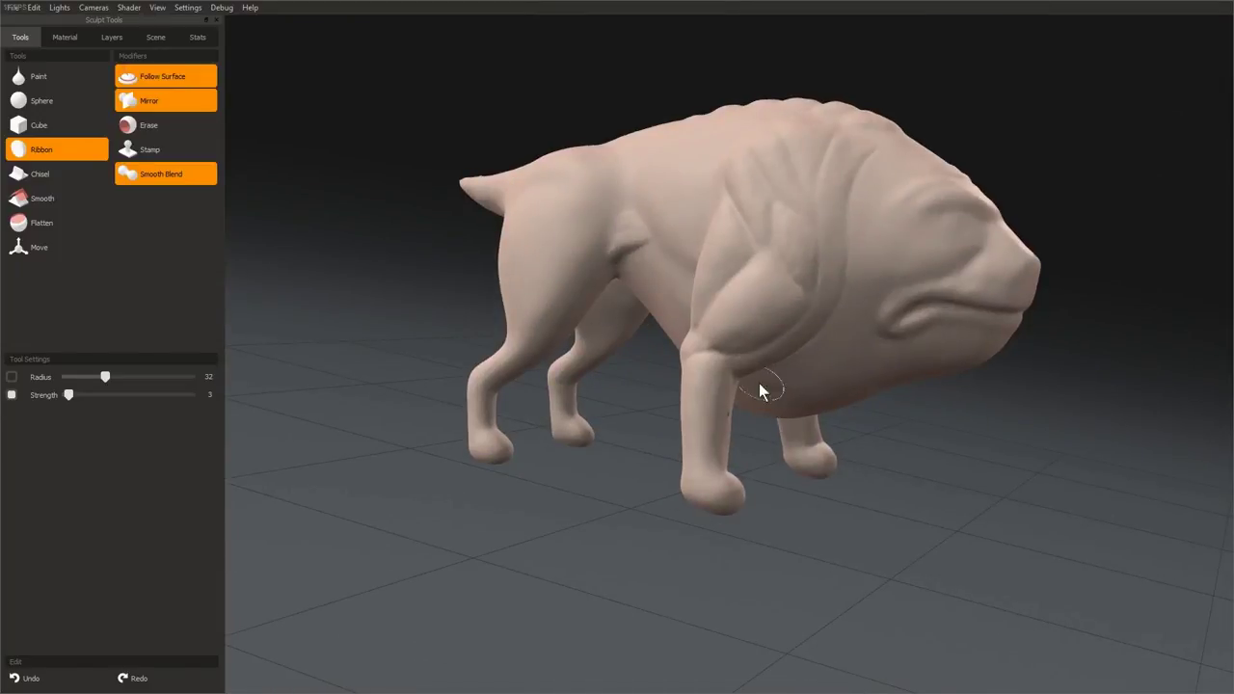
{"action": "mouse_move", "coordinate": [759, 390]}
{"action": "right_mouse_down"}
{"action": "mouse_move", "coordinate": [452, 273]}
{"action": "mouse_move", "coordinate": [821, 513]}
{"action": "right_mouse_up"}
{"action": "key", "text": "bracketleft"}
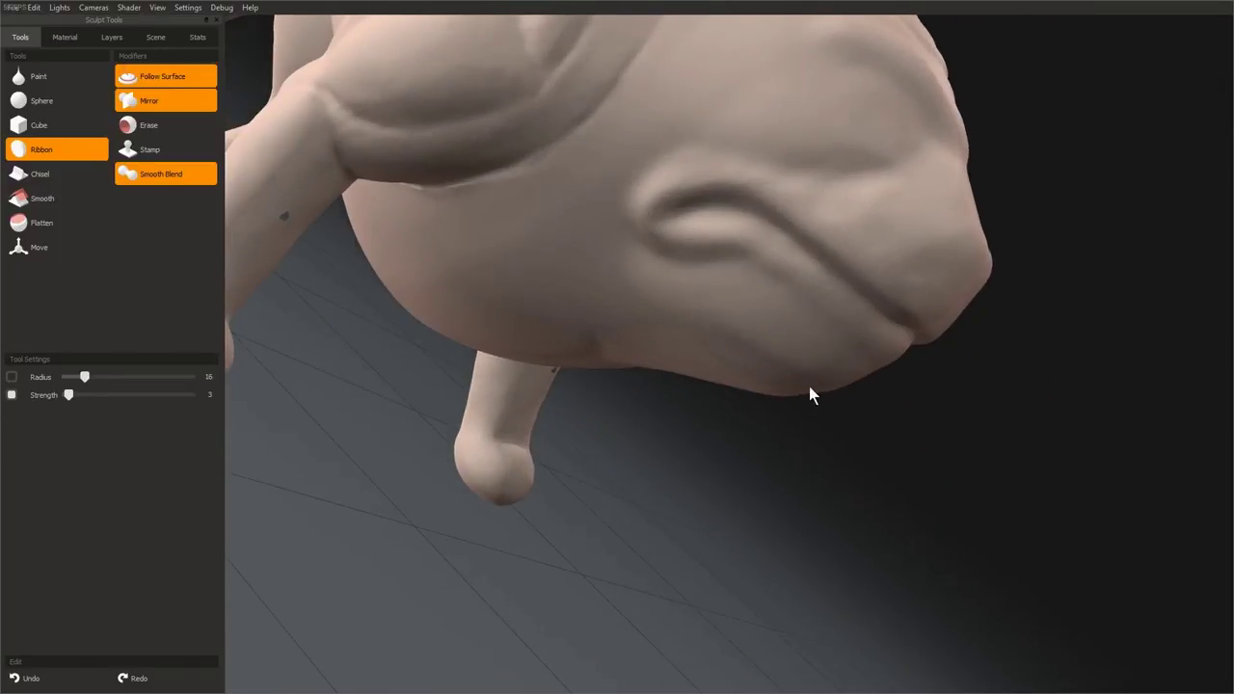
{"action": "right_click_drag", "start_coordinate": [663, 333], "coordinate": [636, 306]}
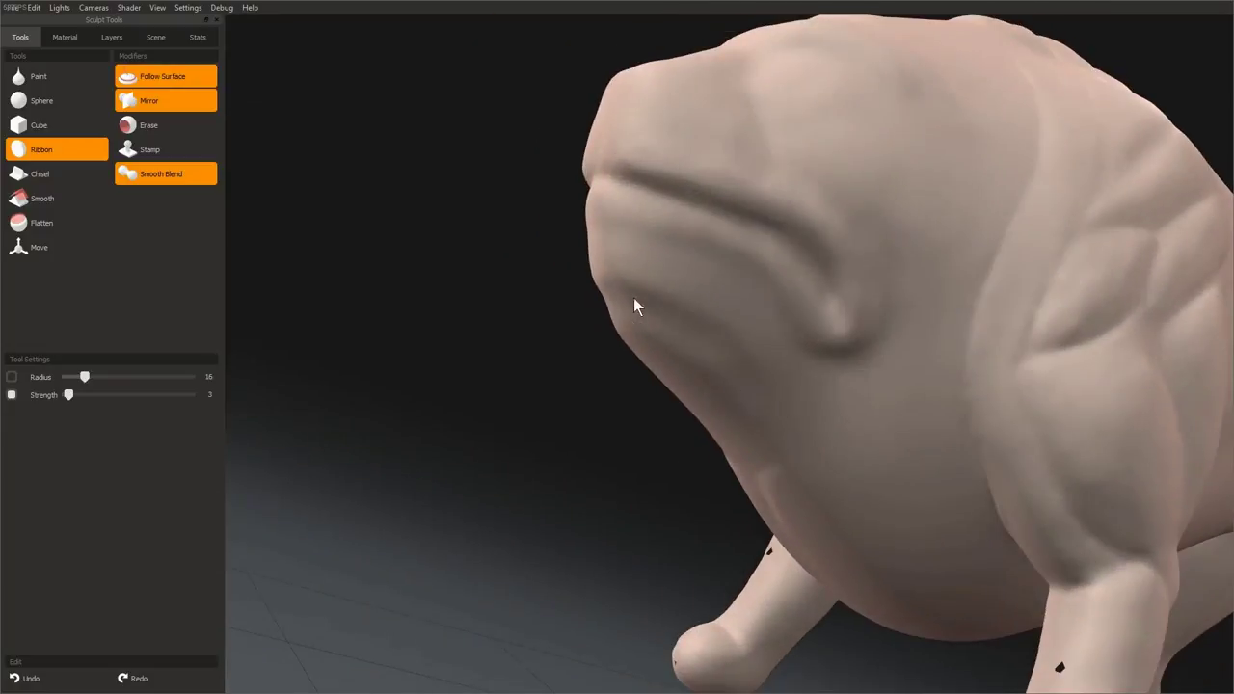
{"action": "right_click_drag", "start_coordinate": [708, 383], "coordinate": [690, 319]}
{"action": "mouse_move", "coordinate": [690, 319]}
{"action": "left_mouse_down"}
{"action": "mouse_move", "coordinate": [649, 266]}
{"action": "mouse_move", "coordinate": [635, 292]}
{"action": "left_mouse_up"}
{"action": "right_click_drag", "start_coordinate": [635, 292], "coordinate": [598, 320]}
{"action": "right_click_drag", "start_coordinate": [650, 366], "coordinate": [674, 334]}
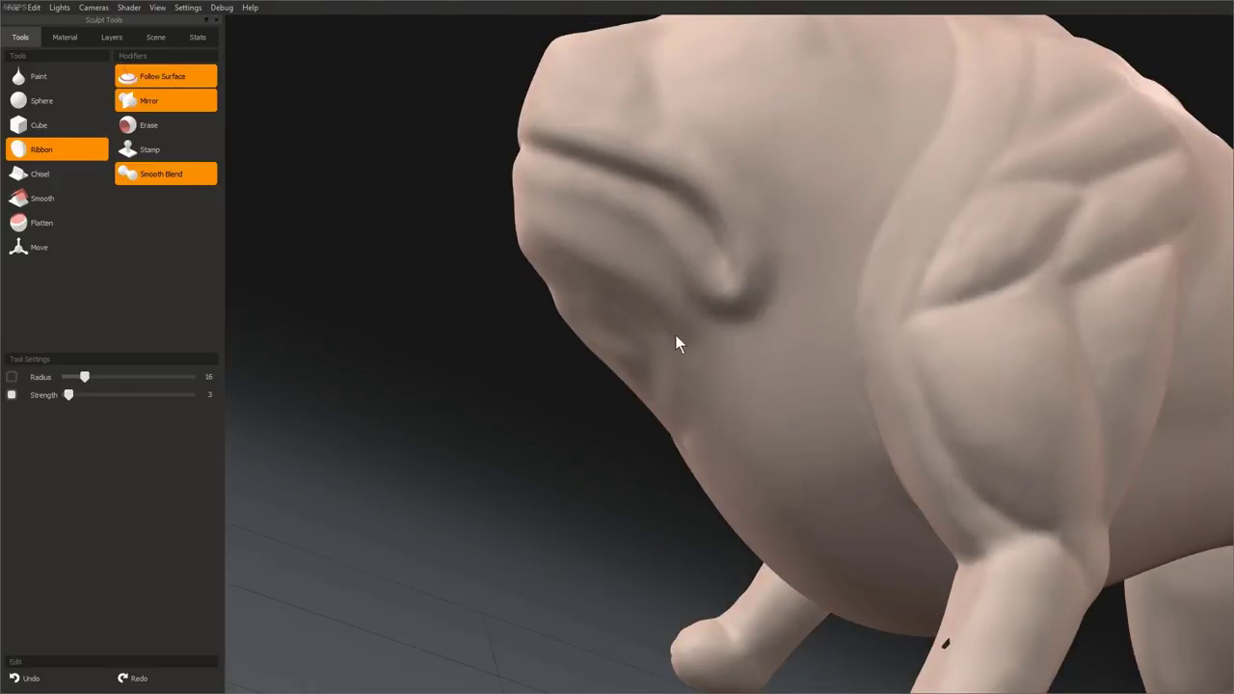
{"action": "left_click_drag", "start_coordinate": [595, 245], "coordinate": [552, 233]}
- Build up the jawline and throat behind the chin with Ribbon, using radius 16 and 26 at strength 3
{"action": "mouse_move", "coordinate": [535, 327]}
{"action": "right_mouse_down"}
{"action": "mouse_move", "coordinate": [712, 338]}
{"action": "mouse_move", "coordinate": [586, 380]}
{"action": "mouse_move", "coordinate": [807, 359]}
{"action": "right_mouse_up"}
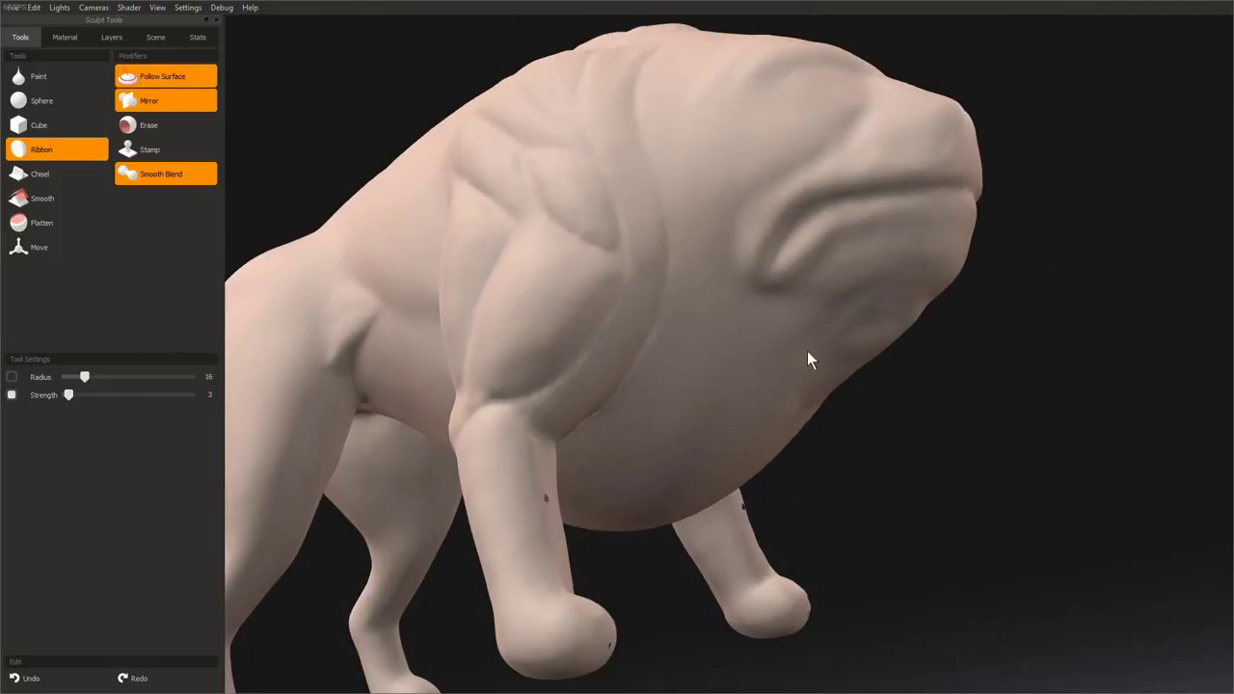
{"action": "right_click_drag", "start_coordinate": [733, 282], "coordinate": [701, 305]}
{"action": "right_click_drag", "start_coordinate": [815, 294], "coordinate": [625, 248]}
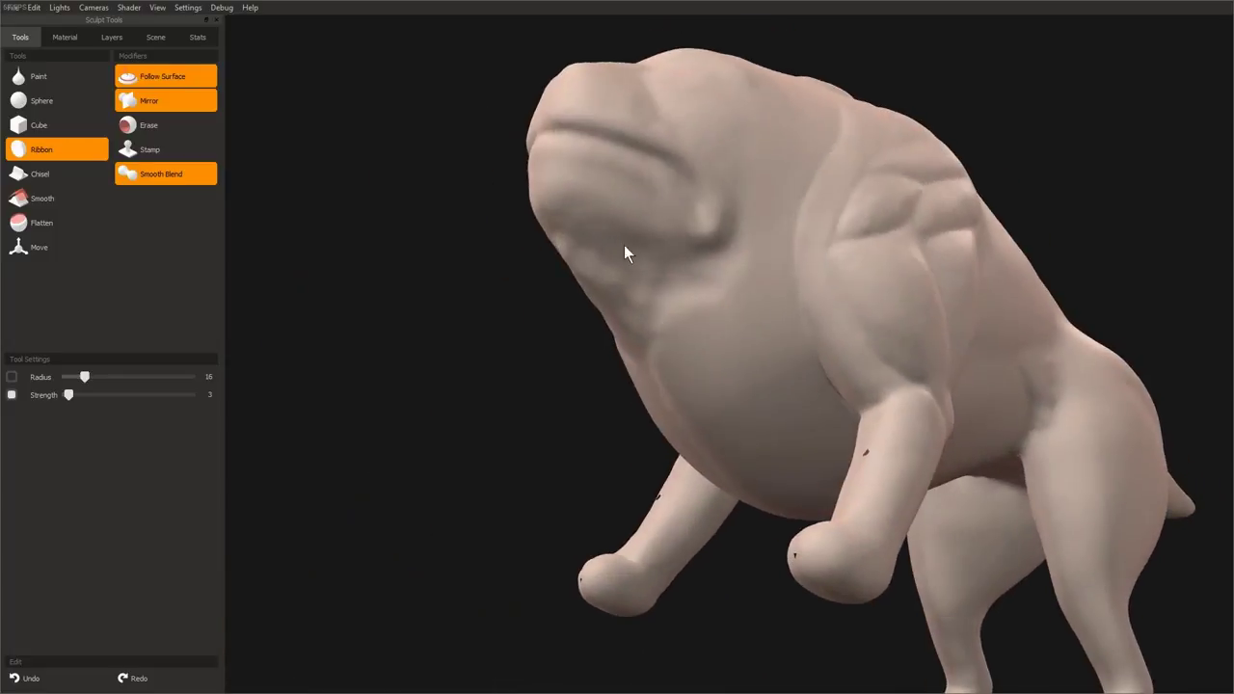
{"action": "mouse_move", "coordinate": [627, 307]}
{"action": "right_mouse_down"}
{"action": "mouse_move", "coordinate": [564, 394]}
{"action": "mouse_move", "coordinate": [613, 315]}
{"action": "mouse_move", "coordinate": [839, 413]}
{"action": "mouse_move", "coordinate": [683, 377]}
{"action": "right_mouse_up"}
{"action": "right_click_drag", "start_coordinate": [906, 394], "coordinate": [727, 425]}
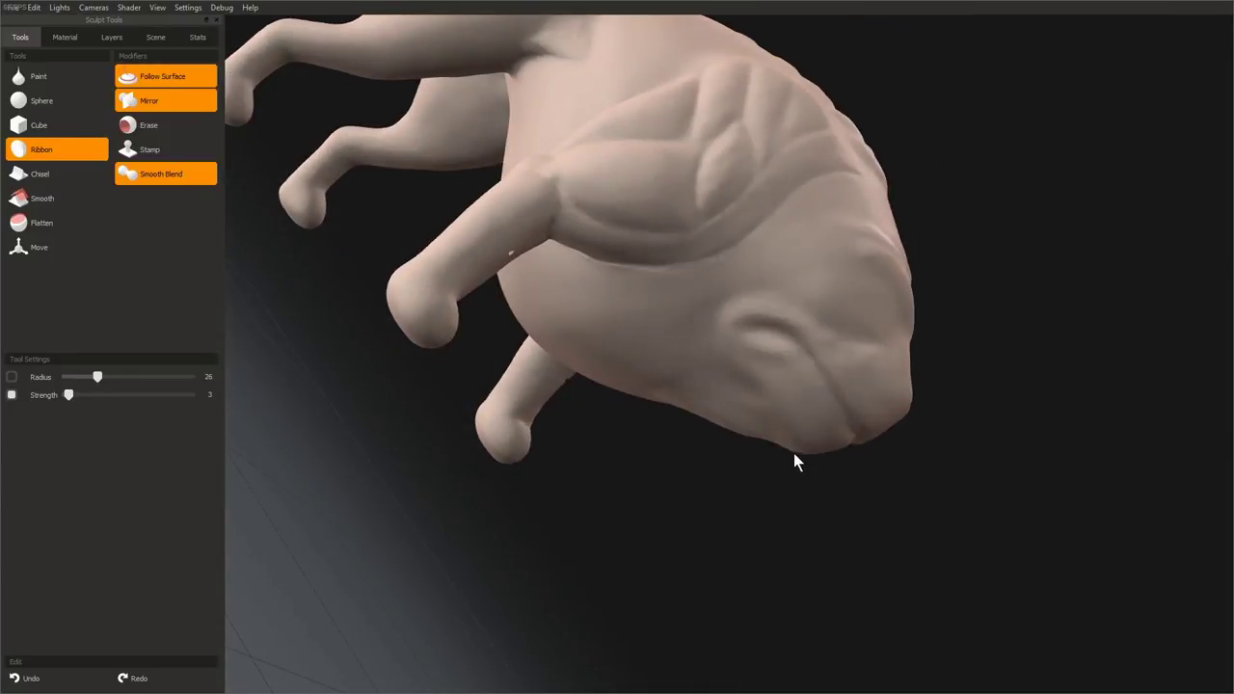
- Refine the lower lip and mouth corner with Ribbon at radius 11, strength 3
{"action": "mouse_move", "coordinate": [793, 454]}
{"action": "right_mouse_down"}
{"action": "mouse_move", "coordinate": [664, 500]}
{"action": "mouse_move", "coordinate": [790, 422]}
{"action": "mouse_move", "coordinate": [766, 395]}
{"action": "mouse_move", "coordinate": [776, 306]}
{"action": "right_mouse_up"}
{"action": "right_click_drag", "start_coordinate": [835, 263], "coordinate": [659, 194]}
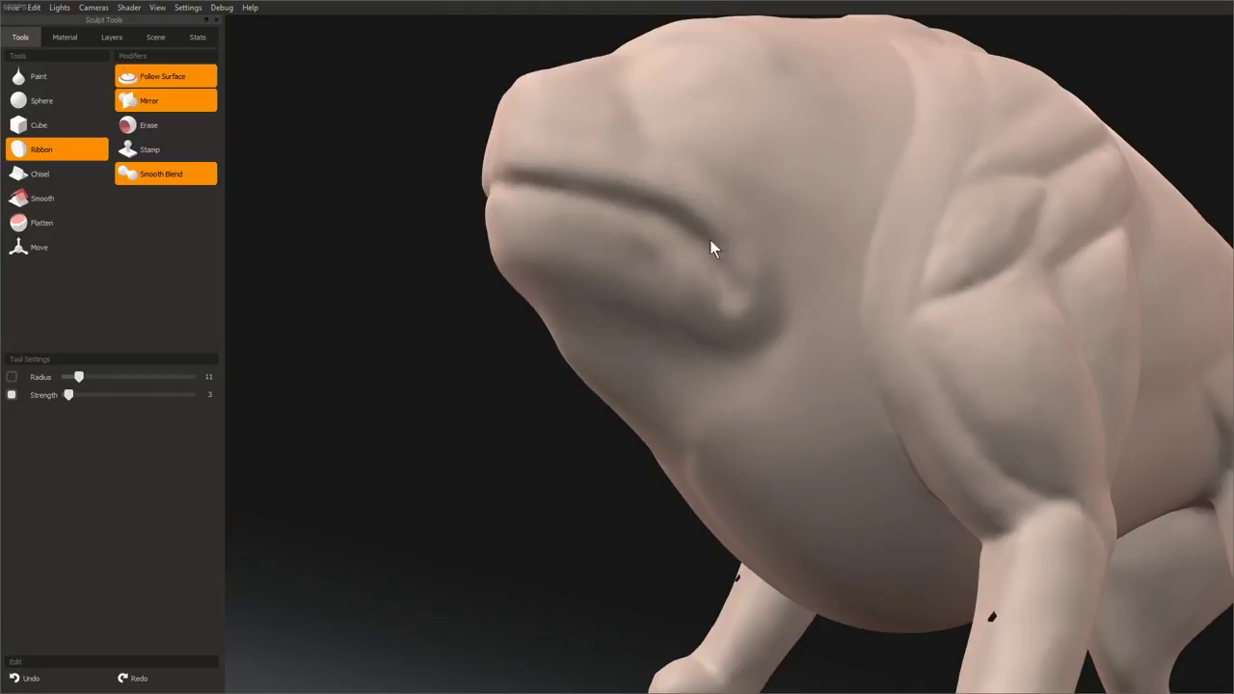
{"action": "mouse_move", "coordinate": [732, 281]}
{"action": "right_mouse_down"}
{"action": "mouse_move", "coordinate": [380, 318]}
{"action": "mouse_move", "coordinate": [685, 364]}
{"action": "mouse_move", "coordinate": [722, 502]}
{"action": "mouse_move", "coordinate": [754, 410]}
{"action": "mouse_move", "coordinate": [700, 270]}
{"action": "mouse_move", "coordinate": [605, 496]}
{"action": "mouse_move", "coordinate": [711, 292]}
{"action": "right_mouse_up"}
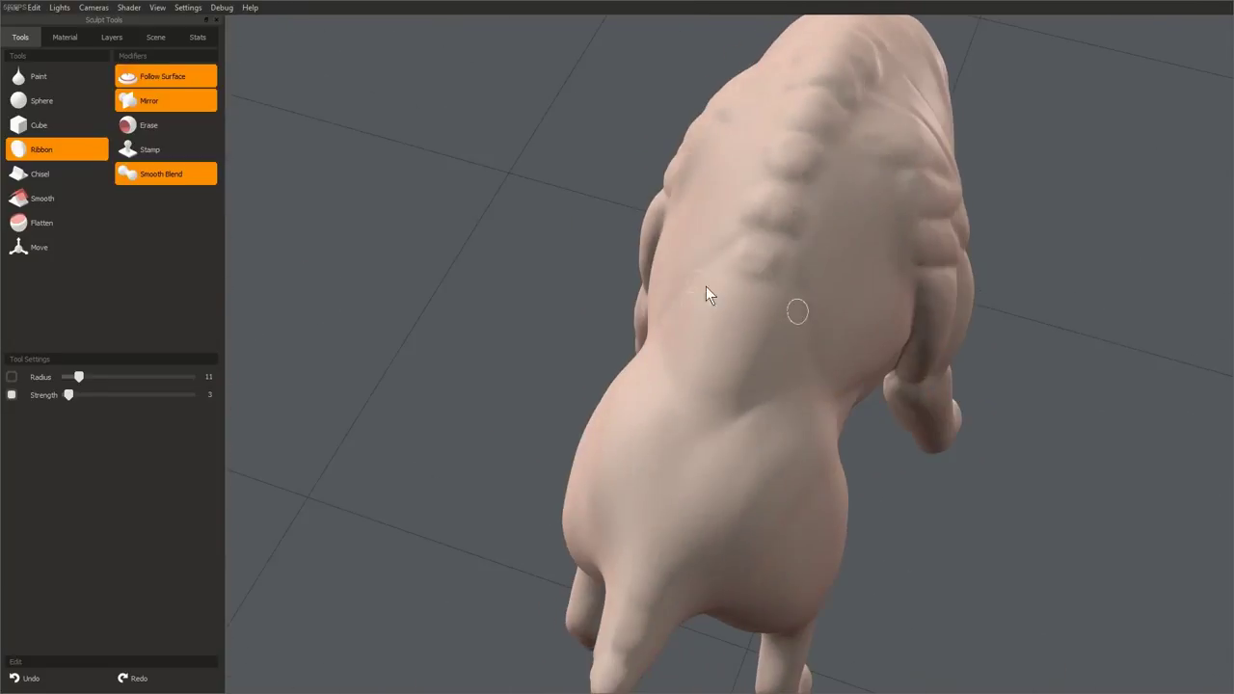
- Extend the row of rounded vertebra bumps along the back down to the rump with Ribbon at radius 11, strength 3
{"action": "right_click_drag", "start_coordinate": [751, 331], "coordinate": [655, 223]}
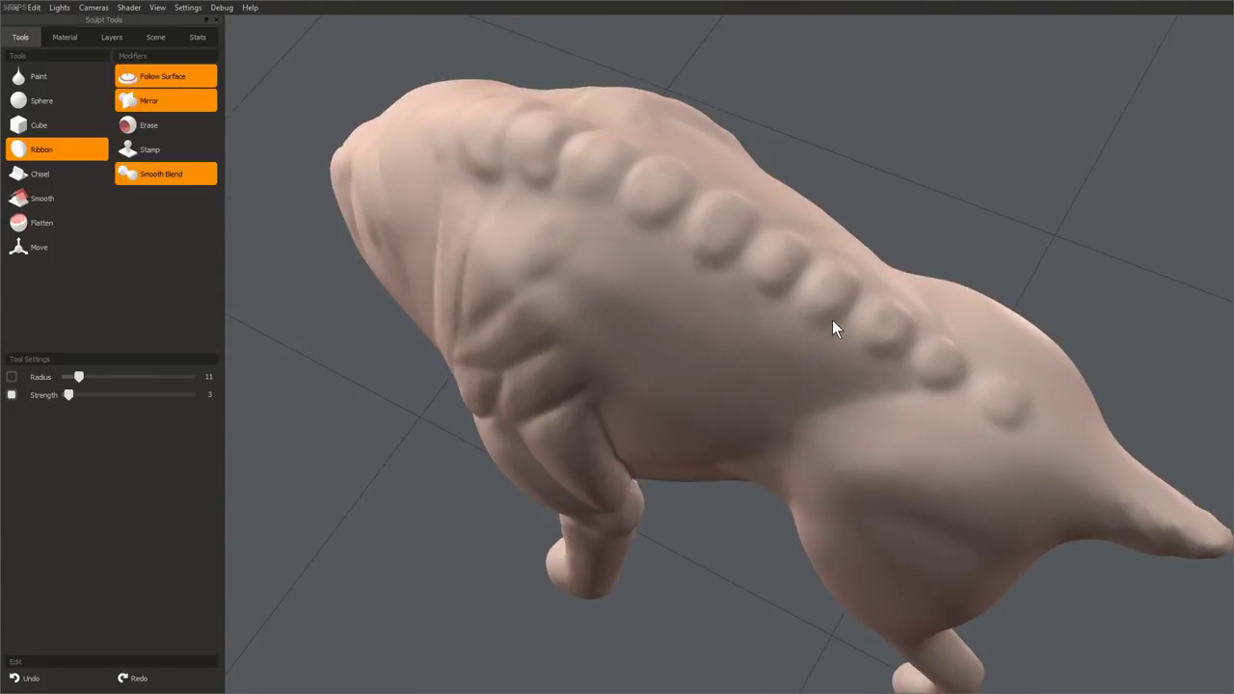
{"action": "right_click_drag", "start_coordinate": [834, 323], "coordinate": [783, 343]}
{"action": "middle_click_drag", "start_coordinate": [788, 354], "coordinate": [838, 426]}
{"action": "middle_click_drag", "start_coordinate": [812, 530], "coordinate": [766, 612]}
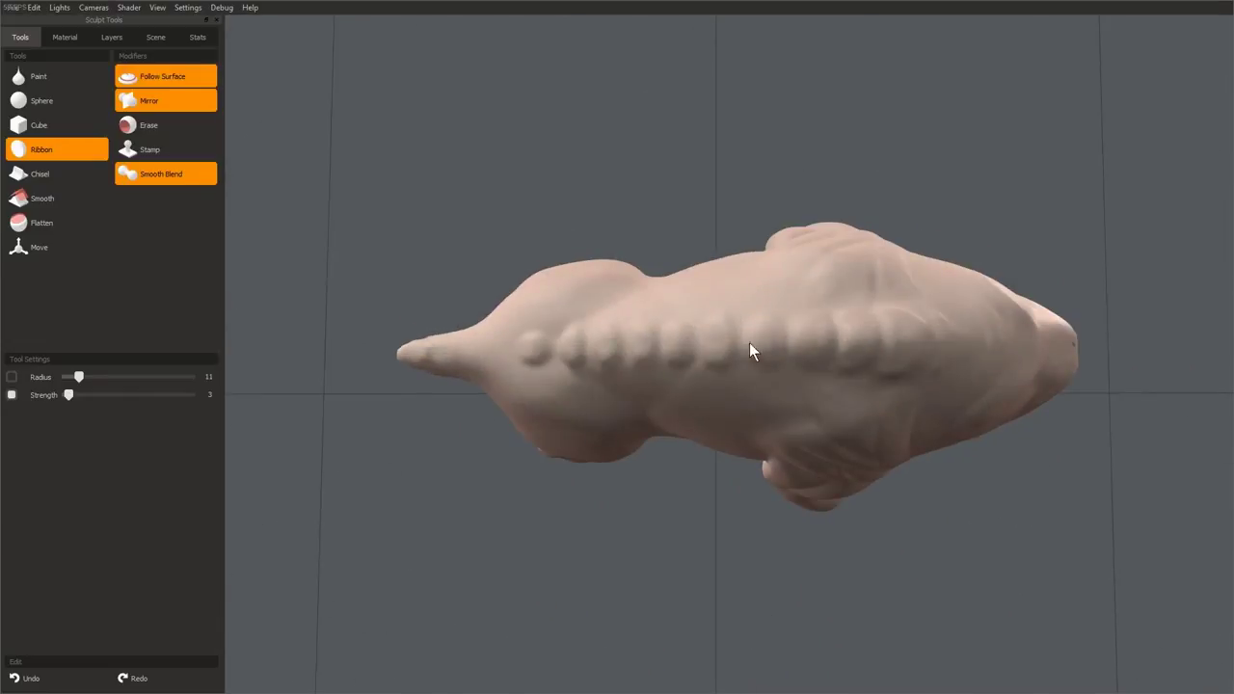
{"action": "mouse_move", "coordinate": [750, 344]}
{"action": "right_mouse_down"}
{"action": "mouse_move", "coordinate": [783, 352]}
{"action": "mouse_move", "coordinate": [785, 322]}
{"action": "mouse_move", "coordinate": [730, 299]}
{"action": "right_mouse_up"}
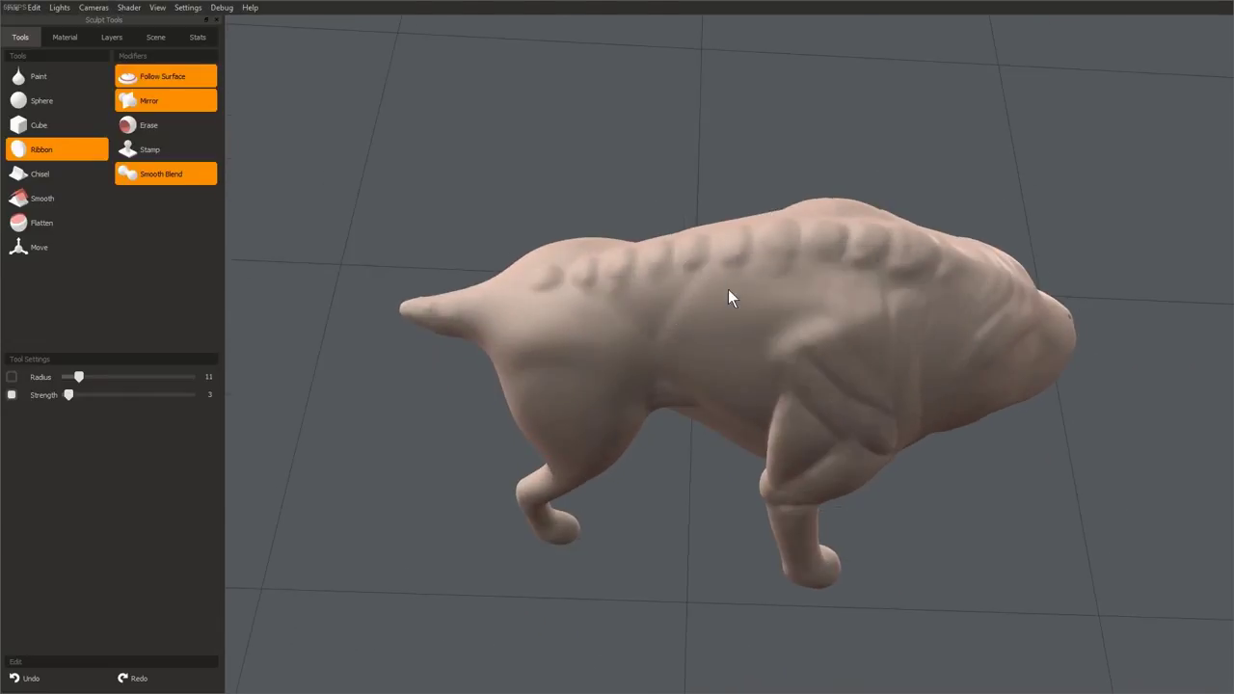
{"action": "mouse_move", "coordinate": [815, 345]}
{"action": "right_mouse_down"}
{"action": "mouse_move", "coordinate": [753, 337]}
{"action": "mouse_move", "coordinate": [870, 385]}
{"action": "mouse_move", "coordinate": [762, 429]}
{"action": "mouse_move", "coordinate": [677, 314]}
{"action": "mouse_move", "coordinate": [694, 259]}
{"action": "mouse_move", "coordinate": [762, 336]}
{"action": "right_mouse_up"}
{"action": "scroll", "coordinate": [870, 384], "scroll_direction": "down", "scroll_amount": 3}
{"action": "scroll", "coordinate": [678, 314], "scroll_direction": "up", "scroll_amount": 5}
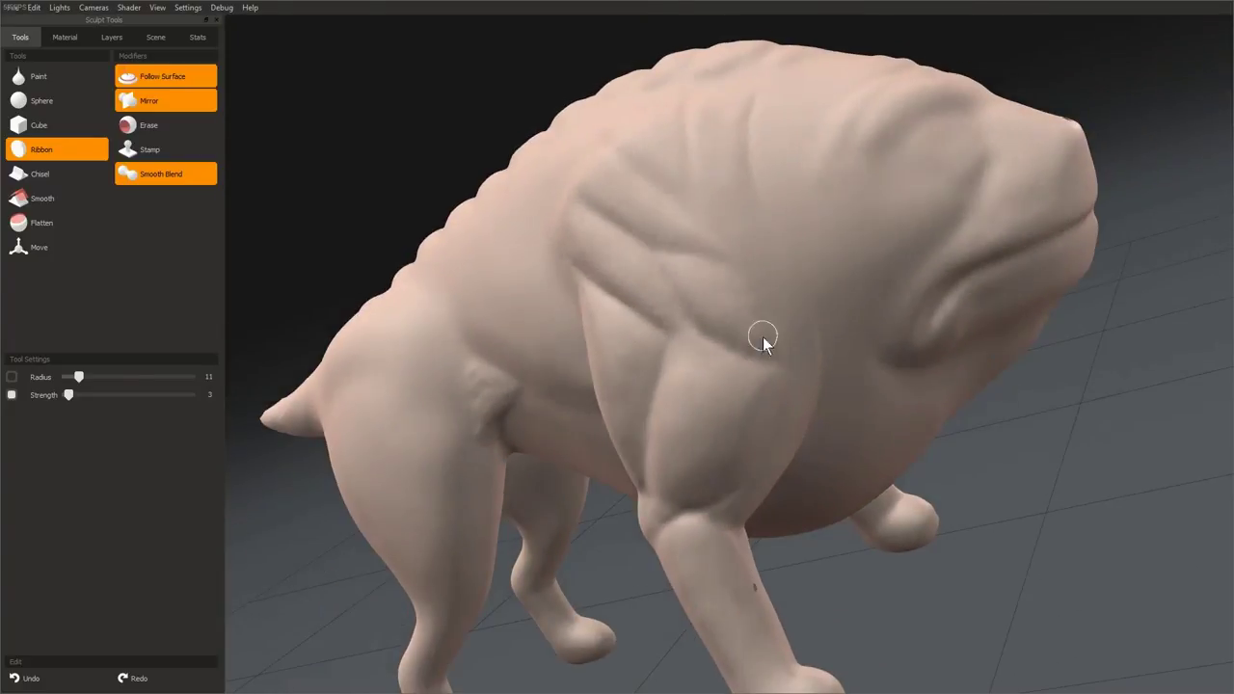
- Refine the brow ridge and the wrinkles above the eye with Ribbon at radius 11, strength 3
{"action": "right_click_drag", "start_coordinate": [702, 298], "coordinate": [742, 389]}
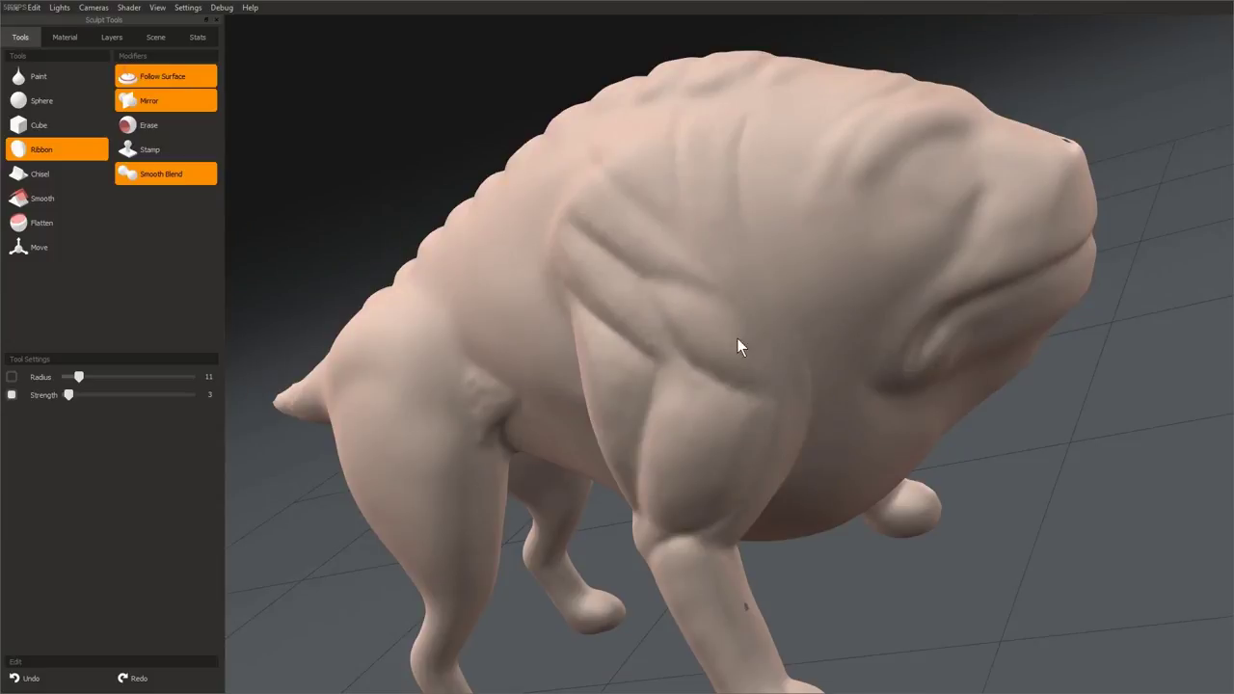
{"action": "mouse_move", "coordinate": [737, 342]}
{"action": "right_mouse_down"}
{"action": "mouse_move", "coordinate": [716, 230]}
{"action": "mouse_move", "coordinate": [691, 257]}
{"action": "mouse_move", "coordinate": [765, 298]}
{"action": "mouse_move", "coordinate": [765, 267]}
{"action": "mouse_move", "coordinate": [691, 240]}
{"action": "mouse_move", "coordinate": [821, 436]}
{"action": "mouse_move", "coordinate": [774, 495]}
{"action": "mouse_move", "coordinate": [666, 421]}
{"action": "mouse_move", "coordinate": [682, 420]}
{"action": "mouse_move", "coordinate": [654, 347]}
{"action": "mouse_move", "coordinate": [680, 295]}
{"action": "mouse_move", "coordinate": [716, 383]}
{"action": "mouse_move", "coordinate": [799, 389]}
{"action": "mouse_move", "coordinate": [644, 342]}
{"action": "right_mouse_up"}
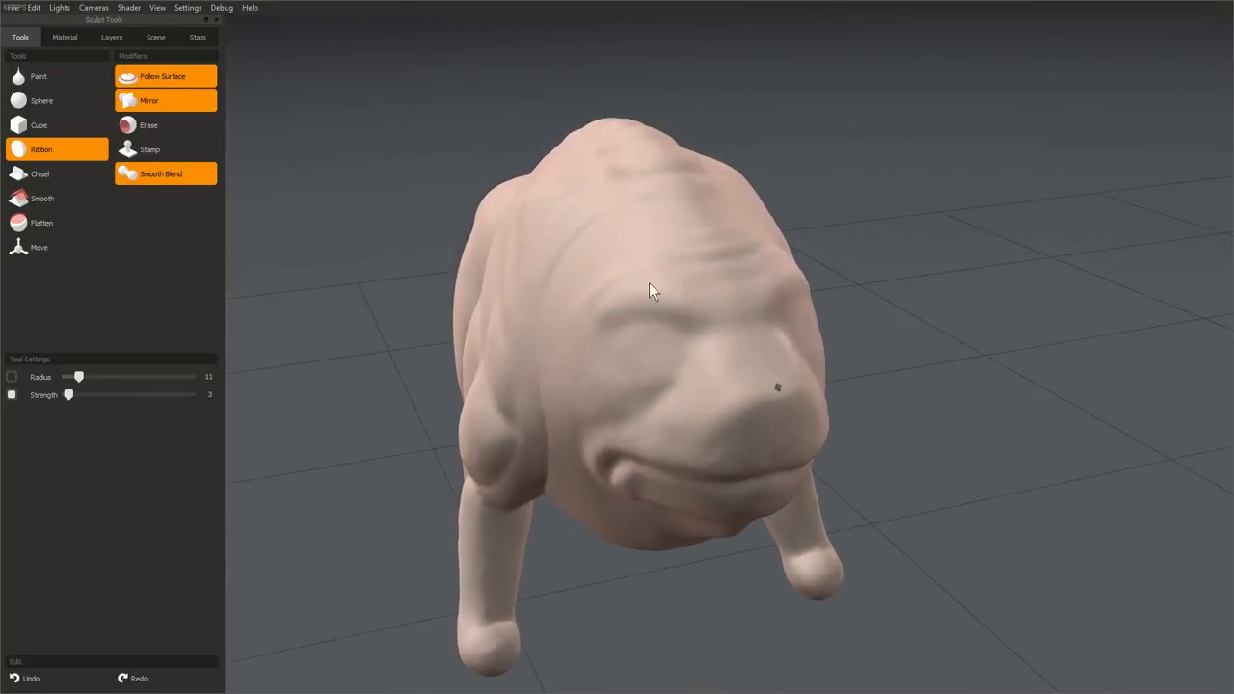
{"action": "right_click_drag", "start_coordinate": [649, 282], "coordinate": [727, 383]}
{"action": "mouse_move", "coordinate": [684, 224]}
{"action": "right_mouse_down"}
{"action": "mouse_move", "coordinate": [735, 267]}
{"action": "mouse_move", "coordinate": [674, 280]}
{"action": "right_mouse_up"}
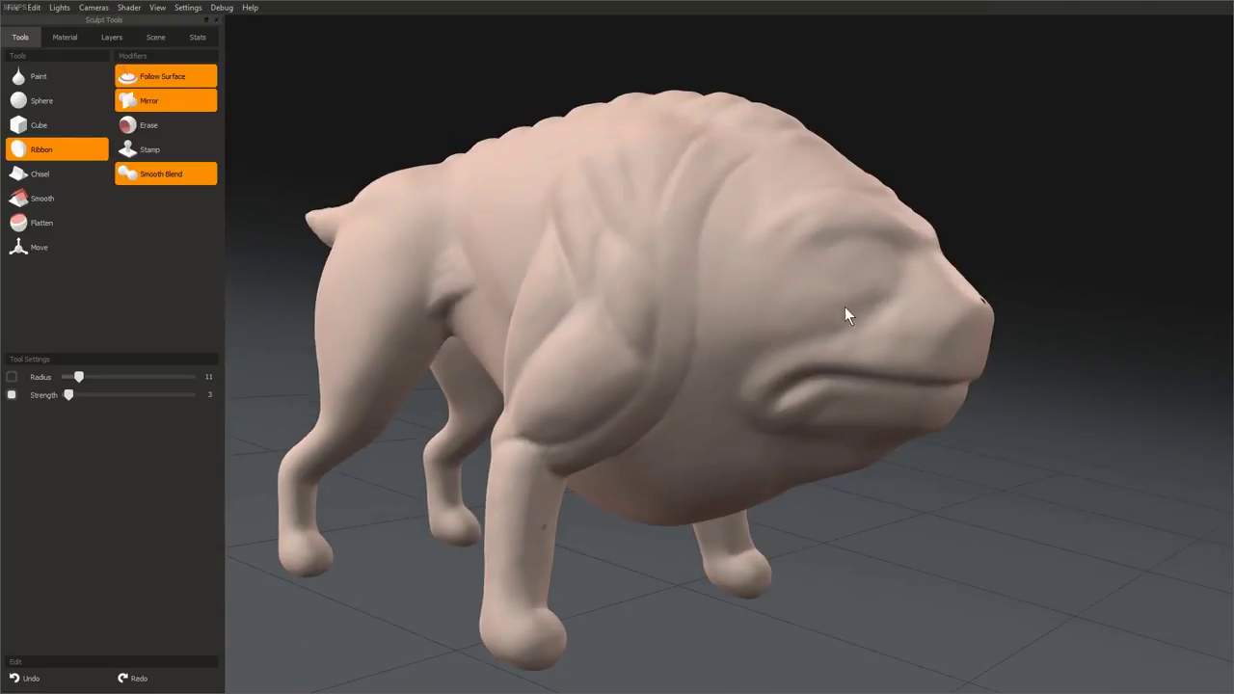
- Define the elbow knob and upper forearm muscles on the front leg with Ribbon at radius 11, strength 3
{"action": "right_click_drag", "start_coordinate": [844, 307], "coordinate": [546, 405]}
{"action": "mouse_move", "coordinate": [599, 343]}
{"action": "right_mouse_down"}
{"action": "mouse_move", "coordinate": [680, 254]}
{"action": "mouse_move", "coordinate": [620, 333]}
{"action": "mouse_move", "coordinate": [628, 276]}
{"action": "mouse_move", "coordinate": [928, 427]}
{"action": "mouse_move", "coordinate": [744, 388]}
{"action": "mouse_move", "coordinate": [912, 448]}
{"action": "mouse_move", "coordinate": [693, 268]}
{"action": "mouse_move", "coordinate": [705, 240]}
{"action": "mouse_move", "coordinate": [682, 325]}
{"action": "mouse_move", "coordinate": [710, 372]}
{"action": "mouse_move", "coordinate": [792, 412]}
{"action": "mouse_move", "coordinate": [688, 228]}
{"action": "mouse_move", "coordinate": [735, 386]}
{"action": "mouse_move", "coordinate": [758, 341]}
{"action": "mouse_move", "coordinate": [731, 258]}
{"action": "mouse_move", "coordinate": [674, 333]}
{"action": "mouse_move", "coordinate": [724, 289]}
{"action": "mouse_move", "coordinate": [893, 434]}
{"action": "mouse_move", "coordinate": [742, 243]}
{"action": "mouse_move", "coordinate": [722, 427]}
{"action": "mouse_move", "coordinate": [703, 229]}
{"action": "right_mouse_up"}
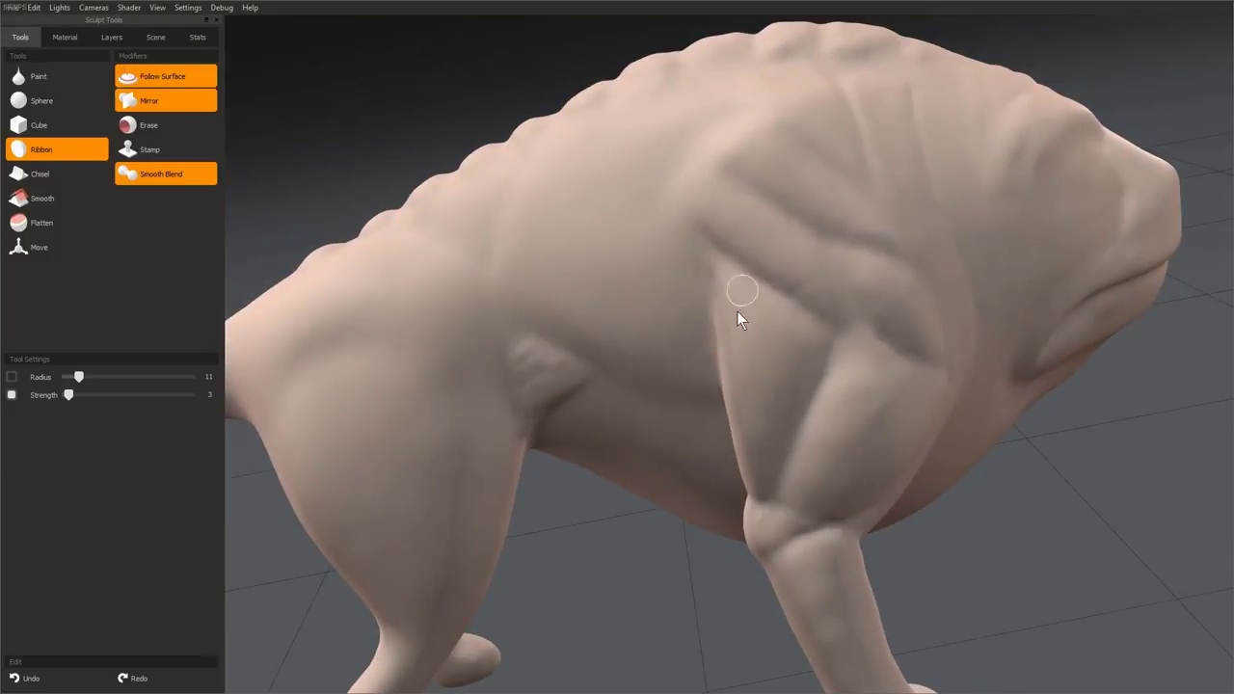
{"action": "mouse_move", "coordinate": [736, 311]}
{"action": "right_mouse_down"}
{"action": "mouse_move", "coordinate": [663, 337]}
{"action": "mouse_move", "coordinate": [749, 394]}
{"action": "mouse_move", "coordinate": [609, 391]}
{"action": "mouse_move", "coordinate": [735, 484]}
{"action": "mouse_move", "coordinate": [788, 173]}
{"action": "mouse_move", "coordinate": [881, 248]}
{"action": "mouse_move", "coordinate": [788, 314]}
{"action": "right_mouse_up"}
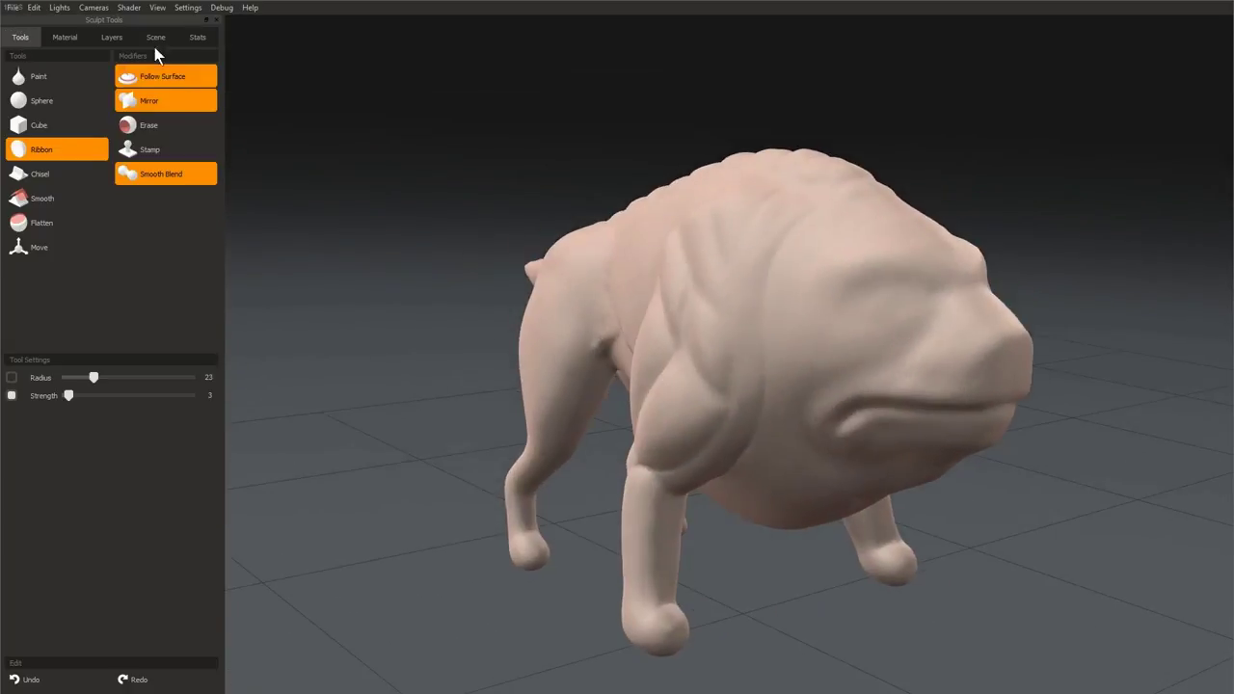
- Soften the whole creature's surface detail with a global mesh operation
{"action": "left_click", "coordinate": [224, 7]}
{"action": "mouse_move", "coordinate": [277, 86]}
{"action": "left_click", "coordinate": [398, 84]}
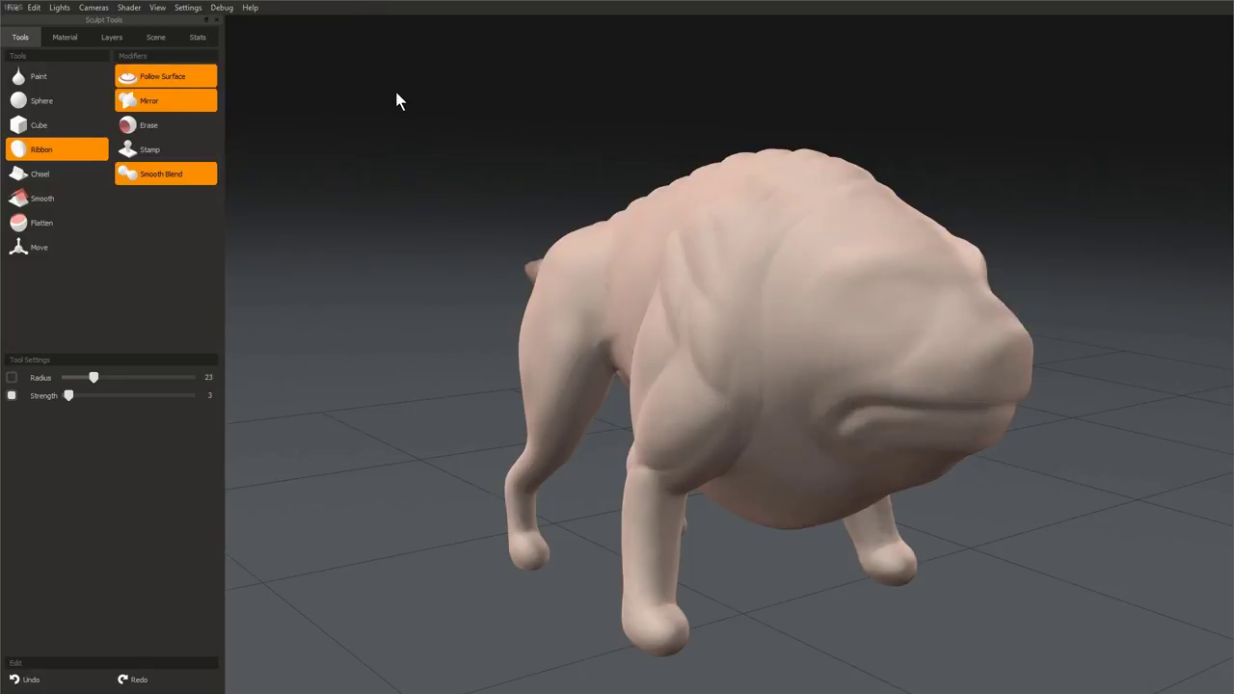
- Carve a crease along the flank from the groin fold toward the front leg with Ribbon at radius 11, strength 3
{"action": "scroll", "coordinate": [716, 403], "scroll_direction": "up", "scroll_amount": 3}
{"action": "key", "text": "bracketleft"}
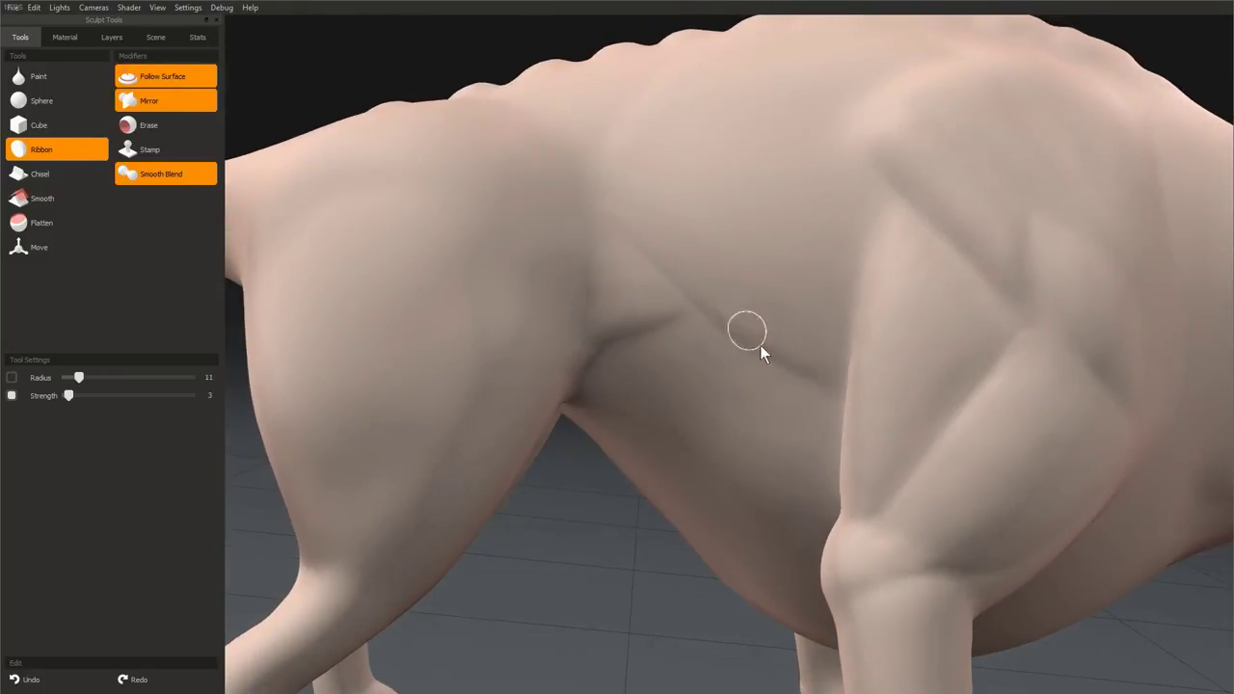
{"action": "scroll", "coordinate": [576, 332], "scroll_direction": "down", "scroll_amount": 3}
{"action": "mouse_move", "coordinate": [576, 331]}
{"action": "middle_mouse_down"}
{"action": "mouse_move", "coordinate": [787, 284]}
{"action": "mouse_move", "coordinate": [723, 346]}
{"action": "mouse_move", "coordinate": [706, 276]}
{"action": "middle_mouse_up"}
{"action": "scroll", "coordinate": [723, 346], "scroll_direction": "up", "scroll_amount": 3}
{"action": "key", "text": "bracketright"}
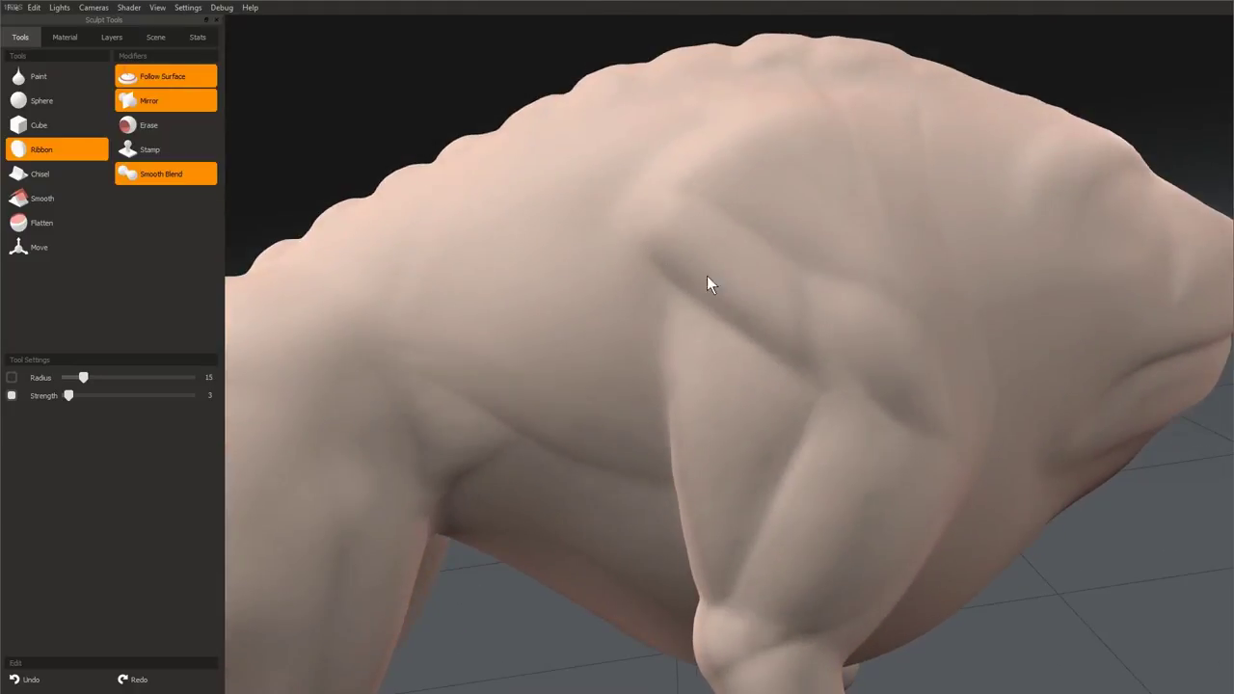
- Refine the overlapping shoulder muscles above the front leg with Ribbon at radius 15, strength 3
{"action": "middle_click_drag", "start_coordinate": [797, 348], "coordinate": [751, 341]}
{"action": "middle_click_drag", "start_coordinate": [880, 436], "coordinate": [755, 296]}
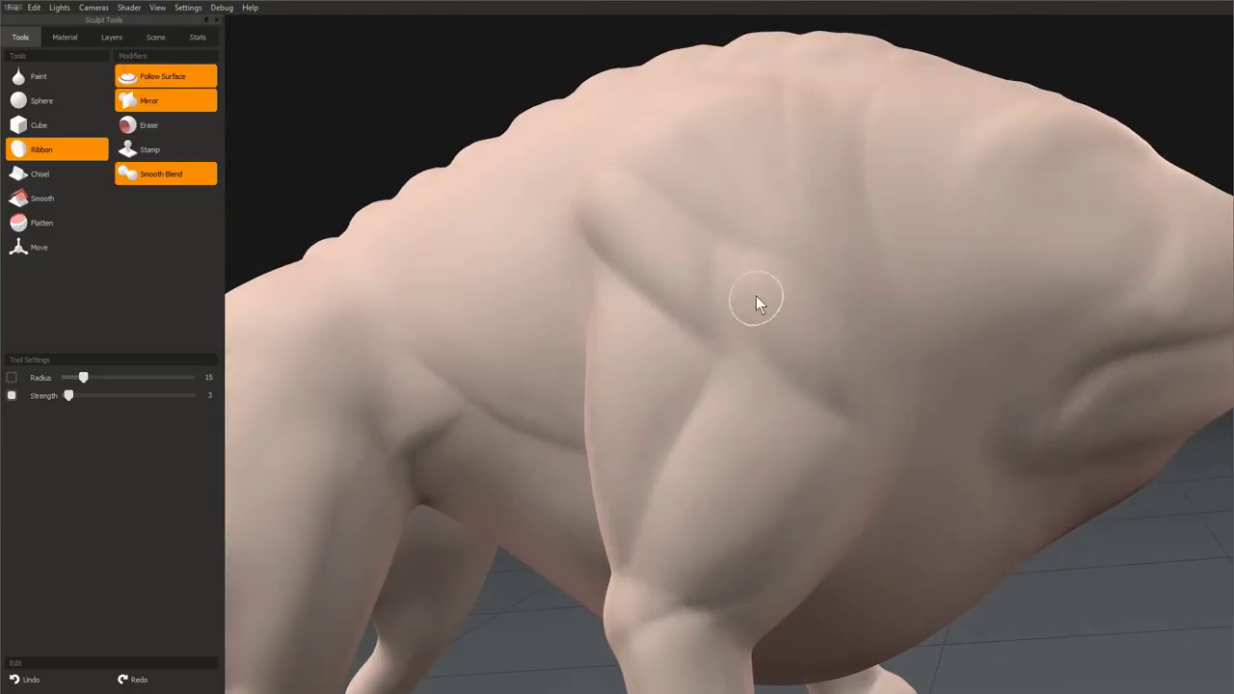
{"action": "middle_click_drag", "start_coordinate": [598, 355], "coordinate": [652, 398]}
{"action": "middle_click_drag", "start_coordinate": [626, 344], "coordinate": [678, 334]}
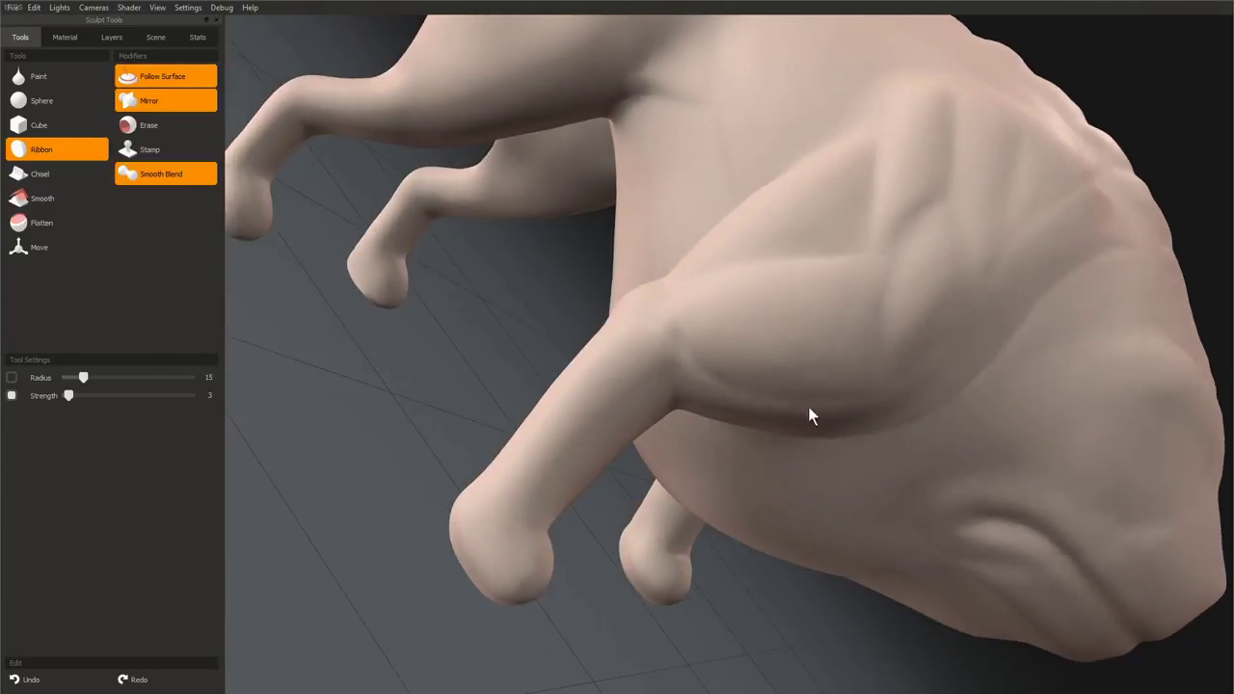
- Shape the front and underside of the upper arm where it meets the chest with Ribbon at radius 15, strength 3
{"action": "middle_click_drag", "start_coordinate": [810, 414], "coordinate": [693, 366]}
{"action": "right_click_drag", "start_coordinate": [693, 366], "coordinate": [721, 281]}
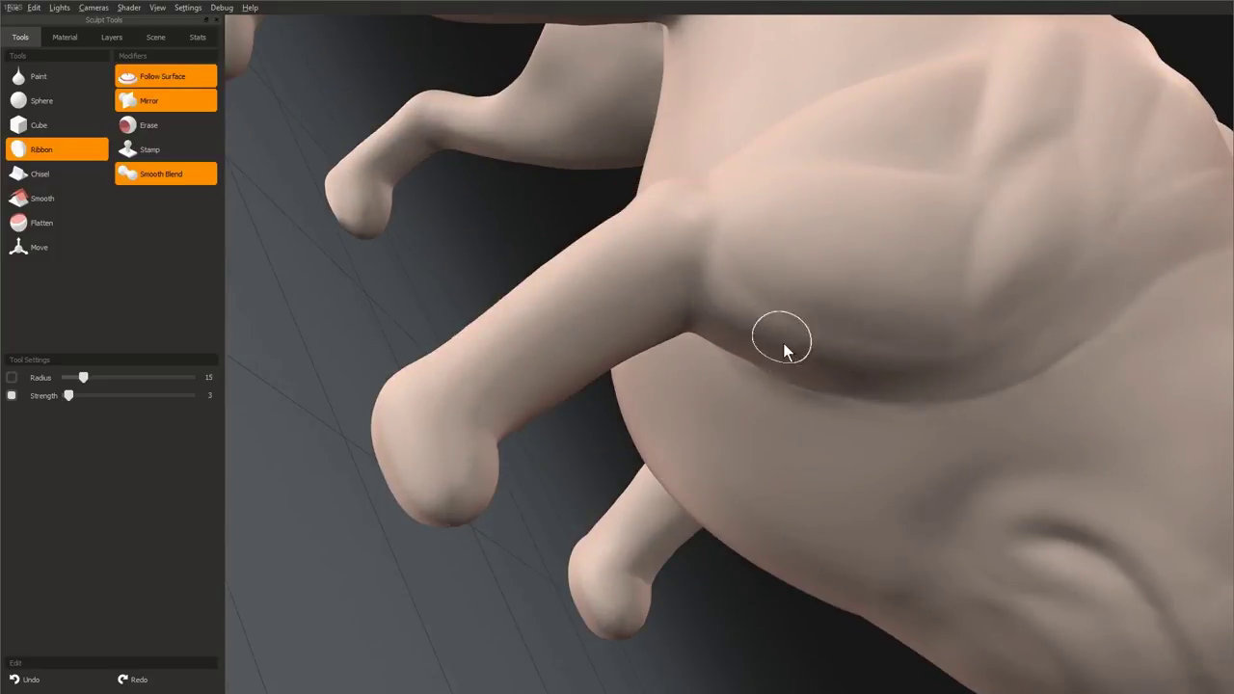
{"action": "middle_click_drag", "start_coordinate": [785, 350], "coordinate": [675, 270]}
{"action": "middle_click_drag", "start_coordinate": [787, 313], "coordinate": [825, 309]}
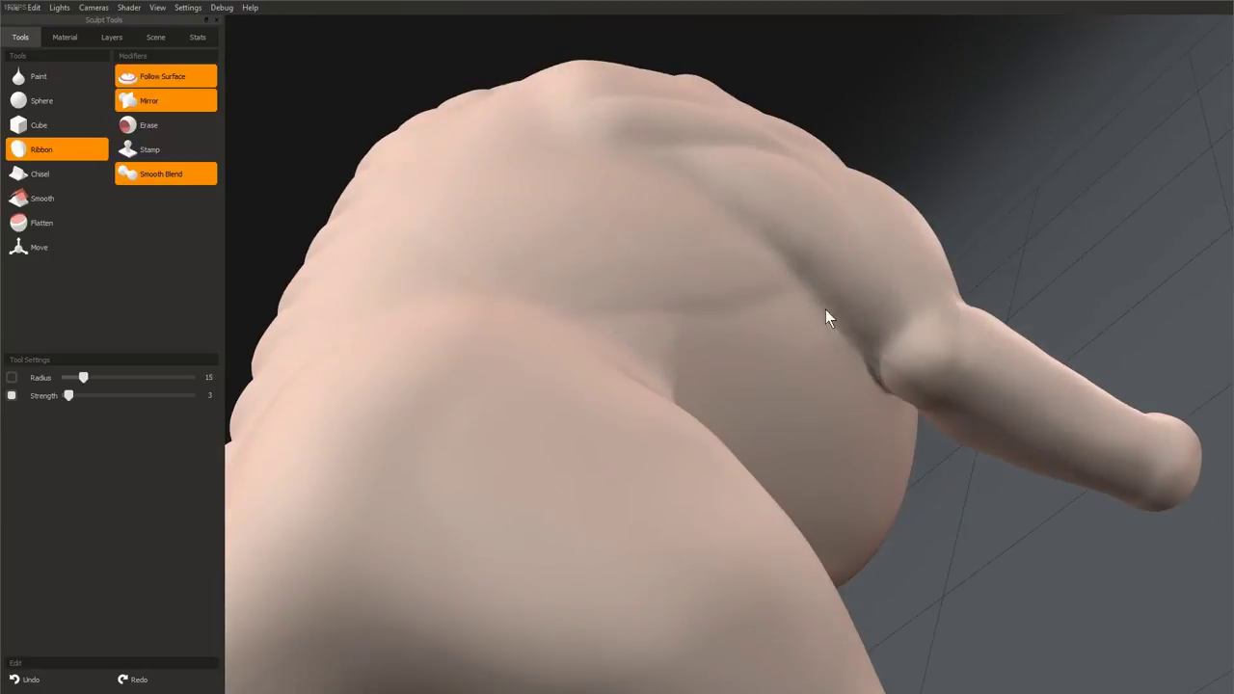
{"action": "mouse_move", "coordinate": [822, 239]}
{"action": "middle_mouse_down"}
{"action": "mouse_move", "coordinate": [676, 159]}
{"action": "mouse_move", "coordinate": [624, 315]}
{"action": "mouse_move", "coordinate": [639, 270]}
{"action": "middle_mouse_up"}
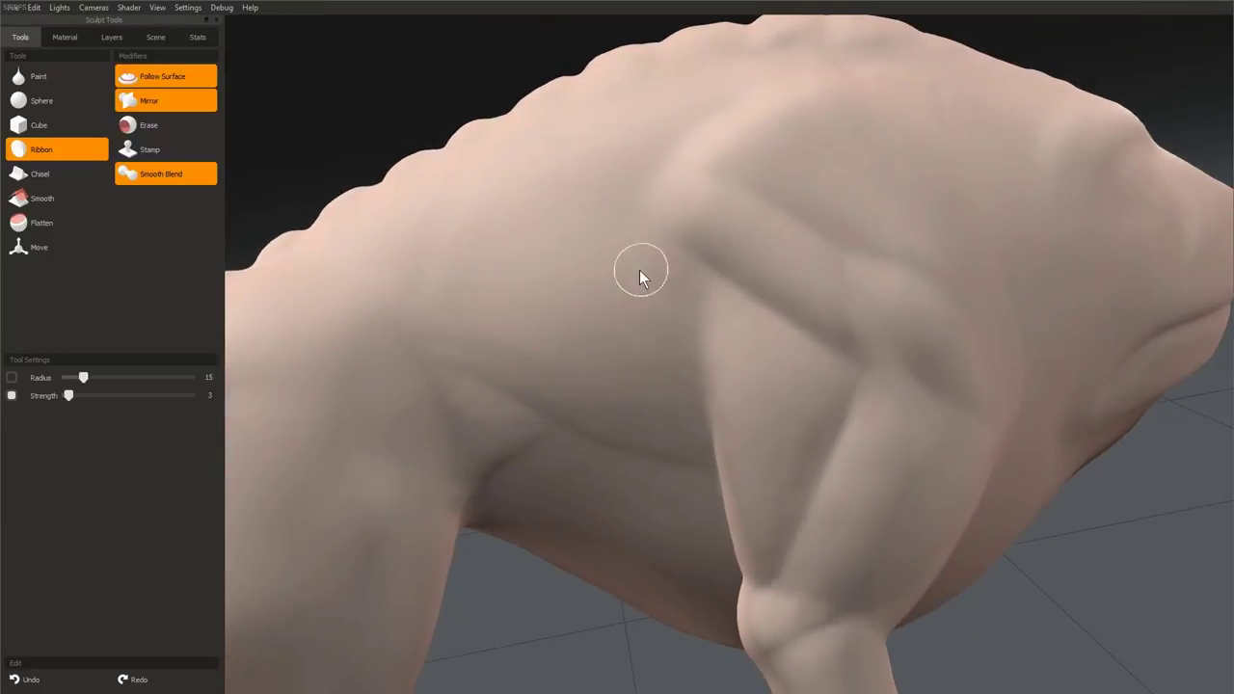
- Fill out the ribcage behind the shoulder with broad Ribbon strokes at radius 24, strength 3
{"action": "key", "text": "]"}
{"action": "key", "text": "bracketright"}
{"action": "key", "text": "bracketright"}
{"action": "middle_click_drag", "start_coordinate": [653, 209], "coordinate": [775, 326]}
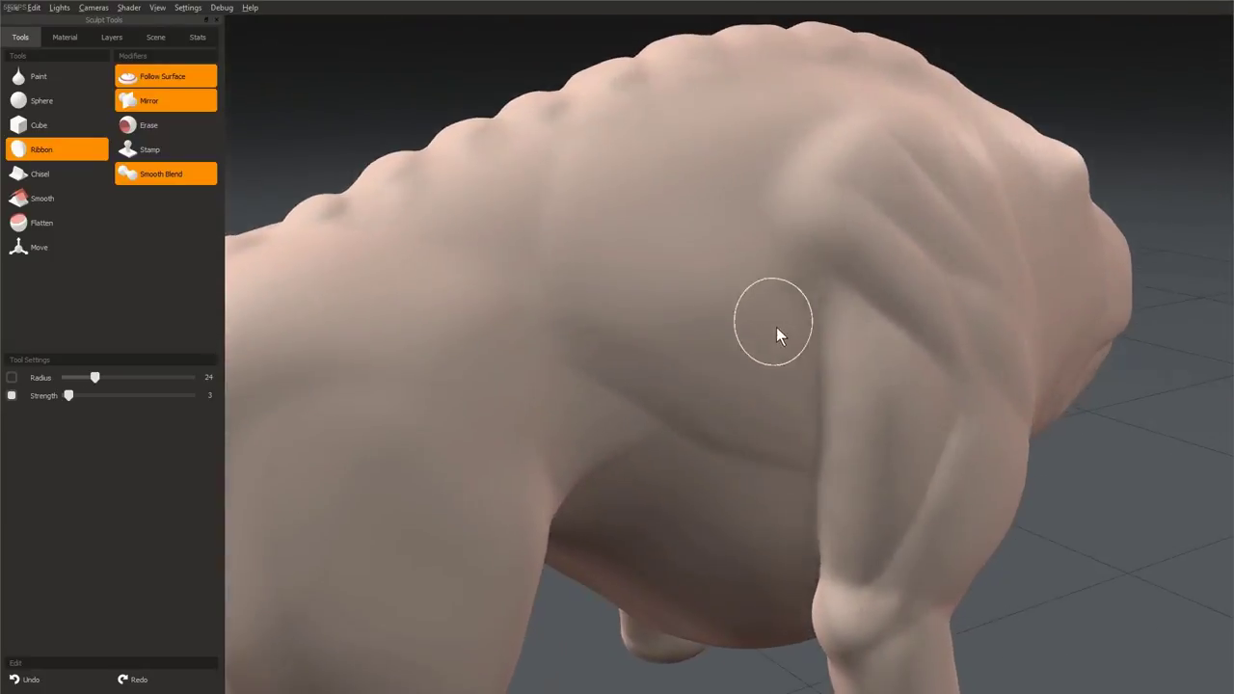
{"action": "middle_click_drag", "start_coordinate": [864, 265], "coordinate": [675, 294]}
{"action": "mouse_move", "coordinate": [836, 273]}
{"action": "right_mouse_down"}
{"action": "mouse_move", "coordinate": [720, 297]}
{"action": "mouse_move", "coordinate": [831, 271]}
{"action": "right_mouse_up"}
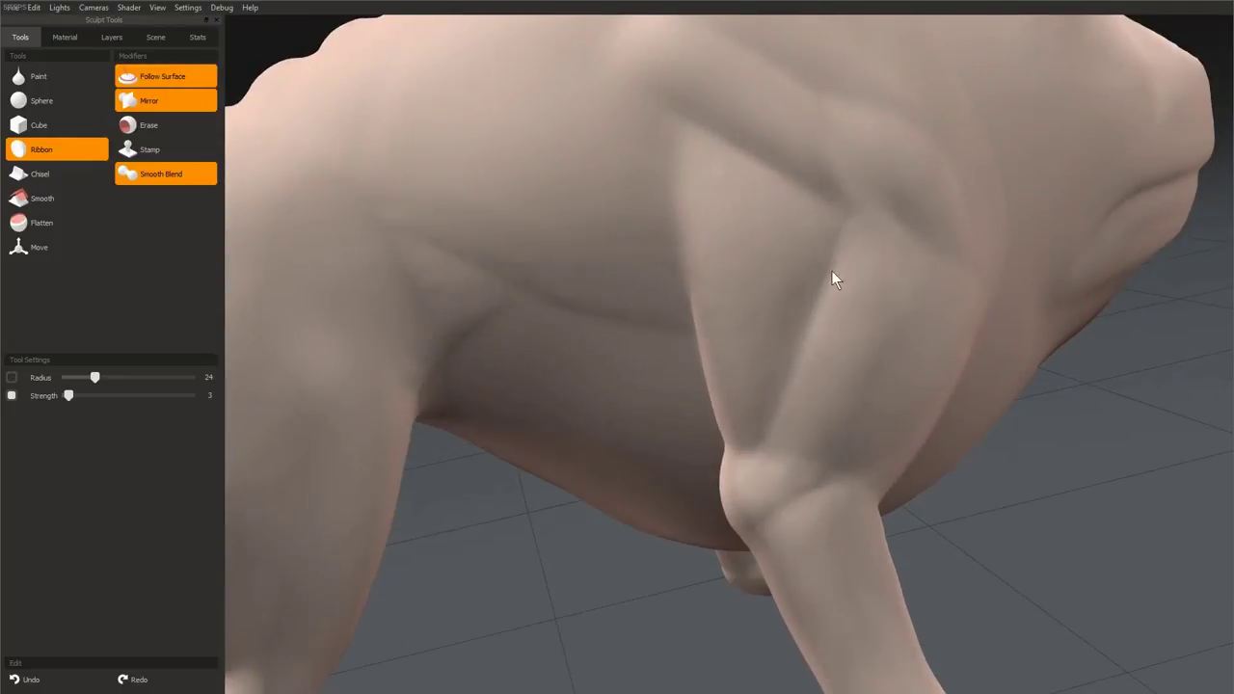
- Refine the back of the upper front leg down to the elbow with Ribbon at radius 15, strength 3
{"action": "middle_click_drag", "start_coordinate": [737, 372], "coordinate": [724, 354]}
{"action": "key", "text": "bracketleft"}
{"action": "key", "text": "bracketleft"}
{"action": "key", "text": "bracketleft"}
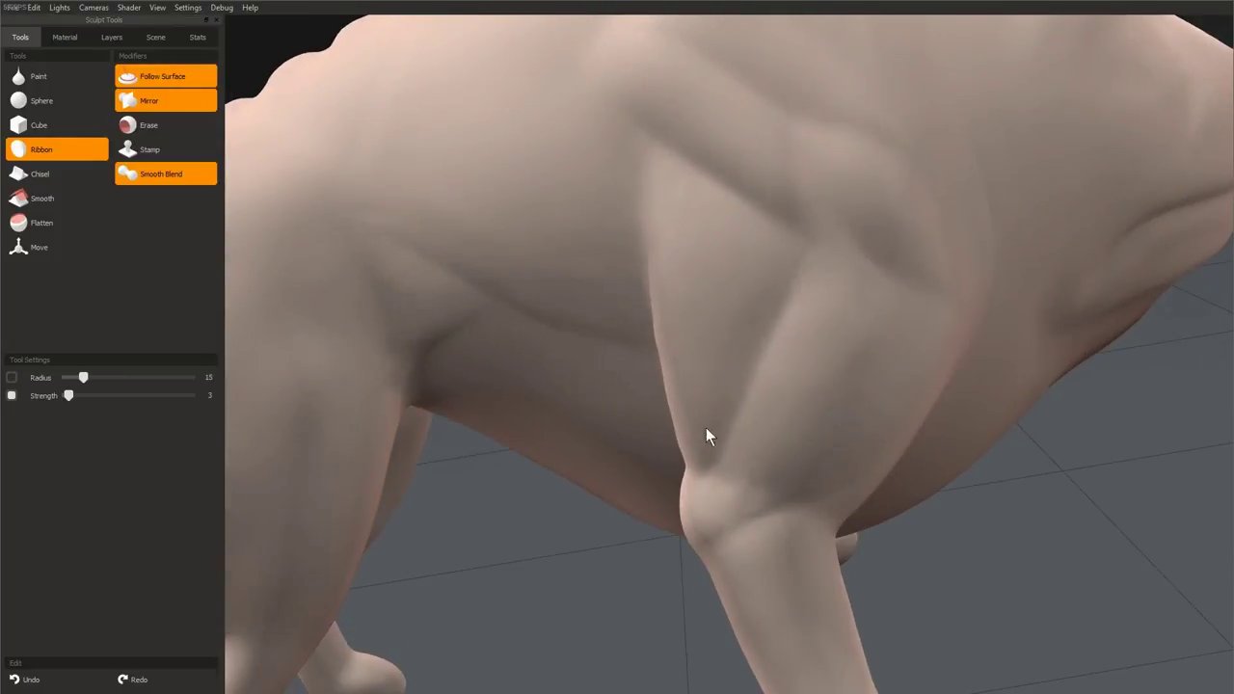
{"action": "middle_click_drag", "start_coordinate": [705, 427], "coordinate": [829, 435]}
{"action": "right_click_drag", "start_coordinate": [829, 434], "coordinate": [735, 146]}
{"action": "middle_click_drag", "start_coordinate": [757, 296], "coordinate": [548, 450]}
{"action": "right_click_drag", "start_coordinate": [548, 460], "coordinate": [708, 508]}
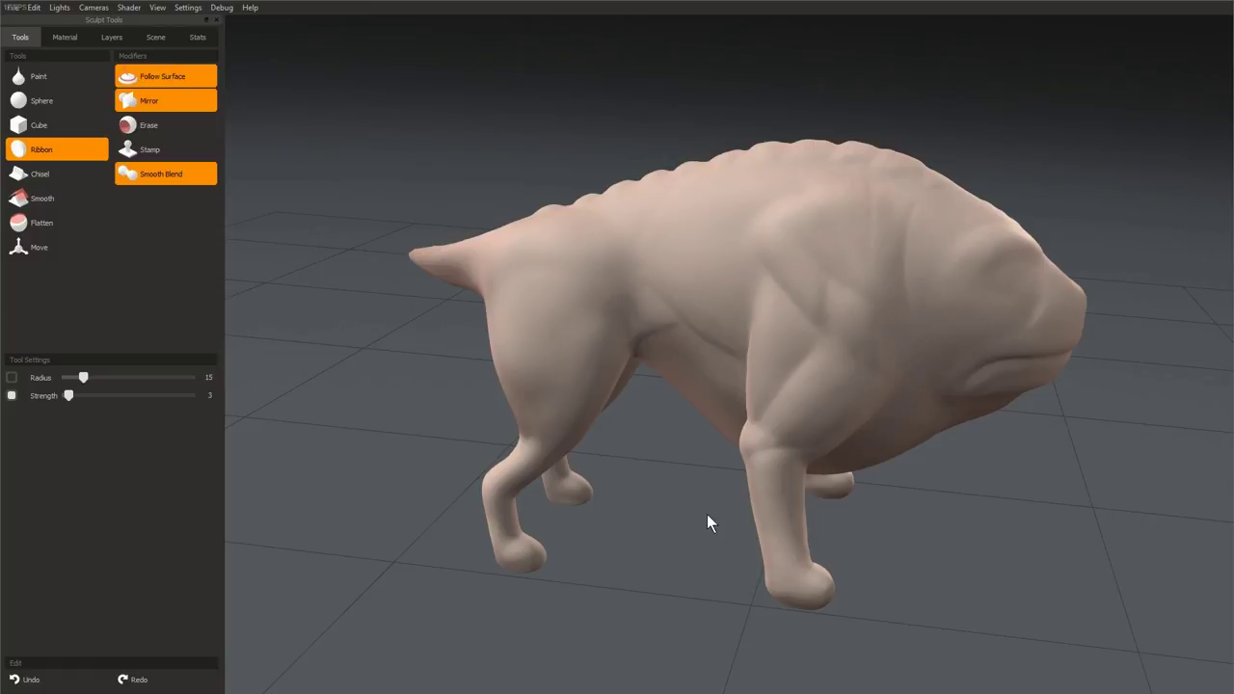
- Build up the area between the shoulder blade and the spine ridges with Ribbon at radius 23, strength 3
{"action": "middle_click_drag", "start_coordinate": [1033, 511], "coordinate": [845, 262]}
{"action": "scroll", "coordinate": [747, 471], "scroll_direction": "up", "scroll_amount": 3}
{"action": "key", "text": "bracketright"}
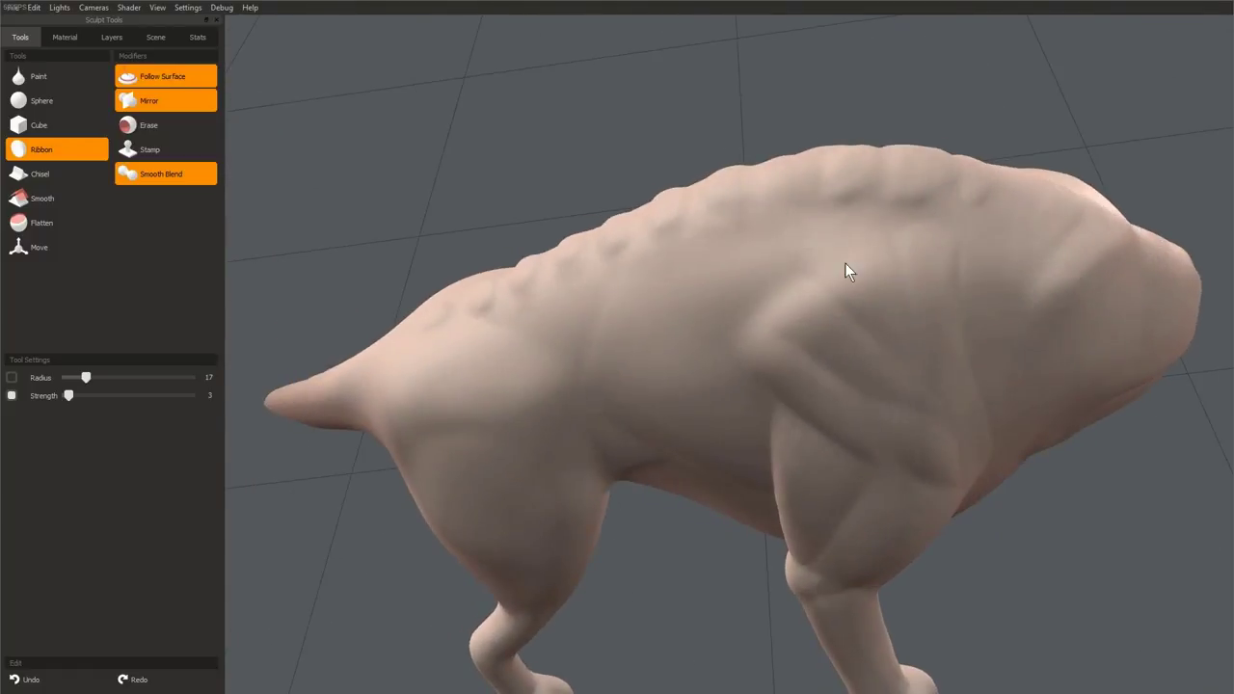
{"action": "right_click_drag", "start_coordinate": [845, 271], "coordinate": [830, 246]}
{"action": "key", "text": "bracketright"}
{"action": "key", "text": "bracketright"}
{"action": "key", "text": "bracketright"}
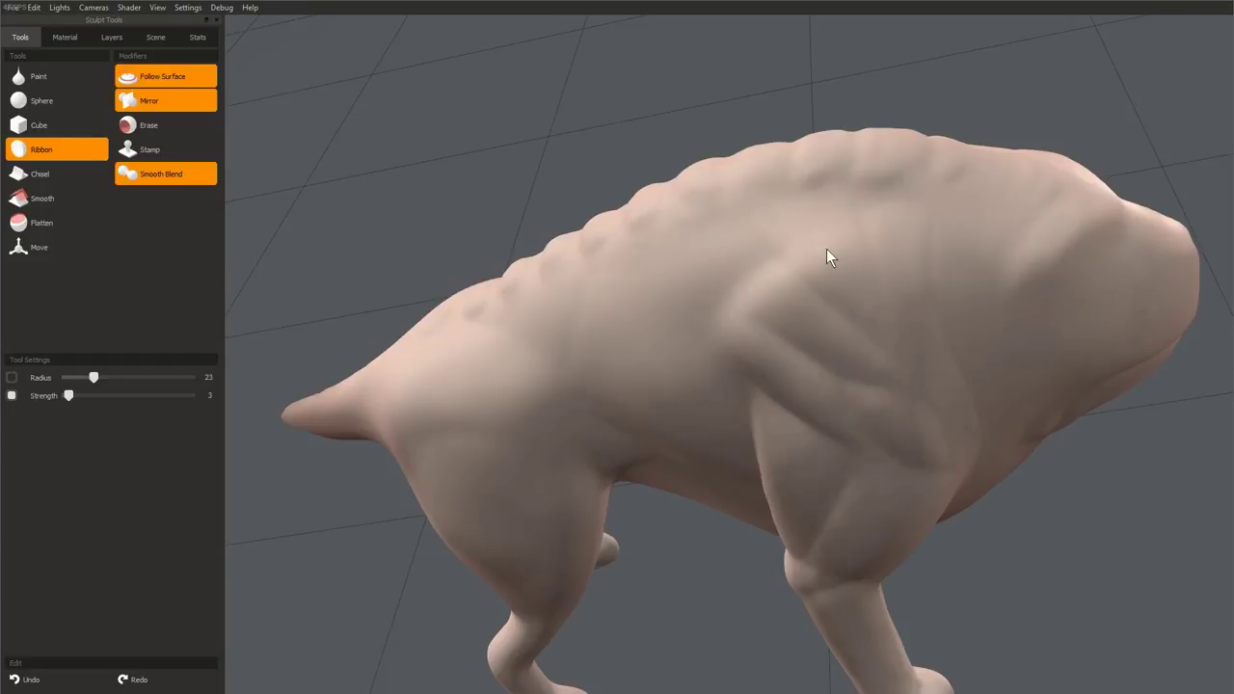
{"action": "scroll", "coordinate": [826, 248], "scroll_direction": "up", "scroll_amount": 2}
{"action": "right_click_drag", "start_coordinate": [823, 378], "coordinate": [780, 199]}
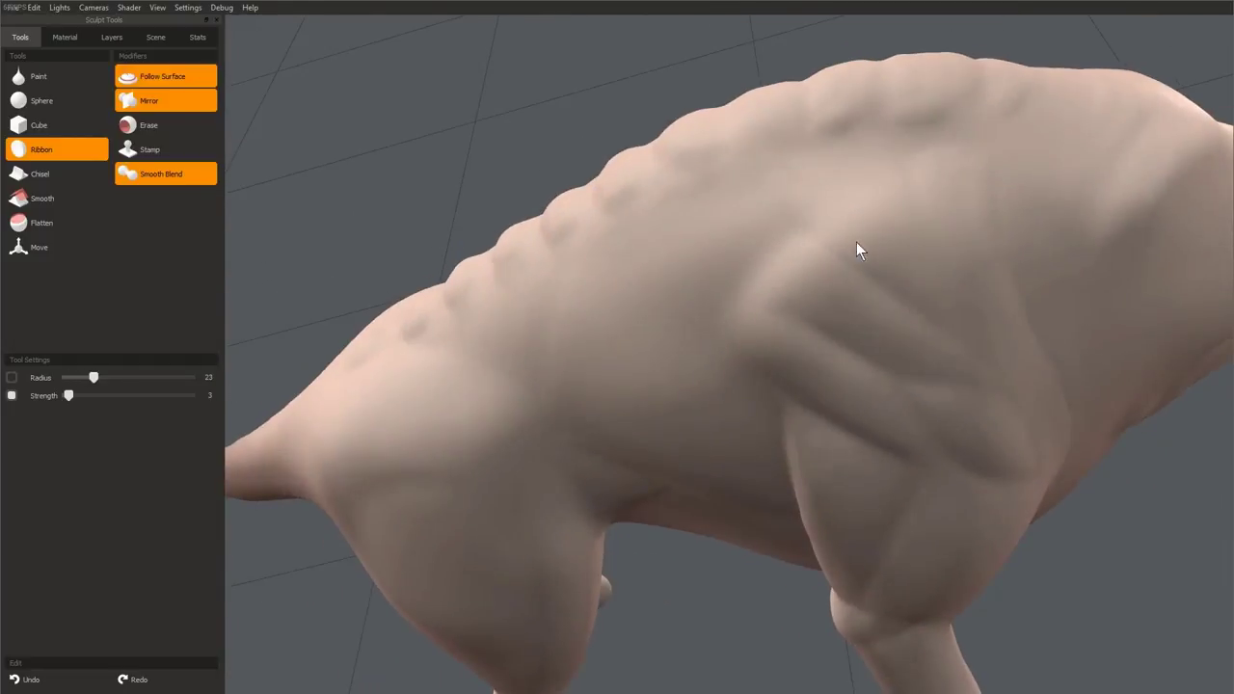
{"action": "mouse_move", "coordinate": [937, 338]}
{"action": "right_mouse_down"}
{"action": "mouse_move", "coordinate": [724, 405]}
{"action": "mouse_move", "coordinate": [967, 188]}
{"action": "mouse_move", "coordinate": [848, 276]}
{"action": "mouse_move", "coordinate": [669, 193]}
{"action": "mouse_move", "coordinate": [647, 256]}
{"action": "mouse_move", "coordinate": [762, 300]}
{"action": "mouse_move", "coordinate": [763, 273]}
{"action": "right_mouse_up"}
- Shape the inner elbow where the front leg meets the belly with Ribbon at radius 12, strength 3
{"action": "scroll", "coordinate": [763, 273], "scroll_direction": "up", "scroll_amount": 3}
{"action": "key", "text": "bracketleft"}
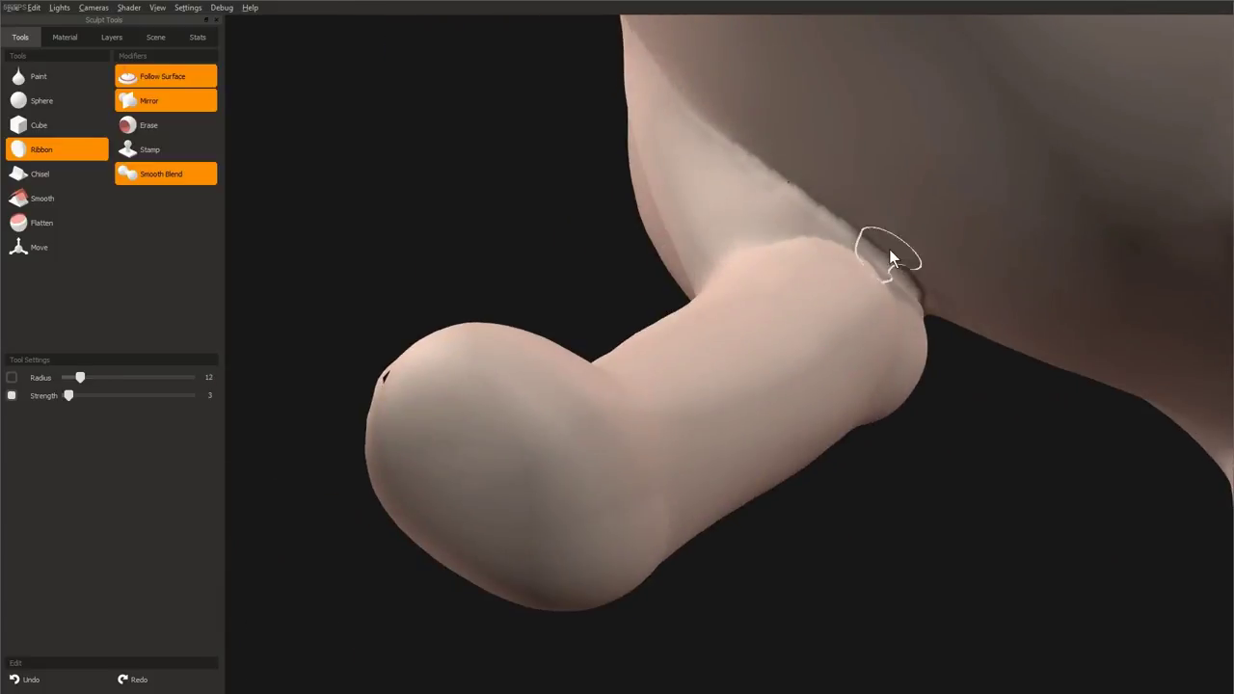
{"action": "right_click_drag", "start_coordinate": [888, 249], "coordinate": [792, 194]}
{"action": "right_click_drag", "start_coordinate": [680, 183], "coordinate": [831, 284]}
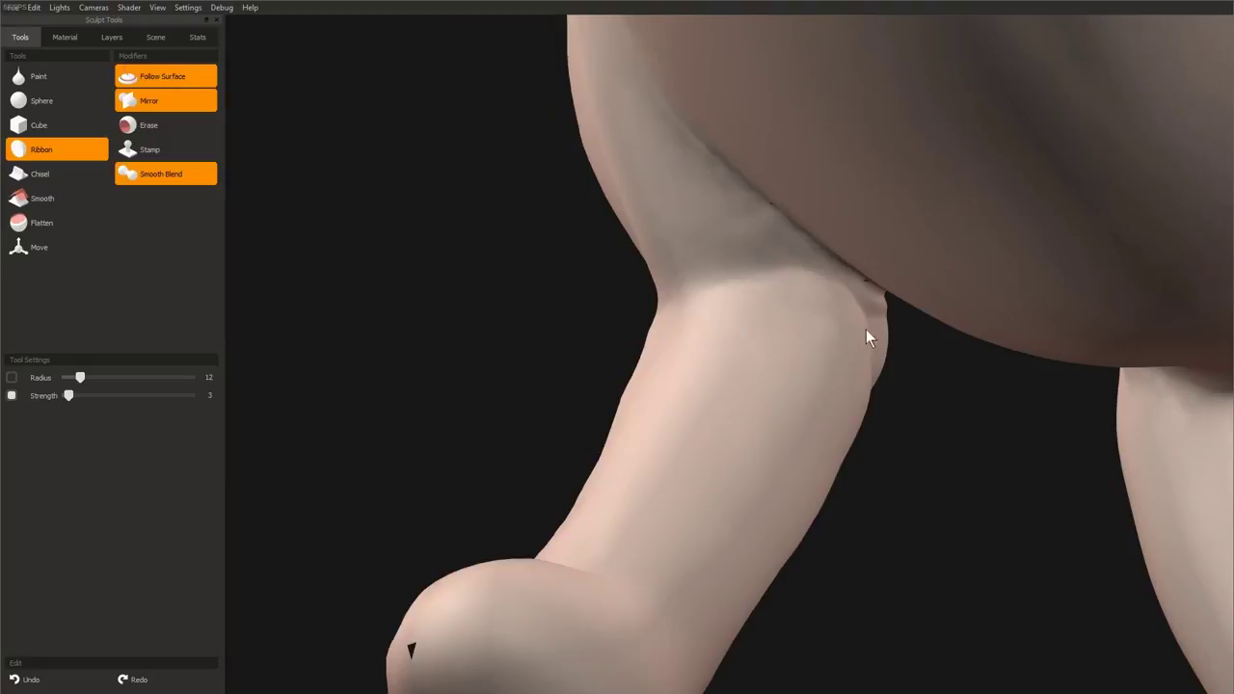
{"action": "right_click_drag", "start_coordinate": [866, 331], "coordinate": [860, 260]}
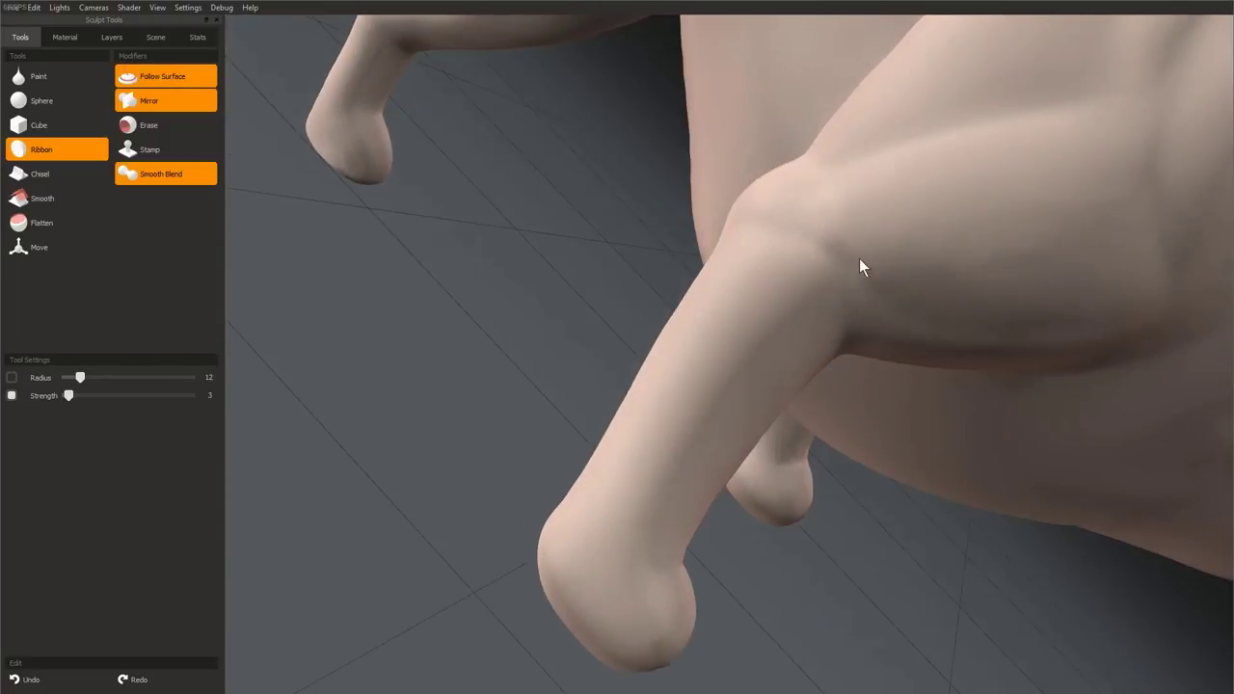
- Round out the back above and behind the shoulder blade with broad Ribbon strokes at radius 26, strength 3
{"action": "right_click_drag", "start_coordinate": [1035, 271], "coordinate": [748, 233]}
{"action": "scroll", "coordinate": [799, 325], "scroll_direction": "down", "scroll_amount": 3}
{"action": "scroll", "coordinate": [748, 233], "scroll_direction": "up", "scroll_amount": 3}
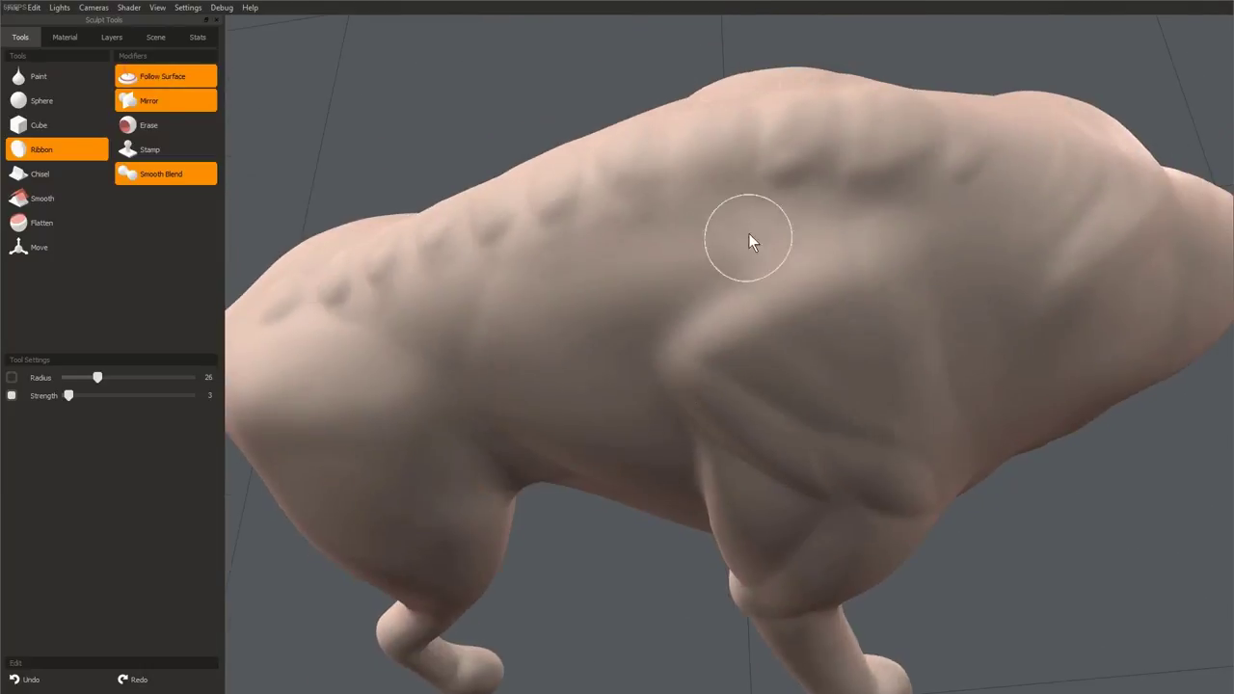
{"action": "mouse_move", "coordinate": [768, 136]}
{"action": "right_mouse_down"}
{"action": "mouse_move", "coordinate": [713, 264]}
{"action": "mouse_move", "coordinate": [705, 245]}
{"action": "mouse_move", "coordinate": [628, 203]}
{"action": "mouse_move", "coordinate": [666, 228]}
{"action": "mouse_move", "coordinate": [622, 231]}
{"action": "mouse_move", "coordinate": [562, 267]}
{"action": "mouse_move", "coordinate": [552, 157]}
{"action": "mouse_move", "coordinate": [452, 129]}
{"action": "mouse_move", "coordinate": [623, 466]}
{"action": "mouse_move", "coordinate": [559, 337]}
{"action": "mouse_move", "coordinate": [687, 201]}
{"action": "mouse_move", "coordinate": [835, 306]}
{"action": "mouse_move", "coordinate": [484, 466]}
{"action": "mouse_move", "coordinate": [646, 405]}
{"action": "mouse_move", "coordinate": [721, 294]}
{"action": "mouse_move", "coordinate": [762, 285]}
{"action": "mouse_move", "coordinate": [666, 290]}
{"action": "mouse_move", "coordinate": [686, 203]}
{"action": "mouse_move", "coordinate": [743, 319]}
{"action": "mouse_move", "coordinate": [740, 472]}
{"action": "mouse_move", "coordinate": [801, 242]}
{"action": "mouse_move", "coordinate": [724, 418]}
{"action": "mouse_move", "coordinate": [707, 317]}
{"action": "right_mouse_up"}
{"action": "right_click_drag", "start_coordinate": [570, 314], "coordinate": [755, 372]}
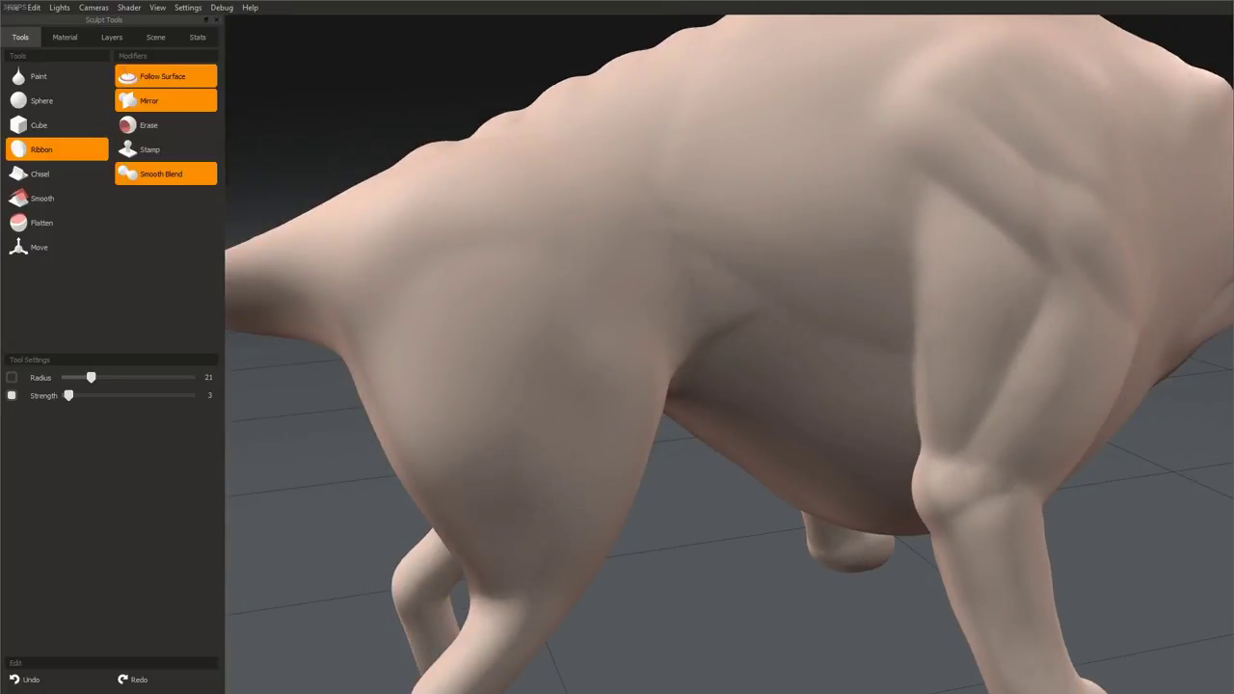
- Sharpen the flank crease running from the hind thigh toward the front leg with Ribbon at radius 7, strength 3
{"action": "mouse_move", "coordinate": [674, 346]}
{"action": "right_mouse_down"}
{"action": "mouse_move", "coordinate": [660, 187]}
{"action": "mouse_move", "coordinate": [614, 234]}
{"action": "mouse_move", "coordinate": [635, 247]}
{"action": "mouse_move", "coordinate": [609, 181]}
{"action": "right_mouse_up"}
{"action": "key", "text": "["}
{"action": "right_click_drag", "start_coordinate": [670, 349], "coordinate": [833, 312]}
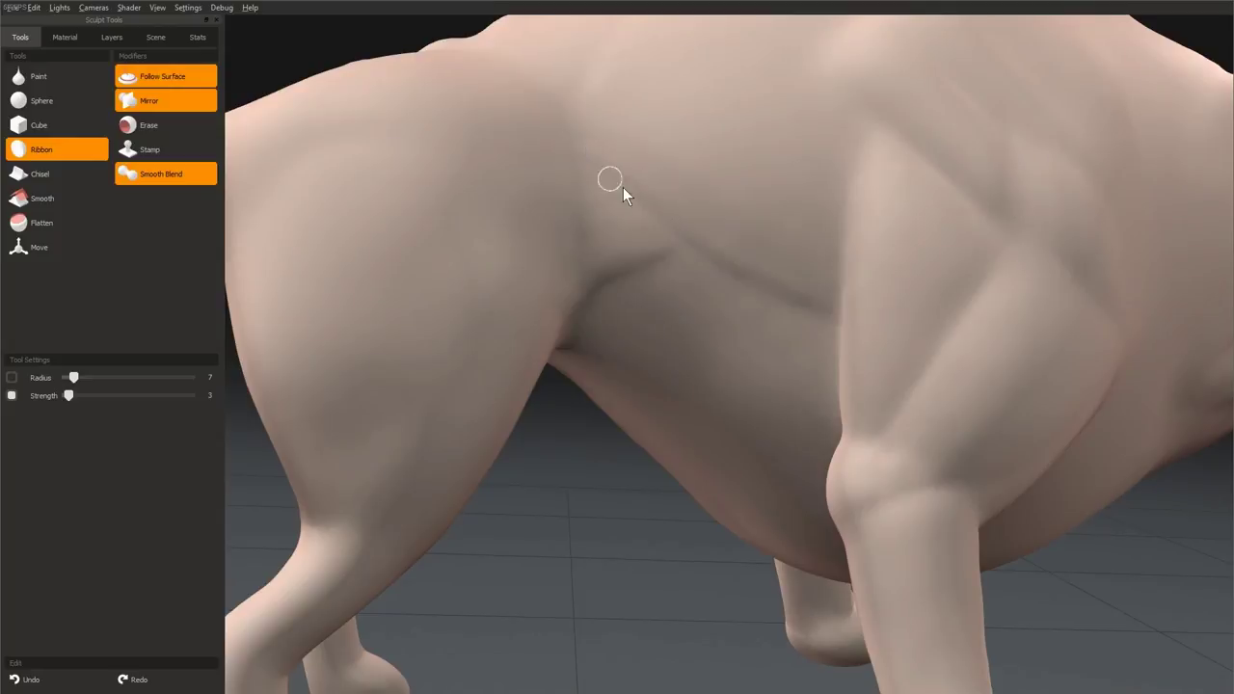
{"action": "right_click_drag", "start_coordinate": [623, 187], "coordinate": [789, 285]}
{"action": "right_click_drag", "start_coordinate": [577, 155], "coordinate": [666, 183]}
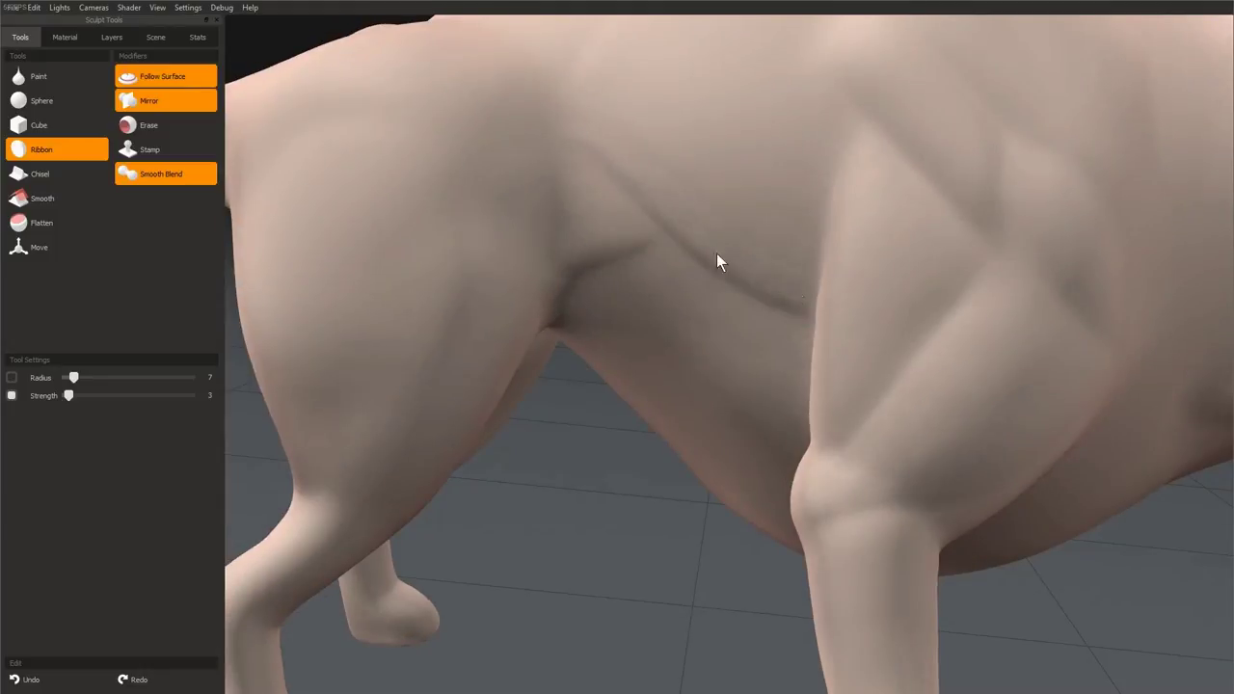
{"action": "right_click_drag", "start_coordinate": [761, 241], "coordinate": [652, 205]}
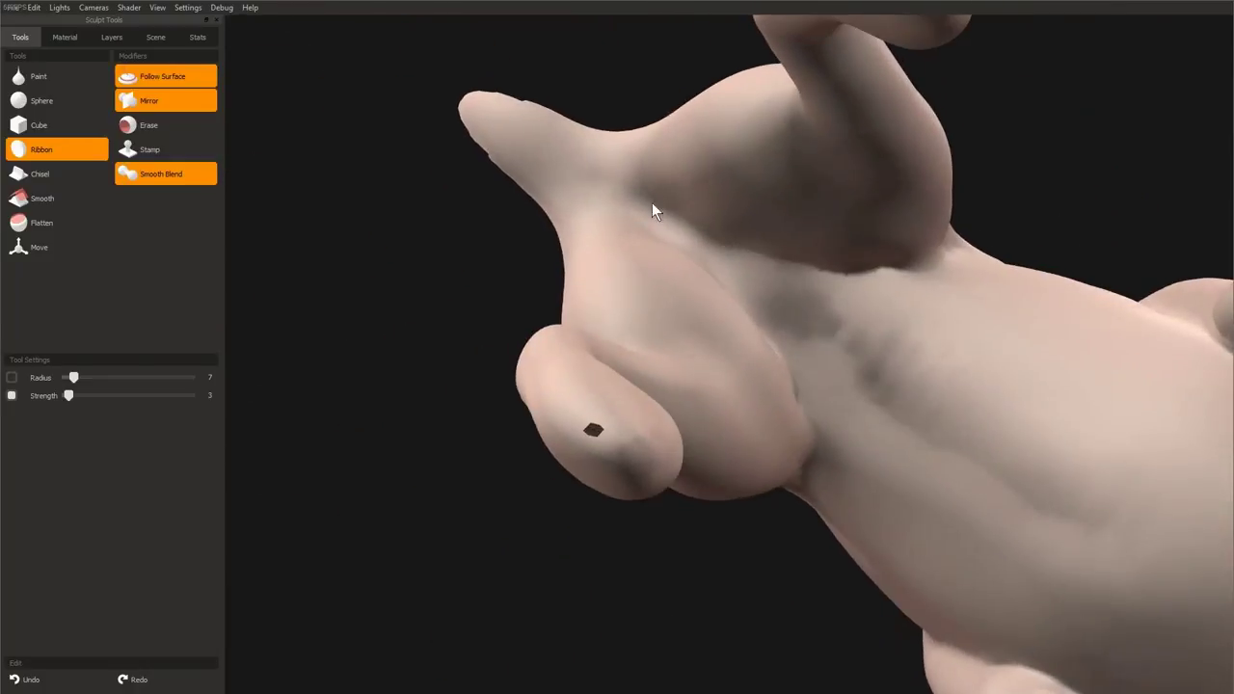
- Fill in the uneven groin where the belly meets the hind legs with Ribbon at radius 19, strength 3
{"action": "mouse_move", "coordinate": [789, 270]}
{"action": "right_mouse_down"}
{"action": "mouse_move", "coordinate": [707, 221]}
{"action": "mouse_move", "coordinate": [718, 472]}
{"action": "mouse_move", "coordinate": [785, 441]}
{"action": "mouse_move", "coordinate": [768, 303]}
{"action": "mouse_move", "coordinate": [818, 356]}
{"action": "mouse_move", "coordinate": [585, 270]}
{"action": "right_mouse_up"}
{"action": "scroll", "coordinate": [578, 266], "scroll_direction": "up", "scroll_amount": 2}
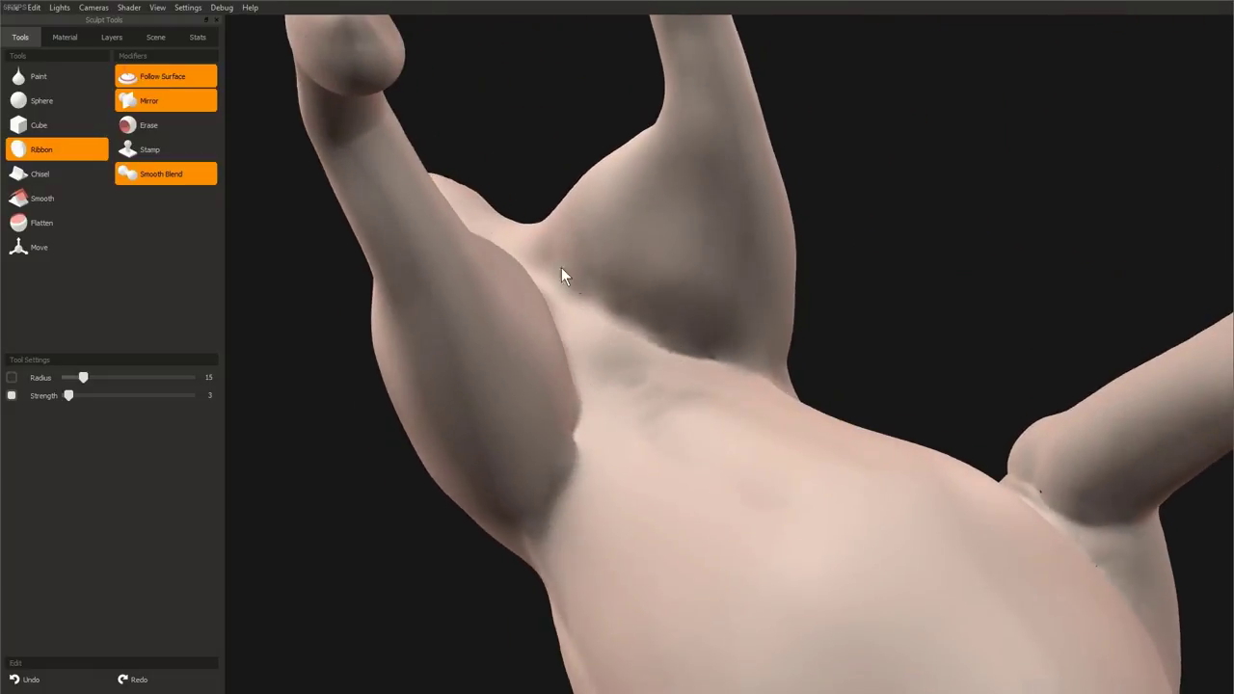
{"action": "key", "text": "bracketright"}
{"action": "key", "text": "bracketright"}
{"action": "key", "text": "bracketright"}
{"action": "key", "text": "bracketright"}
{"action": "right_click_drag", "start_coordinate": [672, 309], "coordinate": [641, 286]}
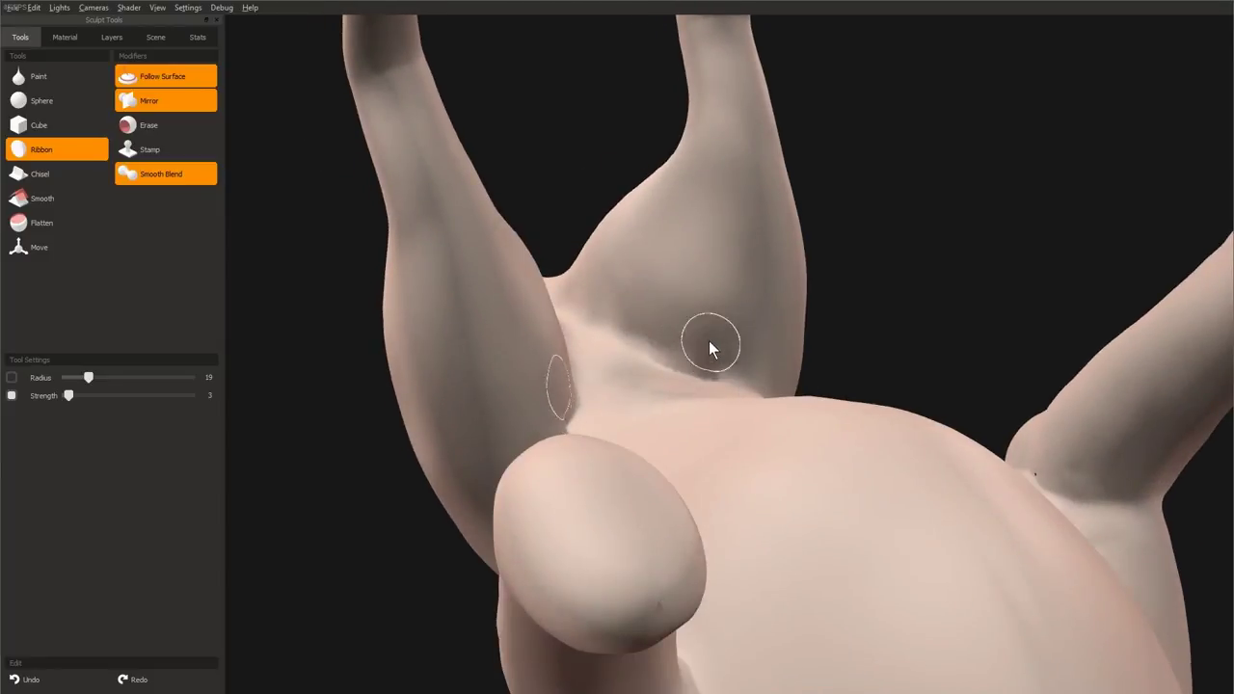
- Shape the inner surfaces of the hind thighs along the groin with Ribbon at radius 19, strength 3
{"action": "right_click_drag", "start_coordinate": [708, 340], "coordinate": [658, 327]}
{"action": "mouse_move", "coordinate": [729, 283]}
{"action": "right_mouse_down"}
{"action": "mouse_move", "coordinate": [526, 435]}
{"action": "mouse_move", "coordinate": [668, 352]}
{"action": "mouse_move", "coordinate": [717, 274]}
{"action": "mouse_move", "coordinate": [601, 337]}
{"action": "mouse_move", "coordinate": [823, 463]}
{"action": "mouse_move", "coordinate": [811, 310]}
{"action": "mouse_move", "coordinate": [845, 259]}
{"action": "mouse_move", "coordinate": [741, 265]}
{"action": "mouse_move", "coordinate": [848, 386]}
{"action": "right_mouse_up"}
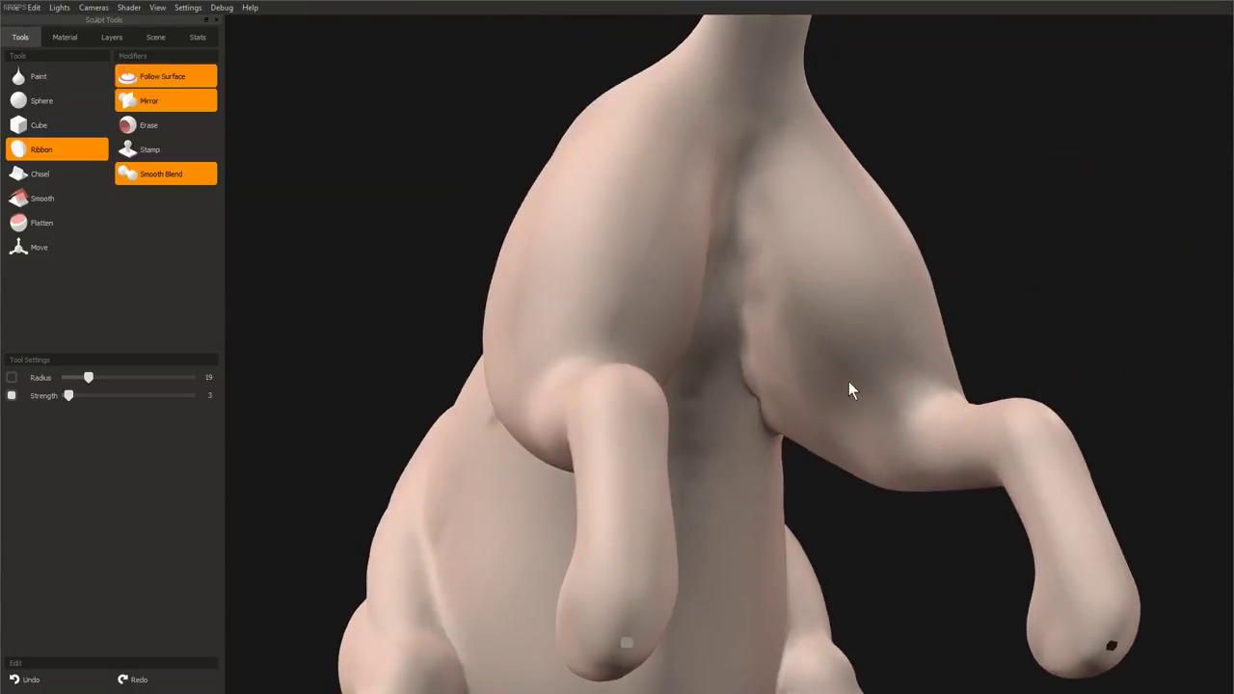
{"action": "right_click_drag", "start_coordinate": [786, 313], "coordinate": [843, 220]}
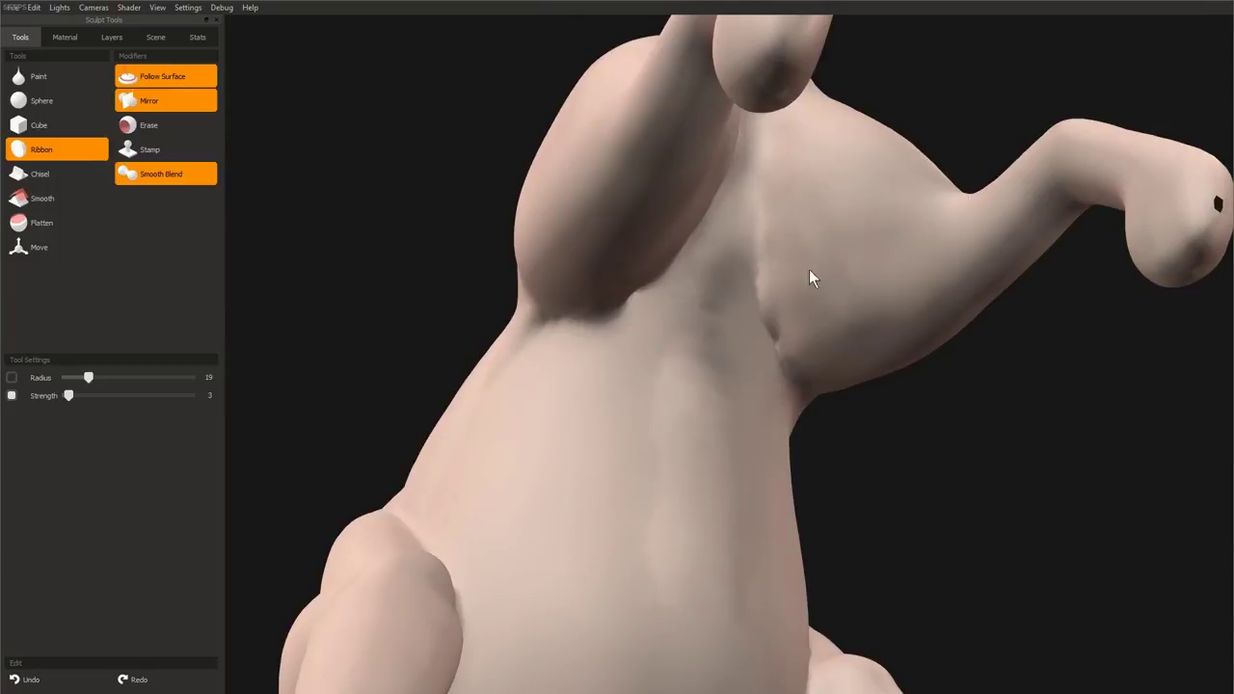
{"action": "mouse_move", "coordinate": [809, 270]}
{"action": "right_mouse_down"}
{"action": "mouse_move", "coordinate": [890, 582]}
{"action": "mouse_move", "coordinate": [752, 302]}
{"action": "mouse_move", "coordinate": [731, 529]}
{"action": "mouse_move", "coordinate": [749, 289]}
{"action": "mouse_move", "coordinate": [758, 312]}
{"action": "mouse_move", "coordinate": [664, 382]}
{"action": "mouse_move", "coordinate": [813, 292]}
{"action": "mouse_move", "coordinate": [898, 451]}
{"action": "mouse_move", "coordinate": [682, 207]}
{"action": "right_mouse_up"}
{"action": "mouse_move", "coordinate": [817, 307]}
{"action": "right_mouse_down"}
{"action": "mouse_move", "coordinate": [702, 321]}
{"action": "mouse_move", "coordinate": [719, 264]}
{"action": "mouse_move", "coordinate": [729, 366]}
{"action": "mouse_move", "coordinate": [699, 289]}
{"action": "mouse_move", "coordinate": [705, 308]}
{"action": "mouse_move", "coordinate": [708, 213]}
{"action": "mouse_move", "coordinate": [845, 286]}
{"action": "mouse_move", "coordinate": [834, 289]}
{"action": "right_mouse_up"}
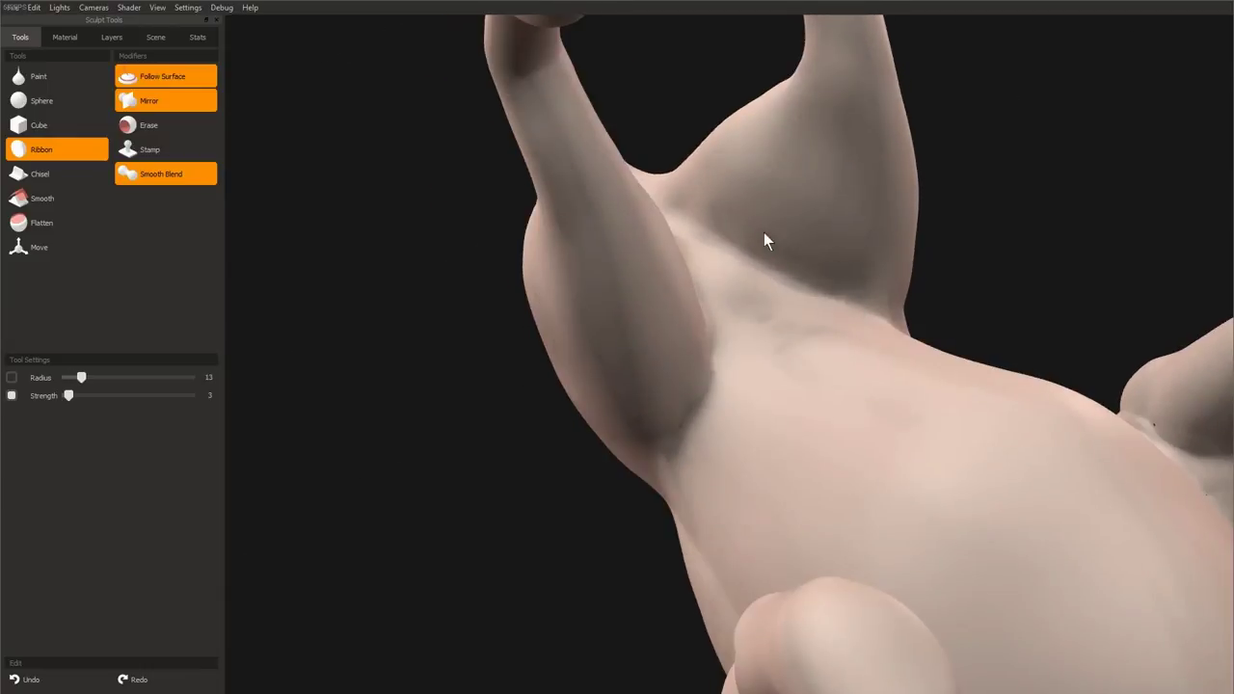
- Define the area beneath the tail and between the hind thighs with Ribbon at radius 13, strength 3
{"action": "right_click_drag", "start_coordinate": [764, 241], "coordinate": [729, 212]}
{"action": "mouse_move", "coordinate": [771, 250]}
{"action": "right_mouse_down"}
{"action": "mouse_move", "coordinate": [854, 430]}
{"action": "mouse_move", "coordinate": [738, 273]}
{"action": "mouse_move", "coordinate": [587, 531]}
{"action": "mouse_move", "coordinate": [753, 385]}
{"action": "right_mouse_up"}
{"action": "right_click_drag", "start_coordinate": [713, 277], "coordinate": [780, 260]}
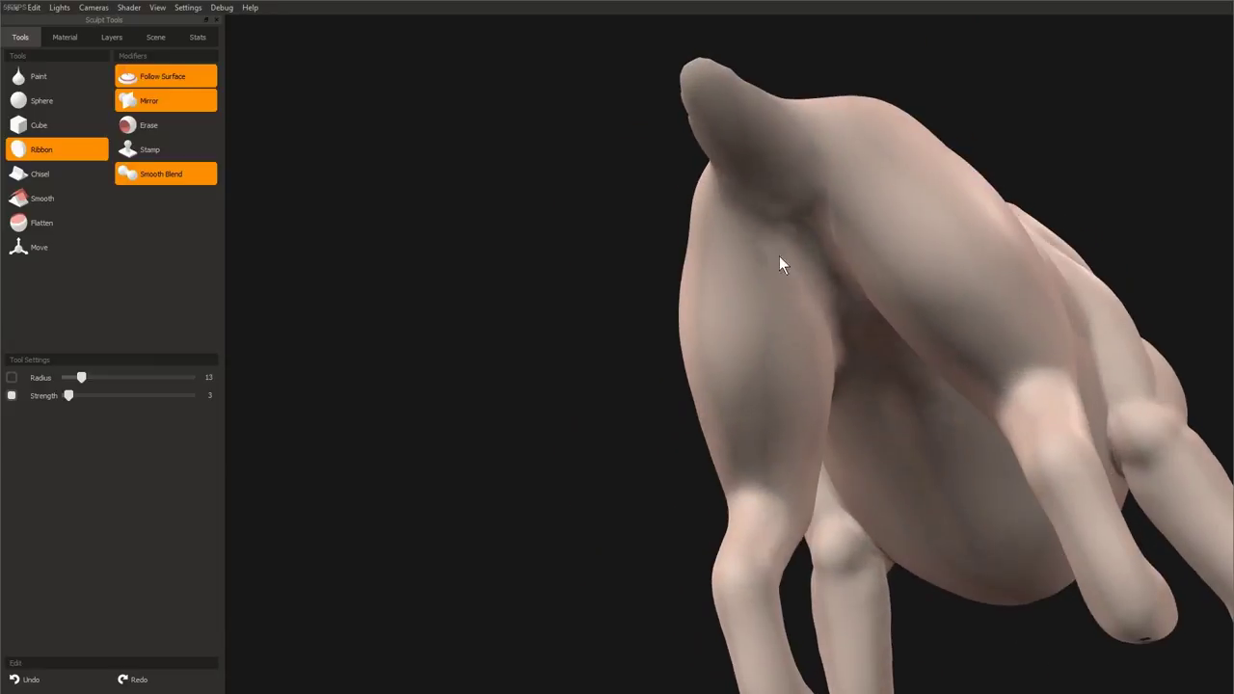
{"action": "mouse_move", "coordinate": [796, 307]}
{"action": "right_mouse_down"}
{"action": "mouse_move", "coordinate": [732, 352]}
{"action": "mouse_move", "coordinate": [862, 256]}
{"action": "mouse_move", "coordinate": [734, 183]}
{"action": "right_mouse_up"}
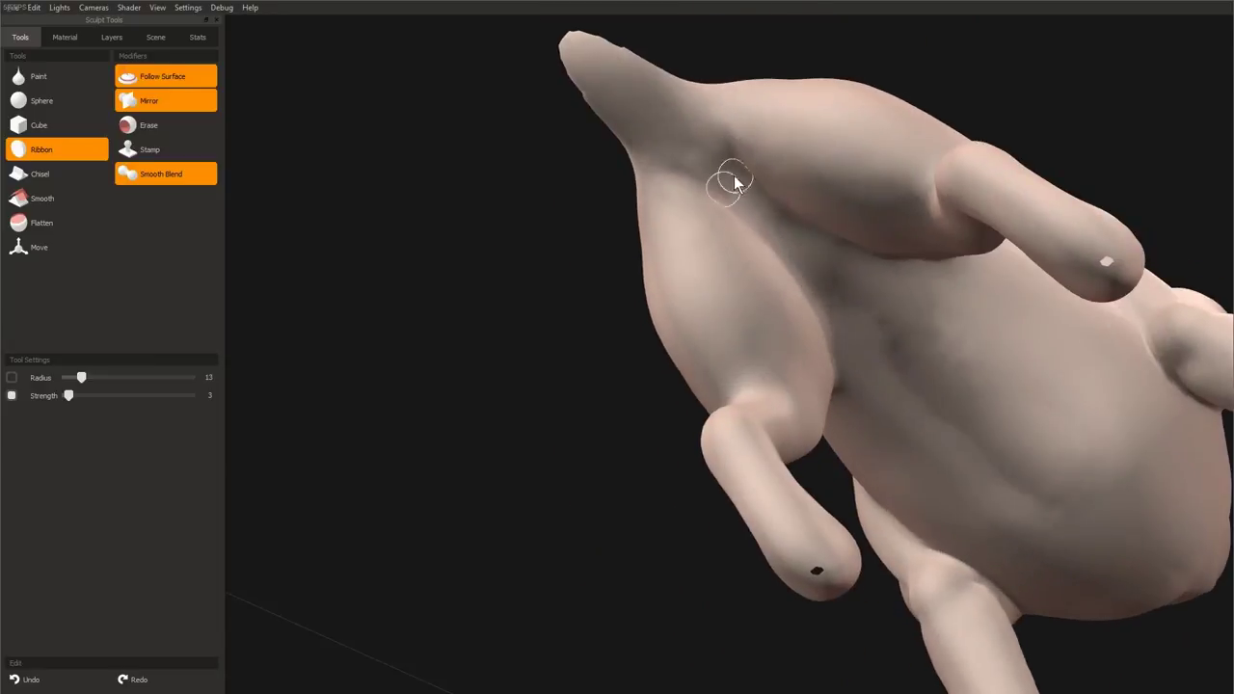
{"action": "mouse_move", "coordinate": [777, 232]}
{"action": "right_mouse_down"}
{"action": "mouse_move", "coordinate": [730, 159]}
{"action": "mouse_move", "coordinate": [720, 234]}
{"action": "right_mouse_up"}
{"action": "mouse_move", "coordinate": [734, 193]}
{"action": "right_mouse_down"}
{"action": "mouse_move", "coordinate": [754, 196]}
{"action": "mouse_move", "coordinate": [690, 180]}
{"action": "right_mouse_up"}
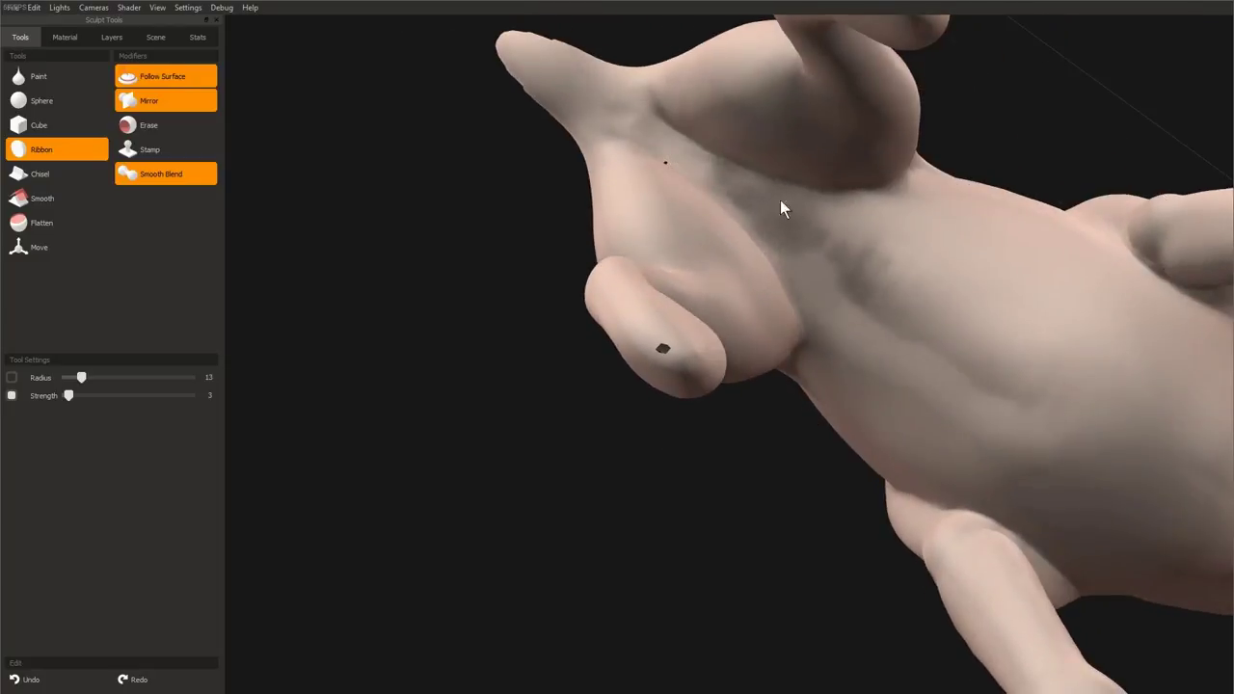
{"action": "right_click_drag", "start_coordinate": [780, 205], "coordinate": [711, 204]}
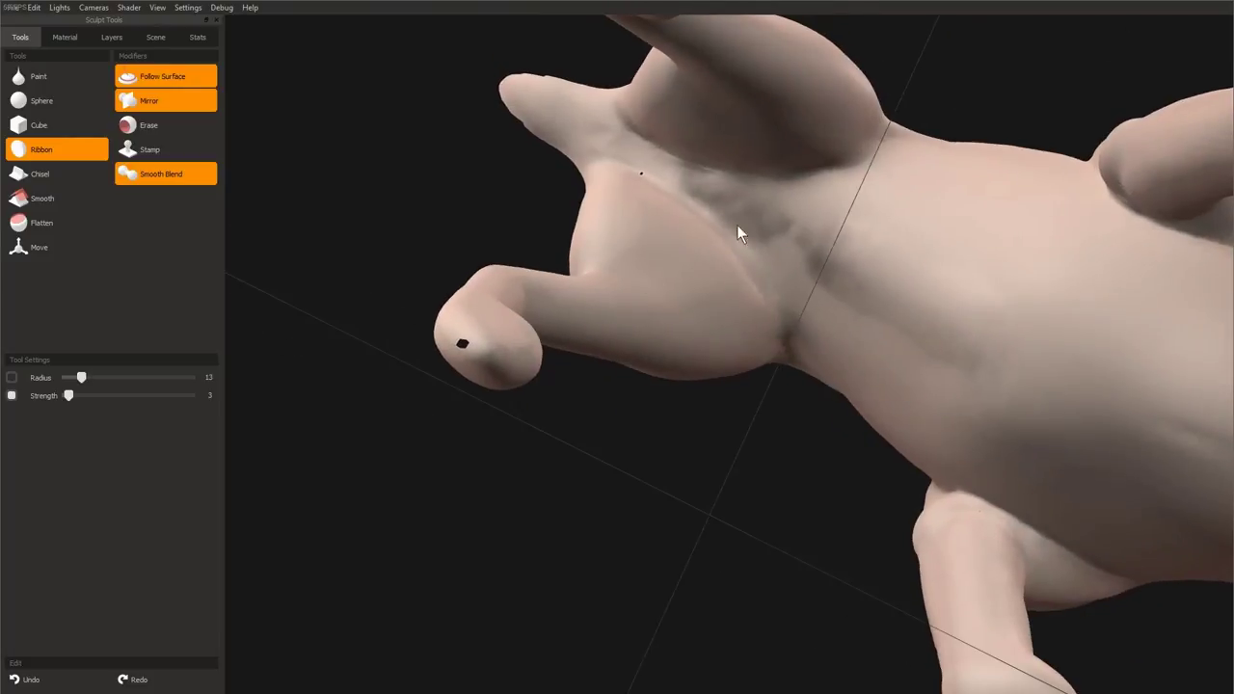
- Blend the pelvis underside into the inner thighs with Ribbon strokes at radius 18, strength 3
{"action": "right_click_drag", "start_coordinate": [660, 174], "coordinate": [709, 211]}
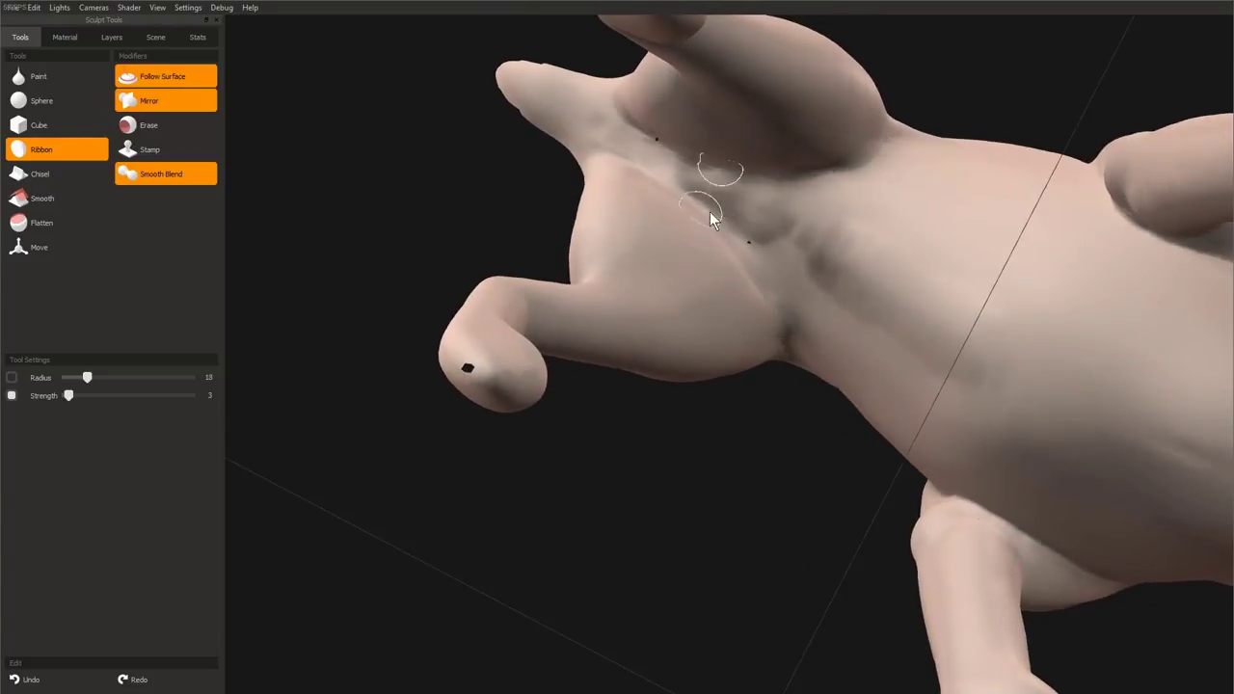
{"action": "mouse_move", "coordinate": [856, 302]}
{"action": "right_mouse_down"}
{"action": "mouse_move", "coordinate": [809, 206]}
{"action": "mouse_move", "coordinate": [848, 234]}
{"action": "mouse_move", "coordinate": [739, 223]}
{"action": "right_mouse_up"}
{"action": "mouse_move", "coordinate": [626, 152]}
{"action": "right_mouse_down"}
{"action": "mouse_move", "coordinate": [694, 206]}
{"action": "mouse_move", "coordinate": [691, 187]}
{"action": "mouse_move", "coordinate": [710, 215]}
{"action": "right_mouse_up"}
{"action": "mouse_move", "coordinate": [728, 285]}
{"action": "right_mouse_down"}
{"action": "mouse_move", "coordinate": [722, 238]}
{"action": "mouse_move", "coordinate": [655, 311]}
{"action": "mouse_move", "coordinate": [807, 382]}
{"action": "mouse_move", "coordinate": [853, 270]}
{"action": "mouse_move", "coordinate": [666, 328]}
{"action": "mouse_move", "coordinate": [724, 421]}
{"action": "mouse_move", "coordinate": [686, 414]}
{"action": "mouse_move", "coordinate": [853, 278]}
{"action": "mouse_move", "coordinate": [694, 337]}
{"action": "mouse_move", "coordinate": [829, 330]}
{"action": "right_mouse_up"}
- Carve small skin folds into the flap between the hind thigh and belly with Ribbon at radius 9, strength 3
{"action": "key", "text": "bracketleft"}
{"action": "key", "text": "bracketleft"}
{"action": "key", "text": "bracketleft"}
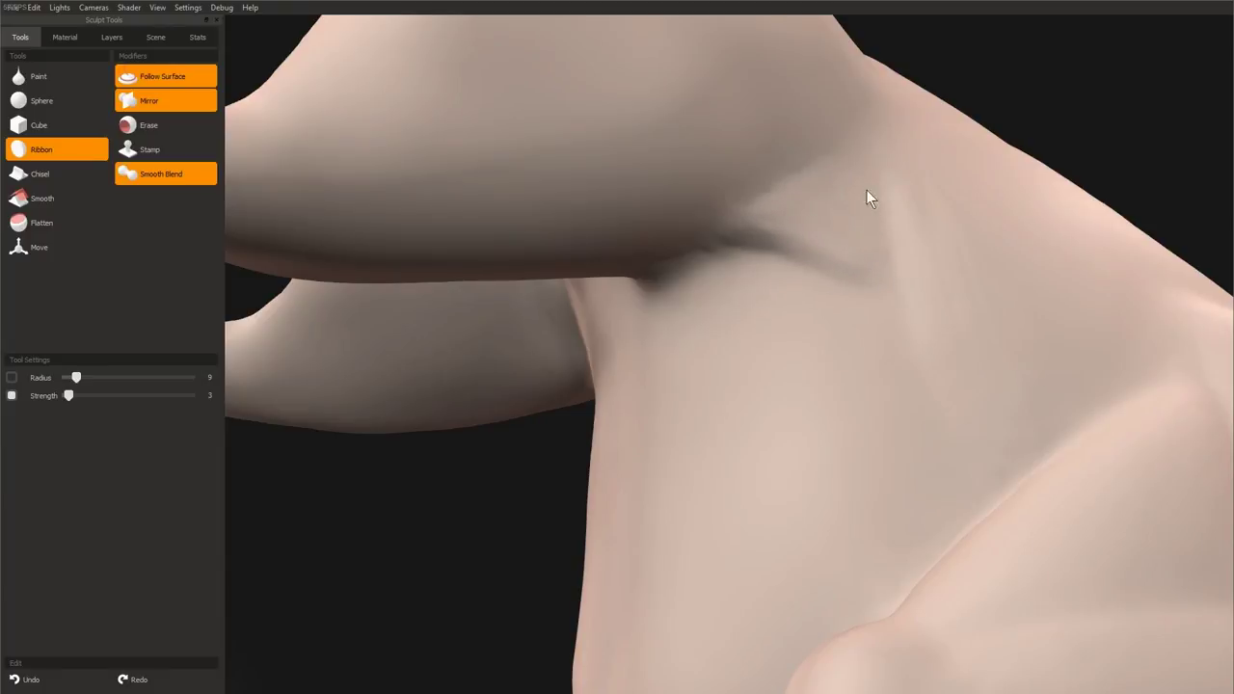
{"action": "middle_click_drag", "start_coordinate": [866, 190], "coordinate": [798, 306]}
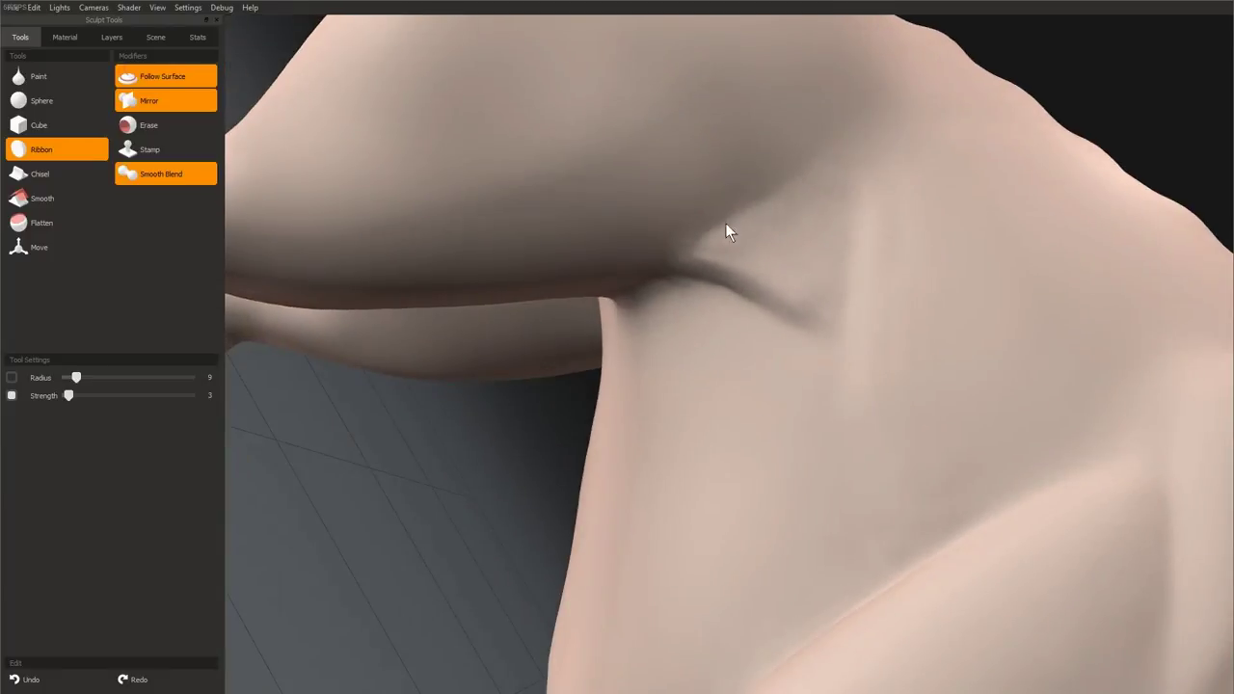
{"action": "scroll", "coordinate": [734, 329], "scroll_direction": "down", "scroll_amount": 5}
{"action": "middle_click_drag", "start_coordinate": [838, 166], "coordinate": [811, 390]}
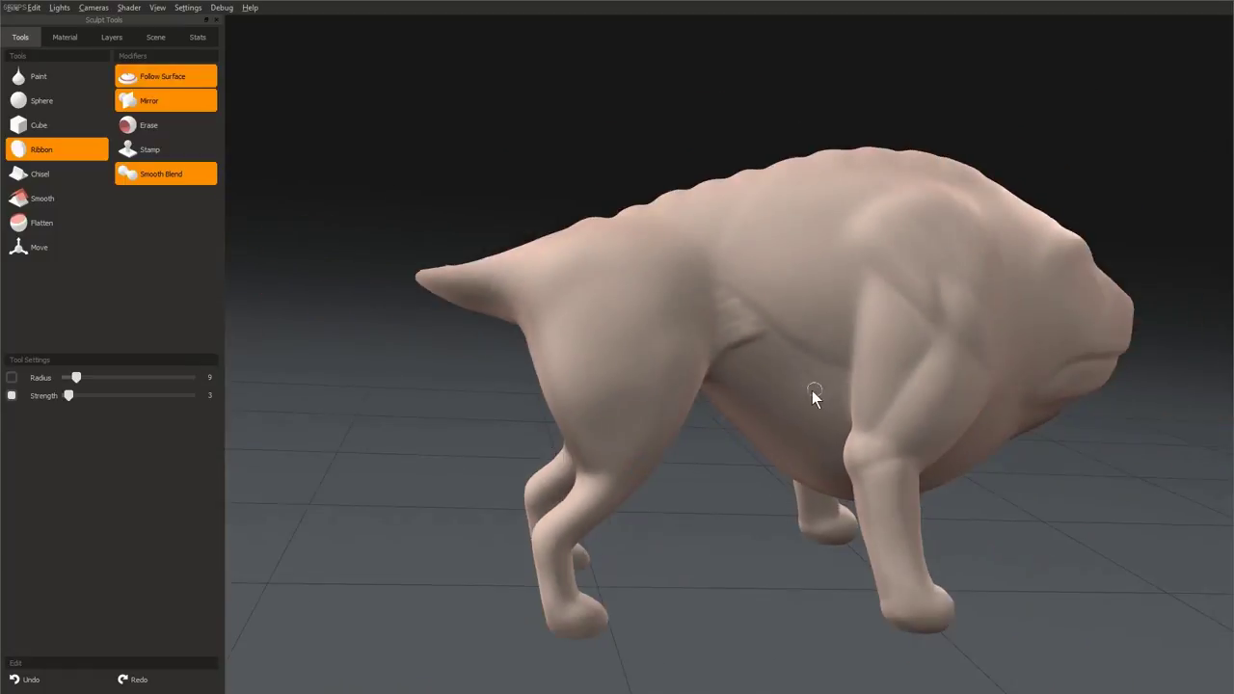
- Refine the lower ribcage edge along the flank crease above the skin folds with Ribbon at radius 9, strength 3
{"action": "scroll", "coordinate": [812, 390], "scroll_direction": "up", "scroll_amount": 3}
{"action": "left_click_drag", "start_coordinate": [689, 308], "coordinate": [818, 374]}
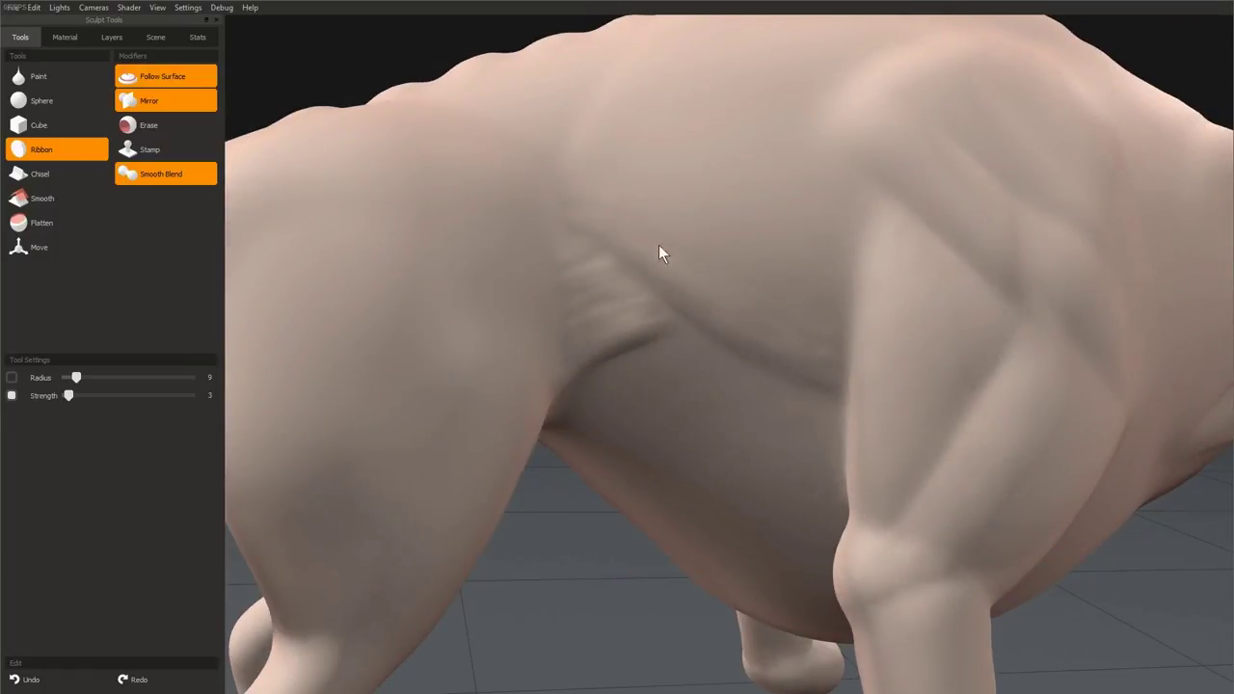
{"action": "middle_click_drag", "start_coordinate": [772, 247], "coordinate": [610, 198]}
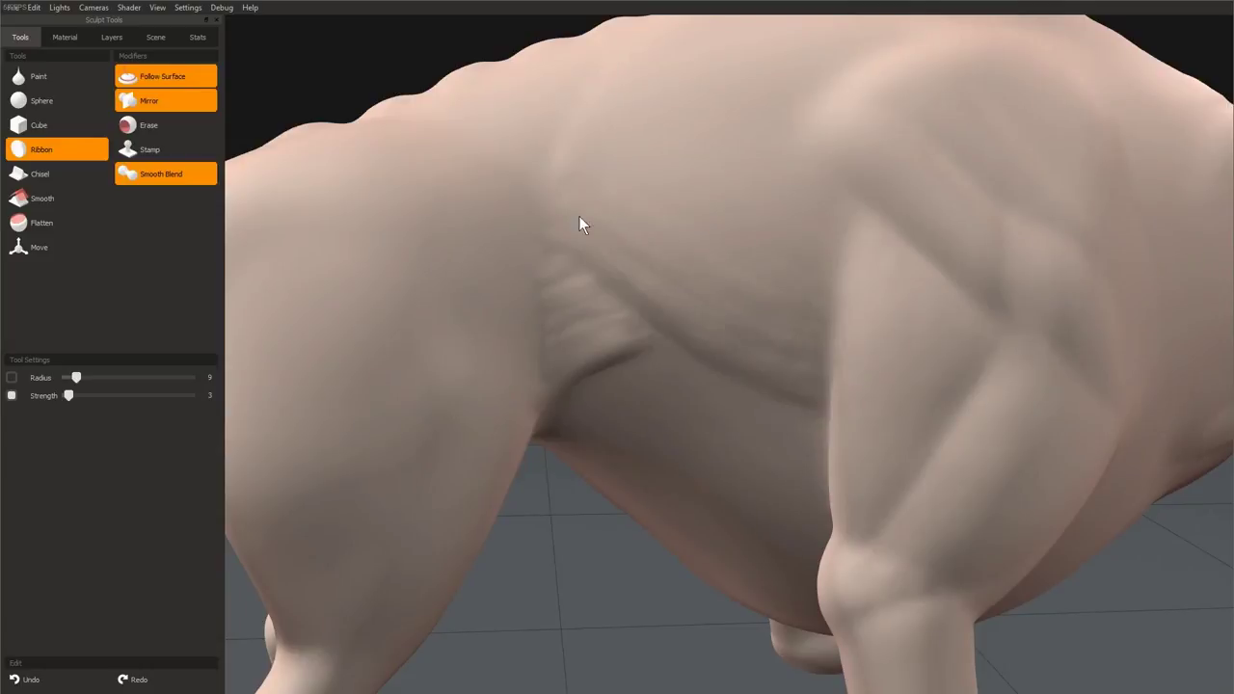
{"action": "mouse_move", "coordinate": [622, 286]}
{"action": "middle_mouse_down"}
{"action": "mouse_move", "coordinate": [765, 321]}
{"action": "mouse_move", "coordinate": [776, 467]}
{"action": "mouse_move", "coordinate": [742, 497]}
{"action": "middle_mouse_up"}
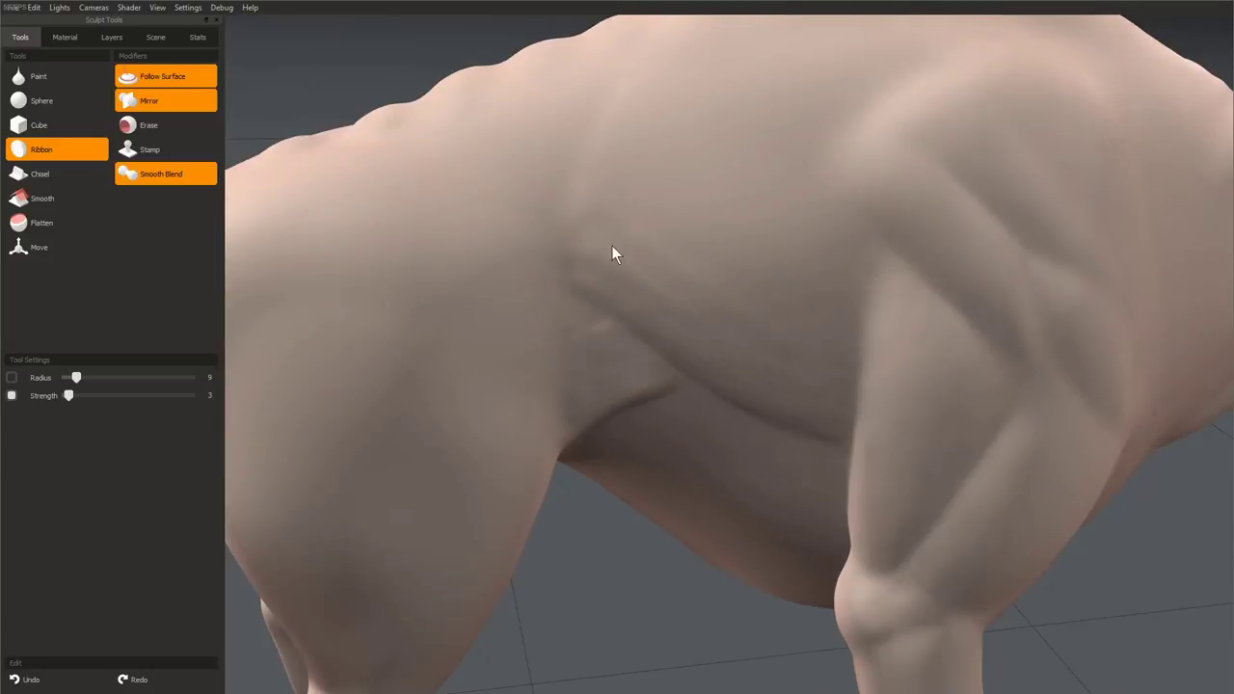
{"action": "middle_click_drag", "start_coordinate": [626, 305], "coordinate": [706, 308]}
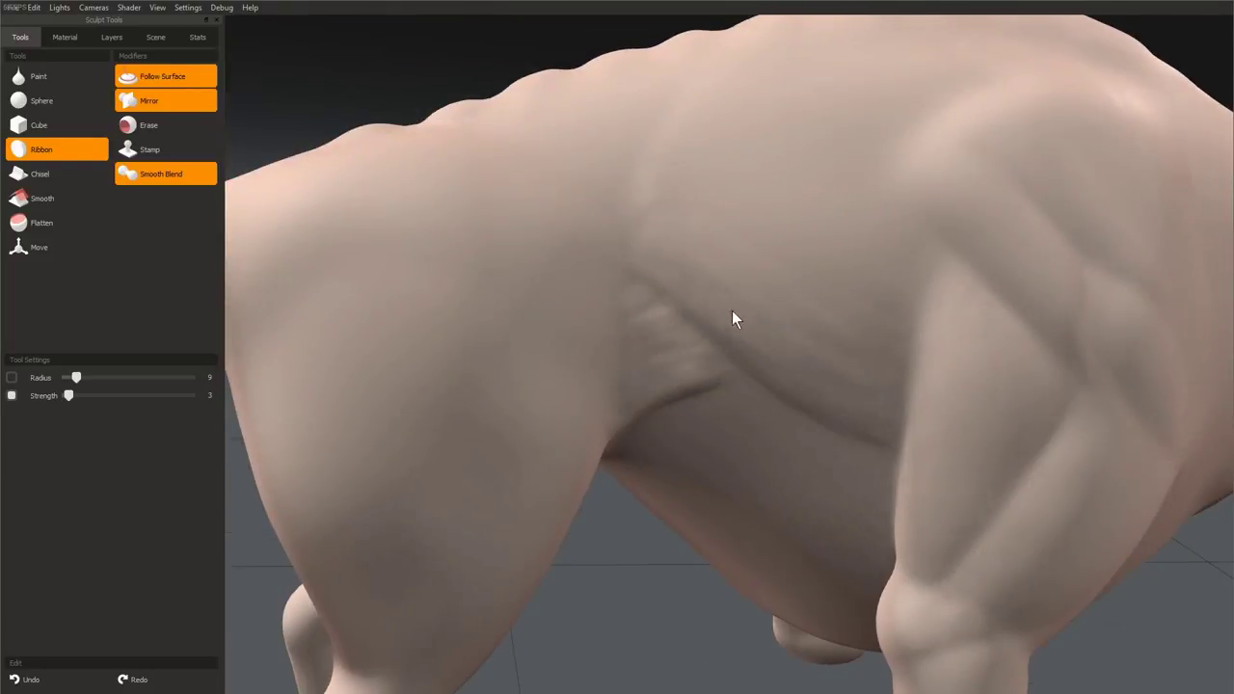
{"action": "middle_click_drag", "start_coordinate": [818, 353], "coordinate": [786, 355]}
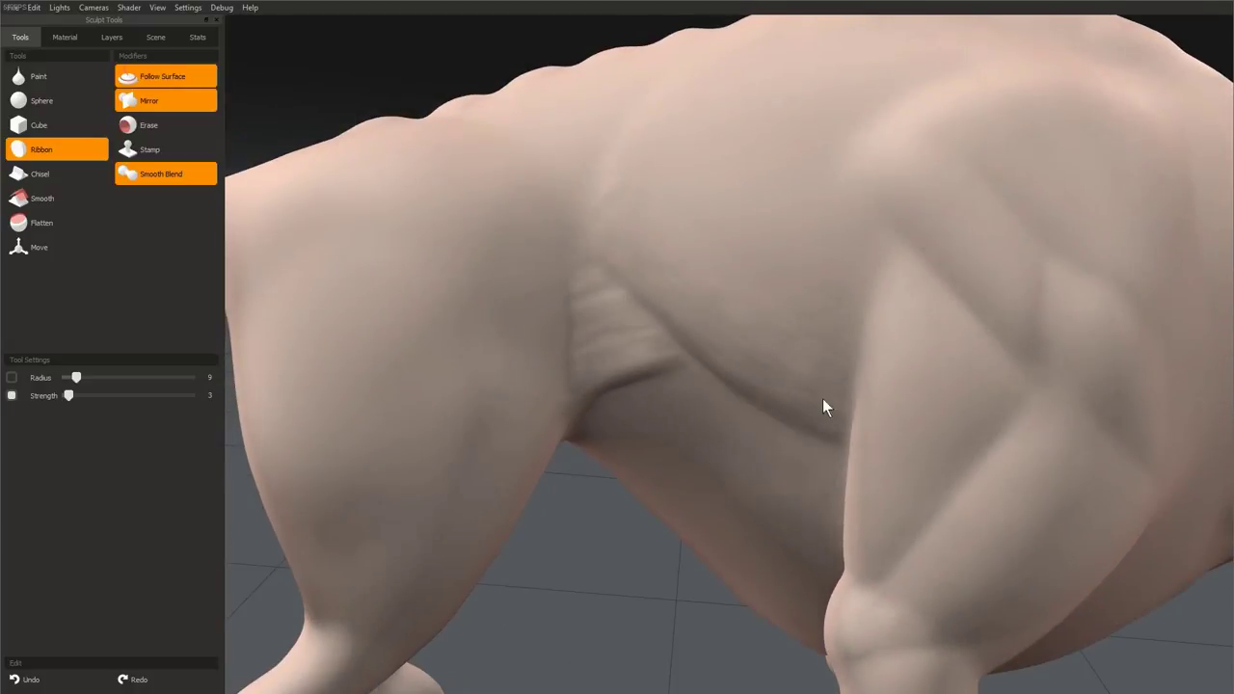
{"action": "middle_click_drag", "start_coordinate": [793, 303], "coordinate": [639, 246]}
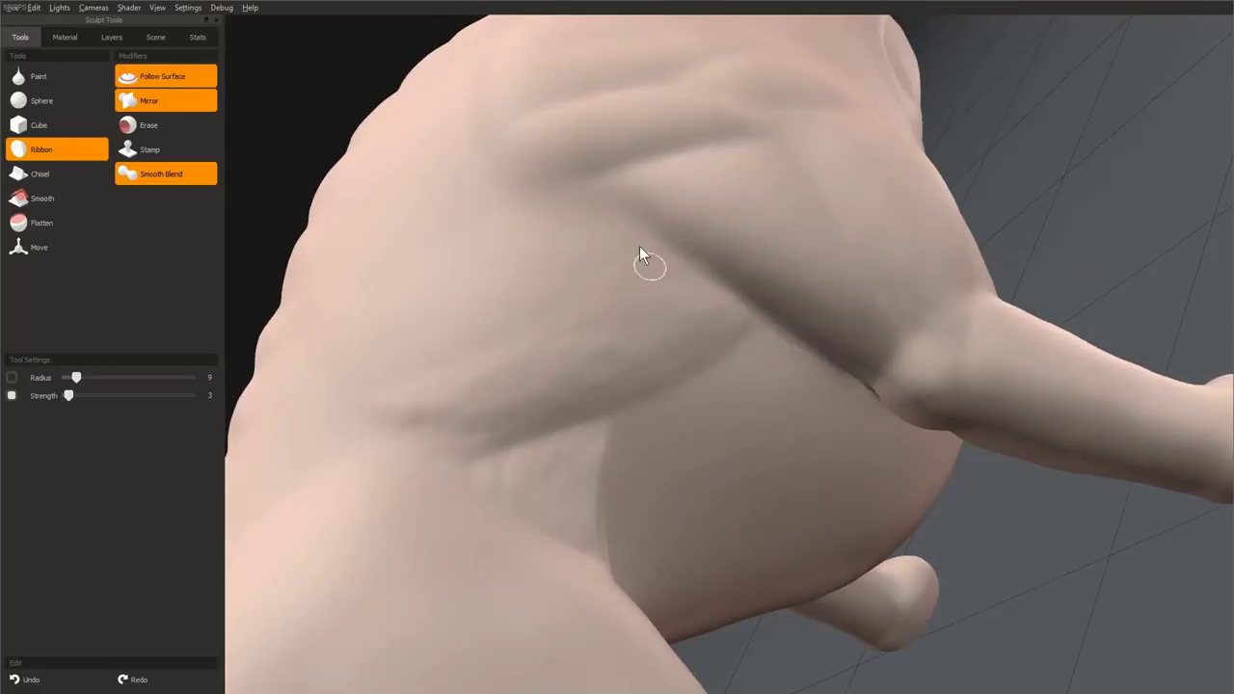
- Sharpen the crease between the upper foreleg and the ribcage with Ribbon at radius 5, strength 3
{"action": "key", "text": "]"}
{"action": "mouse_move", "coordinate": [810, 322]}
{"action": "middle_mouse_down"}
{"action": "mouse_move", "coordinate": [805, 273]}
{"action": "mouse_move", "coordinate": [655, 394]}
{"action": "mouse_move", "coordinate": [617, 305]}
{"action": "mouse_move", "coordinate": [664, 325]}
{"action": "mouse_move", "coordinate": [630, 344]}
{"action": "mouse_move", "coordinate": [690, 251]}
{"action": "middle_mouse_up"}
{"action": "key", "text": "["}
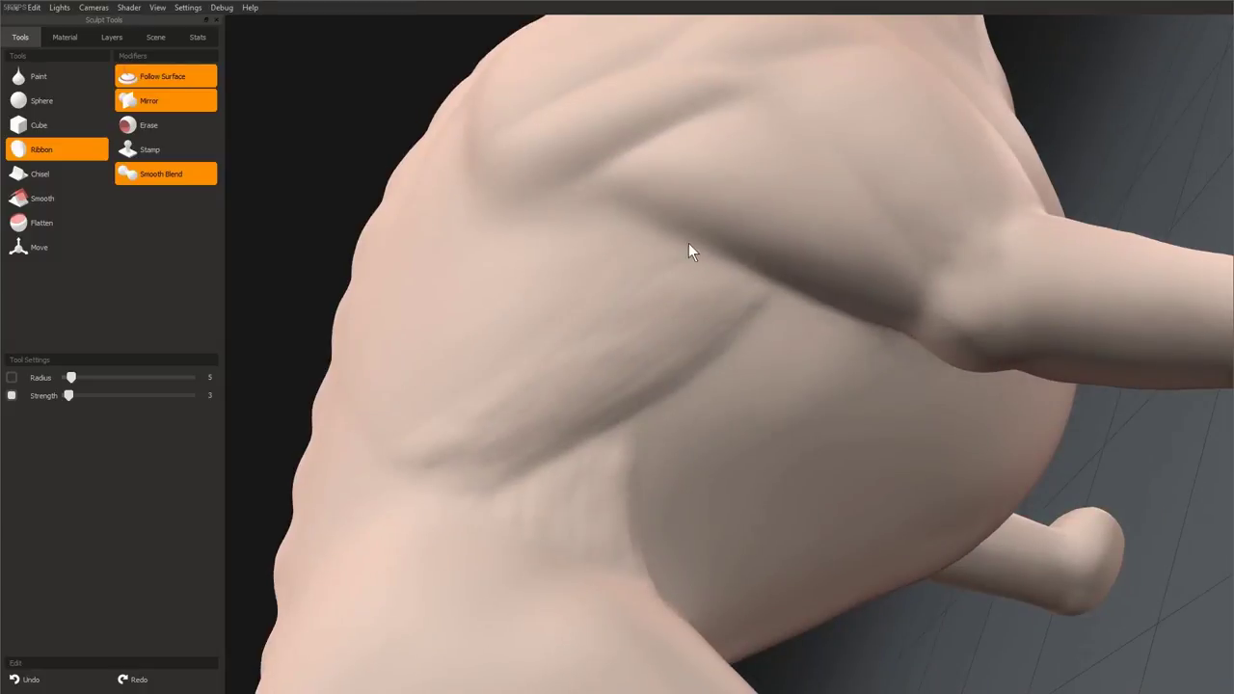
{"action": "middle_click_drag", "start_coordinate": [617, 206], "coordinate": [721, 253]}
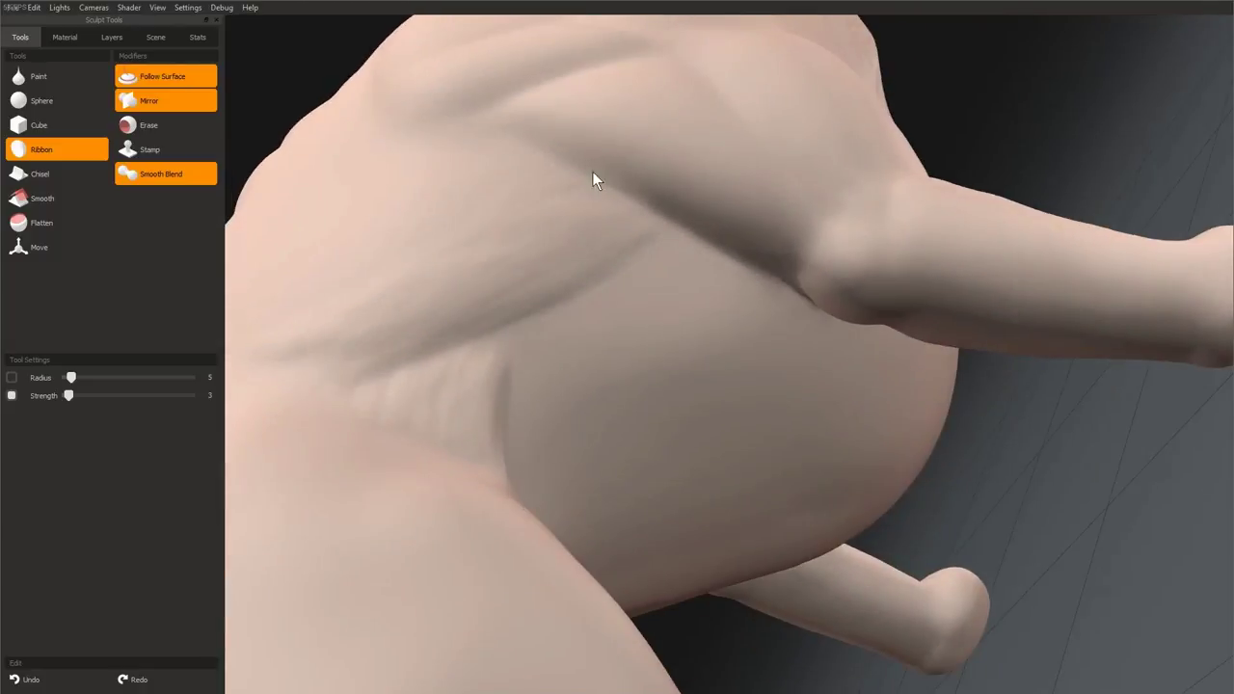
{"action": "mouse_move", "coordinate": [593, 179]}
{"action": "middle_mouse_down"}
{"action": "mouse_move", "coordinate": [581, 202]}
{"action": "mouse_move", "coordinate": [782, 256]}
{"action": "mouse_move", "coordinate": [579, 127]}
{"action": "mouse_move", "coordinate": [611, 289]}
{"action": "mouse_move", "coordinate": [617, 176]}
{"action": "mouse_move", "coordinate": [661, 276]}
{"action": "mouse_move", "coordinate": [701, 200]}
{"action": "mouse_move", "coordinate": [661, 337]}
{"action": "mouse_move", "coordinate": [722, 237]}
{"action": "mouse_move", "coordinate": [650, 275]}
{"action": "mouse_move", "coordinate": [591, 147]}
{"action": "middle_mouse_up"}
{"action": "middle_click_drag", "start_coordinate": [708, 207], "coordinate": [780, 261]}
- Refine the side and lower edge of the ribcage behind the foreleg with Ribbon at radius 7, strength 3
{"action": "key", "text": "bracketright"}
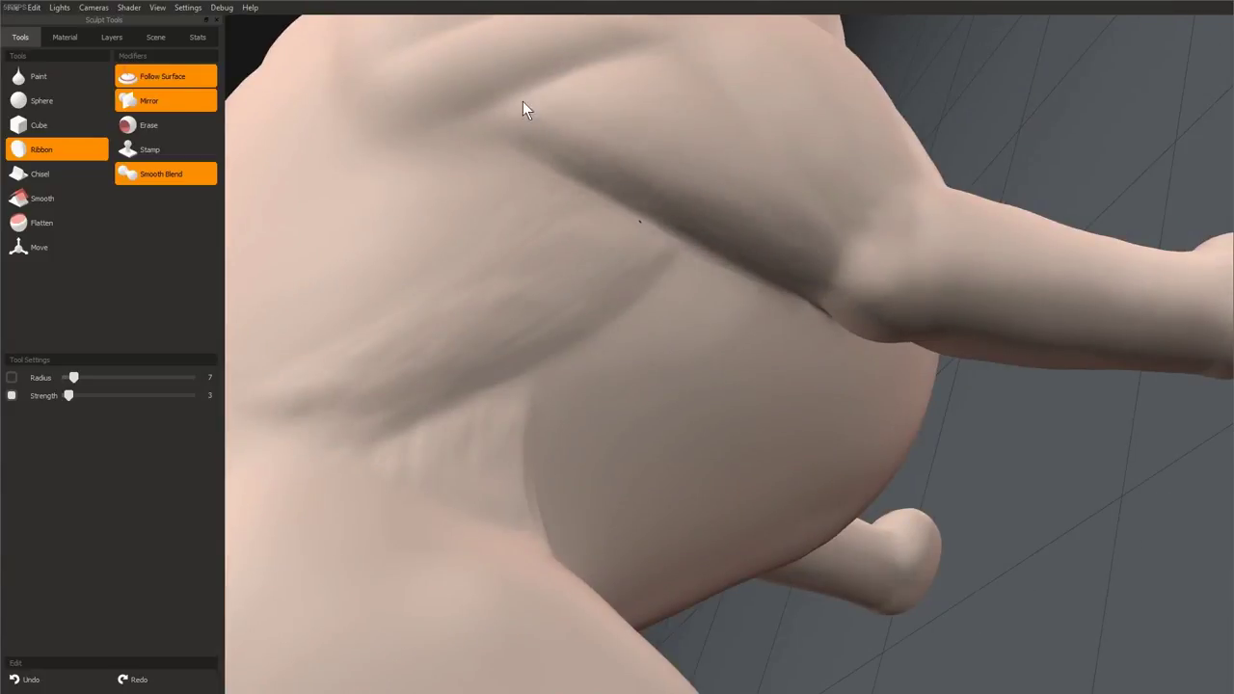
{"action": "mouse_move", "coordinate": [523, 103]}
{"action": "middle_mouse_down"}
{"action": "mouse_move", "coordinate": [746, 199]}
{"action": "mouse_move", "coordinate": [515, 308]}
{"action": "mouse_move", "coordinate": [637, 257]}
{"action": "mouse_move", "coordinate": [581, 234]}
{"action": "mouse_move", "coordinate": [642, 248]}
{"action": "mouse_move", "coordinate": [526, 190]}
{"action": "middle_mouse_up"}
{"action": "middle_click_drag", "start_coordinate": [596, 261], "coordinate": [762, 285]}
{"action": "scroll", "coordinate": [661, 379], "scroll_direction": "down", "scroll_amount": 5}
{"action": "scroll", "coordinate": [578, 354], "scroll_direction": "up", "scroll_amount": 5}
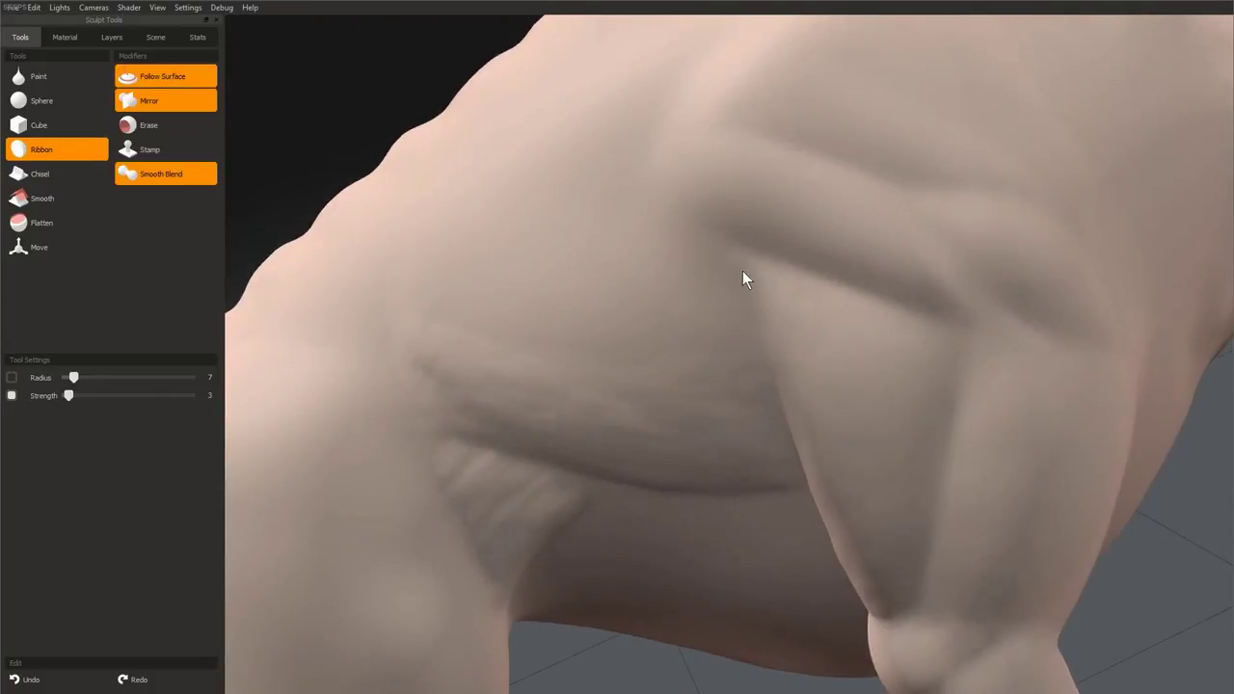
- Shape the transition between the upper foreleg and the chest with Ribbon at radius 14, strength 3
{"action": "mouse_move", "coordinate": [806, 342]}
{"action": "middle_mouse_down"}
{"action": "mouse_move", "coordinate": [587, 267]}
{"action": "mouse_move", "coordinate": [581, 341]}
{"action": "mouse_move", "coordinate": [565, 314]}
{"action": "mouse_move", "coordinate": [720, 427]}
{"action": "mouse_move", "coordinate": [655, 391]}
{"action": "mouse_move", "coordinate": [730, 367]}
{"action": "mouse_move", "coordinate": [748, 341]}
{"action": "mouse_move", "coordinate": [671, 347]}
{"action": "mouse_move", "coordinate": [581, 450]}
{"action": "mouse_move", "coordinate": [661, 325]}
{"action": "mouse_move", "coordinate": [680, 254]}
{"action": "mouse_move", "coordinate": [592, 331]}
{"action": "middle_mouse_up"}
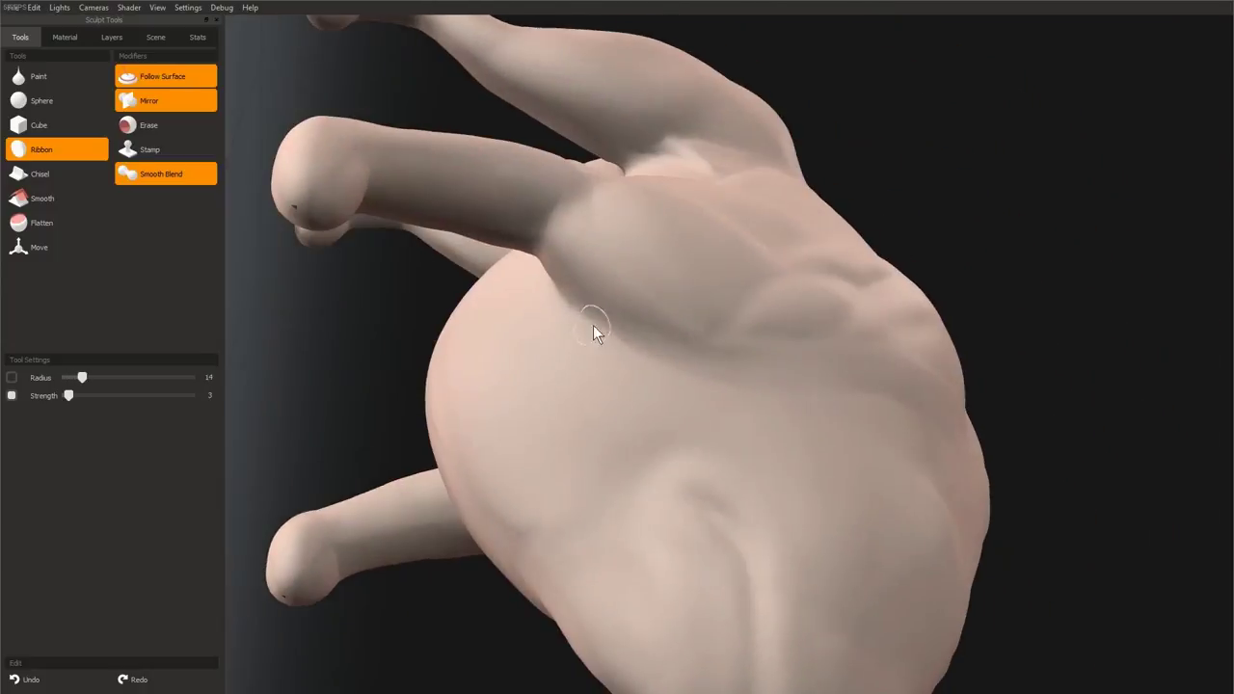
{"action": "middle_click_drag", "start_coordinate": [581, 273], "coordinate": [788, 296]}
{"action": "mouse_move", "coordinate": [729, 253]}
{"action": "middle_mouse_down"}
{"action": "mouse_move", "coordinate": [746, 311]}
{"action": "mouse_move", "coordinate": [780, 231]}
{"action": "mouse_move", "coordinate": [714, 218]}
{"action": "mouse_move", "coordinate": [743, 226]}
{"action": "mouse_move", "coordinate": [765, 559]}
{"action": "mouse_move", "coordinate": [694, 202]}
{"action": "mouse_move", "coordinate": [875, 296]}
{"action": "mouse_move", "coordinate": [612, 353]}
{"action": "mouse_move", "coordinate": [743, 240]}
{"action": "mouse_move", "coordinate": [685, 352]}
{"action": "mouse_move", "coordinate": [769, 285]}
{"action": "mouse_move", "coordinate": [807, 286]}
{"action": "mouse_move", "coordinate": [801, 242]}
{"action": "mouse_move", "coordinate": [671, 257]}
{"action": "mouse_move", "coordinate": [735, 234]}
{"action": "mouse_move", "coordinate": [705, 268]}
{"action": "mouse_move", "coordinate": [686, 638]}
{"action": "mouse_move", "coordinate": [597, 509]}
{"action": "mouse_move", "coordinate": [498, 463]}
{"action": "mouse_move", "coordinate": [671, 276]}
{"action": "mouse_move", "coordinate": [723, 311]}
{"action": "middle_mouse_up"}
- Carve a fine groove along the front muscle of the upper foreleg with Ribbon at radius 4, strength 3
{"action": "key", "text": "bracketleft"}
{"action": "scroll", "coordinate": [682, 272], "scroll_direction": "up", "scroll_amount": 4}
{"action": "key", "text": "bracketleft"}
{"action": "key", "text": "bracketleft"}
{"action": "key", "text": "bracketleft"}
{"action": "key", "text": "bracketleft"}
{"action": "mouse_move", "coordinate": [654, 340]}
{"action": "middle_mouse_down"}
{"action": "mouse_move", "coordinate": [727, 419]}
{"action": "mouse_move", "coordinate": [631, 279]}
{"action": "mouse_move", "coordinate": [751, 421]}
{"action": "mouse_move", "coordinate": [650, 253]}
{"action": "mouse_move", "coordinate": [732, 389]}
{"action": "middle_mouse_up"}
{"action": "key", "text": "bracketright"}
{"action": "key", "text": "bracketright"}
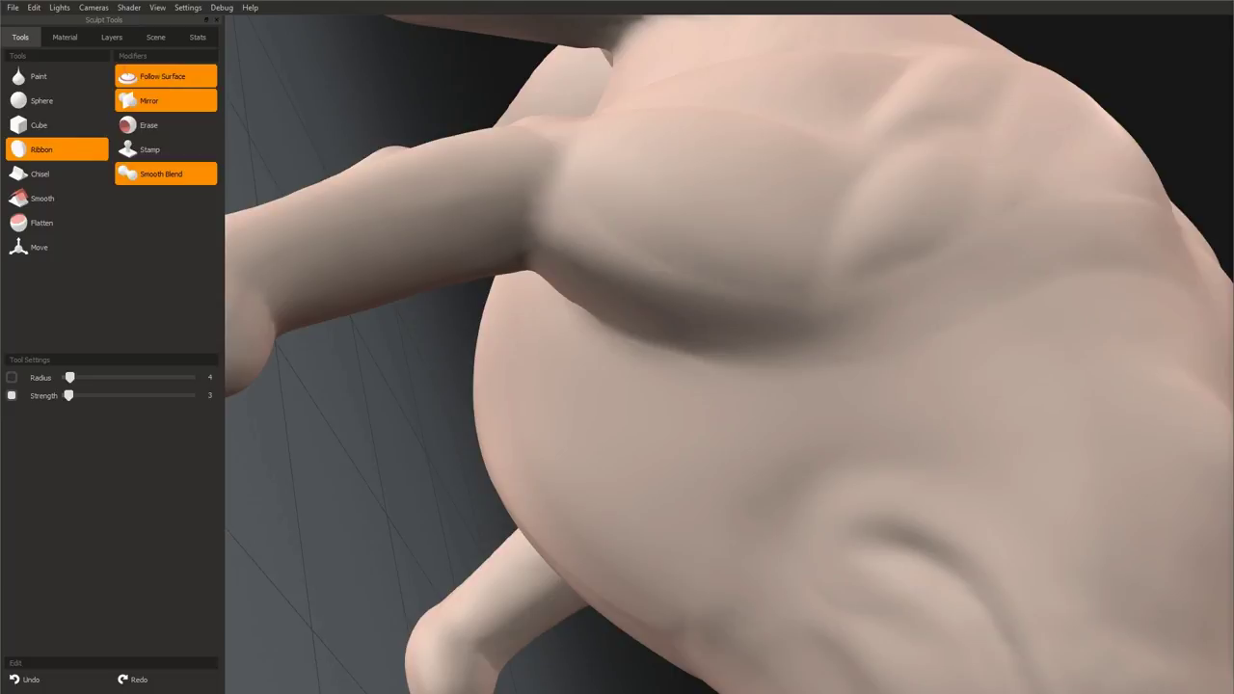
{"action": "mouse_move", "coordinate": [1183, 594]}
{"action": "left_click", "coordinate": [1120, 624]}
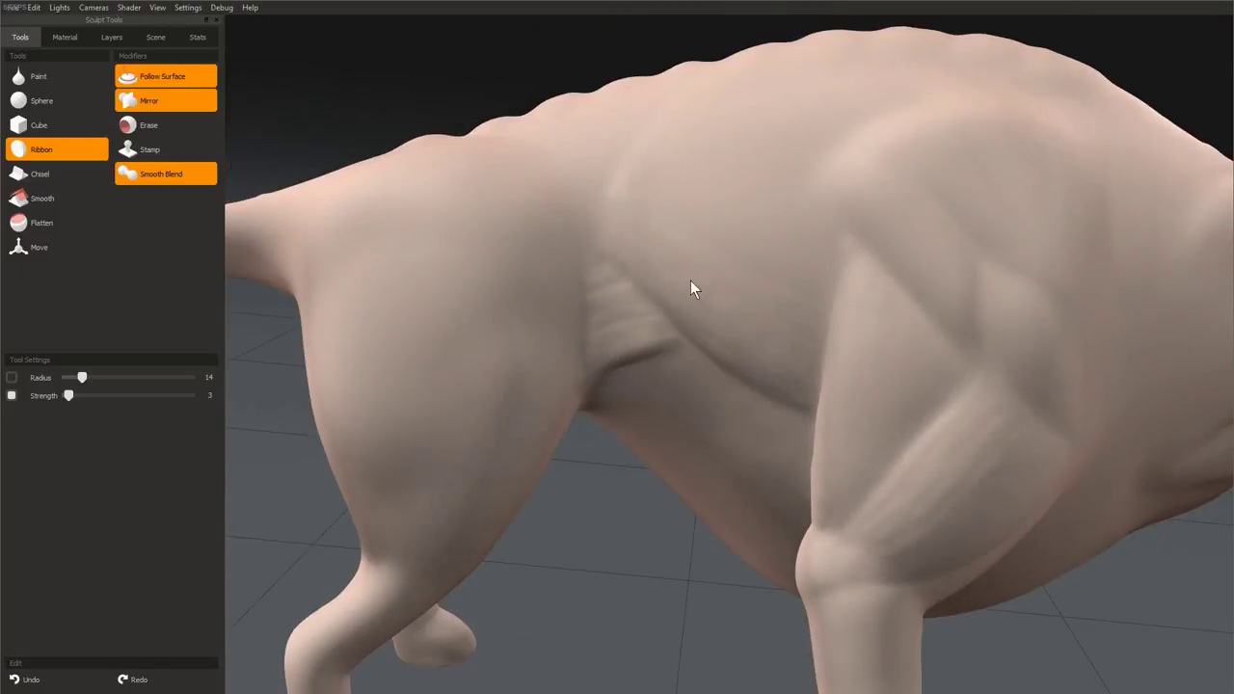
- Hollow the area beneath the lower lip and jaw with Ribbon strokes at radius 14, strength 3
{"action": "mouse_move", "coordinate": [690, 281]}
{"action": "middle_mouse_down"}
{"action": "mouse_move", "coordinate": [625, 258]}
{"action": "mouse_move", "coordinate": [722, 448]}
{"action": "mouse_move", "coordinate": [702, 356]}
{"action": "mouse_move", "coordinate": [743, 443]}
{"action": "middle_mouse_up"}
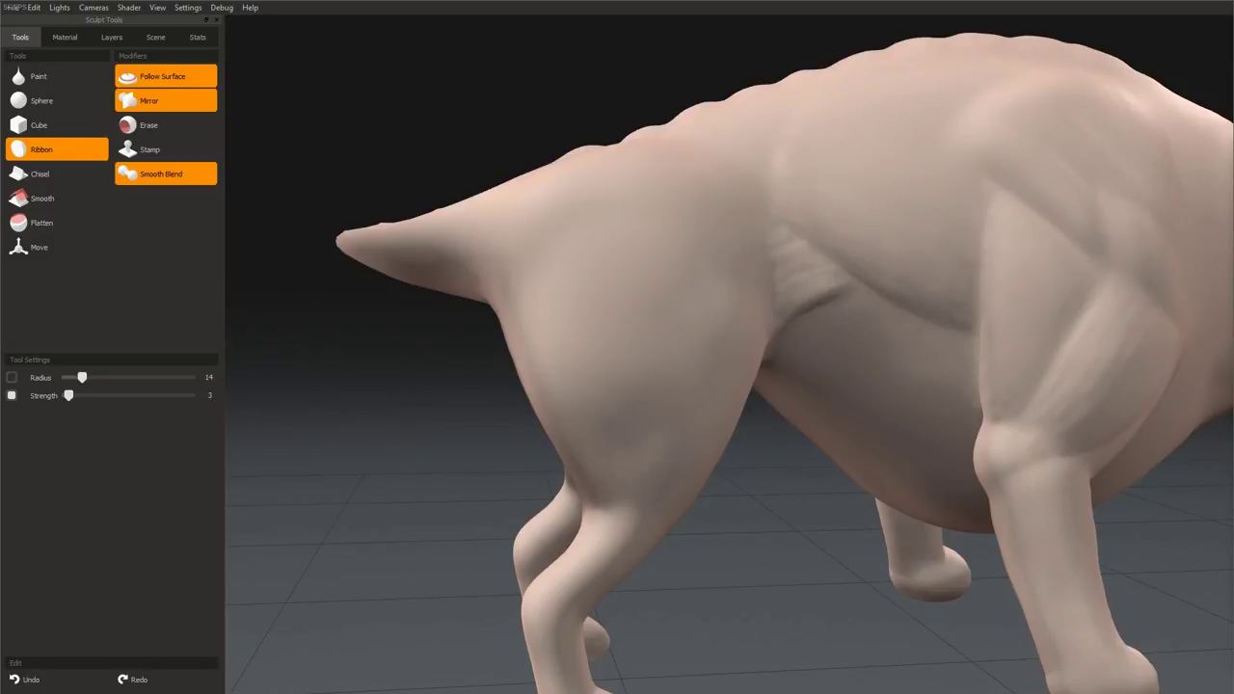
{"action": "mouse_move", "coordinate": [903, 473]}
{"action": "middle_mouse_down"}
{"action": "mouse_move", "coordinate": [703, 361]}
{"action": "mouse_move", "coordinate": [713, 308]}
{"action": "mouse_move", "coordinate": [801, 247]}
{"action": "mouse_move", "coordinate": [757, 220]}
{"action": "mouse_move", "coordinate": [703, 353]}
{"action": "mouse_move", "coordinate": [889, 404]}
{"action": "middle_mouse_up"}
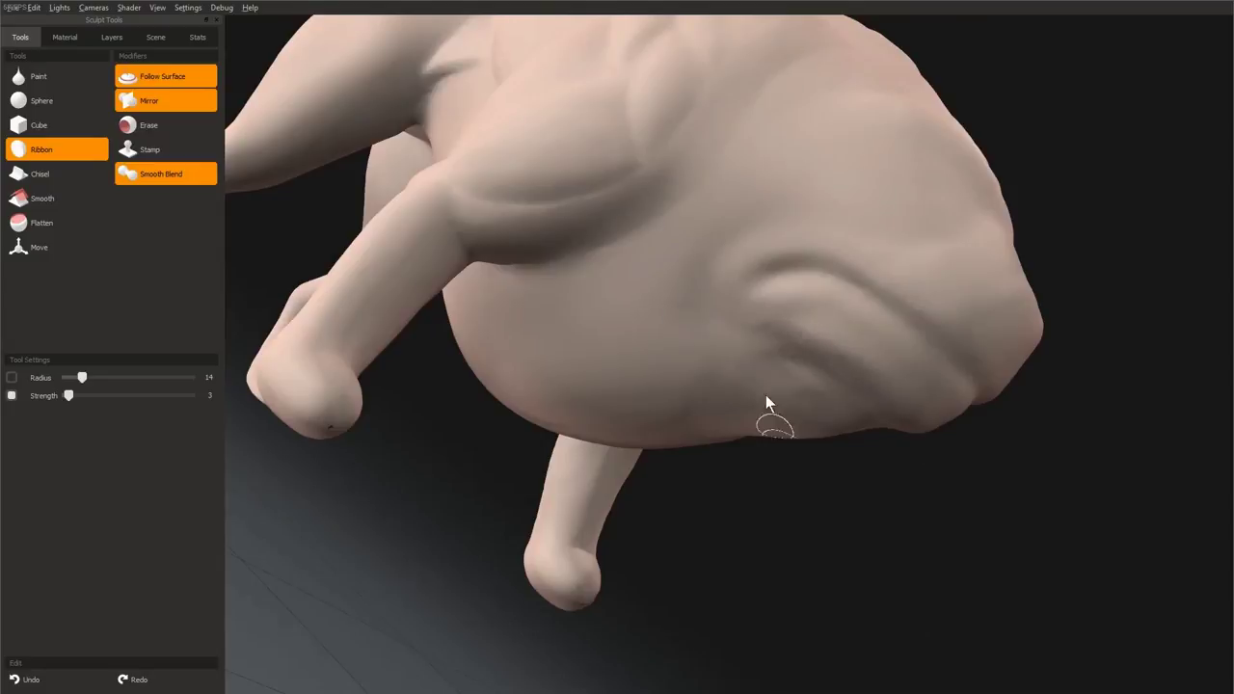
{"action": "mouse_move", "coordinate": [765, 394]}
{"action": "middle_mouse_down"}
{"action": "mouse_move", "coordinate": [758, 275]}
{"action": "mouse_move", "coordinate": [897, 369]}
{"action": "mouse_move", "coordinate": [797, 291]}
{"action": "middle_mouse_up"}
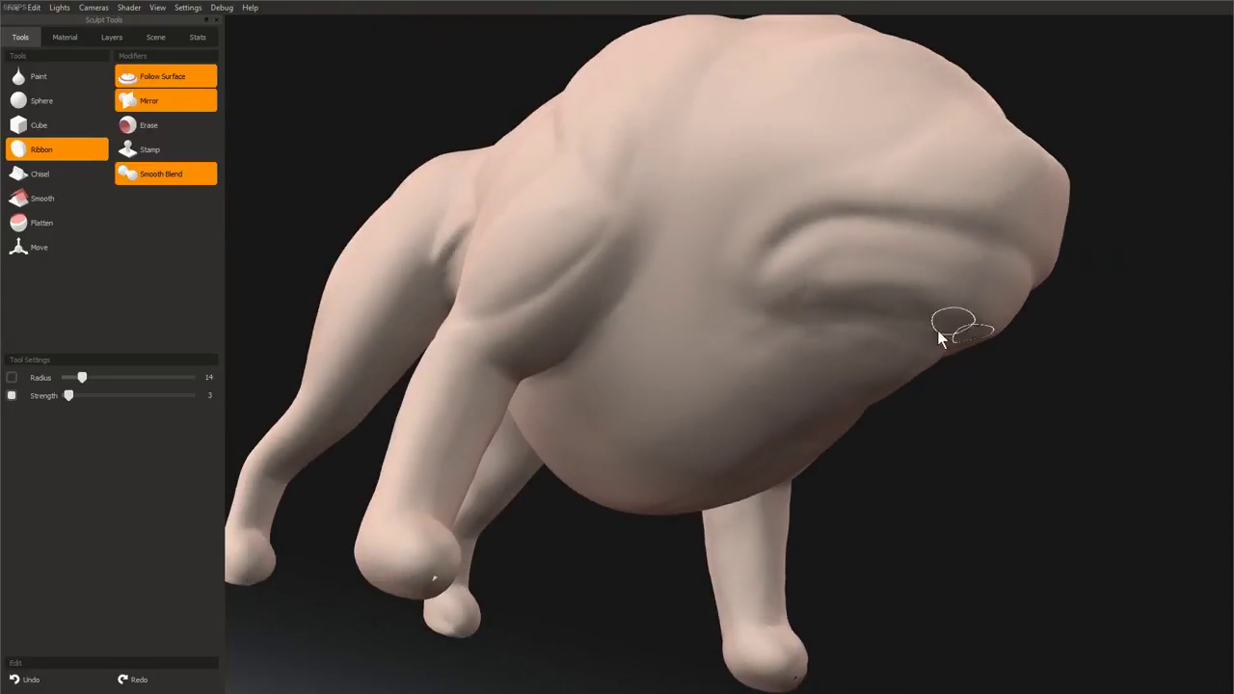
{"action": "middle_click_drag", "start_coordinate": [937, 330], "coordinate": [717, 373]}
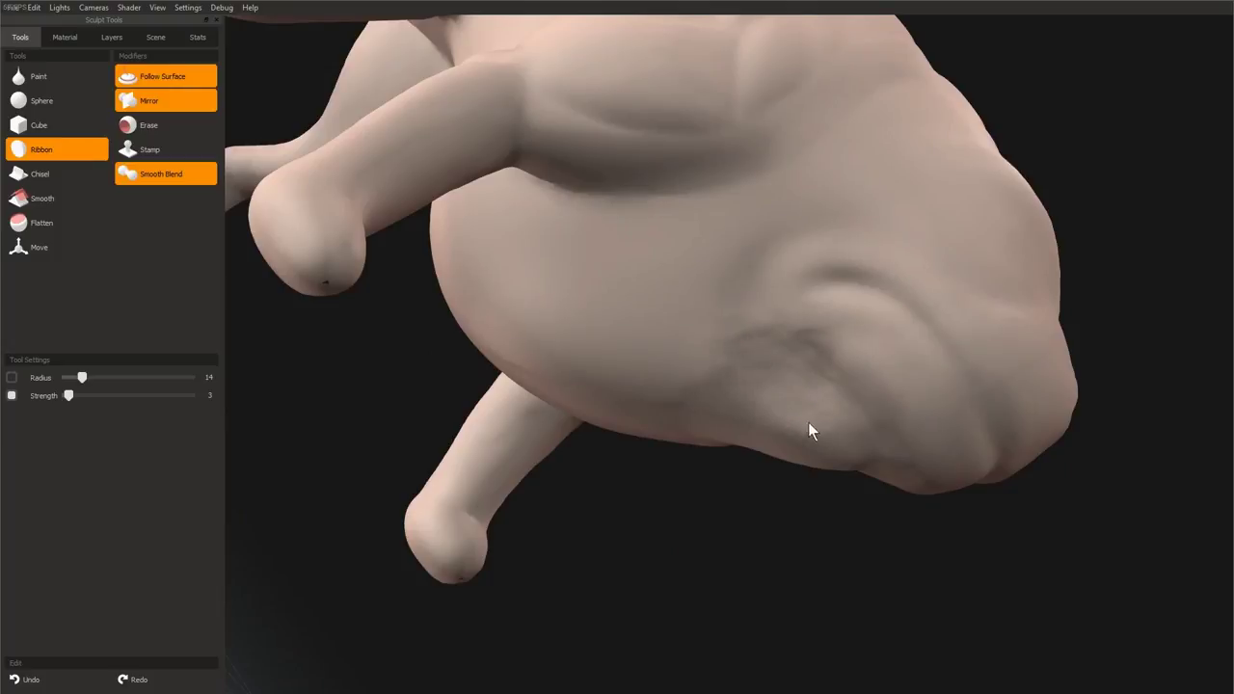
{"action": "middle_click_drag", "start_coordinate": [819, 393], "coordinate": [727, 355]}
{"action": "middle_click_drag", "start_coordinate": [614, 493], "coordinate": [682, 342]}
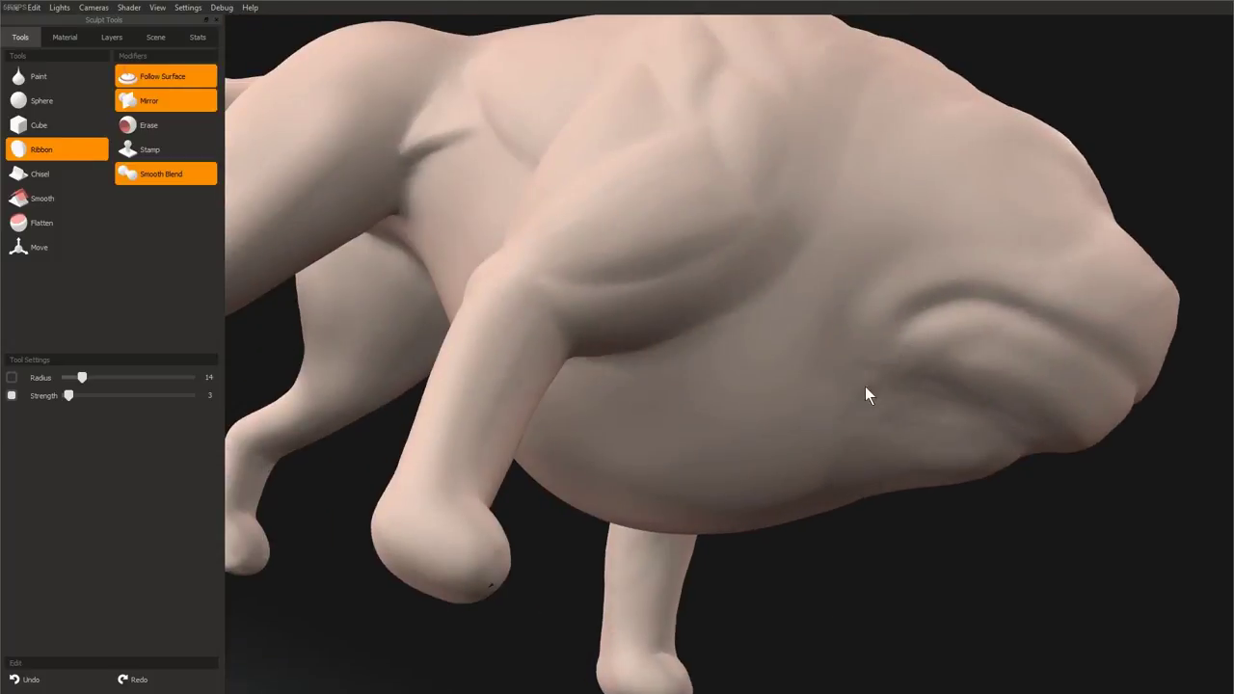
{"action": "middle_click_drag", "start_coordinate": [864, 386], "coordinate": [817, 280]}
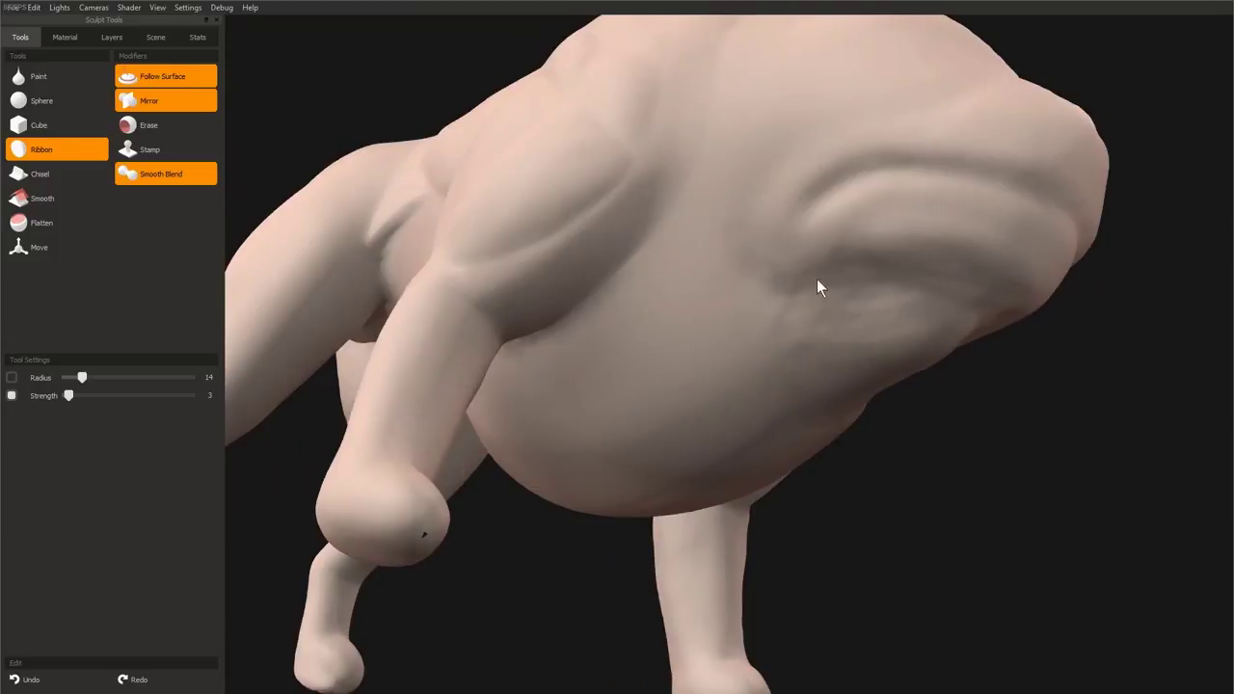
- Extend the hollow under the jaw toward the mouth corner with Ribbon at radius 14, strength 3
{"action": "mouse_move", "coordinate": [777, 376]}
{"action": "left_mouse_down"}
{"action": "mouse_move", "coordinate": [855, 326]}
{"action": "mouse_move", "coordinate": [611, 325]}
{"action": "mouse_move", "coordinate": [738, 499]}
{"action": "mouse_move", "coordinate": [728, 262]}
{"action": "left_mouse_up"}
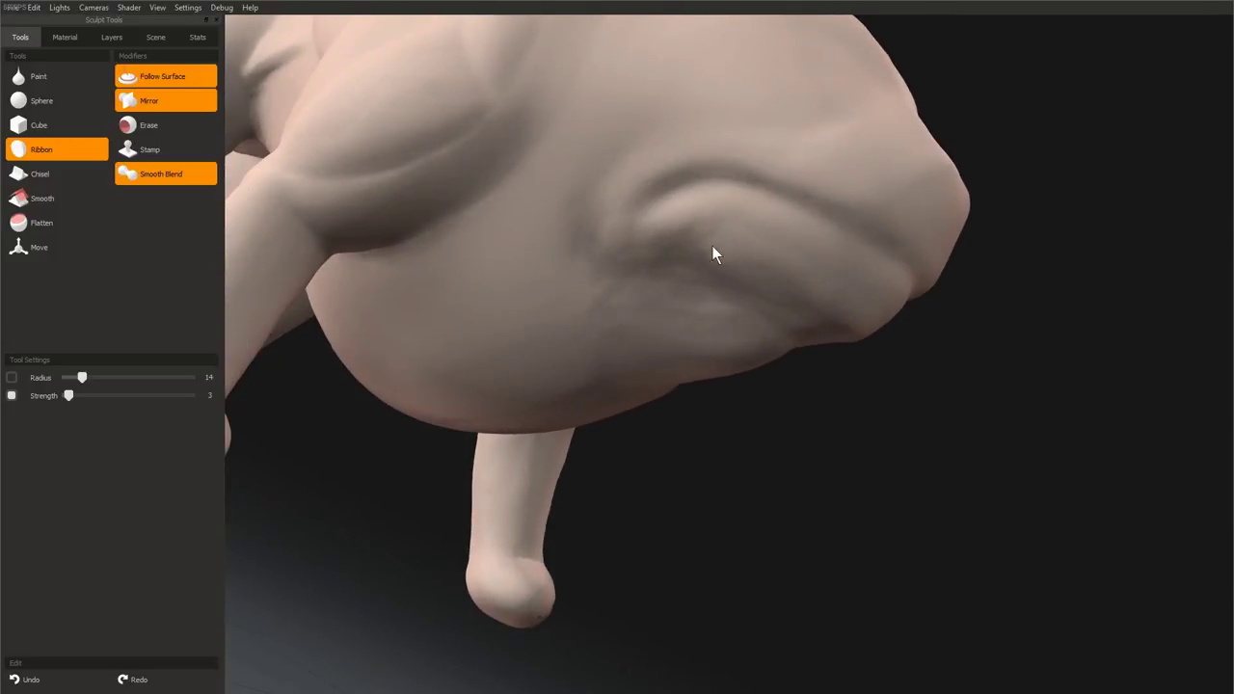
{"action": "middle_click_drag", "start_coordinate": [809, 340], "coordinate": [554, 169]}
{"action": "middle_click_drag", "start_coordinate": [660, 193], "coordinate": [680, 261]}
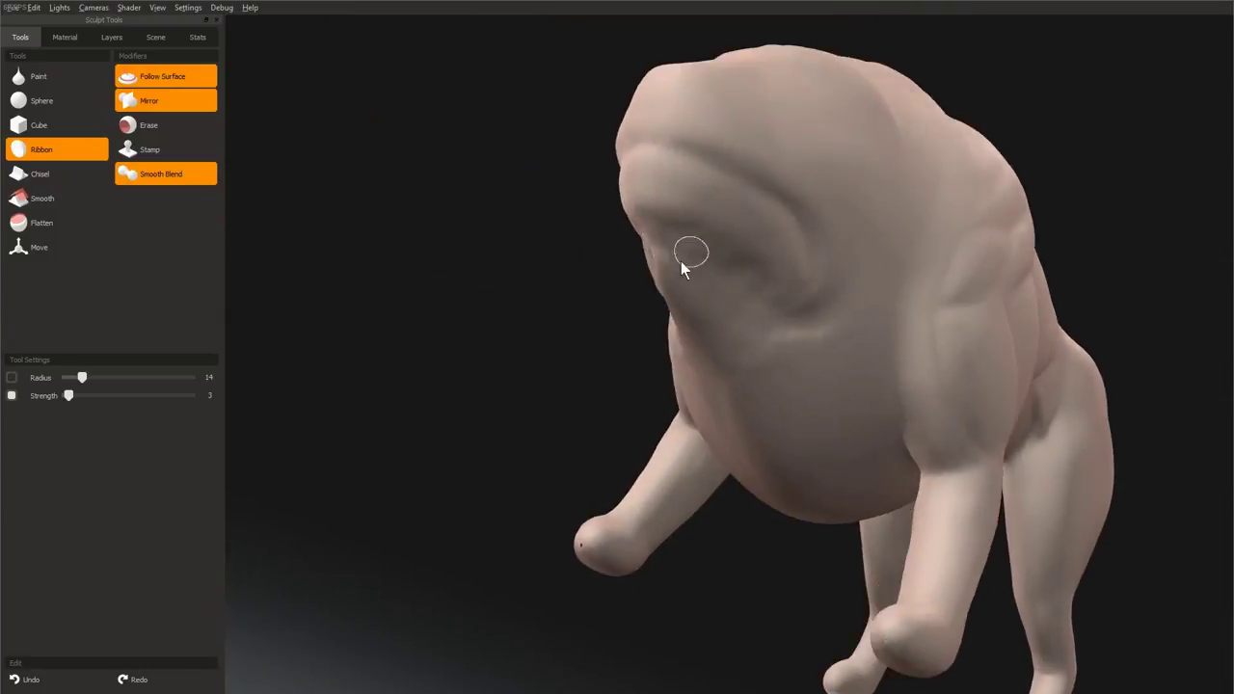
{"action": "mouse_move", "coordinate": [681, 261]}
{"action": "left_mouse_down"}
{"action": "mouse_move", "coordinate": [587, 175]}
{"action": "mouse_move", "coordinate": [738, 228]}
{"action": "mouse_move", "coordinate": [546, 182]}
{"action": "mouse_move", "coordinate": [588, 183]}
{"action": "mouse_move", "coordinate": [752, 314]}
{"action": "mouse_move", "coordinate": [501, 305]}
{"action": "mouse_move", "coordinate": [581, 292]}
{"action": "mouse_move", "coordinate": [696, 367]}
{"action": "mouse_move", "coordinate": [713, 259]}
{"action": "mouse_move", "coordinate": [782, 395]}
{"action": "mouse_move", "coordinate": [751, 241]}
{"action": "mouse_move", "coordinate": [752, 165]}
{"action": "left_mouse_up"}
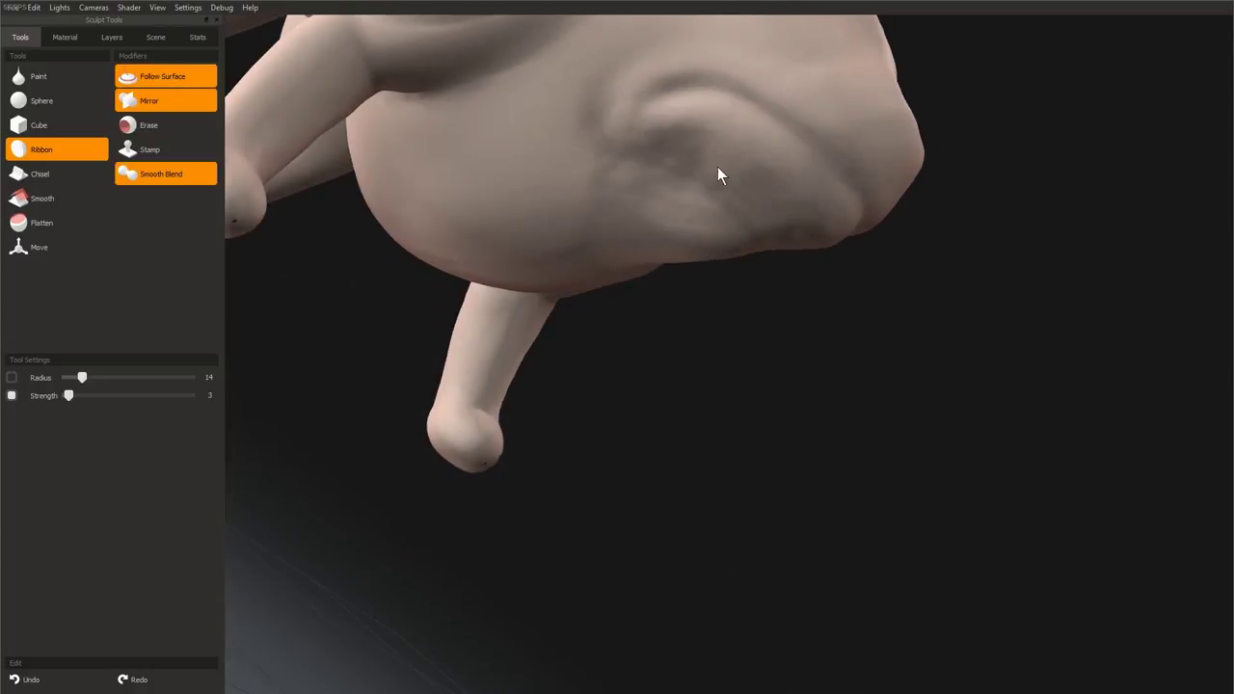
{"action": "middle_click_drag", "start_coordinate": [800, 196], "coordinate": [680, 349]}
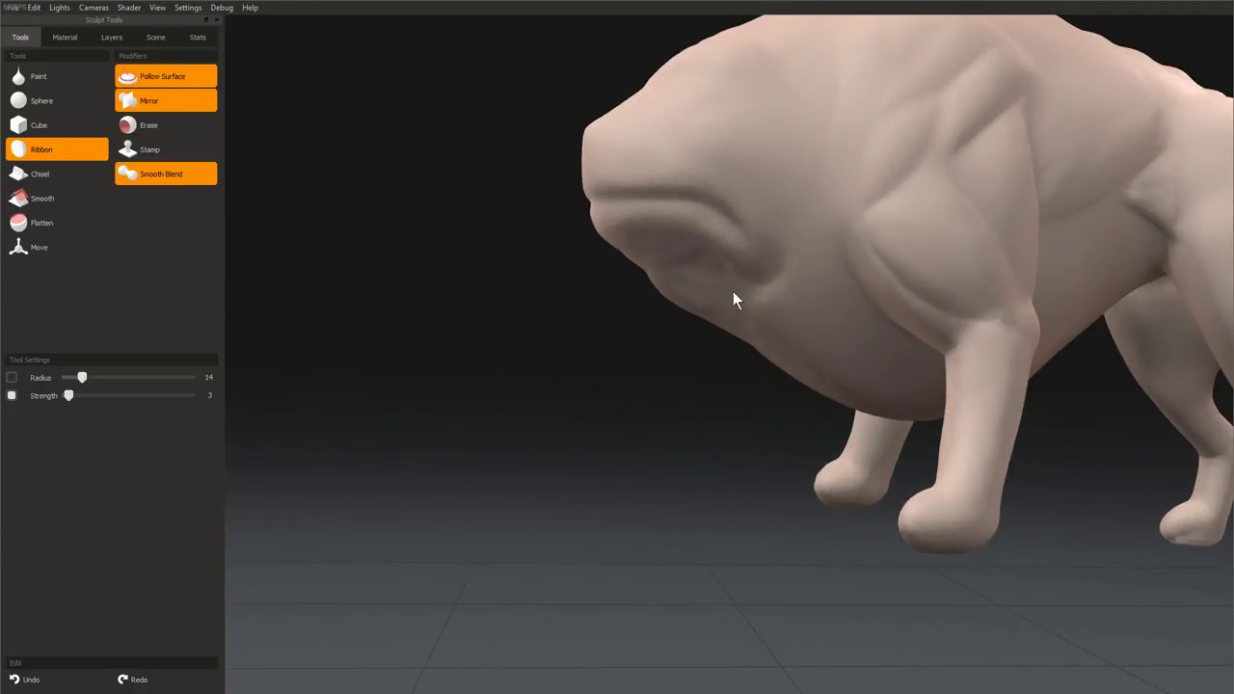
{"action": "mouse_move", "coordinate": [733, 291]}
{"action": "middle_mouse_down"}
{"action": "mouse_move", "coordinate": [790, 309]}
{"action": "mouse_move", "coordinate": [766, 237]}
{"action": "mouse_move", "coordinate": [798, 449]}
{"action": "mouse_move", "coordinate": [733, 315]}
{"action": "middle_mouse_up"}
- Rework the throat and jaw underside with Ribbon at radius 17, continuing with smaller strokes at radius 9
{"action": "key", "text": "]"}
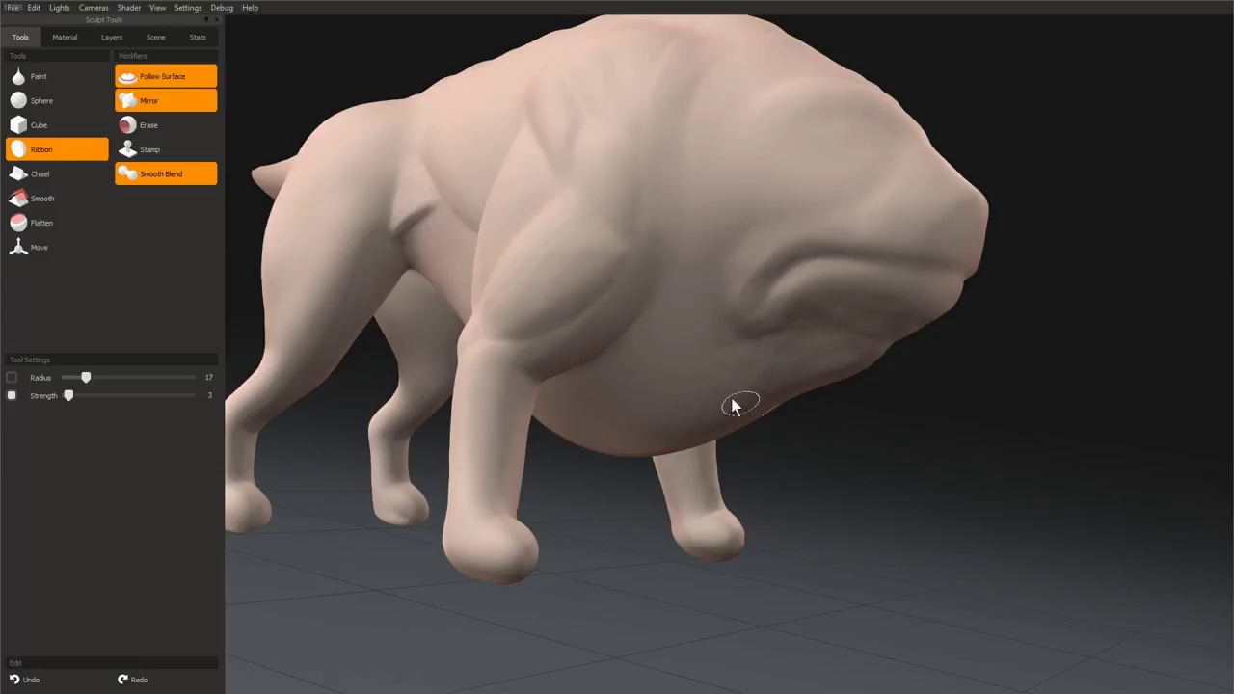
{"action": "mouse_move", "coordinate": [738, 362]}
{"action": "middle_mouse_down"}
{"action": "mouse_move", "coordinate": [778, 489]}
{"action": "mouse_move", "coordinate": [756, 324]}
{"action": "middle_mouse_up"}
{"action": "key", "text": "["}
{"action": "key", "text": "["}
{"action": "key", "text": "["}
{"action": "middle_click_drag", "start_coordinate": [741, 282], "coordinate": [747, 137]}
- Cut a sharper mouth line from the snout to the mouth corner with Ribbon at radius 9, strength 5
{"action": "key", "text": "shift+]"}
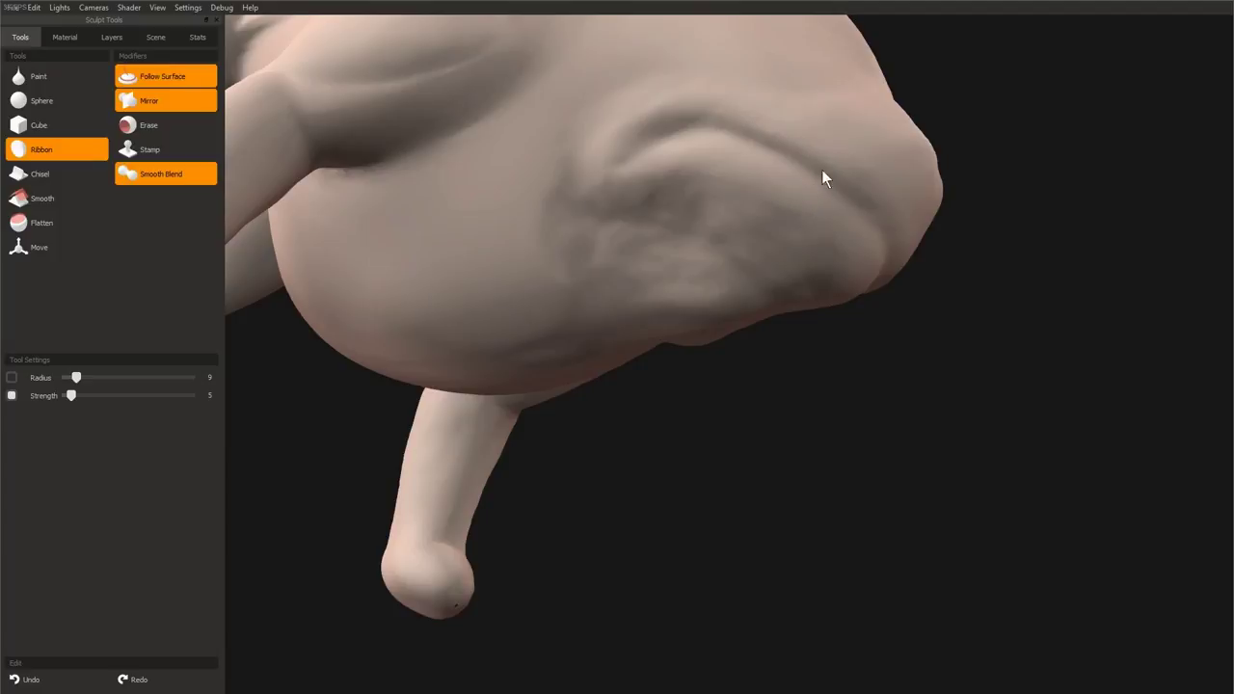
{"action": "middle_click_drag", "start_coordinate": [843, 187], "coordinate": [688, 270]}
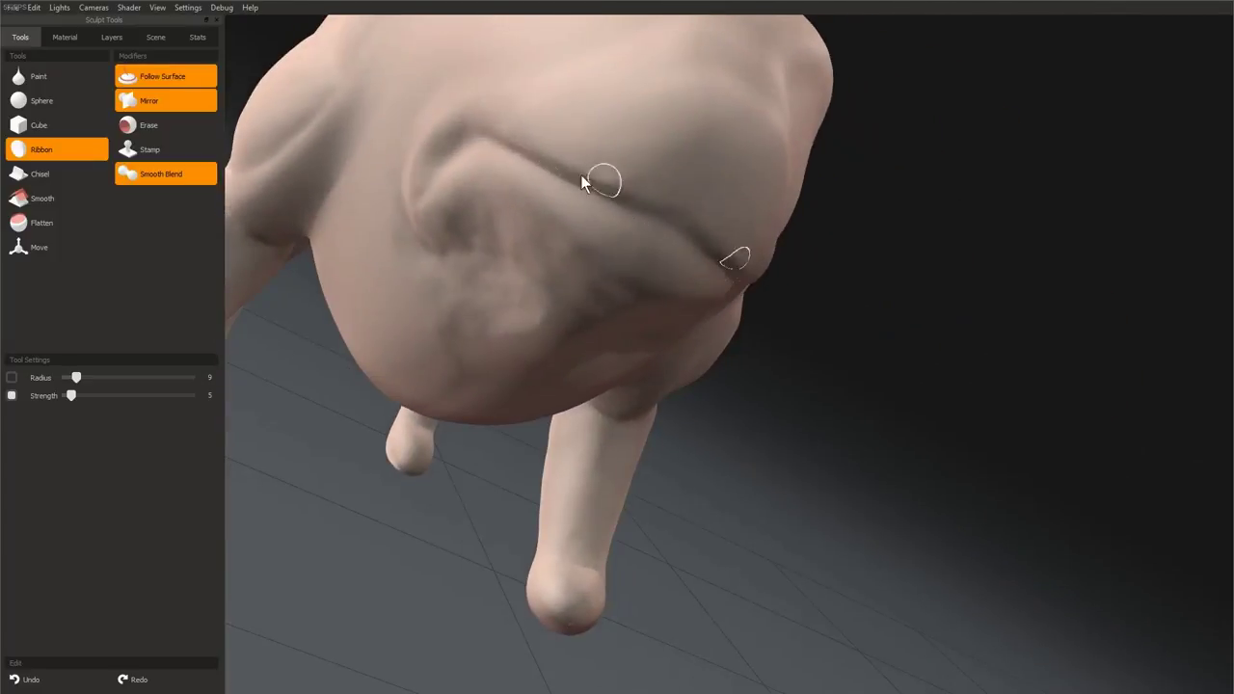
{"action": "middle_click_drag", "start_coordinate": [710, 223], "coordinate": [788, 270]}
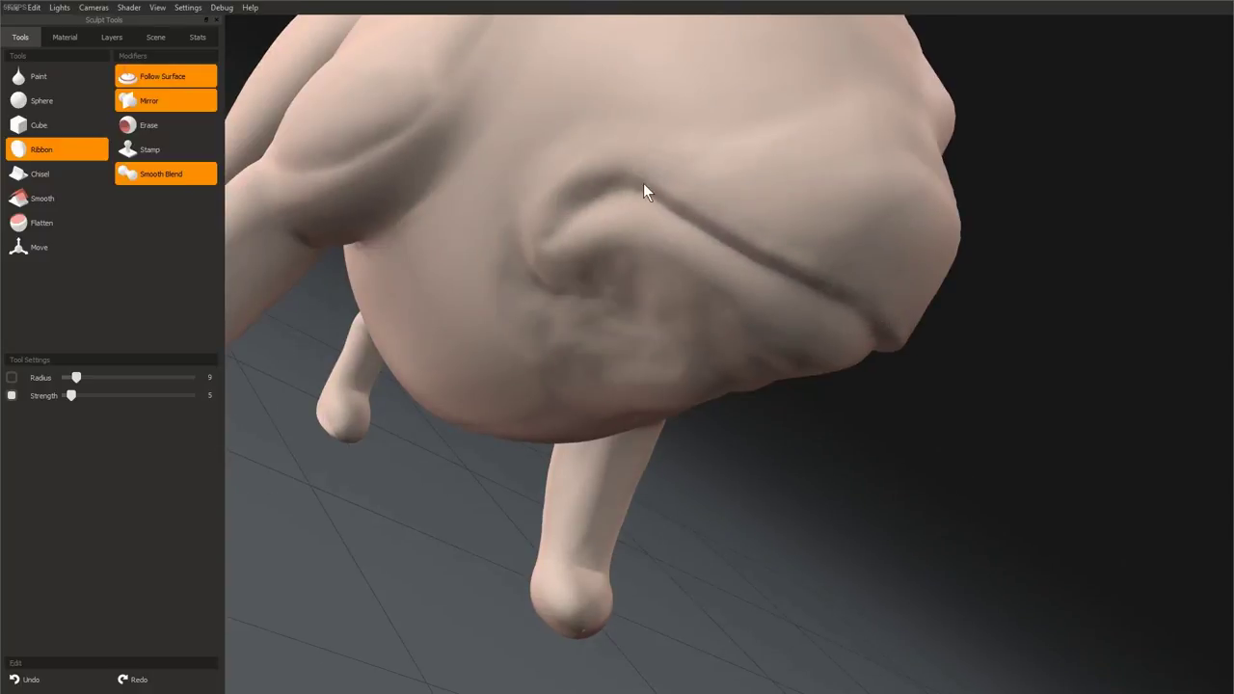
{"action": "mouse_move", "coordinate": [567, 408]}
{"action": "middle_mouse_down"}
{"action": "mouse_move", "coordinate": [632, 303]}
{"action": "mouse_move", "coordinate": [676, 451]}
{"action": "mouse_move", "coordinate": [736, 414]}
{"action": "mouse_move", "coordinate": [736, 167]}
{"action": "mouse_move", "coordinate": [691, 372]}
{"action": "mouse_move", "coordinate": [719, 300]}
{"action": "mouse_move", "coordinate": [813, 399]}
{"action": "mouse_move", "coordinate": [720, 292]}
{"action": "mouse_move", "coordinate": [766, 292]}
{"action": "middle_mouse_up"}
{"action": "mouse_move", "coordinate": [742, 189]}
{"action": "middle_mouse_down"}
{"action": "mouse_move", "coordinate": [992, 481]}
{"action": "mouse_move", "coordinate": [744, 386]}
{"action": "mouse_move", "coordinate": [781, 280]}
{"action": "middle_mouse_up"}
{"action": "middle_click_drag", "start_coordinate": [885, 210], "coordinate": [674, 252]}
- Shape the cheek and lip around the mouth corner with Ribbon at radius 13, strength 5
{"action": "key", "text": "bracketright"}
{"action": "key", "text": "bracketright"}
{"action": "key", "text": "bracketright"}
{"action": "key", "text": "bracketright"}
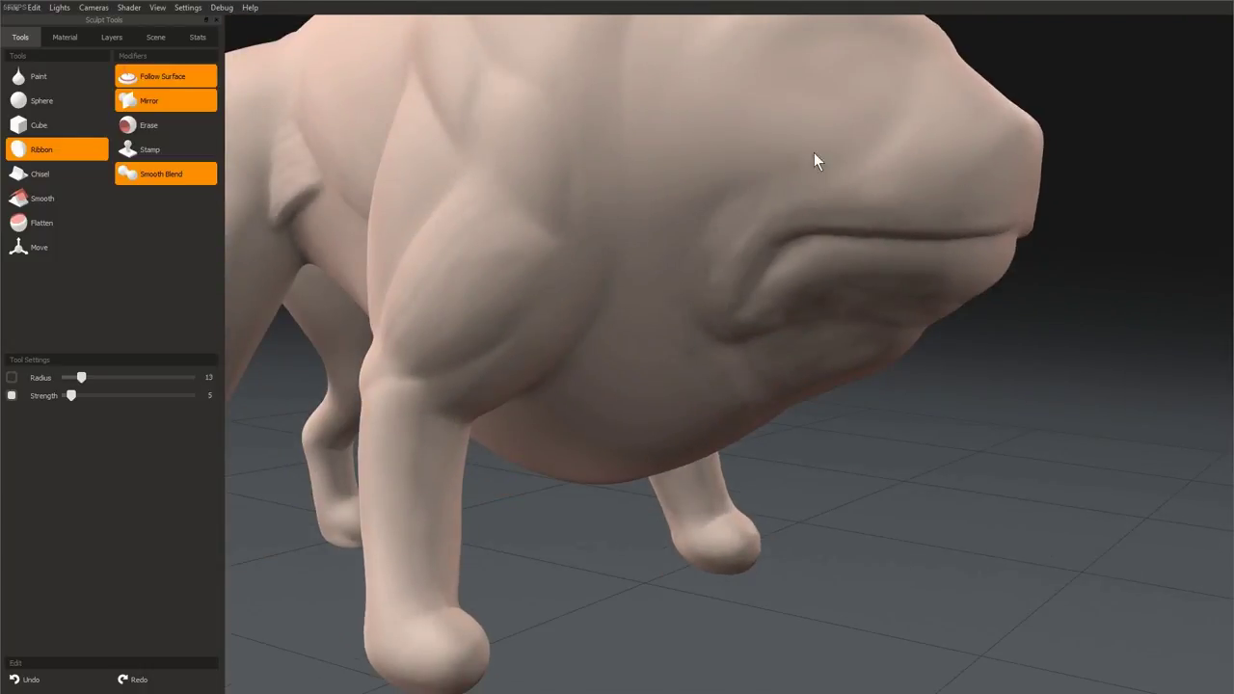
{"action": "middle_click_drag", "start_coordinate": [815, 157], "coordinate": [630, 257]}
{"action": "middle_click_drag", "start_coordinate": [598, 302], "coordinate": [774, 267]}
{"action": "mouse_move", "coordinate": [759, 254]}
{"action": "middle_mouse_down"}
{"action": "mouse_move", "coordinate": [746, 204]}
{"action": "mouse_move", "coordinate": [805, 327]}
{"action": "middle_mouse_up"}
{"action": "scroll", "coordinate": [688, 403], "scroll_direction": "down", "scroll_amount": 3}
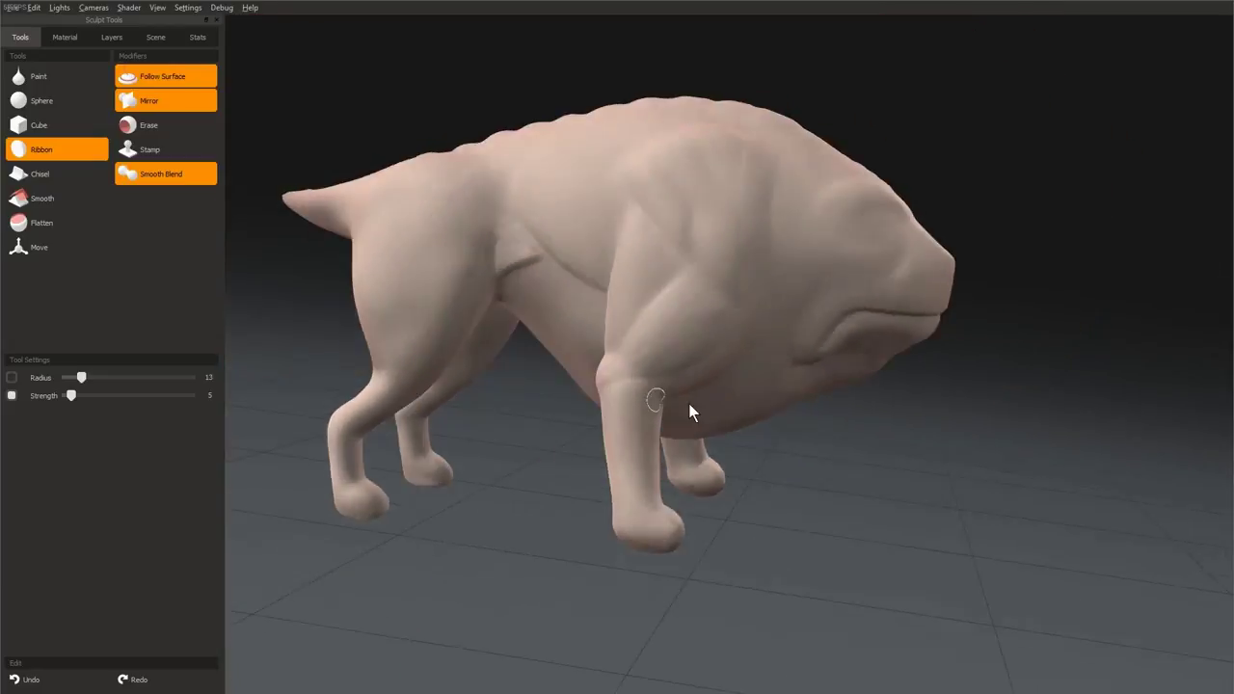
- Deepen the crease running down from the mouth corner with Ribbon at radius 11, strength 5
{"action": "middle_click_drag", "start_coordinate": [688, 403], "coordinate": [698, 299]}
{"action": "scroll", "coordinate": [699, 299], "scroll_direction": "up", "scroll_amount": 3}
{"action": "left_click_drag", "start_coordinate": [701, 306], "coordinate": [684, 266]}
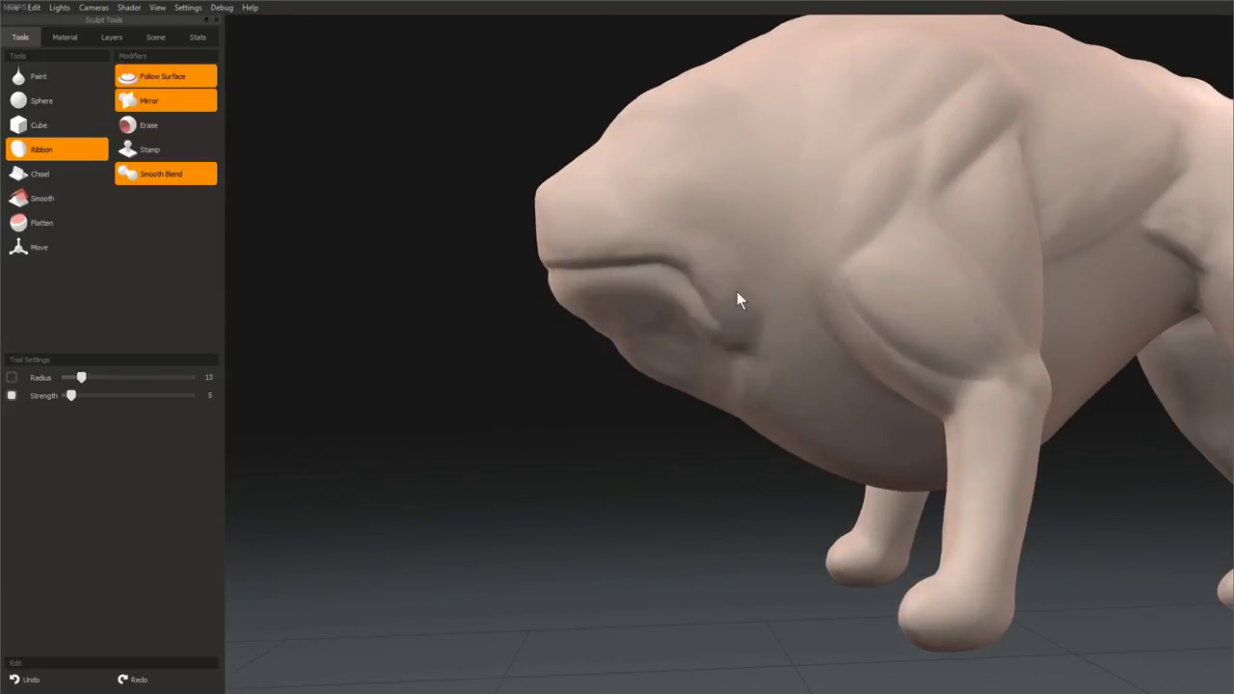
{"action": "middle_click_drag", "start_coordinate": [736, 367], "coordinate": [754, 338]}
{"action": "key", "text": "bracketleft"}
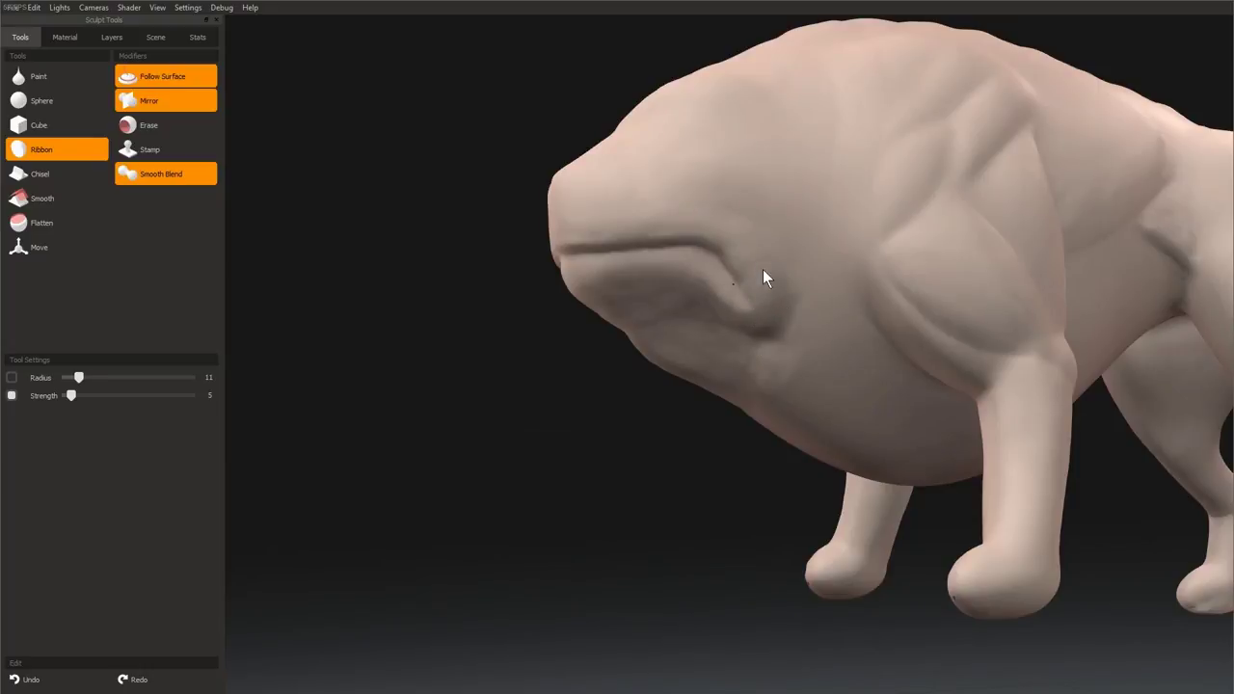
{"action": "mouse_move", "coordinate": [763, 279]}
{"action": "middle_mouse_down"}
{"action": "mouse_move", "coordinate": [652, 443]}
{"action": "mouse_move", "coordinate": [650, 304]}
{"action": "mouse_move", "coordinate": [700, 220]}
{"action": "mouse_move", "coordinate": [808, 379]}
{"action": "mouse_move", "coordinate": [818, 223]}
{"action": "mouse_move", "coordinate": [743, 120]}
{"action": "mouse_move", "coordinate": [691, 266]}
{"action": "mouse_move", "coordinate": [756, 329]}
{"action": "mouse_move", "coordinate": [596, 177]}
{"action": "middle_mouse_up"}
- Sculpt the curved skin fold behind the drooping mouth corner with Ribbon at radius 8, strength 5
{"action": "key", "text": "bracketright"}
{"action": "key", "text": "bracketright"}
{"action": "key", "text": "bracketright"}
{"action": "middle_click_drag", "start_coordinate": [659, 226], "coordinate": [846, 276]}
{"action": "key", "text": "bracketleft"}
{"action": "key", "text": "bracketleft"}
{"action": "key", "text": "bracketleft"}
{"action": "key", "text": "bracketleft"}
{"action": "key", "text": "bracketleft"}
{"action": "key", "text": "bracketleft"}
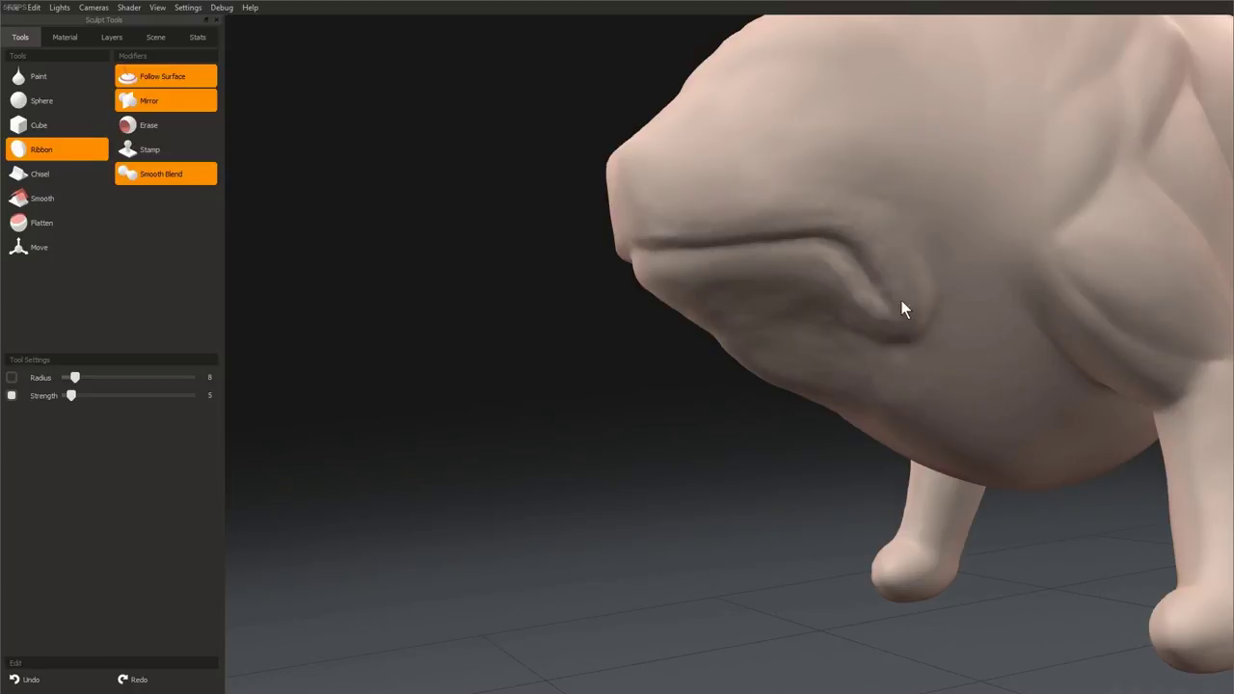
{"action": "middle_click_drag", "start_coordinate": [863, 342], "coordinate": [854, 290]}
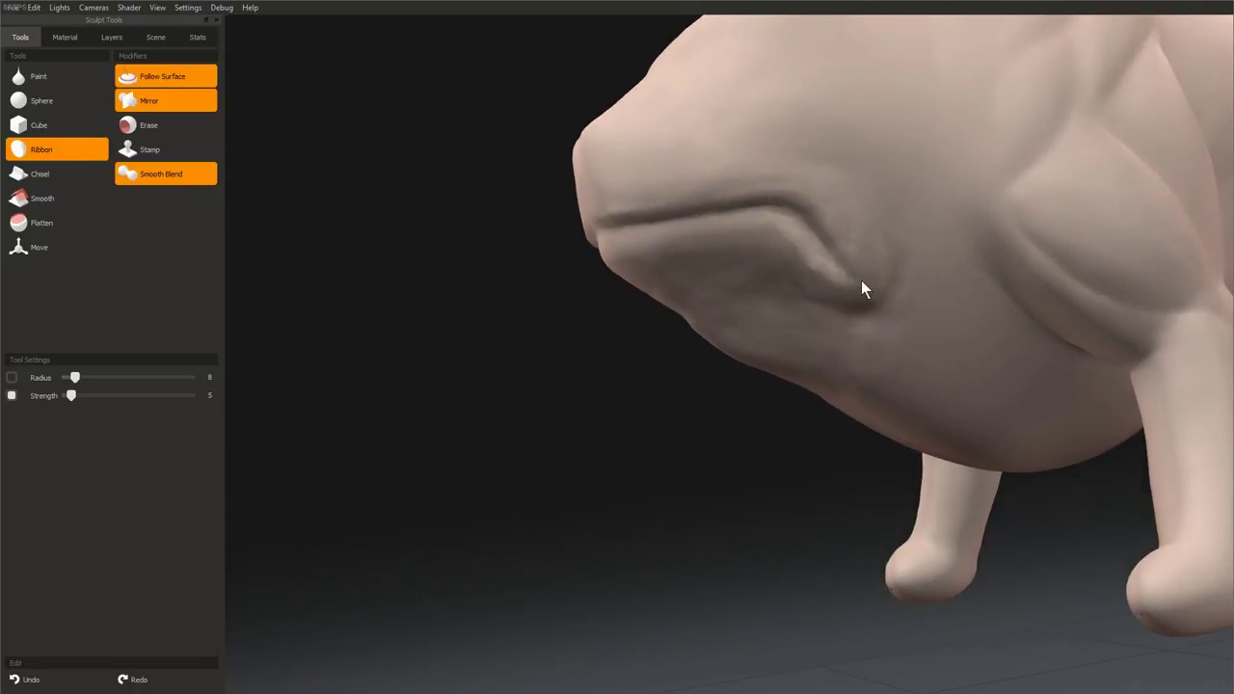
{"action": "mouse_move", "coordinate": [778, 257]}
{"action": "middle_mouse_down"}
{"action": "mouse_move", "coordinate": [779, 191]}
{"action": "mouse_move", "coordinate": [964, 311]}
{"action": "mouse_move", "coordinate": [804, 251]}
{"action": "mouse_move", "coordinate": [722, 293]}
{"action": "mouse_move", "coordinate": [769, 263]}
{"action": "mouse_move", "coordinate": [796, 449]}
{"action": "mouse_move", "coordinate": [759, 261]}
{"action": "middle_mouse_up"}
- Add wrinkles above the upper lip and behind the mouth corner with Ribbon at radius 10, strength 6
{"action": "key", "text": "bracketright"}
{"action": "key", "text": "bracketright"}
{"action": "key", "text": "bracketleft"}
{"action": "key", "text": "bracketleft"}
{"action": "key", "text": "bracketleft"}
{"action": "mouse_move", "coordinate": [832, 214]}
{"action": "middle_mouse_down"}
{"action": "mouse_move", "coordinate": [705, 311]}
{"action": "mouse_move", "coordinate": [871, 314]}
{"action": "mouse_move", "coordinate": [901, 353]}
{"action": "mouse_move", "coordinate": [728, 277]}
{"action": "mouse_move", "coordinate": [746, 347]}
{"action": "mouse_move", "coordinate": [704, 251]}
{"action": "mouse_move", "coordinate": [777, 310]}
{"action": "mouse_move", "coordinate": [759, 367]}
{"action": "mouse_move", "coordinate": [768, 164]}
{"action": "mouse_move", "coordinate": [732, 342]}
{"action": "mouse_move", "coordinate": [711, 292]}
{"action": "mouse_move", "coordinate": [647, 218]}
{"action": "mouse_move", "coordinate": [713, 327]}
{"action": "mouse_move", "coordinate": [735, 237]}
{"action": "middle_mouse_up"}
{"action": "middle_click_drag", "start_coordinate": [579, 258], "coordinate": [673, 231]}
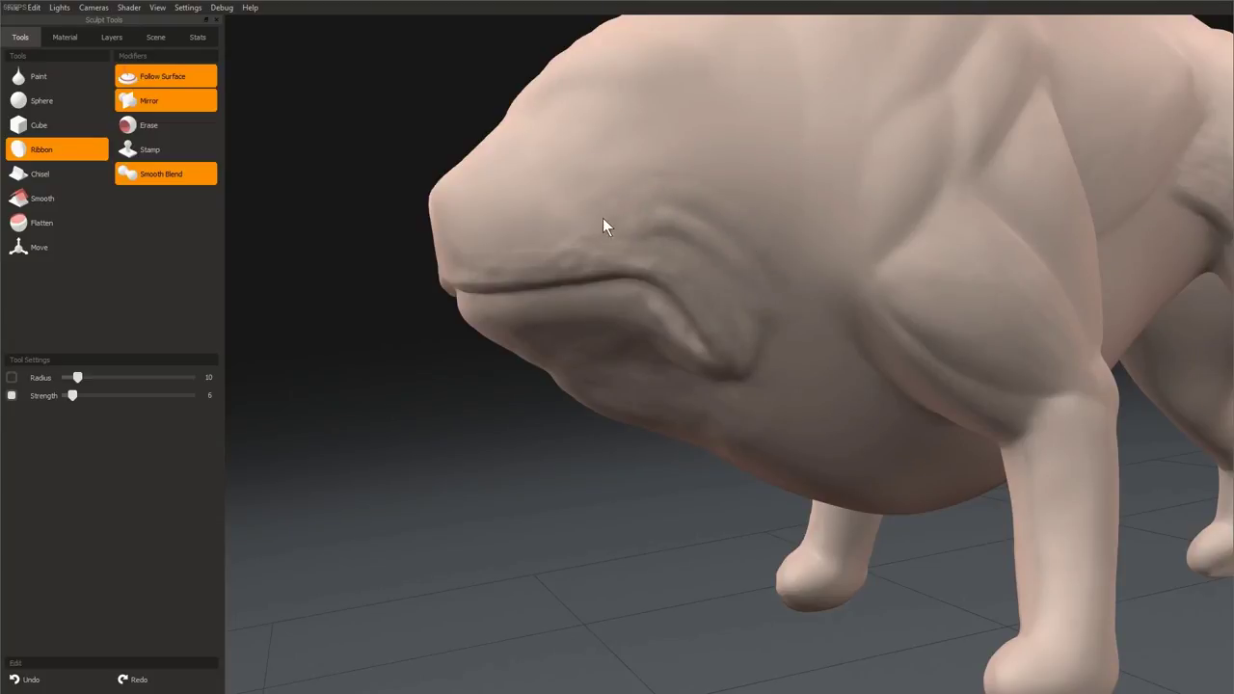
- Soften the cheek wrinkles and blend the lower jaw with broad Ribbon strokes at radius 21, strength 6
{"action": "middle_click_drag", "start_coordinate": [658, 236], "coordinate": [634, 274]}
{"action": "right_click_drag", "start_coordinate": [634, 274], "coordinate": [705, 259]}
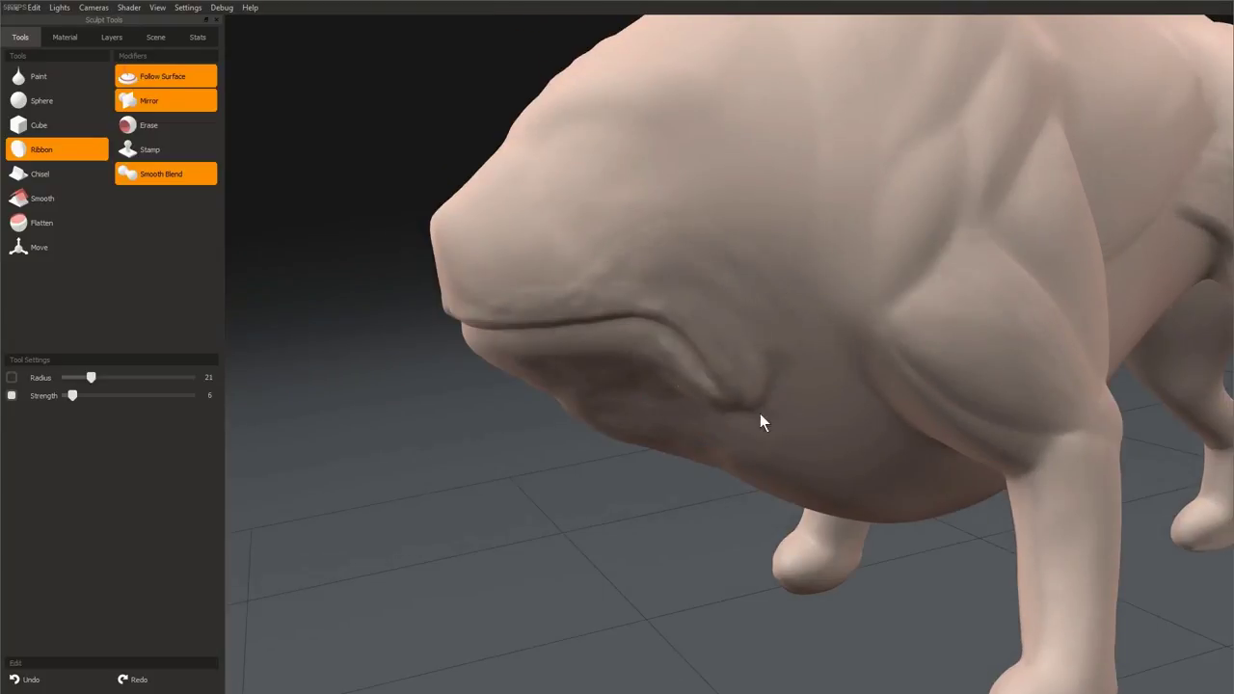
{"action": "middle_click_drag", "start_coordinate": [759, 415], "coordinate": [687, 231]}
{"action": "middle_click_drag", "start_coordinate": [807, 381], "coordinate": [717, 247]}
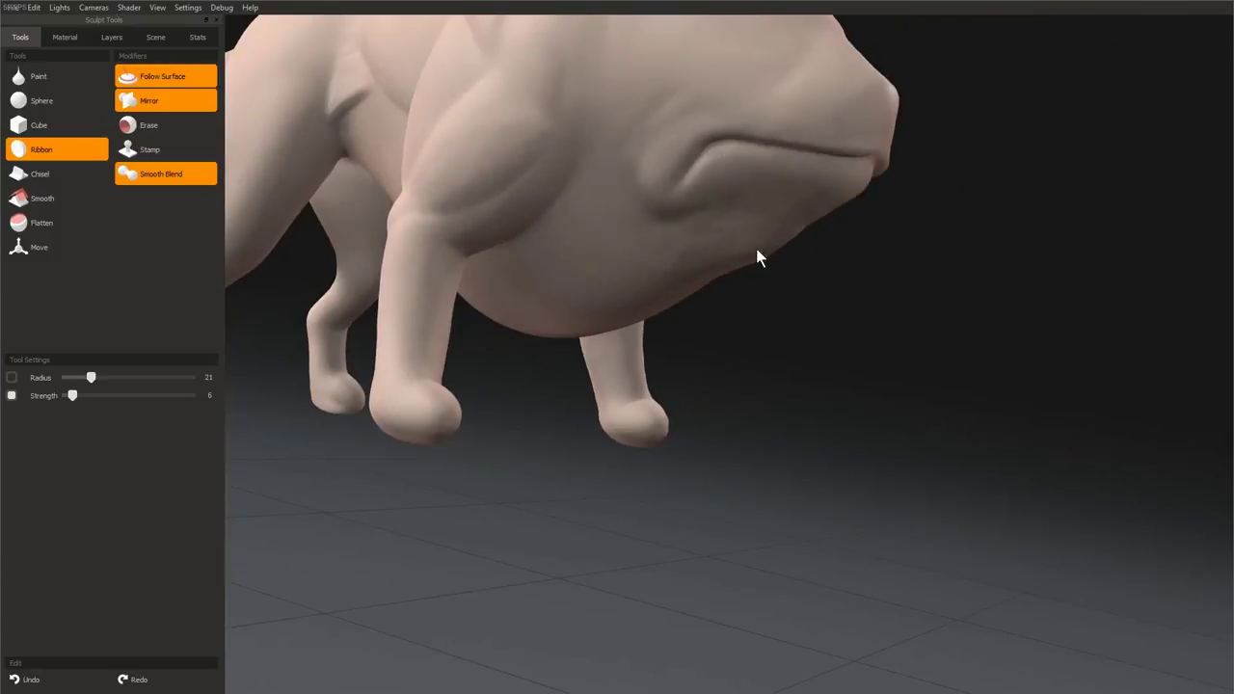
{"action": "key", "text": "f"}
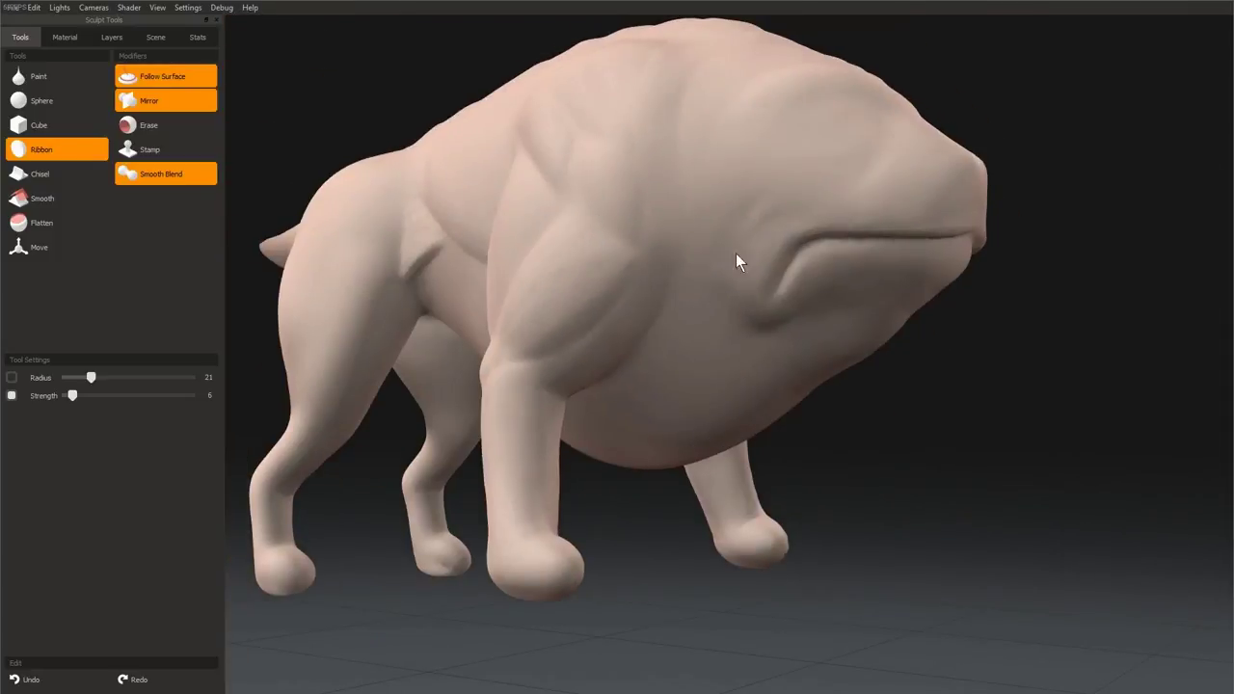
- Redefine the mouth line and the crease at its corner with Ribbon at radius 12, strength 6
{"action": "middle_click_drag", "start_coordinate": [736, 260], "coordinate": [729, 206]}
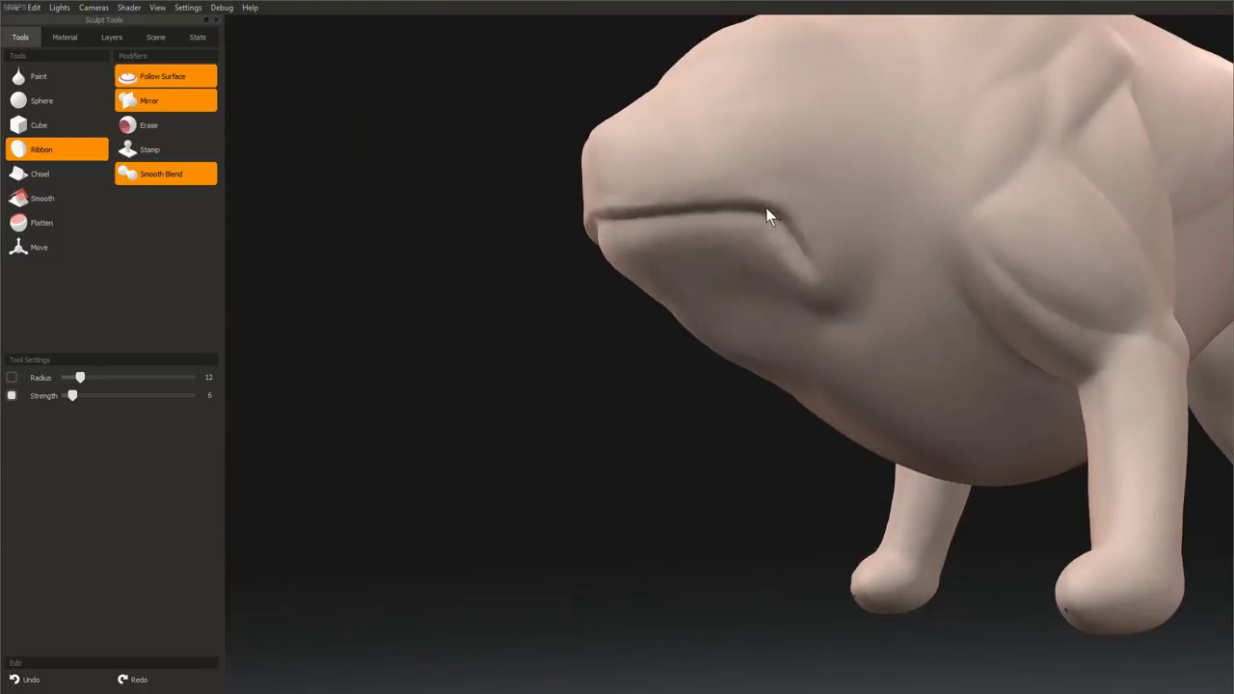
{"action": "key", "text": "bracketleft"}
{"action": "mouse_move", "coordinate": [802, 316]}
{"action": "middle_mouse_down"}
{"action": "mouse_move", "coordinate": [772, 359]}
{"action": "mouse_move", "coordinate": [717, 221]}
{"action": "mouse_move", "coordinate": [896, 414]}
{"action": "mouse_move", "coordinate": [780, 407]}
{"action": "middle_mouse_up"}
- Refine the shoulder and upper front leg muscles with broad Ribbon strokes at radius 17, strength 6
{"action": "key", "text": "bracketright"}
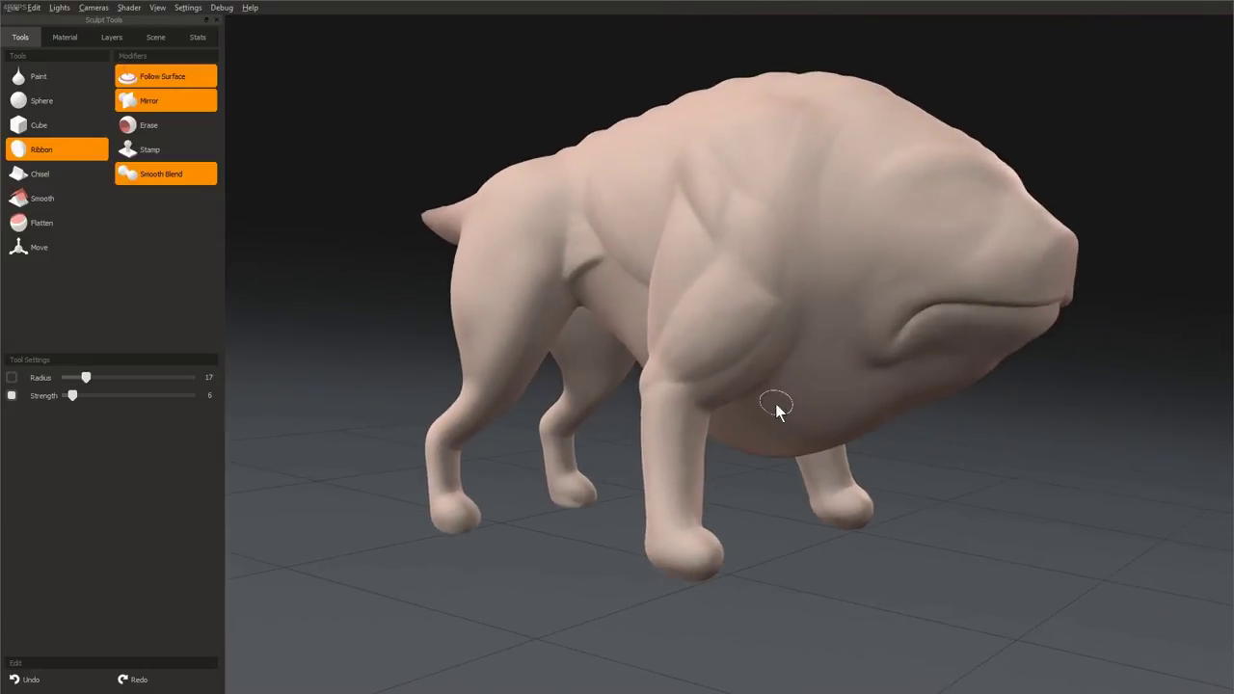
{"action": "middle_click_drag", "start_coordinate": [869, 295], "coordinate": [729, 309]}
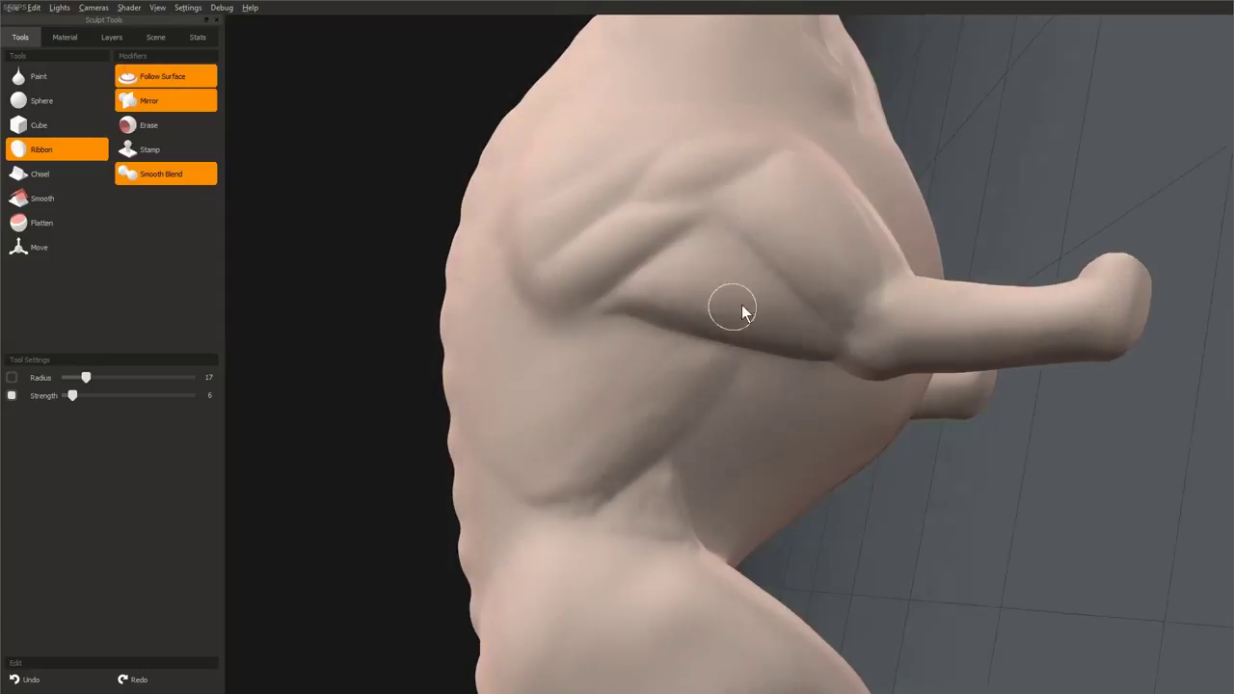
{"action": "key", "text": "]"}
{"action": "mouse_move", "coordinate": [815, 301]}
{"action": "middle_mouse_down"}
{"action": "mouse_move", "coordinate": [793, 298]}
{"action": "mouse_move", "coordinate": [871, 231]}
{"action": "mouse_move", "coordinate": [1008, 457]}
{"action": "mouse_move", "coordinate": [863, 327]}
{"action": "mouse_move", "coordinate": [752, 264]}
{"action": "mouse_move", "coordinate": [749, 421]}
{"action": "mouse_move", "coordinate": [904, 324]}
{"action": "middle_mouse_up"}
{"action": "key", "text": "["}
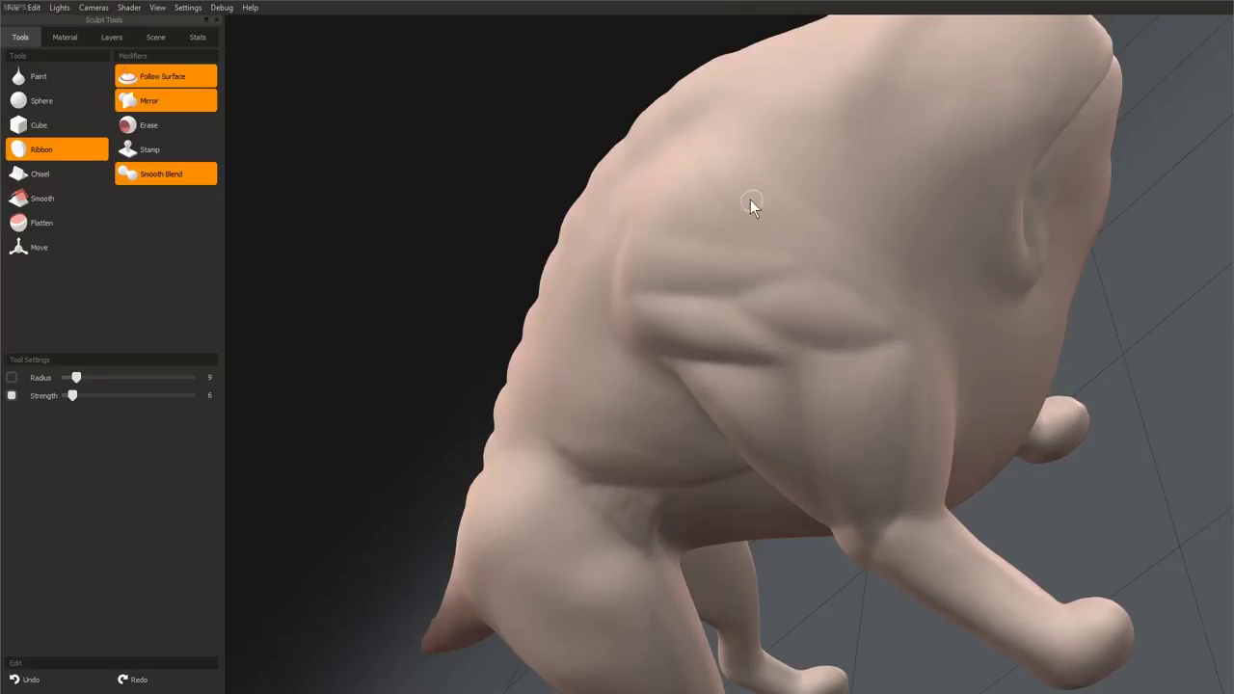
- Sculpt the long neck folds running down in front of the shoulder with Ribbon at radius 9, strength 6
{"action": "middle_click_drag", "start_coordinate": [750, 200], "coordinate": [823, 315]}
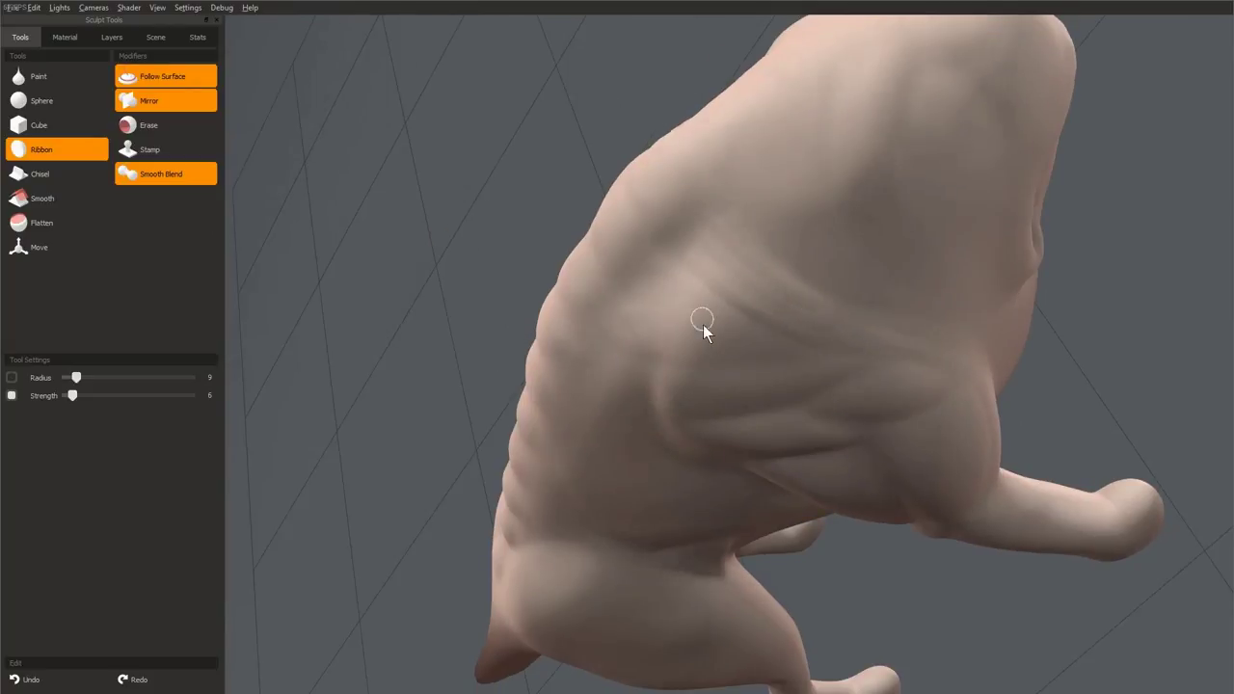
{"action": "middle_click_drag", "start_coordinate": [761, 405], "coordinate": [659, 209]}
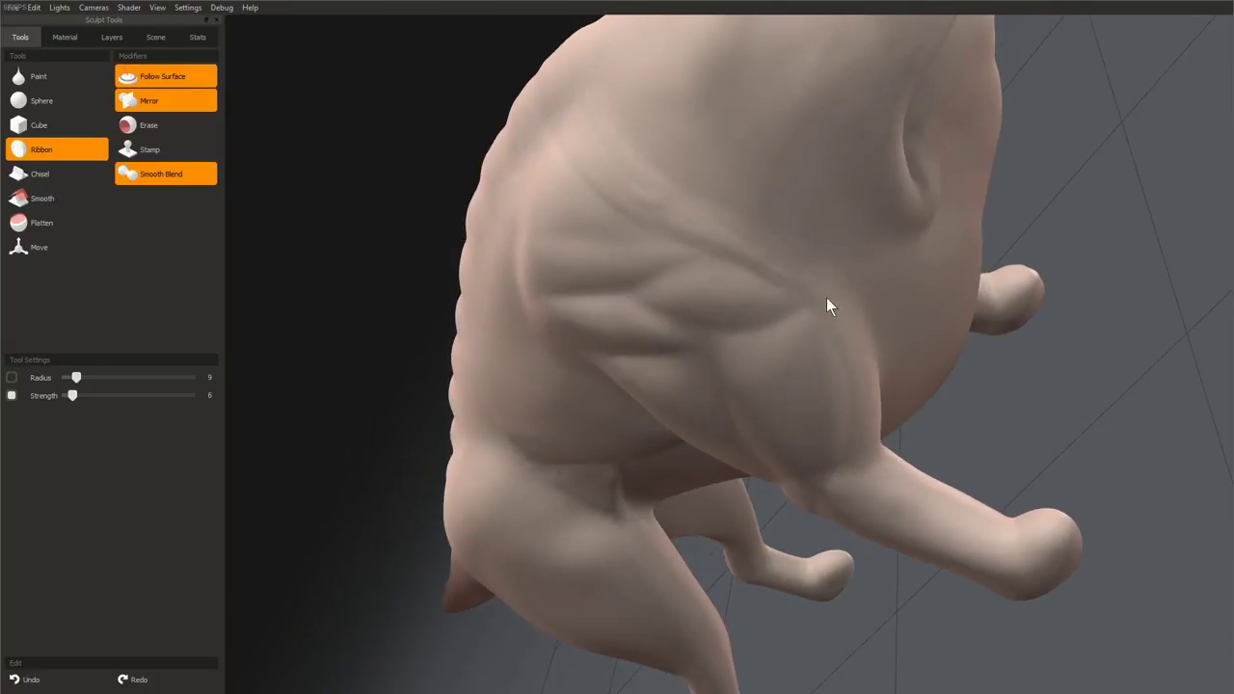
{"action": "middle_click_drag", "start_coordinate": [729, 220], "coordinate": [818, 283]}
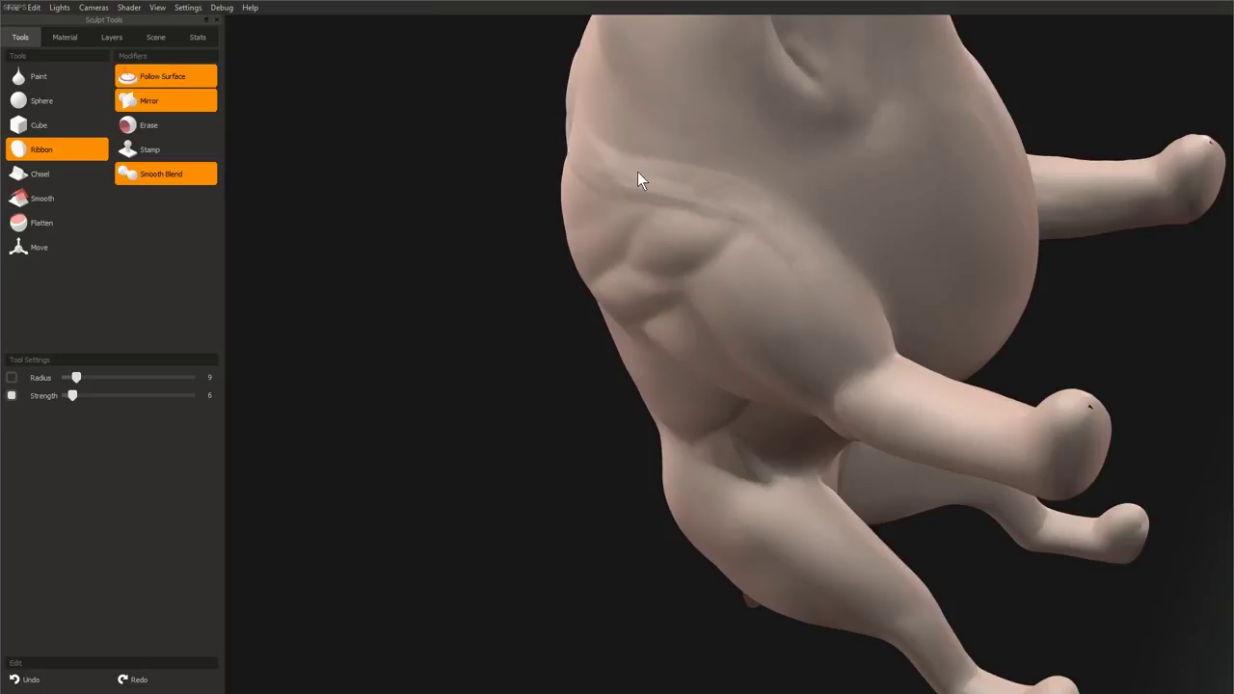
{"action": "middle_click_drag", "start_coordinate": [698, 193], "coordinate": [709, 202]}
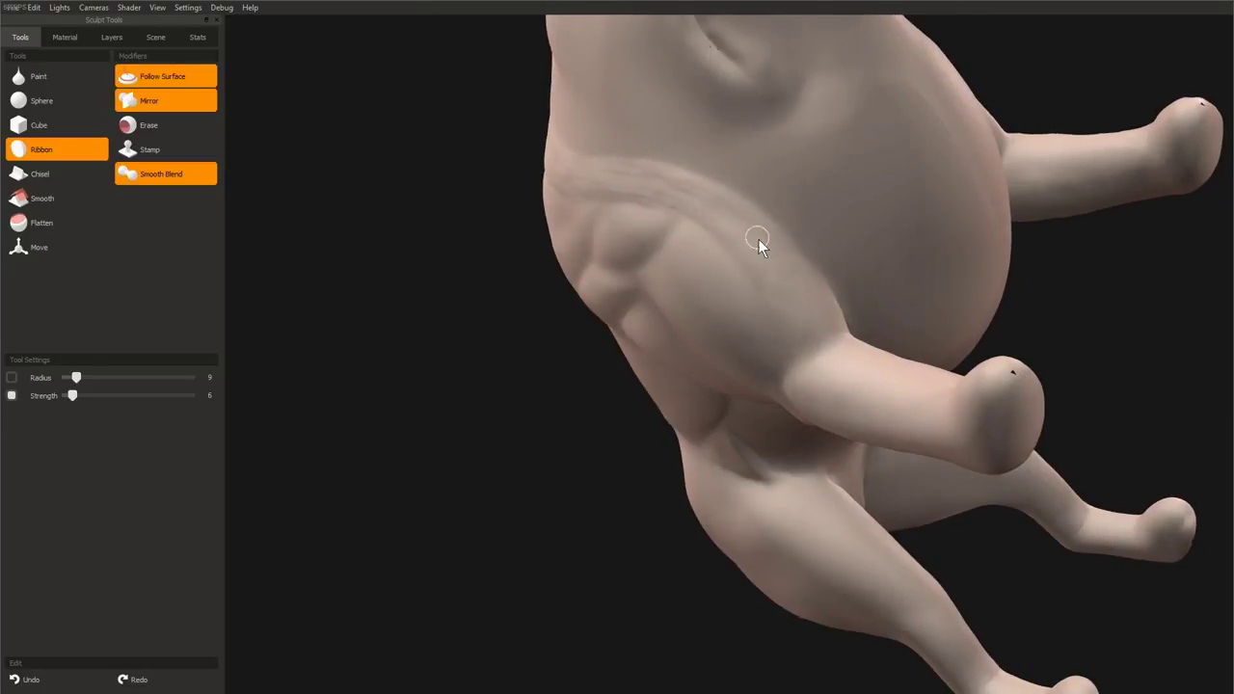
{"action": "middle_click_drag", "start_coordinate": [758, 239], "coordinate": [722, 407]}
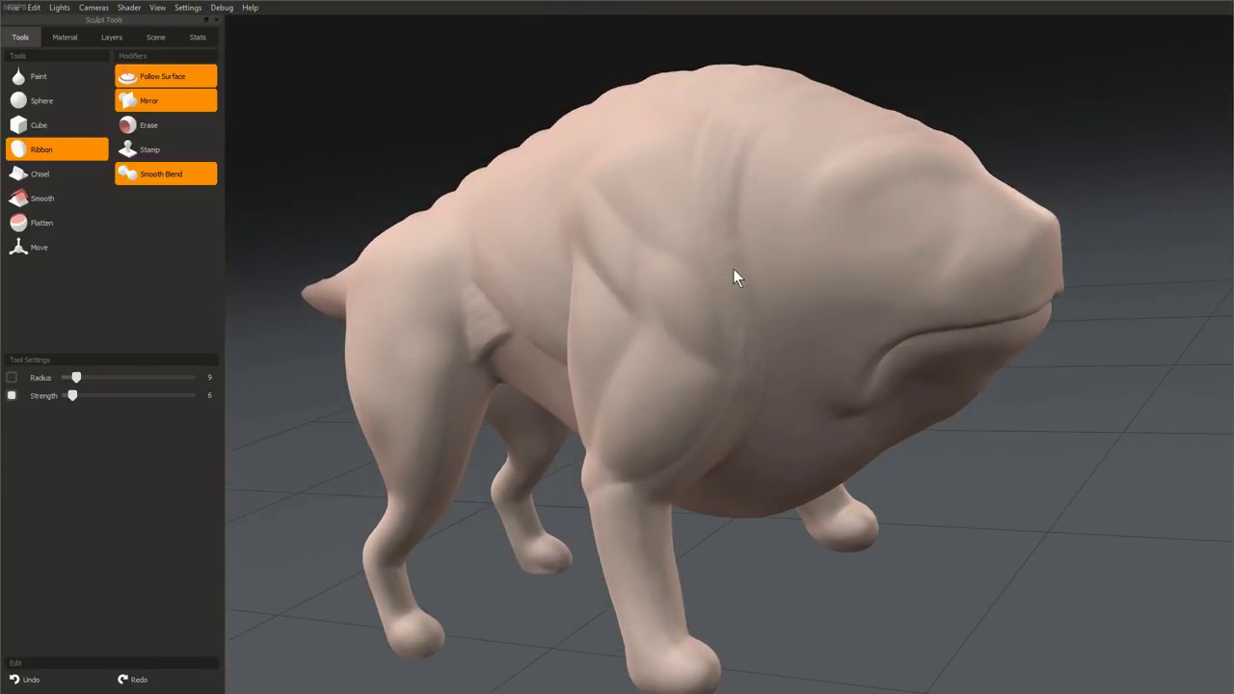
{"action": "middle_click_drag", "start_coordinate": [731, 258], "coordinate": [808, 352]}
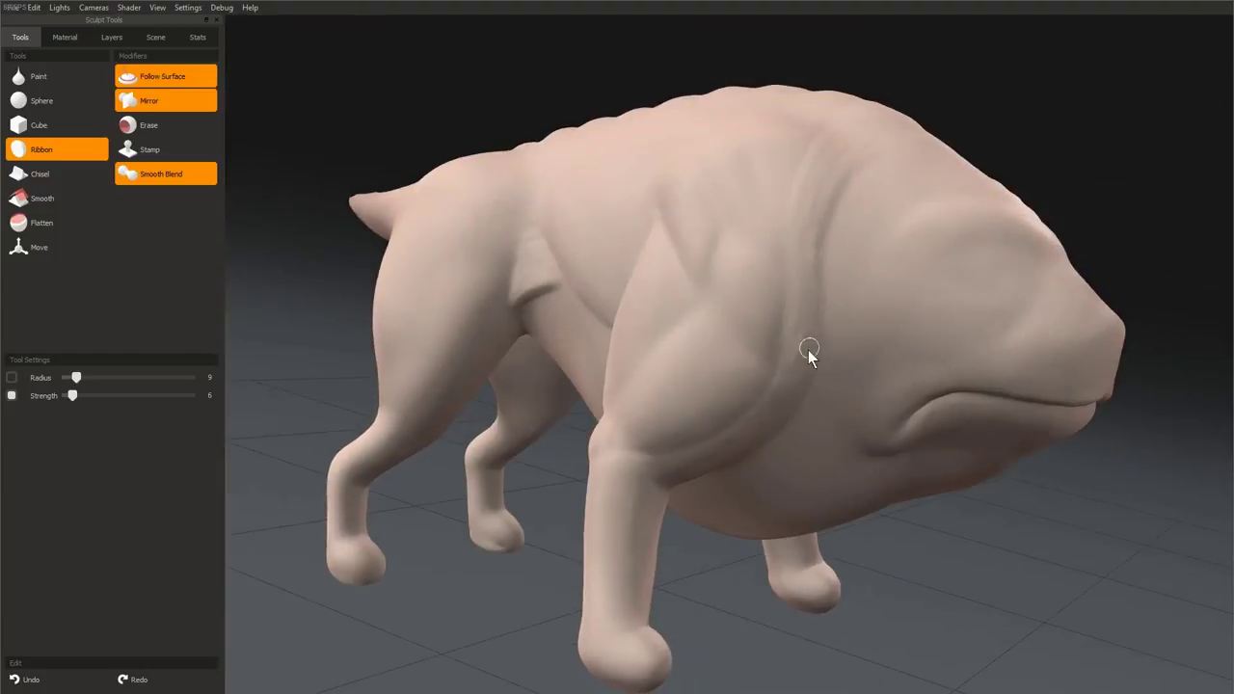
- Build a raised vertebra bump across the spine at the base of the neck with Ribbon at radius 9, strength 6
{"action": "middle_click_drag", "start_coordinate": [812, 262], "coordinate": [722, 312]}
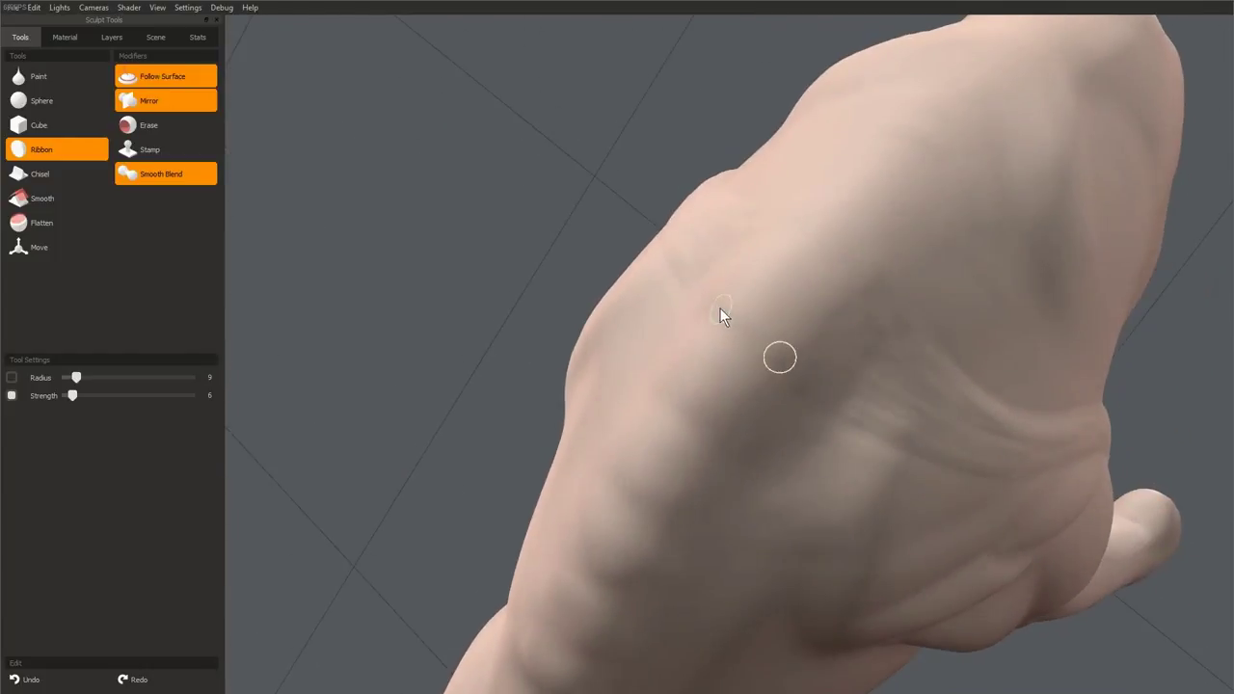
{"action": "middle_click_drag", "start_coordinate": [790, 380], "coordinate": [781, 353]}
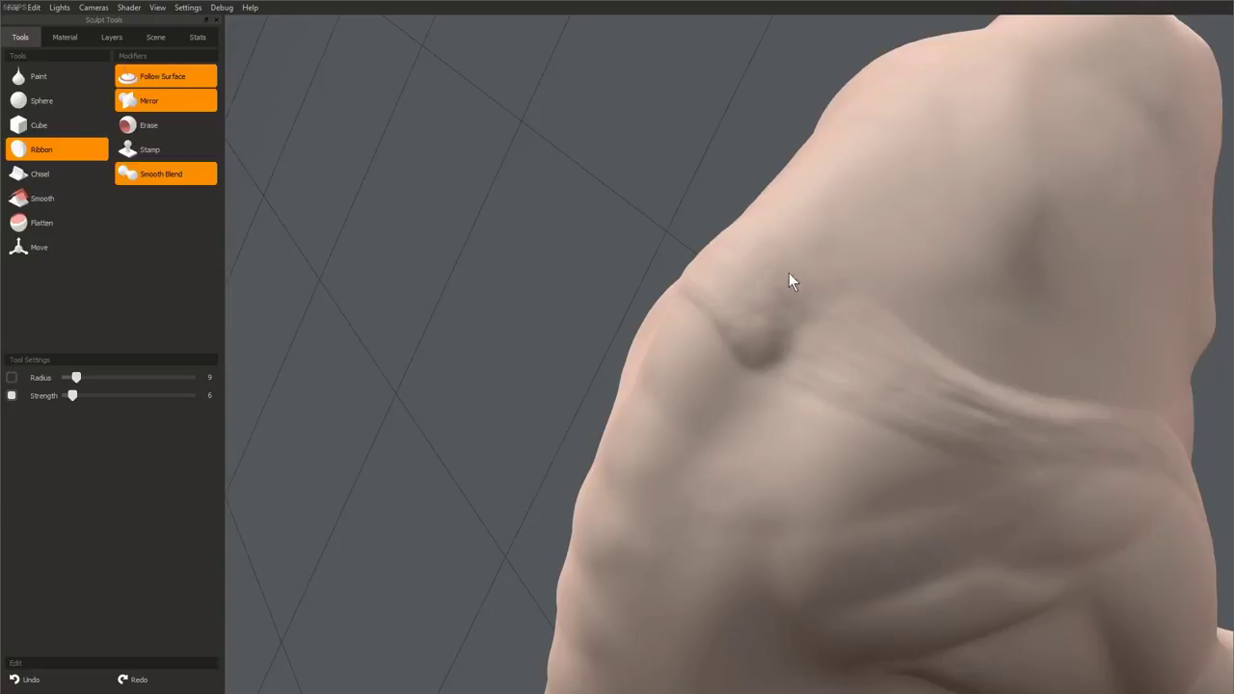
{"action": "middle_click_drag", "start_coordinate": [789, 280], "coordinate": [679, 311]}
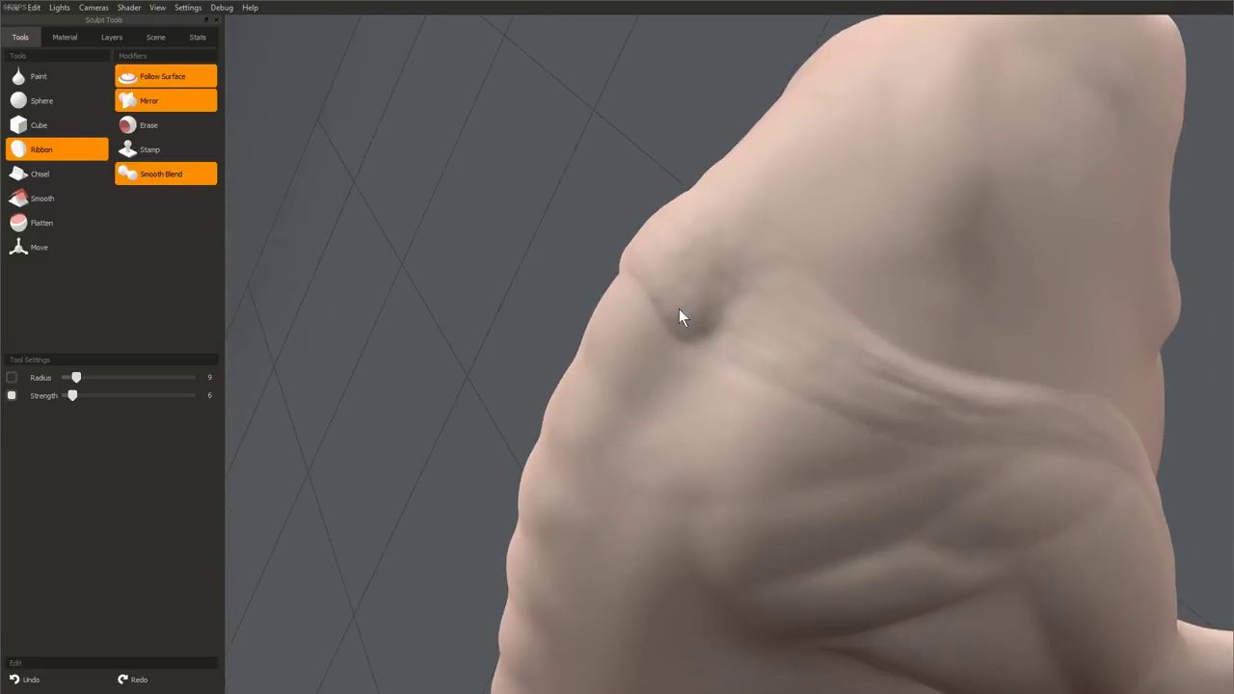
{"action": "scroll", "coordinate": [698, 268], "scroll_direction": "down", "scroll_amount": 4}
{"action": "middle_click_drag", "start_coordinate": [698, 268], "coordinate": [748, 284]}
{"action": "scroll", "coordinate": [748, 283], "scroll_direction": "up", "scroll_amount": 2}
{"action": "middle_click_drag", "start_coordinate": [792, 362], "coordinate": [733, 263]}
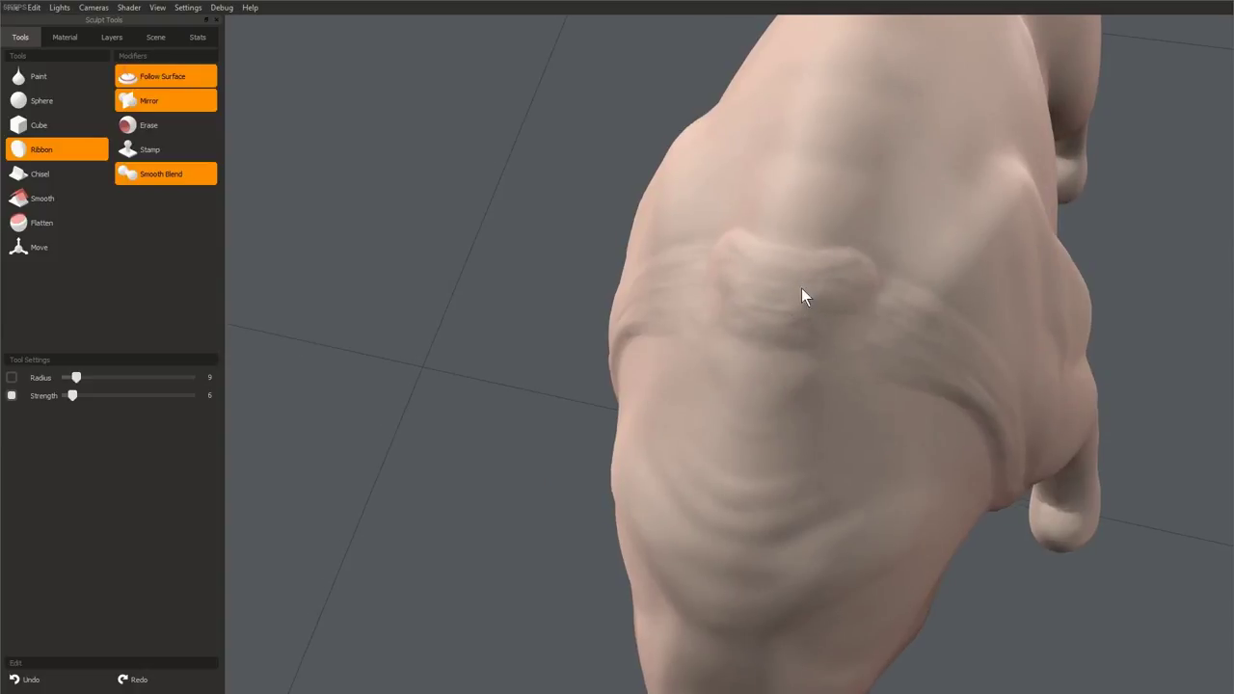
{"action": "mouse_move", "coordinate": [801, 288]}
{"action": "middle_mouse_down"}
{"action": "mouse_move", "coordinate": [716, 245]}
{"action": "mouse_move", "coordinate": [771, 386]}
{"action": "mouse_move", "coordinate": [749, 270]}
{"action": "mouse_move", "coordinate": [573, 460]}
{"action": "mouse_move", "coordinate": [947, 433]}
{"action": "mouse_move", "coordinate": [652, 411]}
{"action": "mouse_move", "coordinate": [771, 569]}
{"action": "middle_mouse_up"}
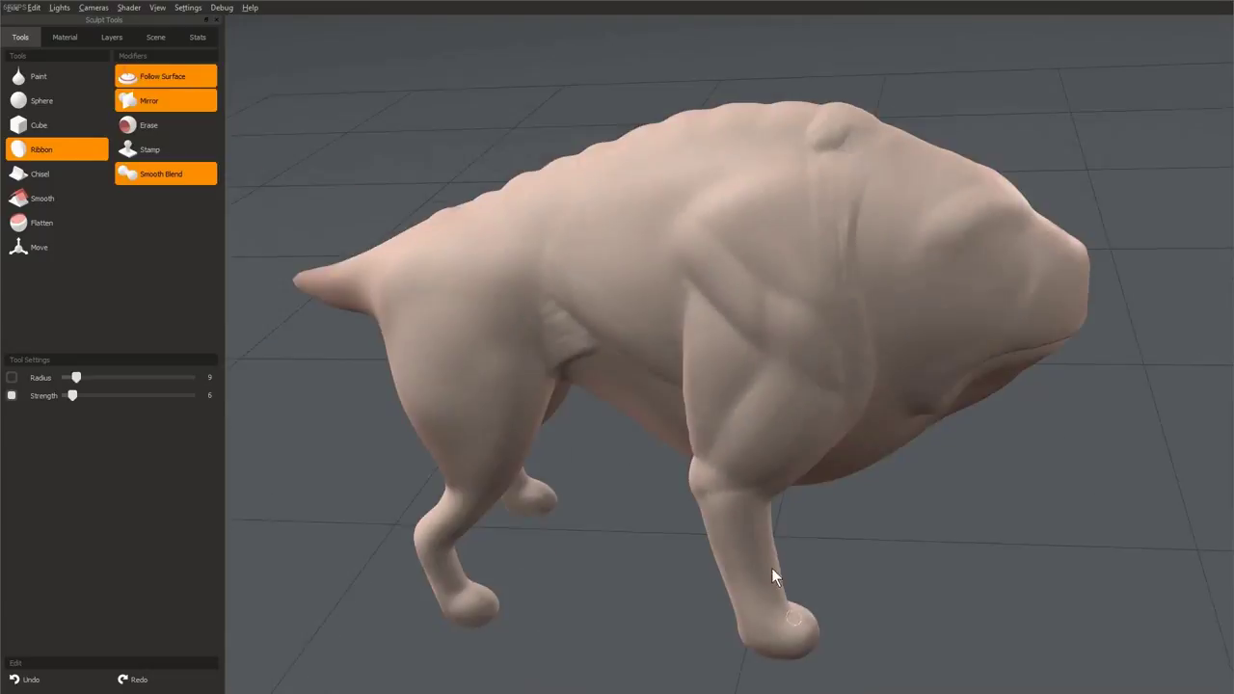
- Blend the shoulder muscles, neck folds and new spine bump with Ribbon at radius 18, strength 6
{"action": "right_click_drag", "start_coordinate": [772, 568], "coordinate": [706, 271]}
{"action": "key", "text": "bracketright"}
{"action": "mouse_move", "coordinate": [721, 218]}
{"action": "middle_mouse_down"}
{"action": "mouse_move", "coordinate": [700, 311]}
{"action": "mouse_move", "coordinate": [746, 165]}
{"action": "mouse_move", "coordinate": [434, 358]}
{"action": "mouse_move", "coordinate": [736, 270]}
{"action": "middle_mouse_up"}
{"action": "middle_click_drag", "start_coordinate": [768, 312], "coordinate": [738, 427]}
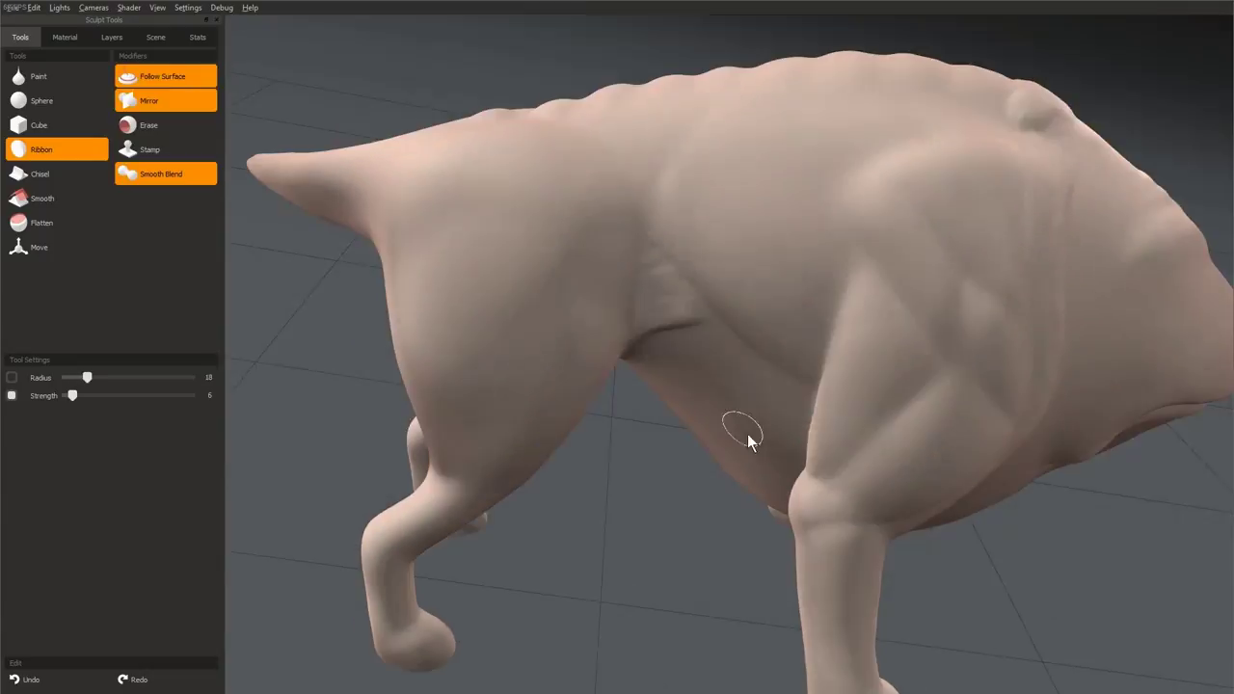
{"action": "mouse_move", "coordinate": [708, 237]}
{"action": "middle_mouse_down"}
{"action": "mouse_move", "coordinate": [539, 314]}
{"action": "mouse_move", "coordinate": [891, 297]}
{"action": "middle_mouse_up"}
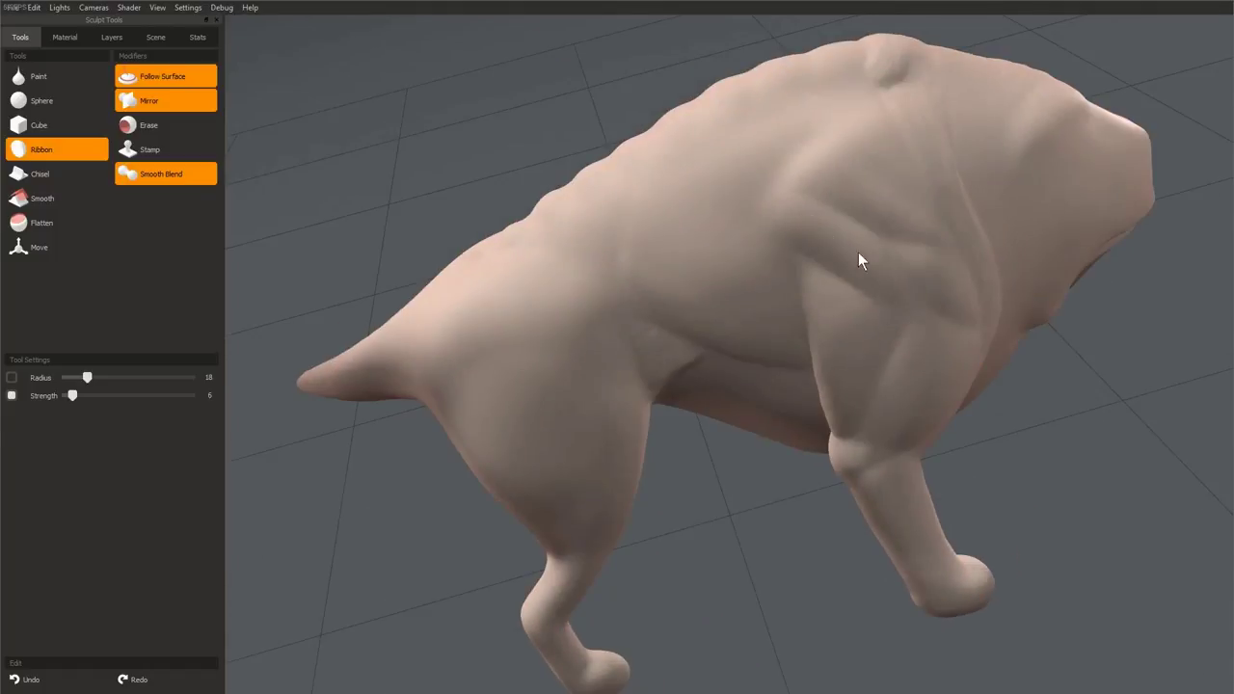
{"action": "mouse_move", "coordinate": [857, 259]}
{"action": "middle_mouse_down"}
{"action": "mouse_move", "coordinate": [718, 256]}
{"action": "mouse_move", "coordinate": [735, 287]}
{"action": "middle_mouse_up"}
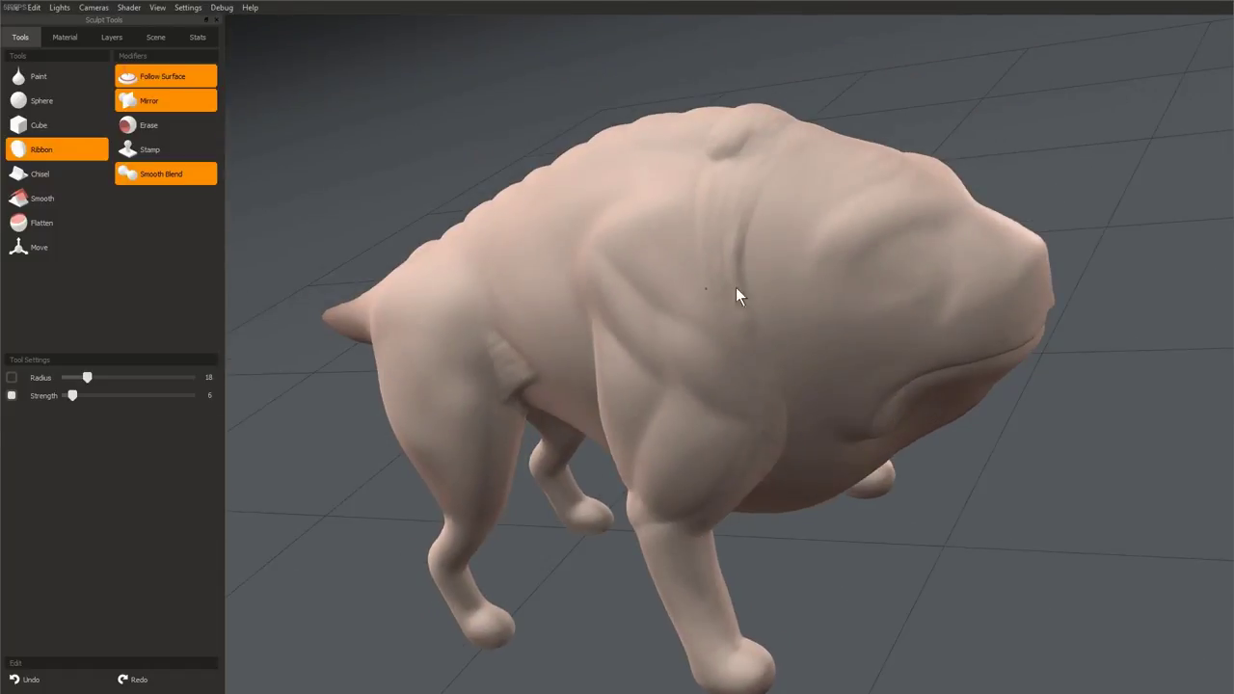
{"action": "mouse_move", "coordinate": [745, 143]}
{"action": "middle_mouse_down"}
{"action": "mouse_move", "coordinate": [748, 318]}
{"action": "mouse_move", "coordinate": [802, 209]}
{"action": "mouse_move", "coordinate": [703, 362]}
{"action": "mouse_move", "coordinate": [732, 286]}
{"action": "mouse_move", "coordinate": [716, 359]}
{"action": "middle_mouse_up"}
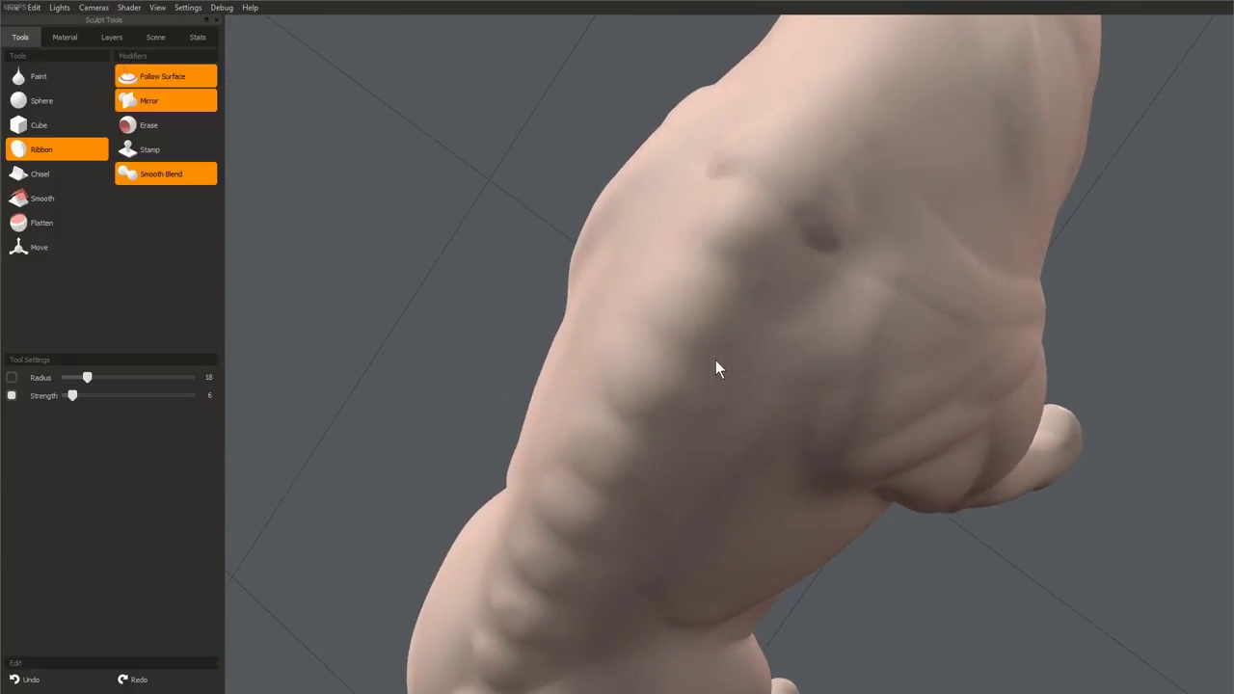
- Sculpt a second vertebra behind the first and crease its edges with Ribbon at radius 9, then 6, strength 6
{"action": "key", "text": "["}
{"action": "middle_click_drag", "start_coordinate": [711, 242], "coordinate": [669, 282]}
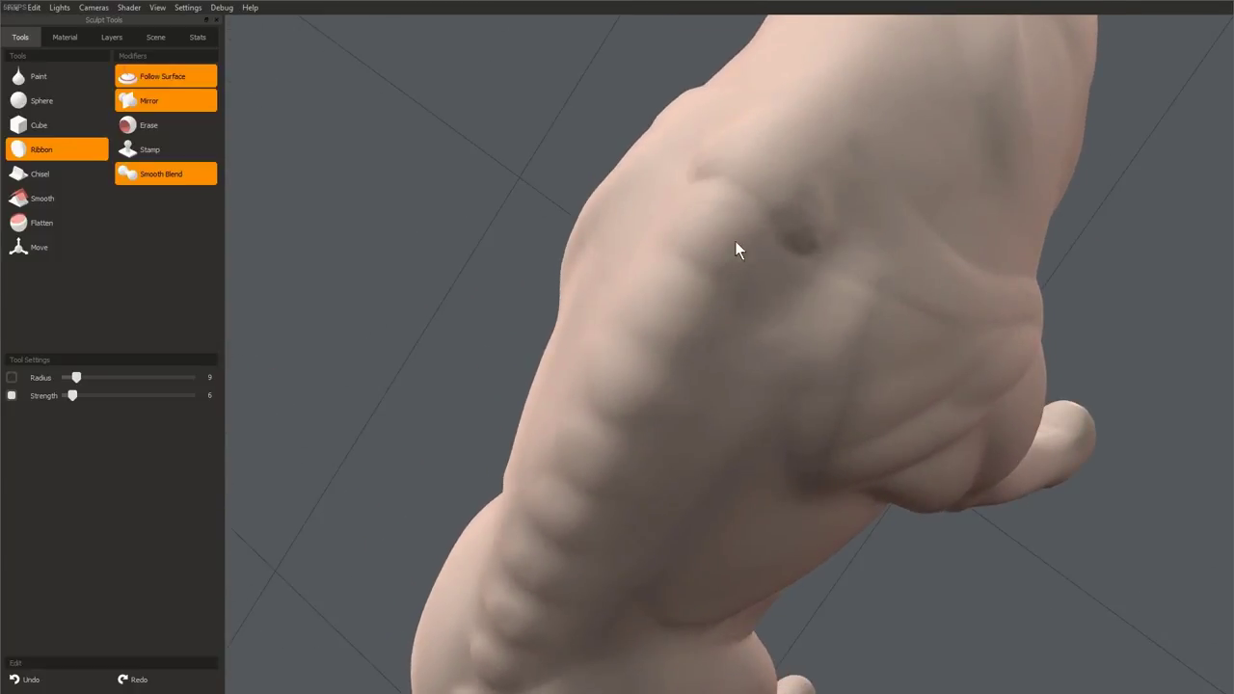
{"action": "mouse_move", "coordinate": [734, 243]}
{"action": "middle_mouse_down"}
{"action": "mouse_move", "coordinate": [643, 219]}
{"action": "mouse_move", "coordinate": [697, 299]}
{"action": "middle_mouse_up"}
{"action": "mouse_move", "coordinate": [738, 237]}
{"action": "middle_mouse_down"}
{"action": "mouse_move", "coordinate": [711, 305]}
{"action": "mouse_move", "coordinate": [698, 239]}
{"action": "mouse_move", "coordinate": [656, 614]}
{"action": "mouse_move", "coordinate": [732, 245]}
{"action": "mouse_move", "coordinate": [834, 249]}
{"action": "mouse_move", "coordinate": [690, 280]}
{"action": "middle_mouse_up"}
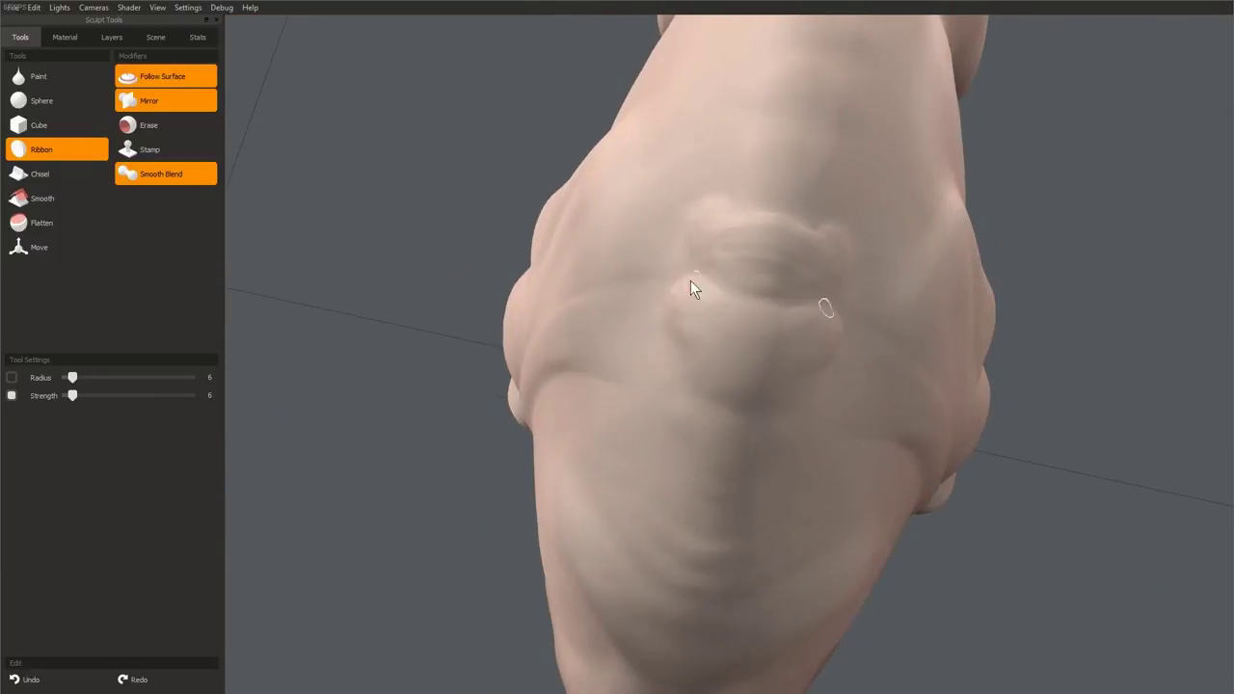
{"action": "mouse_move", "coordinate": [658, 343]}
{"action": "middle_mouse_down"}
{"action": "mouse_move", "coordinate": [602, 296]}
{"action": "mouse_move", "coordinate": [711, 245]}
{"action": "middle_mouse_up"}
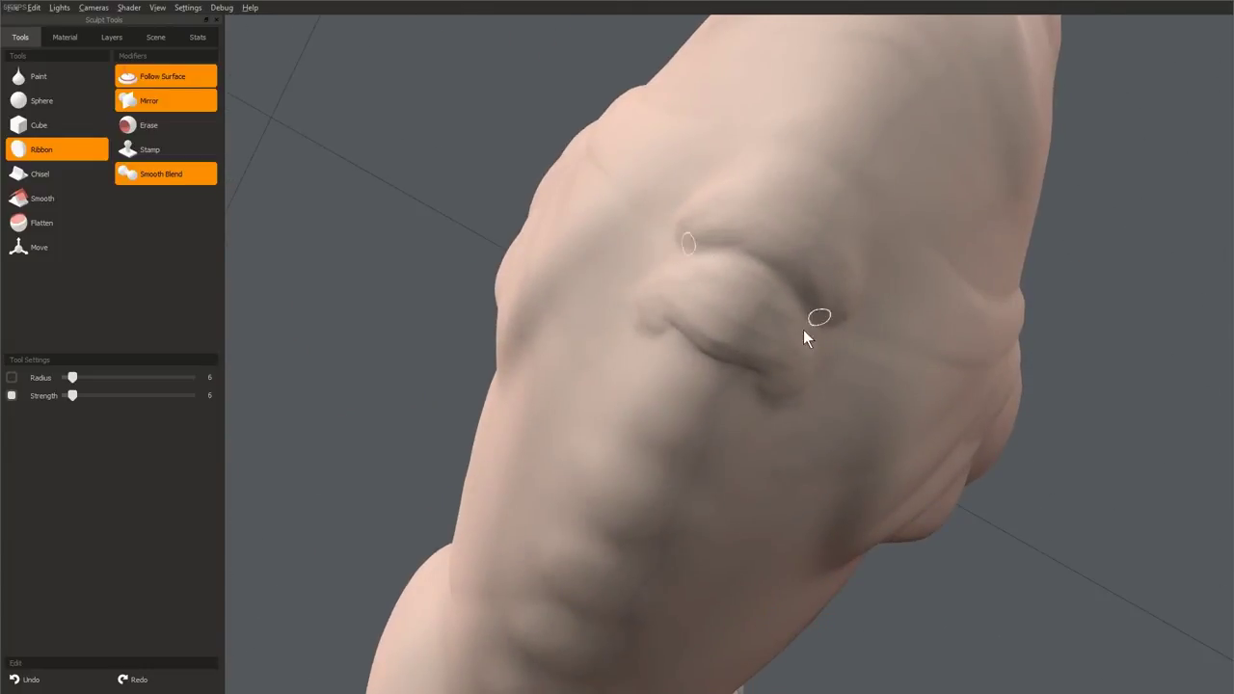
{"action": "scroll", "coordinate": [564, 496], "scroll_direction": "down", "scroll_amount": 5}
{"action": "middle_click_drag", "start_coordinate": [563, 490], "coordinate": [719, 593]}
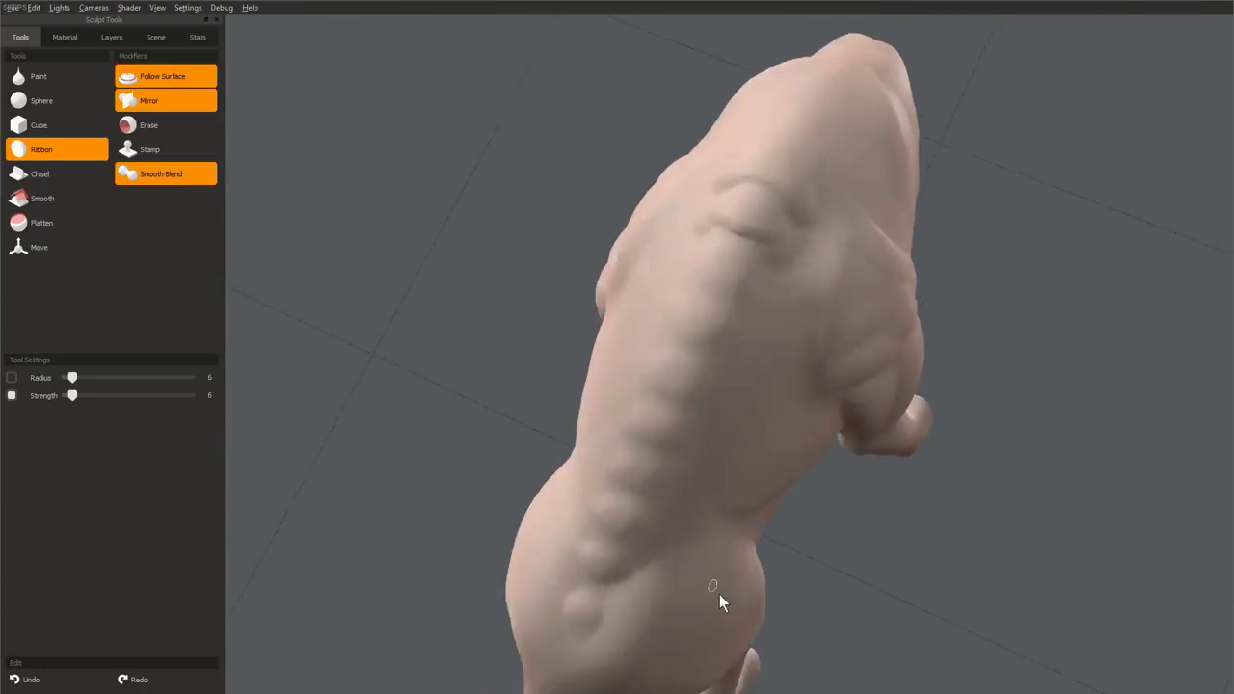
- Add a third vertebra behind the other two and sharpen the gaps between them with Ribbon at radius 6, strength 6
{"action": "scroll", "coordinate": [722, 385], "scroll_direction": "up", "scroll_amount": 3}
{"action": "middle_click_drag", "start_coordinate": [724, 386], "coordinate": [663, 334]}
{"action": "mouse_move", "coordinate": [720, 299]}
{"action": "middle_mouse_down"}
{"action": "mouse_move", "coordinate": [708, 297]}
{"action": "mouse_move", "coordinate": [736, 304]}
{"action": "mouse_move", "coordinate": [642, 435]}
{"action": "mouse_move", "coordinate": [812, 383]}
{"action": "middle_mouse_up"}
{"action": "mouse_move", "coordinate": [887, 328]}
{"action": "middle_mouse_down"}
{"action": "mouse_move", "coordinate": [833, 287]}
{"action": "mouse_move", "coordinate": [675, 568]}
{"action": "mouse_move", "coordinate": [755, 323]}
{"action": "mouse_move", "coordinate": [824, 313]}
{"action": "middle_mouse_up"}
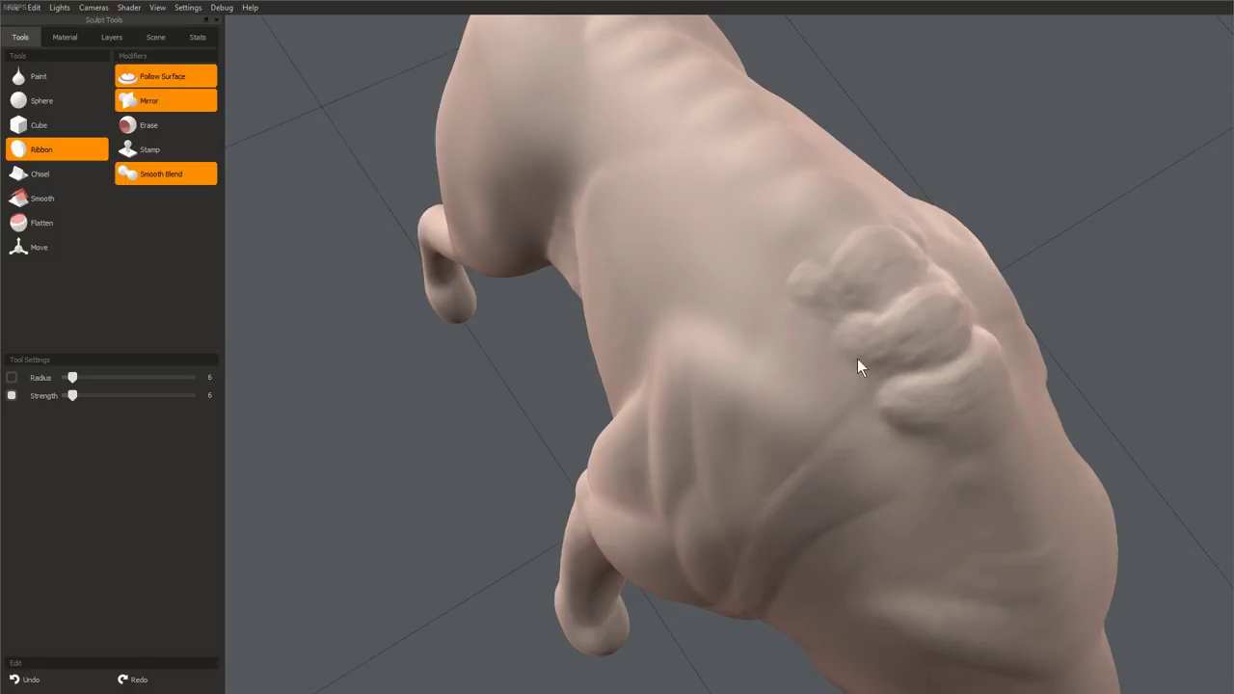
{"action": "mouse_move", "coordinate": [857, 360]}
{"action": "middle_mouse_down"}
{"action": "mouse_move", "coordinate": [688, 402]}
{"action": "mouse_move", "coordinate": [777, 331]}
{"action": "mouse_move", "coordinate": [812, 482]}
{"action": "mouse_move", "coordinate": [806, 267]}
{"action": "mouse_move", "coordinate": [782, 422]}
{"action": "middle_mouse_up"}
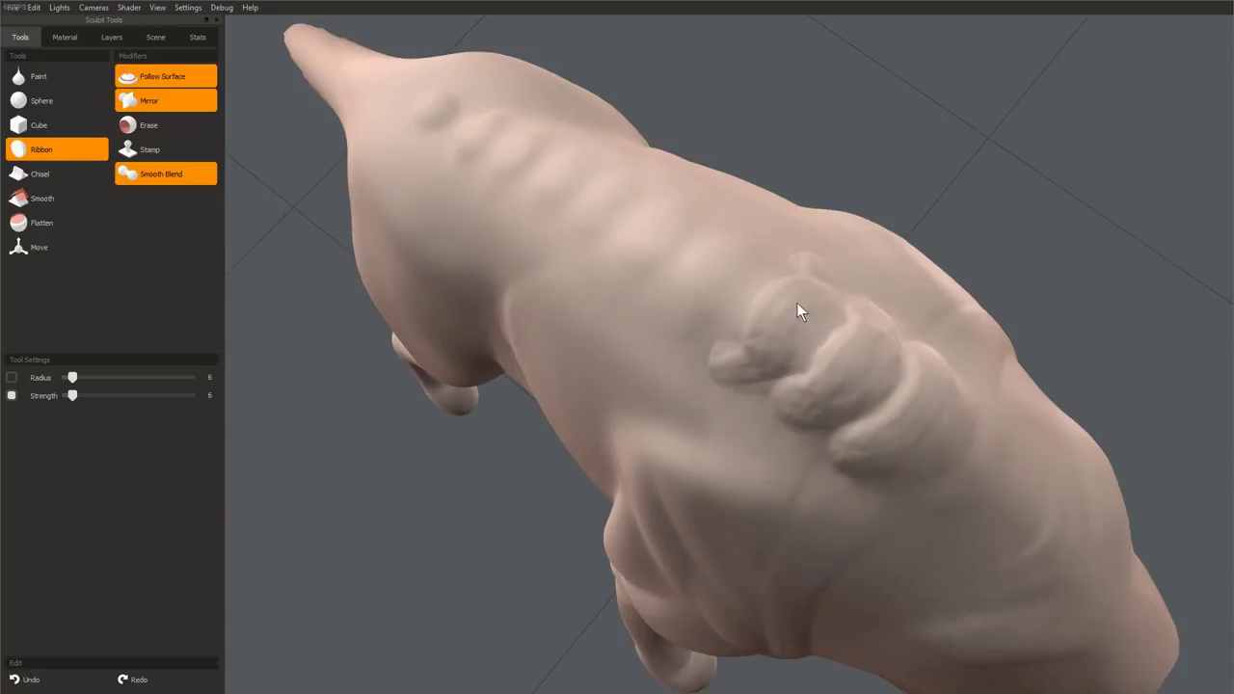
{"action": "mouse_move", "coordinate": [787, 345]}
{"action": "middle_mouse_down"}
{"action": "mouse_move", "coordinate": [565, 556]}
{"action": "mouse_move", "coordinate": [633, 446]}
{"action": "mouse_move", "coordinate": [936, 353]}
{"action": "mouse_move", "coordinate": [619, 402]}
{"action": "mouse_move", "coordinate": [782, 458]}
{"action": "middle_mouse_up"}
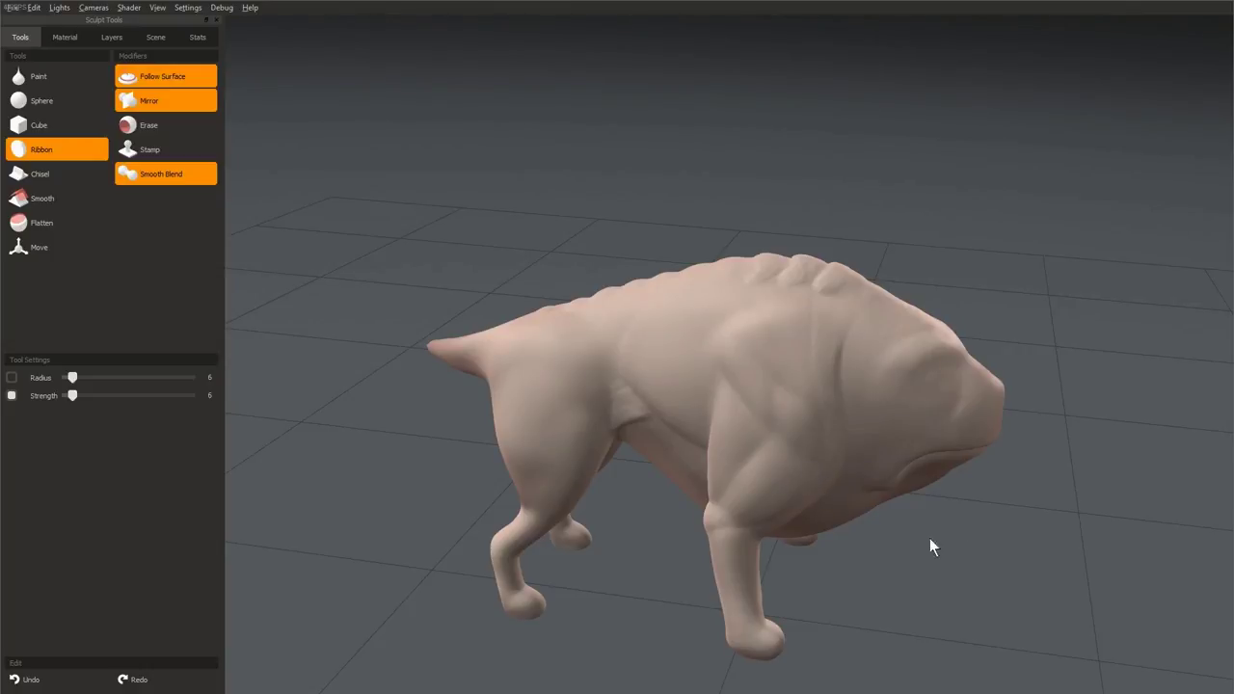
- Strengthen the neck fold in front of the shoulder and add subtle cheek forms with Ribbon at radius 10, strength 6
{"action": "mouse_move", "coordinate": [928, 546]}
{"action": "middle_mouse_down"}
{"action": "mouse_move", "coordinate": [967, 586]}
{"action": "mouse_move", "coordinate": [801, 360]}
{"action": "middle_mouse_up"}
{"action": "key", "text": "]"}
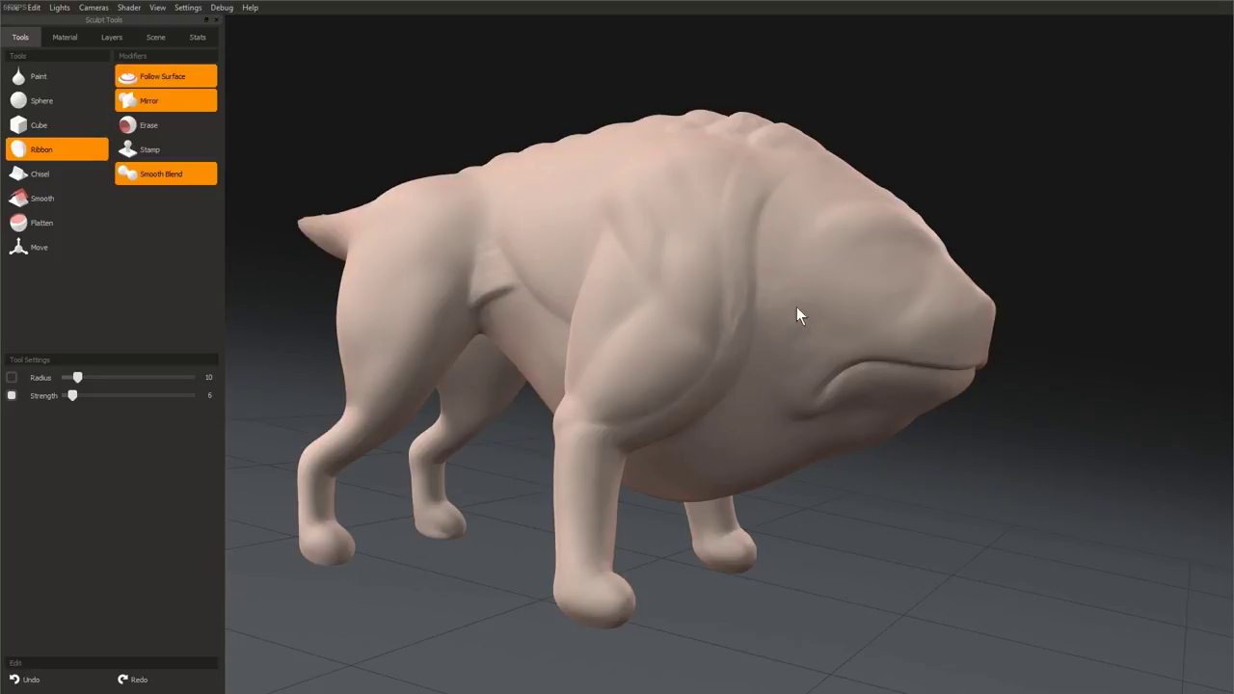
{"action": "middle_click_drag", "start_coordinate": [752, 359], "coordinate": [791, 309]}
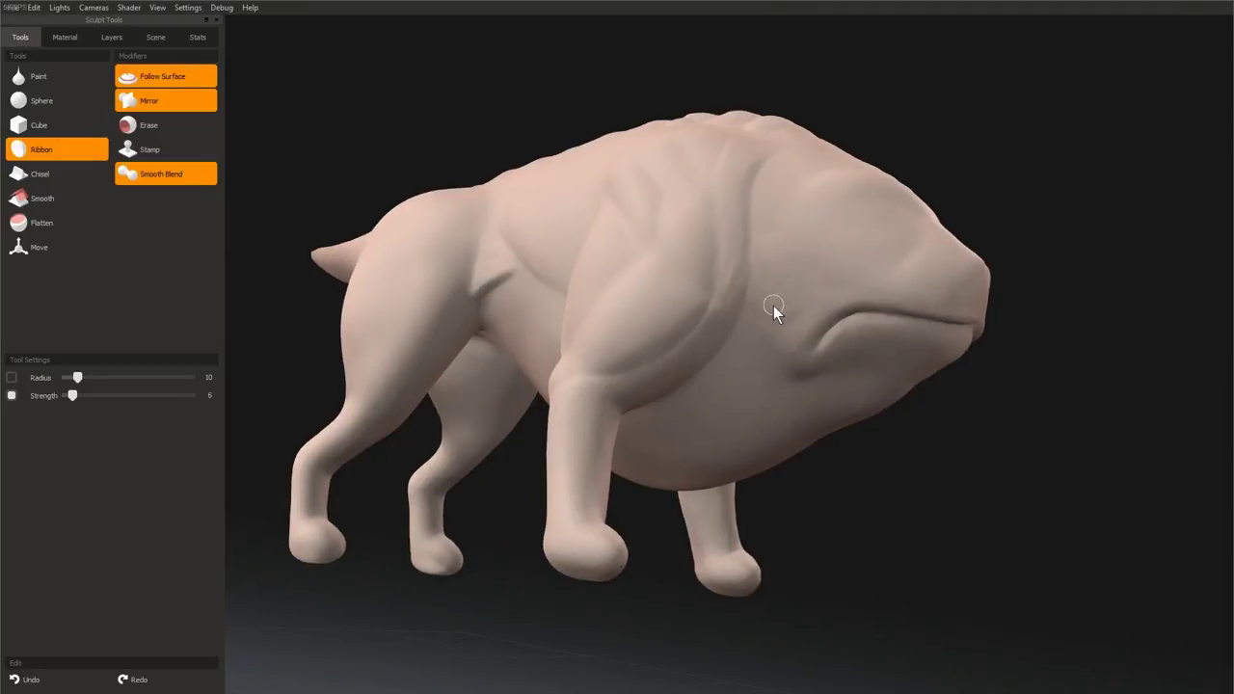
{"action": "middle_click_drag", "start_coordinate": [773, 306], "coordinate": [738, 422]}
{"action": "scroll", "coordinate": [790, 376], "scroll_direction": "up", "scroll_amount": 3}
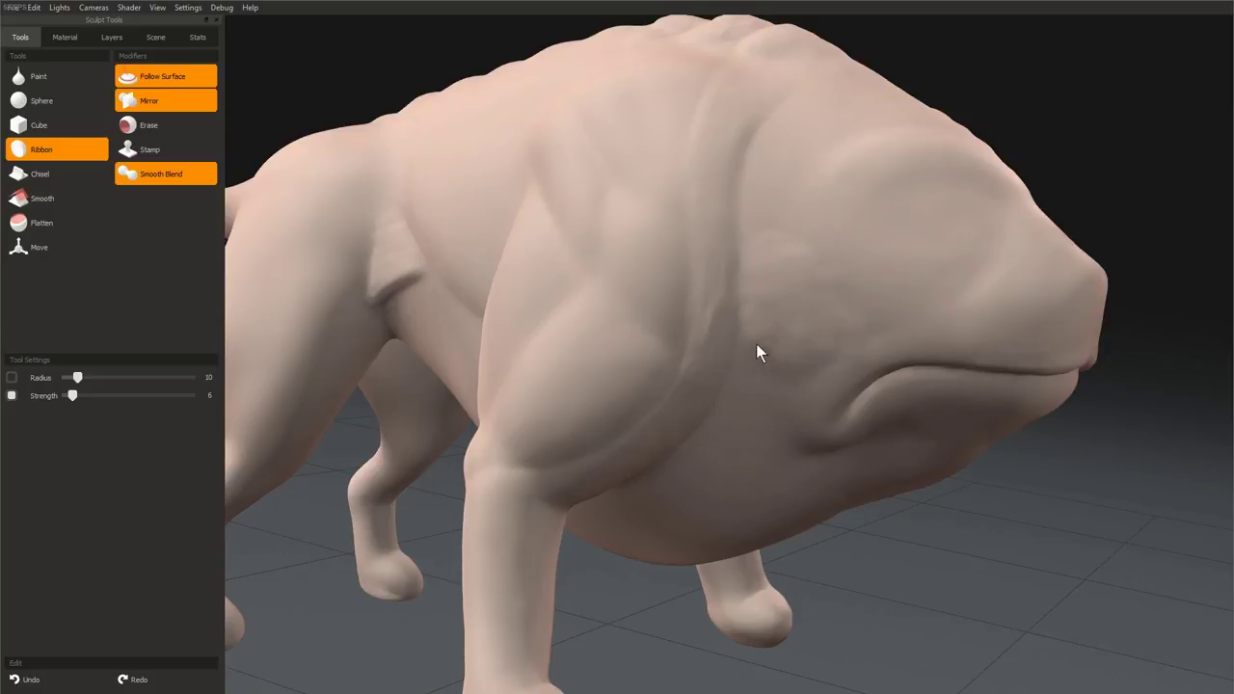
- Soften the cheek forms and neck folds with broad Ribbon strokes at radius 30, strength 6
{"action": "mouse_move", "coordinate": [756, 349]}
{"action": "middle_mouse_down"}
{"action": "mouse_move", "coordinate": [774, 302]}
{"action": "mouse_move", "coordinate": [727, 359]}
{"action": "mouse_move", "coordinate": [839, 369]}
{"action": "middle_mouse_up"}
{"action": "key", "text": "bracketright"}
{"action": "key", "text": "bracketright"}
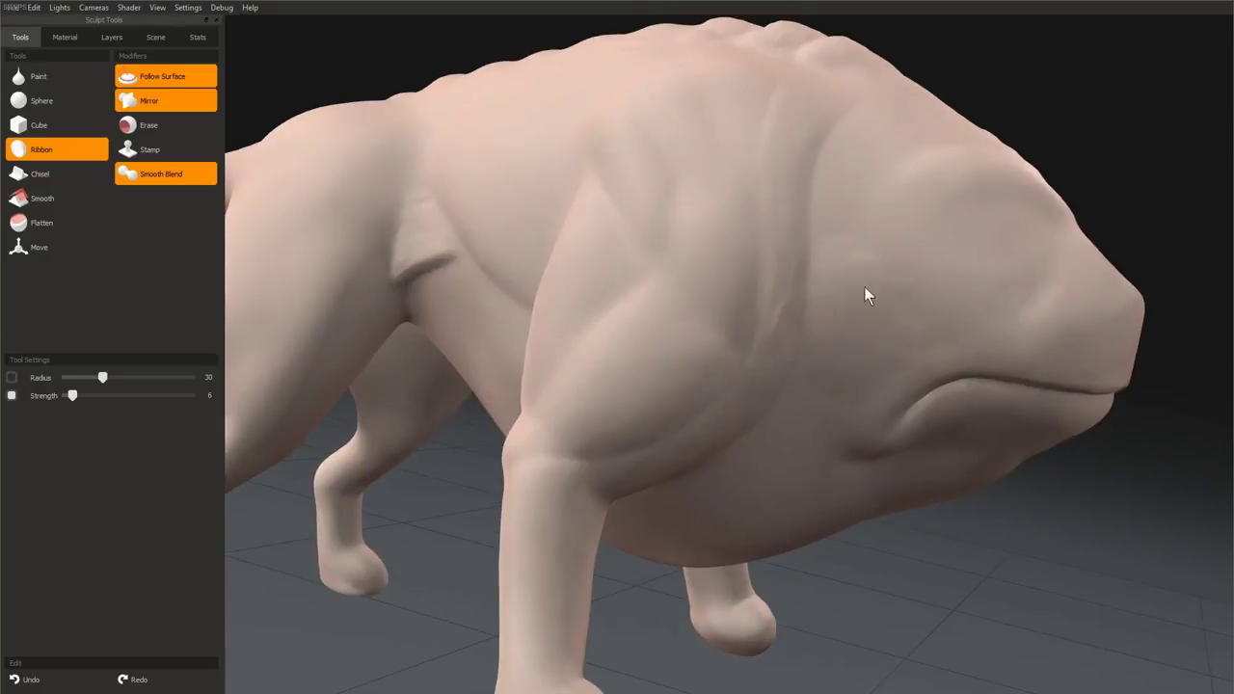
{"action": "middle_click_drag", "start_coordinate": [864, 287], "coordinate": [700, 383]}
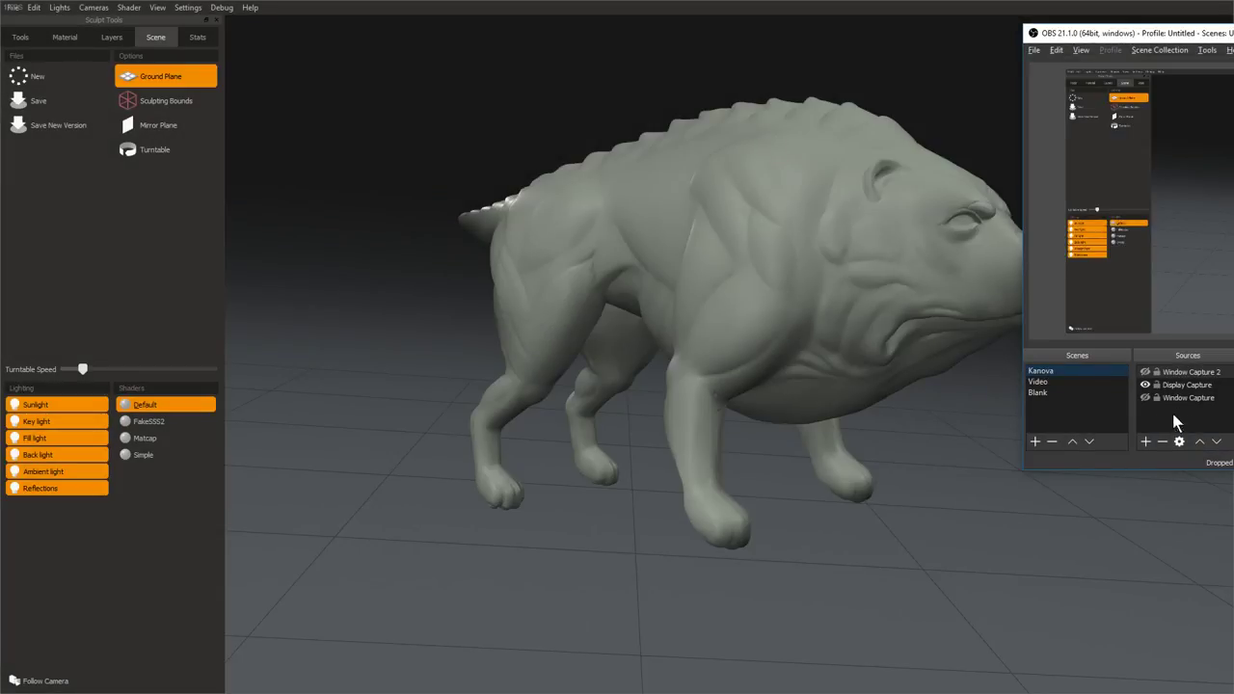
- Inspect the finished creature from several angles and start the turntable to review it all around
{"action": "left_click_drag", "start_coordinate": [1127, 33], "coordinate": [1233, 36]}
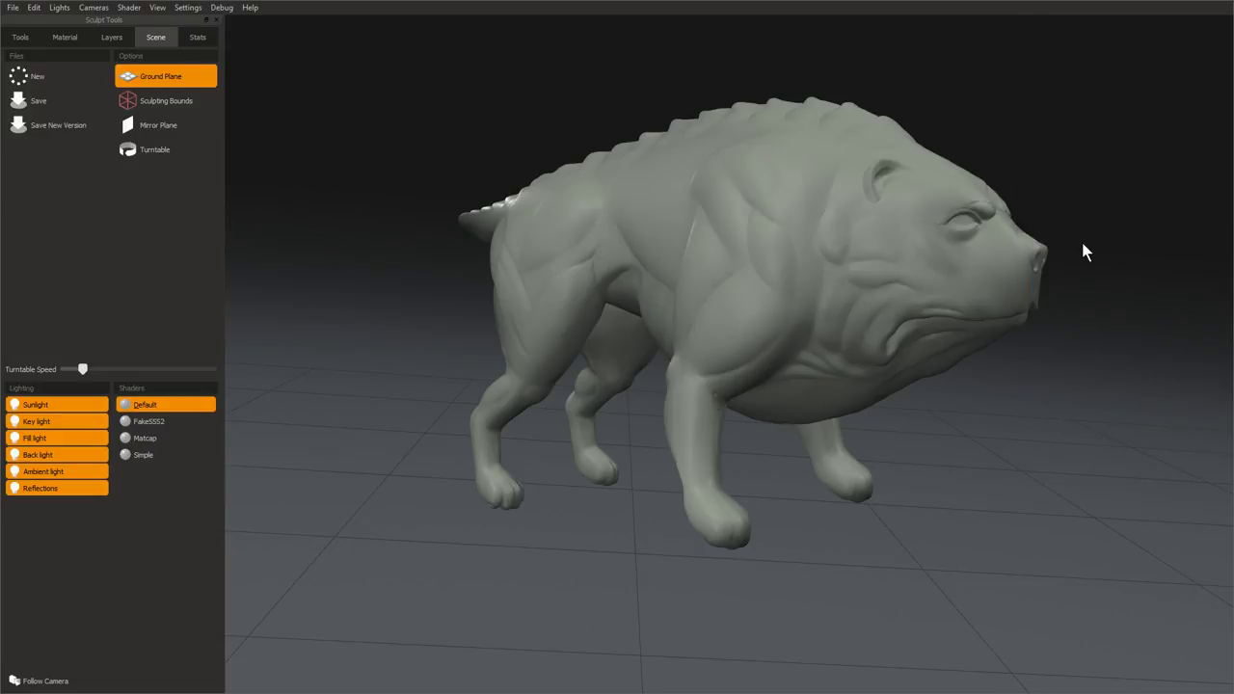
{"action": "left_click_drag", "start_coordinate": [970, 339], "coordinate": [637, 412]}
{"action": "middle_click_drag", "start_coordinate": [663, 404], "coordinate": [863, 389]}
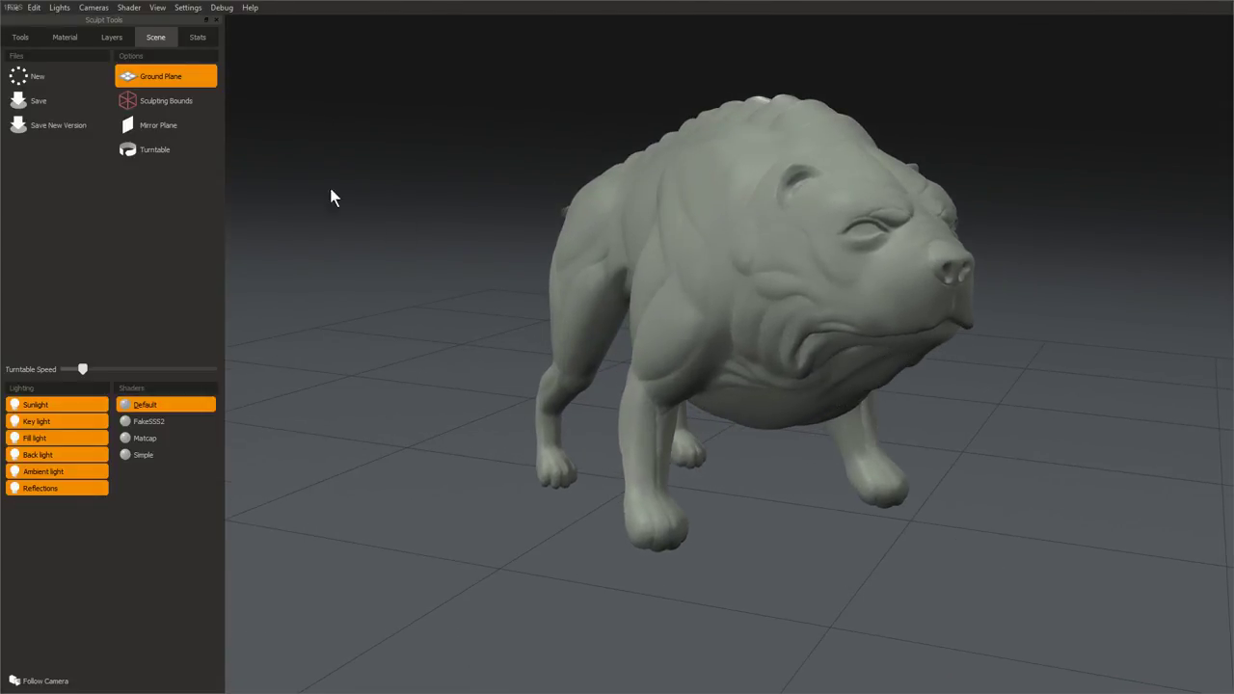
{"action": "left_click", "coordinate": [149, 154]}
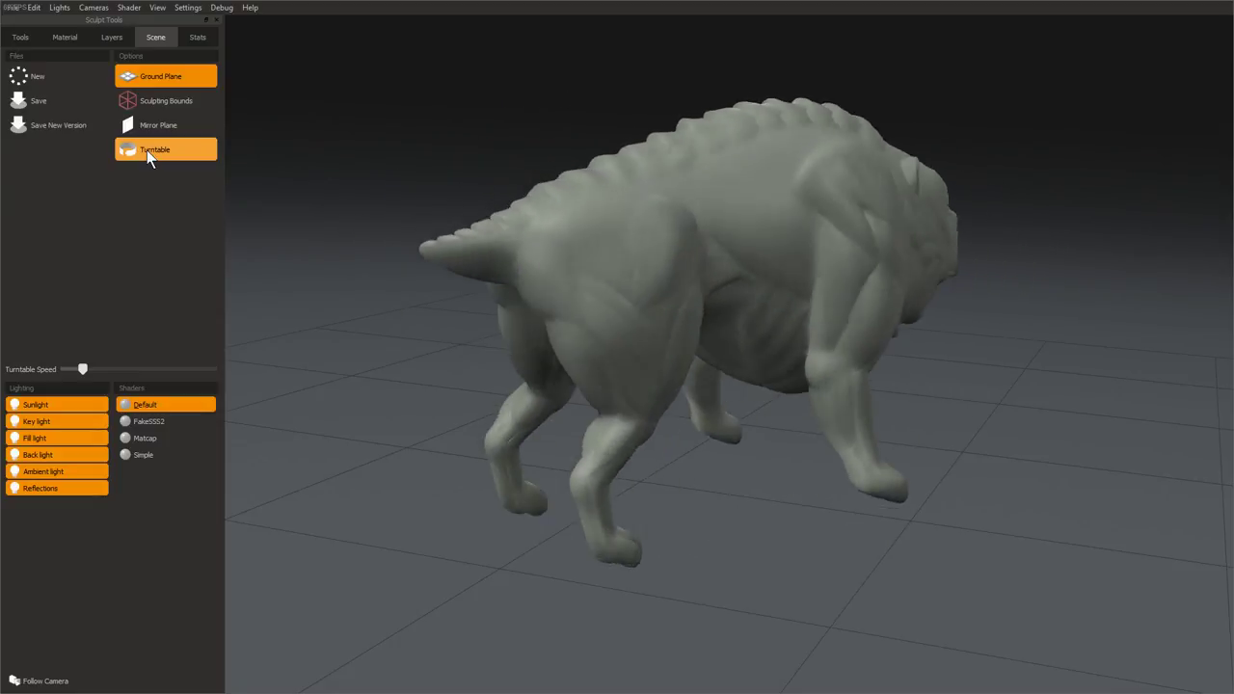
{"action": "key", "text": "ctrl+s"}
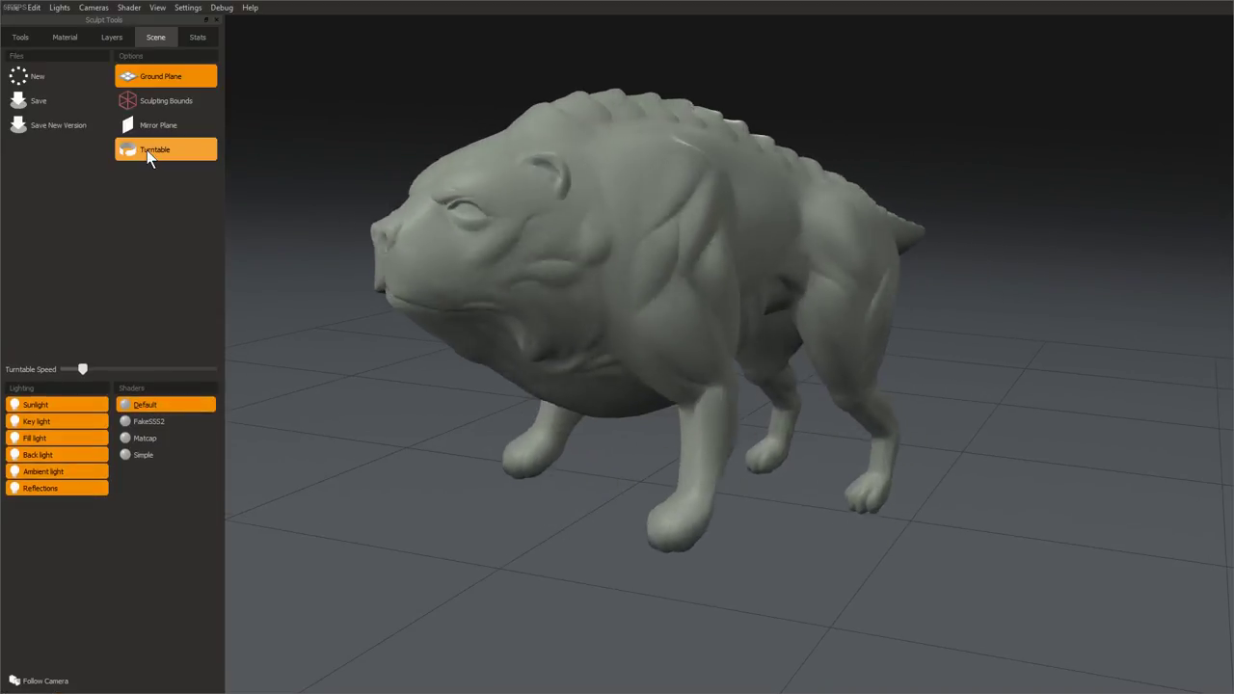